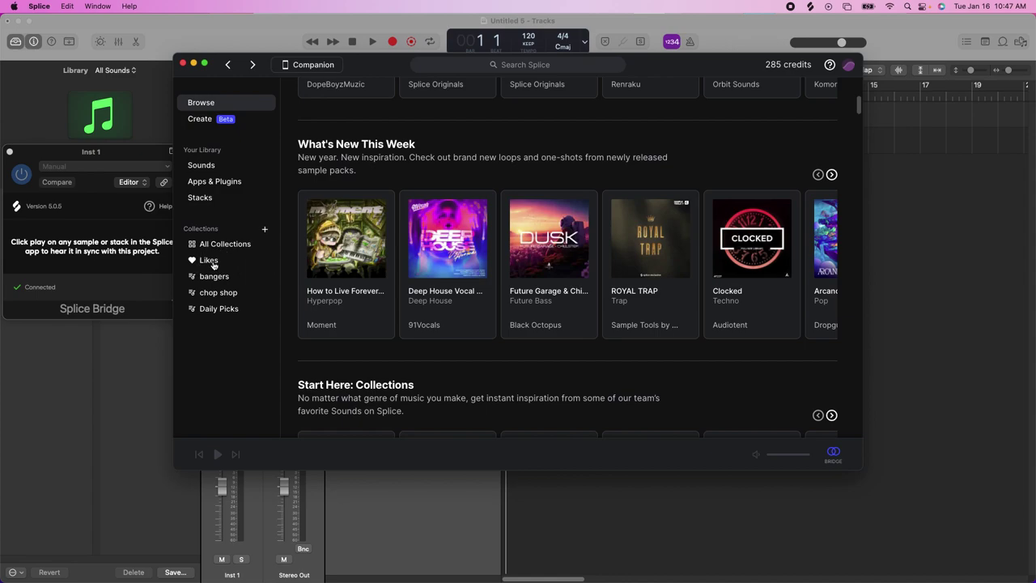
Step: Open the Likes collection, look over its liked packs, and return to its samples
{"action": "left_click", "coordinate": [209, 261]}
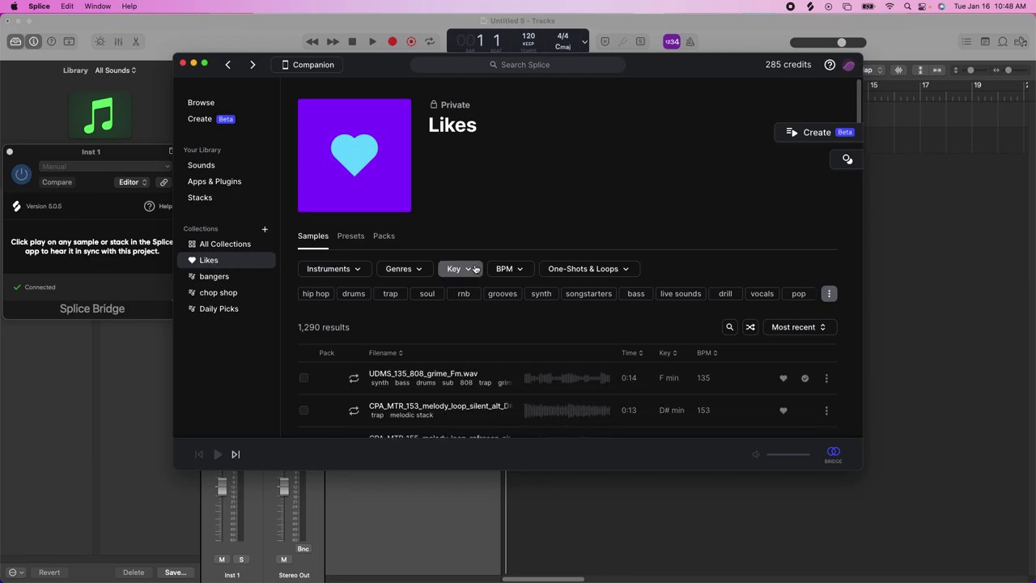
{"action": "left_click", "coordinate": [383, 237]}
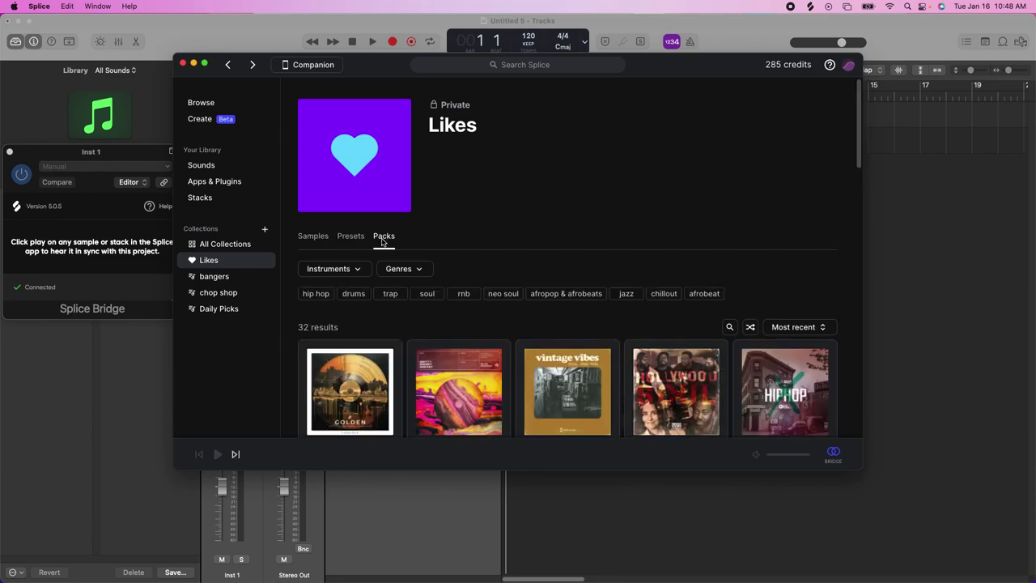
{"action": "left_click", "coordinate": [301, 235]}
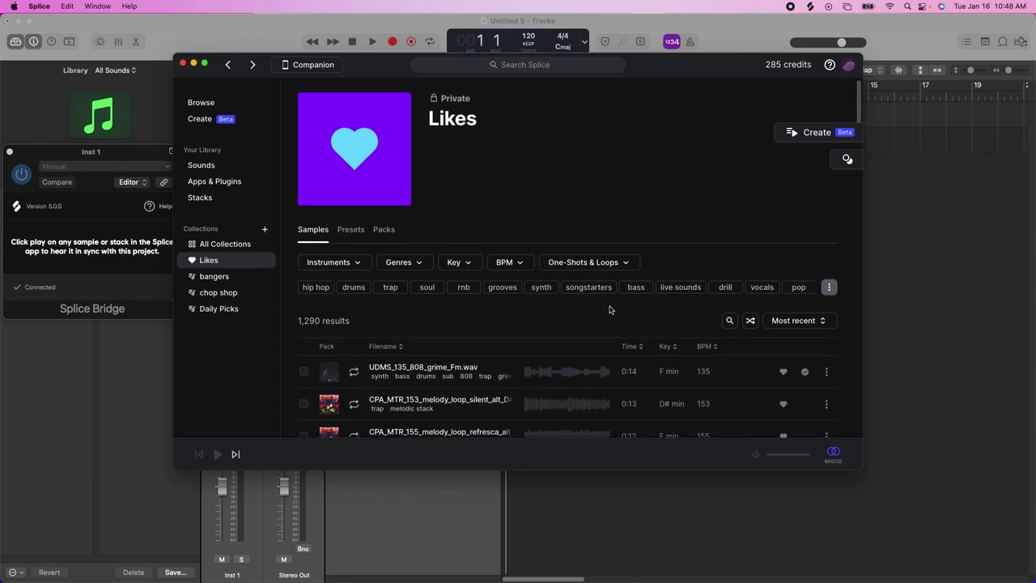
Step: Filter the liked samples to One-Shots only
{"action": "scroll", "coordinate": [610, 309], "scroll_direction": "down", "scroll_amount": 3}
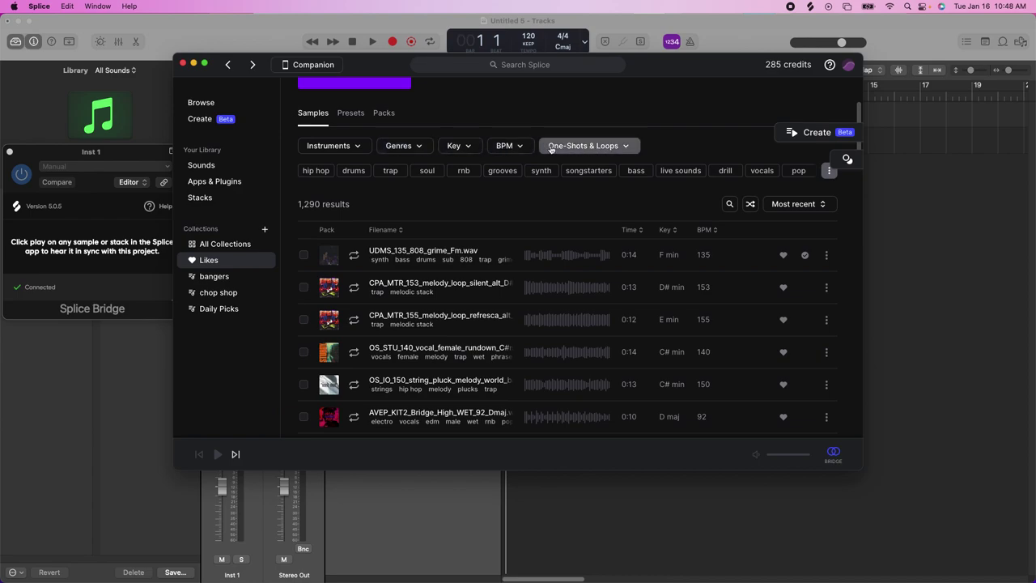
{"action": "left_click", "coordinate": [577, 148]}
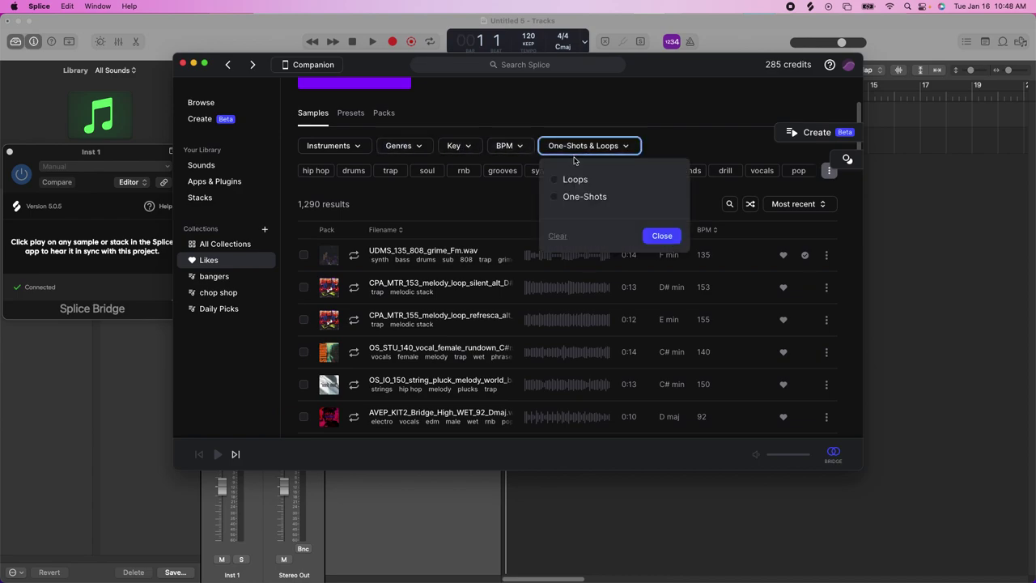
{"action": "left_click", "coordinate": [559, 196]}
{"action": "left_click", "coordinate": [662, 236]}
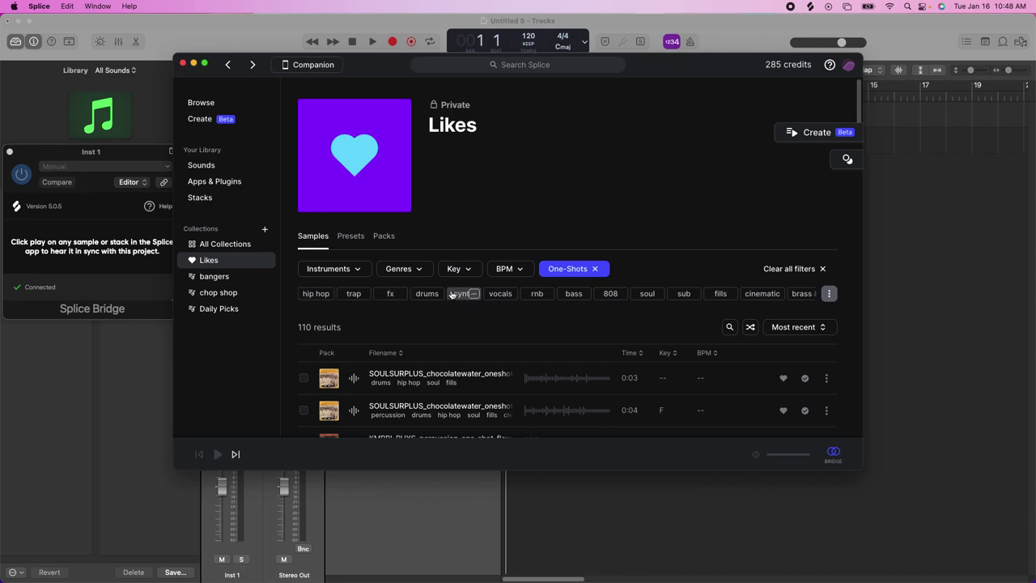
Step: Browse the liked one-shots and narrow them to the drums tag
{"action": "scroll", "coordinate": [451, 295], "scroll_direction": "down", "scroll_amount": 2}
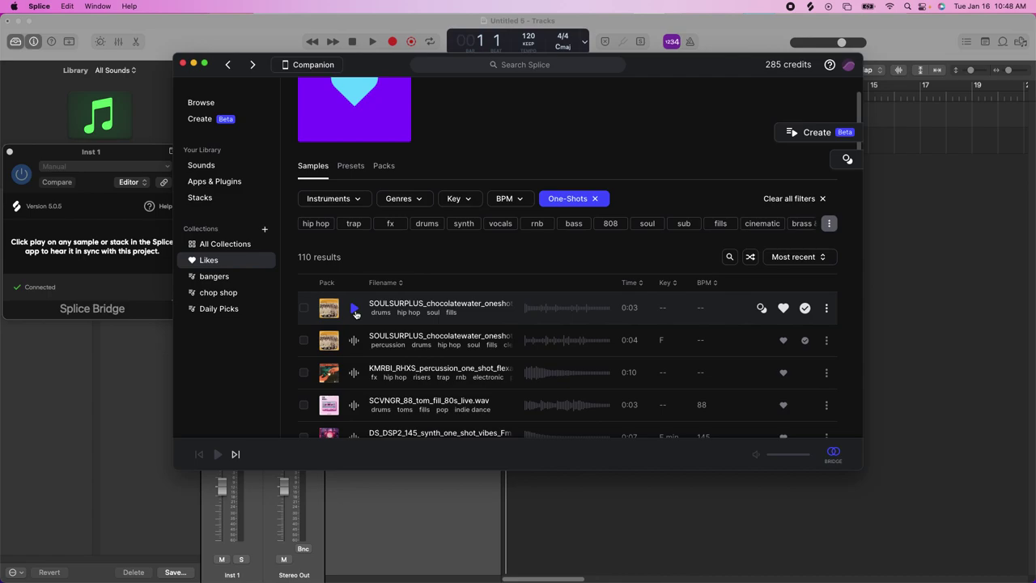
{"action": "scroll", "coordinate": [593, 347], "scroll_direction": "down", "scroll_amount": 8}
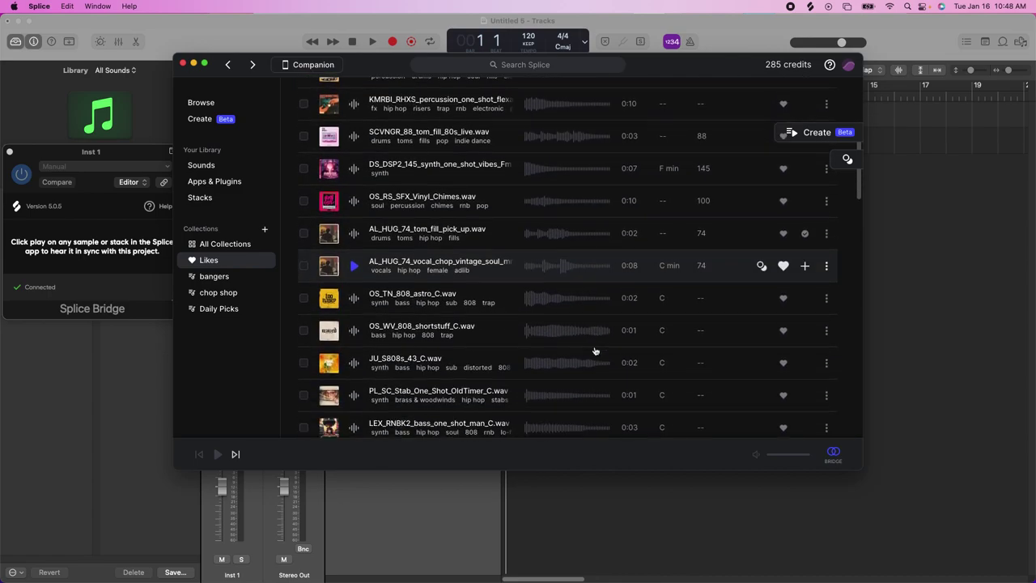
{"action": "scroll", "coordinate": [595, 350], "scroll_direction": "up", "scroll_amount": 10}
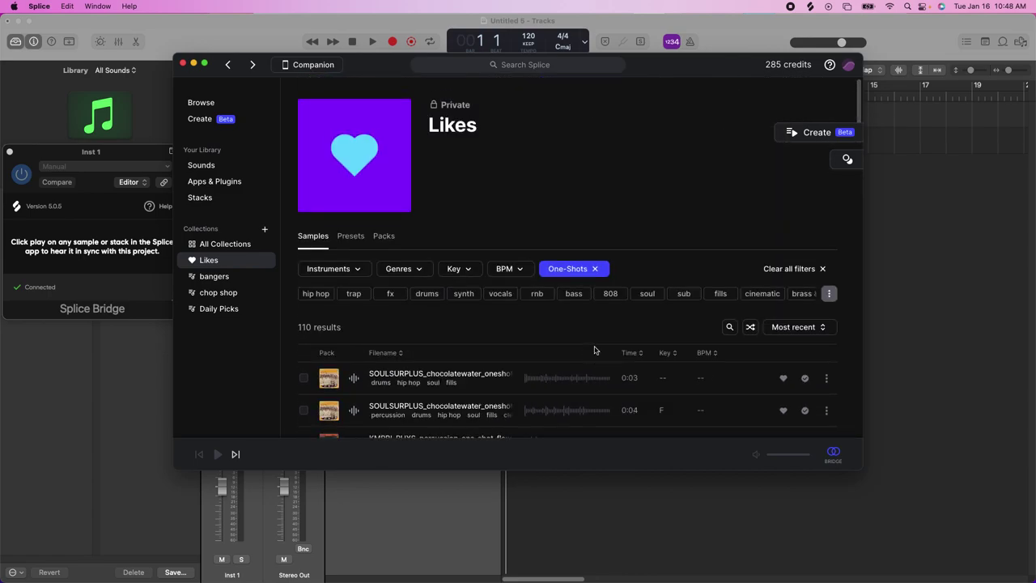
{"action": "scroll", "coordinate": [595, 350], "scroll_direction": "down", "scroll_amount": 1}
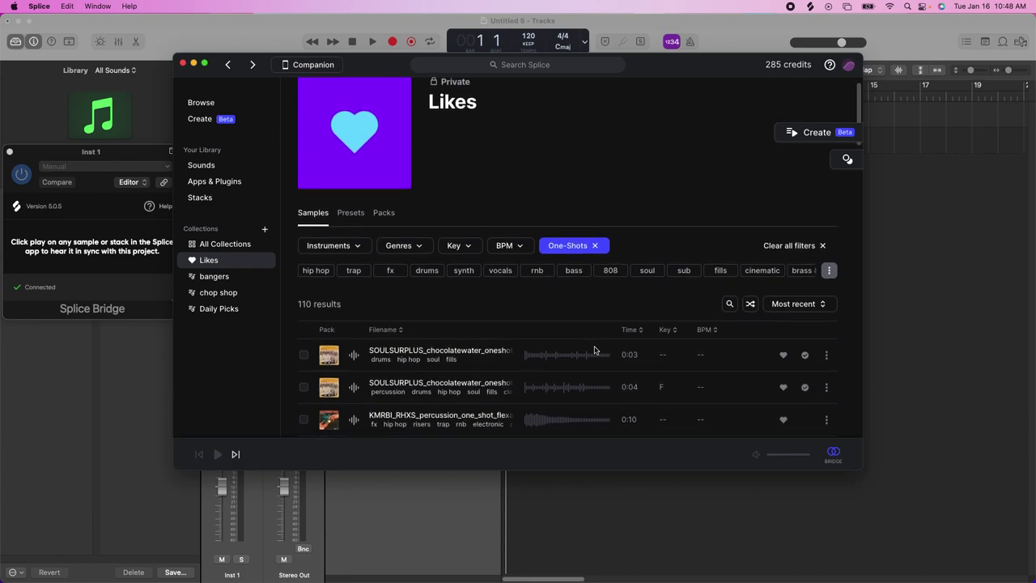
{"action": "scroll", "coordinate": [595, 350], "scroll_direction": "down", "scroll_amount": 1}
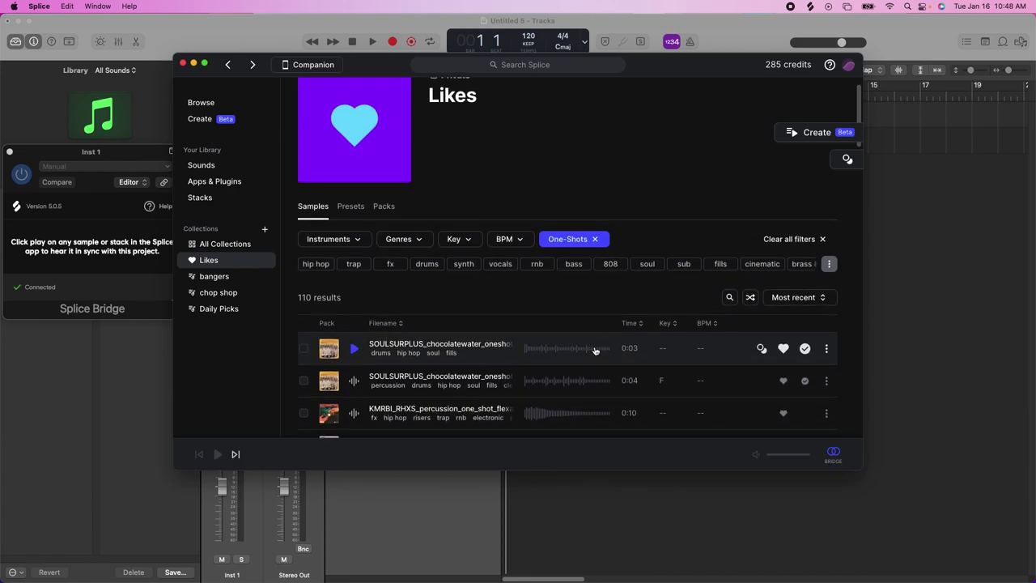
{"action": "left_click", "coordinate": [418, 265]}
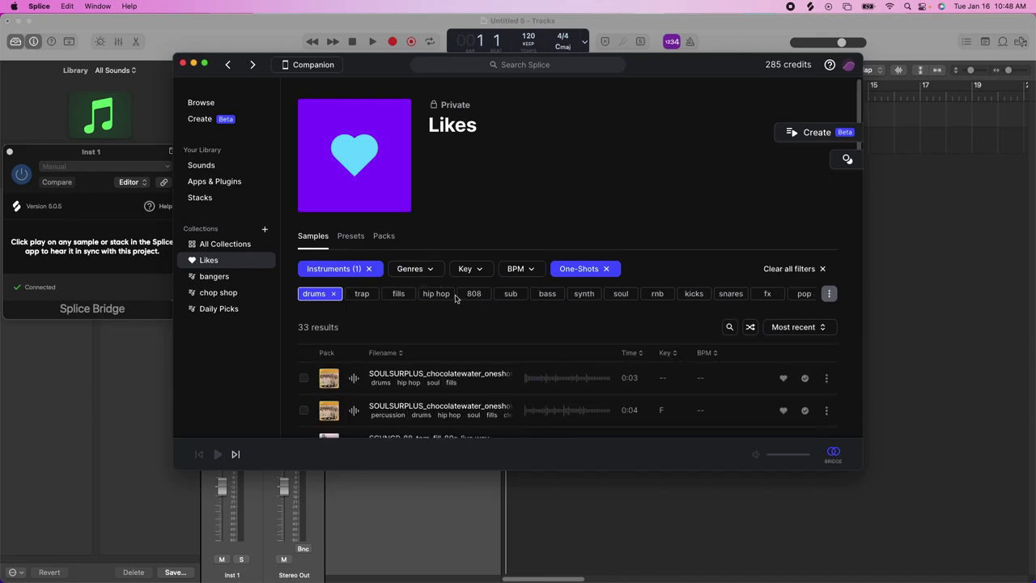
Step: Look through the drum one-shots, then audition the first SOULSURPLUS_chocolatewater sample and stop its playback
{"action": "scroll", "coordinate": [456, 295], "scroll_direction": "down", "scroll_amount": 5}
{"action": "scroll", "coordinate": [456, 300], "scroll_direction": "up", "scroll_amount": 5}
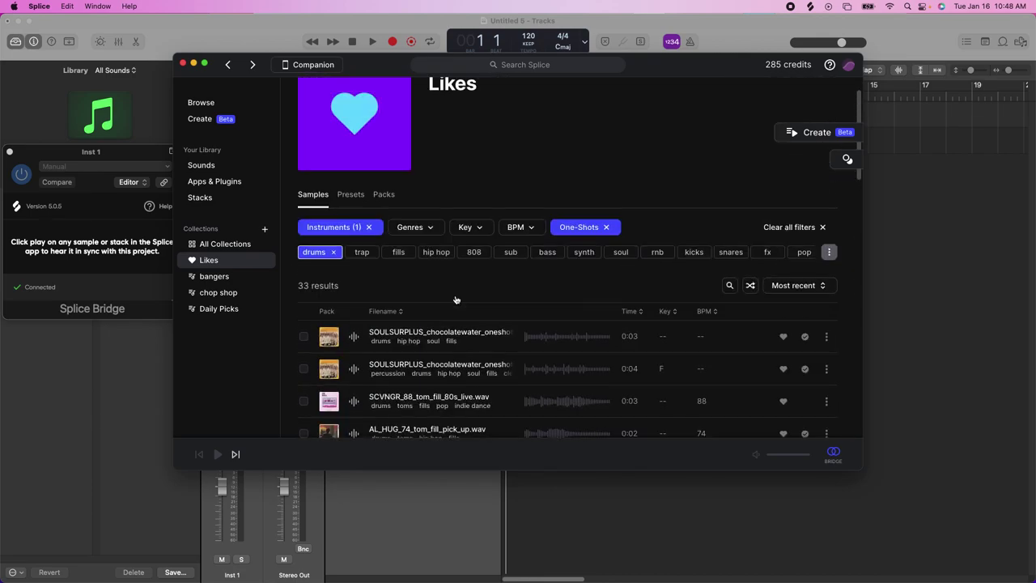
{"action": "left_click", "coordinate": [354, 337]}
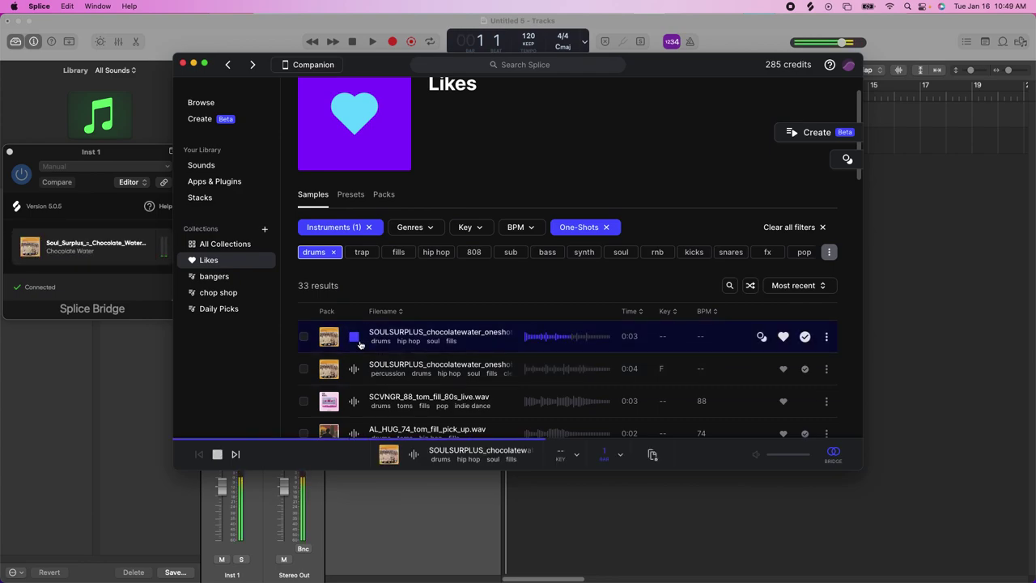
{"action": "left_click", "coordinate": [354, 336]}
{"action": "left_click", "coordinate": [359, 343]}
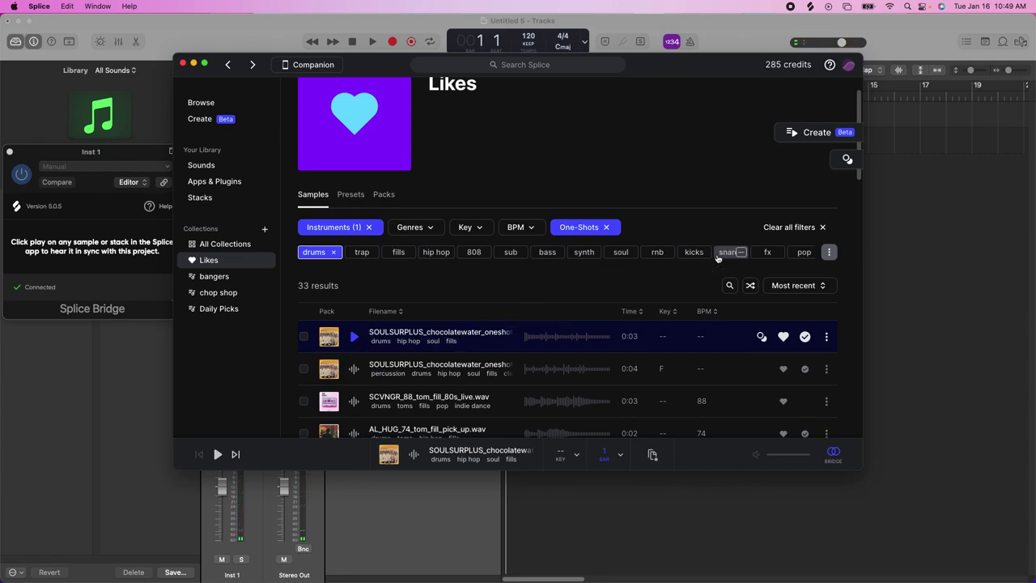
Step: Add the snares tag to the drum one-shot filters and audition WTB_TRAPSNARE_21.wav
{"action": "left_click", "coordinate": [716, 254]}
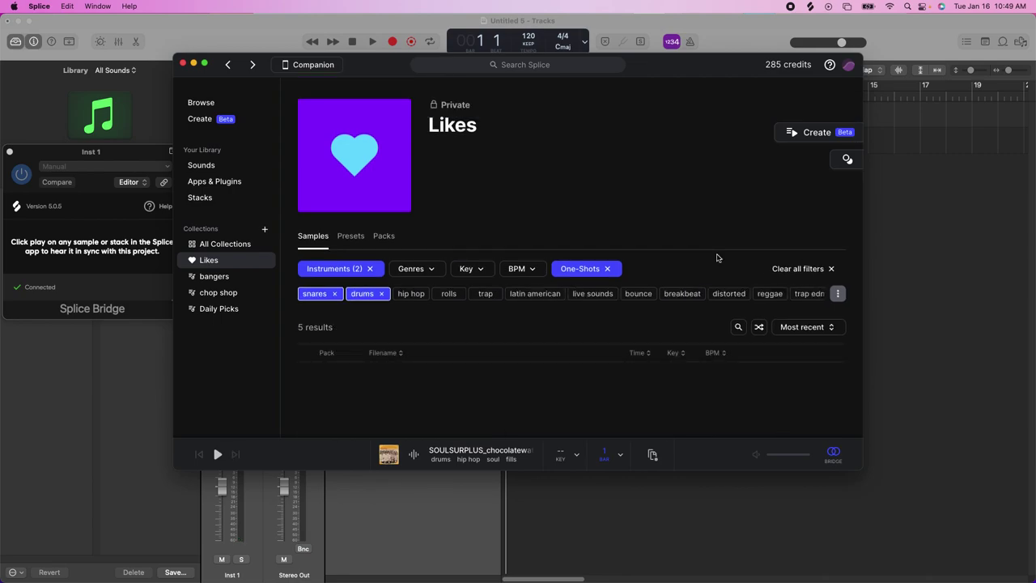
{"action": "scroll", "coordinate": [474, 333], "scroll_direction": "down", "scroll_amount": 3}
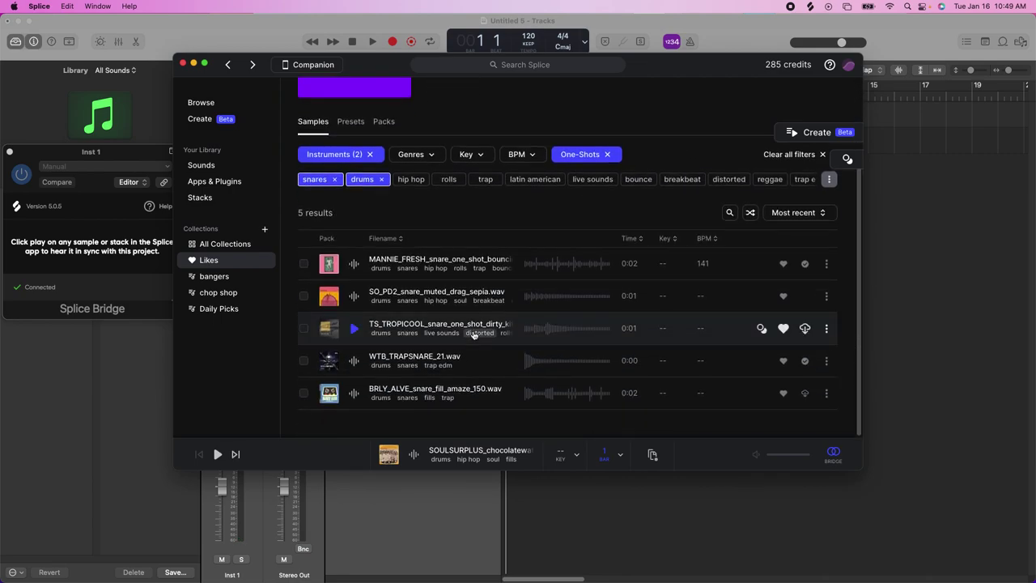
{"action": "left_click", "coordinate": [352, 362]}
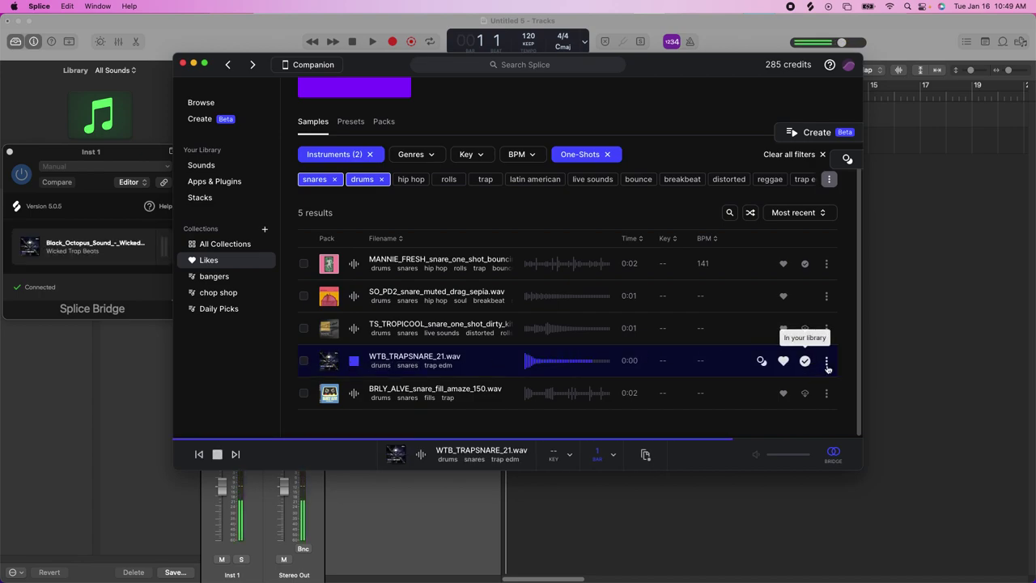
Step: Load WTB_TRAPSNARE_21.wav onto a new Drum Machine Designer track in Logic Pro and audition its C1 Kick 1 pad
{"action": "left_click", "coordinate": [646, 456]}
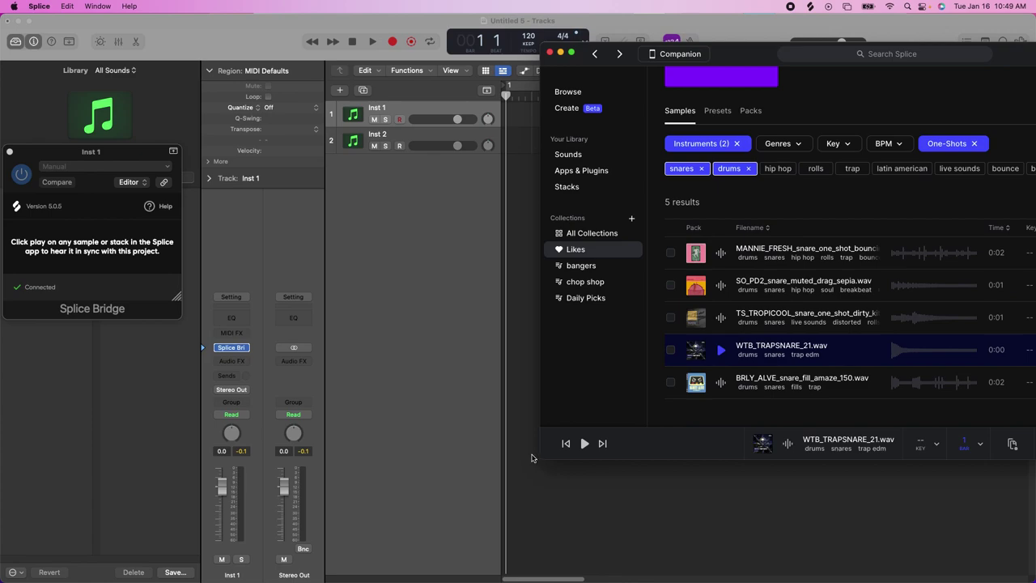
{"action": "left_click_drag", "start_coordinate": [896, 359], "coordinate": [420, 209]}
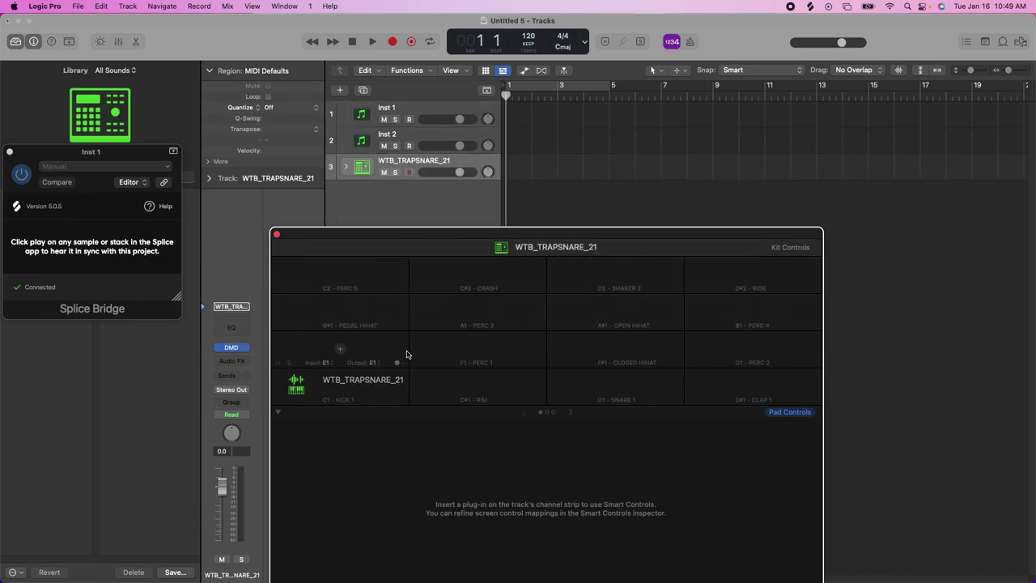
{"action": "double_click", "coordinate": [380, 389]}
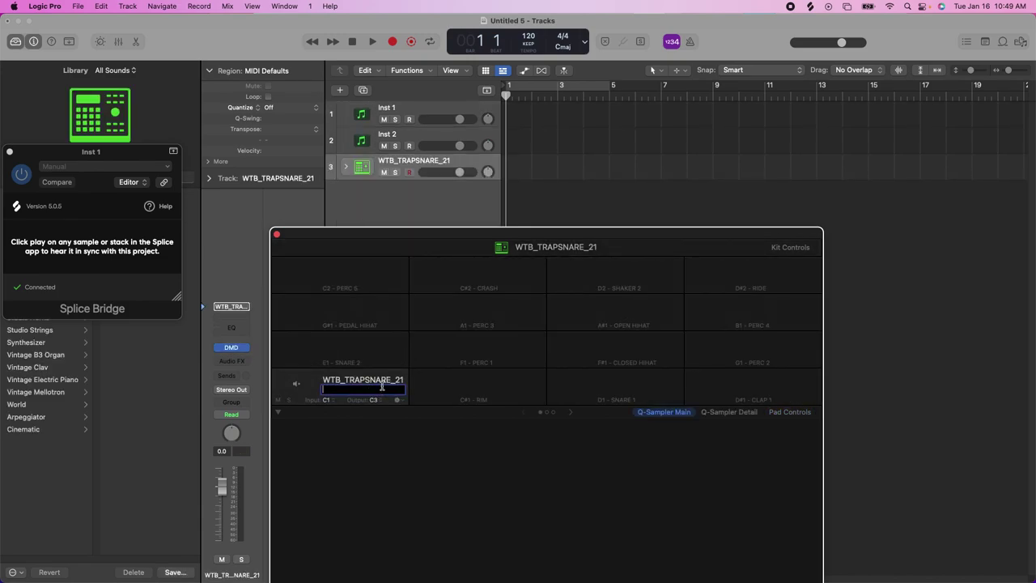
{"action": "key", "text": "Return"}
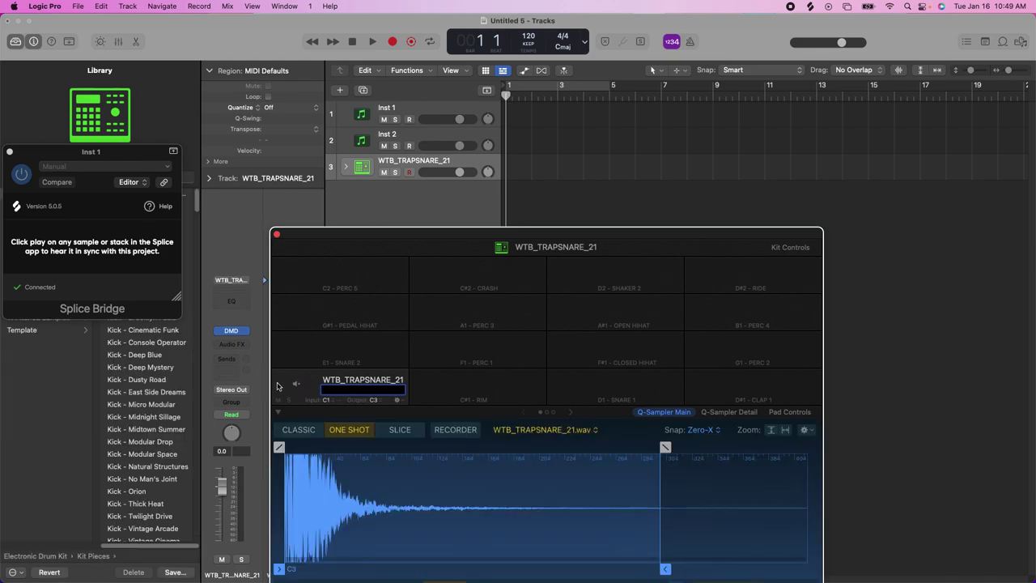
{"action": "left_click", "coordinate": [277, 386]}
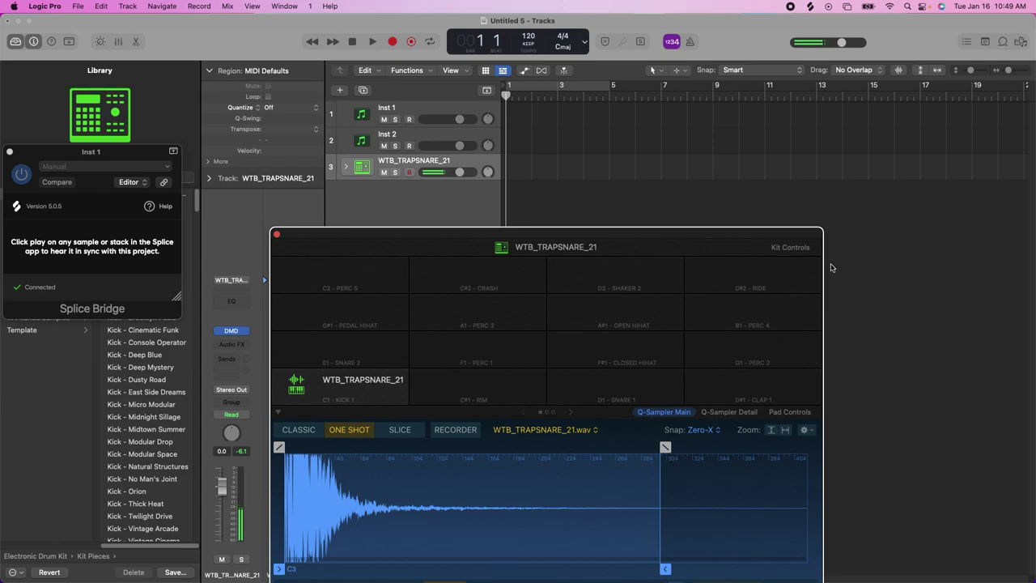
{"action": "left_click_drag", "start_coordinate": [648, 236], "coordinate": [664, 161]}
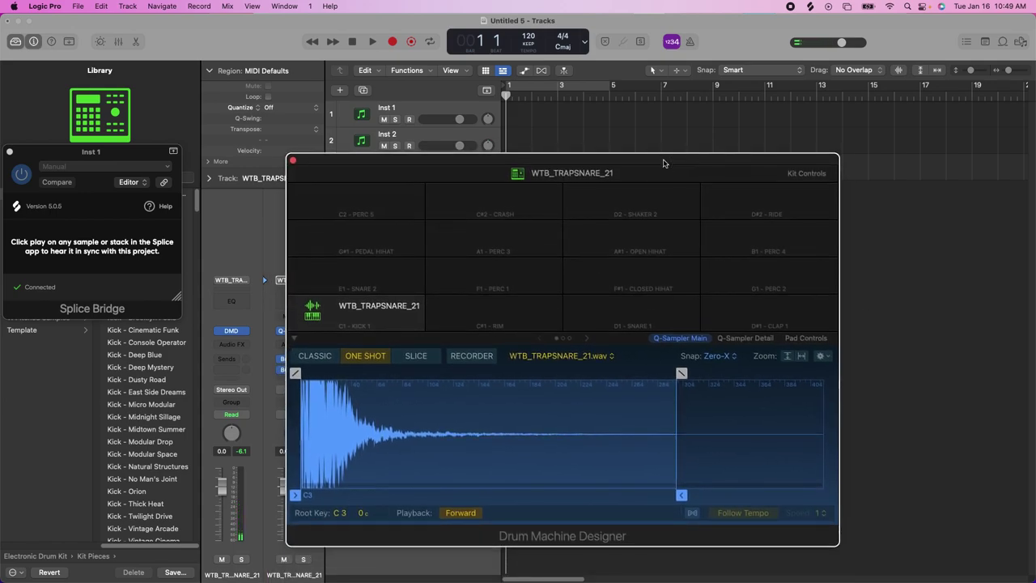
Step: Switch to Splice and replace the snares tag with 808, keeping the drums tag and One-Shots filter
{"action": "mouse_move", "coordinate": [742, 582]}
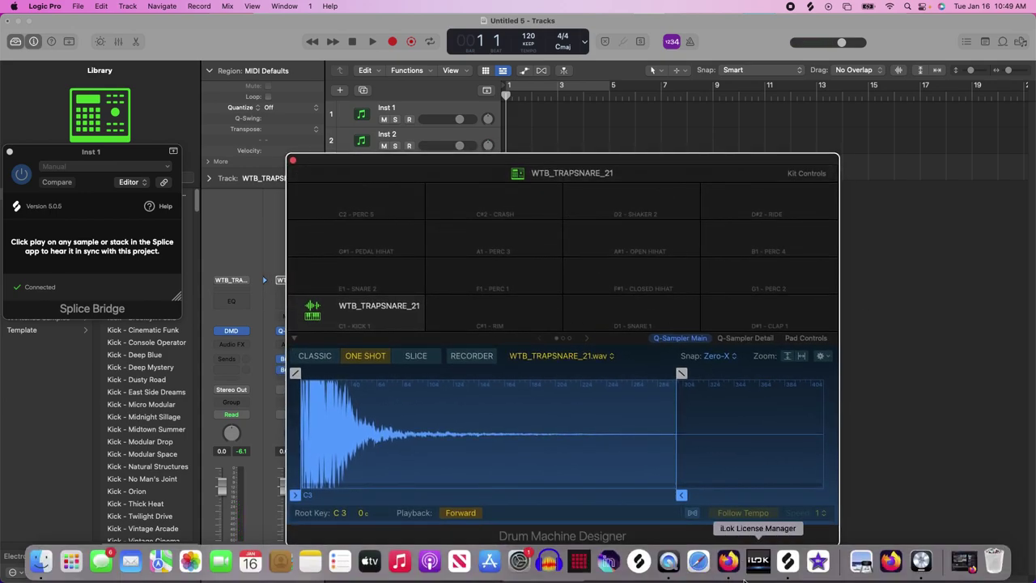
{"action": "left_click", "coordinate": [788, 565]}
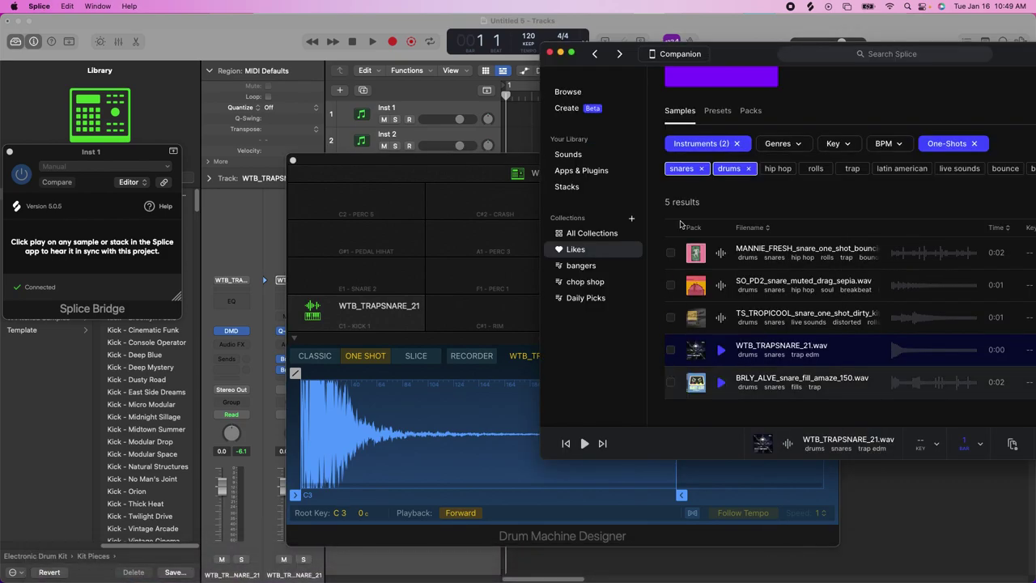
{"action": "left_click_drag", "start_coordinate": [744, 49], "coordinate": [370, 23]}
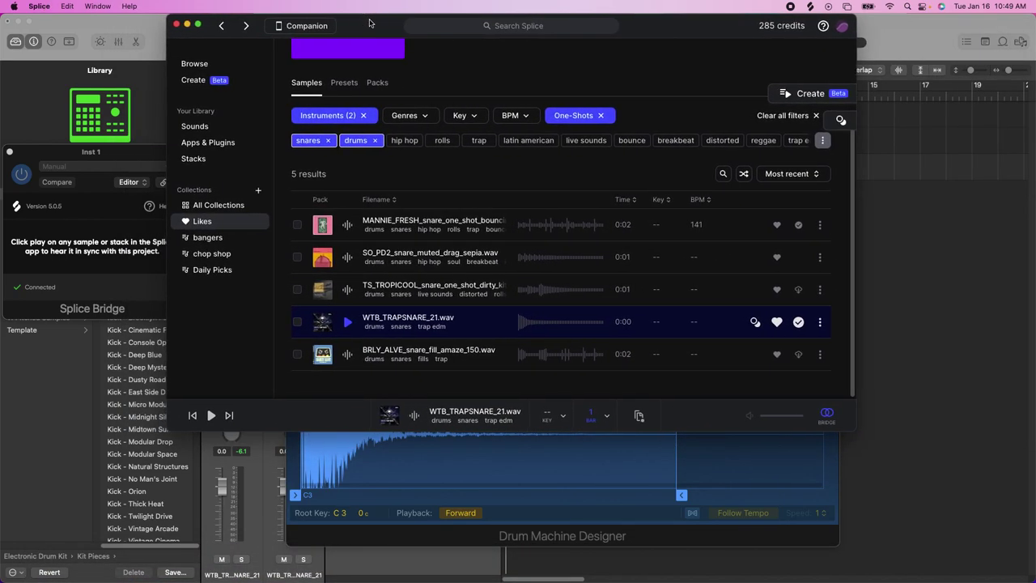
{"action": "left_click", "coordinate": [329, 142]}
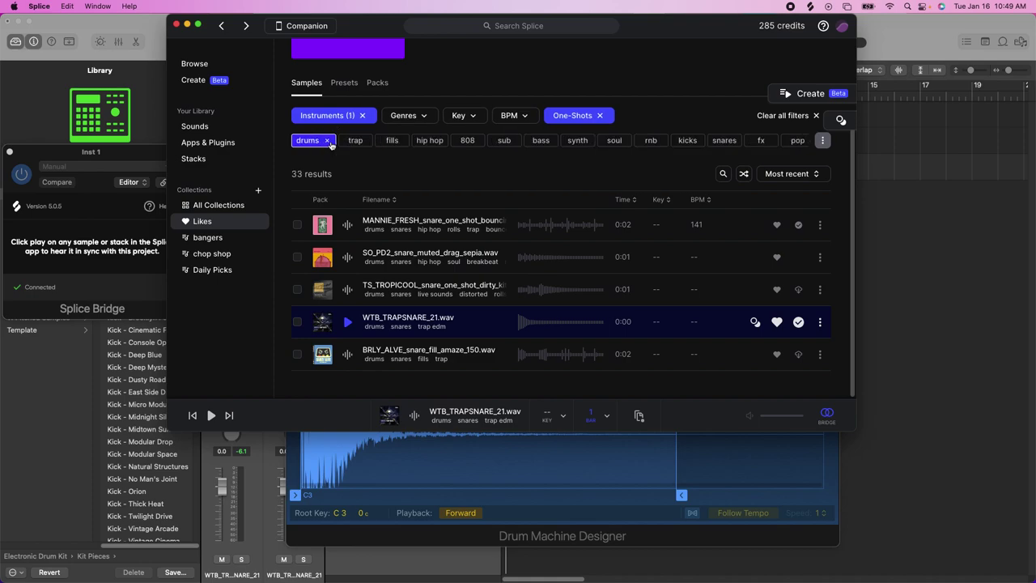
{"action": "left_click", "coordinate": [477, 142]}
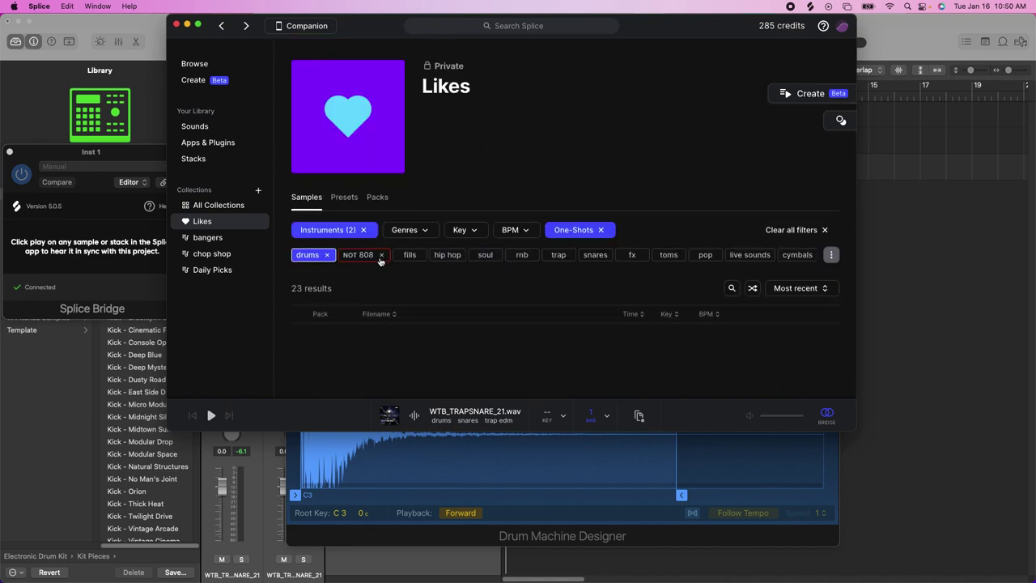
{"action": "left_click", "coordinate": [384, 255]}
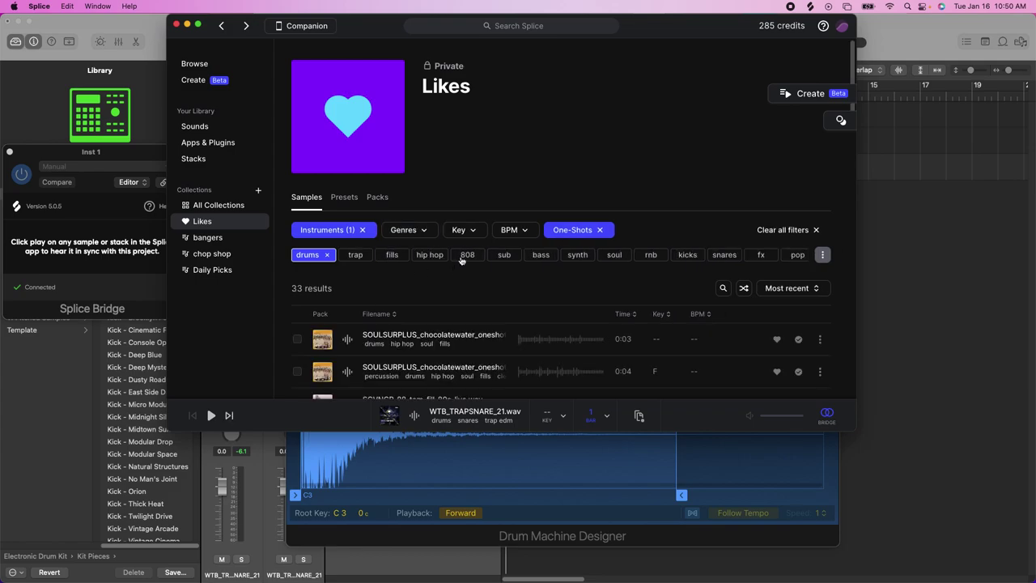
{"action": "left_click", "coordinate": [462, 255]}
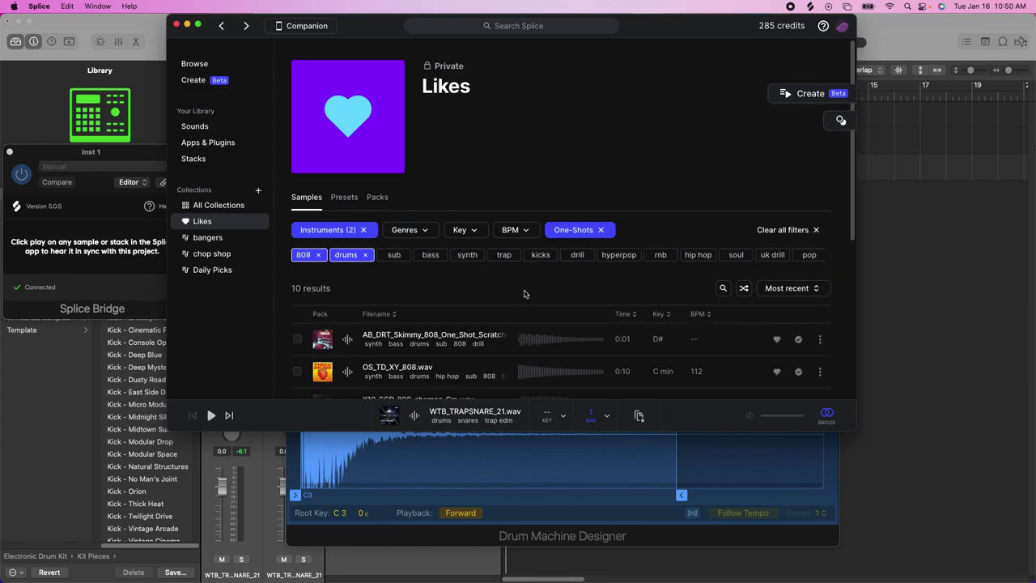
Step: Audition OS_TD_XY_808.wav and load it onto the C#1 Rim pad beside the trap snare in Logic Pro's Drum Machine Designer
{"action": "scroll", "coordinate": [524, 275], "scroll_direction": "down", "scroll_amount": 10}
{"action": "left_click", "coordinate": [350, 97]}
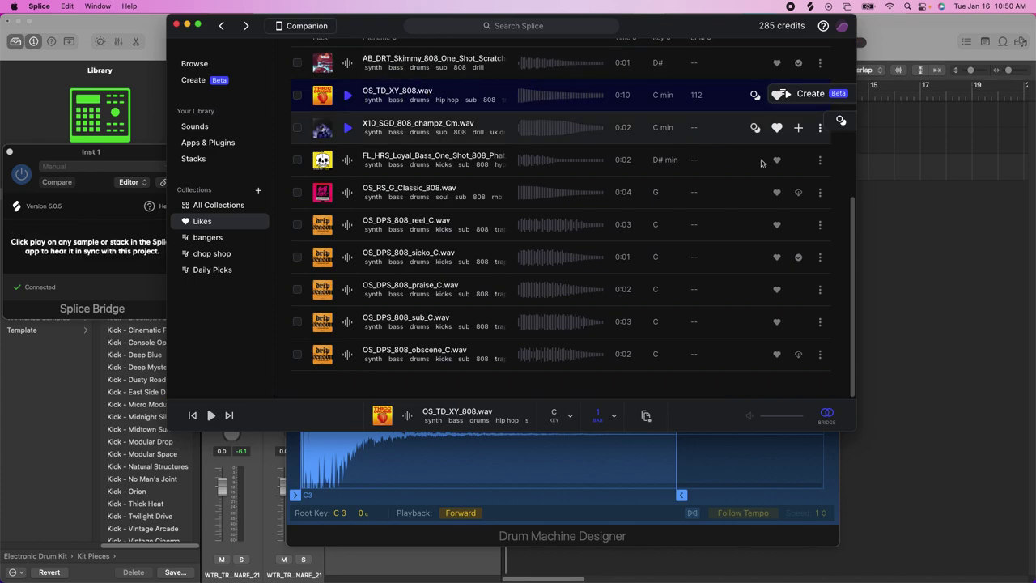
{"action": "left_click_drag", "start_coordinate": [856, 219], "coordinate": [846, 166]}
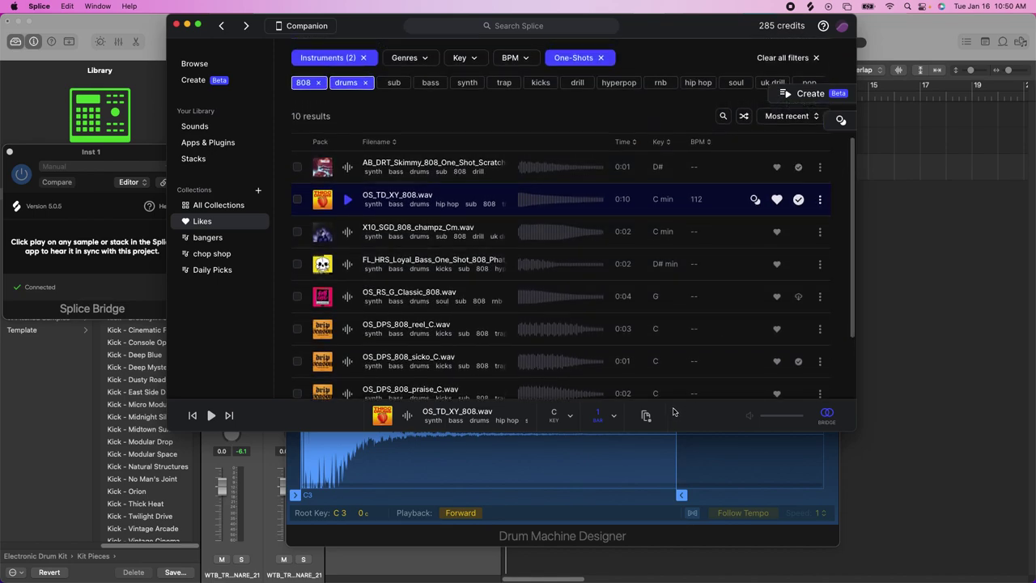
{"action": "left_click_drag", "start_coordinate": [665, 32], "coordinate": [1035, 45]}
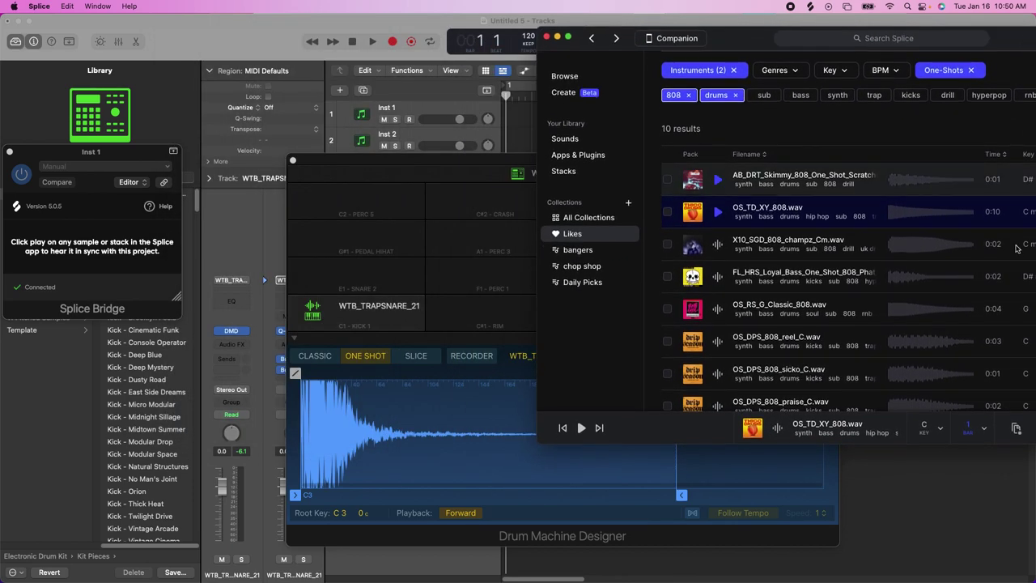
{"action": "left_click_drag", "start_coordinate": [795, 429], "coordinate": [444, 318]}
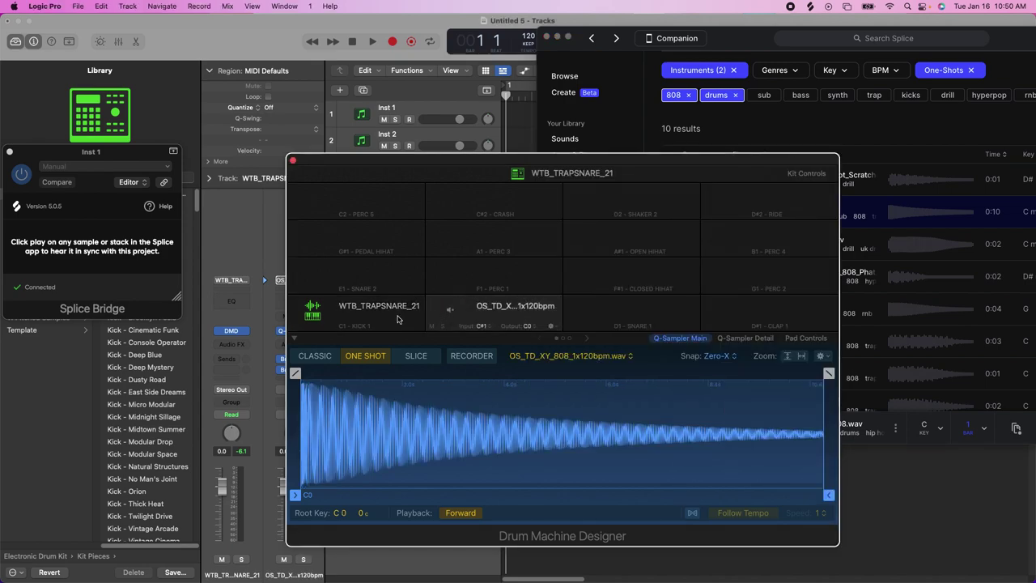
Step: Swap the two loaded pads so the 808 sits on C1 Kick 1 and the trap snare on C#1 Rim, and audition the 808 pad
{"action": "left_click", "coordinate": [474, 320]}
{"action": "left_click_drag", "start_coordinate": [474, 320], "coordinate": [312, 315]}
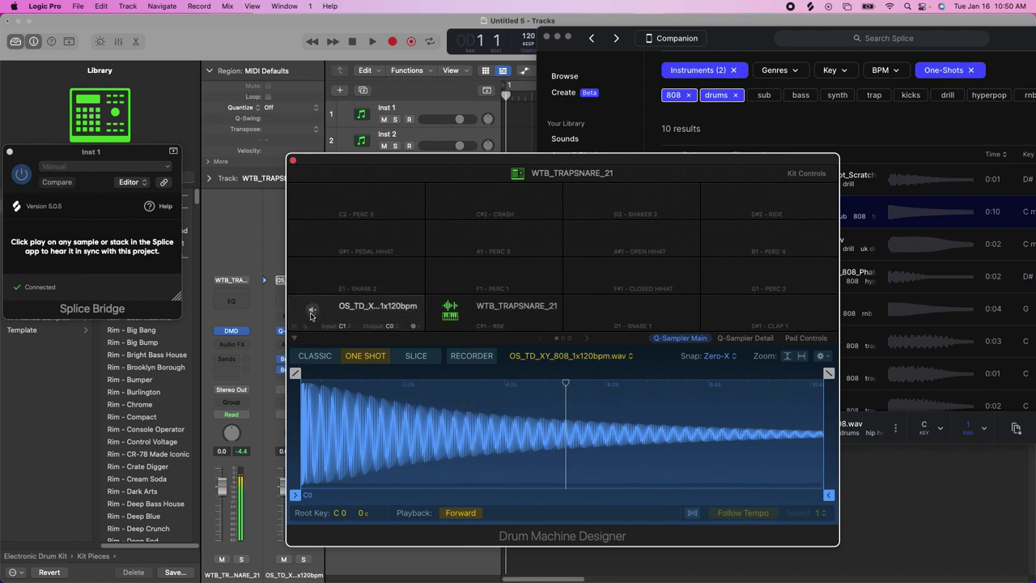
{"action": "left_click", "coordinate": [312, 316]}
{"action": "left_click", "coordinate": [311, 316]}
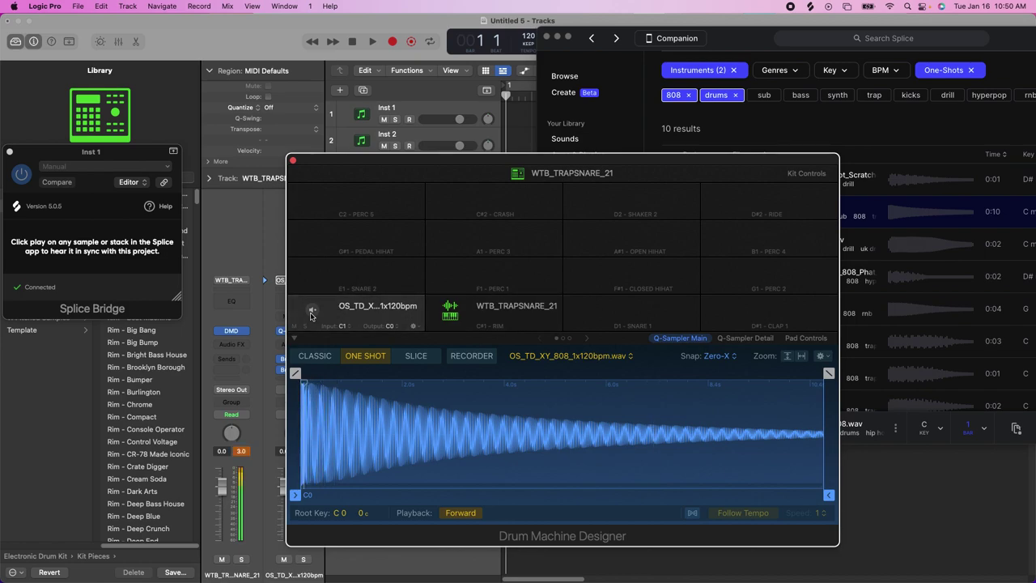
{"action": "left_click", "coordinate": [311, 316]}
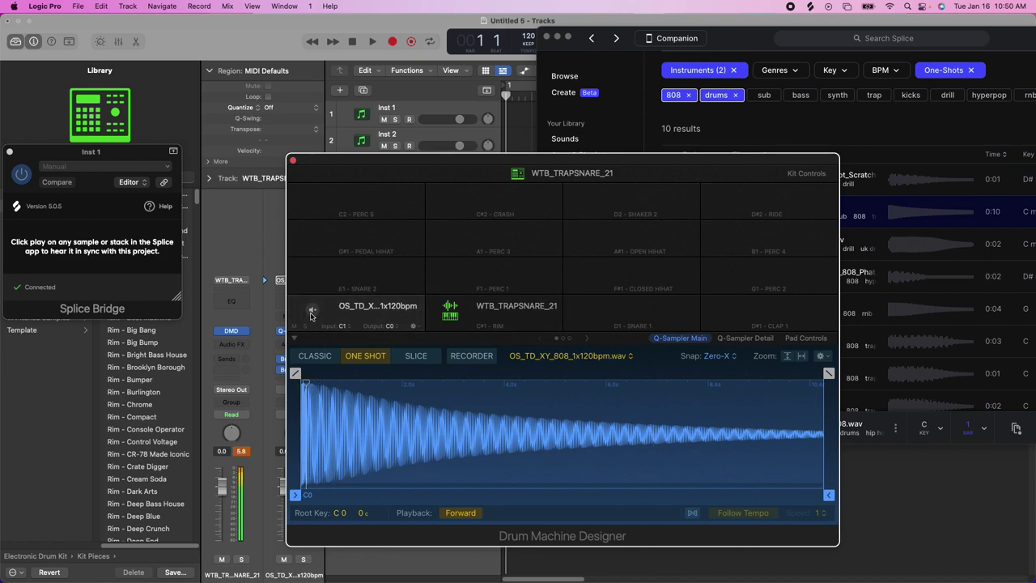
{"action": "left_click", "coordinate": [312, 316]}
{"action": "left_click", "coordinate": [312, 316]}
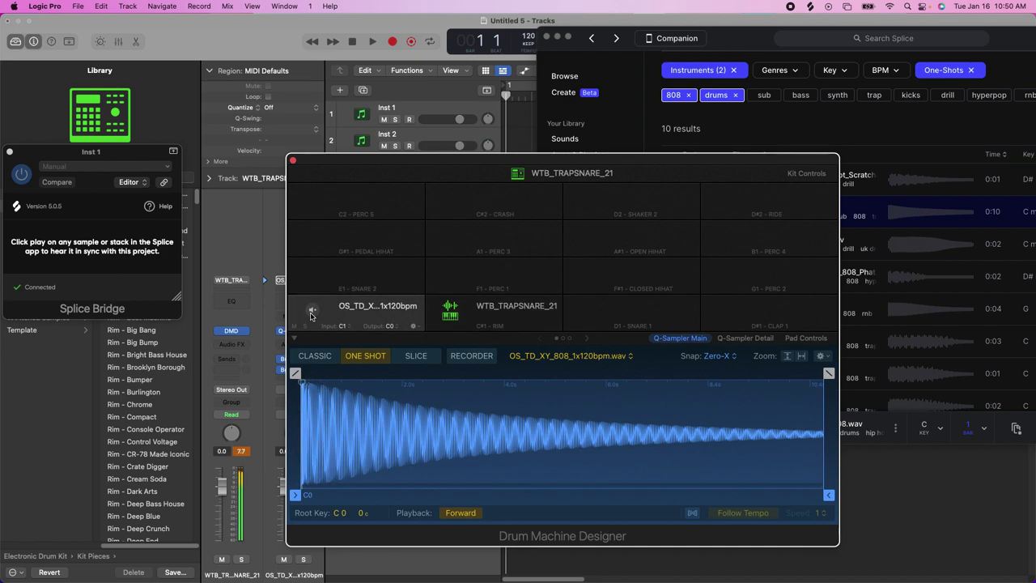
{"action": "left_click", "coordinate": [312, 316]}
{"action": "left_click", "coordinate": [311, 316]}
{"action": "left_click", "coordinate": [312, 316]}
{"action": "left_click", "coordinate": [312, 315]}
{"action": "left_click", "coordinate": [311, 316]}
{"action": "left_click", "coordinate": [311, 316]}
{"action": "left_click", "coordinate": [311, 315]}
{"action": "left_click", "coordinate": [312, 316]}
{"action": "left_click", "coordinate": [312, 316]}
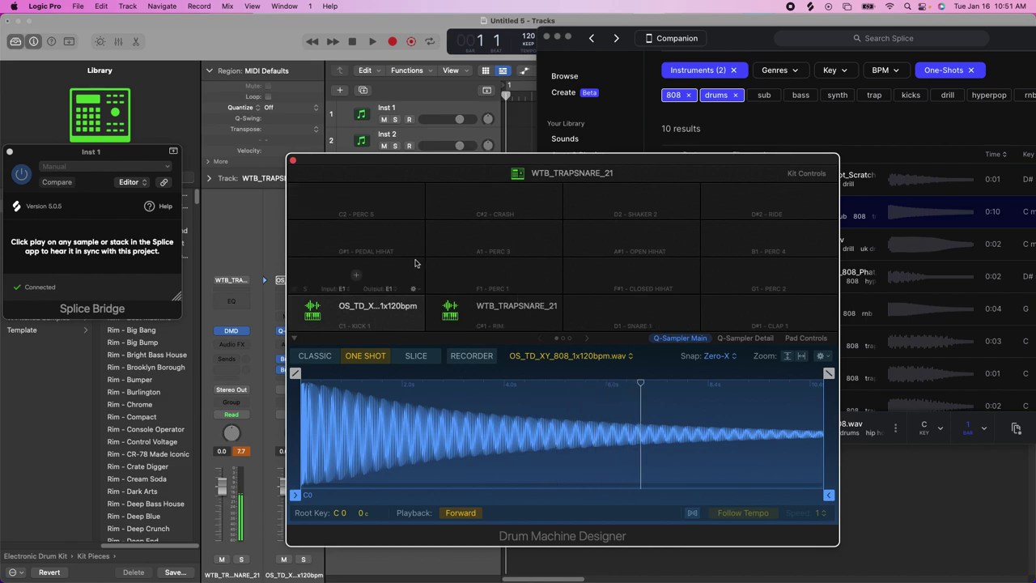
Step: Switch to Splice and try filtering the library's Sounds by drums, hats and One-Shots
{"action": "left_click", "coordinate": [564, 138]}
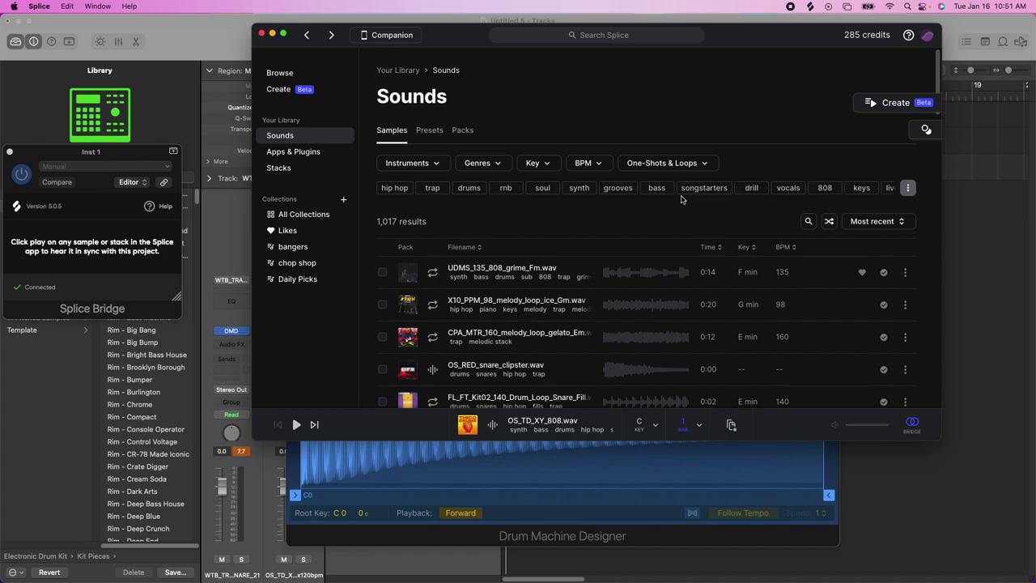
{"action": "left_click", "coordinate": [467, 187]}
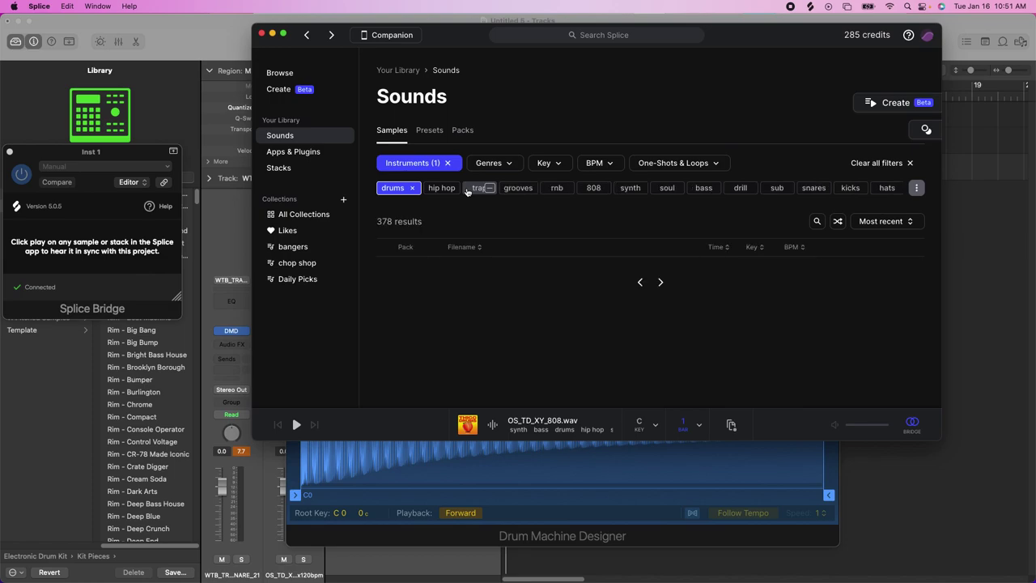
{"action": "left_click", "coordinate": [887, 188]}
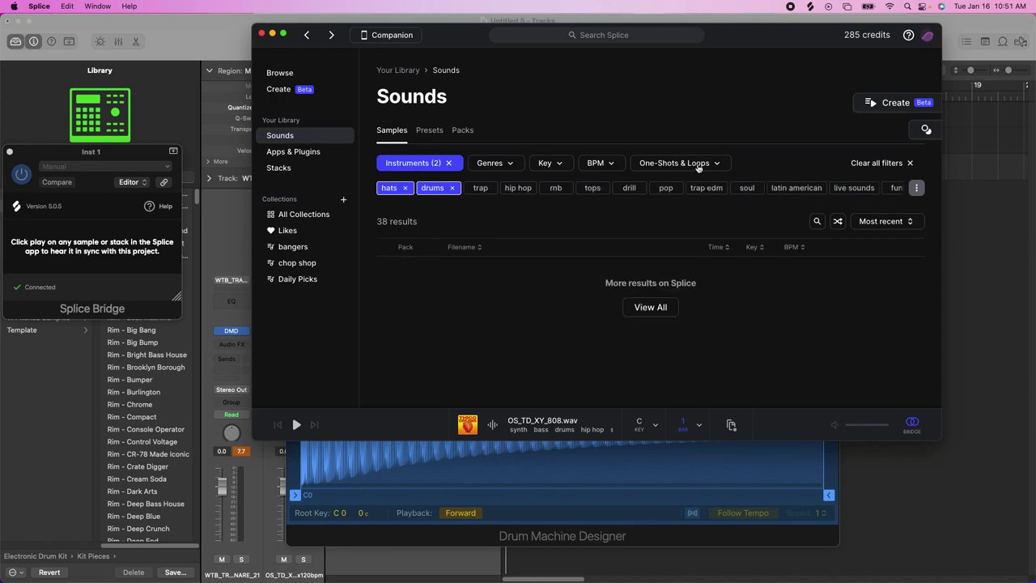
{"action": "left_click", "coordinate": [698, 165]}
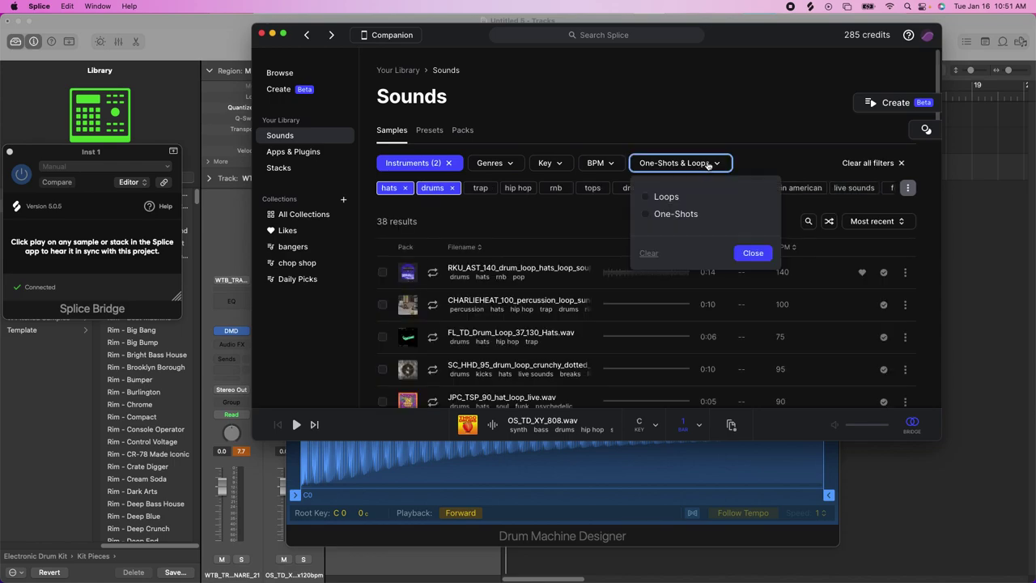
{"action": "left_click", "coordinate": [651, 213]}
{"action": "left_click", "coordinate": [750, 253]}
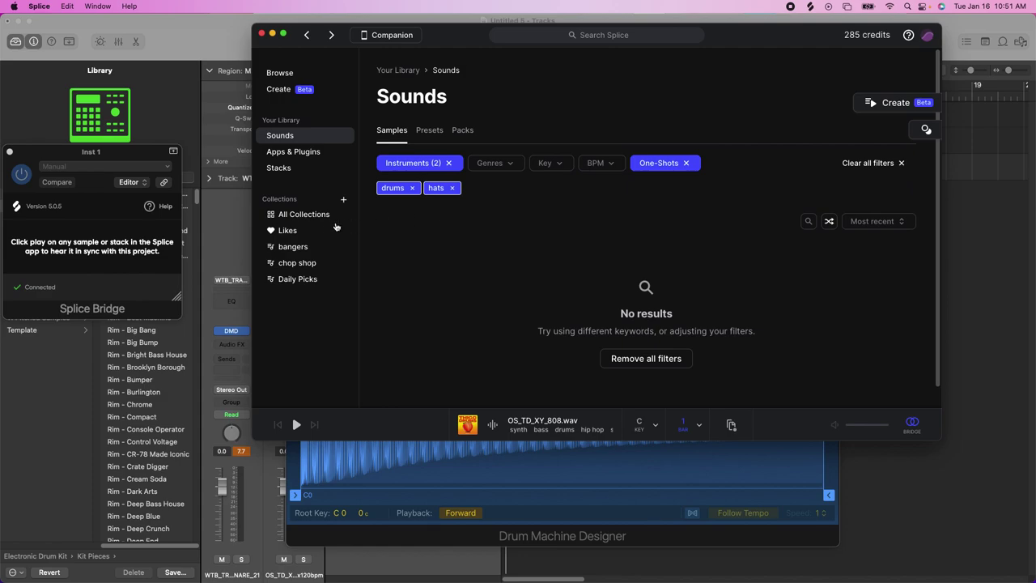
Step: Try filtering the Likes collection by drums, hats and One-Shots
{"action": "left_click", "coordinate": [287, 232]}
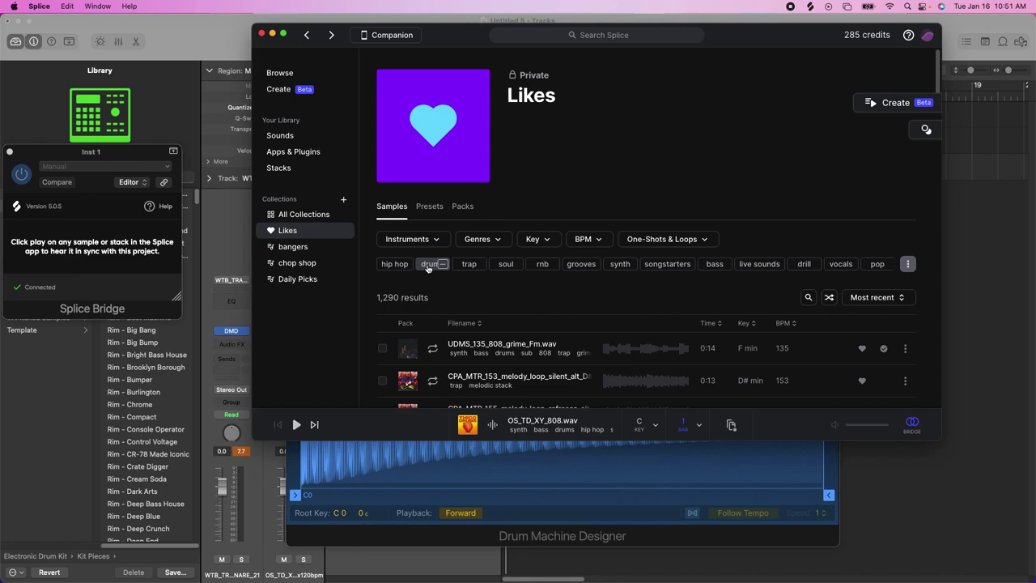
{"action": "left_click", "coordinate": [428, 264]}
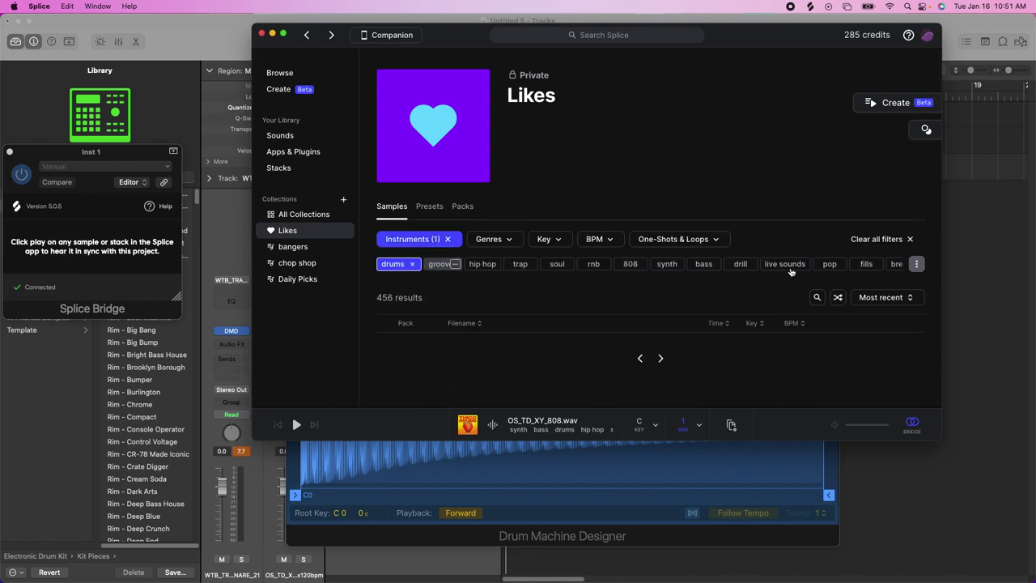
{"action": "left_click", "coordinate": [907, 264]}
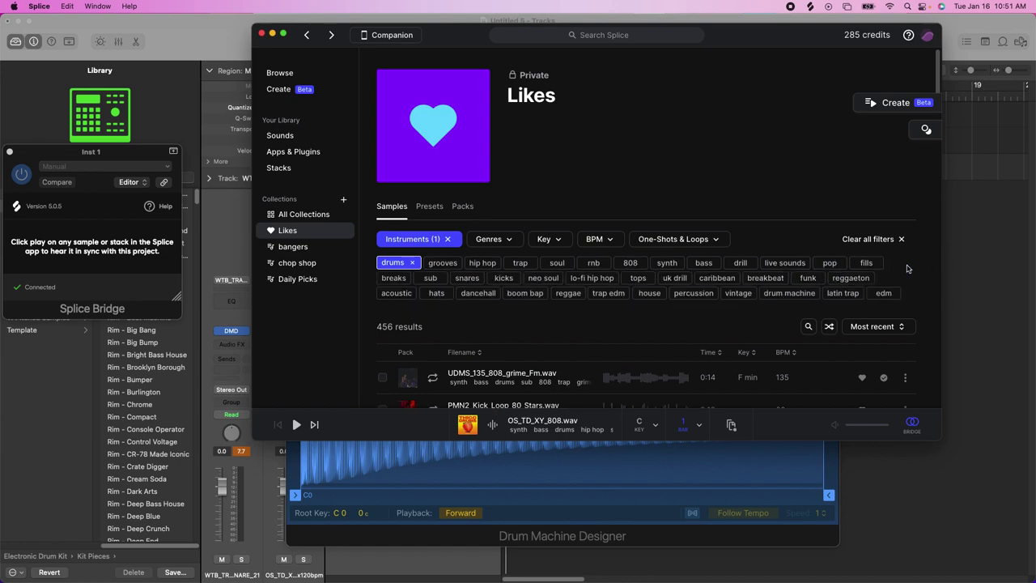
{"action": "left_click", "coordinate": [429, 293]}
{"action": "left_click", "coordinate": [690, 241]}
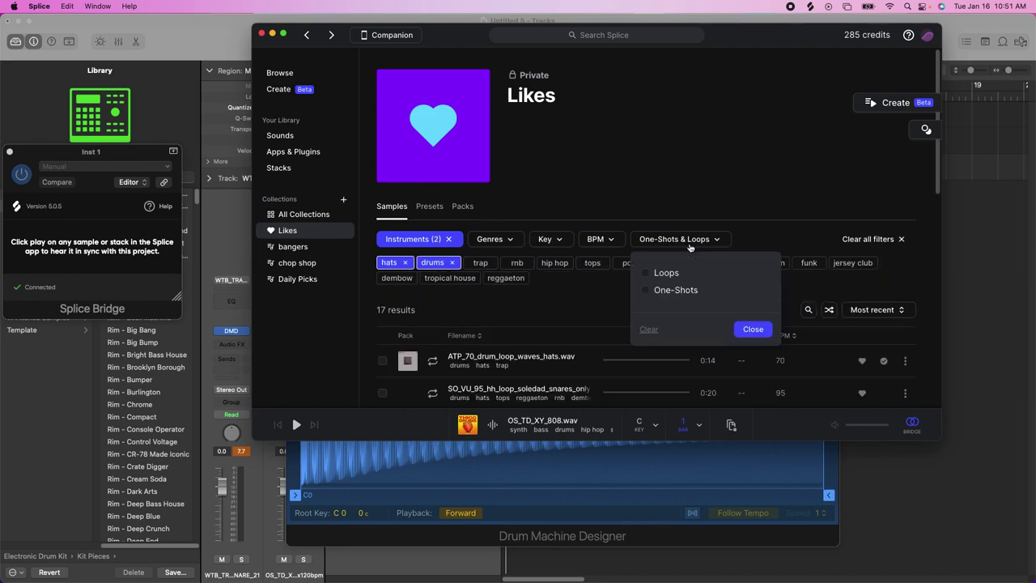
{"action": "left_click", "coordinate": [645, 290]}
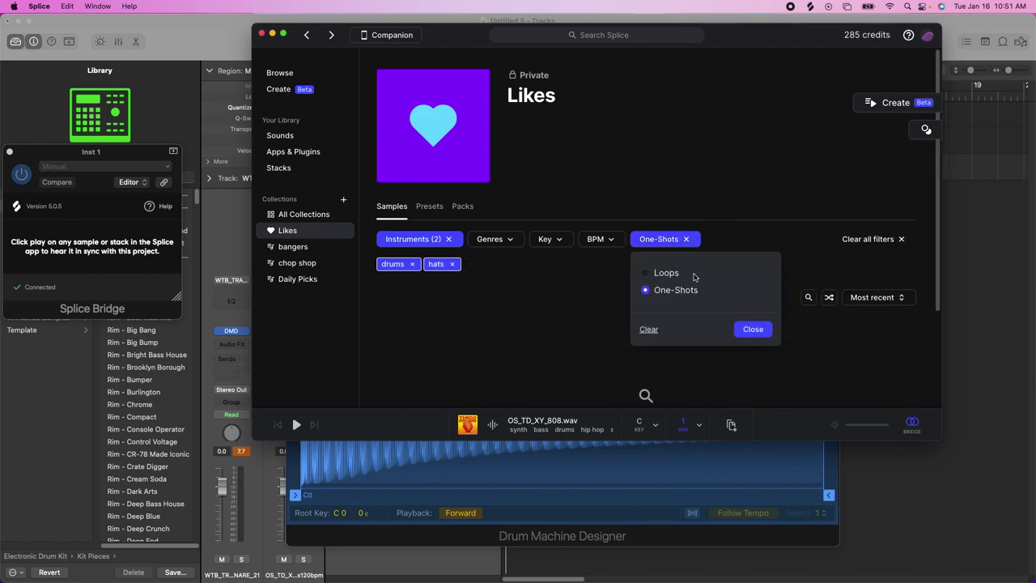
{"action": "left_click", "coordinate": [740, 332]}
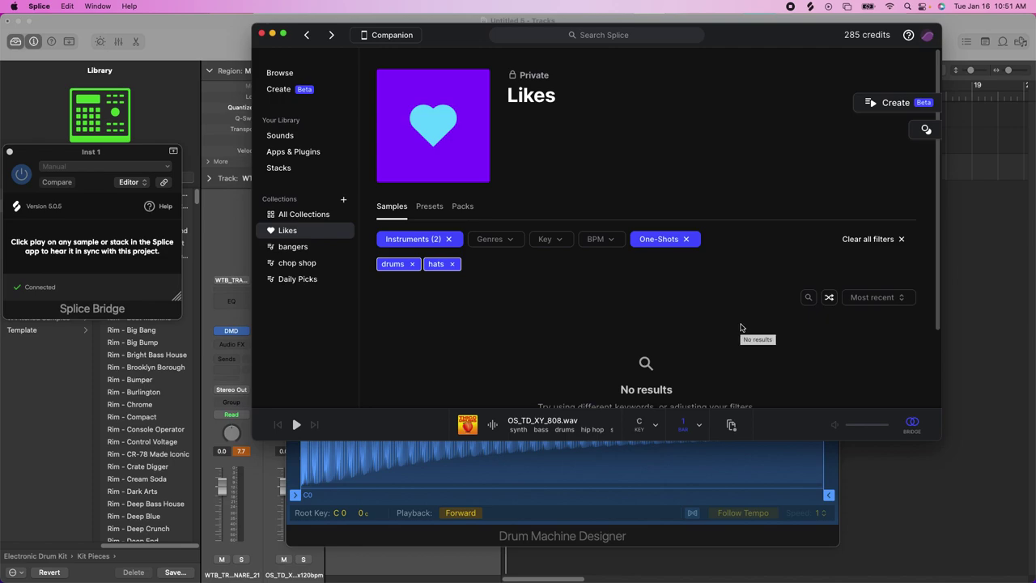
Step: Search all of Splice for "drums" and filter the samples by One-Shots and the hats tag
{"action": "left_click", "coordinate": [629, 36]}
{"action": "type", "text": "d"}
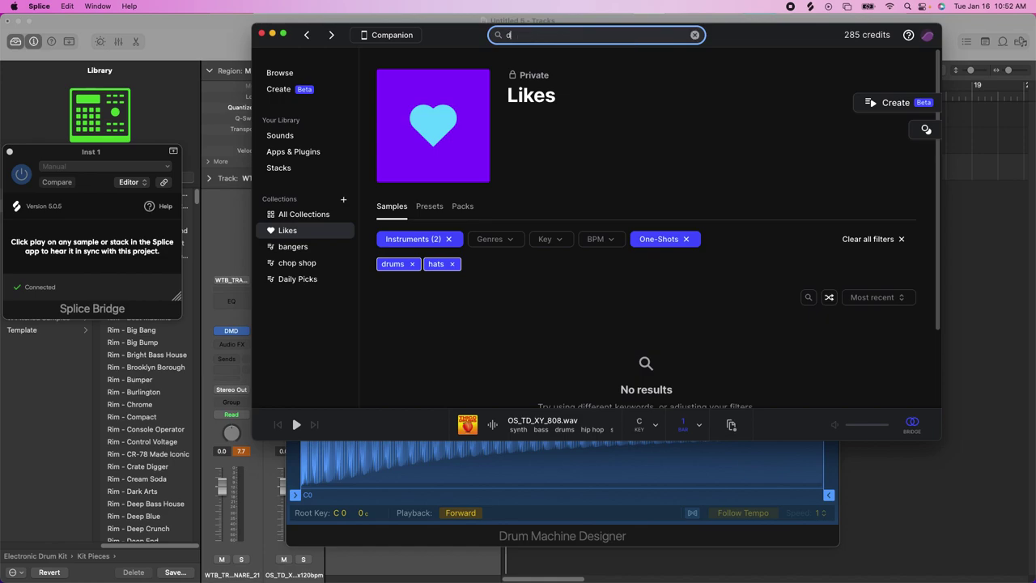
{"action": "type", "text": "rums"}
{"action": "key", "text": "Return"}
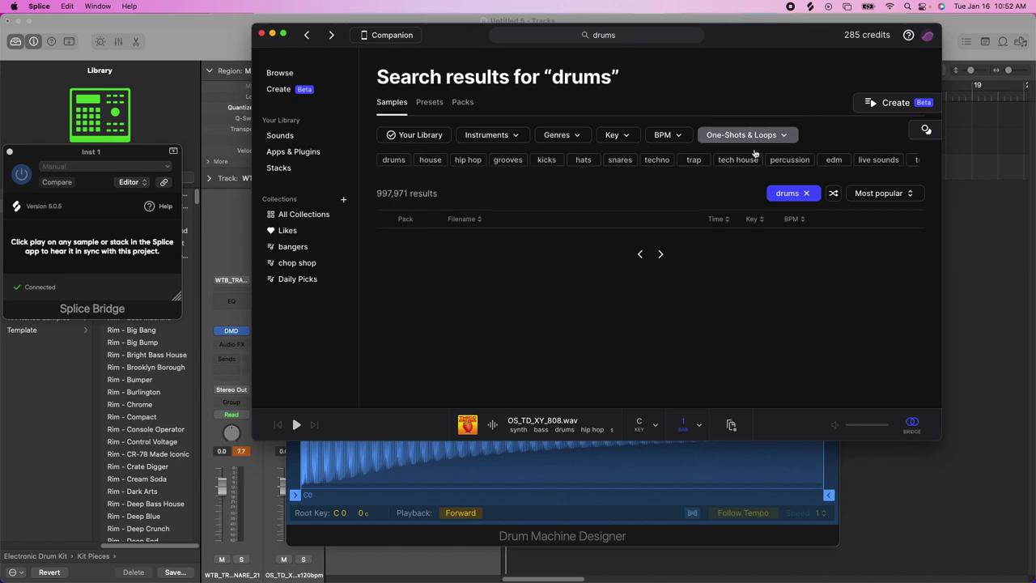
{"action": "left_click", "coordinate": [767, 136]}
{"action": "left_click", "coordinate": [716, 186]}
{"action": "left_click", "coordinate": [820, 225]}
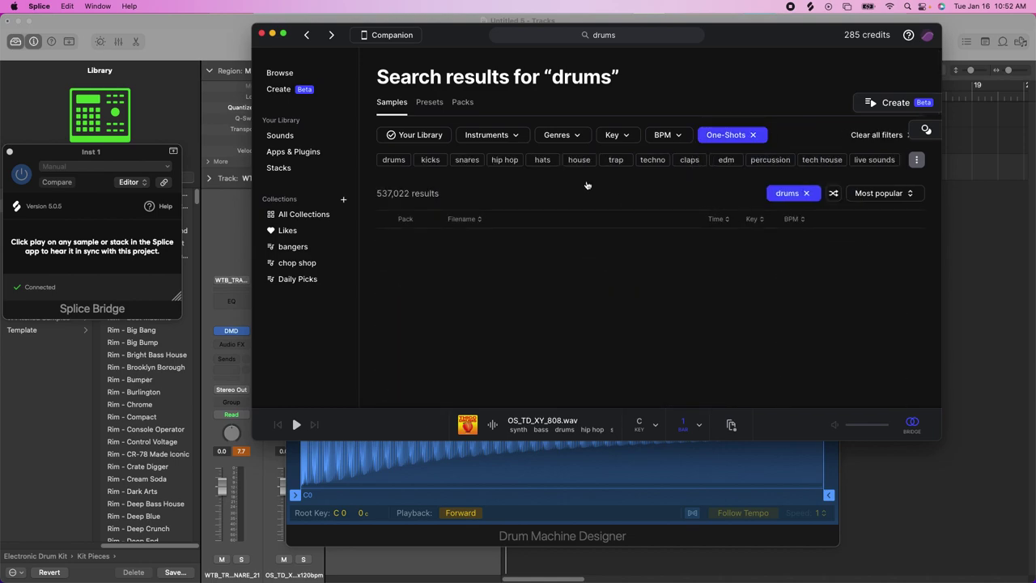
{"action": "left_click", "coordinate": [533, 161]}
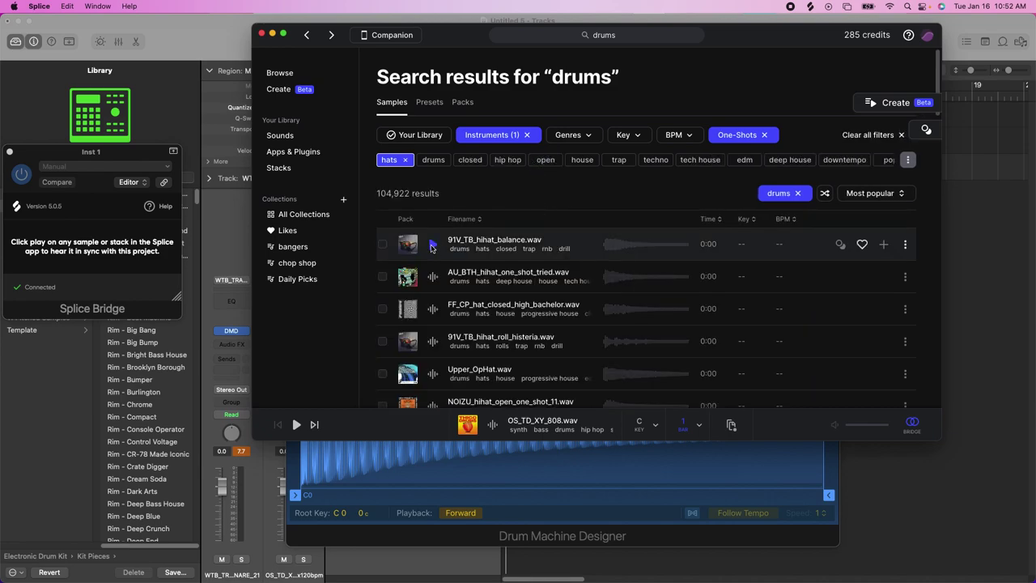
Step: Audition the hi-hat one-shots in order from 91V_TB_hihat_balance.wav down to FL_TD_Hat_One_Shot_04.wav
{"action": "left_click", "coordinate": [432, 246]}
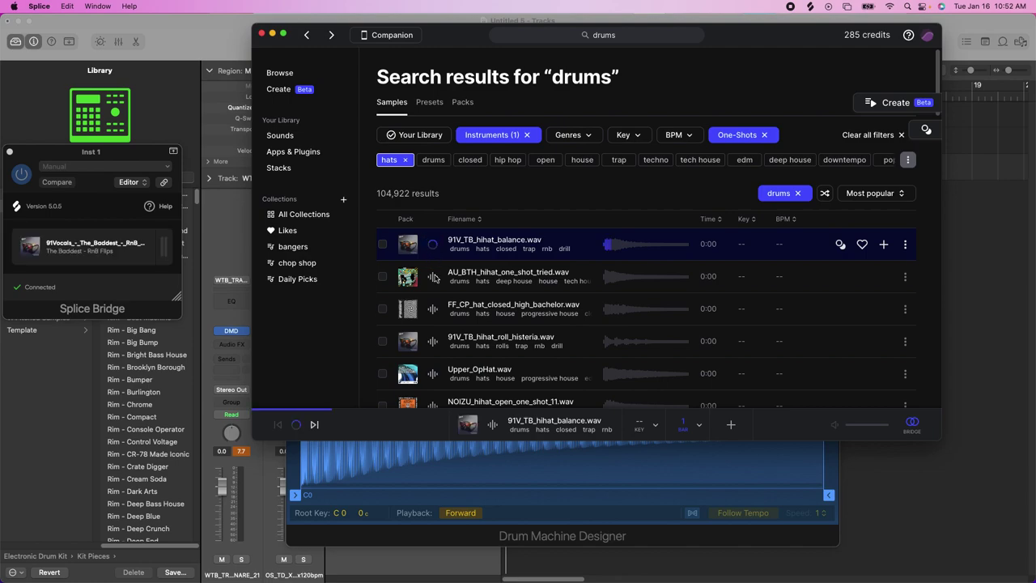
{"action": "left_click", "coordinate": [433, 277]}
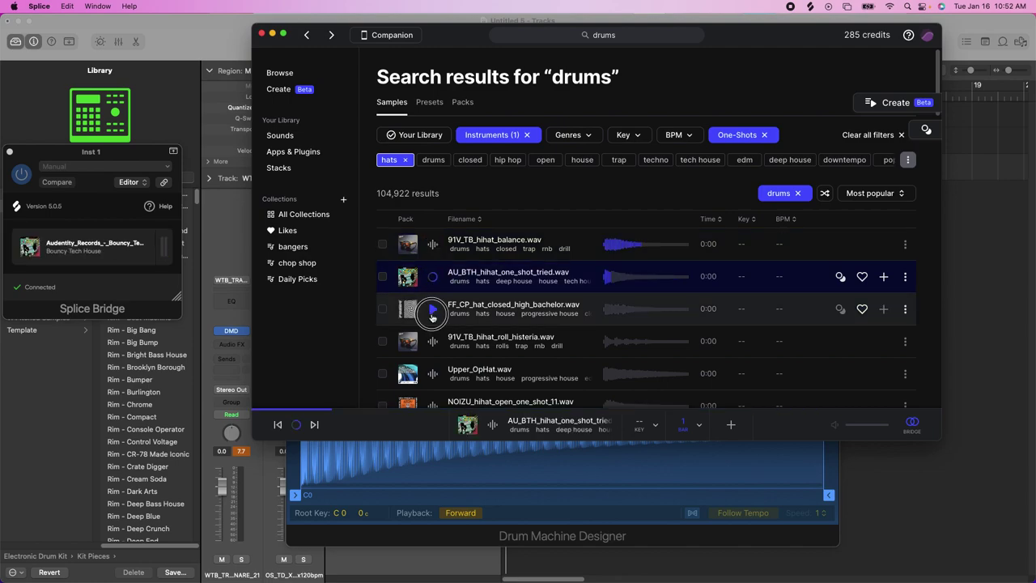
{"action": "left_click", "coordinate": [431, 315]}
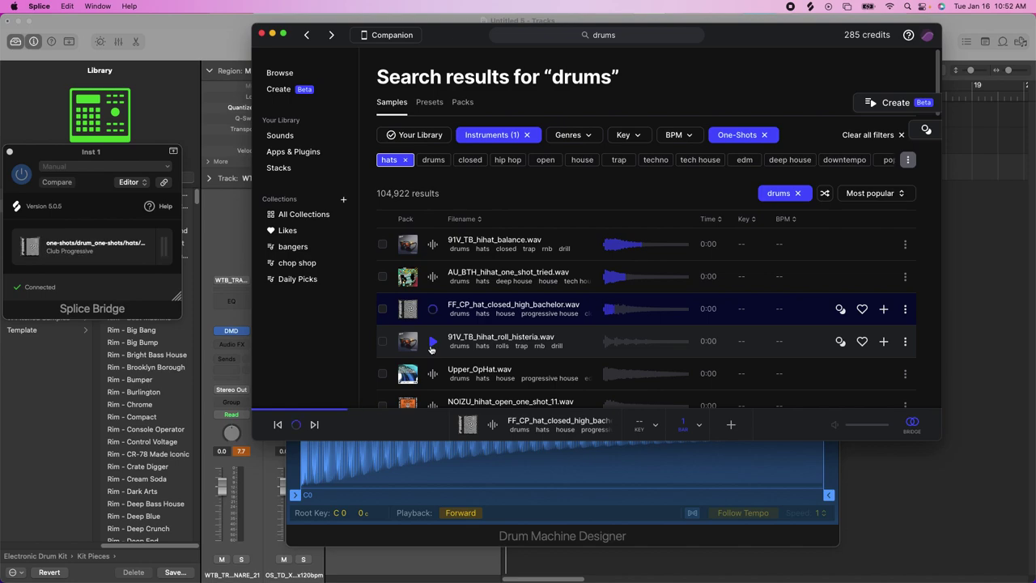
{"action": "left_click", "coordinate": [431, 341]}
{"action": "key", "text": "Down"}
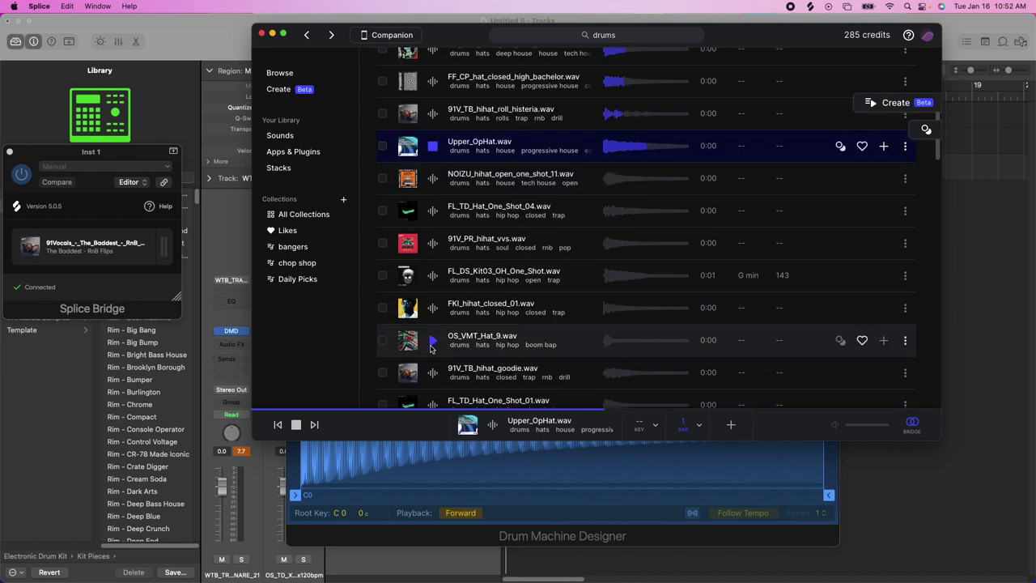
{"action": "key", "text": "Down"}
{"action": "key", "text": "Down"}
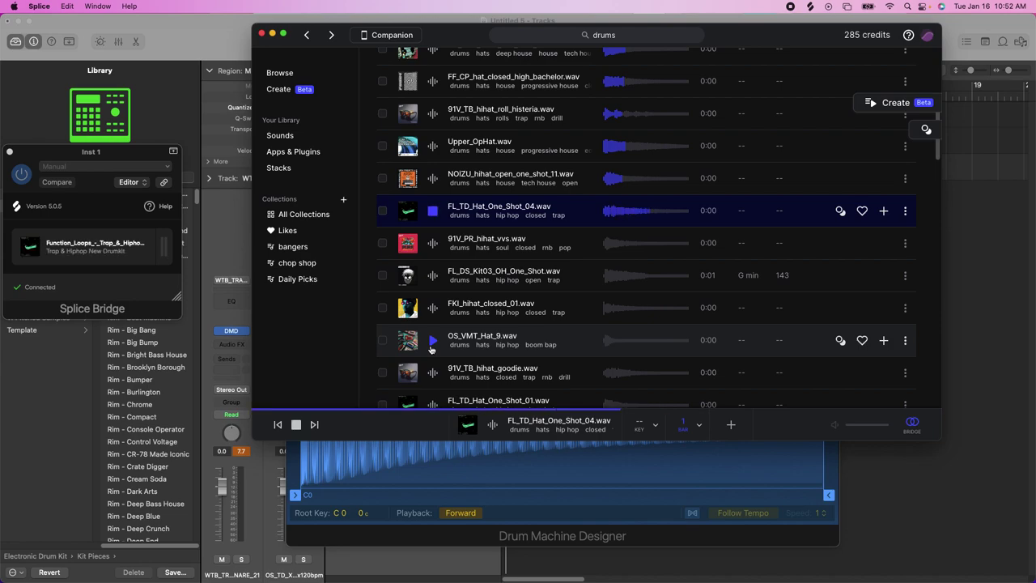
Step: Download FL_TD_Hat_One_Shot_04.wav, load it onto the D1 Snare 1 pad in Logic Pro's Drum Machine Designer, and audition it
{"action": "left_click", "coordinate": [884, 211]}
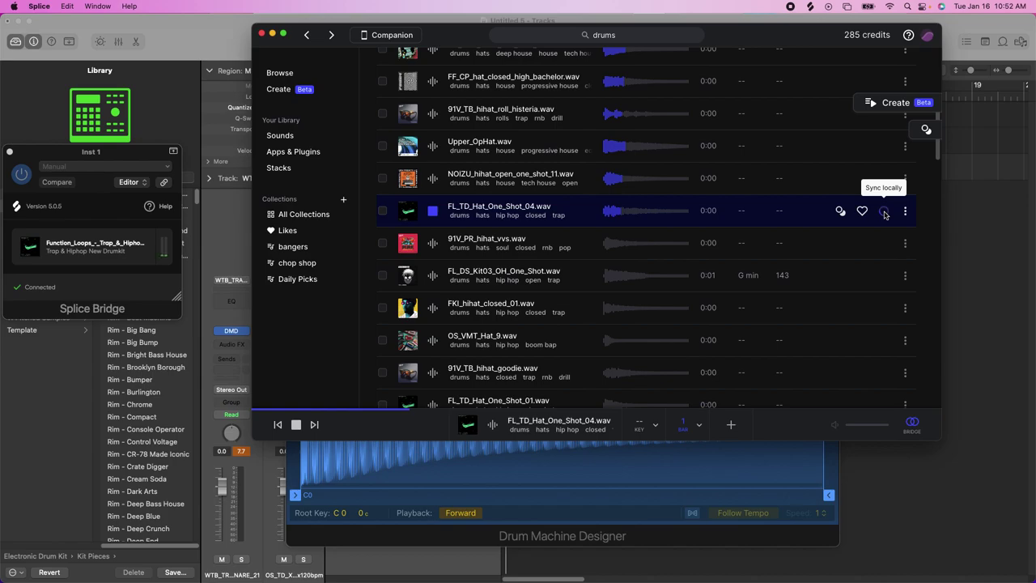
{"action": "left_click_drag", "start_coordinate": [719, 35], "coordinate": [37, 3]}
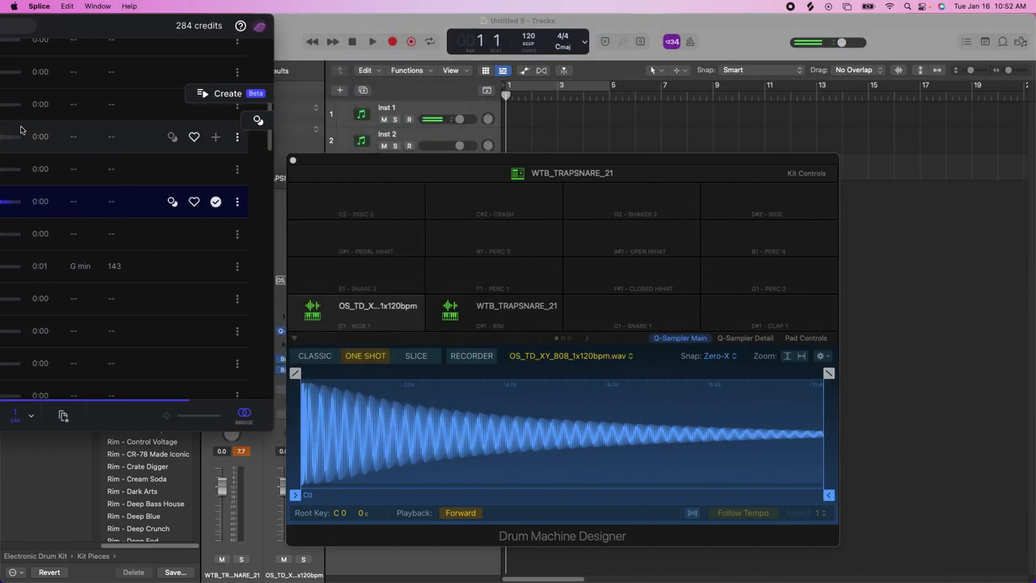
{"action": "left_click_drag", "start_coordinate": [63, 417], "coordinate": [623, 316]}
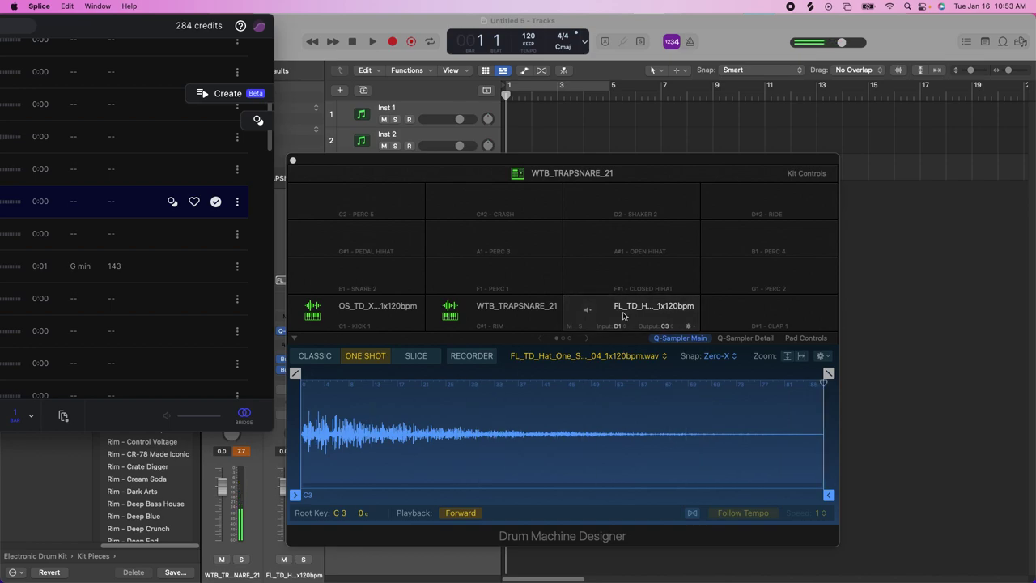
{"action": "left_click", "coordinate": [623, 316]}
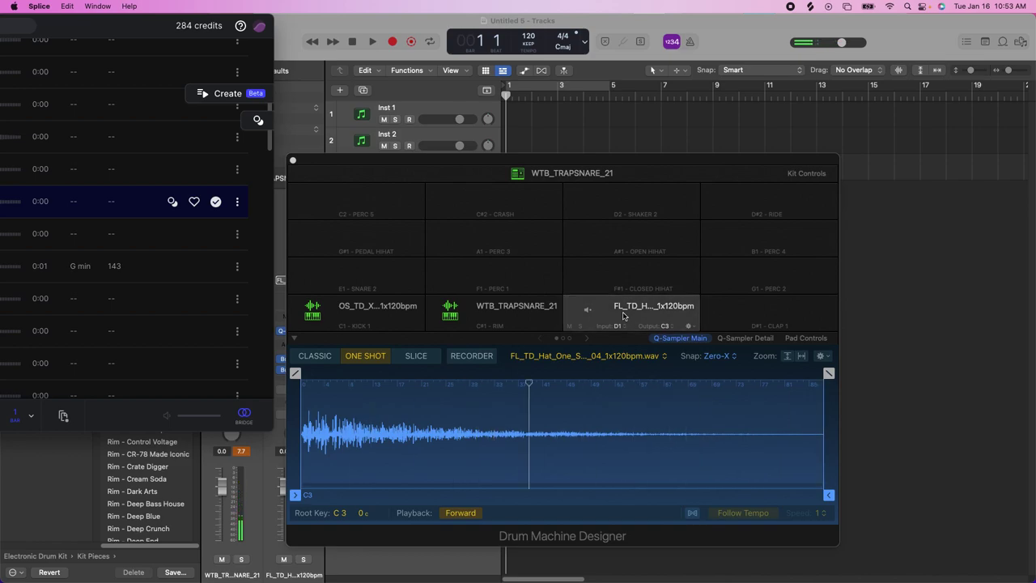
{"action": "left_click", "coordinate": [623, 316]}
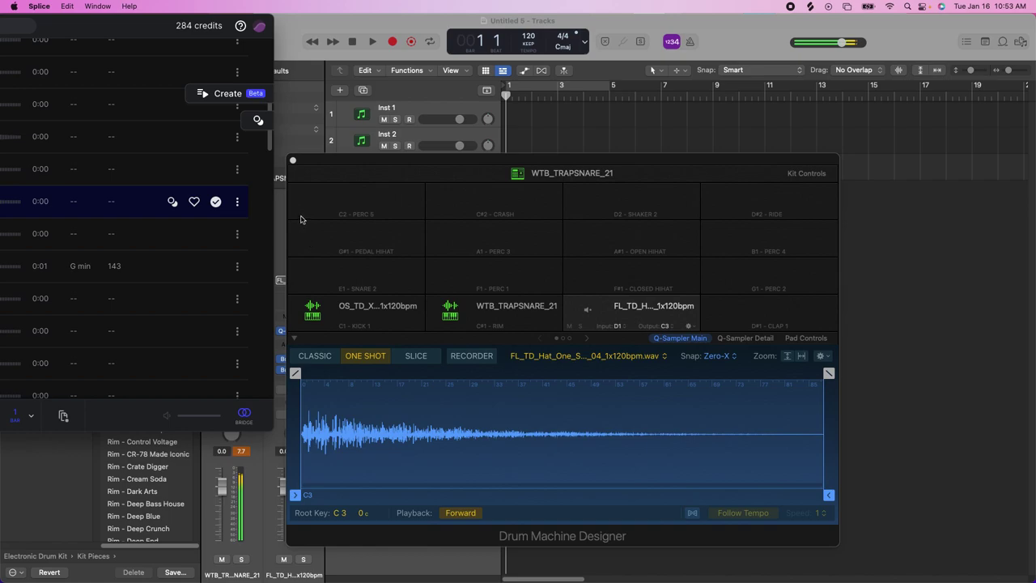
Step: Close Drum Machine Designer, enable the cycle range from bar 1 to bar 5, and set the project tempo to 140
{"action": "left_click", "coordinate": [294, 160]}
{"action": "left_click", "coordinate": [294, 160]}
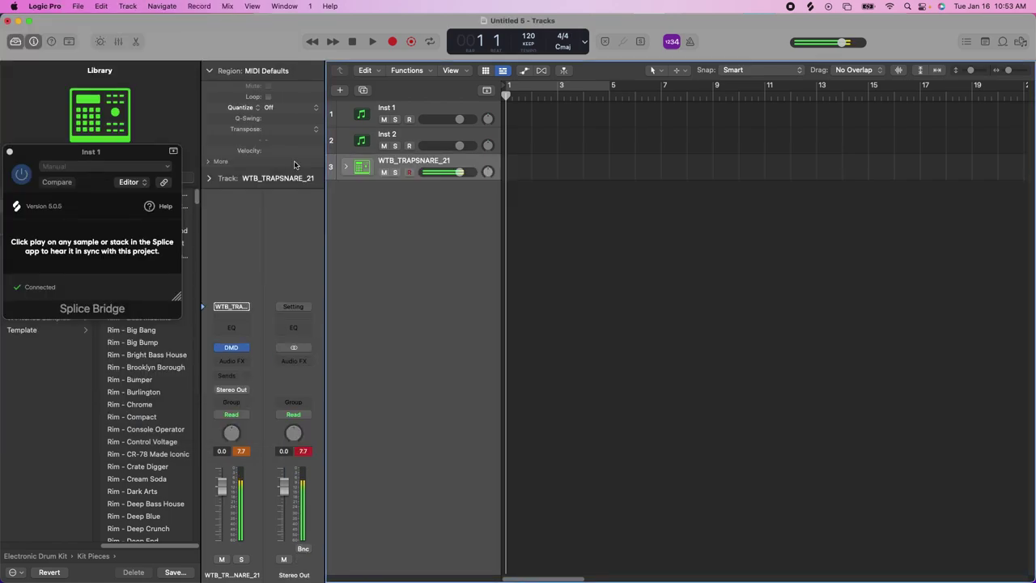
{"action": "left_click", "coordinate": [539, 87]}
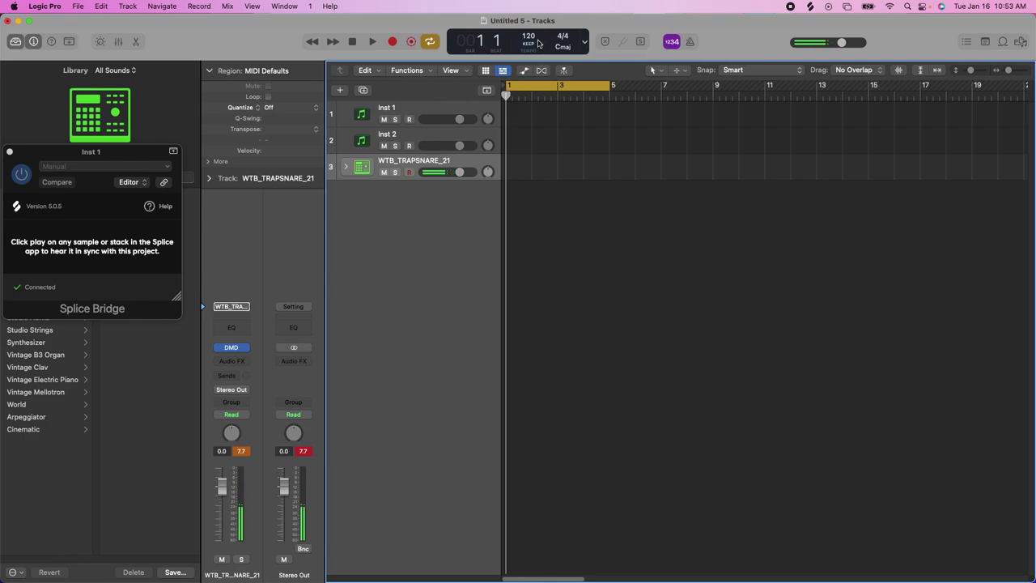
{"action": "left_click_drag", "start_coordinate": [537, 41], "coordinate": [552, 5]}
Step: Record a four-bar drum pattern on the WTB_TRAPSNARE_21 track within the cycle range and stop playback
{"action": "left_click", "coordinate": [392, 42]}
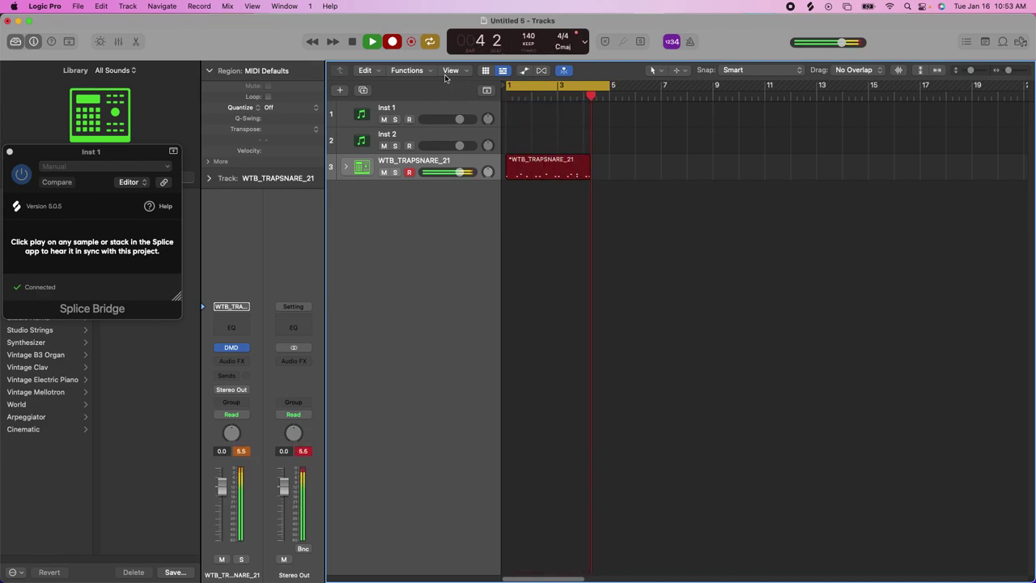
{"action": "key", "text": "space"}
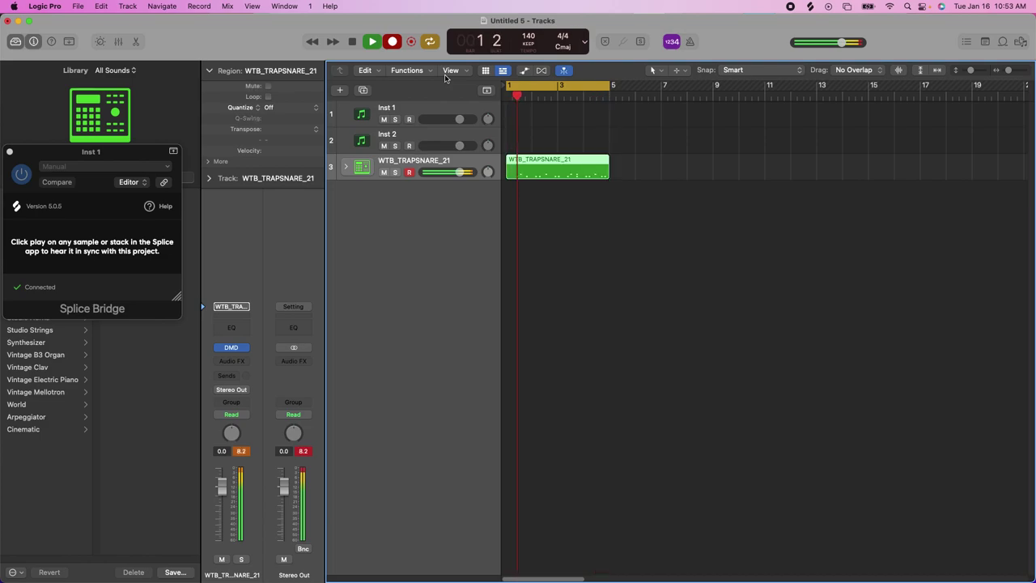
{"action": "key", "text": "space"}
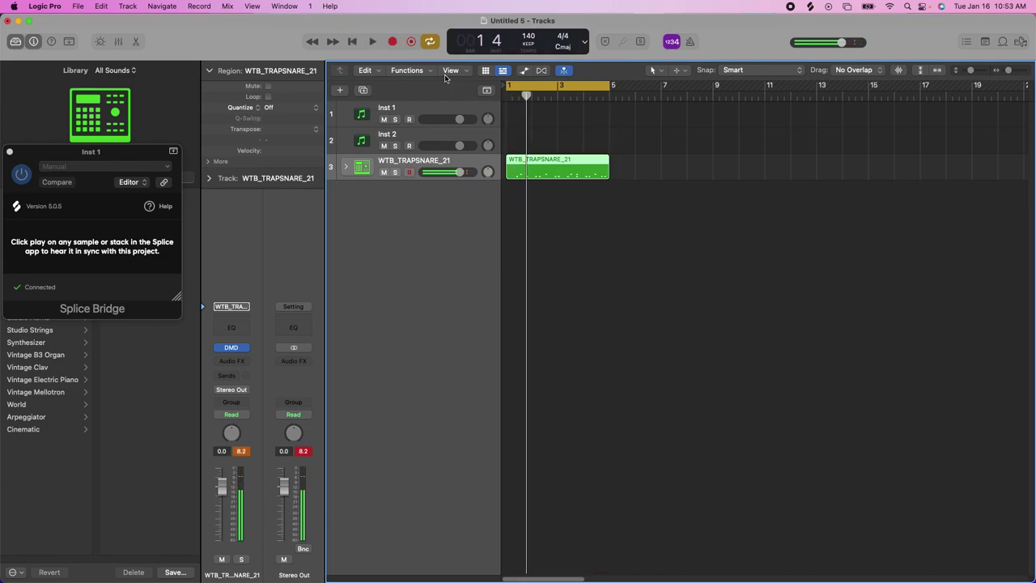
Step: Replace the recorded WTB_TRAPSNARE_21 region with a new four-bar drum take and stop playback
{"action": "key", "text": "Delete"}
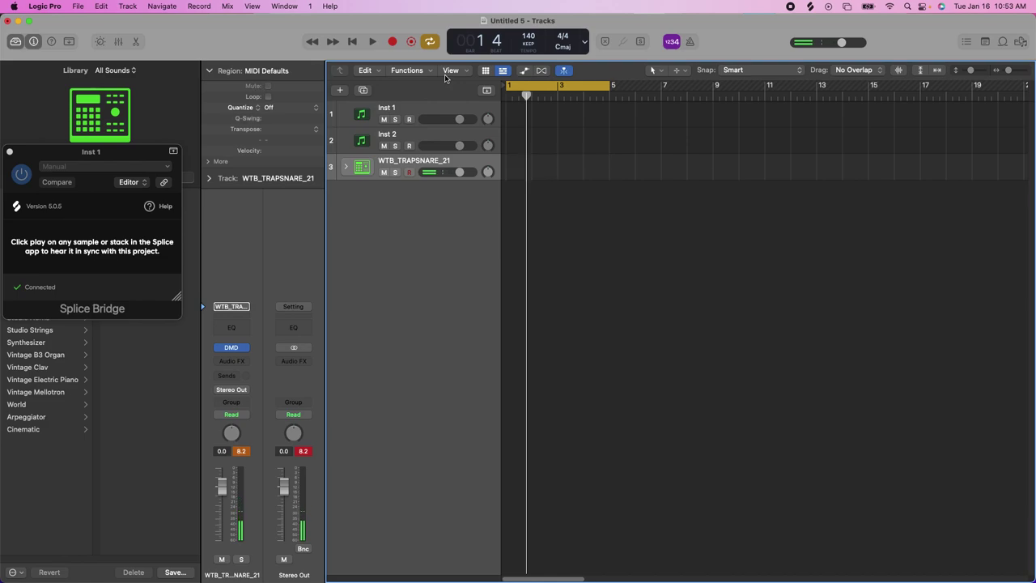
{"action": "key", "text": "r"}
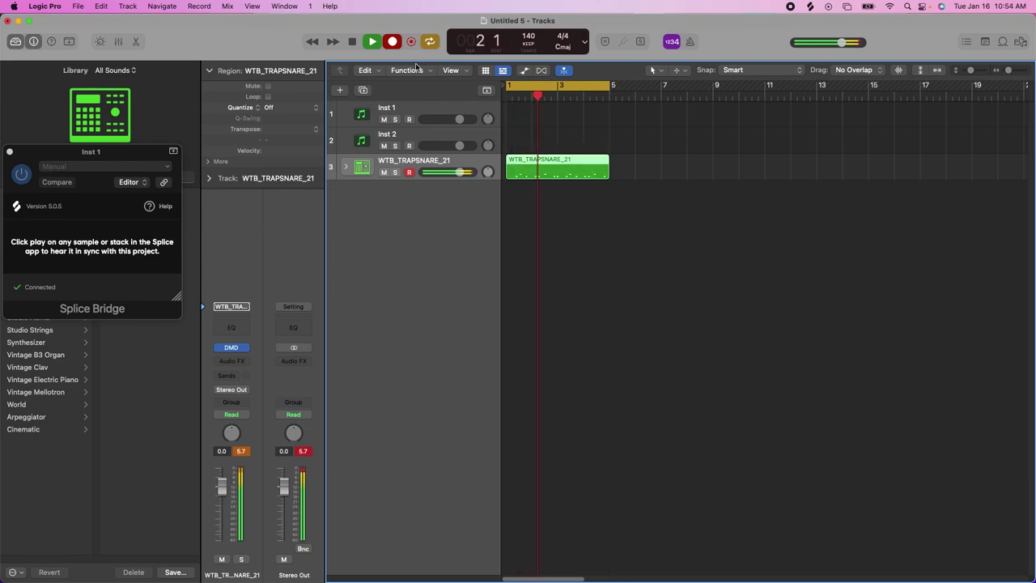
{"action": "key", "text": "space"}
{"action": "key", "text": "space"}
{"action": "key", "text": "space"}
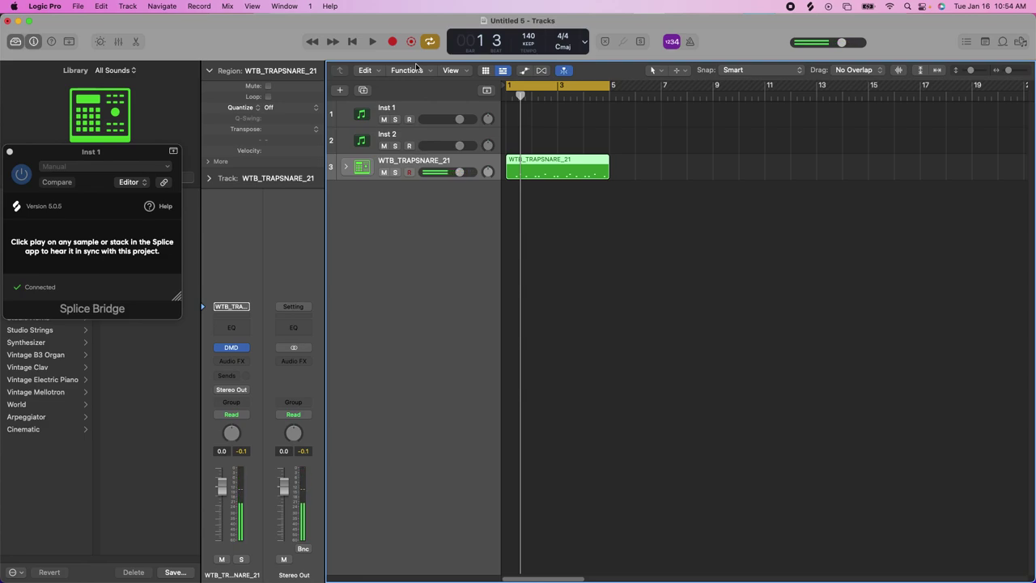
Step: Delete the current take, record the four-bar drum pattern again, and quantize the new region to 1/16 Note
{"action": "key", "text": "Delete"}
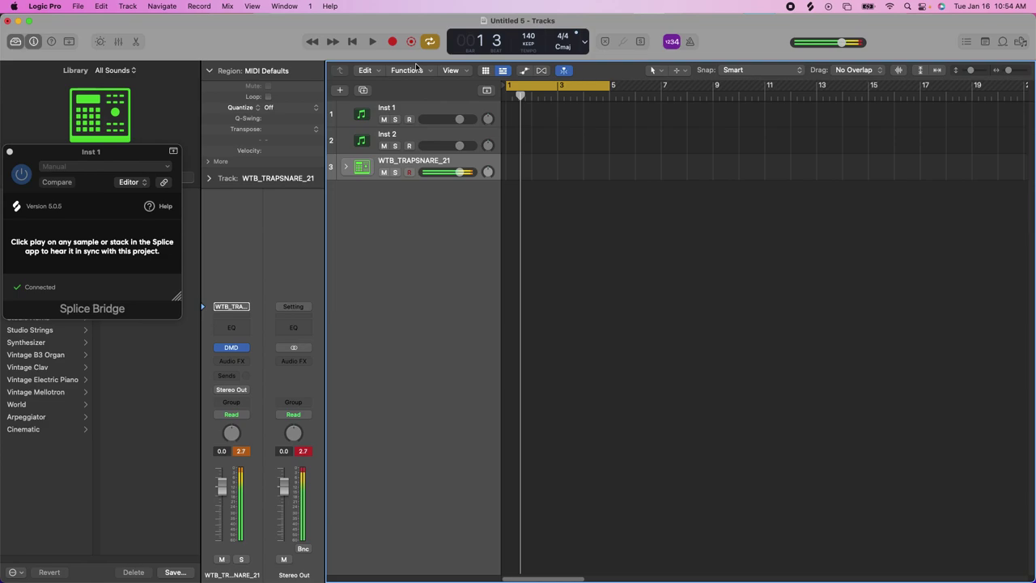
{"action": "key", "text": "r"}
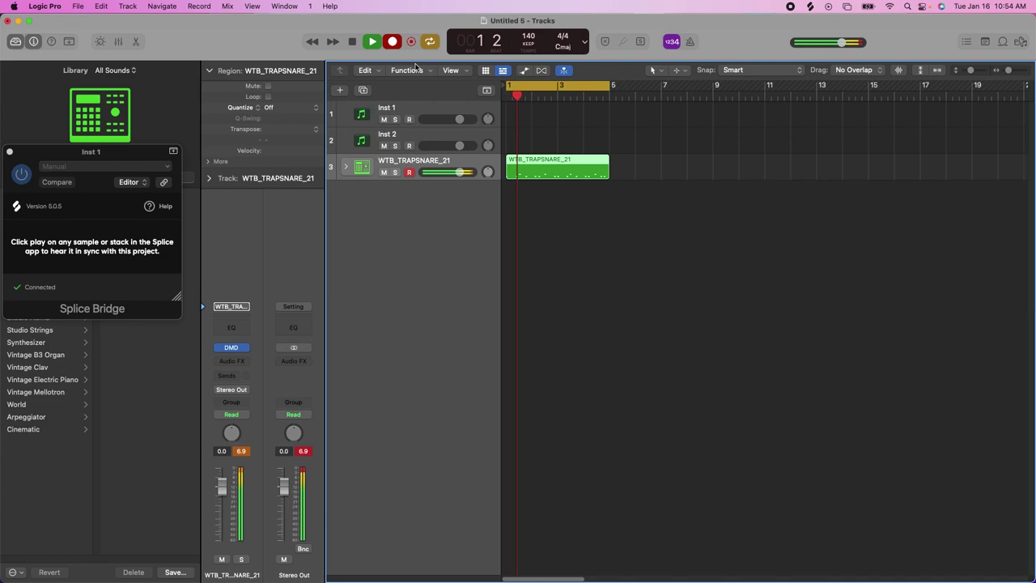
{"action": "key", "text": "space"}
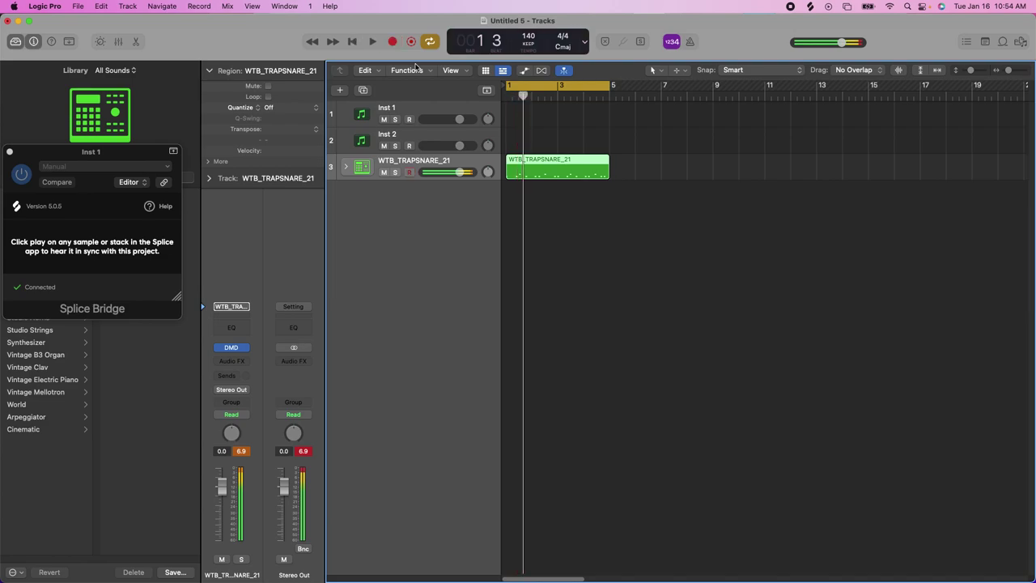
{"action": "left_click", "coordinate": [284, 111]}
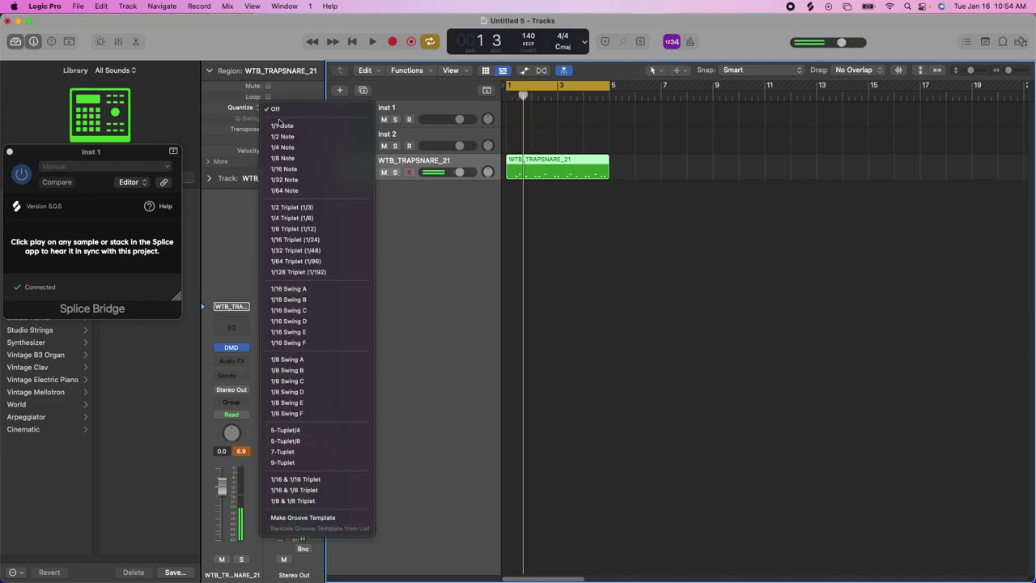
{"action": "left_click", "coordinate": [289, 169]}
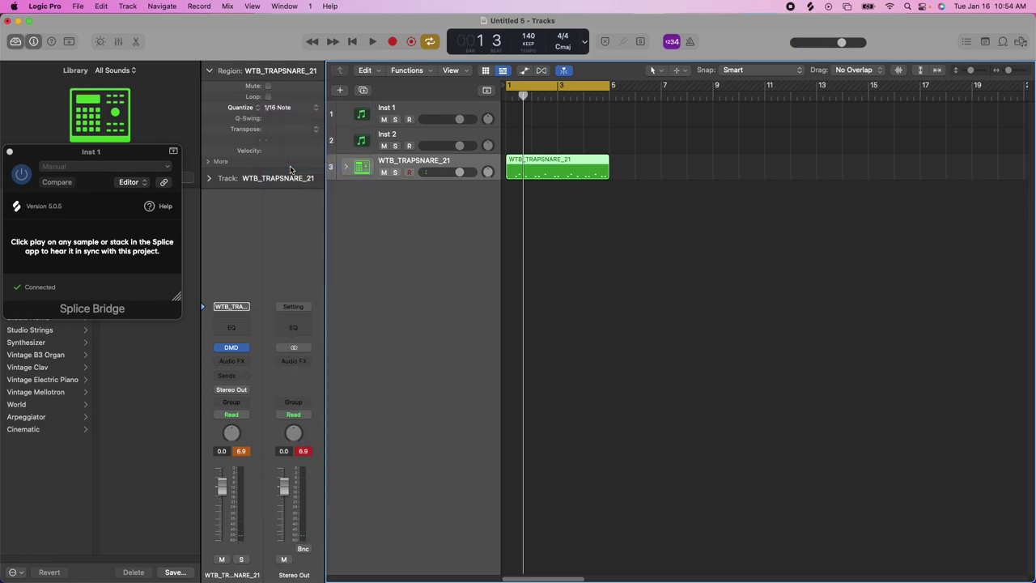
Step: Play back the quantized region, stop playback, and delete it from the WTB_TRAPSNARE_21 track
{"action": "key", "text": "space"}
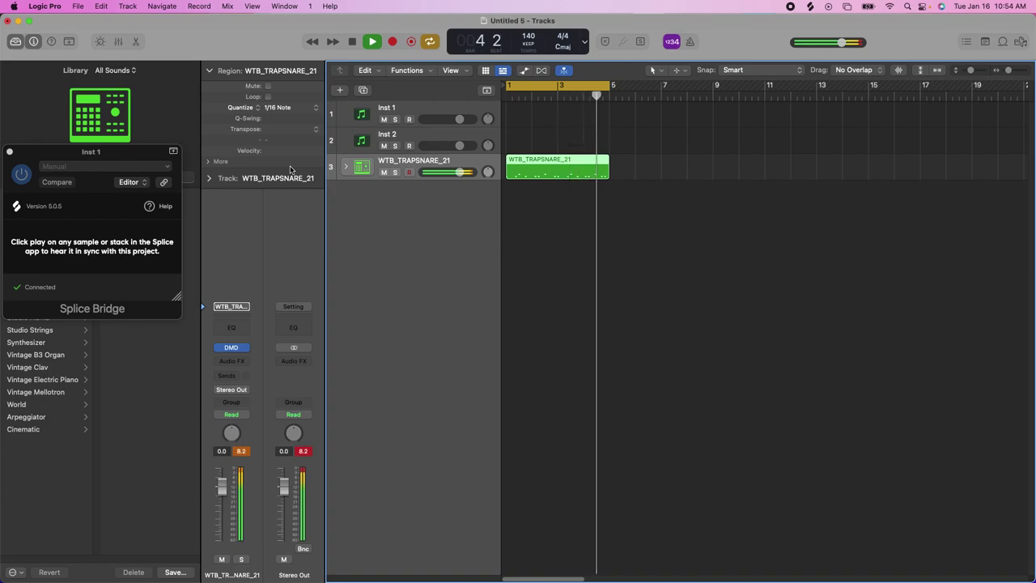
{"action": "key", "text": "space"}
{"action": "key", "text": "Delete"}
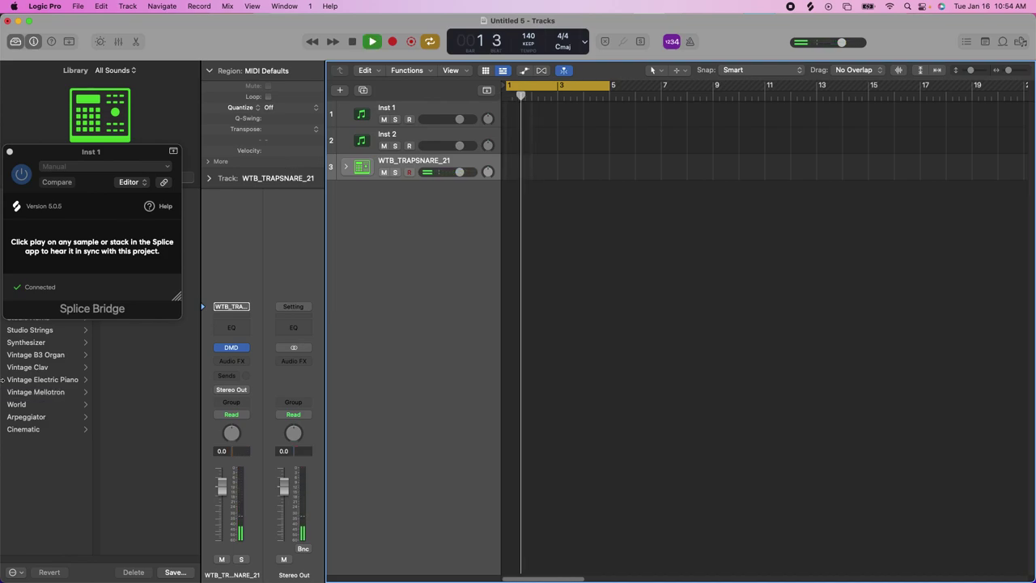
{"action": "key", "text": "b"}
{"action": "key", "text": "Return"}
{"action": "key", "text": "Return"}
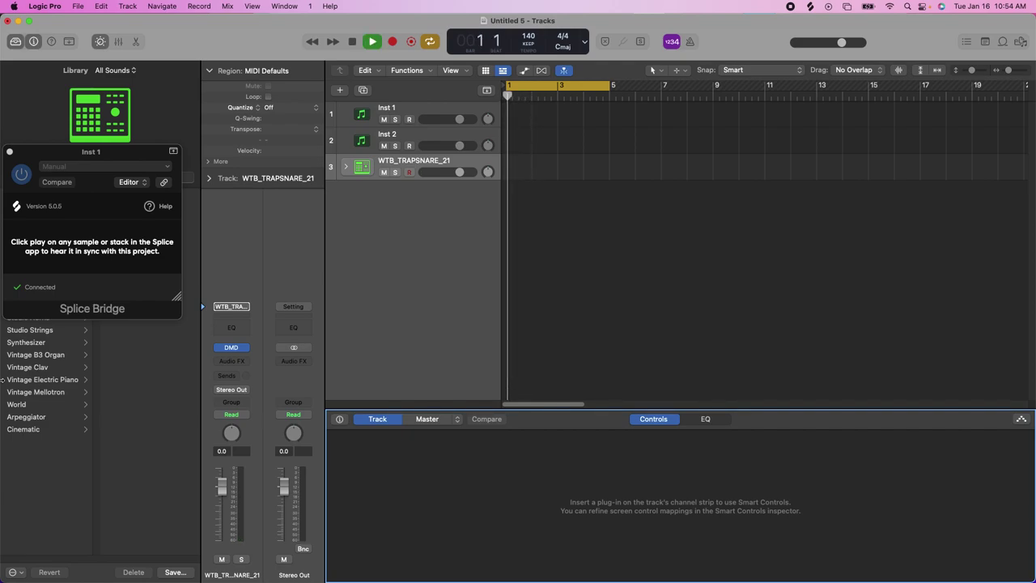
{"action": "key", "text": "space"}
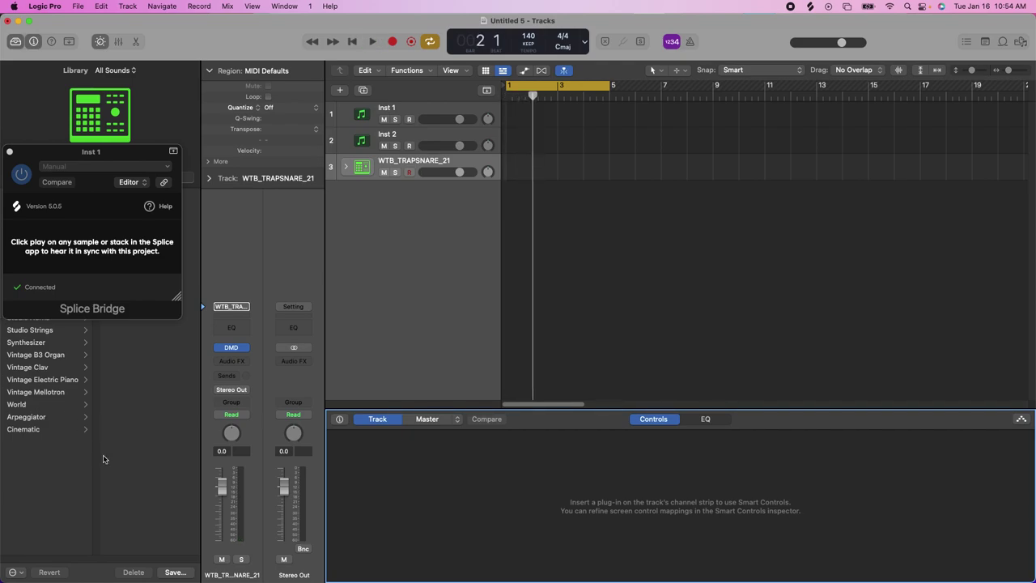
{"action": "left_click_drag", "start_coordinate": [520, 410], "coordinate": [494, 566]}
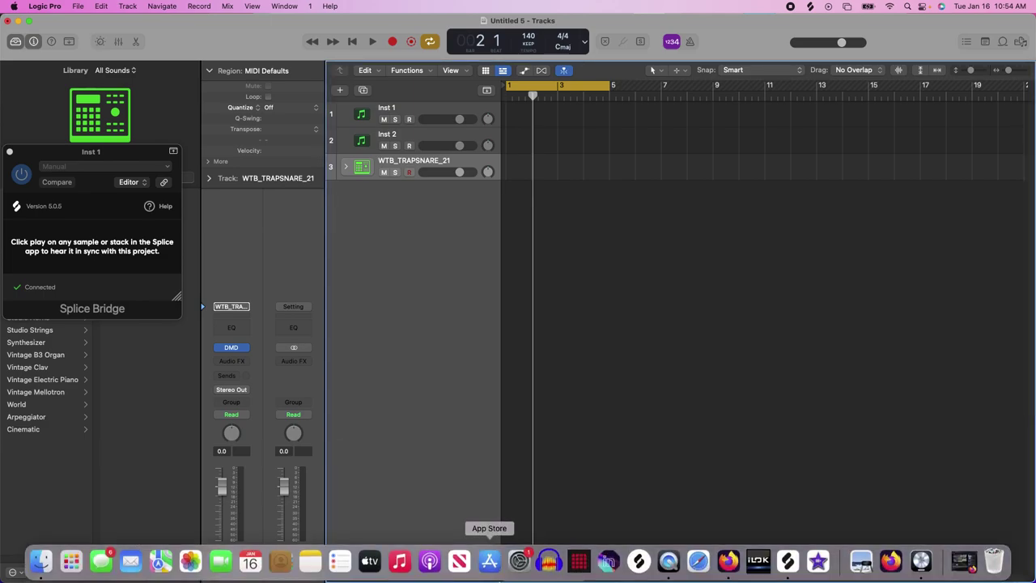
Step: Record a new, sparser four-bar drum pattern on the WTB_TRAPSNARE_21 track and quantize the region to 1/16 Note
{"action": "key", "text": "r"}
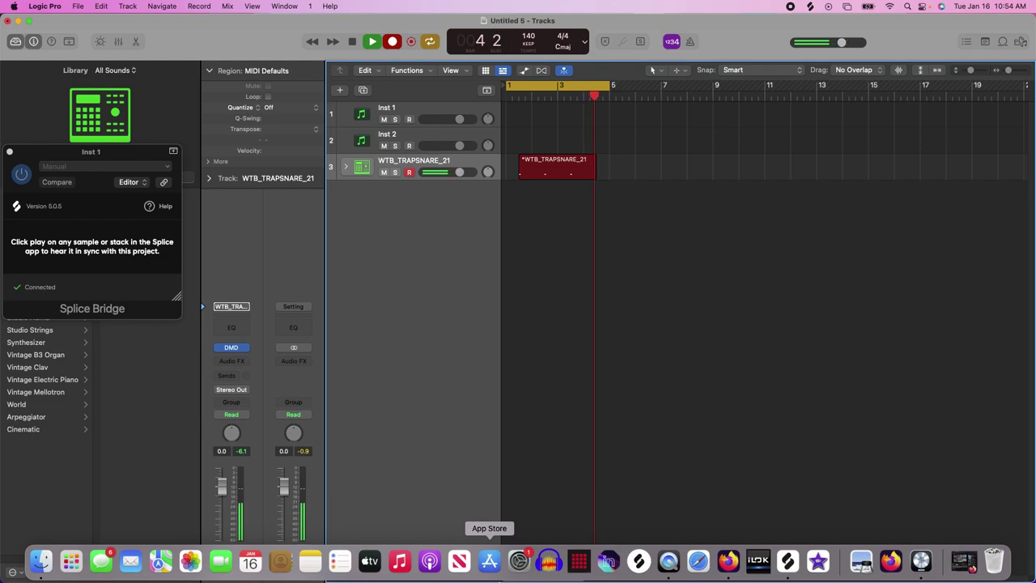
{"action": "key", "text": "space"}
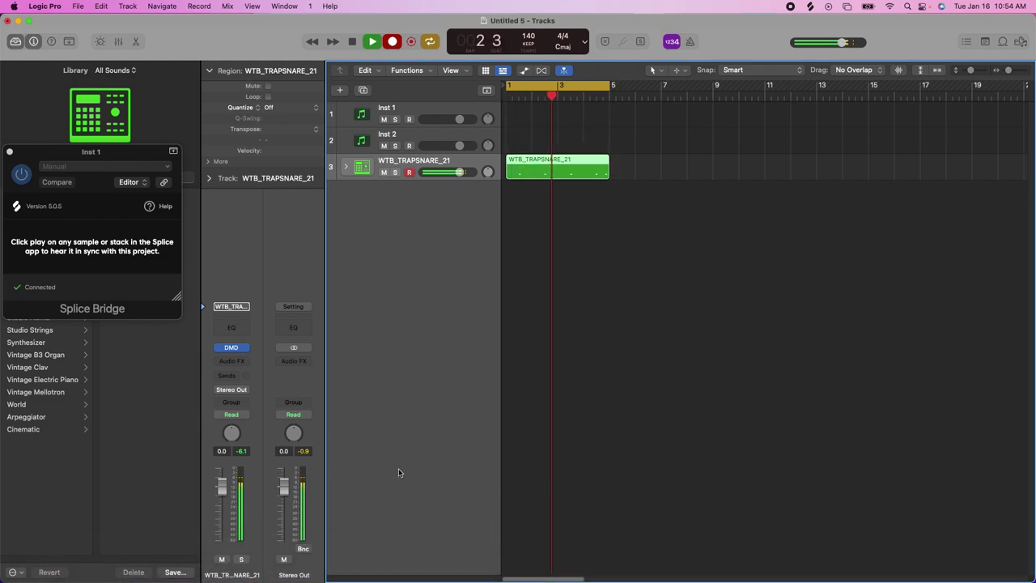
{"action": "left_click", "coordinate": [268, 108]}
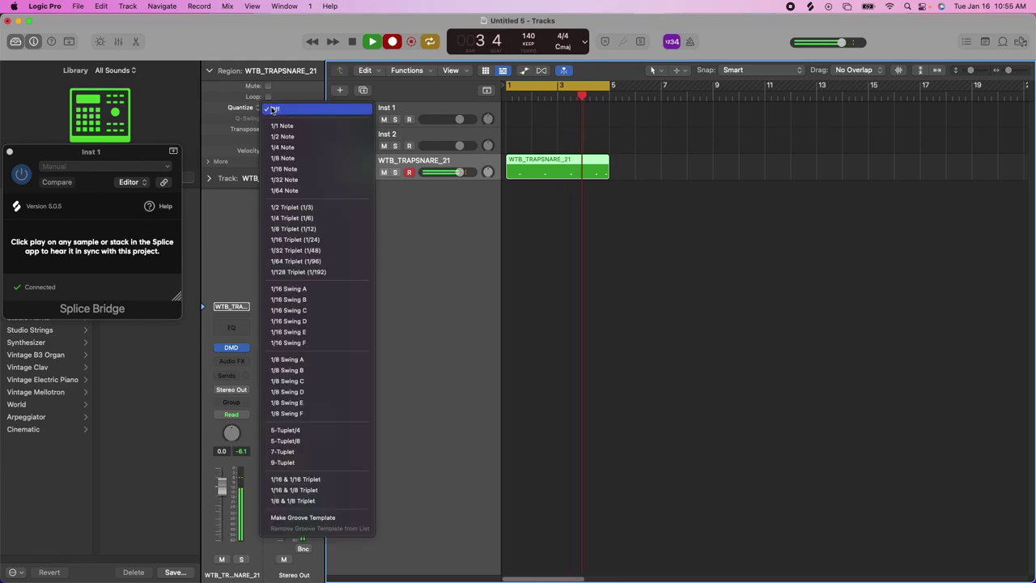
{"action": "left_click", "coordinate": [290, 170]}
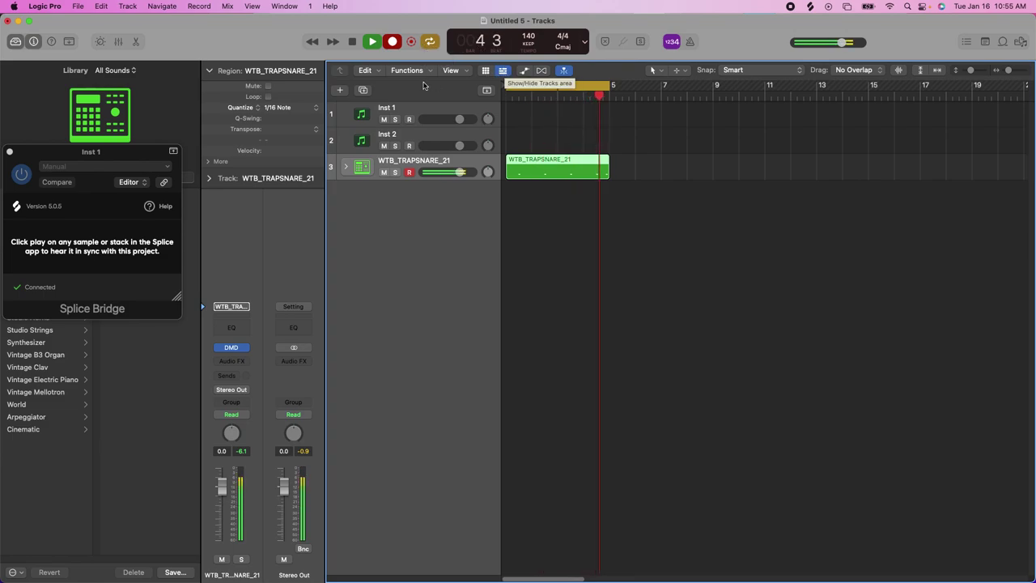
Step: Duplicate the WTB_TRAPSNARE_21 track, record a drum take on the duplicate within the cycle range, and stop
{"action": "left_click", "coordinate": [362, 91]}
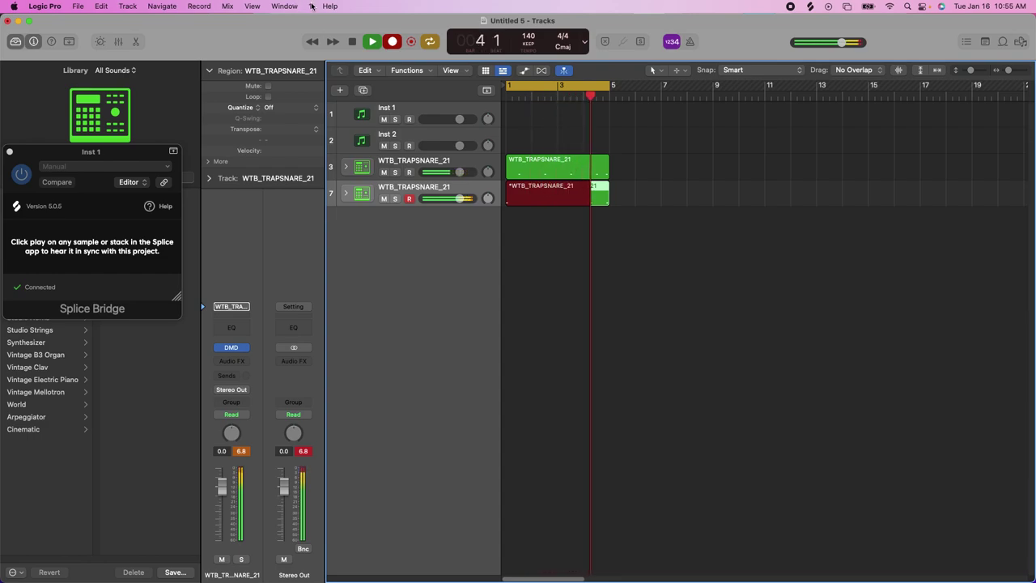
{"action": "left_click", "coordinate": [370, 41]}
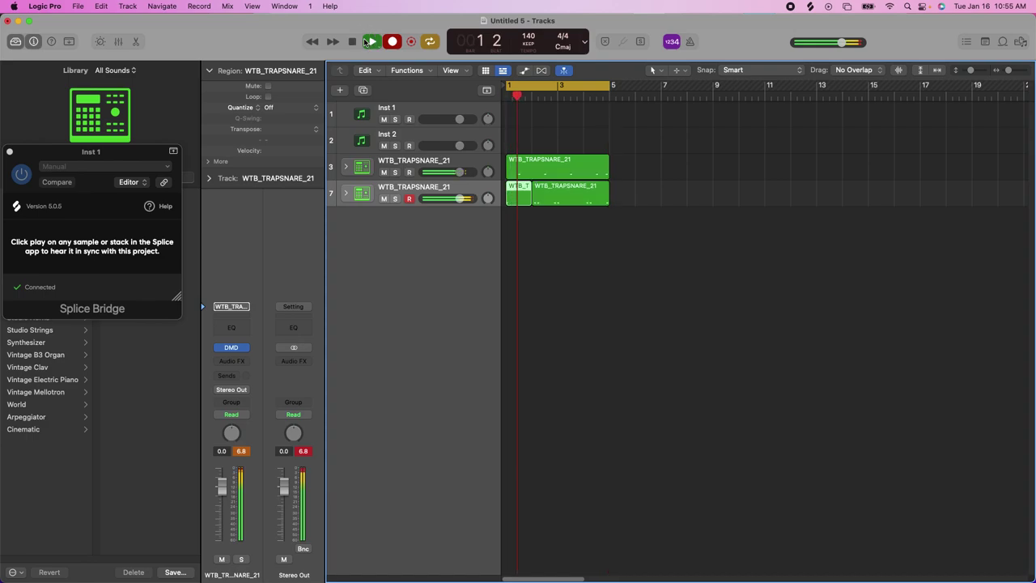
{"action": "key", "text": "space"}
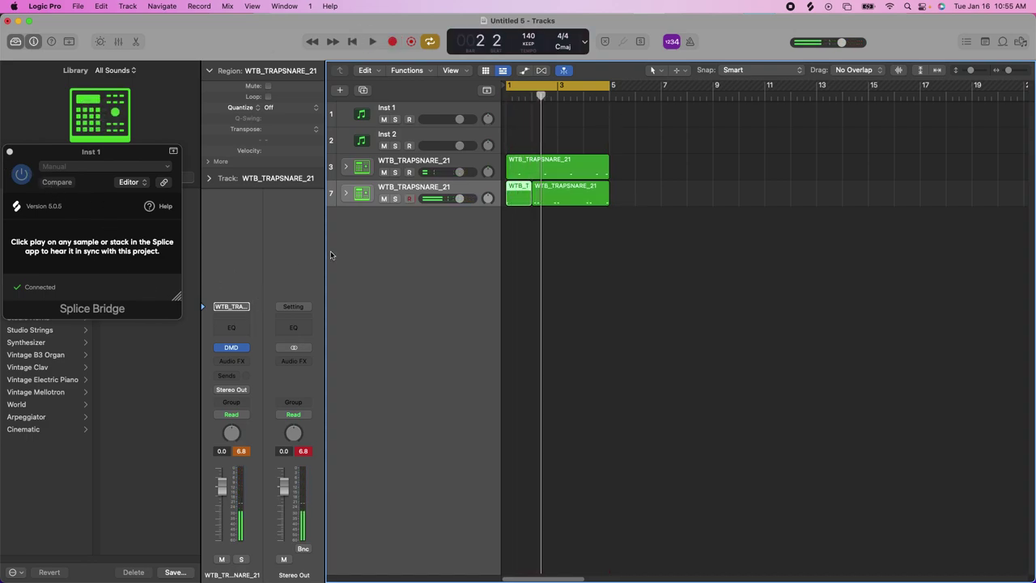
Step: Delete both recorded regions from the duplicate WTB_TRAPSNARE_21 track
{"action": "left_click", "coordinate": [565, 202], "text": "shift"}
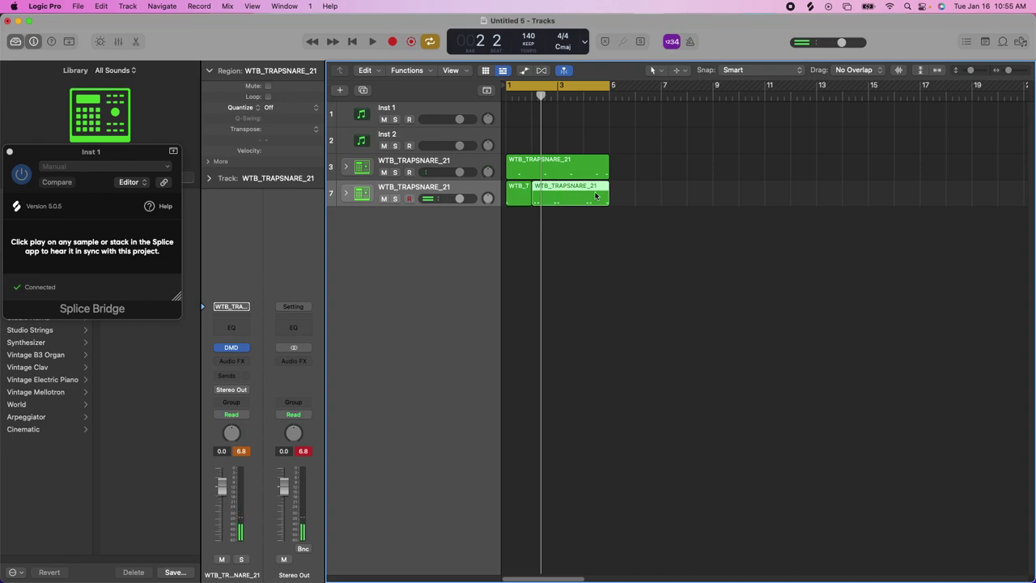
{"action": "right_click", "coordinate": [506, 201]}
{"action": "left_click", "coordinate": [711, 317]}
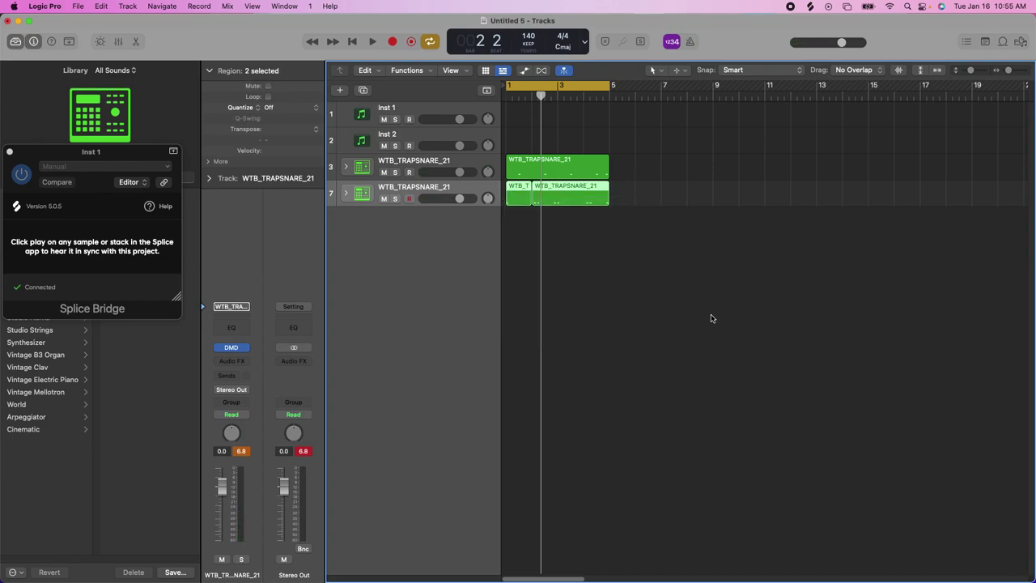
{"action": "key", "text": "Delete"}
Step: Try another four-bar drum take on the duplicate track and delete the recorded region
{"action": "key", "text": "r"}
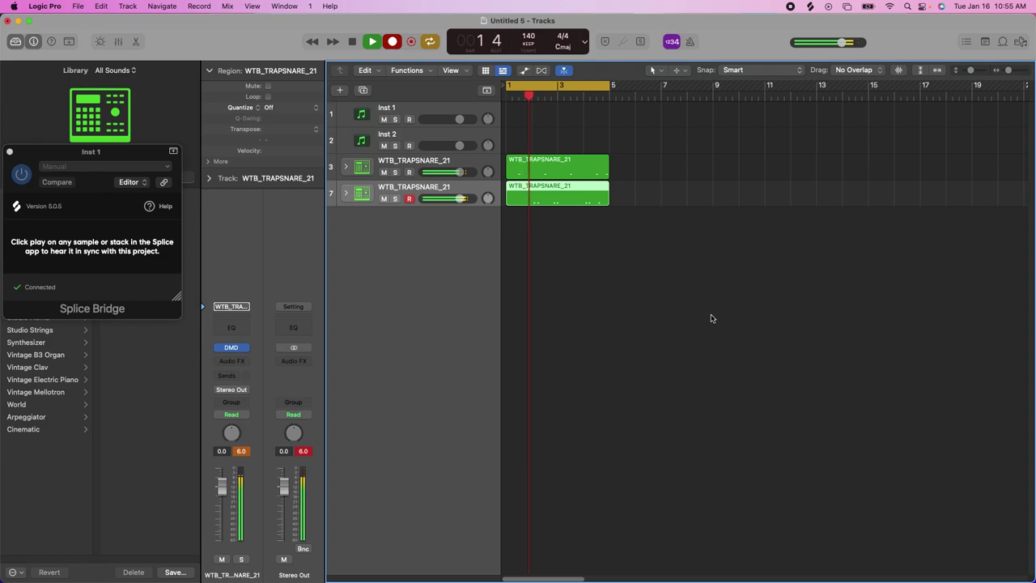
{"action": "key", "text": "space"}
{"action": "key", "text": "Delete"}
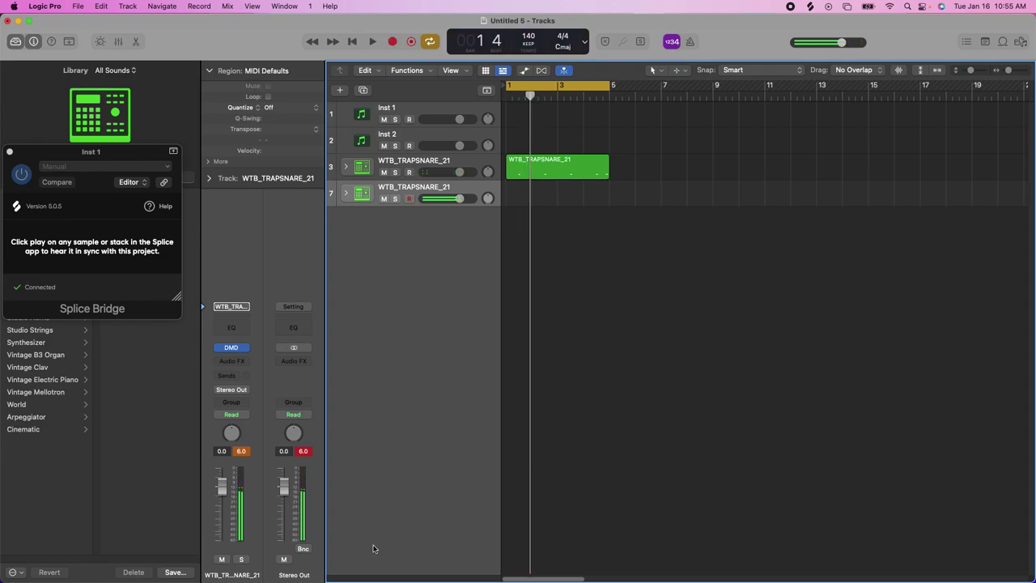
Step: Start another drum recording on the duplicate track, stop it before the cycle ends, and undo the recording
{"action": "key", "text": "r"}
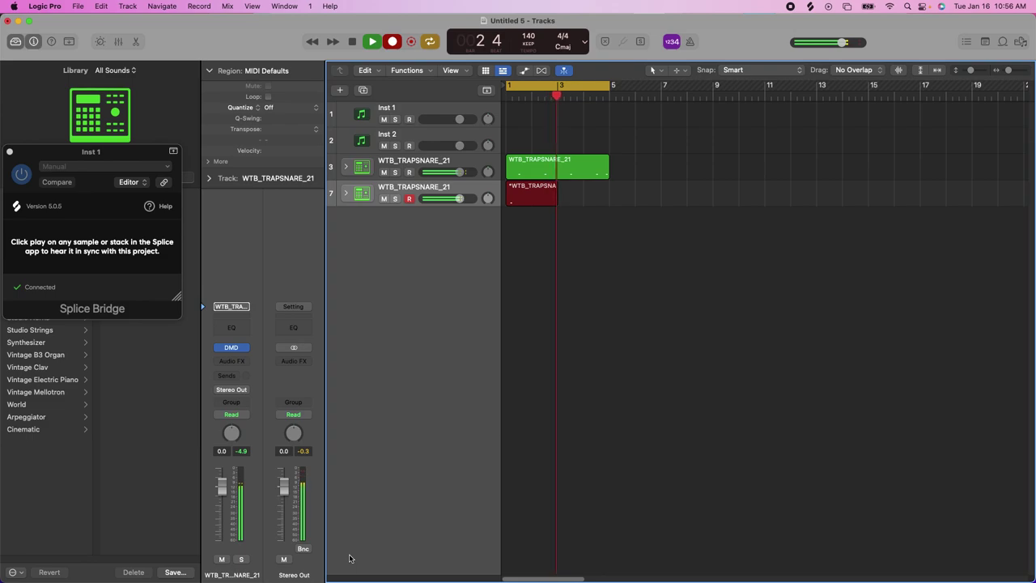
{"action": "key", "text": "space"}
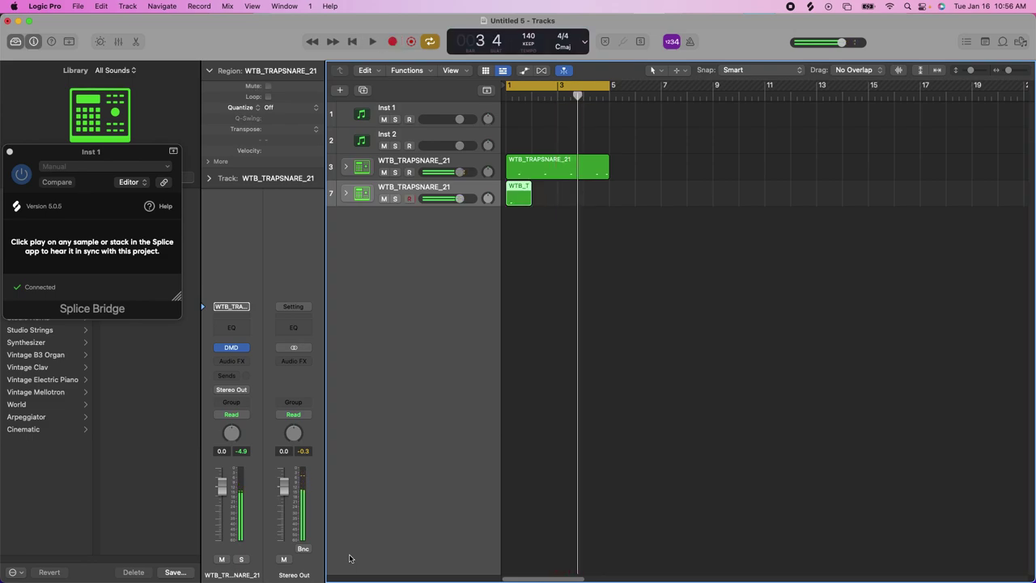
{"action": "key", "text": "super+z"}
Step: Record a four-bar drum pattern on the duplicate WTB_TRAPSNARE_21 track and stop playback
{"action": "mouse_move", "coordinate": [350, 582]}
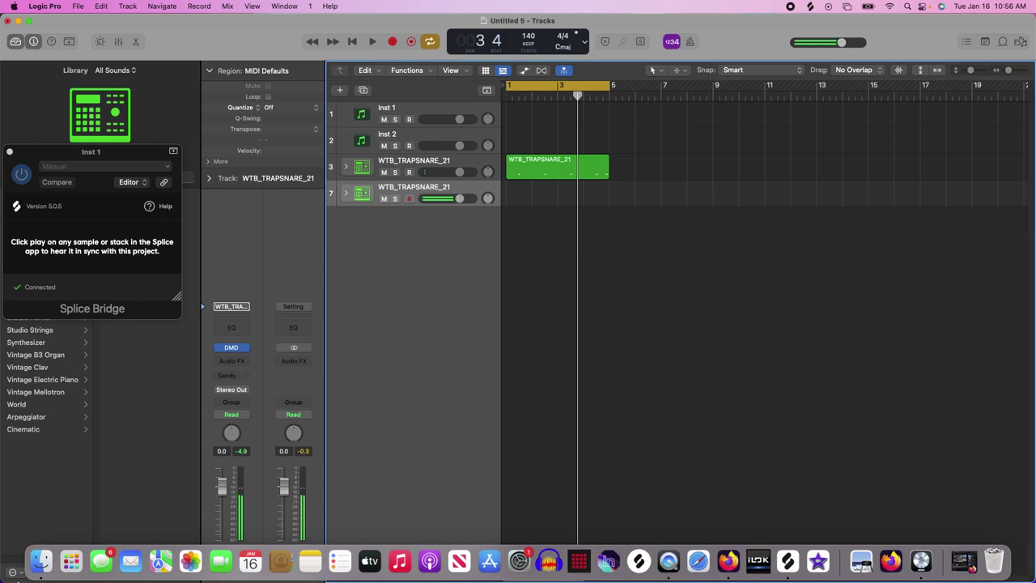
{"action": "key", "text": "r"}
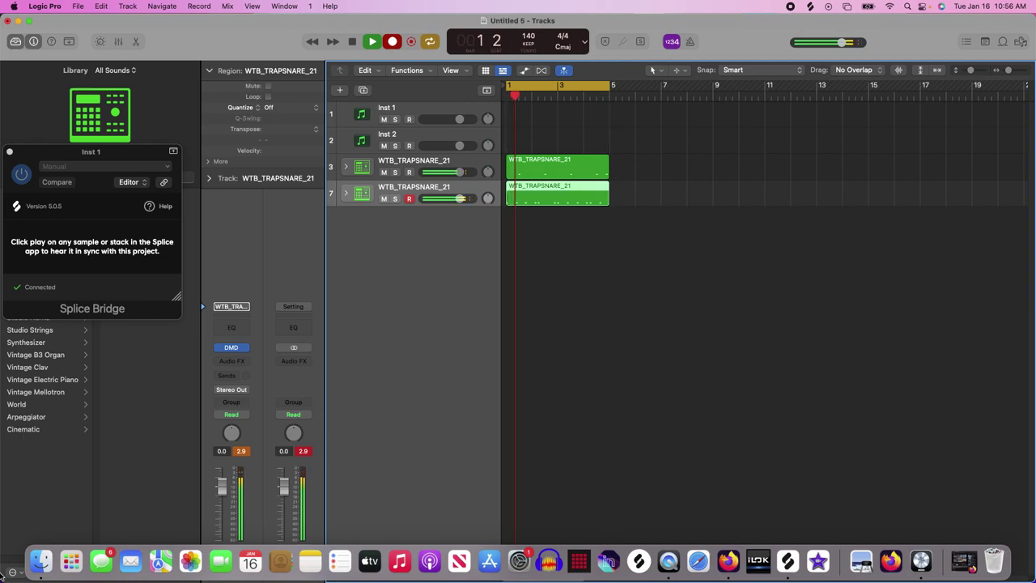
{"action": "key", "text": "space"}
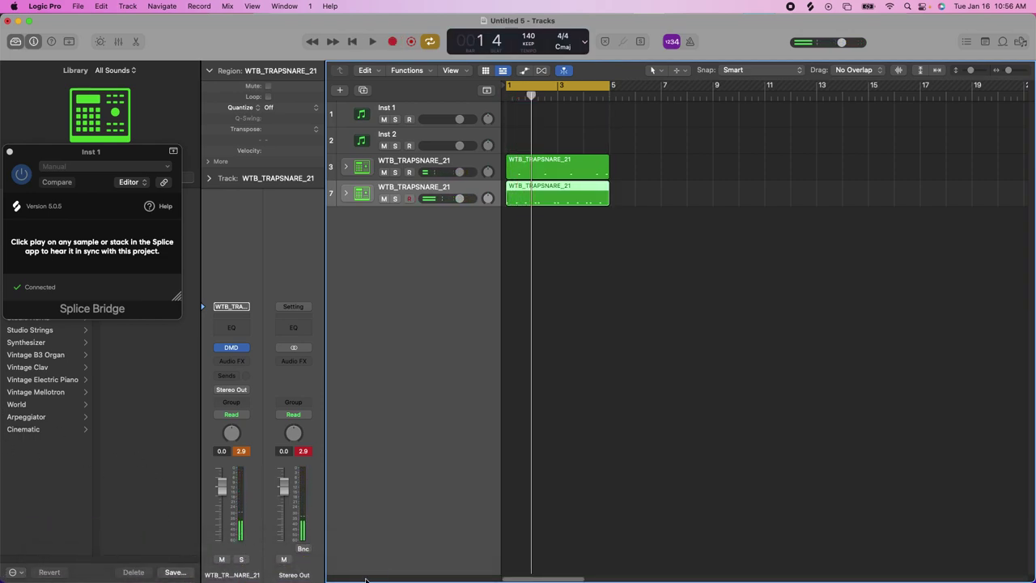
Step: Quantize the duplicate track's region to 1/16 Note and play back both drum tracks together
{"action": "left_click", "coordinate": [273, 106]}
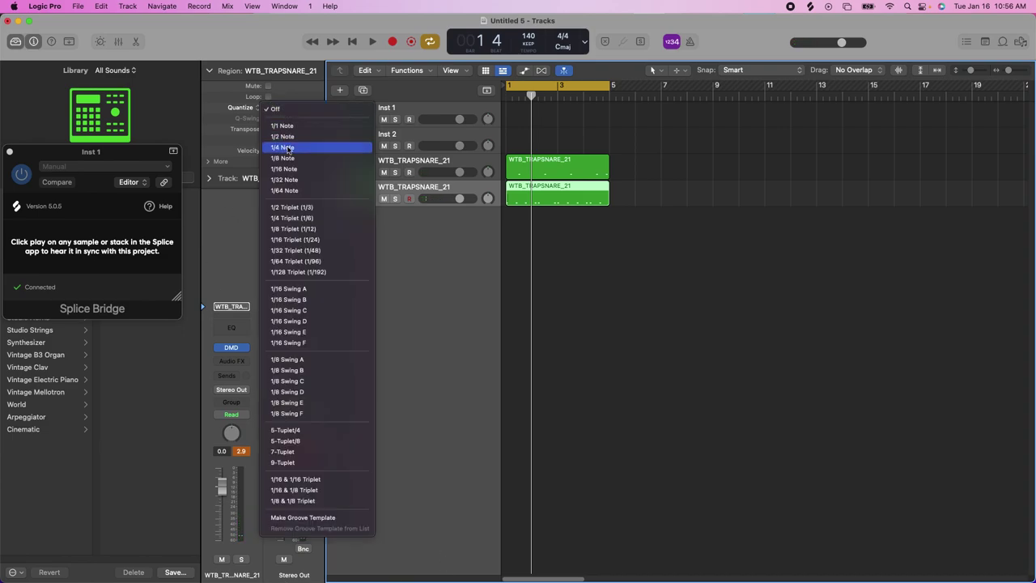
{"action": "left_click", "coordinate": [294, 170]}
{"action": "key", "text": "space"}
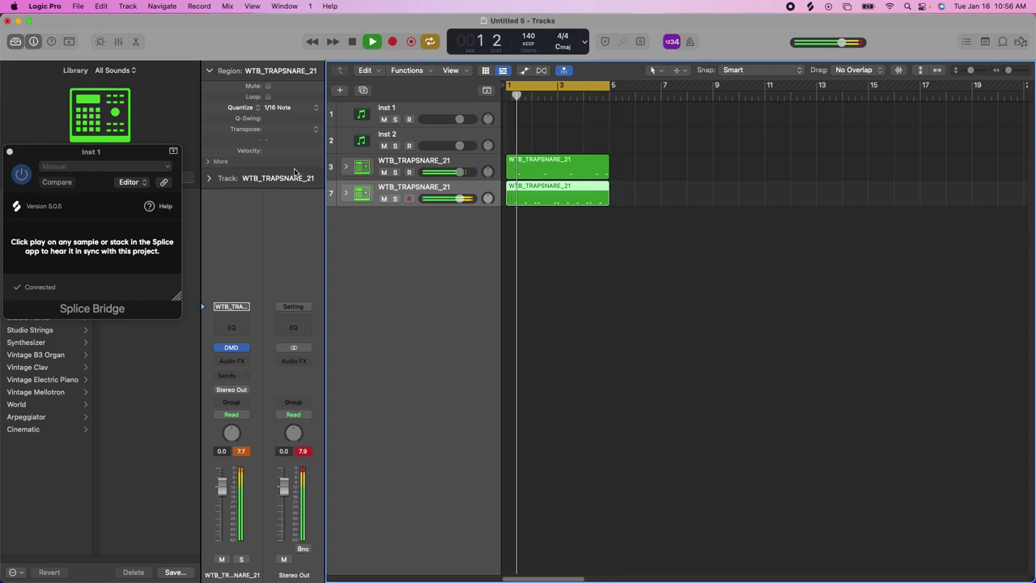
{"action": "key", "text": "space"}
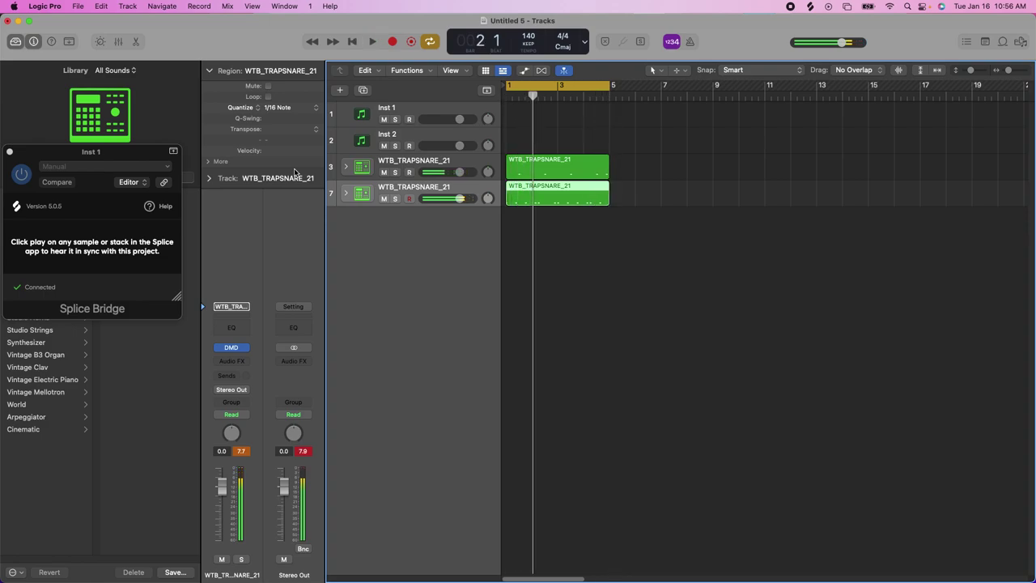
Step: Switch to Splice, bring its window fully into view, and return to the top of the "drums" search results
{"action": "left_click_drag", "start_coordinate": [415, 14], "coordinate": [397, 27]}
{"action": "mouse_move", "coordinate": [874, 570]}
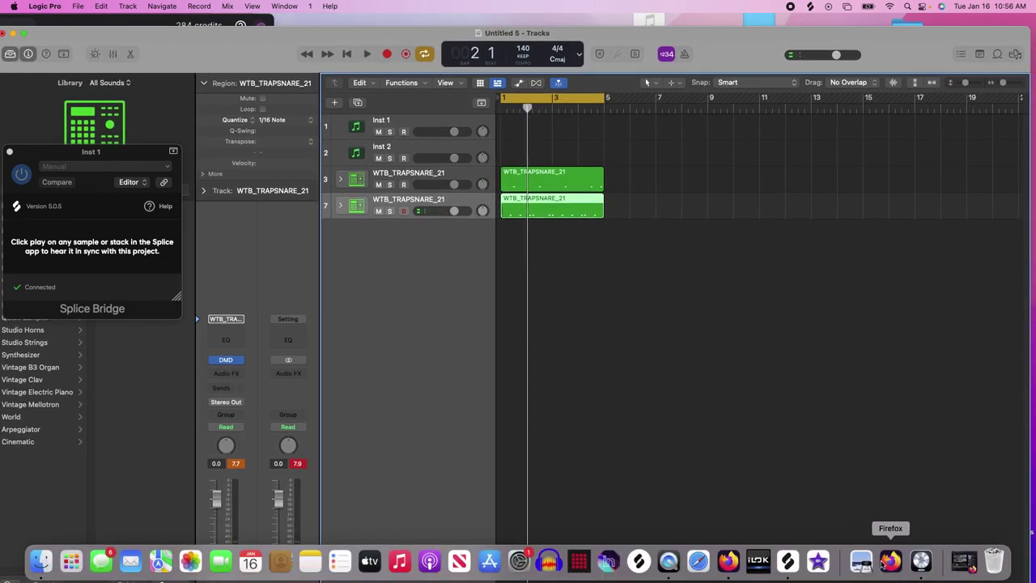
{"action": "left_click", "coordinate": [783, 568]}
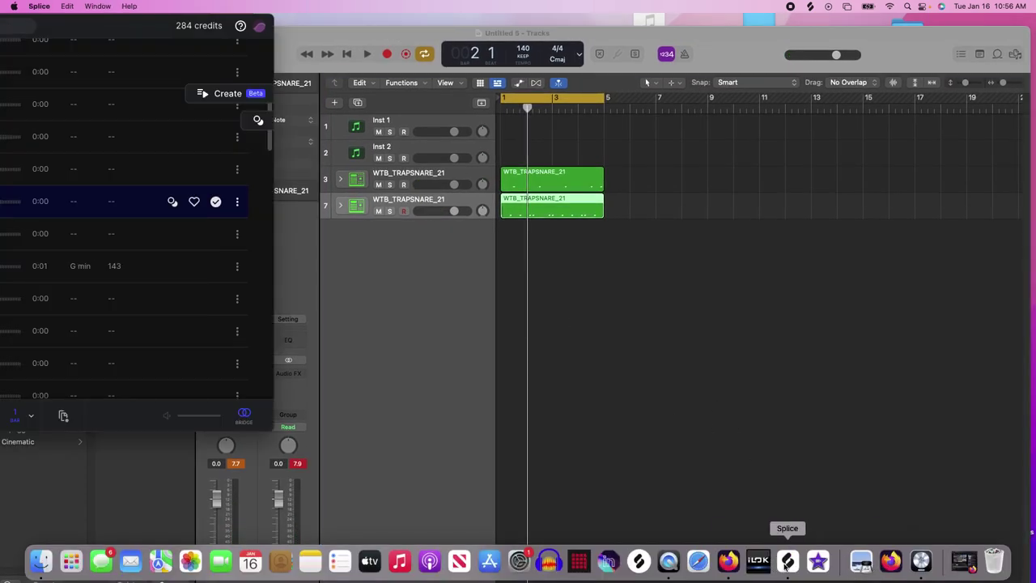
{"action": "left_click_drag", "start_coordinate": [66, 30], "coordinate": [614, 92]}
{"action": "scroll", "coordinate": [580, 252], "scroll_direction": "up", "scroll_amount": 5}
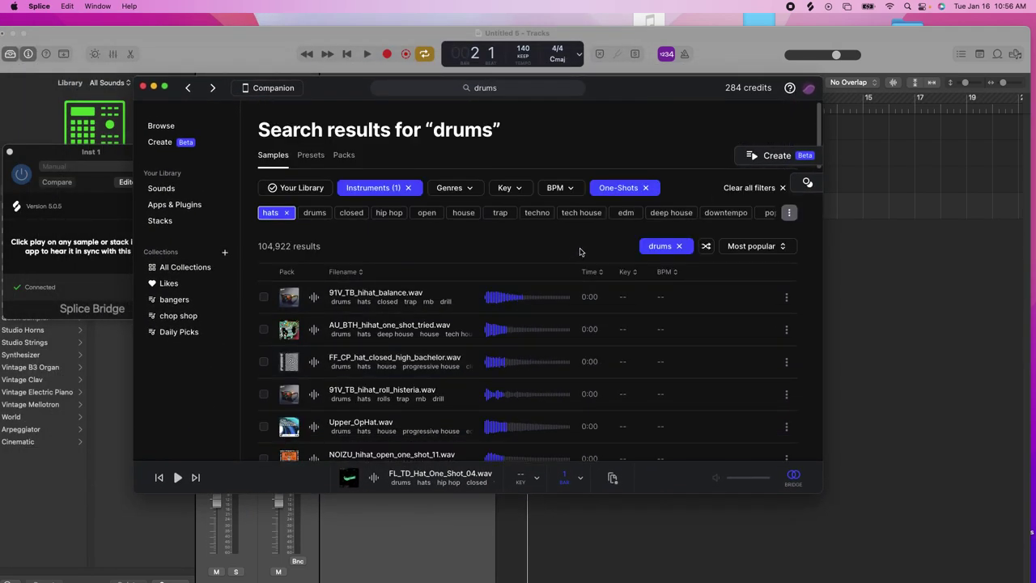
Step: Remove the hats and drums tag filters from the "drums" search and expand the full list of tags
{"action": "left_click", "coordinate": [286, 213]}
{"action": "left_click", "coordinate": [276, 213]}
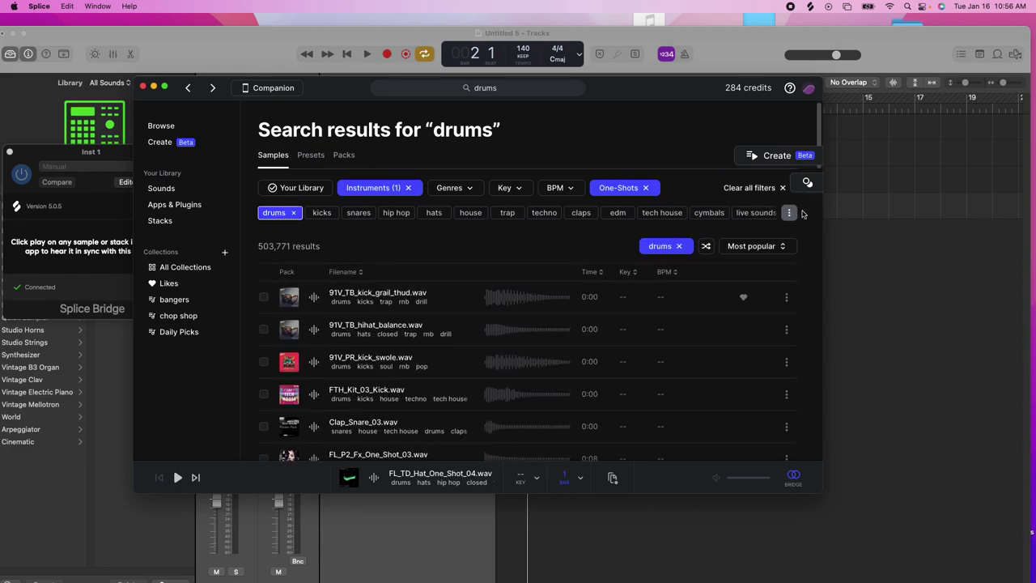
{"action": "left_click", "coordinate": [789, 213]}
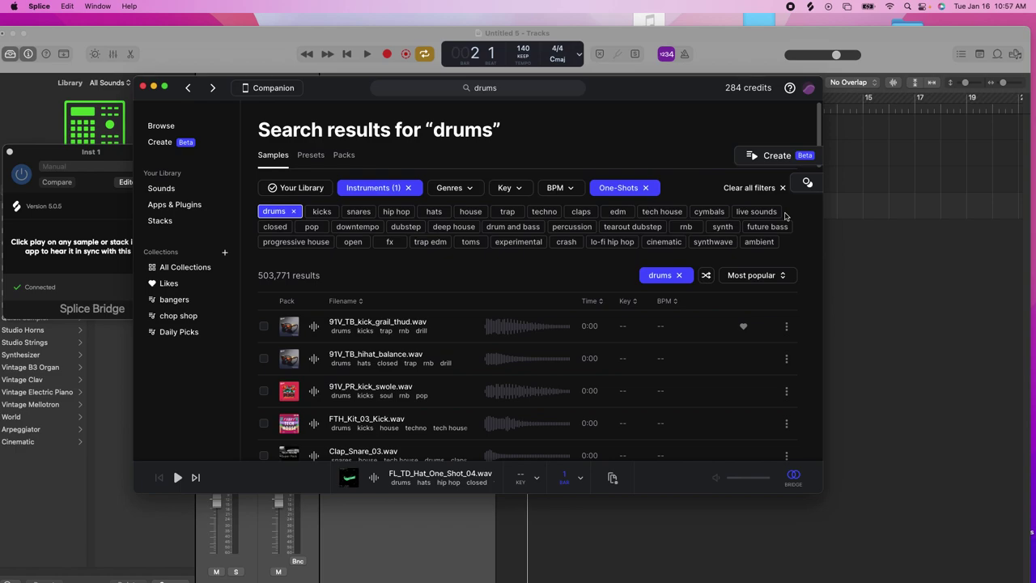
{"action": "left_click", "coordinate": [294, 211]}
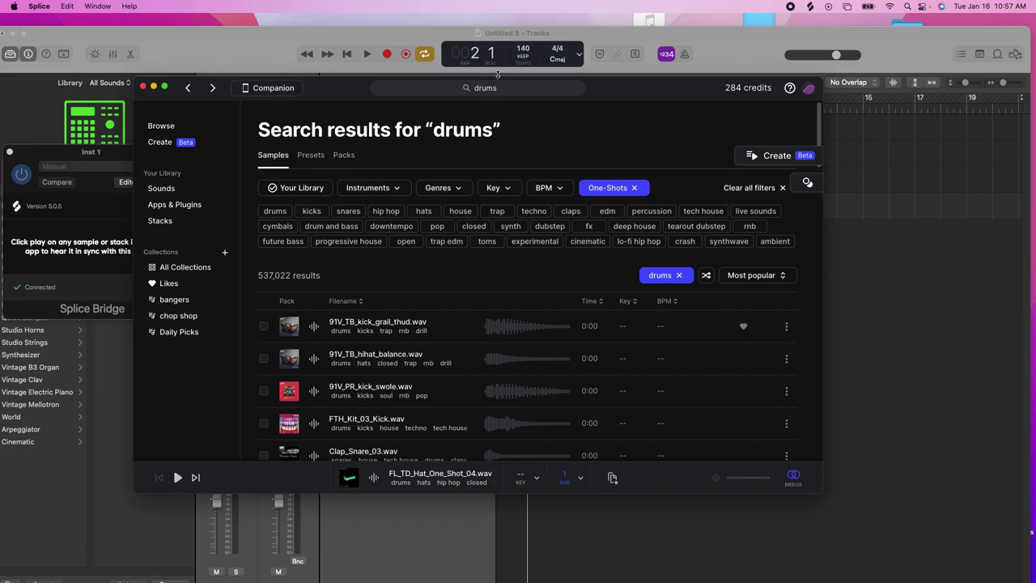
Step: Search the Splice samples for "808" and preview 91V_TB_808_classic_crushed_E.wav
{"action": "left_click_drag", "start_coordinate": [496, 86], "coordinate": [387, 88]}
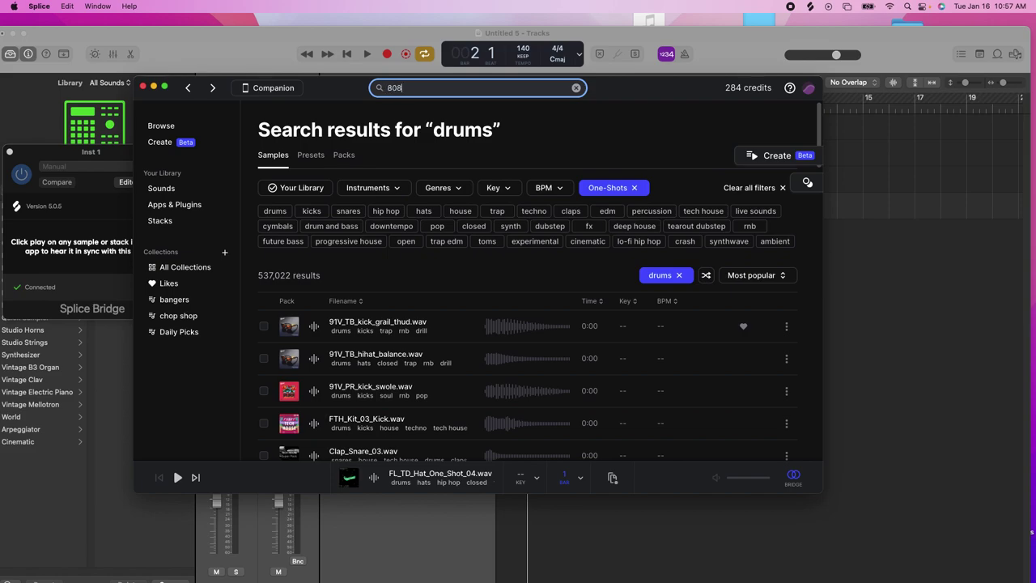
{"action": "key", "text": "Return"}
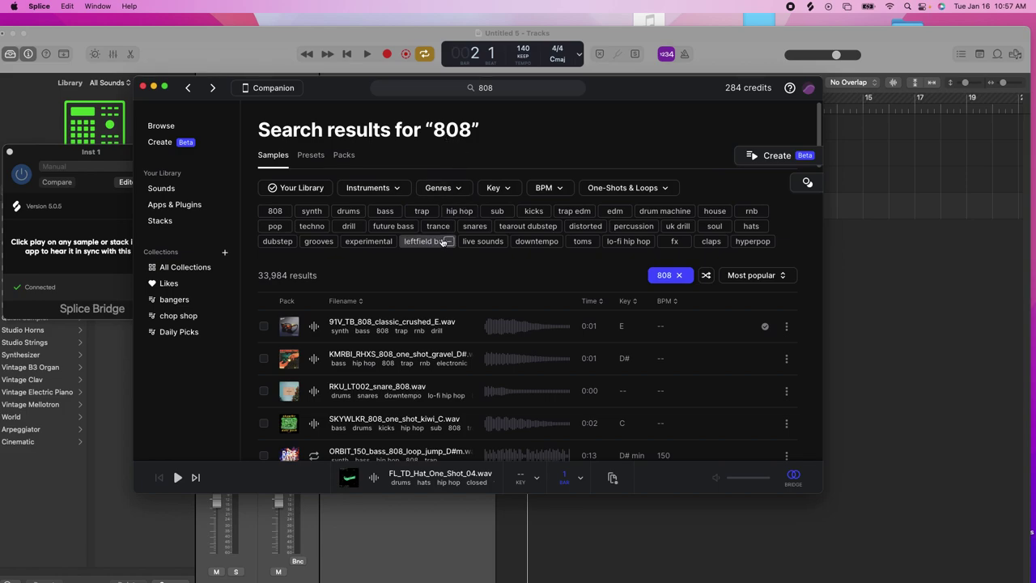
{"action": "left_click", "coordinate": [315, 326]}
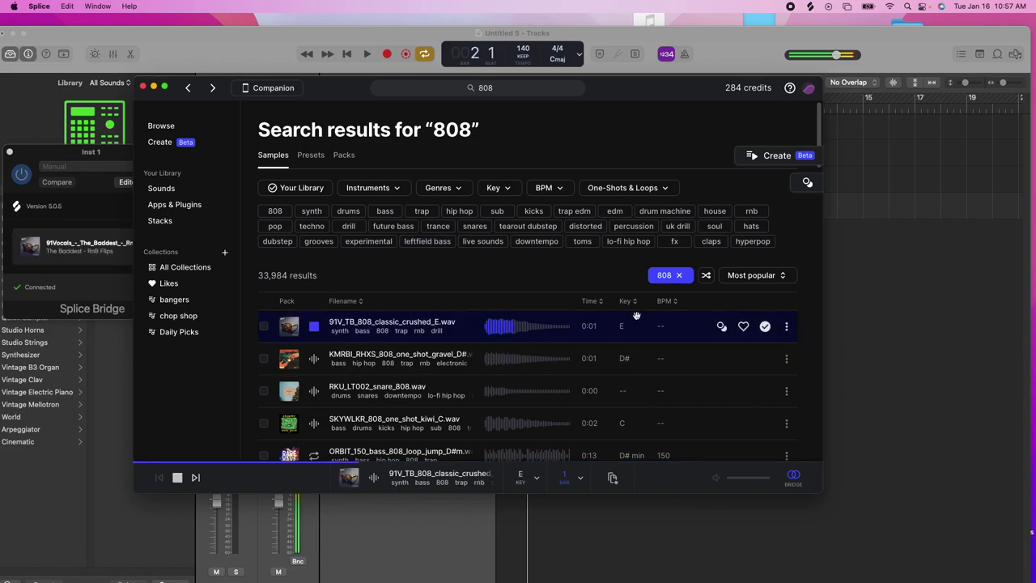
Step: Move the Splice window clear of the tracks and open Drum Machine Designer for the duplicate WTB_TRAPSNARE_21 track in Logic Pro
{"action": "left_click_drag", "start_coordinate": [645, 87], "coordinate": [847, 94]}
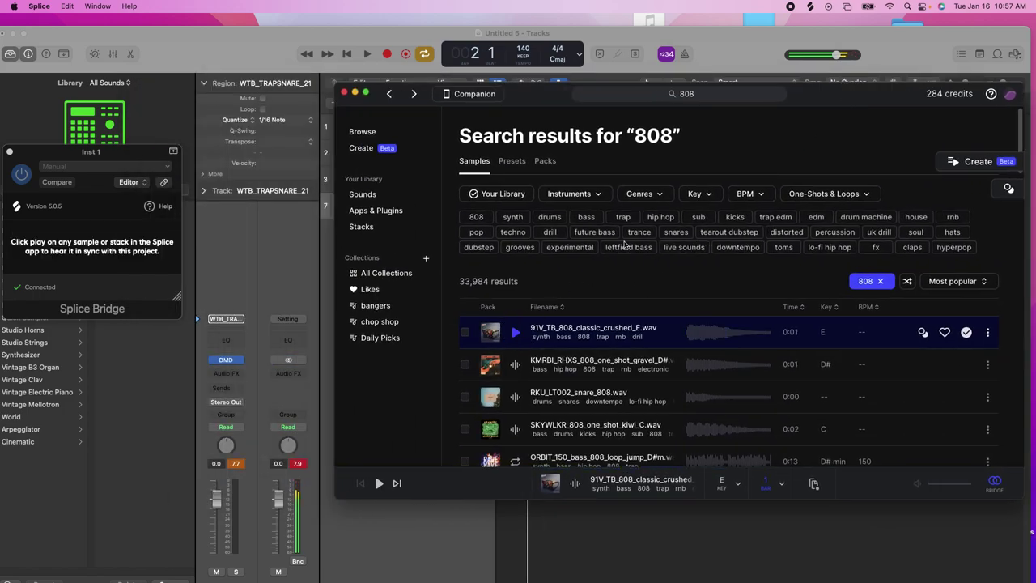
{"action": "left_click_drag", "start_coordinate": [842, 101], "coordinate": [953, 266]}
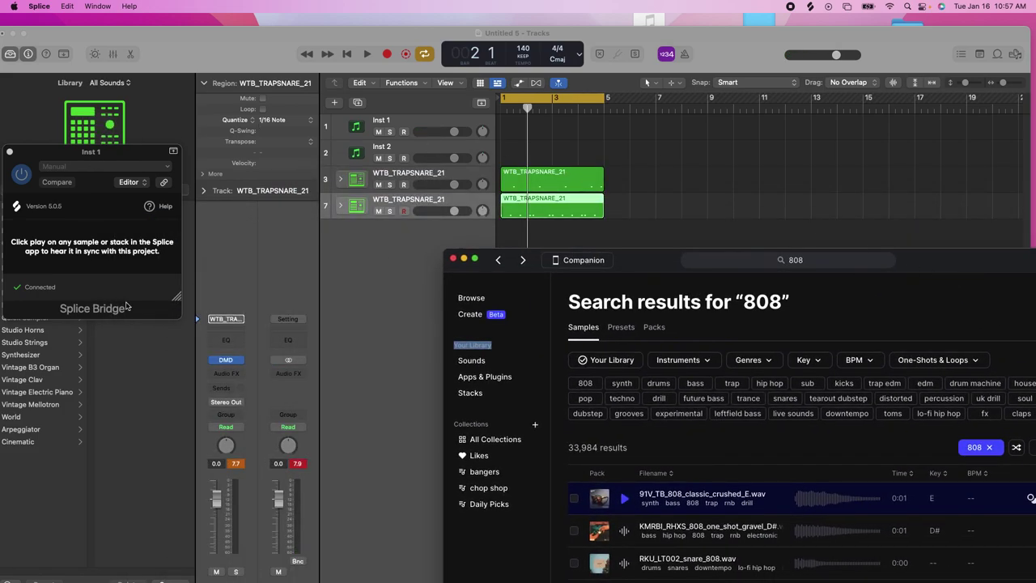
{"action": "left_click", "coordinate": [359, 219]}
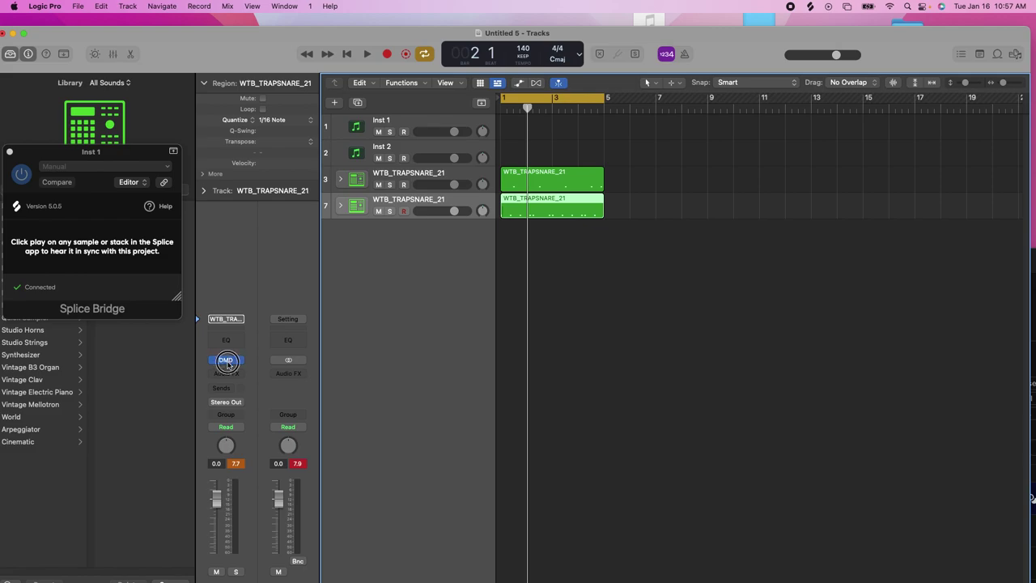
{"action": "left_click", "coordinate": [226, 360]}
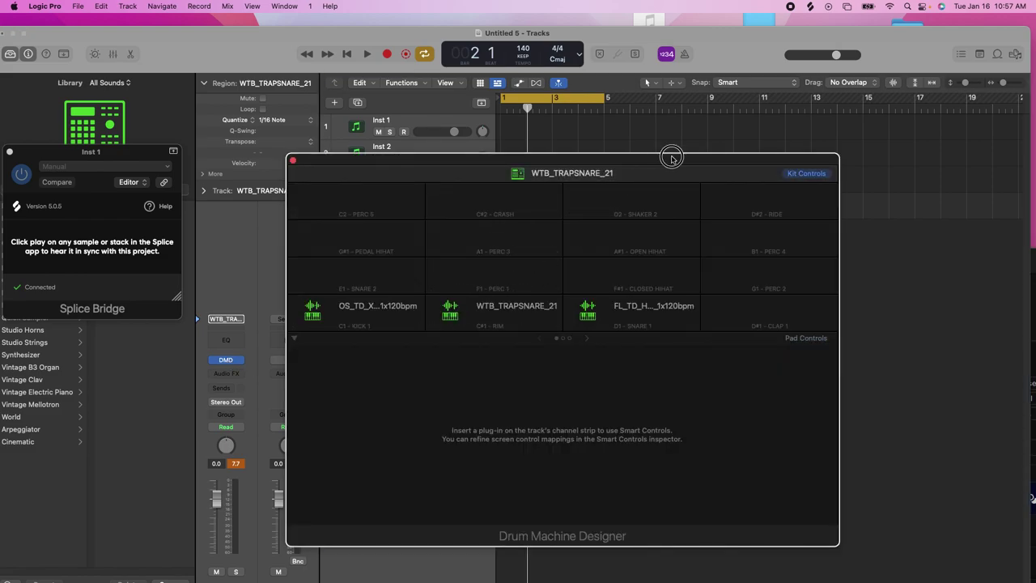
{"action": "left_click_drag", "start_coordinate": [671, 158], "coordinate": [666, 157]}
Step: Switch back to Splice and load the 91V_TB_808_classic_crushed_E sample onto the C#1 Rim pad of the drum kit
{"action": "mouse_move", "coordinate": [850, 580]}
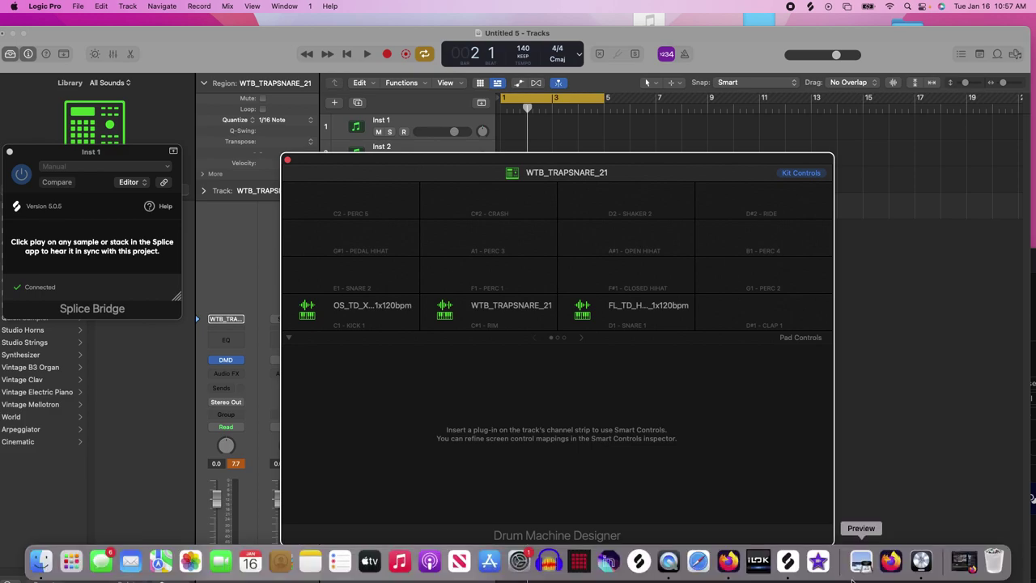
{"action": "left_click", "coordinate": [790, 563]}
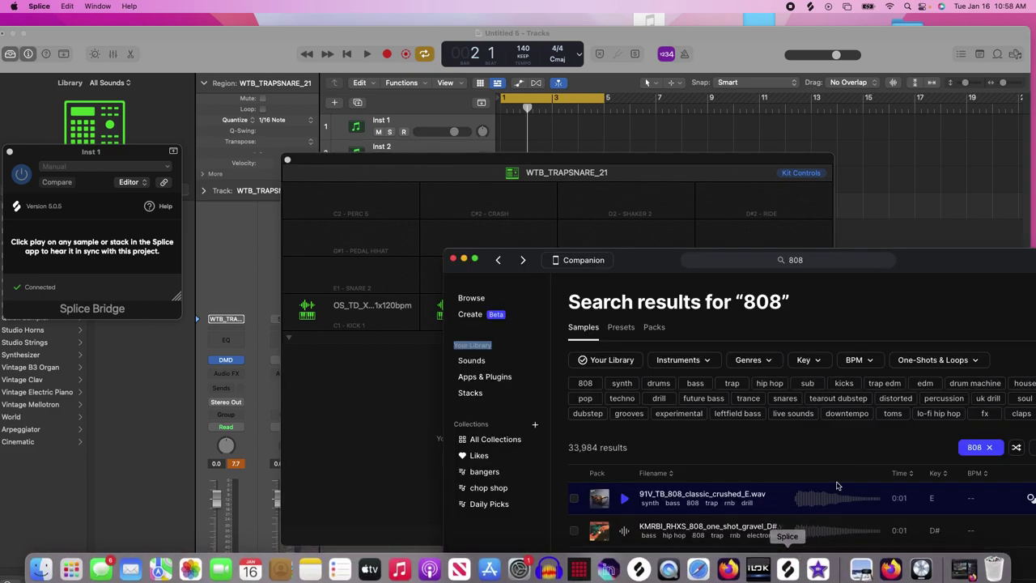
{"action": "left_click_drag", "start_coordinate": [937, 262], "coordinate": [1028, 16]}
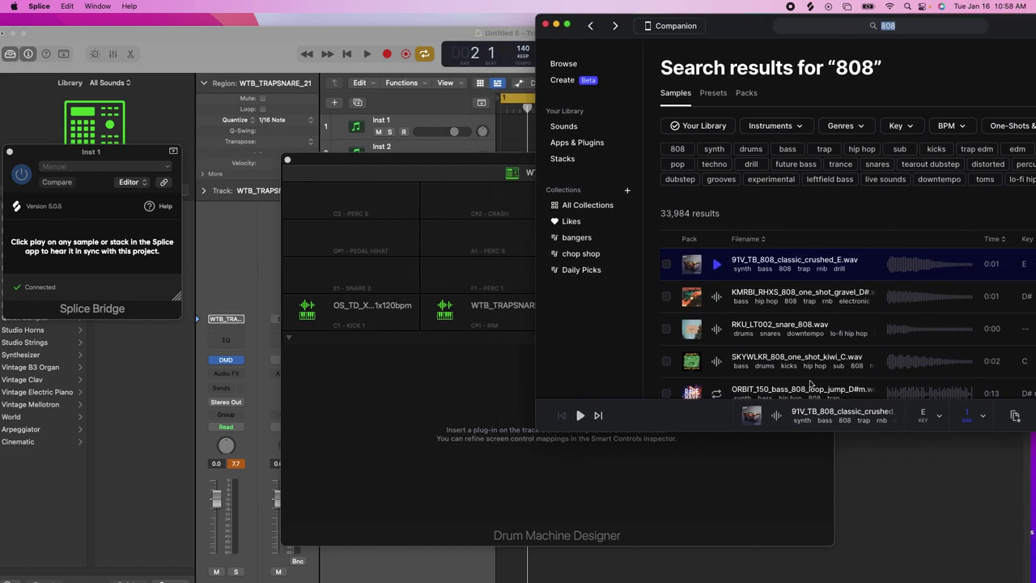
{"action": "left_click_drag", "start_coordinate": [1015, 416], "coordinate": [474, 322]}
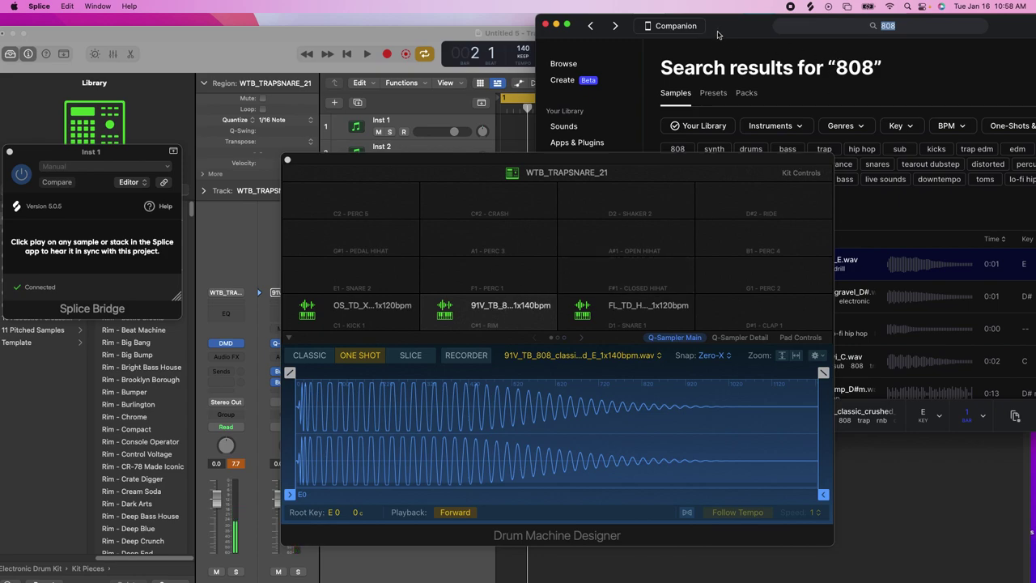
Step: Rearrange the Drum Machine Designer and Splice windows so that the sample search results are fully in view
{"action": "left_click_drag", "start_coordinate": [727, 30], "coordinate": [662, 33]}
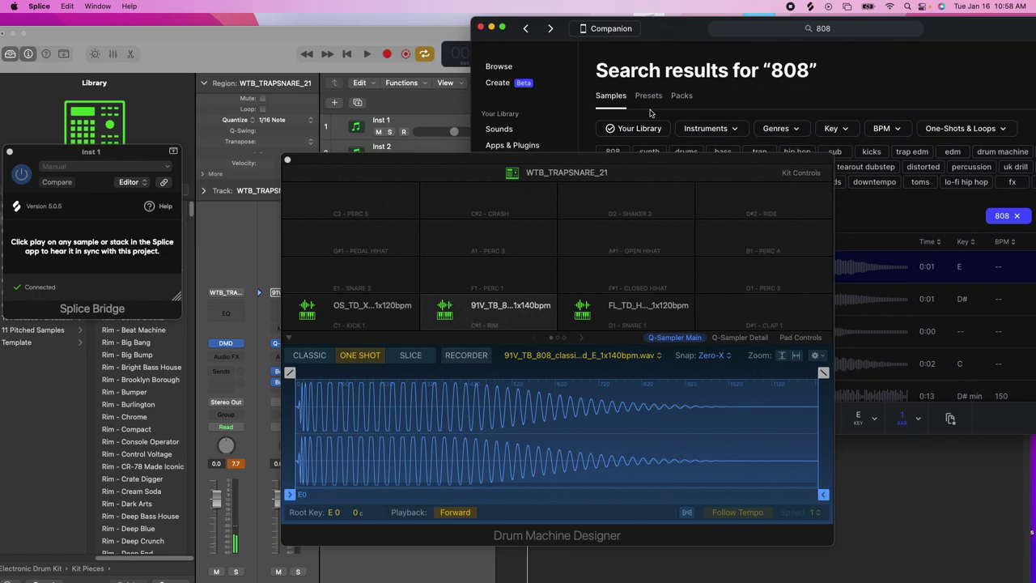
{"action": "left_click_drag", "start_coordinate": [671, 160], "coordinate": [239, 107]}
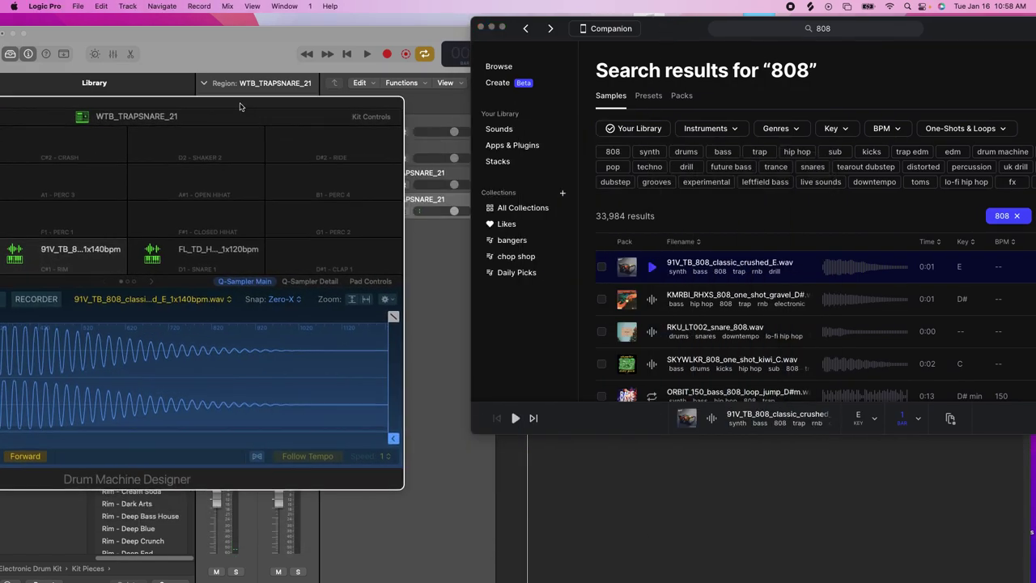
{"action": "left_click_drag", "start_coordinate": [969, 22], "coordinate": [782, 19]}
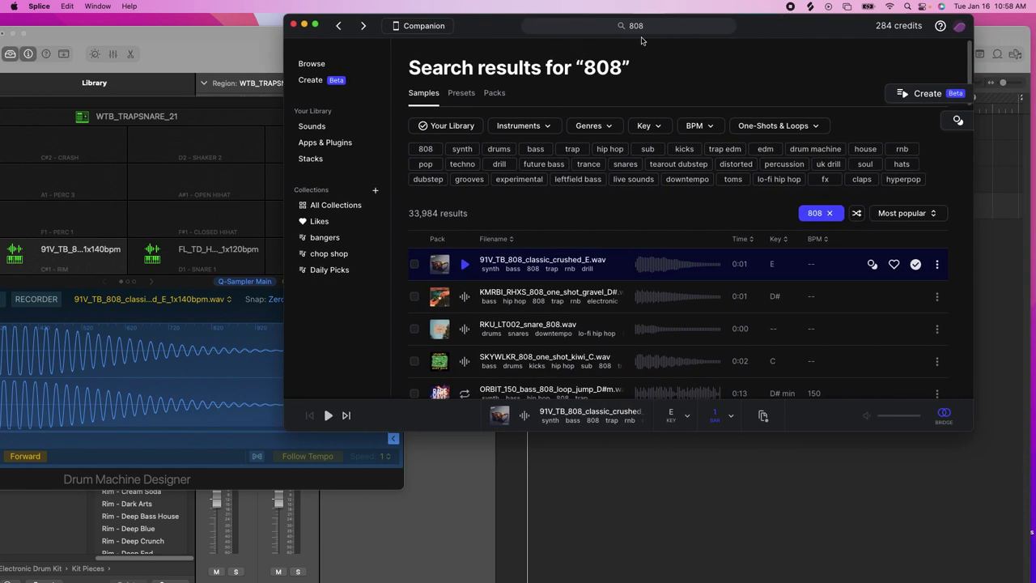
Step: Search the Splice samples for "snare" and limit the results to One-Shots
{"action": "left_click", "coordinate": [649, 26]}
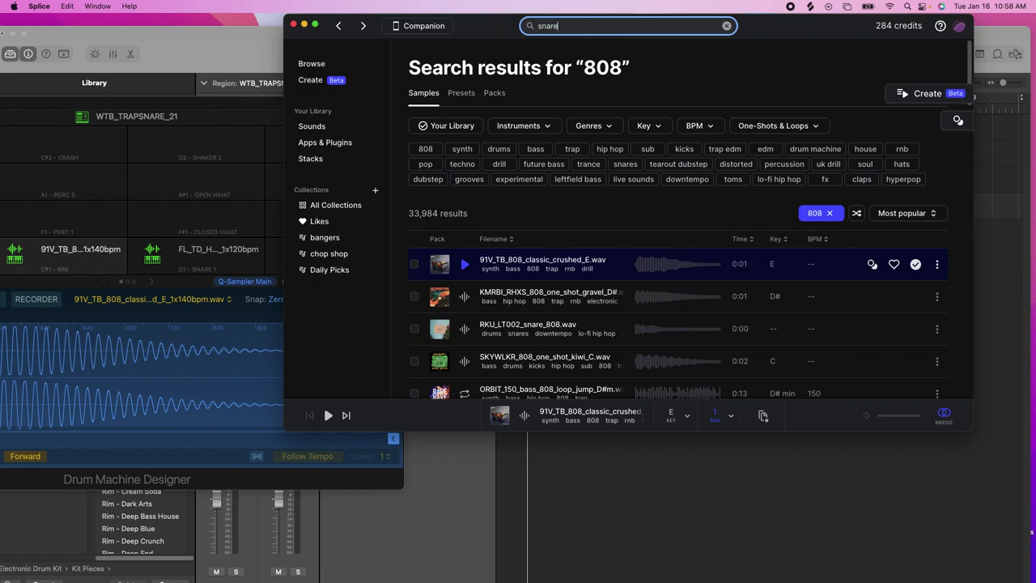
{"action": "type", "text": "snare"}
{"action": "key", "text": "Return"}
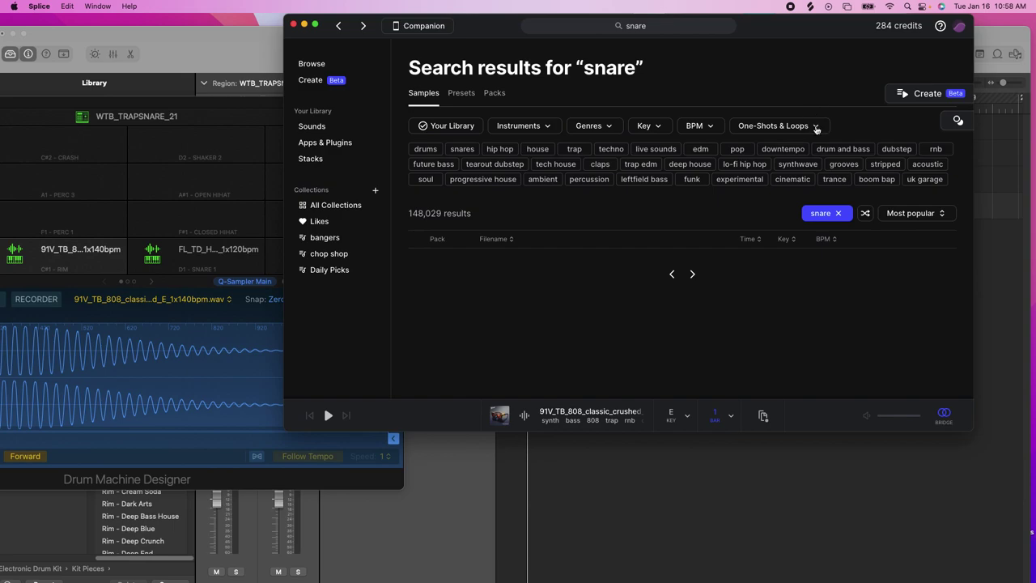
{"action": "left_click", "coordinate": [816, 127]}
{"action": "left_click", "coordinate": [752, 176]}
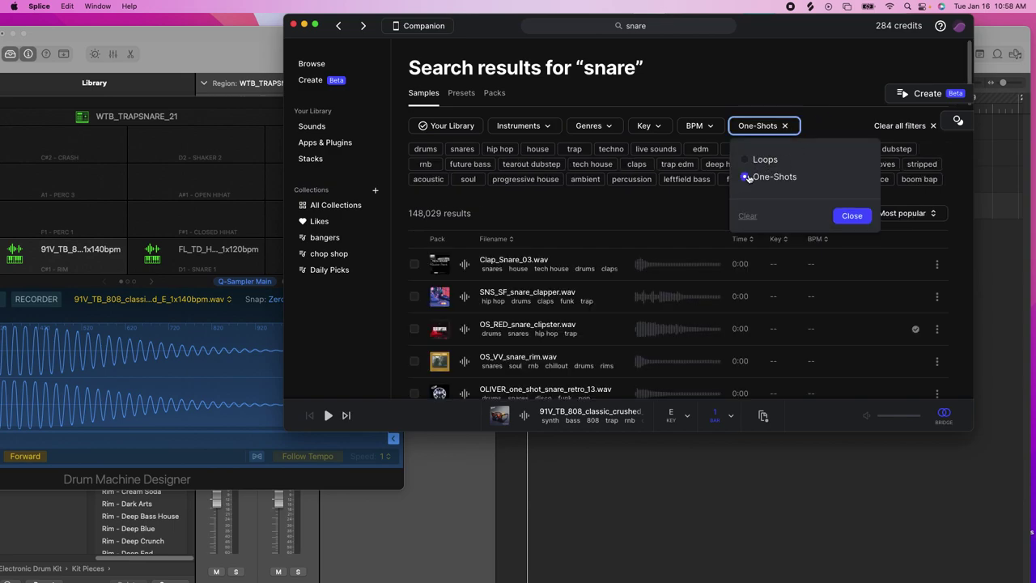
{"action": "left_click", "coordinate": [849, 215]}
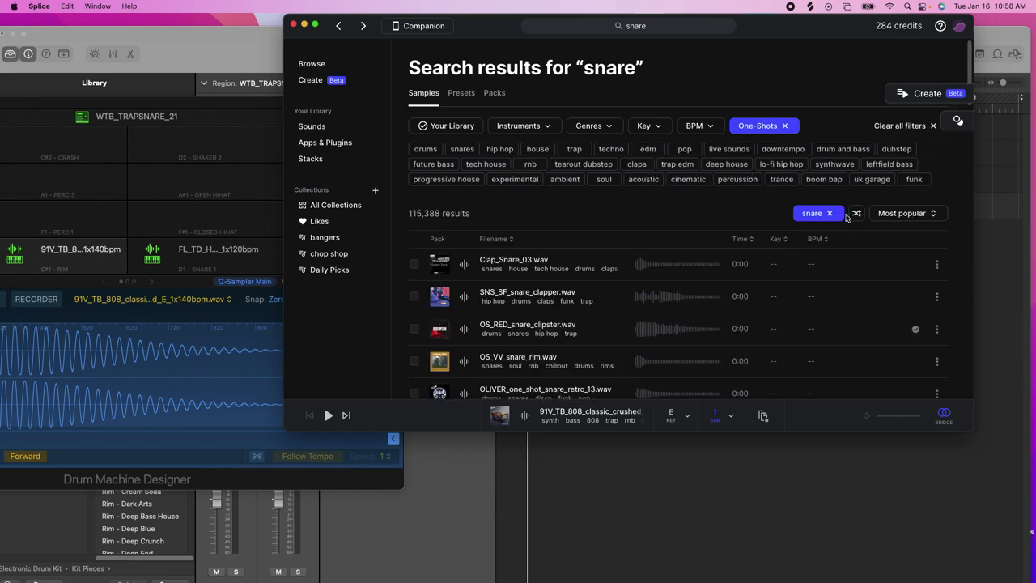
Step: Preview the Clap_Snare_03, SNS_SF_snare_clapper and OS_RED_snare_clipster one-shots
{"action": "left_click", "coordinate": [463, 264]}
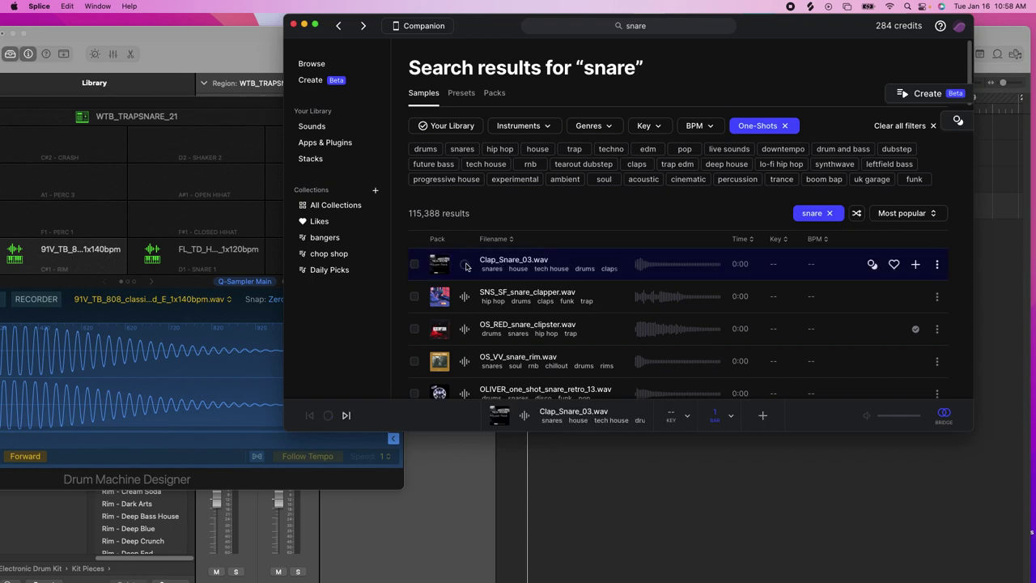
{"action": "left_click", "coordinate": [465, 296]}
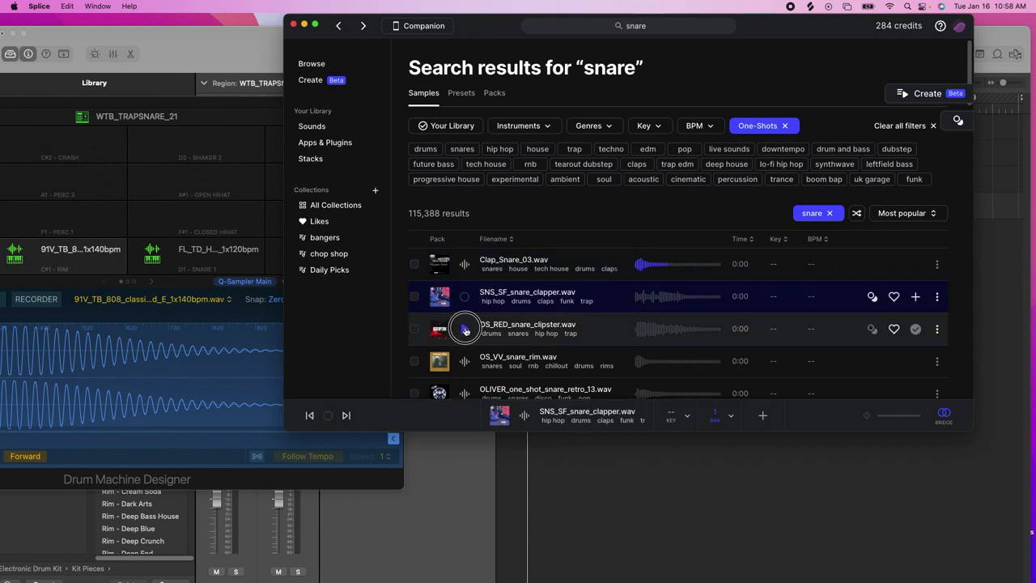
{"action": "left_click", "coordinate": [465, 328]}
{"action": "scroll", "coordinate": [467, 326], "scroll_direction": "down", "scroll_amount": 1}
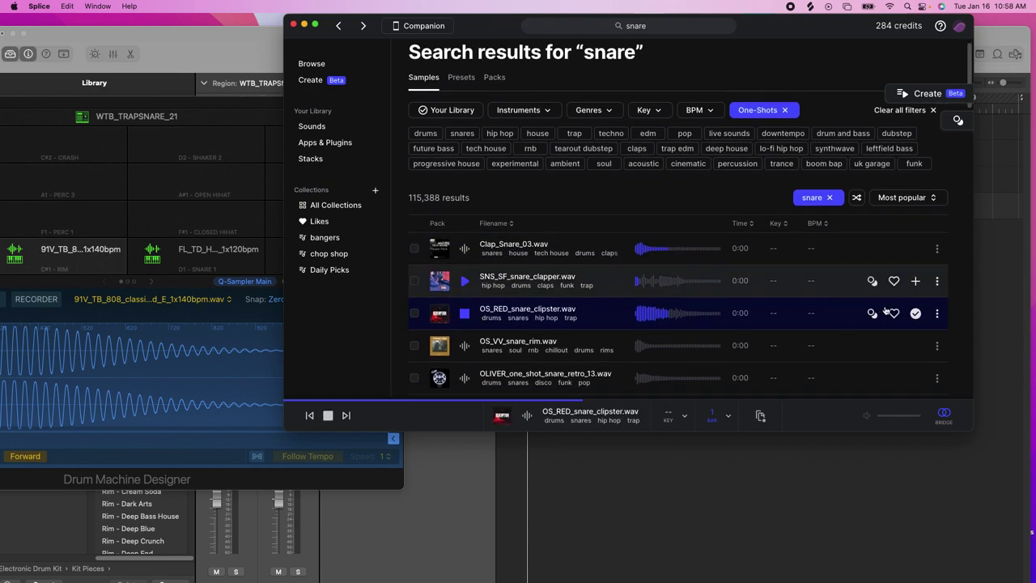
Step: Uncover the drum pads and load the OS_RED_snare_clipster sample onto the C1 Kick 1 pad
{"action": "left_click_drag", "start_coordinate": [765, 39], "coordinate": [912, 48]}
{"action": "left_click", "coordinate": [304, 102]}
{"action": "double_click", "coordinate": [303, 103]}
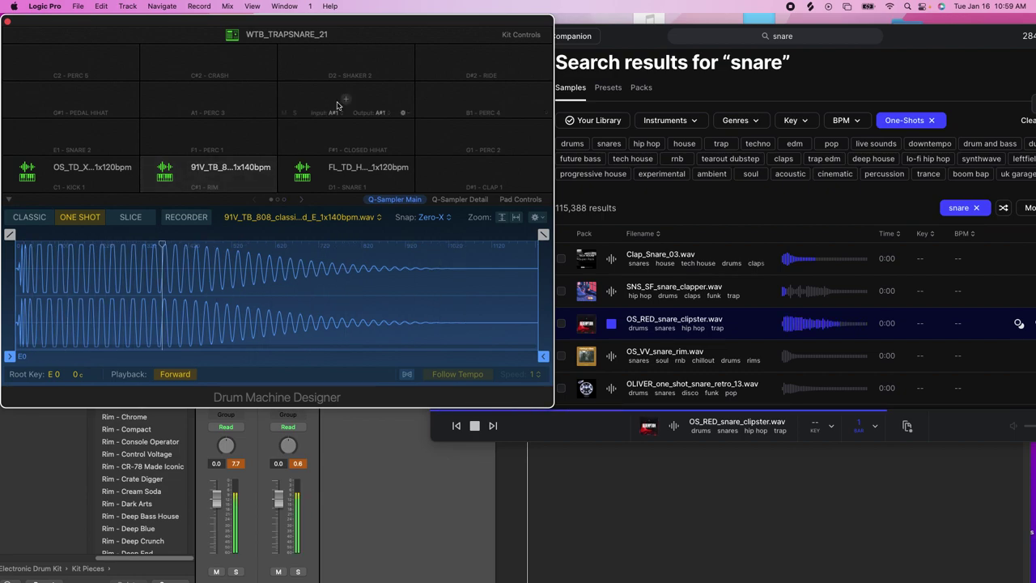
{"action": "left_click_drag", "start_coordinate": [907, 426], "coordinate": [63, 173]}
{"action": "left_click", "coordinate": [63, 173]}
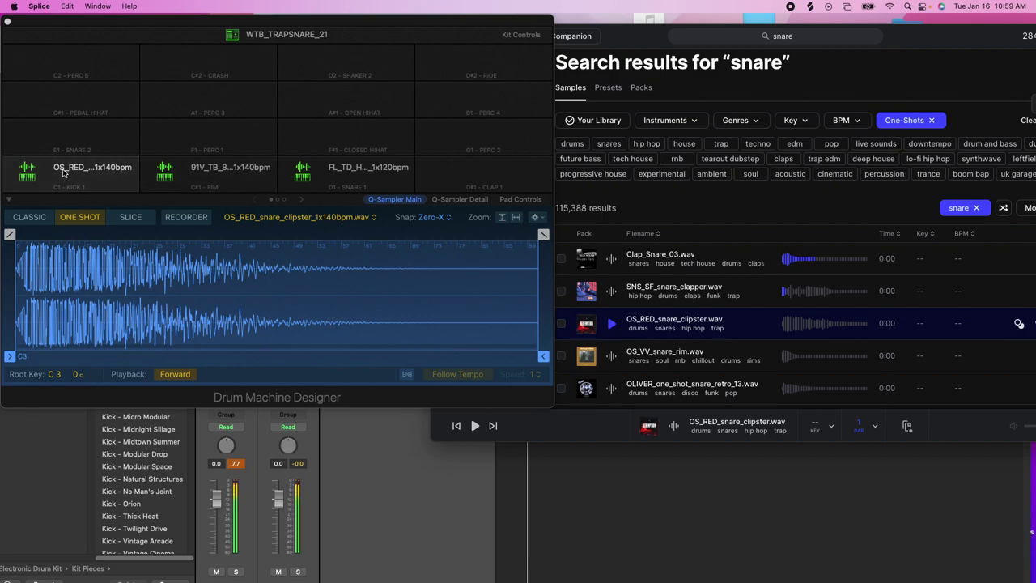
Step: Return to the Logic Pro tracks, move Drum Machine Designer below them, and delete both WTB_TRAPSNARE_21 regions
{"action": "left_click", "coordinate": [573, 501]}
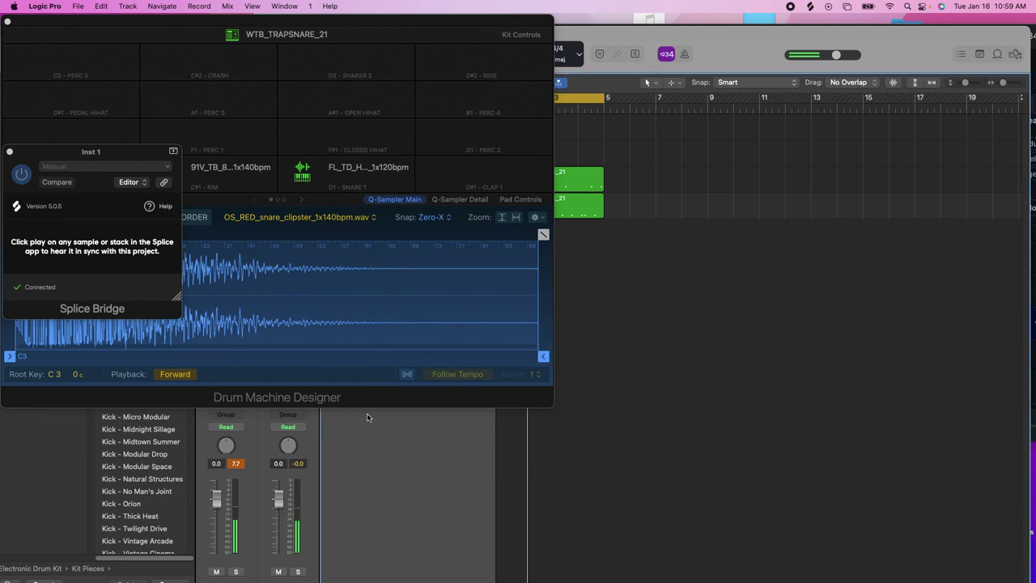
{"action": "left_click_drag", "start_coordinate": [113, 22], "coordinate": [442, 238]}
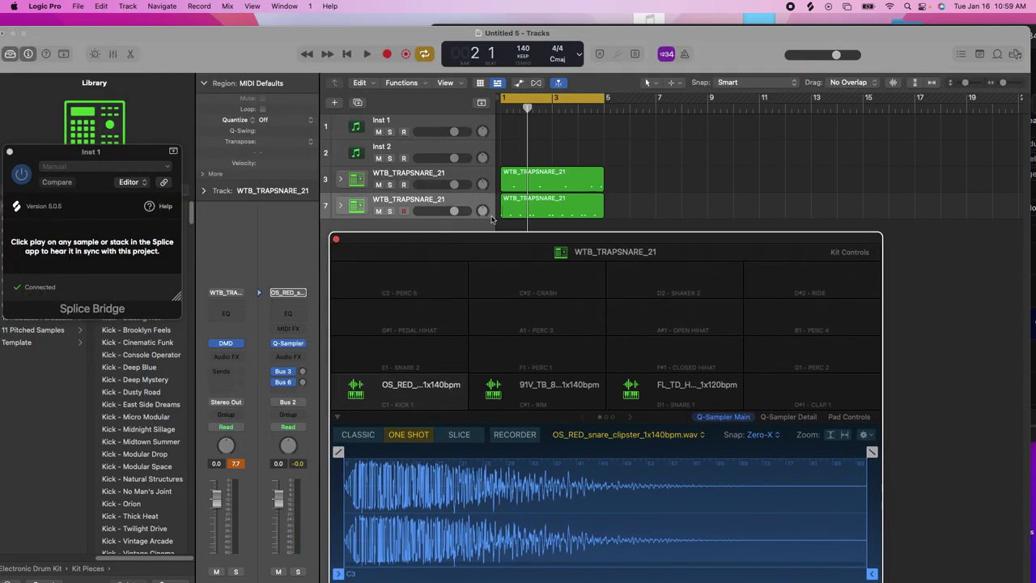
{"action": "left_click", "coordinate": [516, 211]}
{"action": "left_click_drag", "start_coordinate": [657, 179], "coordinate": [564, 214]}
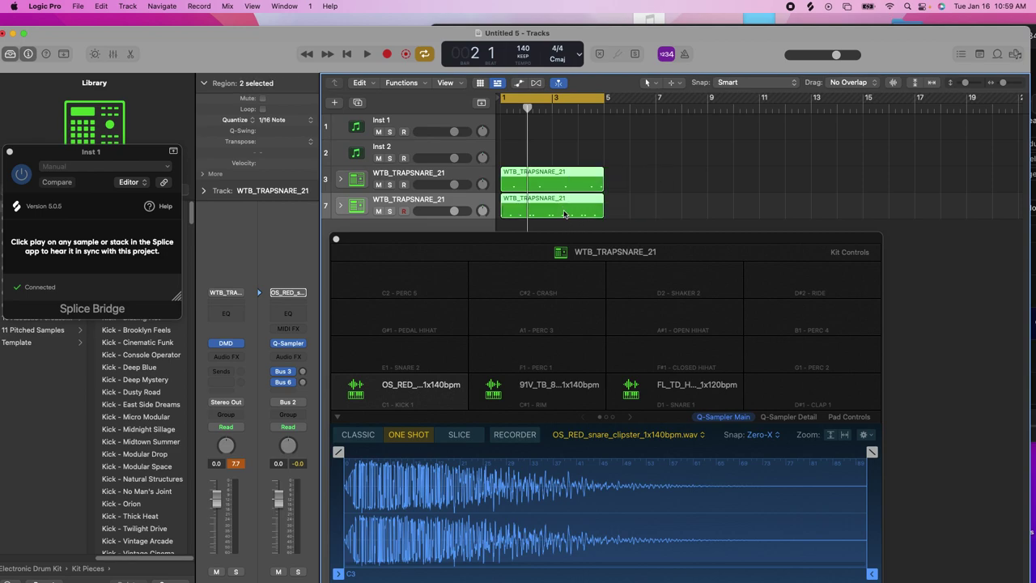
{"action": "key", "text": "Delete"}
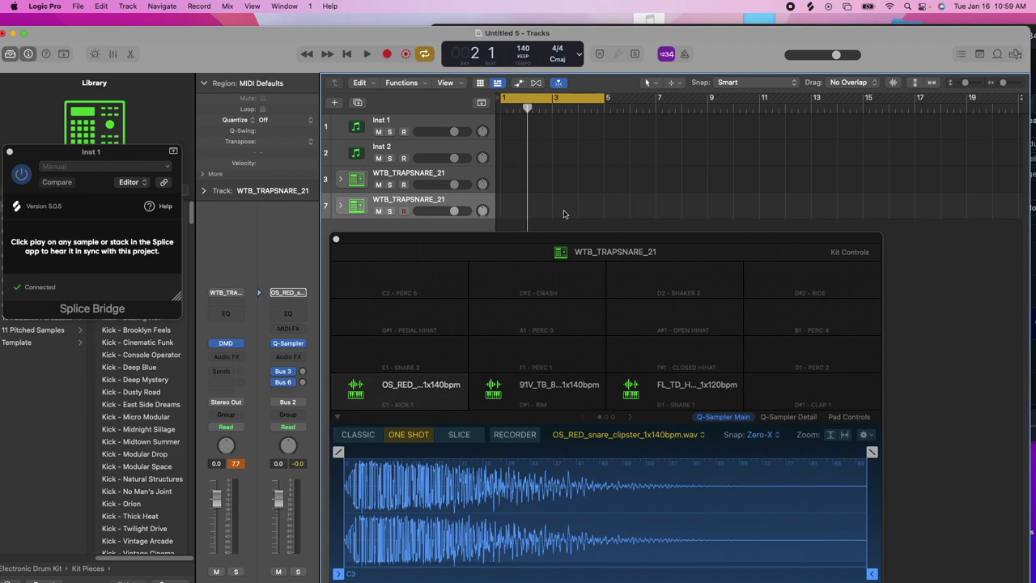
Step: Record a new four-bar drum pattern on the duplicate WTB_TRAPSNARE_21 track and stop playback
{"action": "right_click", "coordinate": [563, 213]}
{"action": "left_click", "coordinate": [528, 208]}
{"action": "left_click", "coordinate": [390, 55]}
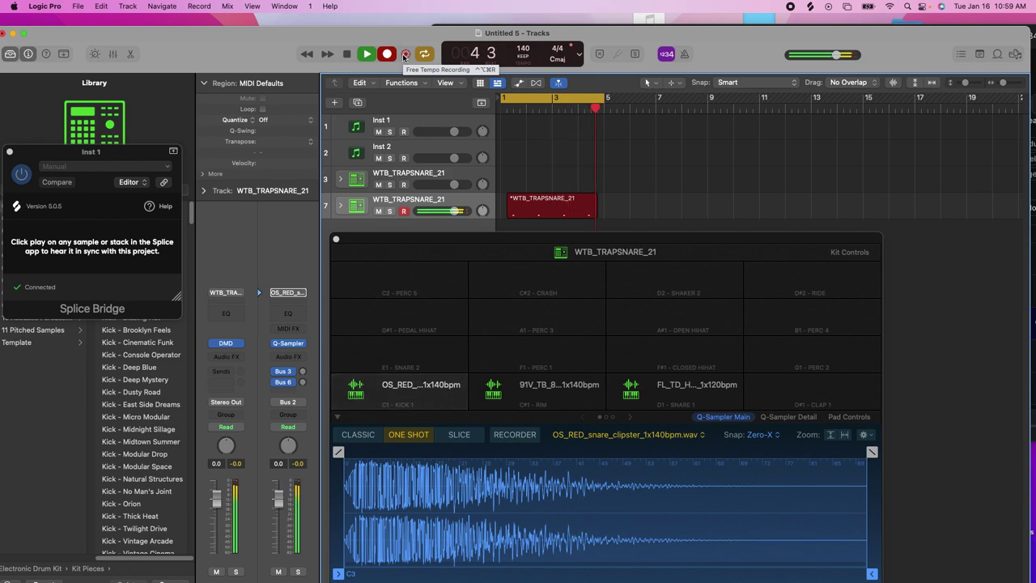
{"action": "key", "text": "space"}
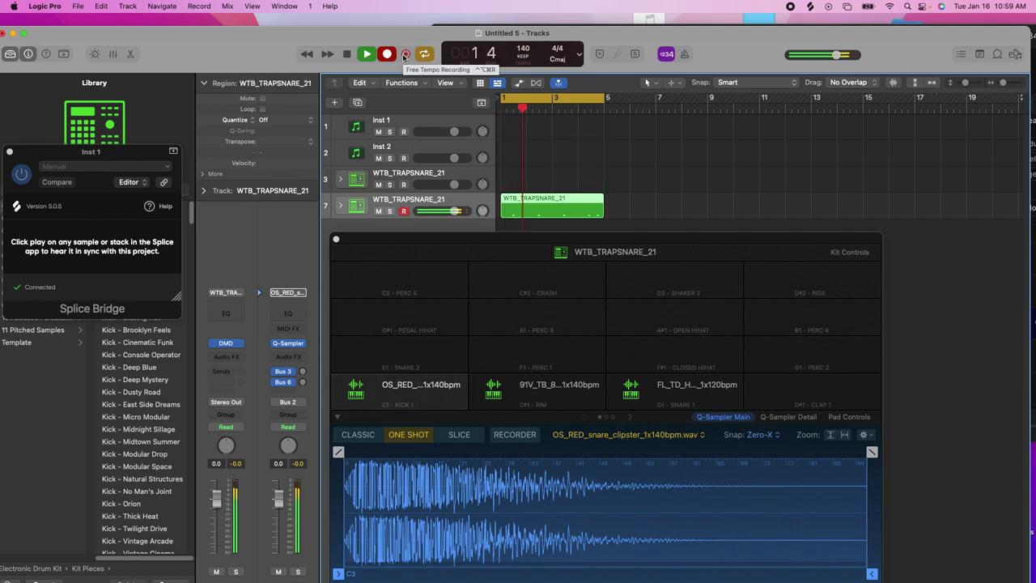
{"action": "key", "text": "space"}
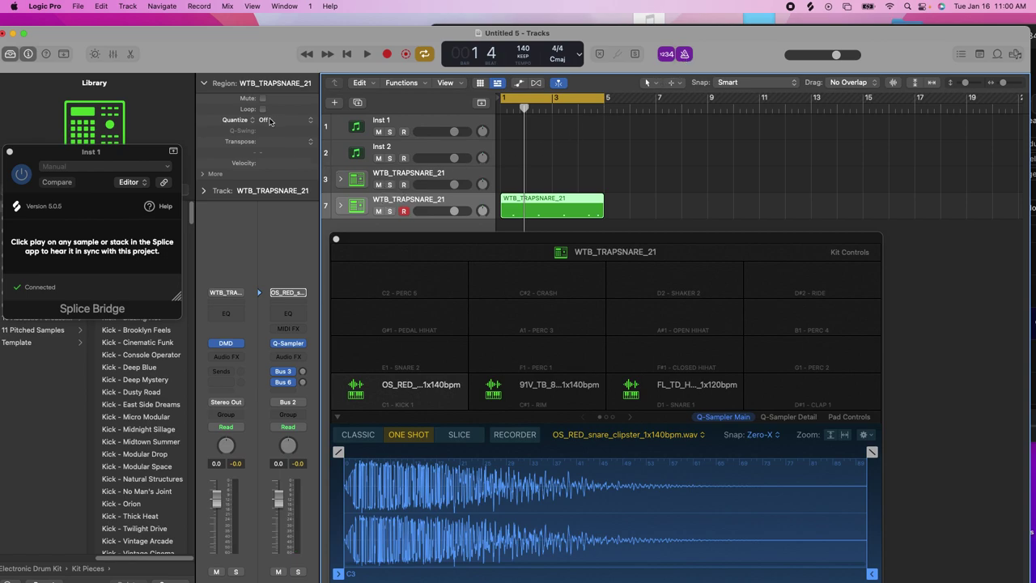
Step: Quantize the newly recorded region to 1/16 Note and play it back
{"action": "left_click", "coordinate": [270, 120]}
{"action": "left_click", "coordinate": [285, 179]}
{"action": "key", "text": "space"}
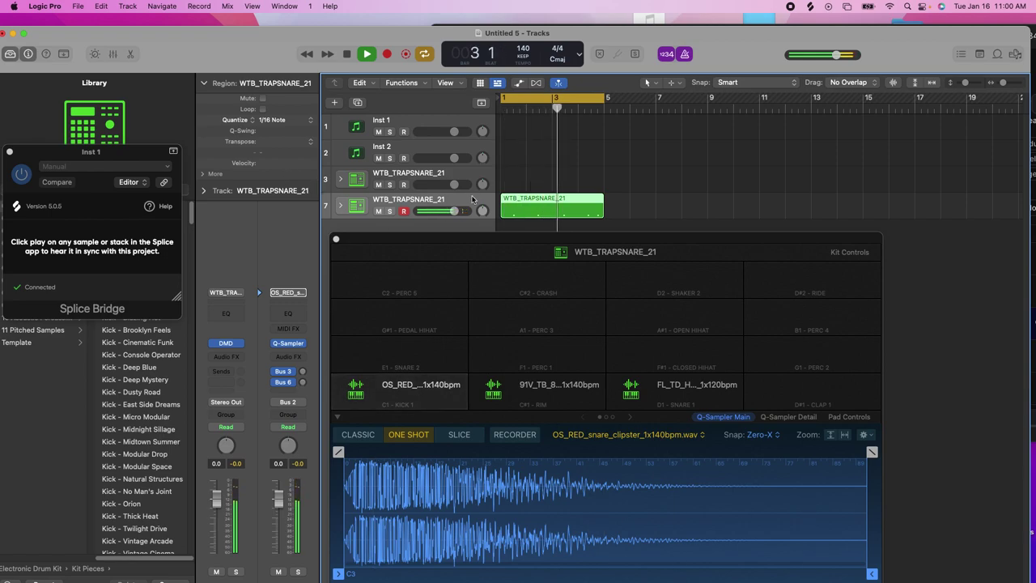
{"action": "left_click", "coordinate": [521, 200]}
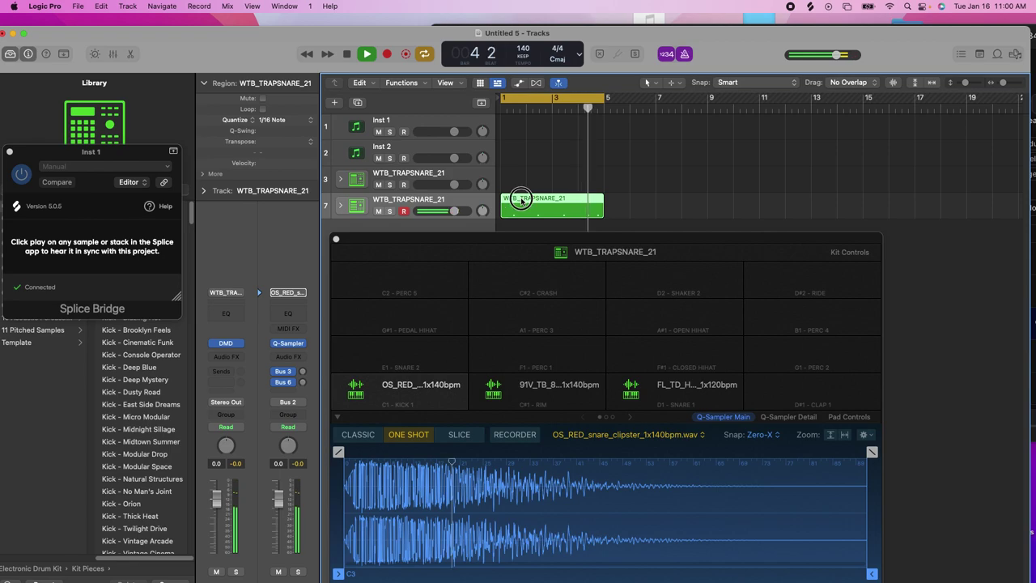
Step: Open the track 7 WTB_TRAPSNARE_21 region in the Piano Roll and move the snare notes in bars 2 and 3 onto beat 3
{"action": "left_click_drag", "start_coordinate": [543, 238], "coordinate": [990, 96]}
{"action": "left_click", "coordinate": [546, 201]}
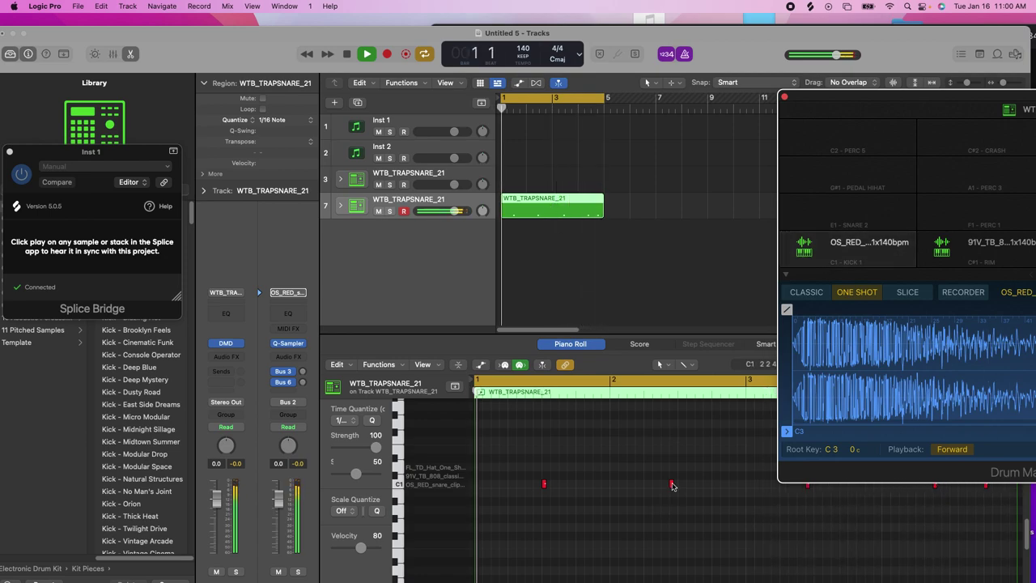
{"action": "left_click_drag", "start_coordinate": [671, 483], "coordinate": [680, 484]}
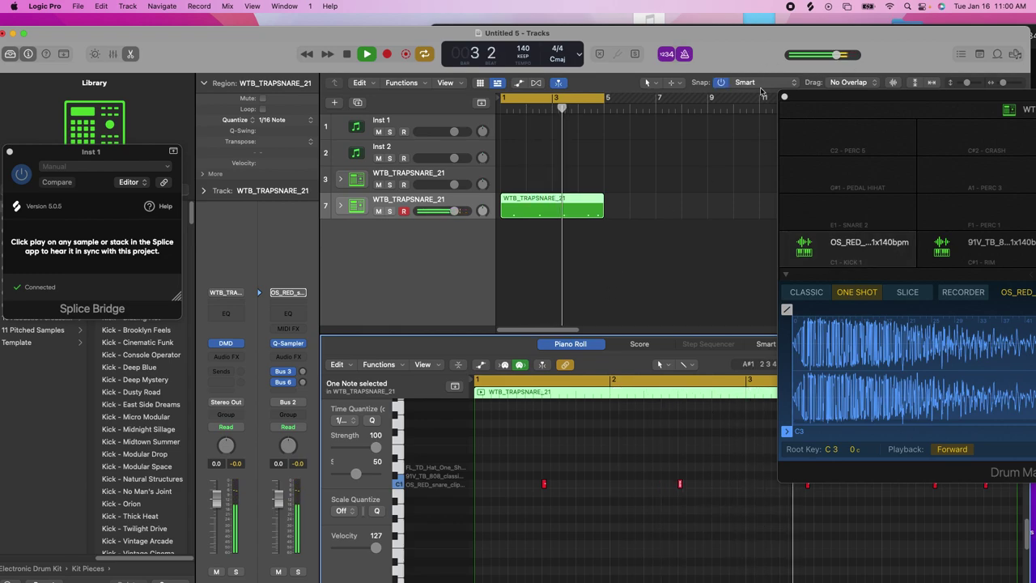
{"action": "left_click", "coordinate": [850, 181]}
{"action": "left_click", "coordinate": [806, 487]}
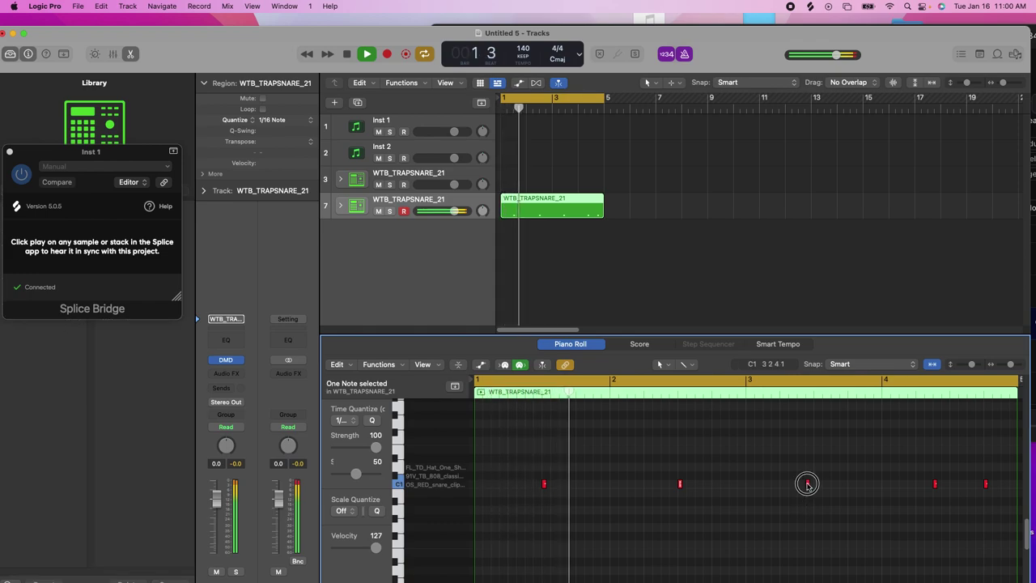
{"action": "left_click_drag", "start_coordinate": [806, 487], "coordinate": [816, 486]}
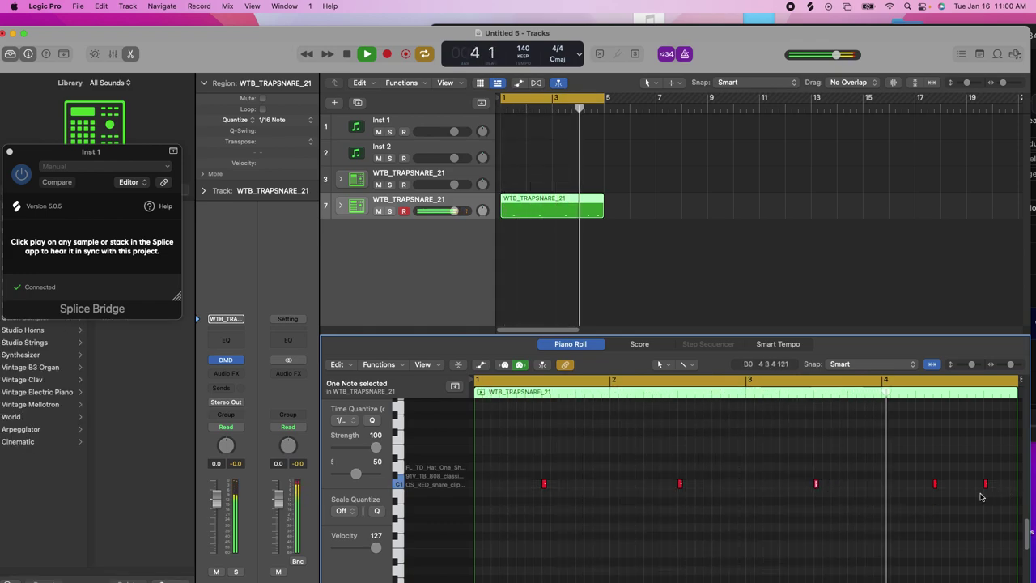
Step: Move the first bar 4 snare to beat 3 and the last snare closer to the bar's end, and close the Piano Roll
{"action": "left_click", "coordinate": [935, 485]}
{"action": "left_click_drag", "start_coordinate": [935, 485], "coordinate": [944, 484]}
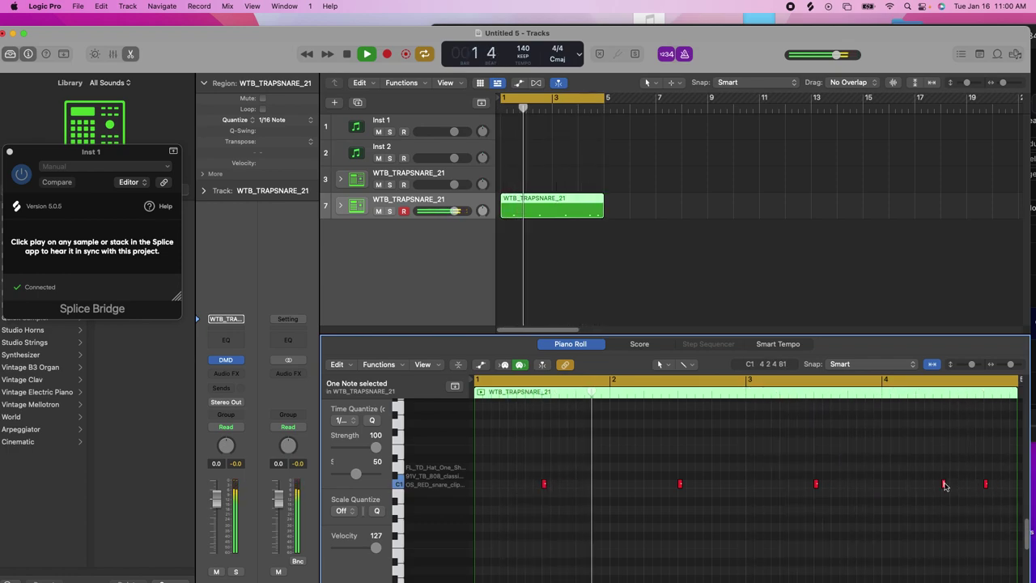
{"action": "left_click_drag", "start_coordinate": [946, 486], "coordinate": [952, 484]}
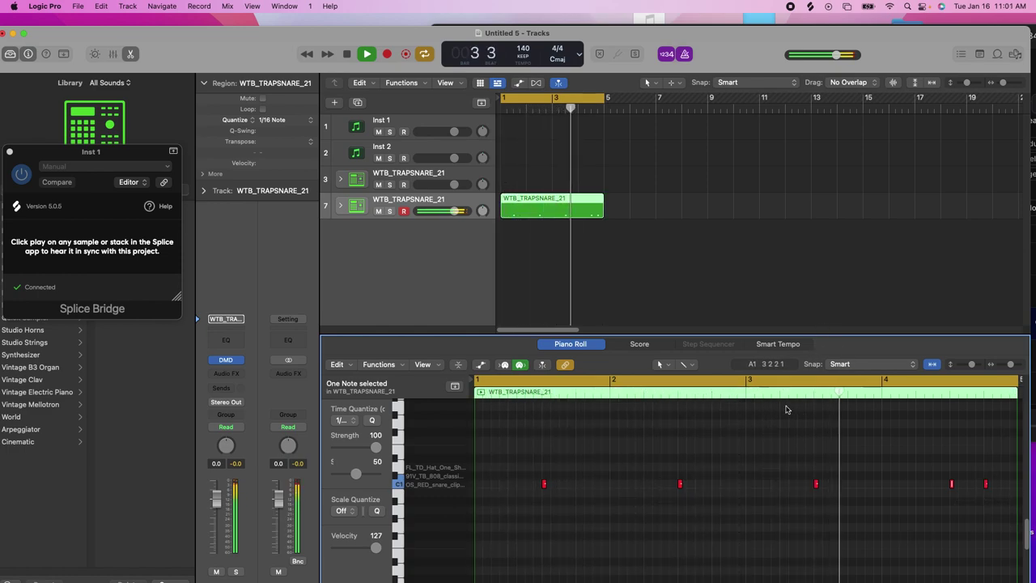
{"action": "left_click_drag", "start_coordinate": [788, 45], "coordinate": [601, 37]}
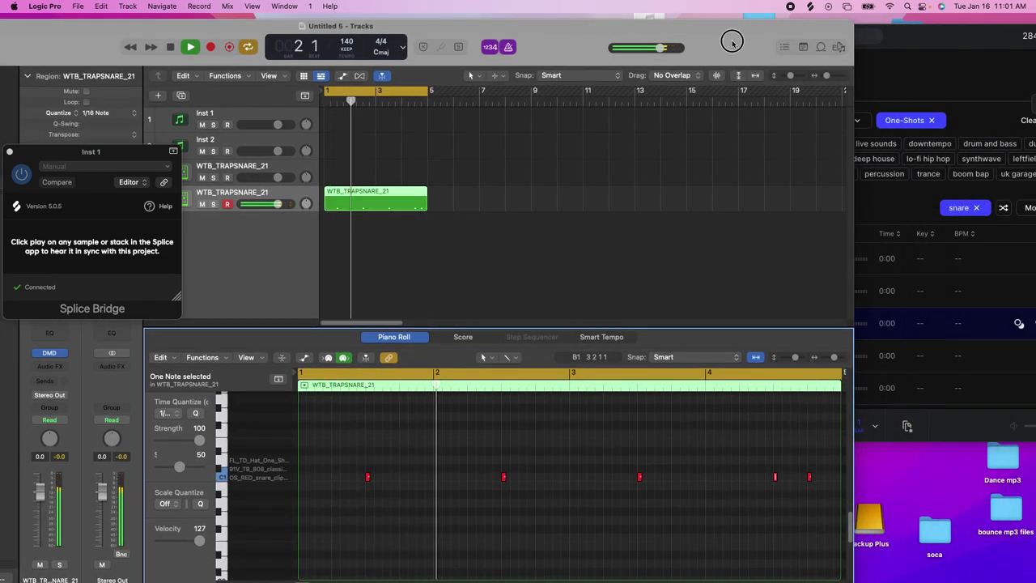
{"action": "left_click_drag", "start_coordinate": [729, 37], "coordinate": [735, 32]}
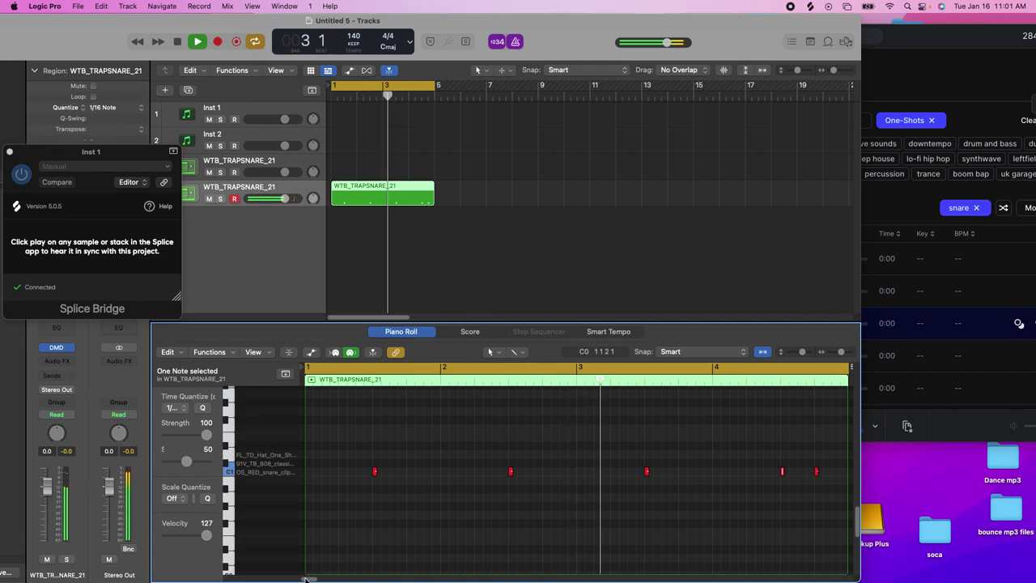
{"action": "scroll", "coordinate": [332, 573], "scroll_direction": "right", "scroll_amount": 5}
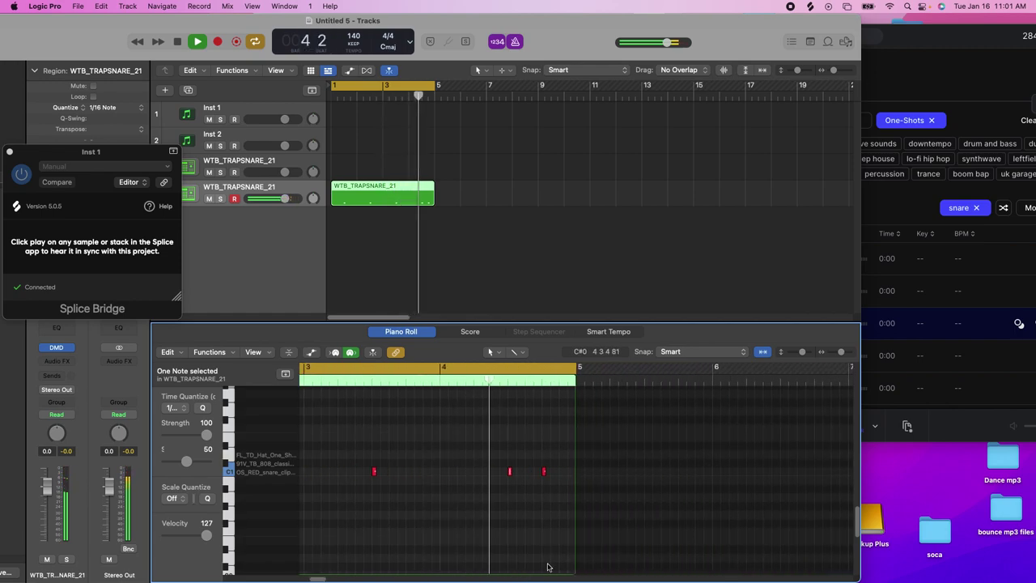
{"action": "left_click_drag", "start_coordinate": [544, 471], "coordinate": [562, 472]}
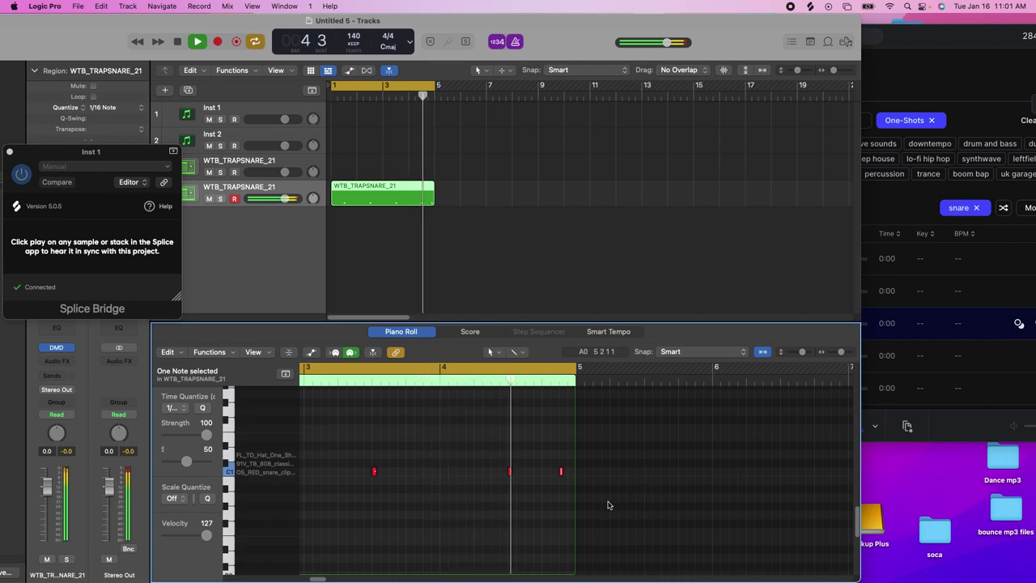
{"action": "left_click", "coordinate": [371, 202]}
{"action": "key", "text": "e"}
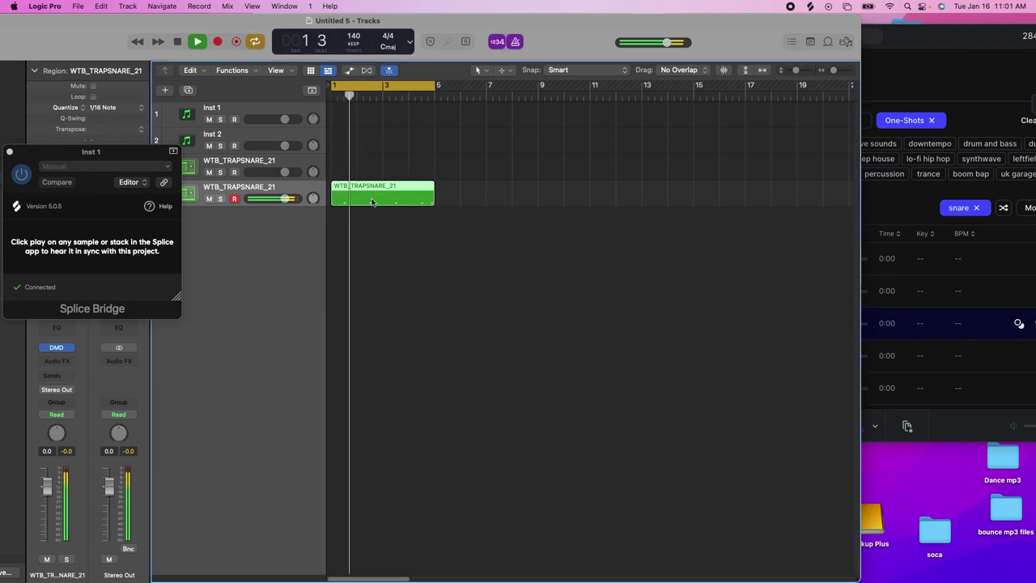
Step: Select the WTB_TRAPSNARE_21 track 3, move Splice Bridge off the track area, and open the track's Drum Machine Designer
{"action": "left_click", "coordinate": [231, 168]}
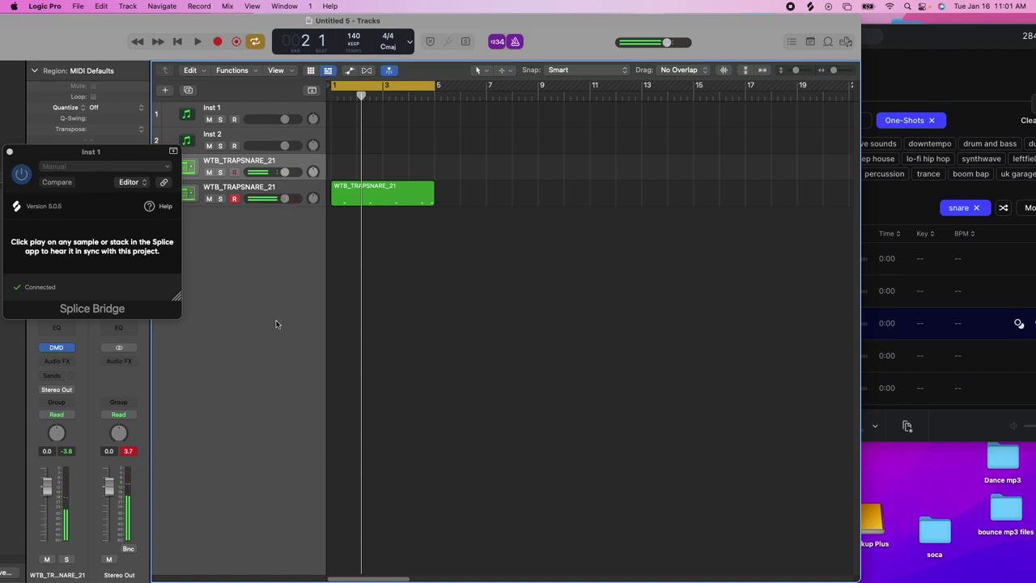
{"action": "left_click_drag", "start_coordinate": [77, 152], "coordinate": [17, 380]}
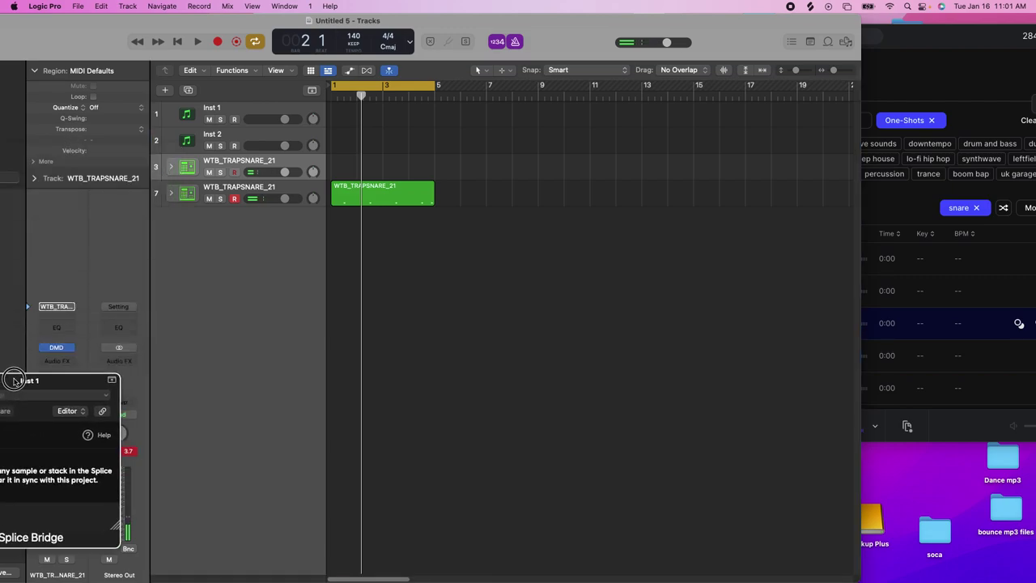
{"action": "key", "text": "ctrl+alt+Return"}
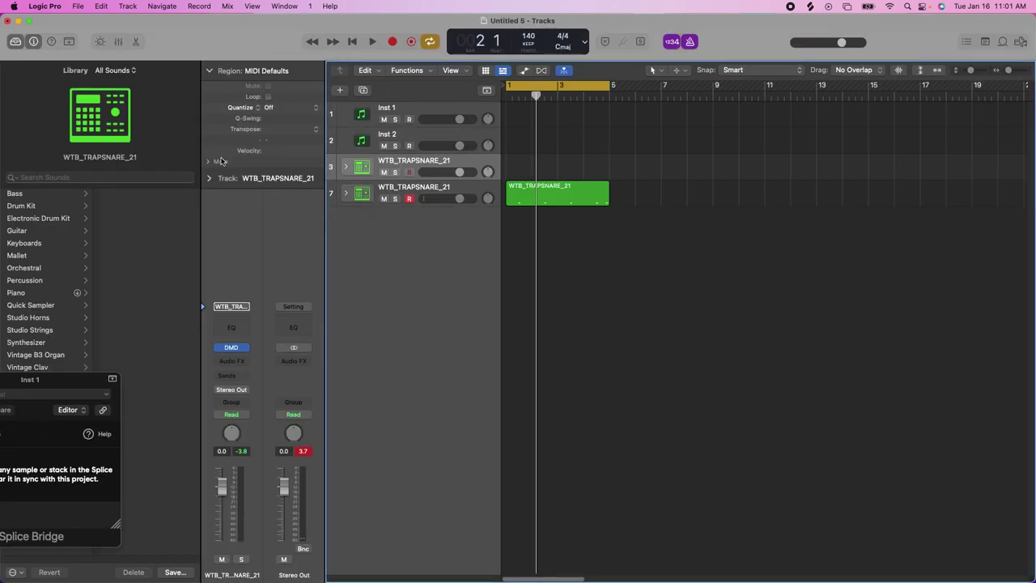
{"action": "left_click", "coordinate": [233, 349]}
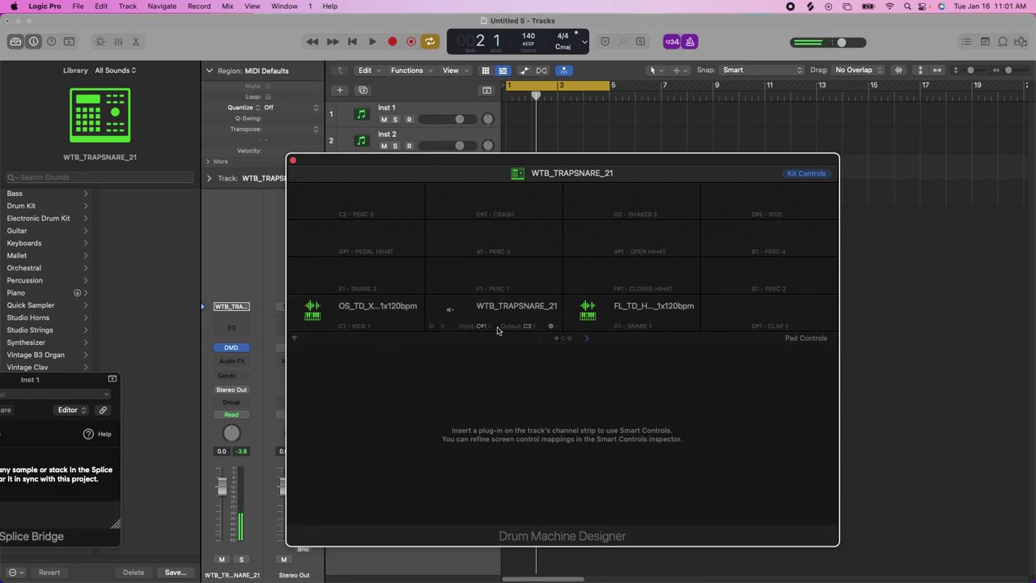
Step: Examine the samples loaded on the C#1 Rim, D1 Snare 1 and C1 Kick 1 pads
{"action": "left_click", "coordinate": [497, 322]}
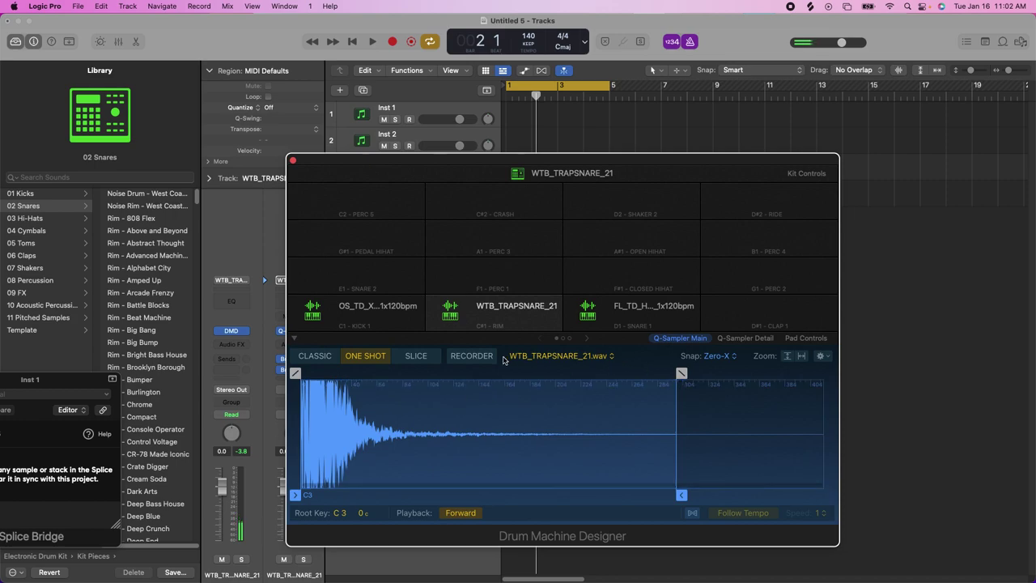
{"action": "left_click", "coordinate": [624, 316]}
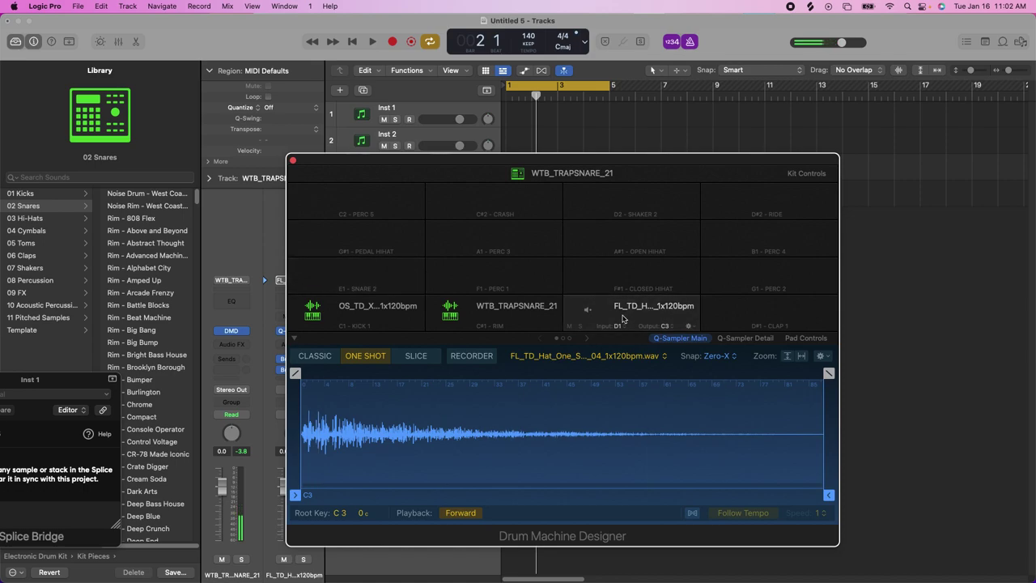
{"action": "left_click", "coordinate": [340, 315]}
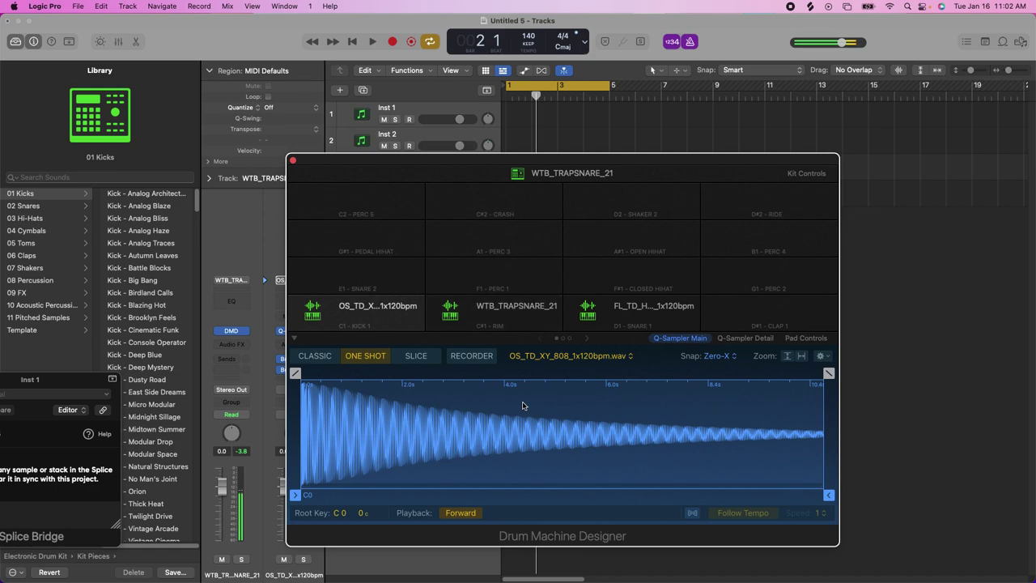
Step: Clear the C#1 Rim and C1 Kick 1 pads and move Drum Machine Designer below the tracks
{"action": "left_click", "coordinate": [508, 312]}
{"action": "left_click", "coordinate": [511, 309]}
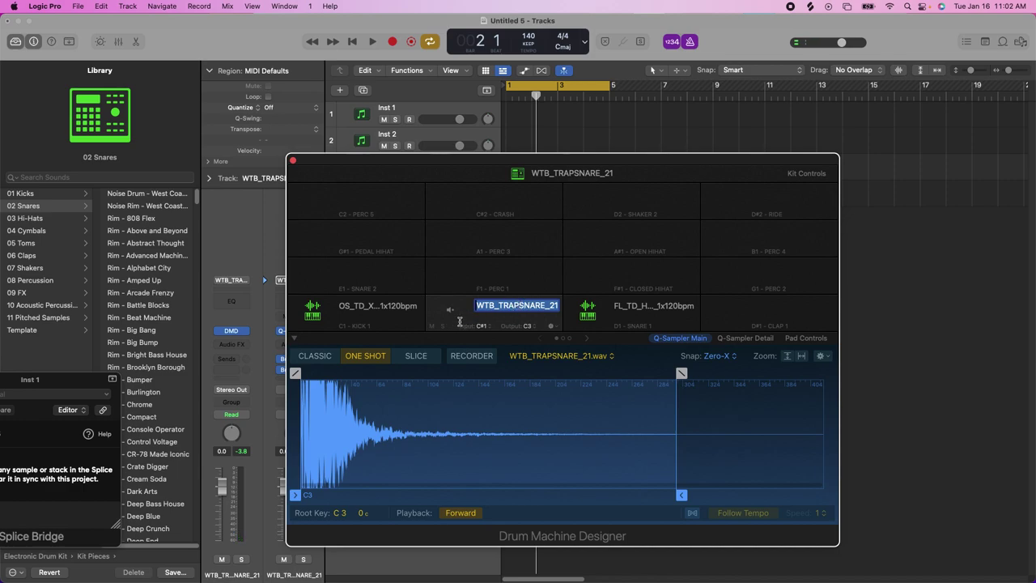
{"action": "left_click", "coordinate": [558, 327]}
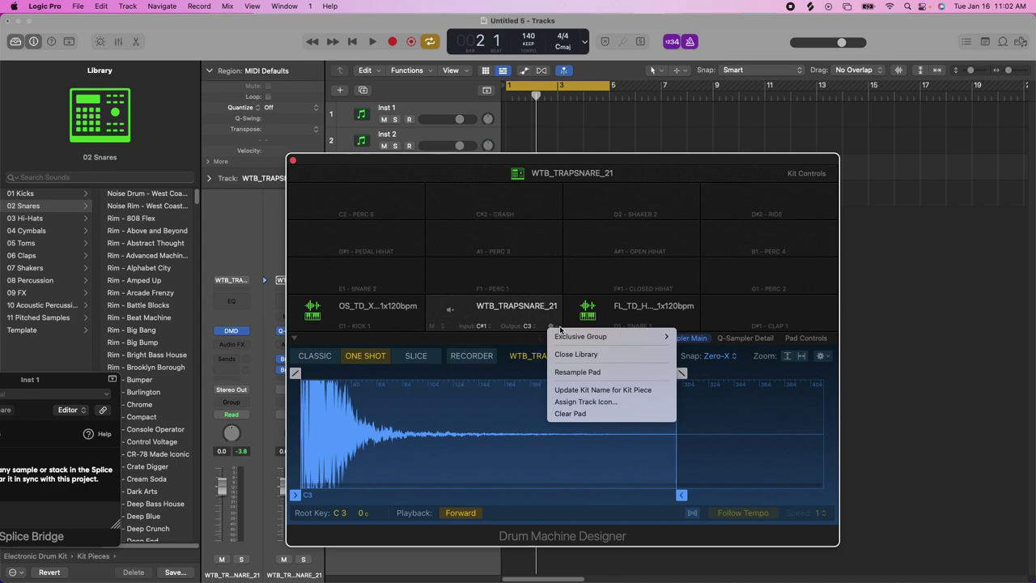
{"action": "left_click", "coordinate": [569, 414]}
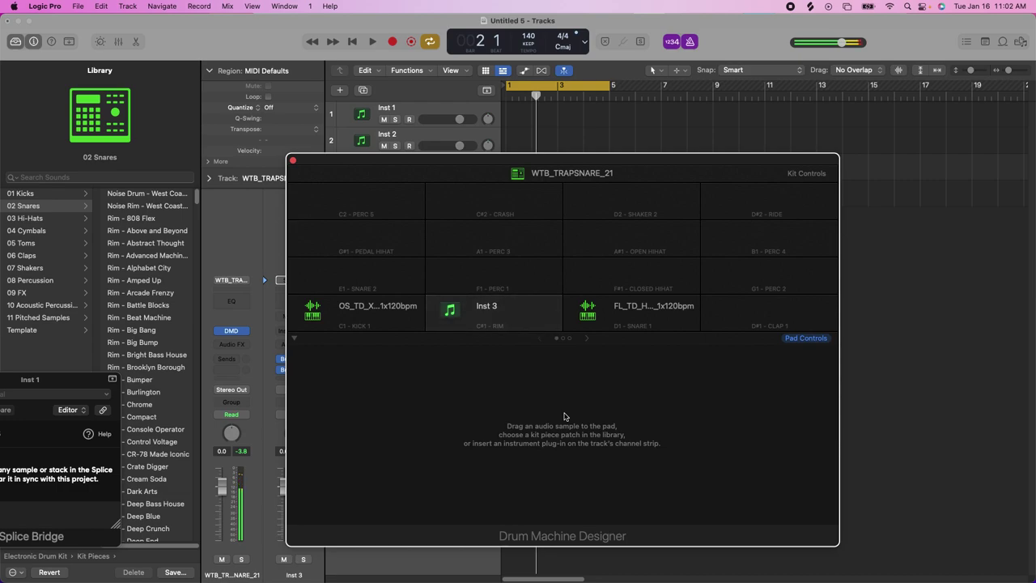
{"action": "mouse_move", "coordinate": [384, 316]}
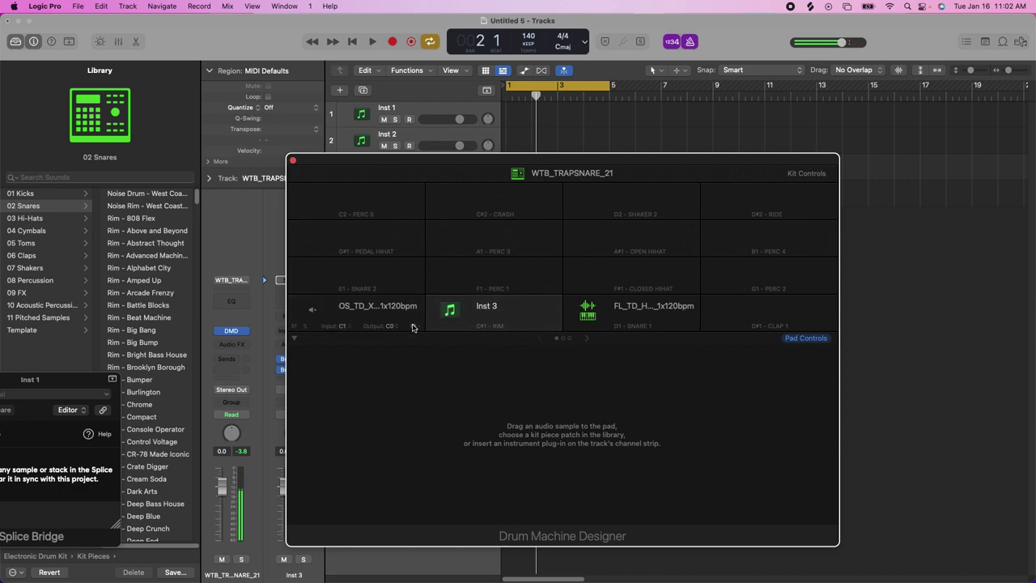
{"action": "left_click", "coordinate": [412, 326]}
{"action": "left_click", "coordinate": [457, 409]}
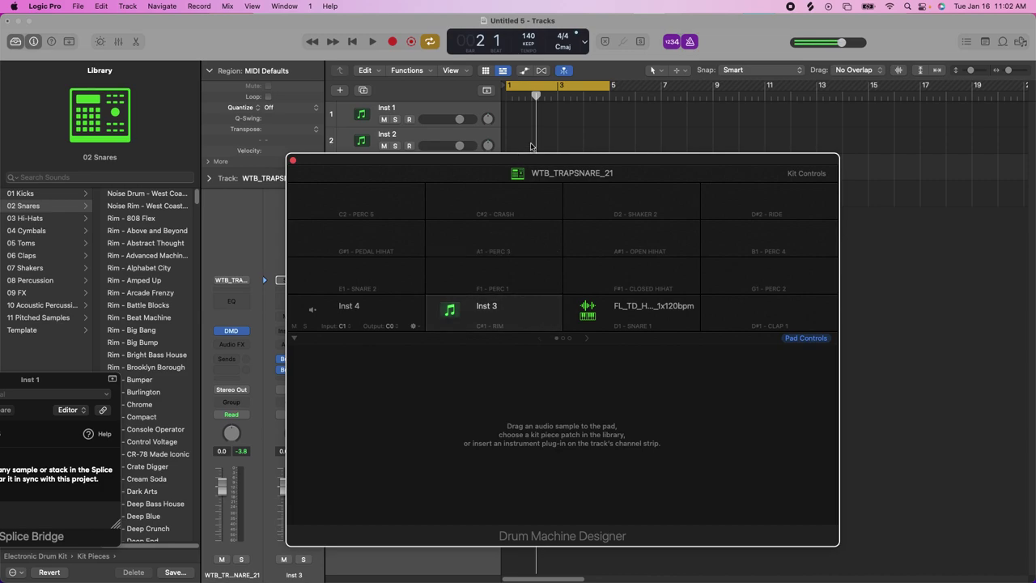
{"action": "left_click_drag", "start_coordinate": [529, 159], "coordinate": [535, 341]}
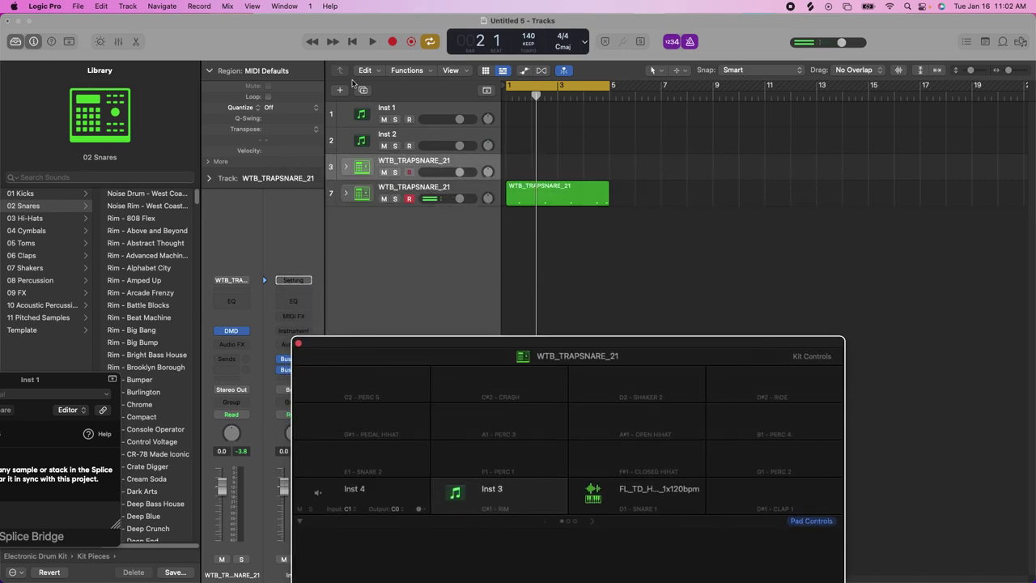
Step: Record a drum pattern with both WTB_TRAPSNARE_21 tracks armed, stop, and delete the new region on track 3
{"action": "left_click", "coordinate": [395, 42]}
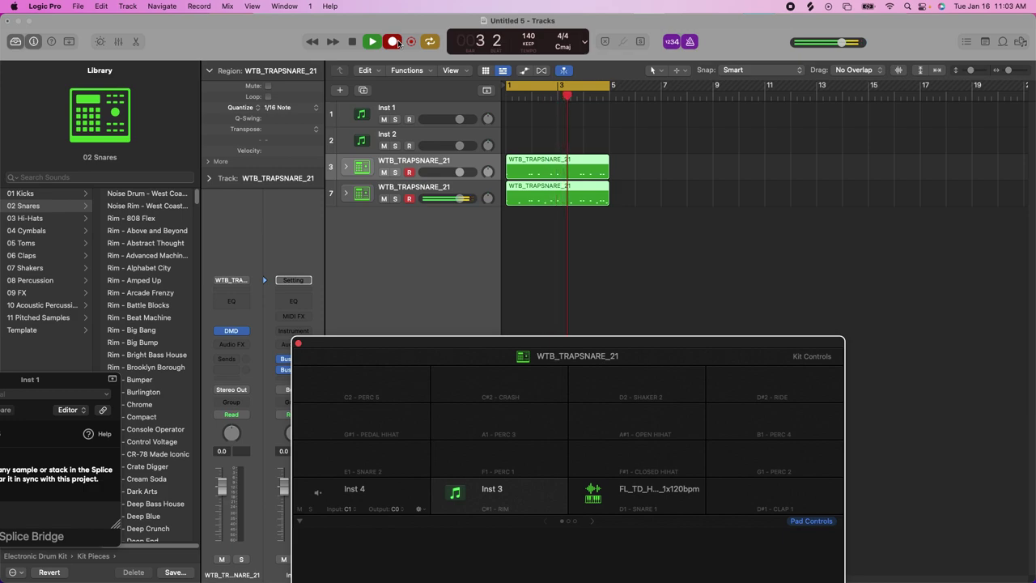
{"action": "key", "text": "space"}
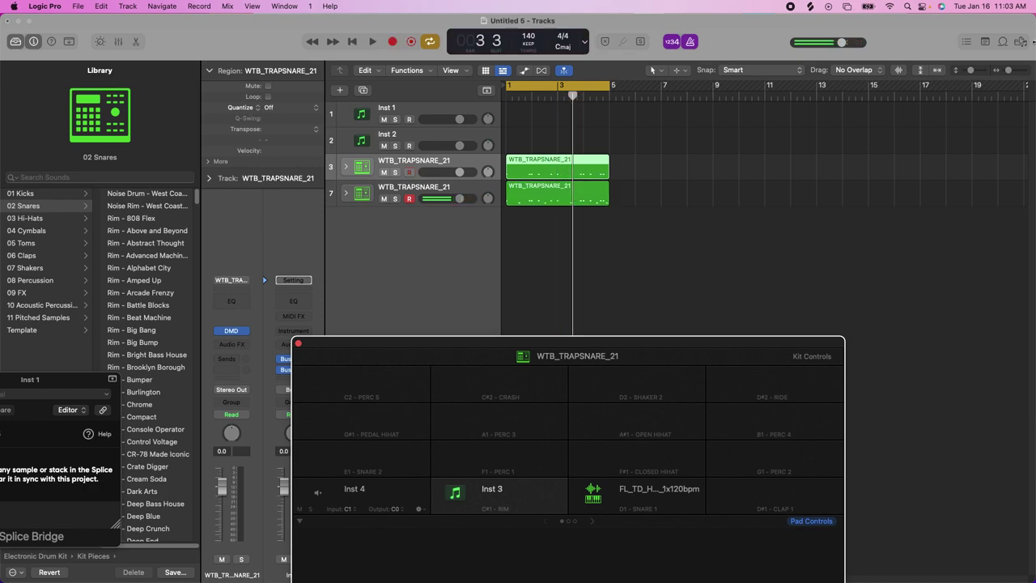
{"action": "key", "text": "Delete"}
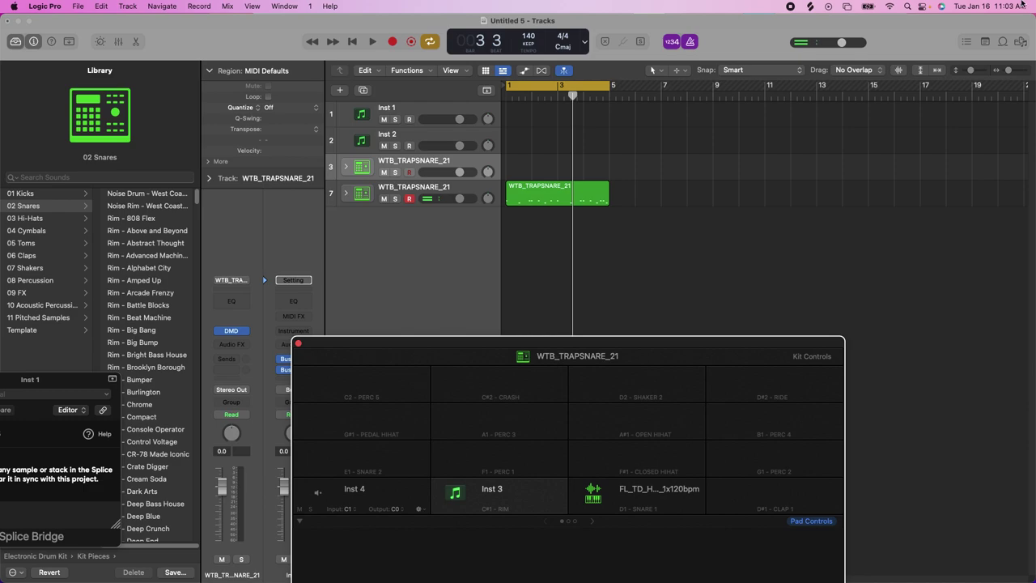
Step: Try another recording take on both WTB_TRAPSNARE_21 tracks, play it back, and remove the takes through undo and deletion
{"action": "key", "text": "r"}
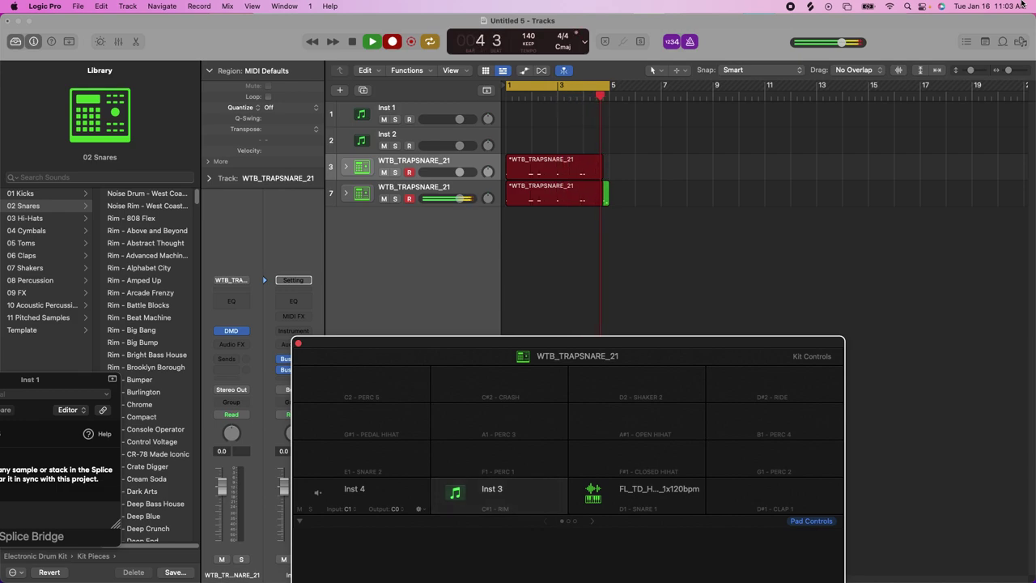
{"action": "key", "text": "space"}
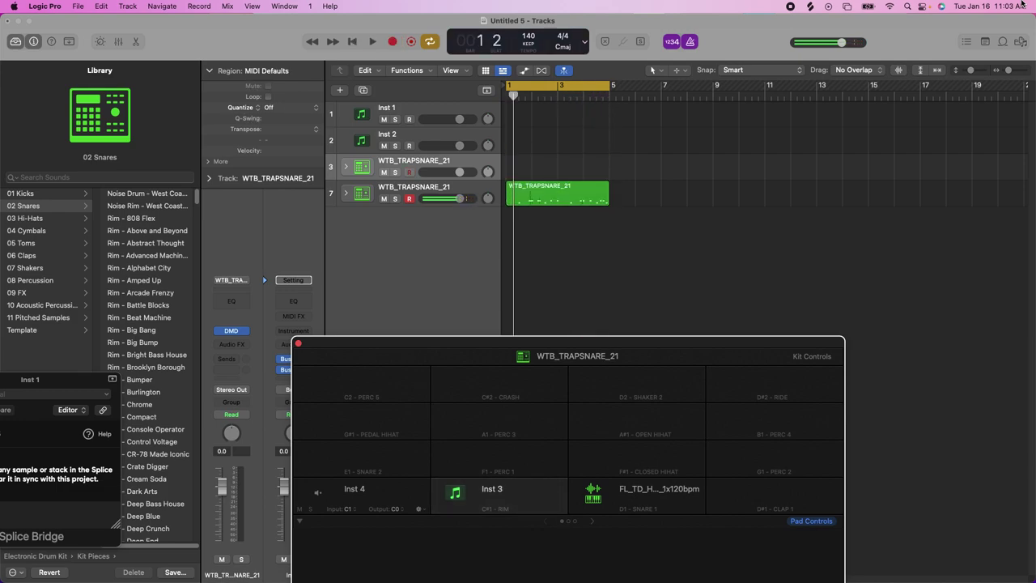
{"action": "key", "text": "super+z"}
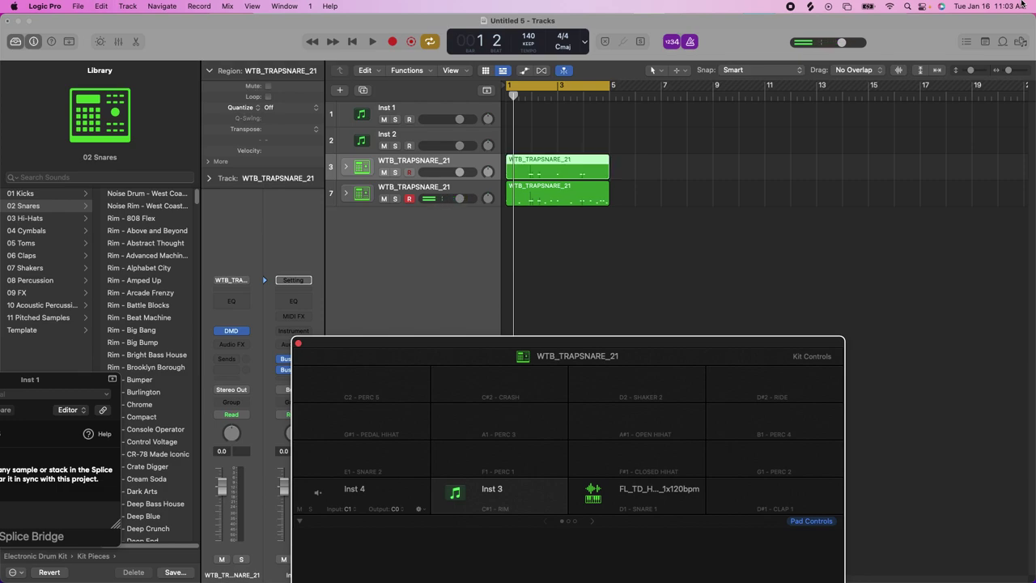
{"action": "key", "text": "super+shift+z"}
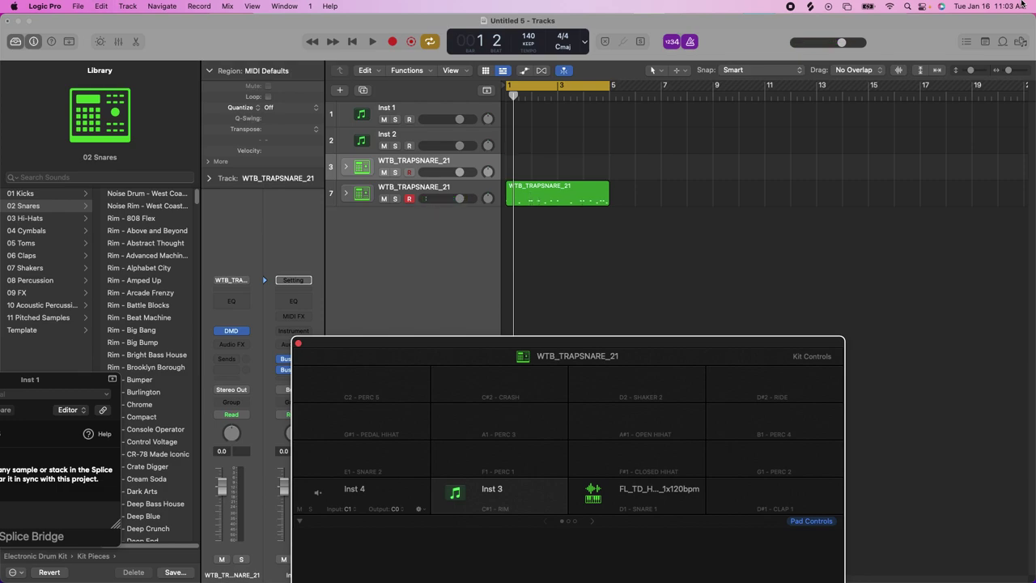
{"action": "key", "text": "space"}
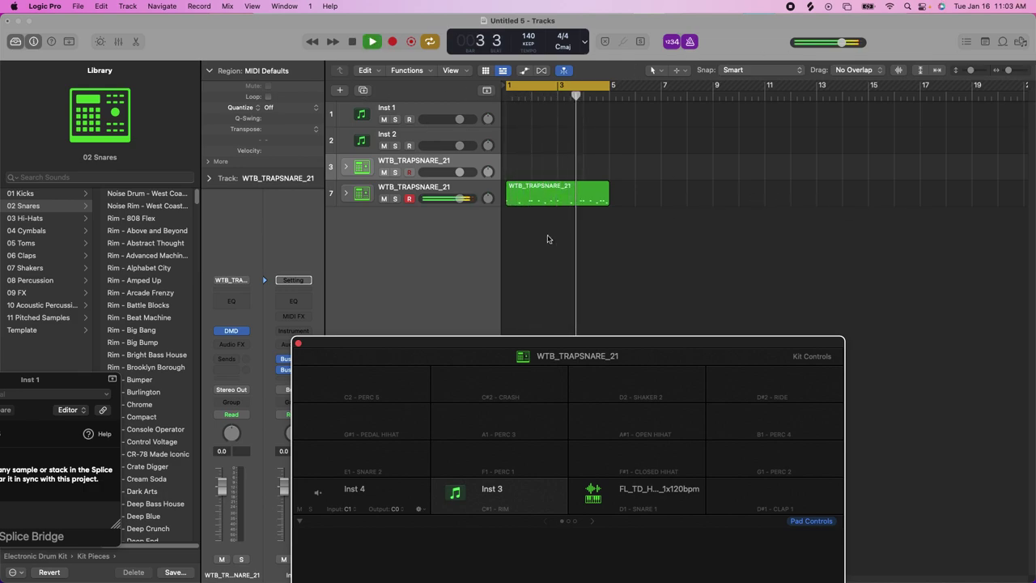
{"action": "key", "text": "super+z"}
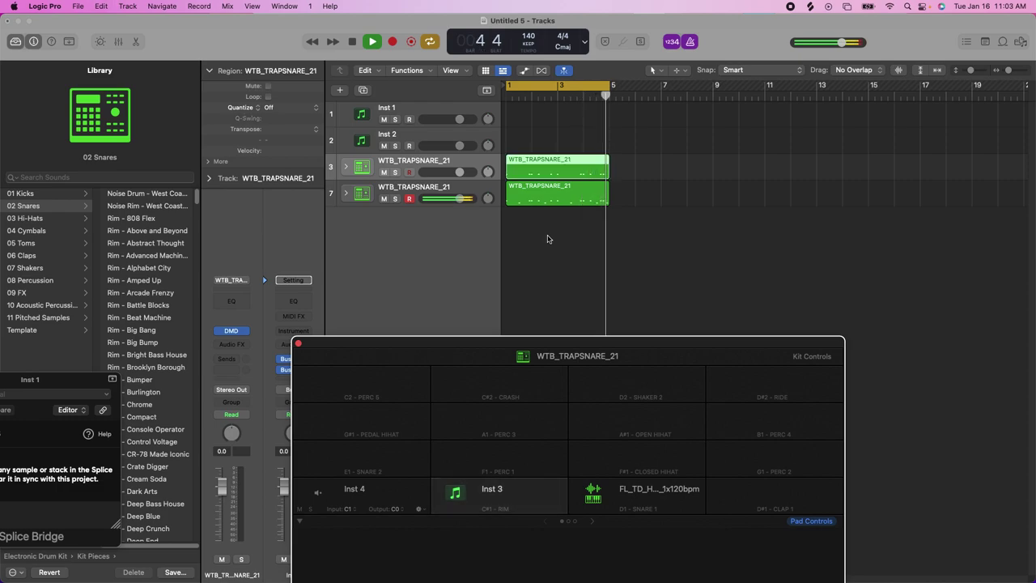
{"action": "key", "text": "Delete"}
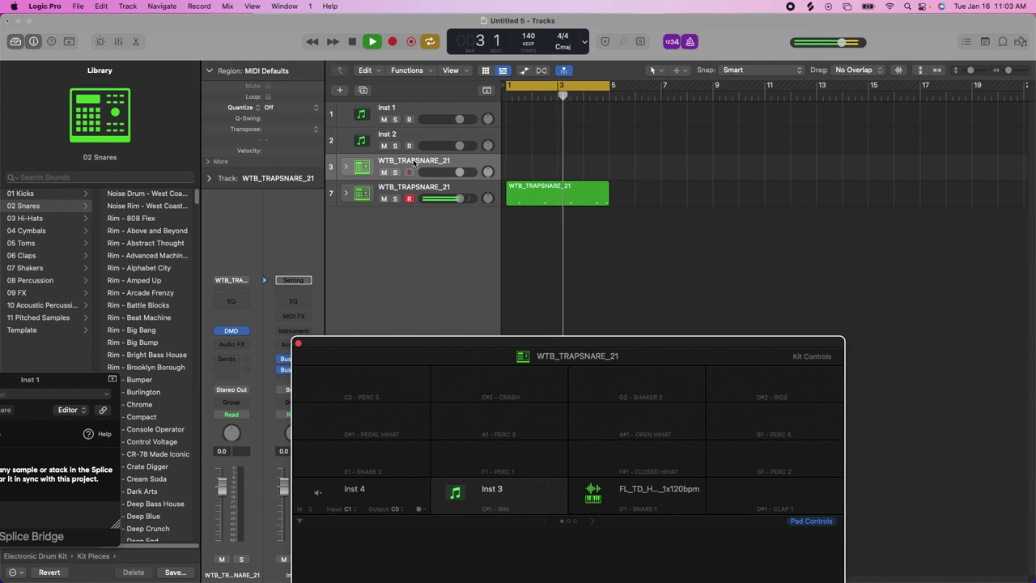
Step: Disarm recording on the WTB_TRAPSNARE_21 track 7 and arm track 3 for recording
{"action": "left_click", "coordinate": [408, 199]}
{"action": "left_click", "coordinate": [409, 172]}
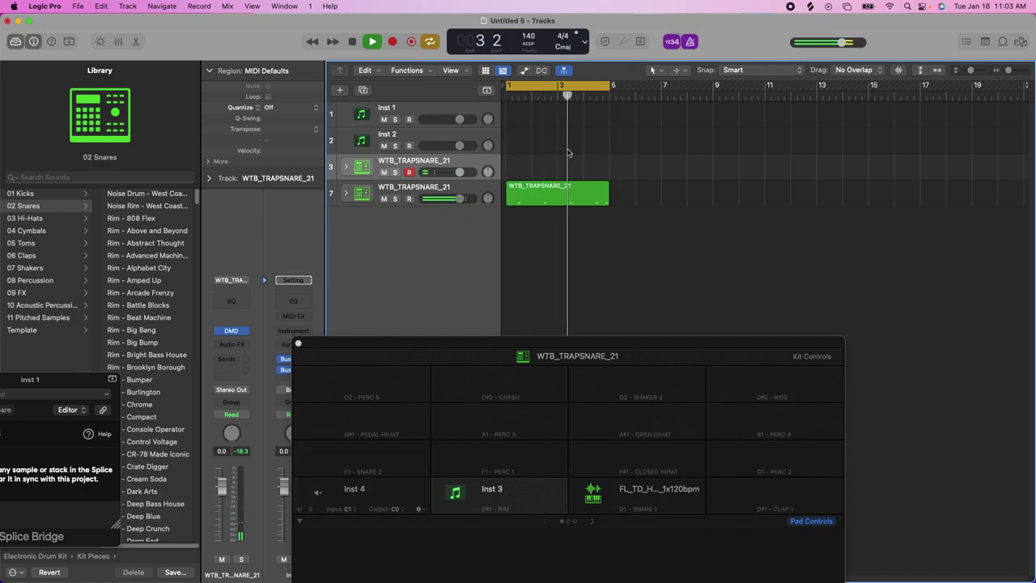
Step: Switch to Splice, return to the 808 results, preview 91V_TB_808_classic_crushed_E.wav and load it onto the C1 Kick 1 pad
{"action": "mouse_move", "coordinate": [890, 577]}
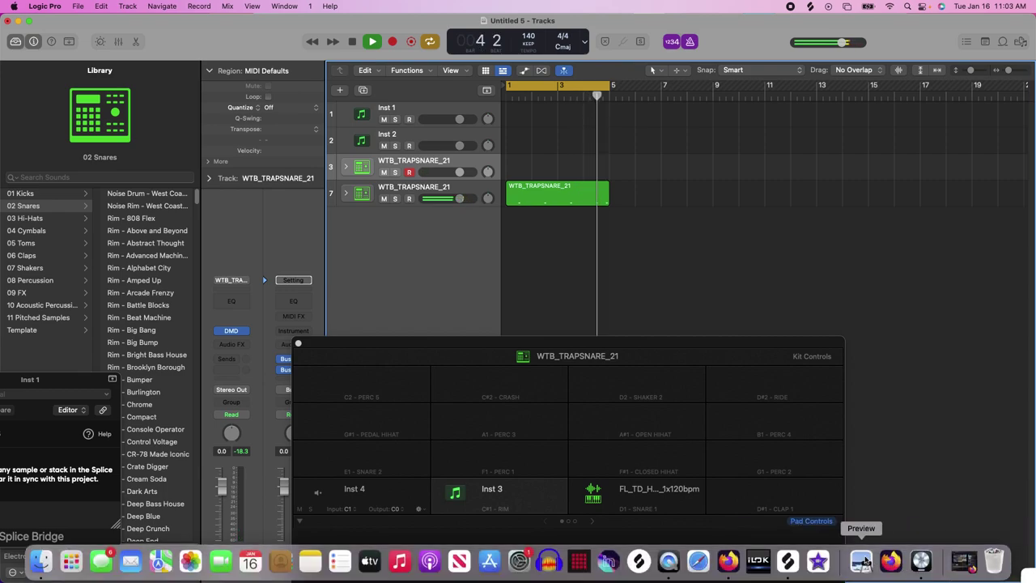
{"action": "left_click", "coordinate": [789, 561]}
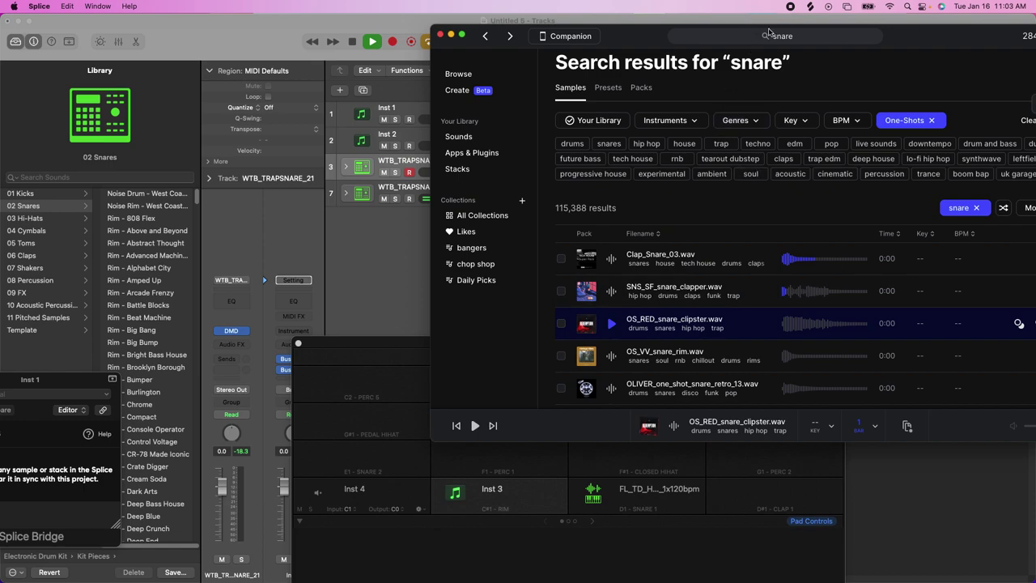
{"action": "left_click", "coordinate": [486, 36]}
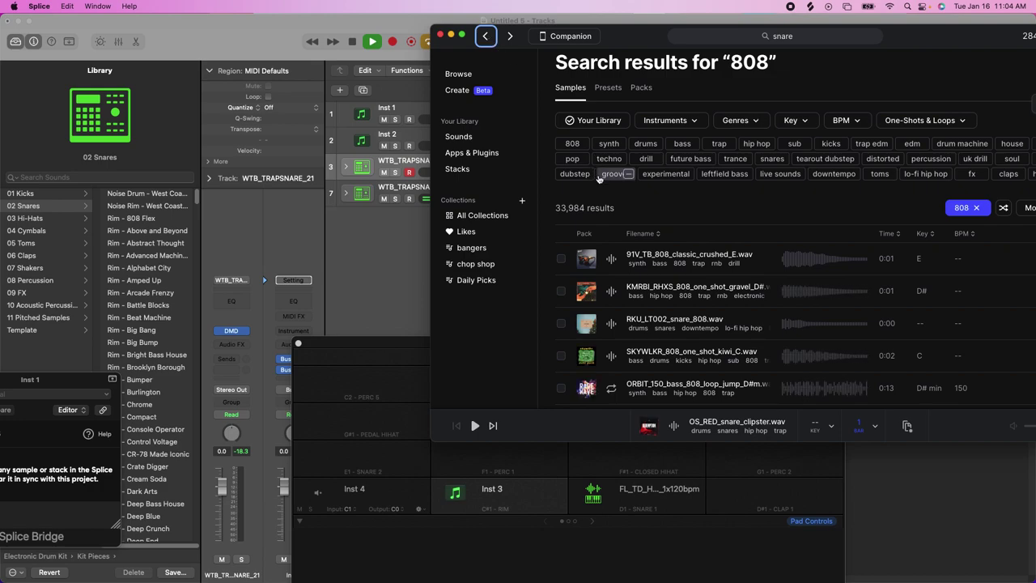
{"action": "left_click", "coordinate": [611, 258]}
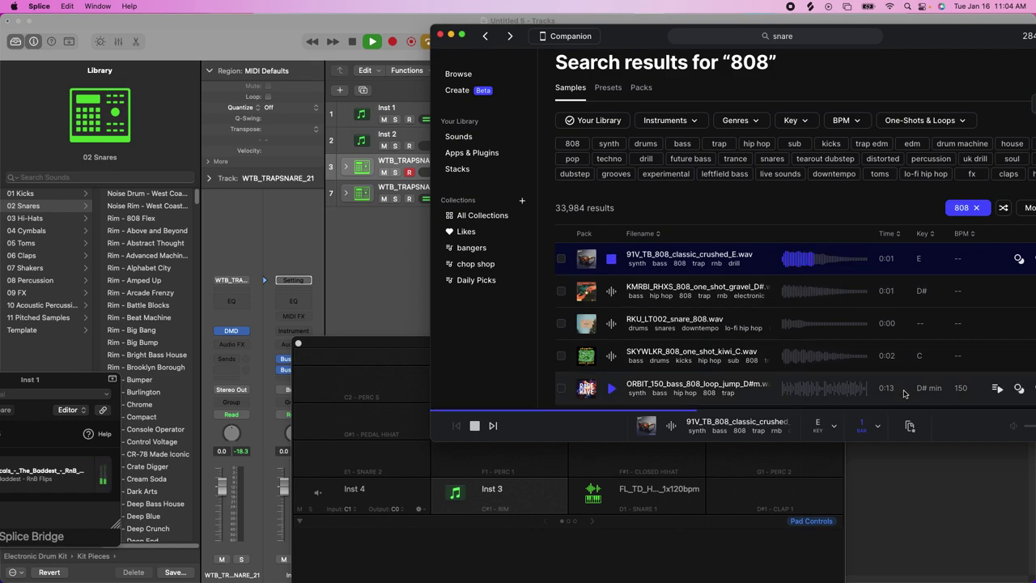
{"action": "left_click_drag", "start_coordinate": [671, 426], "coordinate": [371, 499]}
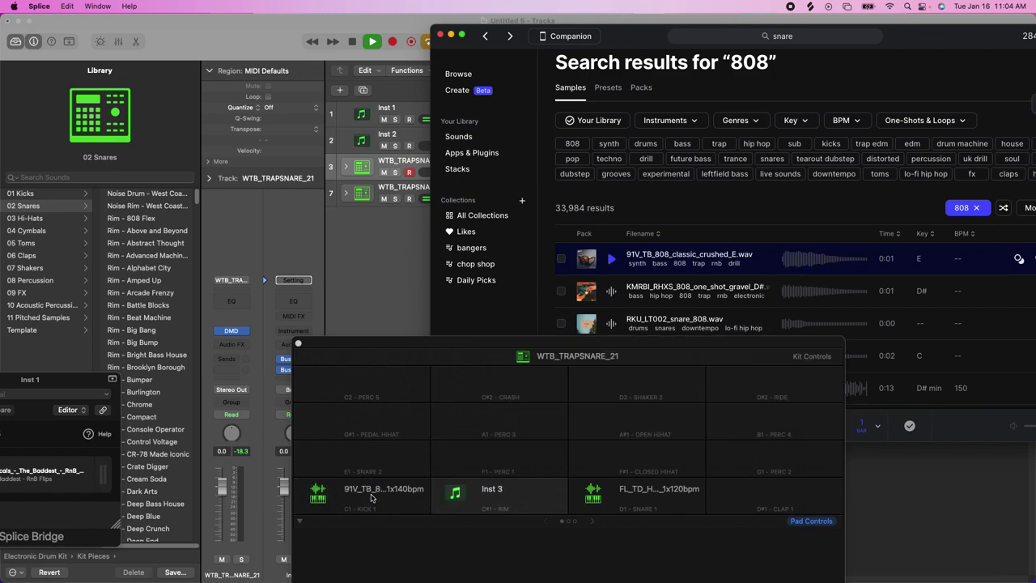
Step: Audition the 808 sample on the C1 Kick 1 pad repeatedly while the drum pattern plays
{"action": "left_click", "coordinate": [371, 498]}
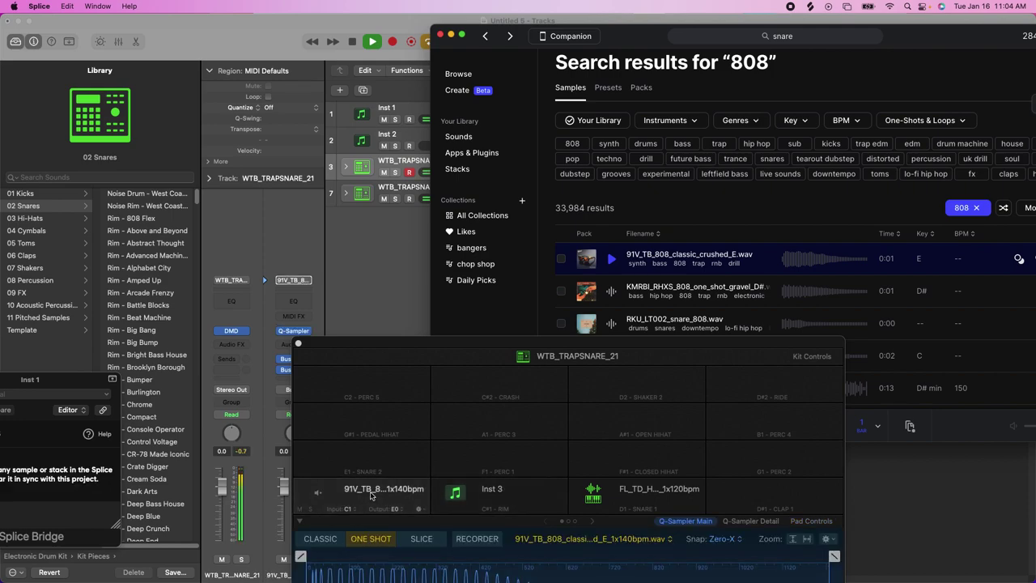
{"action": "left_click", "coordinate": [372, 495]}
{"action": "left_click", "coordinate": [372, 496]}
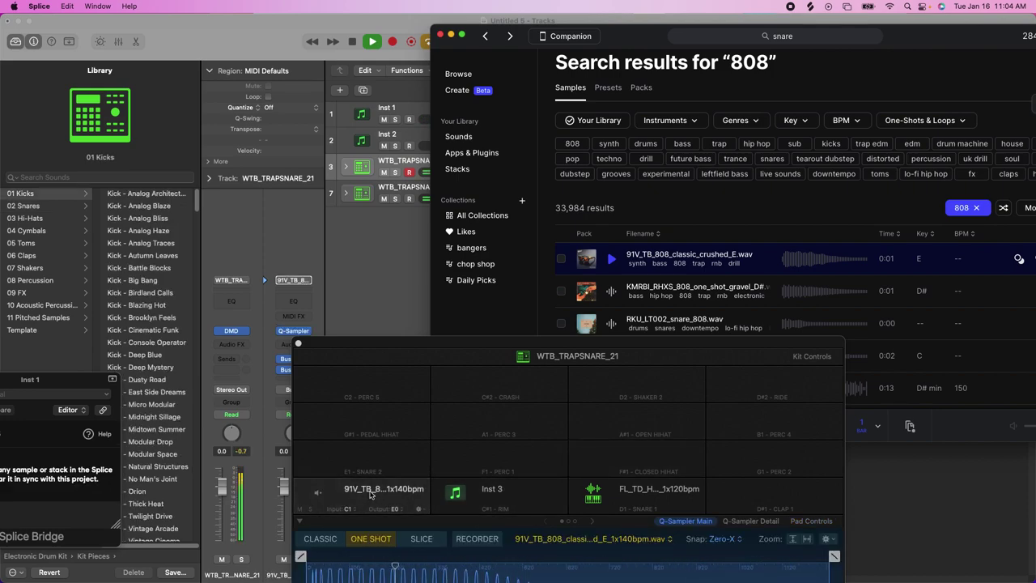
{"action": "left_click", "coordinate": [371, 495]}
{"action": "left_click", "coordinate": [372, 495]}
{"action": "left_click", "coordinate": [372, 495]}
{"action": "left_click", "coordinate": [371, 493]}
{"action": "left_click", "coordinate": [372, 494]}
{"action": "left_click", "coordinate": [372, 494]}
{"action": "left_click", "coordinate": [371, 493]}
{"action": "left_click", "coordinate": [372, 494]}
{"action": "left_click", "coordinate": [372, 494]}
{"action": "left_click", "coordinate": [319, 493]}
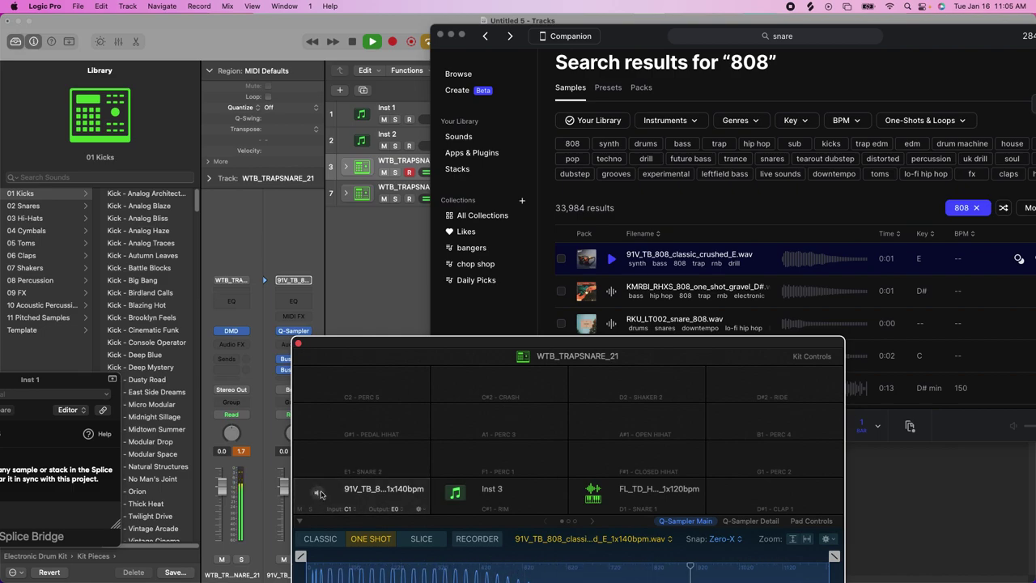
Step: View the C1 Kick 1 pad's options, dismiss them, and close Drum Machine Designer
{"action": "left_click", "coordinate": [423, 512]}
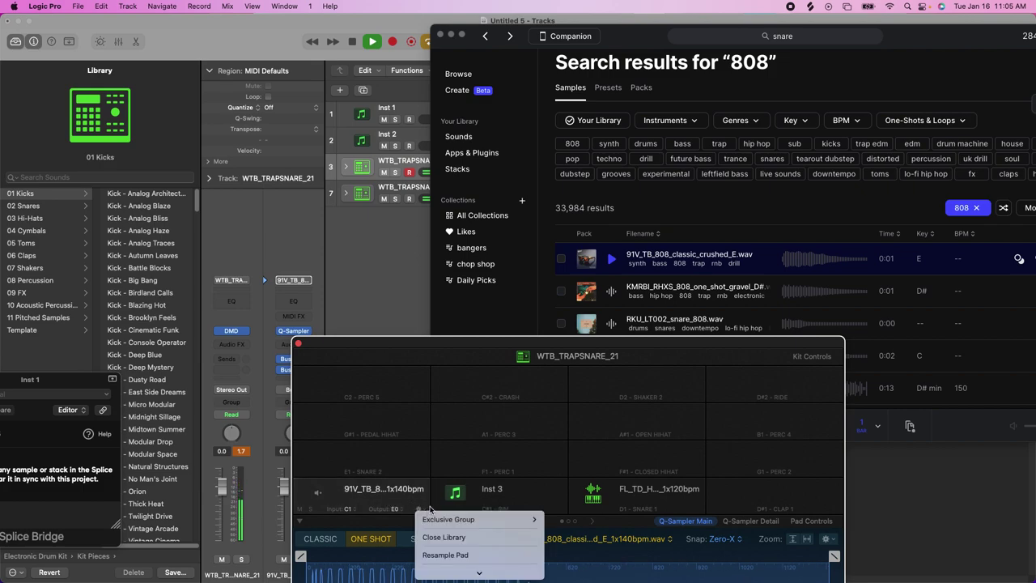
{"action": "mouse_move", "coordinate": [478, 573]}
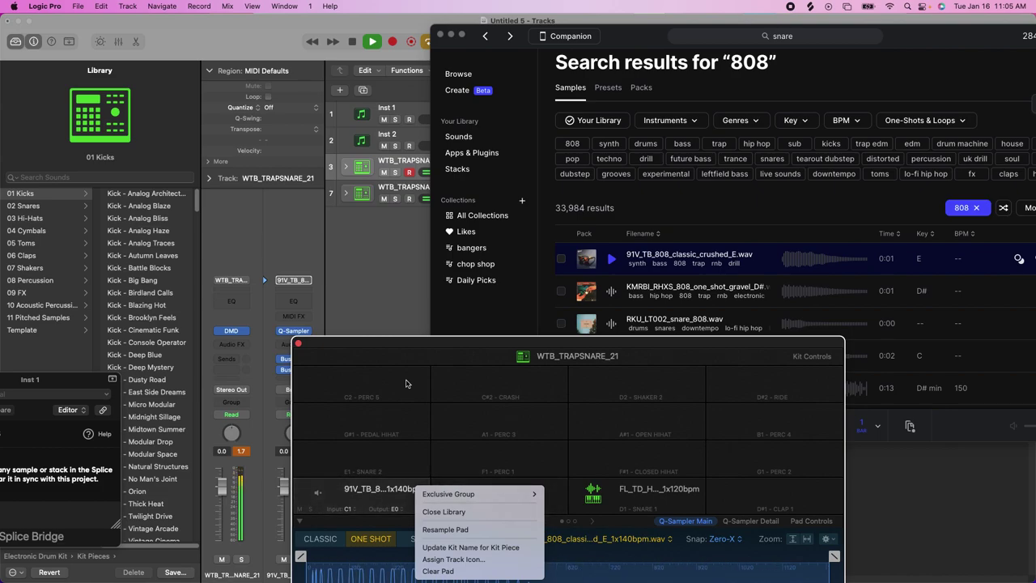
{"action": "left_click_drag", "start_coordinate": [412, 348], "coordinate": [382, 49]}
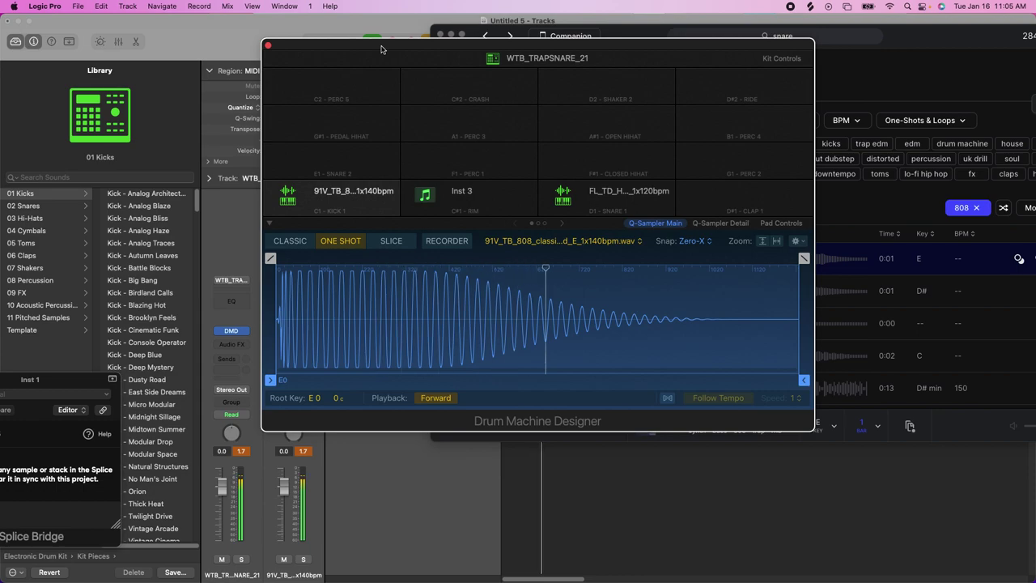
{"action": "left_click", "coordinate": [268, 46]}
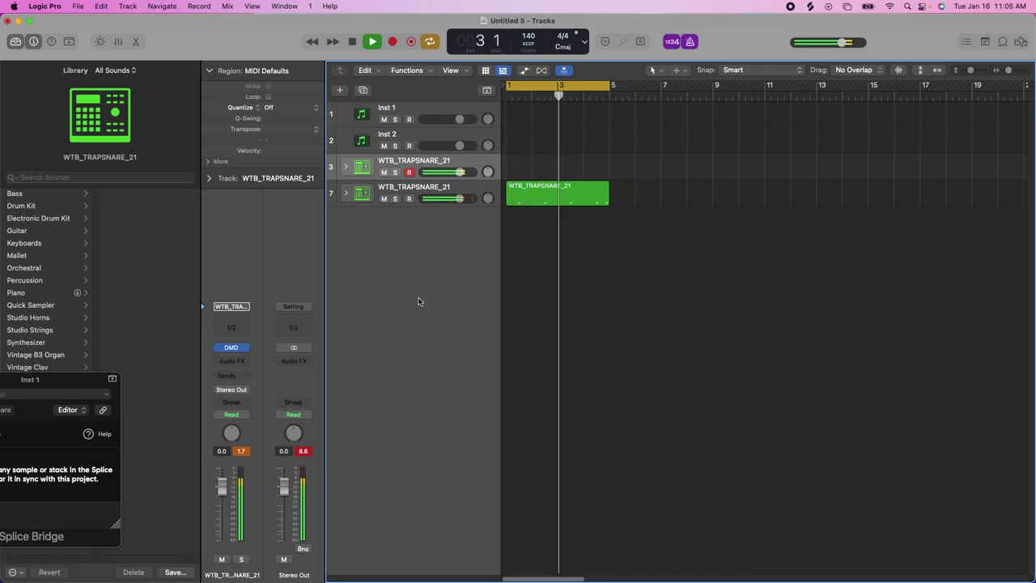
Step: Stop playback and record a drum pattern across the four-bar cycle on WTB_TRAPSNARE_21 track 3
{"action": "left_click_drag", "start_coordinate": [487, 171], "coordinate": [486, 172]}
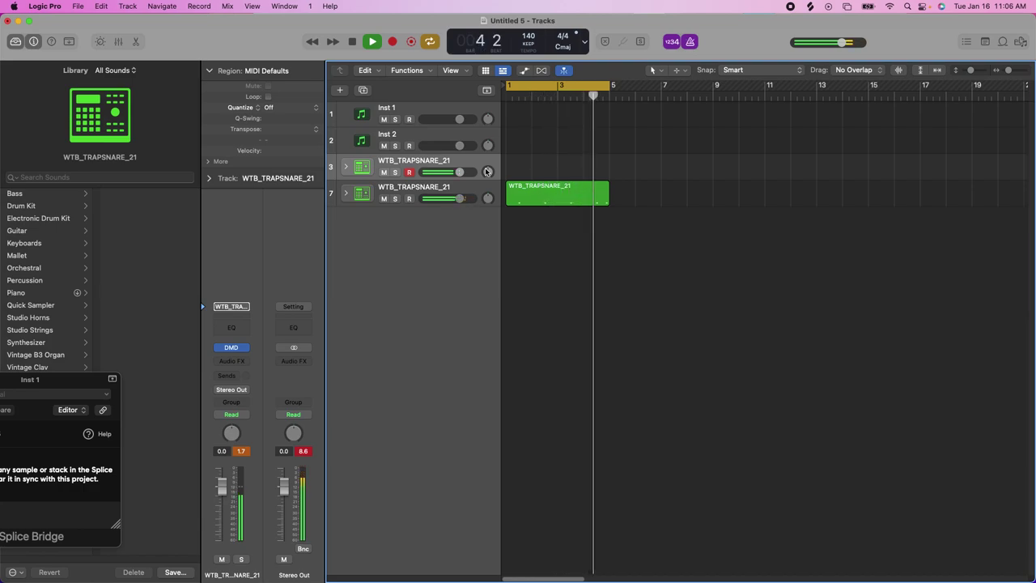
{"action": "key", "text": "space"}
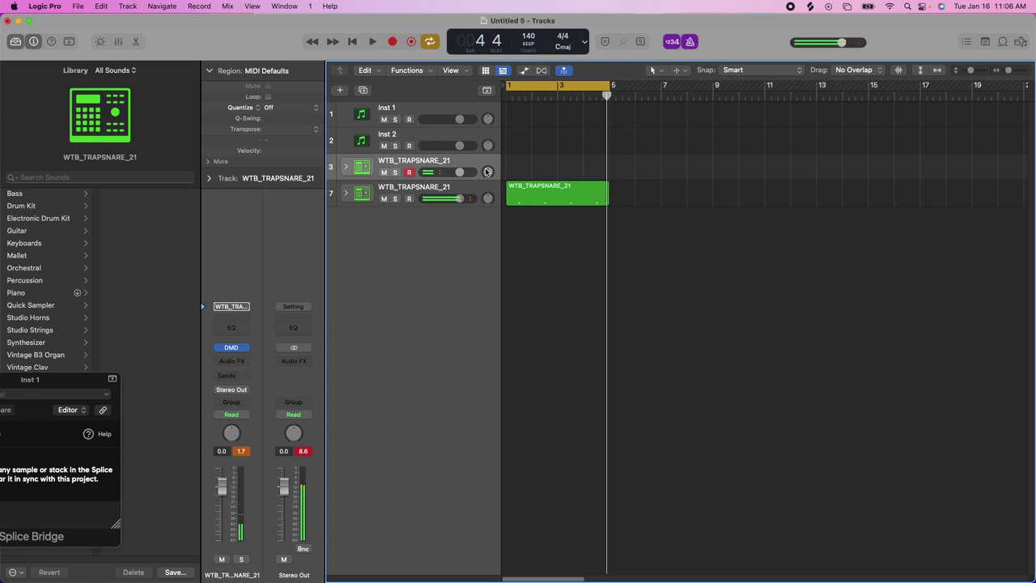
{"action": "key", "text": "r"}
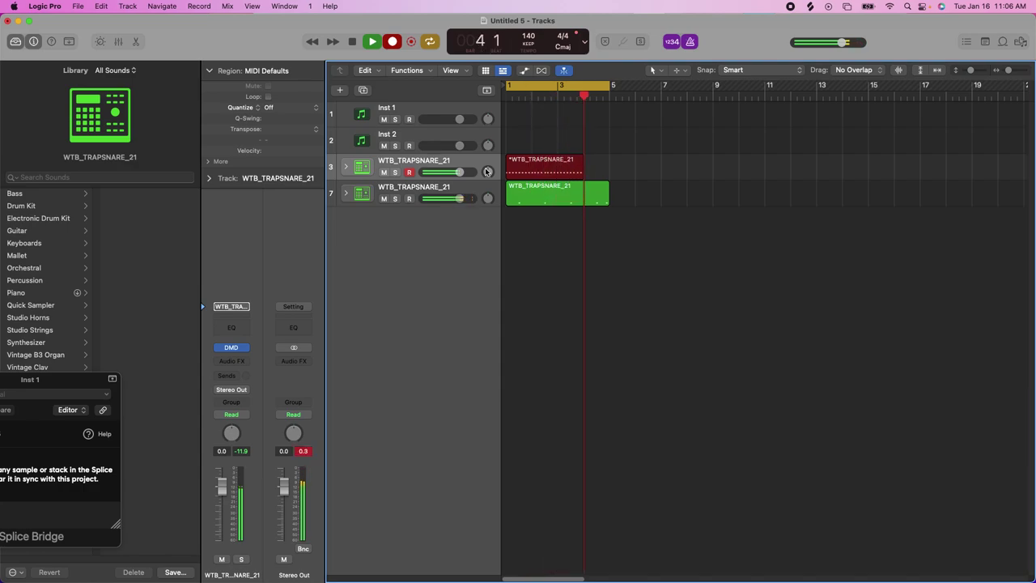
{"action": "key", "text": "space"}
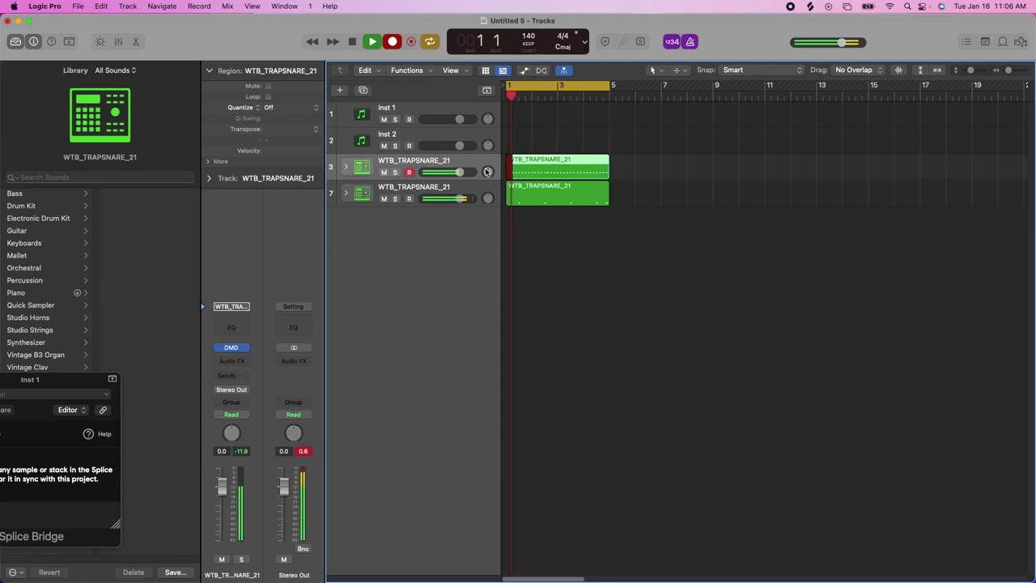
{"action": "key", "text": "space"}
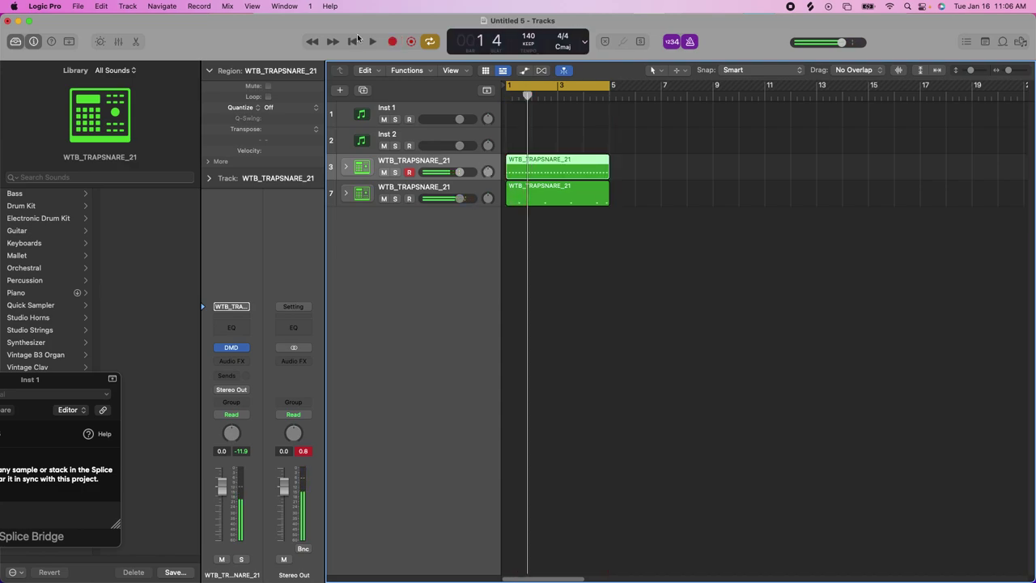
Step: Quantize the newly recorded region on track 3 to 1/16 Note and play it back
{"action": "left_click", "coordinate": [270, 108]}
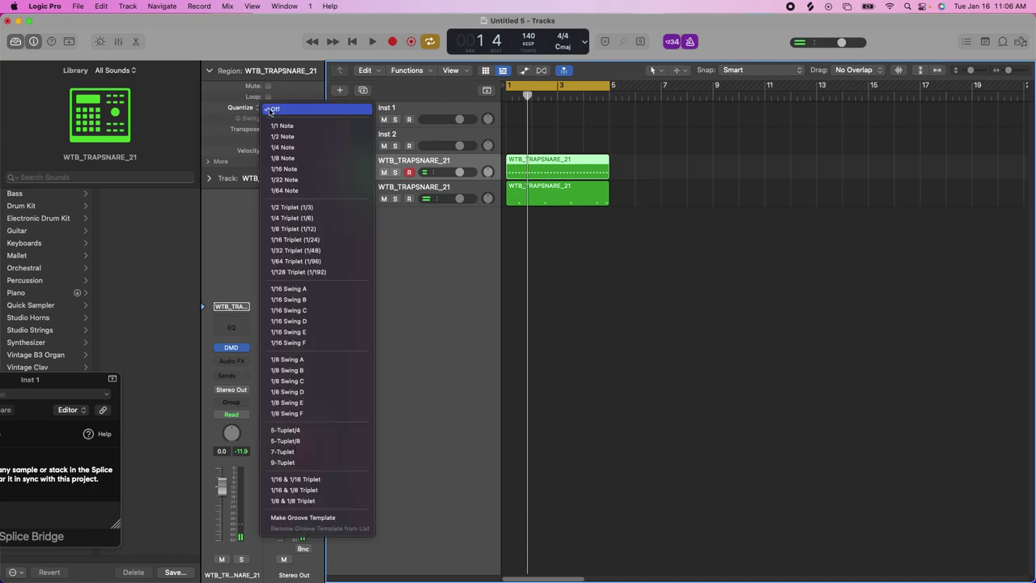
{"action": "left_click", "coordinate": [293, 170]}
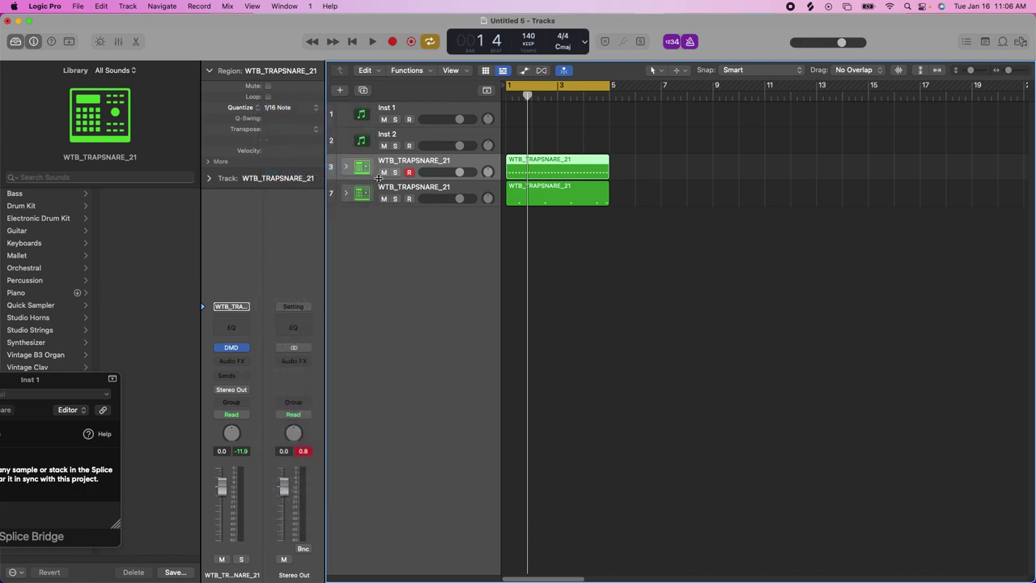
{"action": "key", "text": "space"}
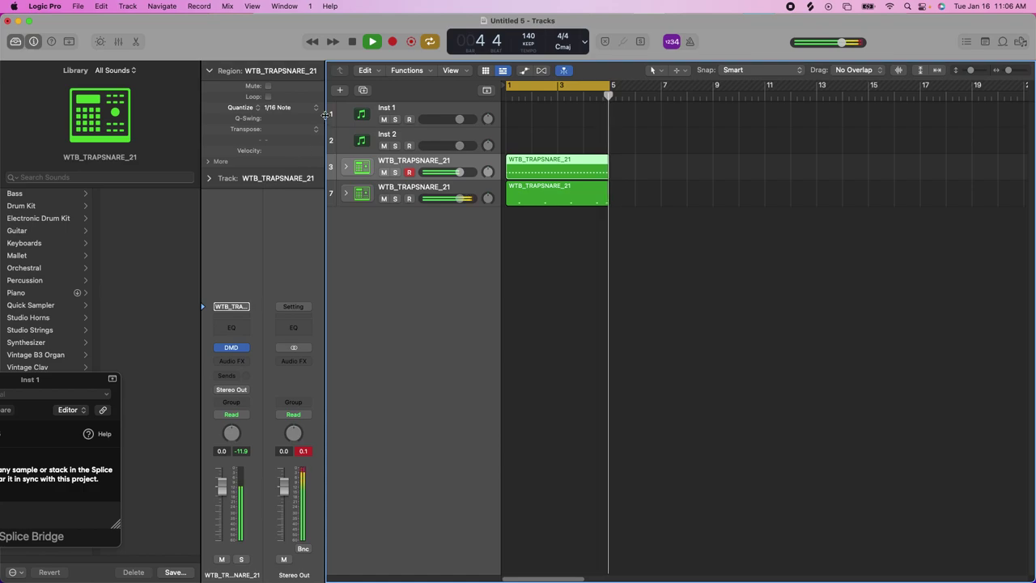
Step: Duplicate WTB_TRAPSNARE_21 track 3, arm the copy for recording and place it above the other two WTB_TRAPSNARE_21 tracks
{"action": "left_click", "coordinate": [340, 91]}
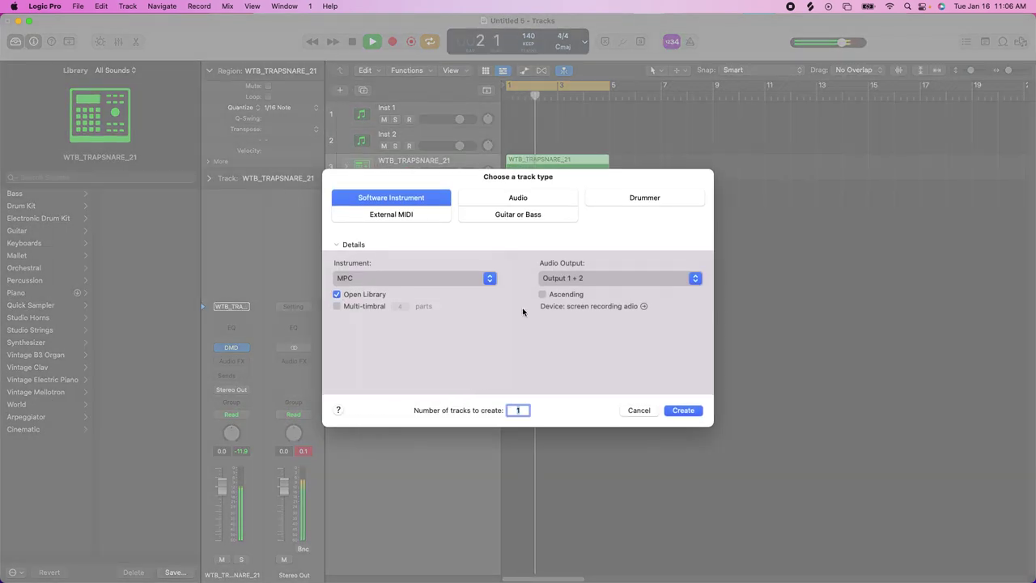
{"action": "left_click", "coordinate": [637, 409]}
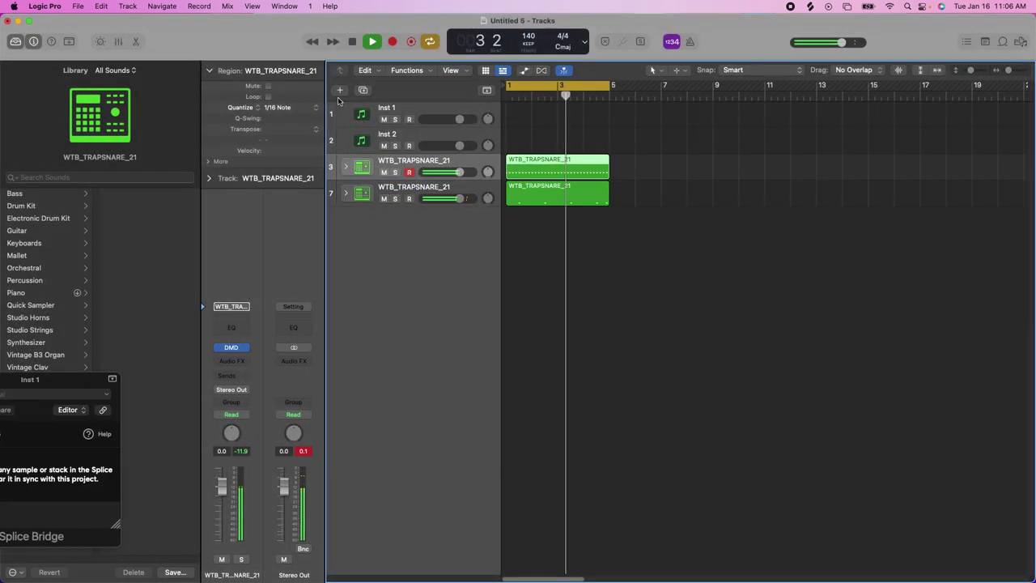
{"action": "left_click", "coordinate": [362, 91]}
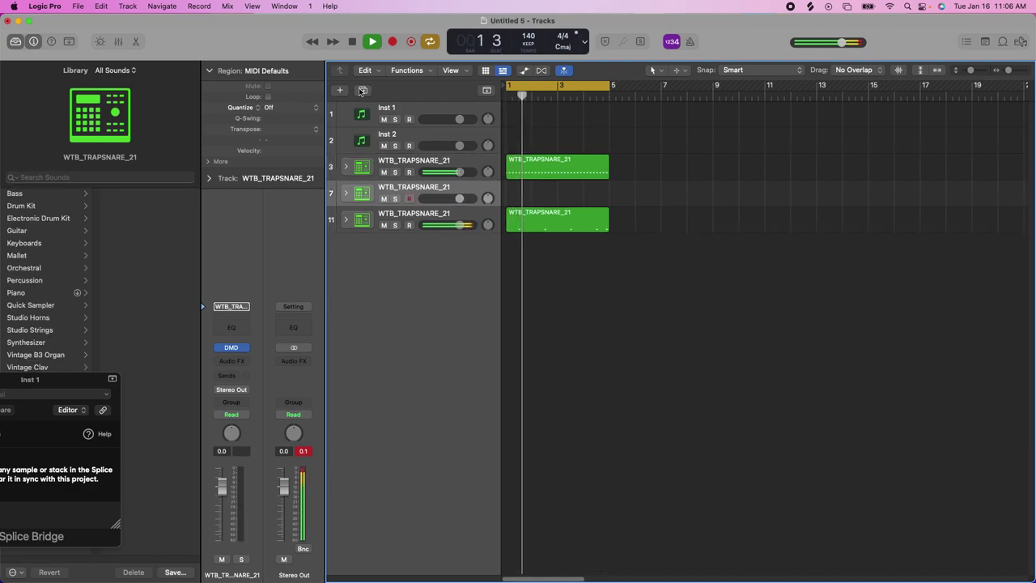
{"action": "left_click_drag", "start_coordinate": [432, 190], "coordinate": [429, 262]}
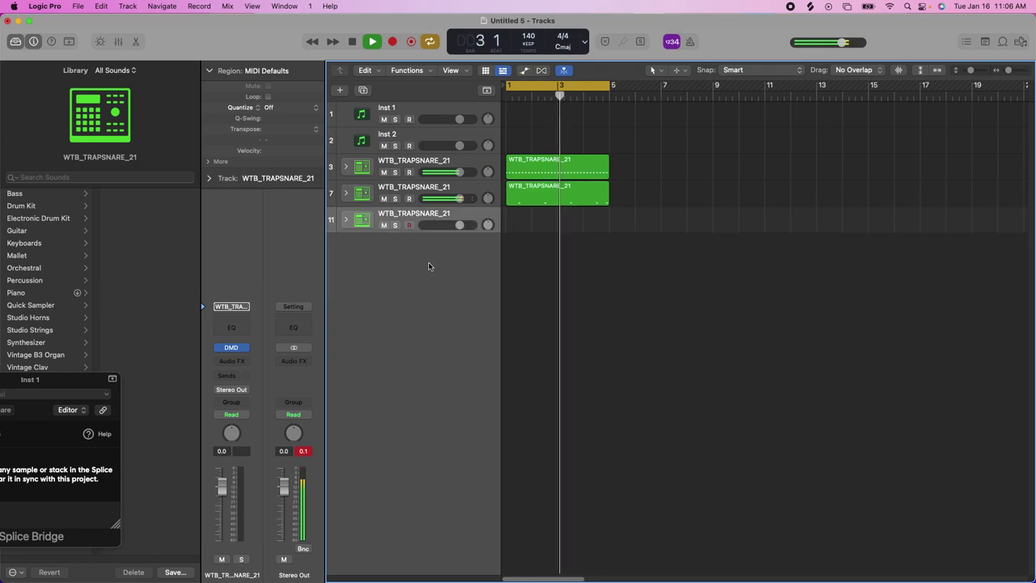
{"action": "left_click", "coordinate": [409, 225]}
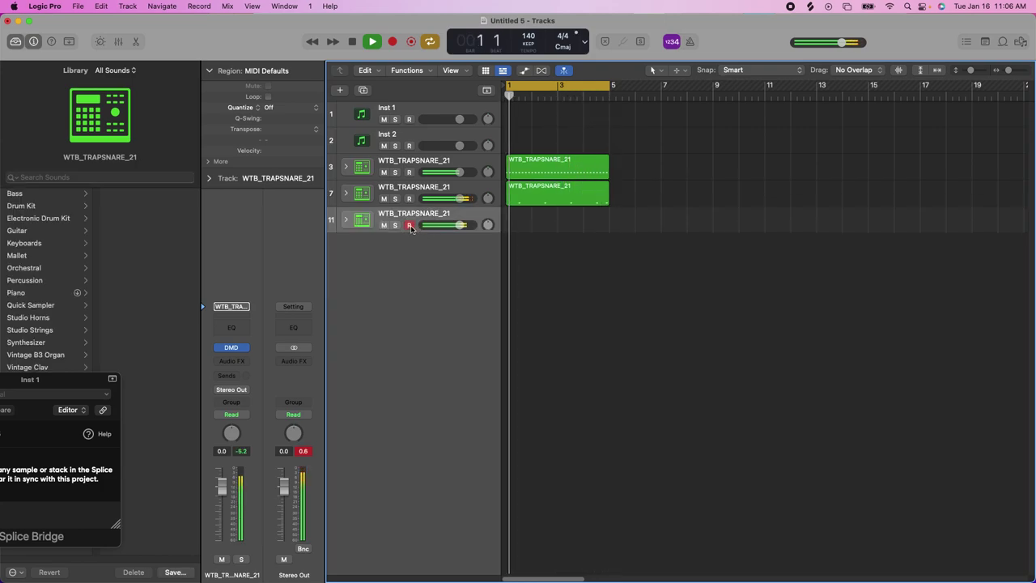
{"action": "left_click_drag", "start_coordinate": [411, 228], "coordinate": [410, 160]}
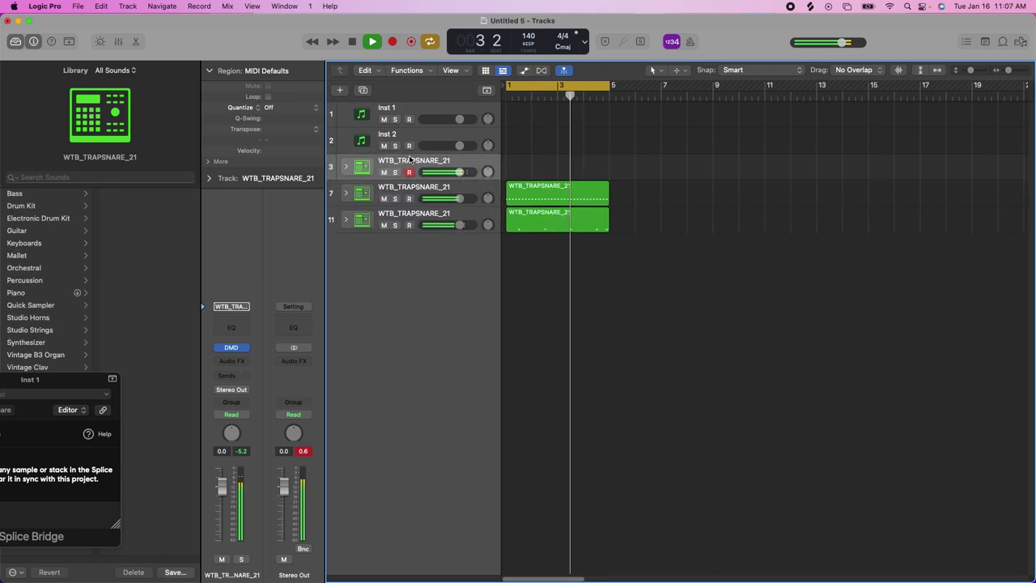
Step: Record a pattern on the duplicated WTB_TRAPSNARE_21 track over the four-bar cycle, and overdub extra notes at its start
{"action": "key", "text": "space"}
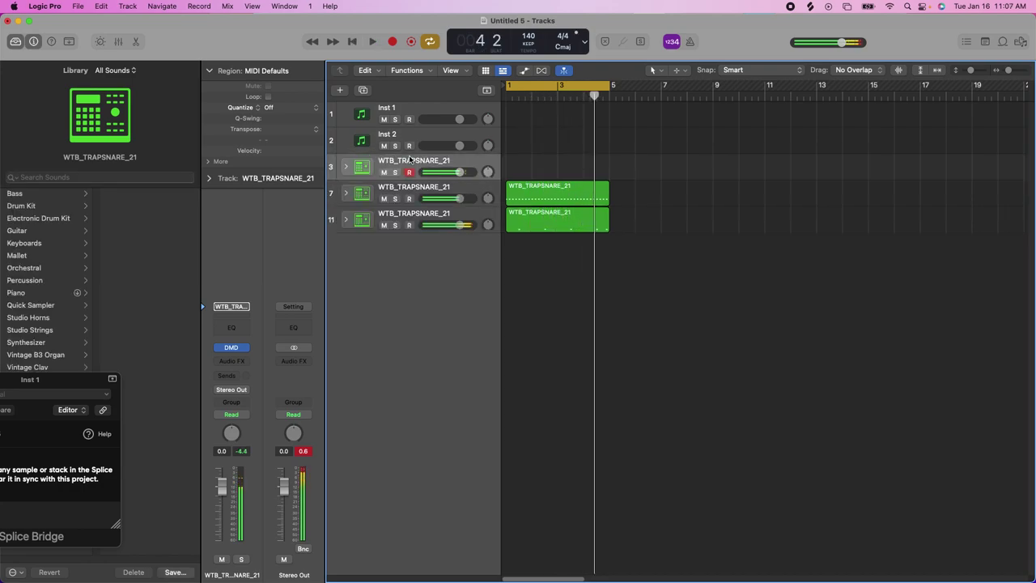
{"action": "key", "text": "r"}
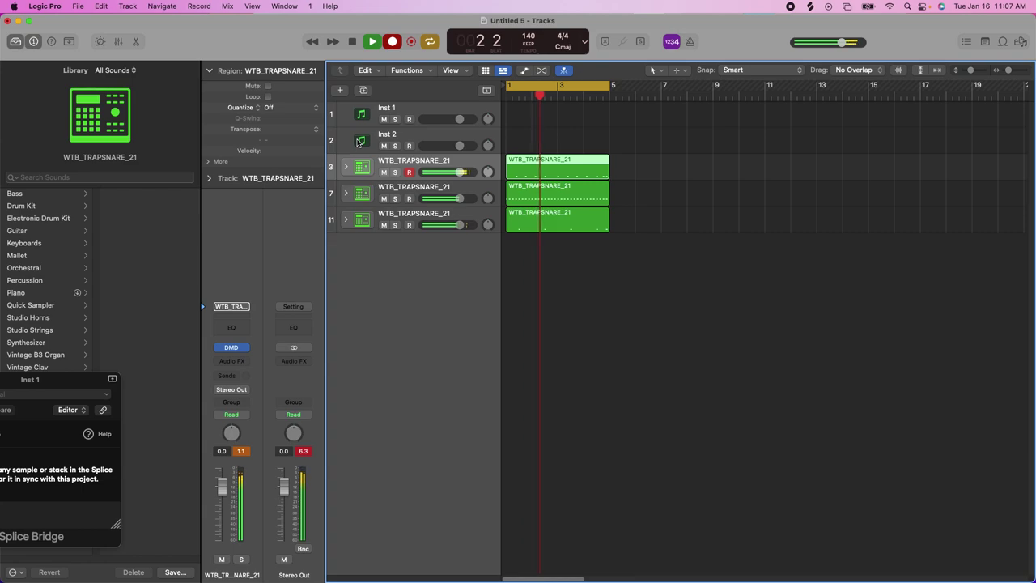
{"action": "key", "text": "space"}
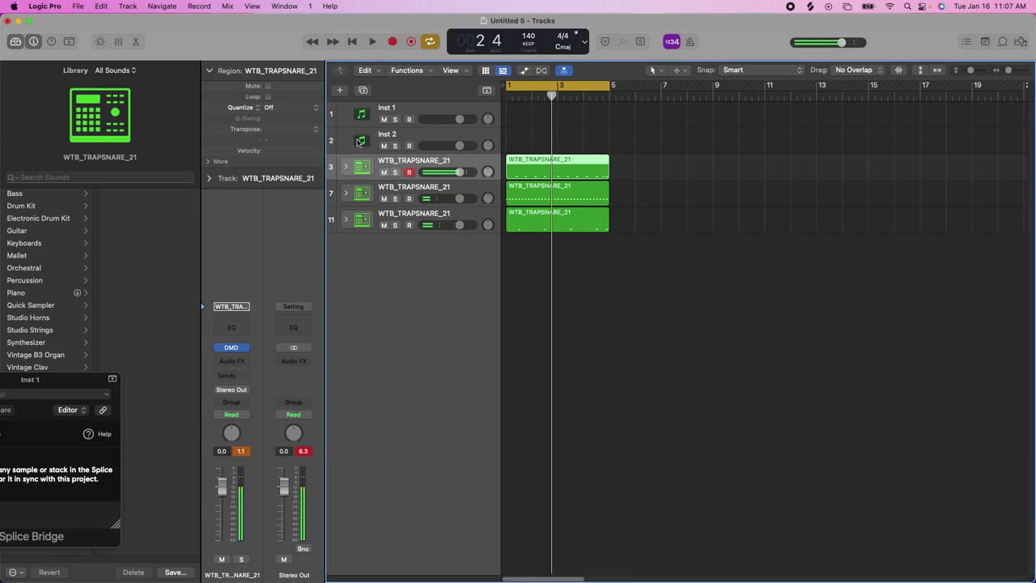
{"action": "key", "text": "r"}
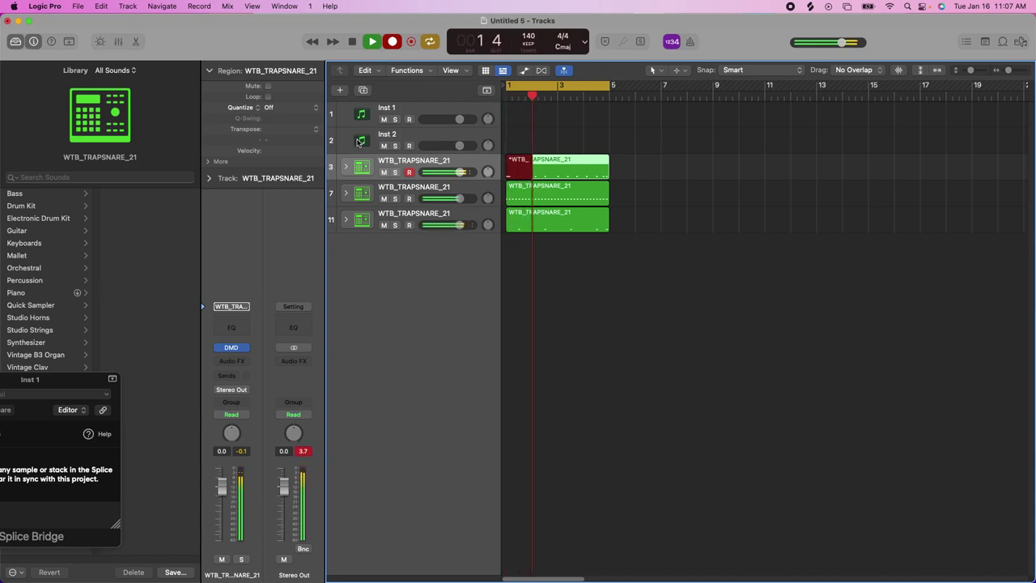
{"action": "key", "text": "space"}
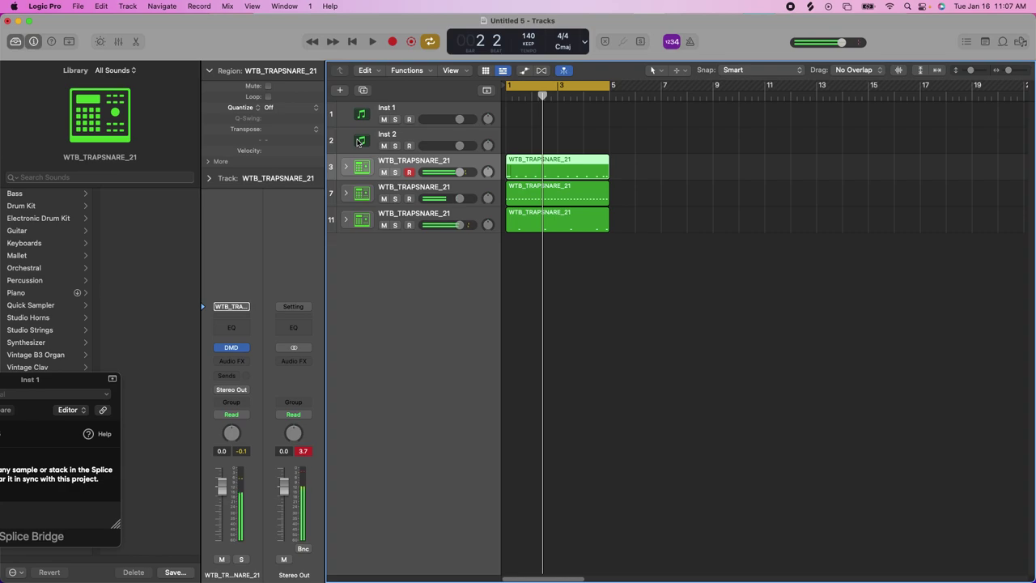
Step: Quantize the recorded region on the duplicated track to 1/16 Note and play back the layered pattern
{"action": "left_click", "coordinate": [271, 107]}
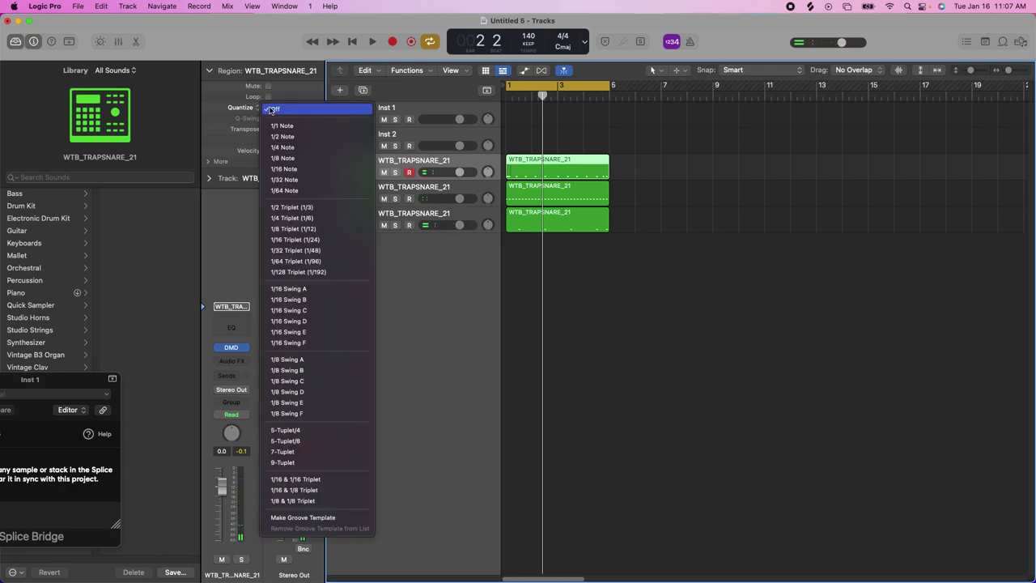
{"action": "left_click", "coordinate": [303, 170]}
{"action": "key", "text": "Return"}
{"action": "key", "text": "space"}
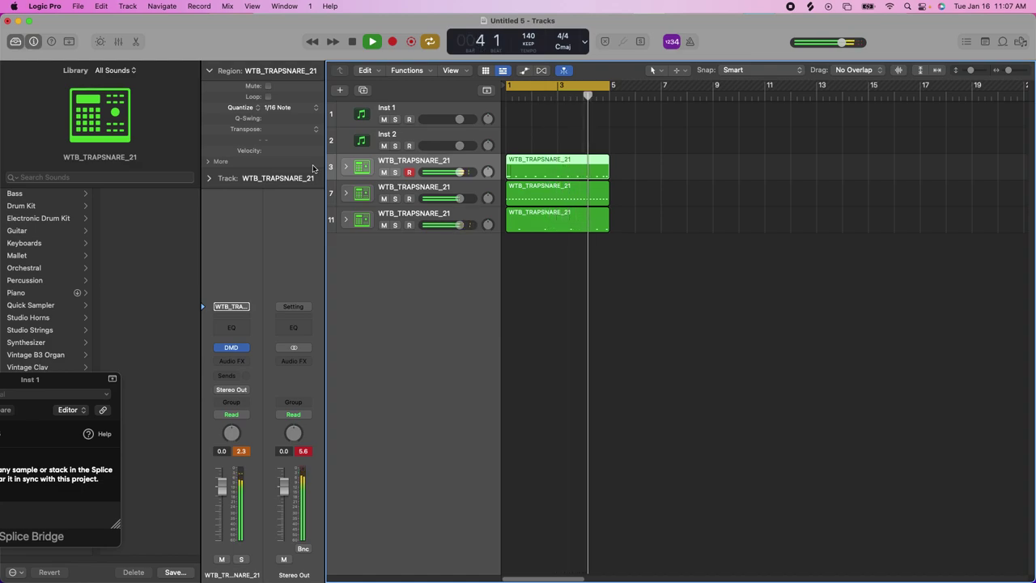
{"action": "key", "text": "space"}
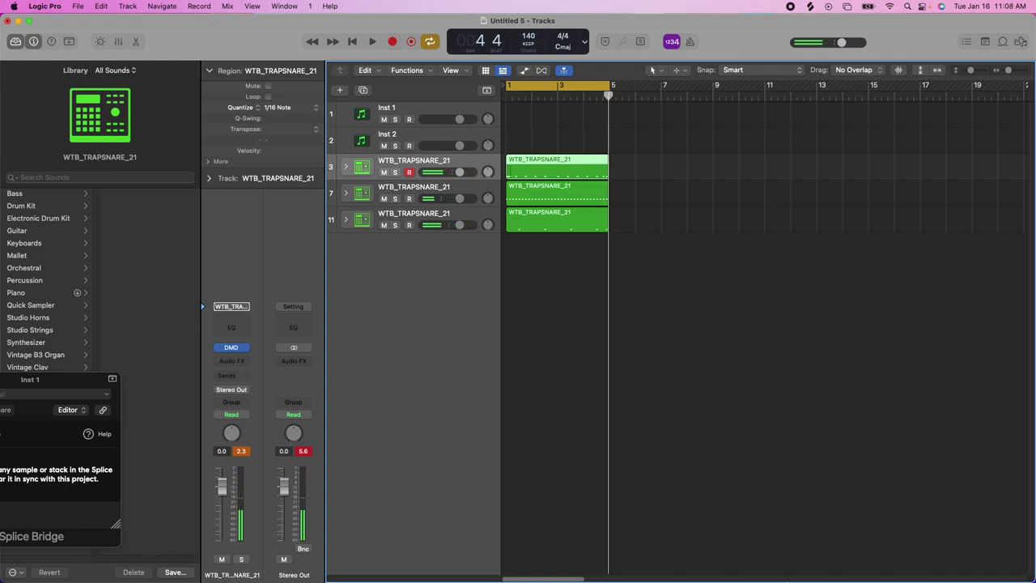
Step: Switch to Splice and narrow the 808 sample results to the drums instrument and the sub tag
{"action": "left_click", "coordinate": [787, 567]}
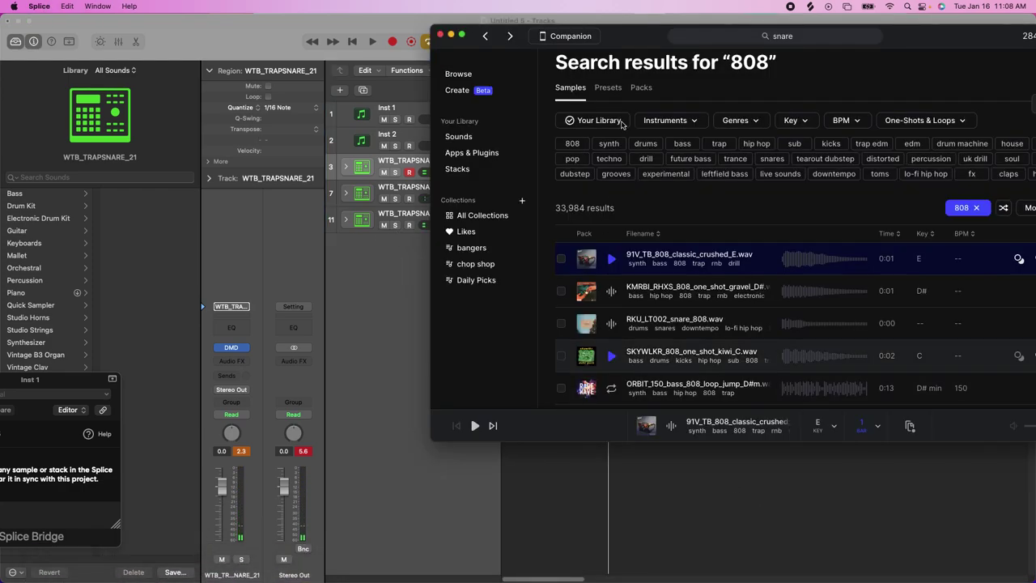
{"action": "left_click_drag", "start_coordinate": [644, 34], "coordinate": [404, 107]}
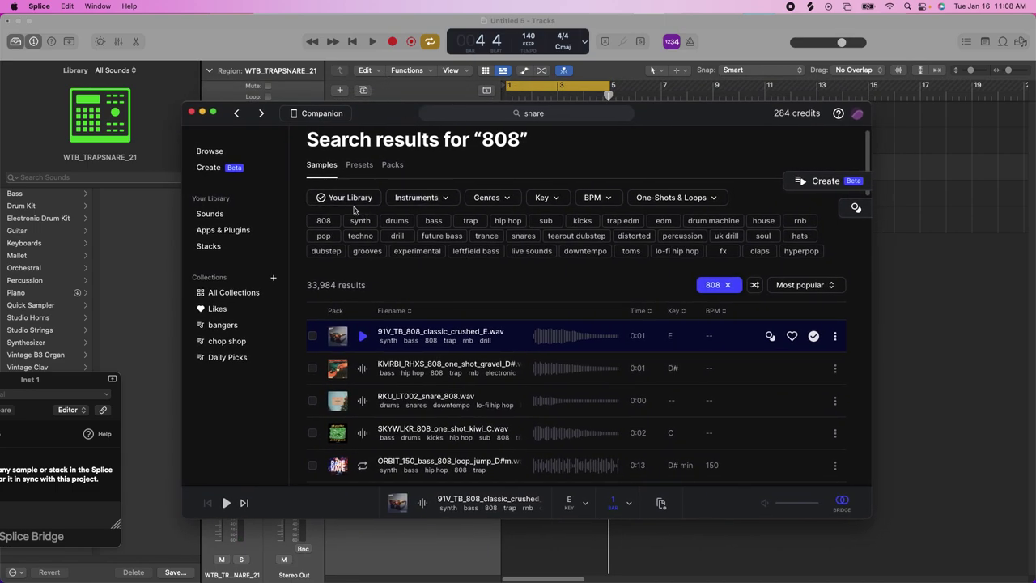
{"action": "left_click", "coordinate": [405, 200]}
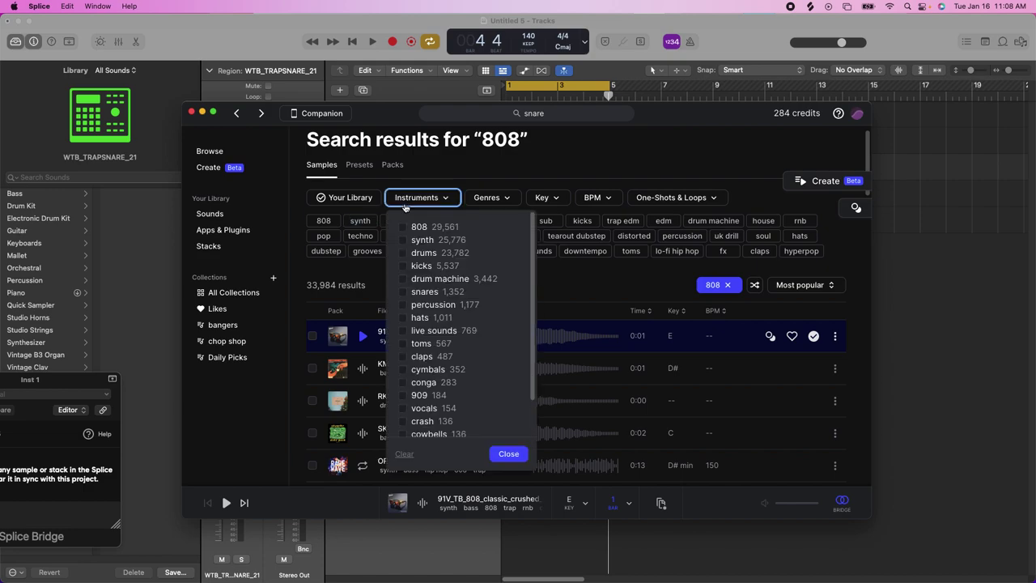
{"action": "left_click", "coordinate": [403, 254]}
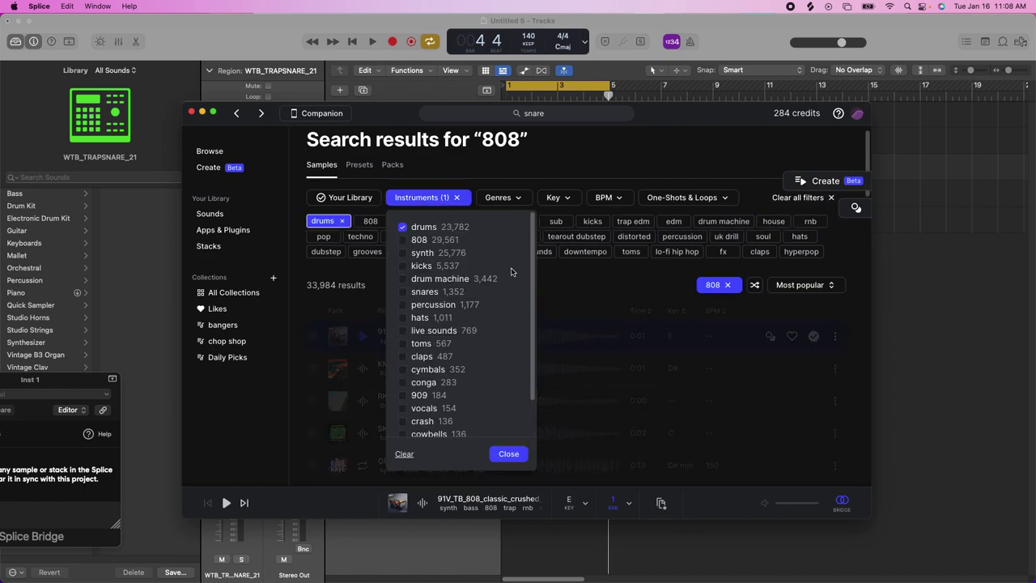
{"action": "left_click", "coordinate": [507, 453]}
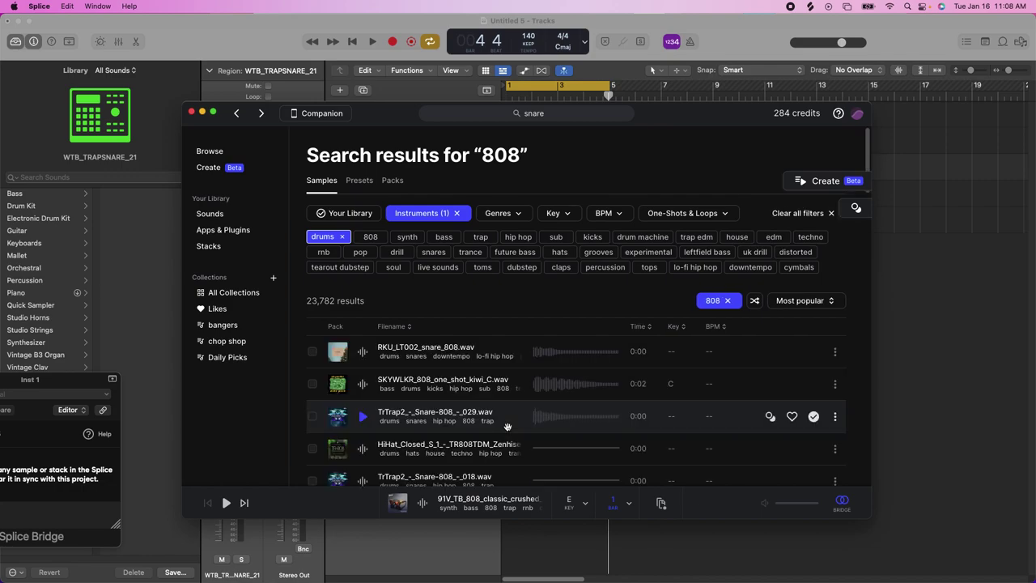
{"action": "left_click", "coordinate": [552, 237]}
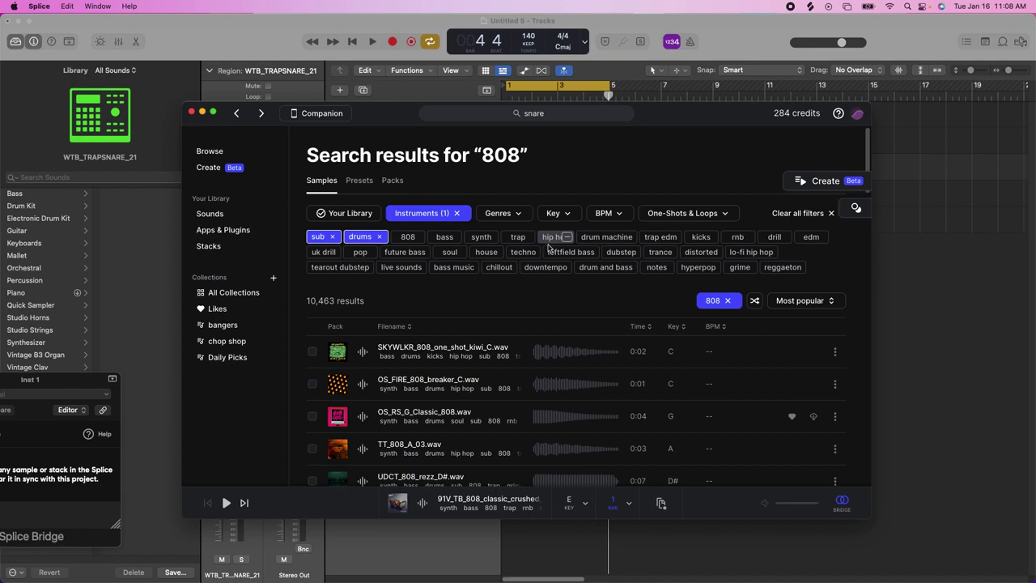
Step: Audition the filtered 808 one-shots, from SKYWLKR_808_one_shot_kiwi_C.wav down to the DECAP_DTKX_808_bubbly_long sample
{"action": "left_click", "coordinate": [363, 353]}
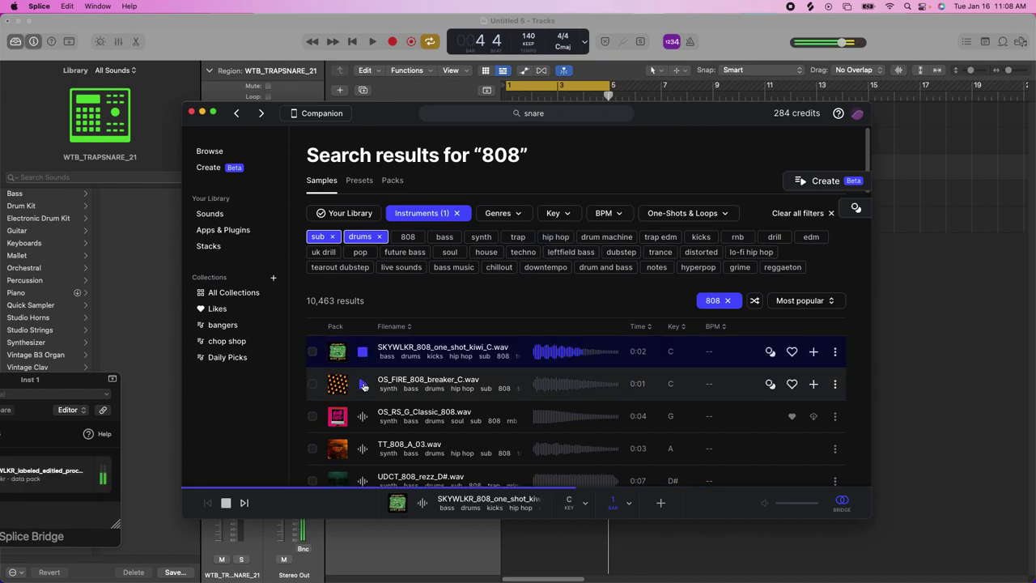
{"action": "left_click", "coordinate": [364, 385]}
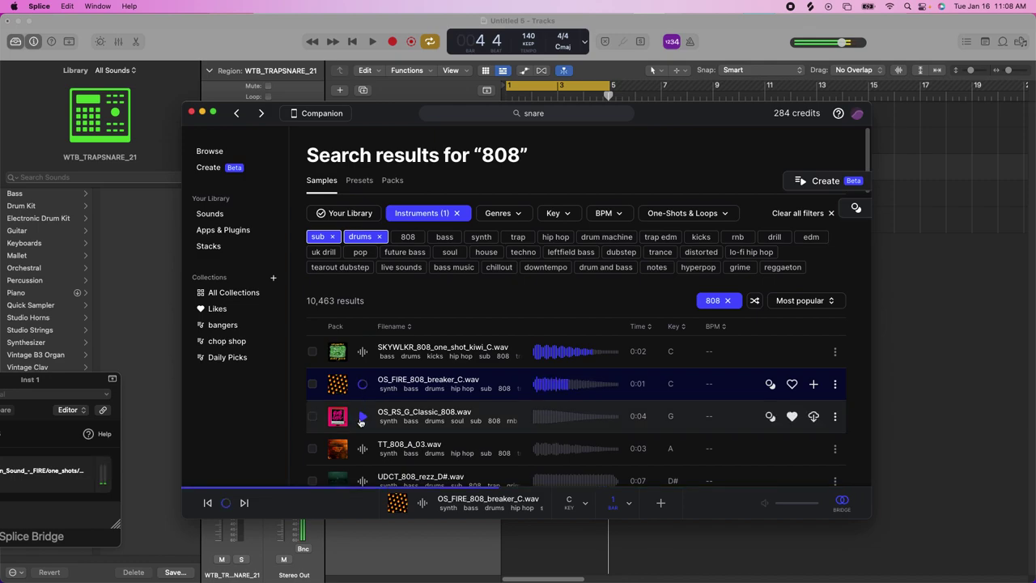
{"action": "left_click", "coordinate": [362, 417]}
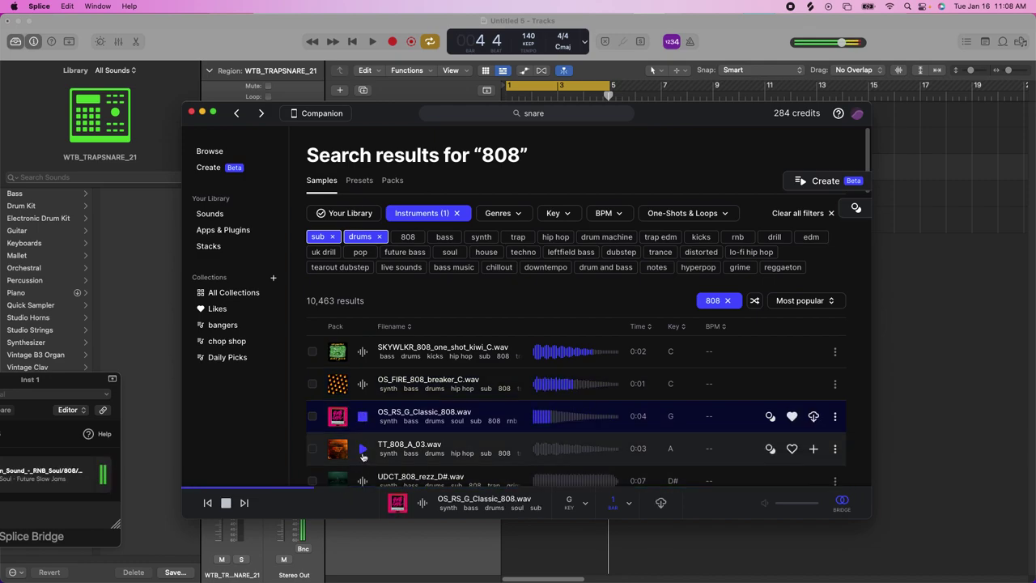
{"action": "left_click", "coordinate": [362, 450]}
{"action": "scroll", "coordinate": [362, 456], "scroll_direction": "down", "scroll_amount": 5}
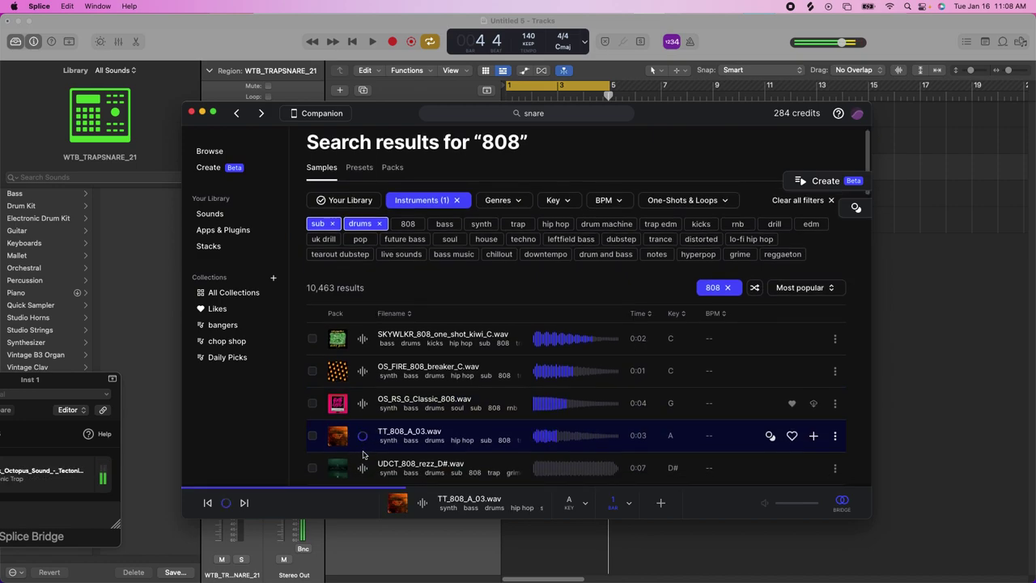
{"action": "scroll", "coordinate": [362, 456], "scroll_direction": "down", "scroll_amount": 3}
{"action": "left_click", "coordinate": [361, 335]}
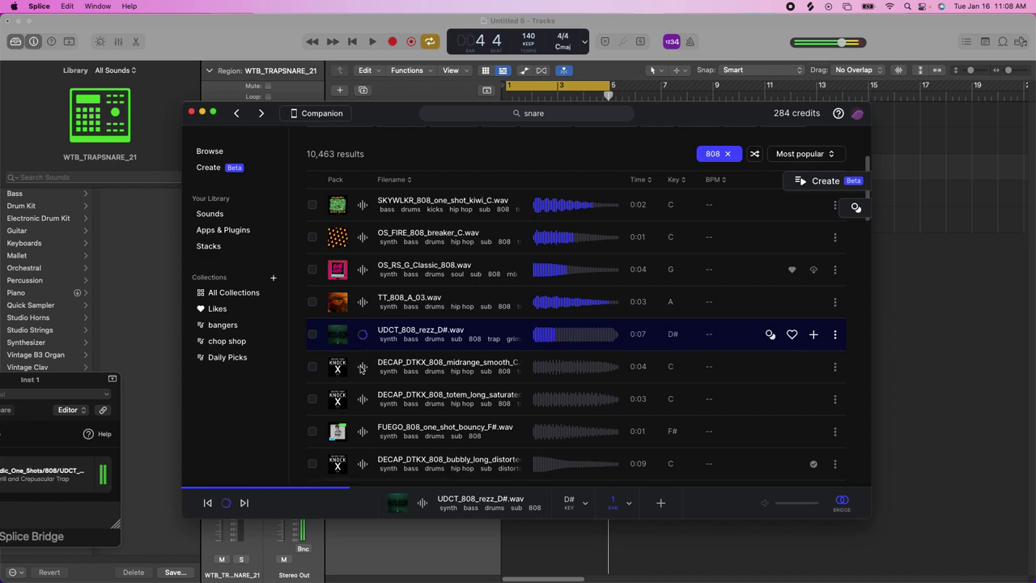
{"action": "left_click", "coordinate": [362, 367]}
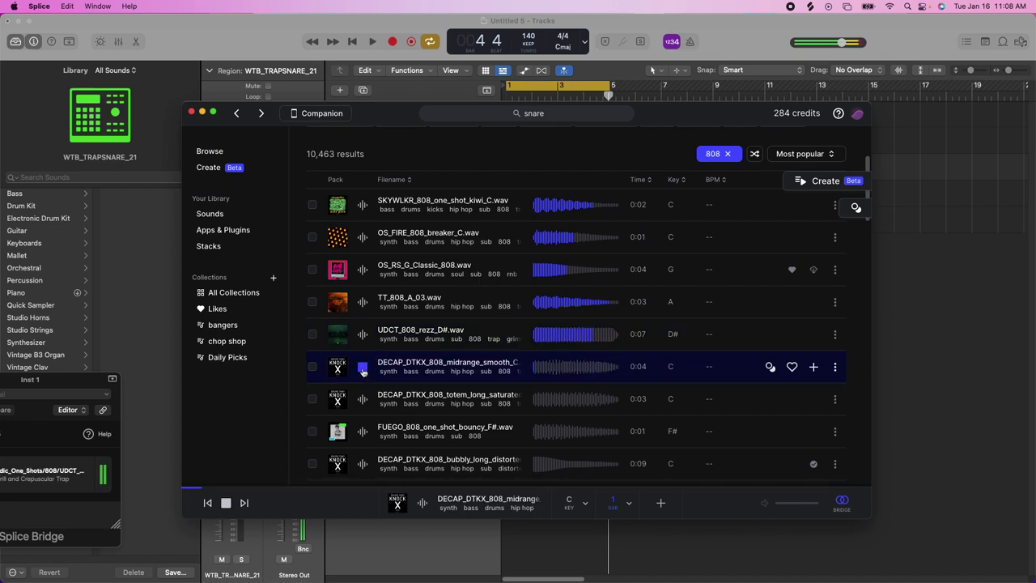
{"action": "left_click", "coordinate": [364, 401]}
{"action": "left_click", "coordinate": [364, 432]}
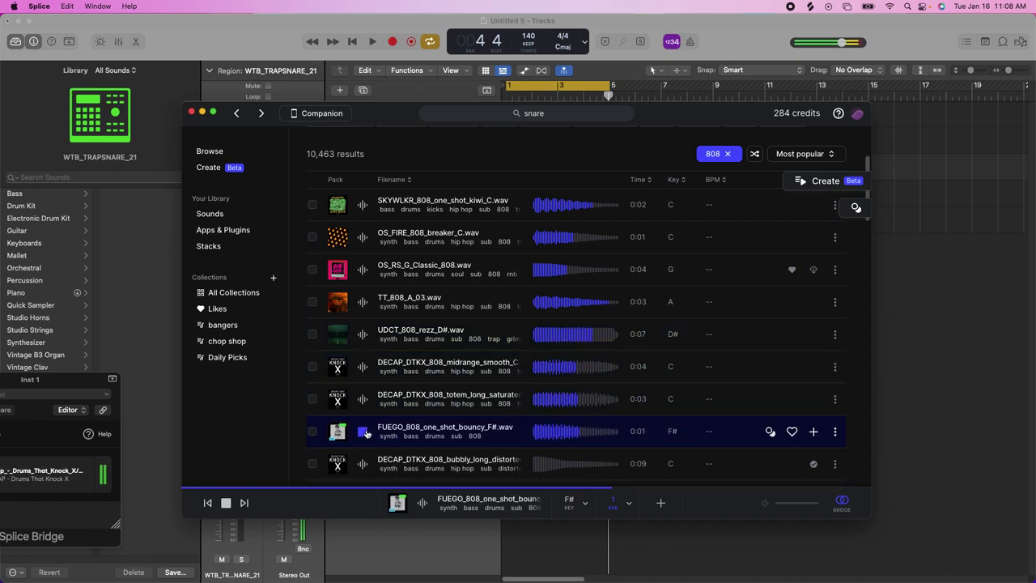
{"action": "left_click", "coordinate": [362, 467]}
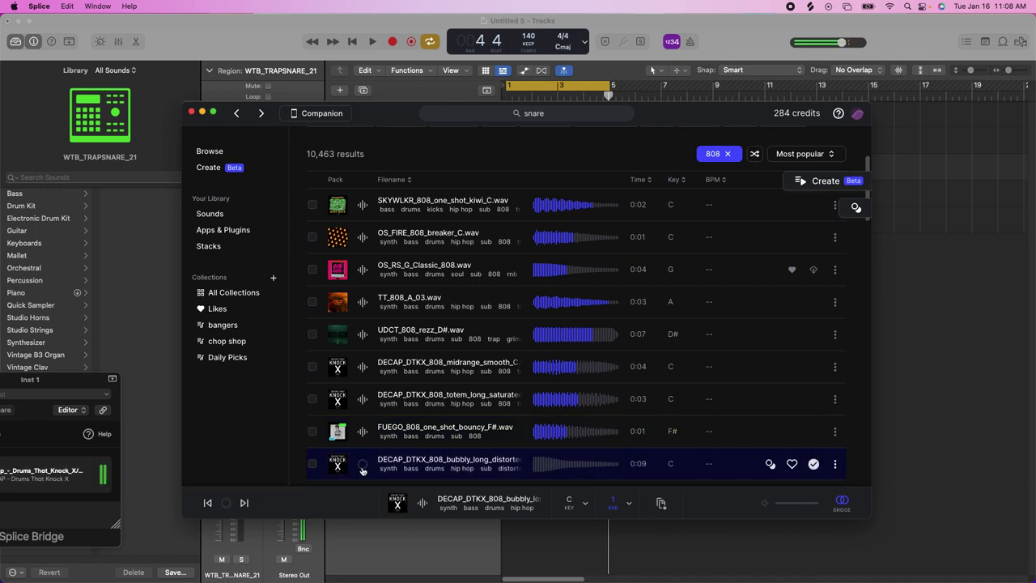
{"action": "scroll", "coordinate": [363, 429], "scroll_direction": "down", "scroll_amount": 5}
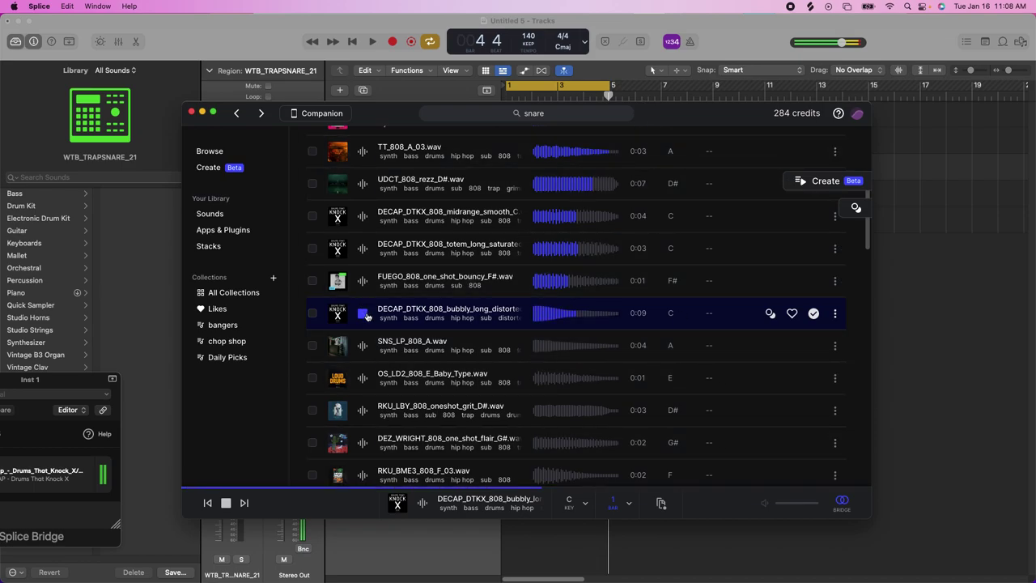
Step: Return to Logic Pro, duplicate WTB_TRAPSNARE_21 track 11, and open the copy's Drum Machine Designer
{"action": "left_click_drag", "start_coordinate": [607, 119], "coordinate": [974, 131]}
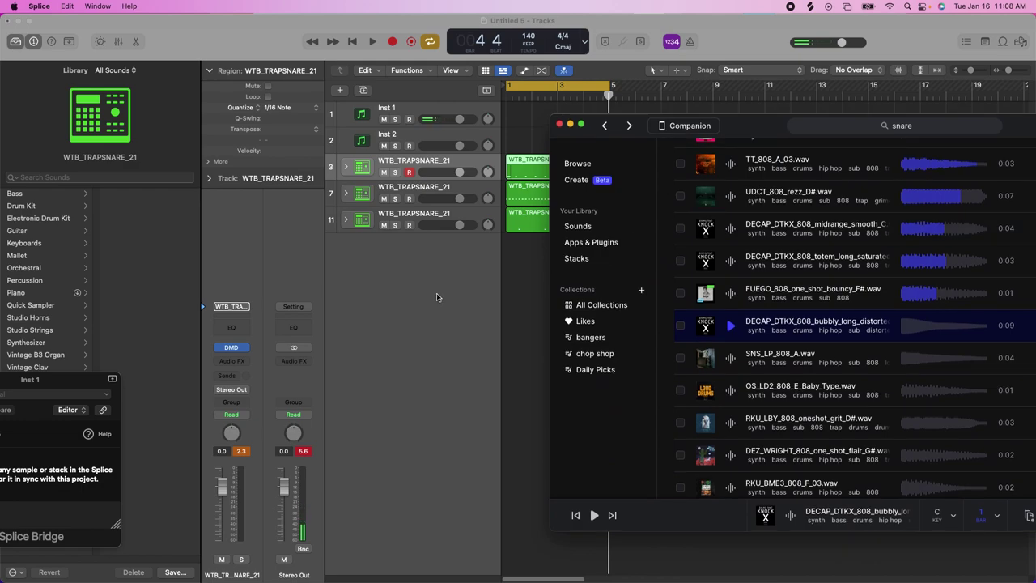
{"action": "left_click", "coordinate": [415, 249]}
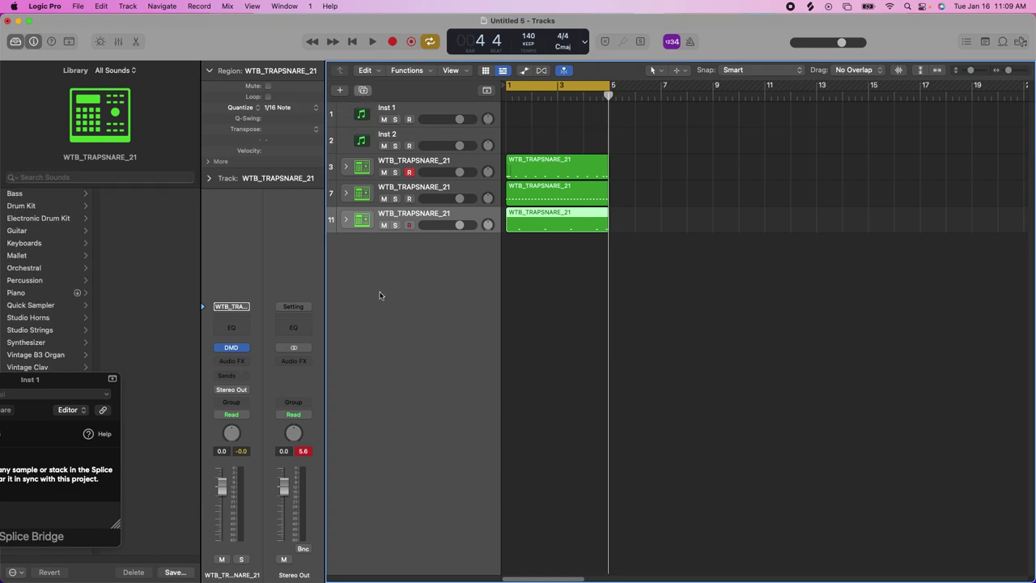
{"action": "key", "text": "super+d"}
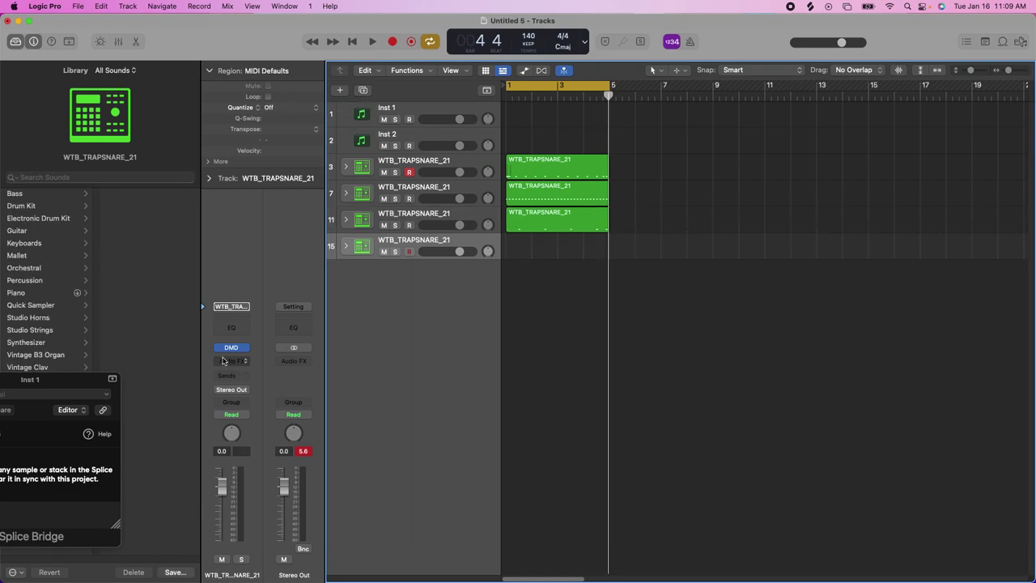
{"action": "left_click", "coordinate": [231, 348]}
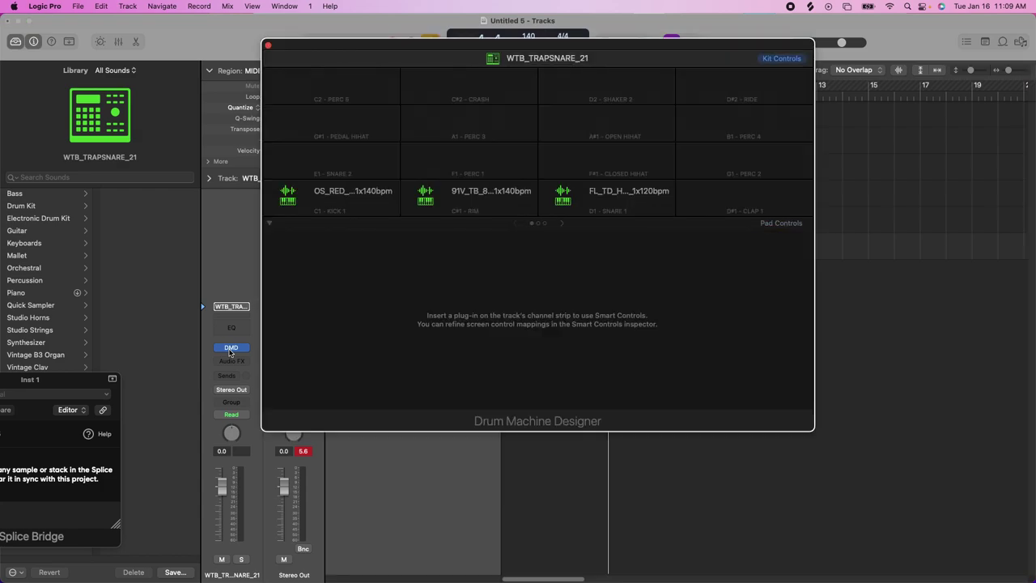
{"action": "left_click_drag", "start_coordinate": [570, 45], "coordinate": [320, 55]}
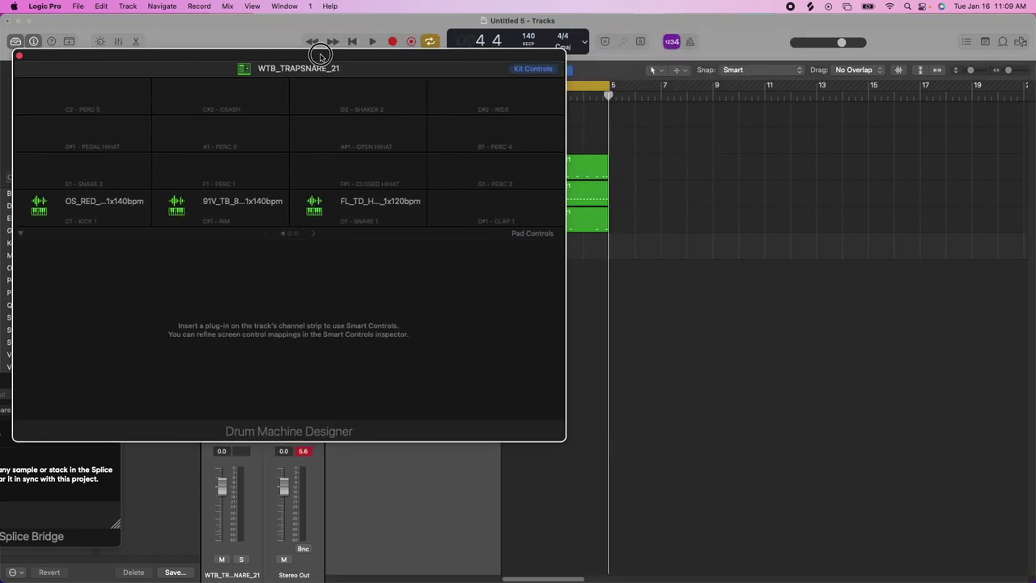
Step: Load the DECAP_DTKX_808_bubbly_long one-shot from Splice onto the D#1 - Clap 1 pad of the duplicated kit
{"action": "mouse_move", "coordinate": [756, 580]}
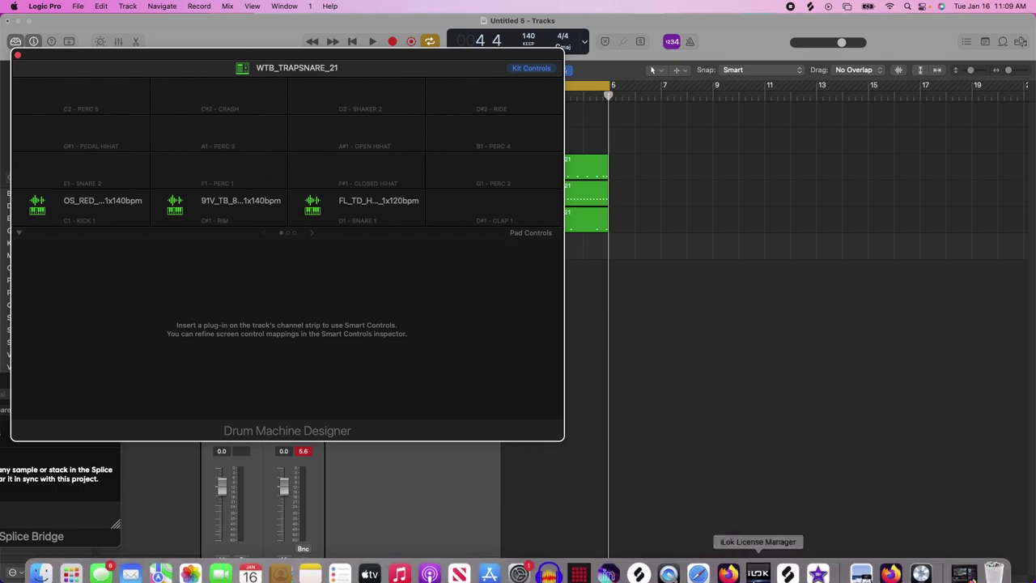
{"action": "left_click", "coordinate": [785, 562]}
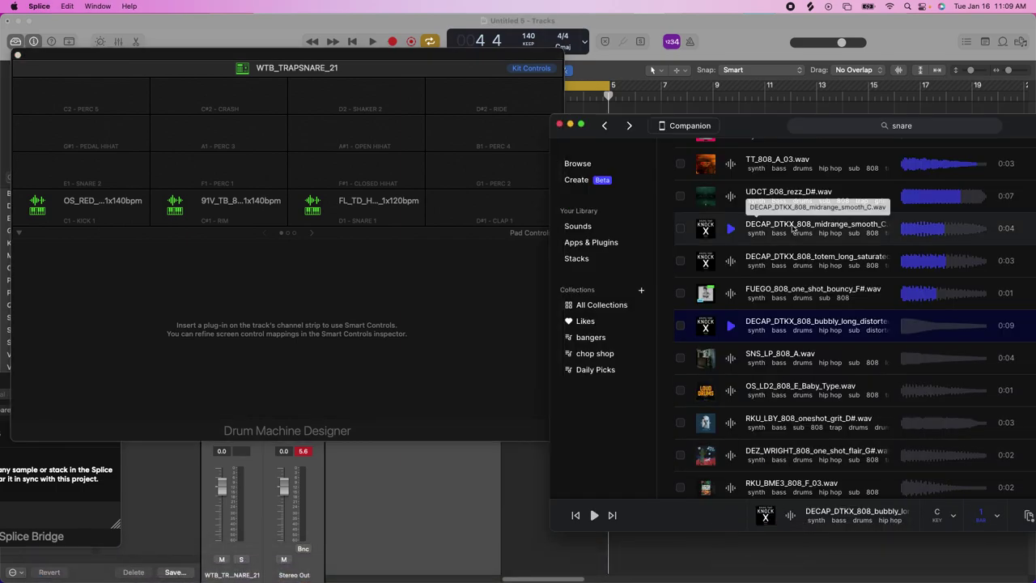
{"action": "left_click_drag", "start_coordinate": [1027, 515], "coordinate": [481, 212]}
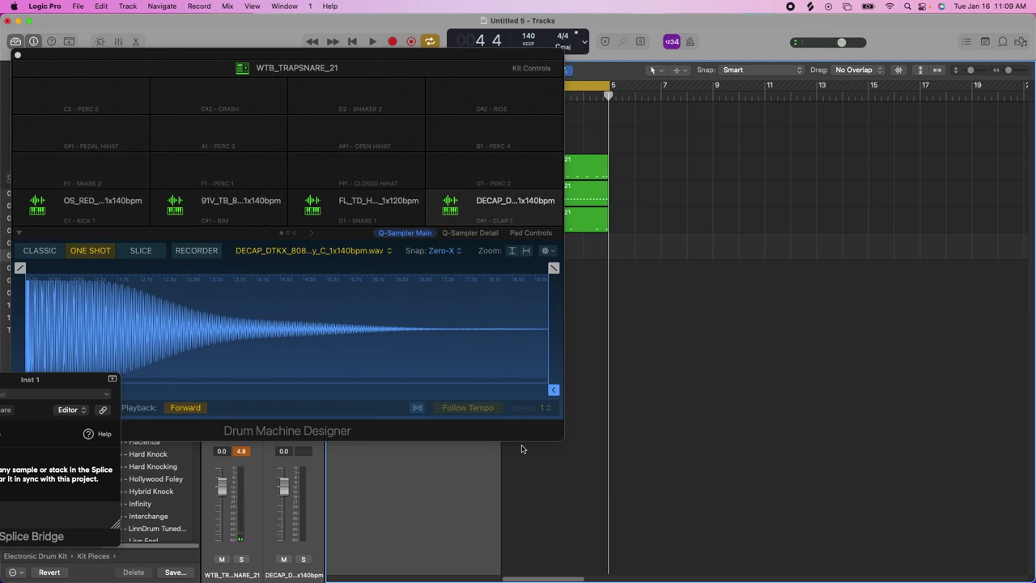
Step: Move the DECAP 808 sample from the D#1 - Clap 1 pad to the E1 - Snare 2 pad and trigger it
{"action": "left_click_drag", "start_coordinate": [457, 206], "coordinate": [136, 169]}
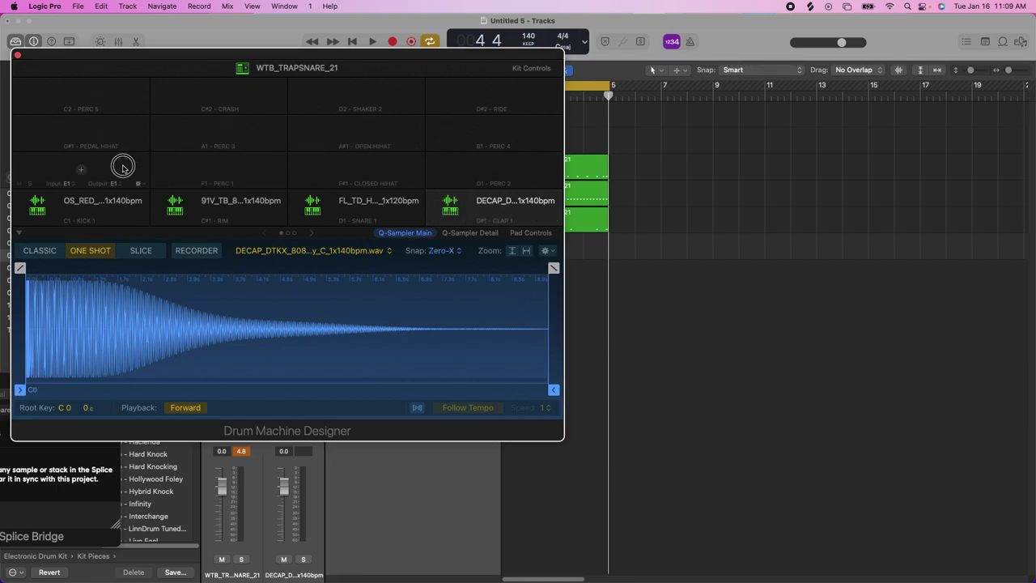
{"action": "left_click_drag", "start_coordinate": [84, 172], "coordinate": [91, 171]}
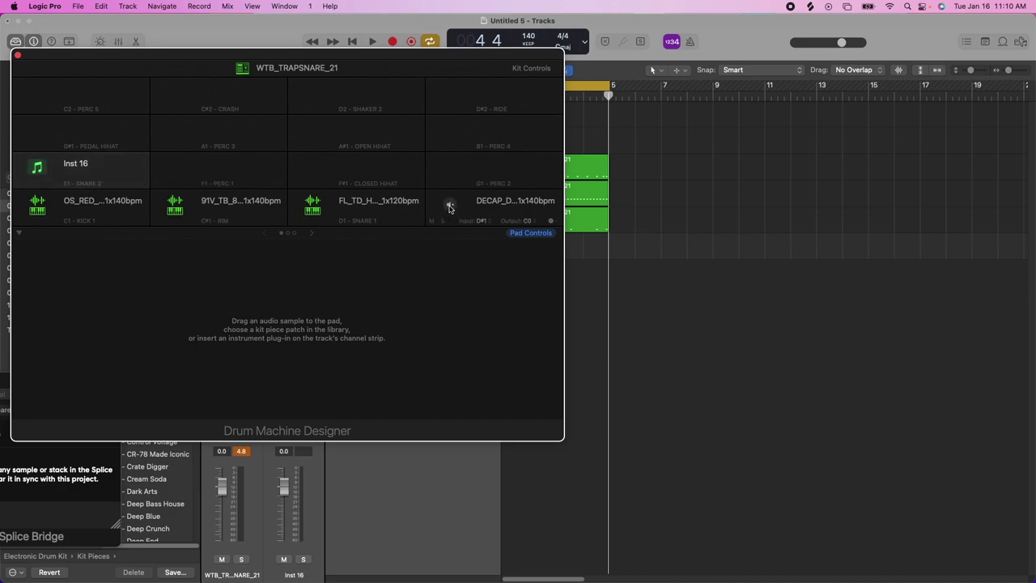
{"action": "left_click", "coordinate": [528, 205]}
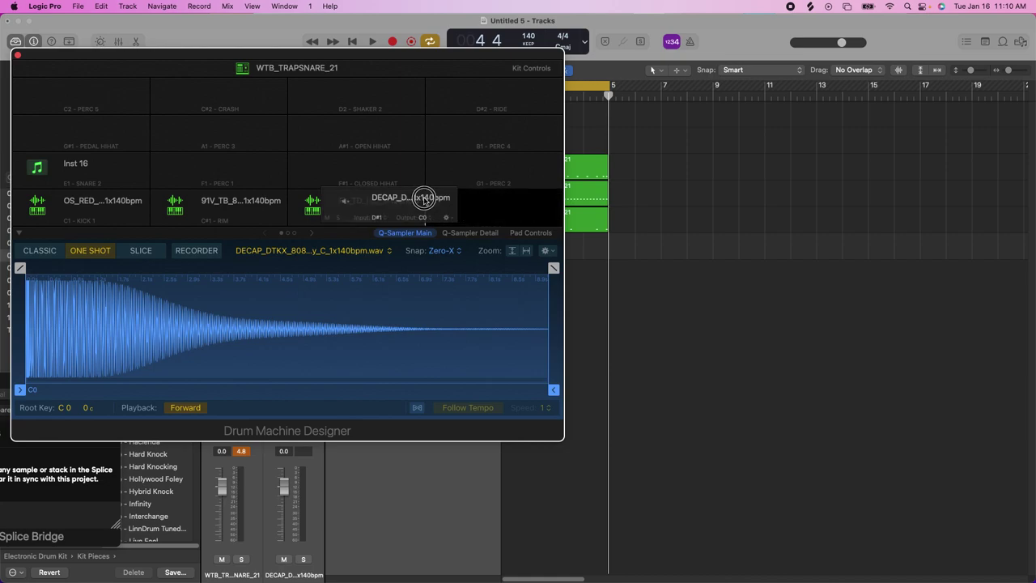
{"action": "left_click_drag", "start_coordinate": [455, 202], "coordinate": [86, 165]}
{"action": "left_click", "coordinate": [86, 165]}
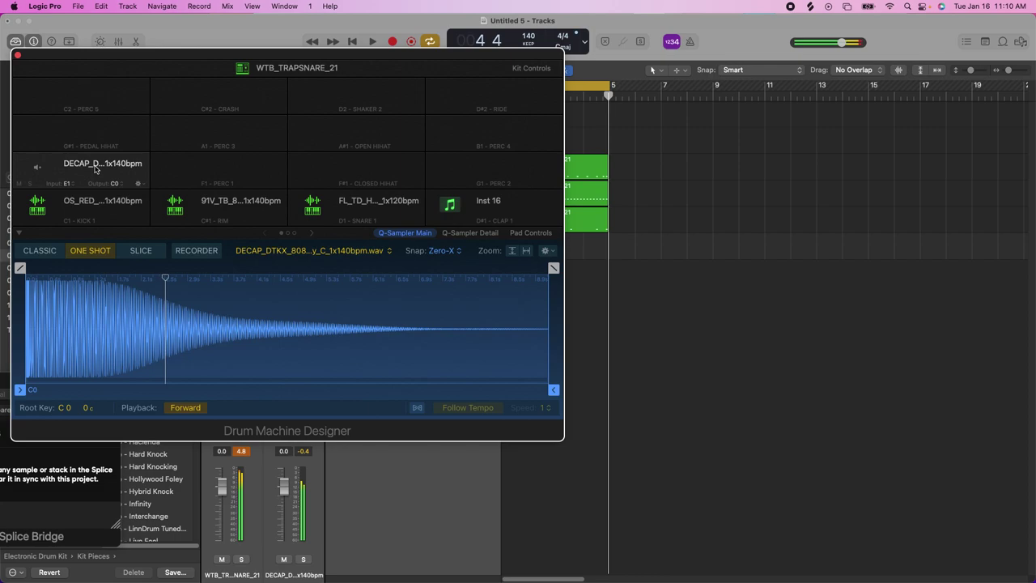
{"action": "left_click", "coordinate": [94, 168]}
{"action": "left_click", "coordinate": [668, 306]}
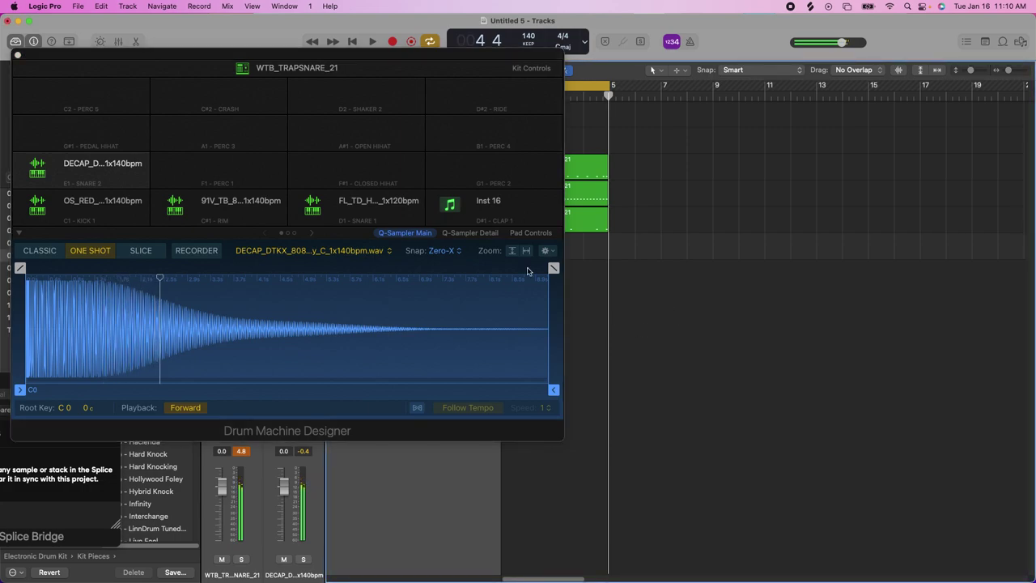
Step: Play back the four-bar drum loop with the tracks in view to try the new 808 against it
{"action": "left_click_drag", "start_coordinate": [46, 58], "coordinate": [209, 296]}
{"action": "key", "text": "space"}
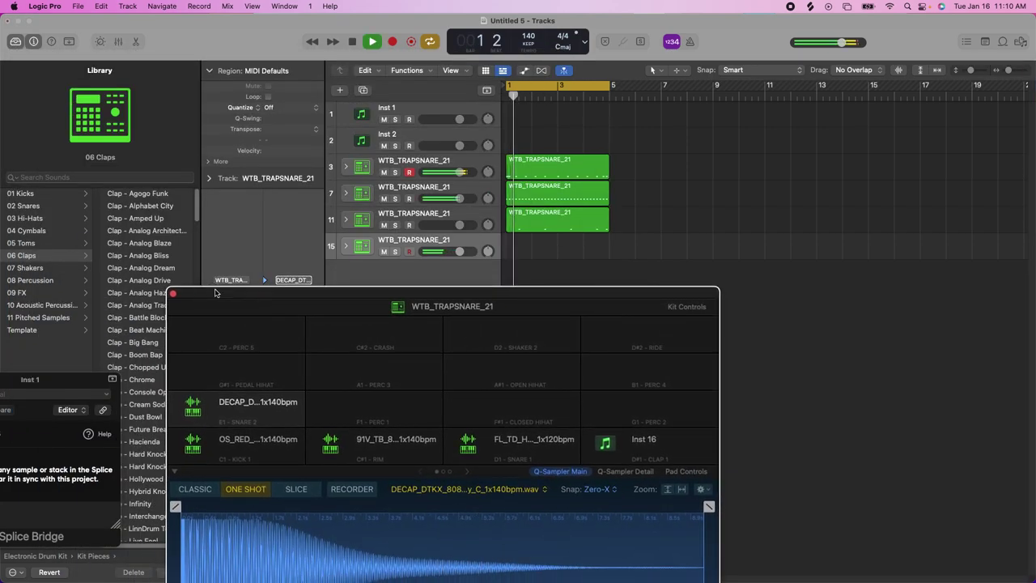
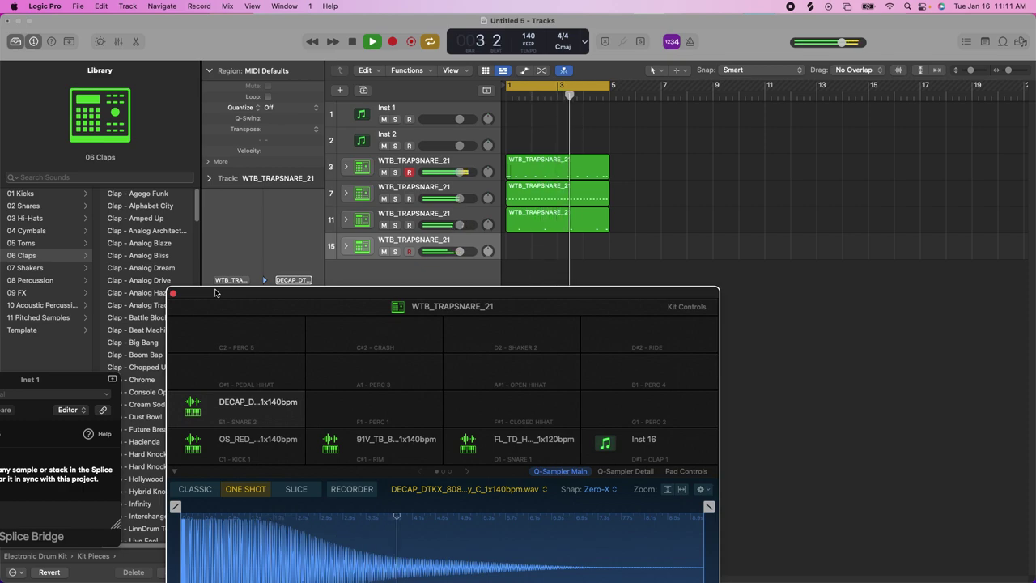
{"action": "left_click_drag", "start_coordinate": [207, 298], "coordinate": [108, 120]}
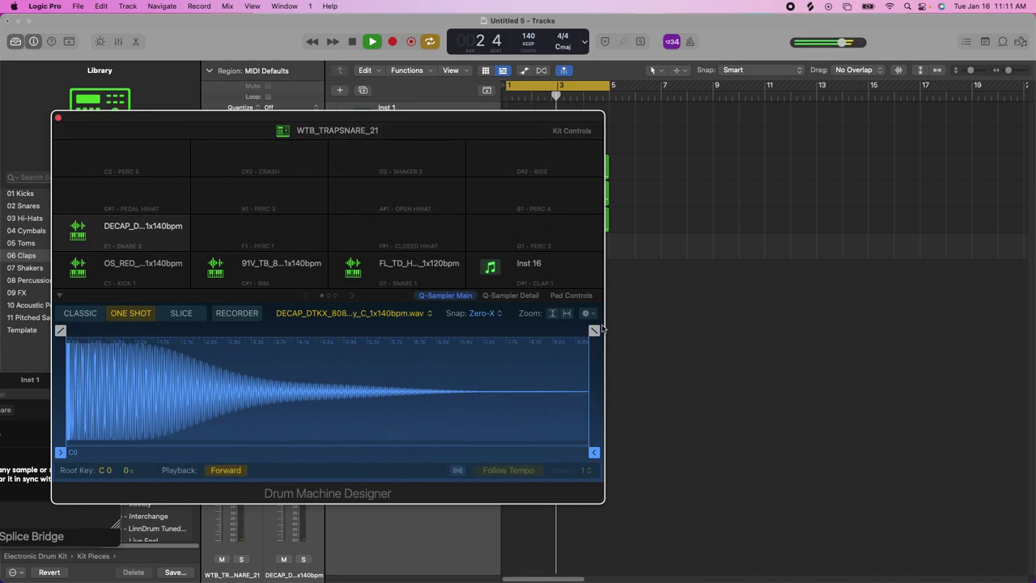
Step: Stop the drum loop playback and switch to the Splice app
{"action": "mouse_move", "coordinate": [685, 582]}
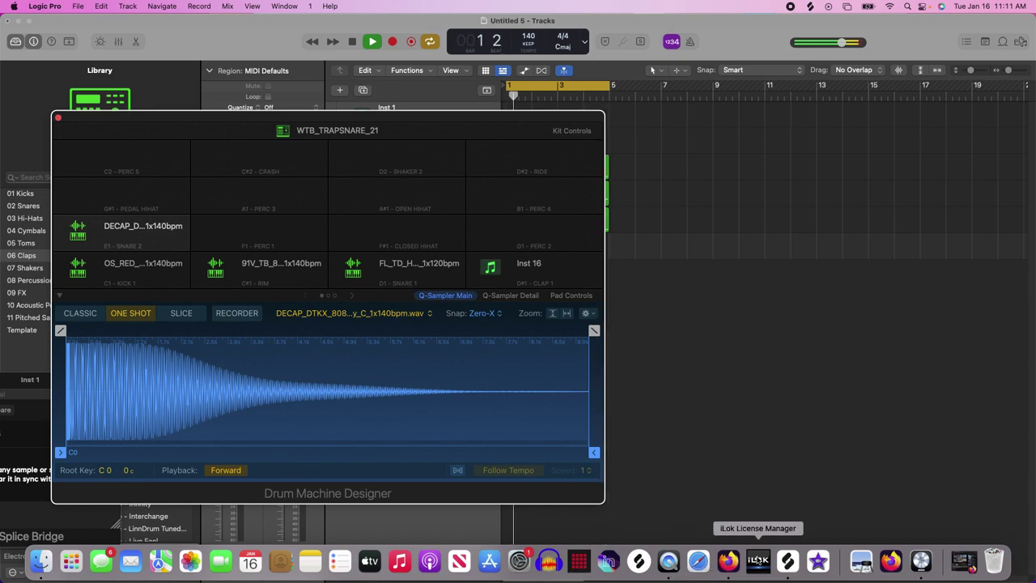
{"action": "left_click", "coordinate": [786, 560]}
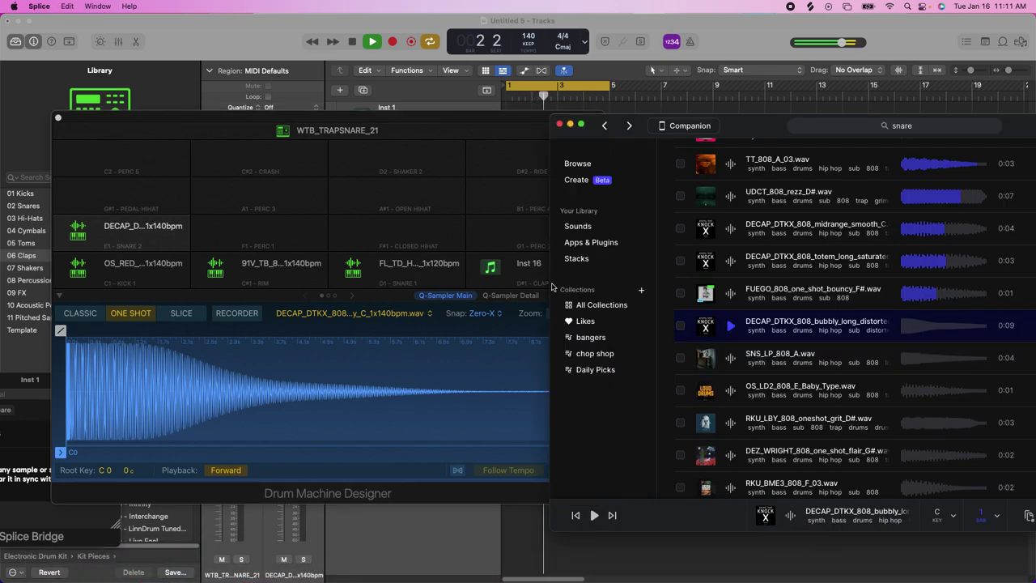
{"action": "left_click", "coordinate": [352, 41]}
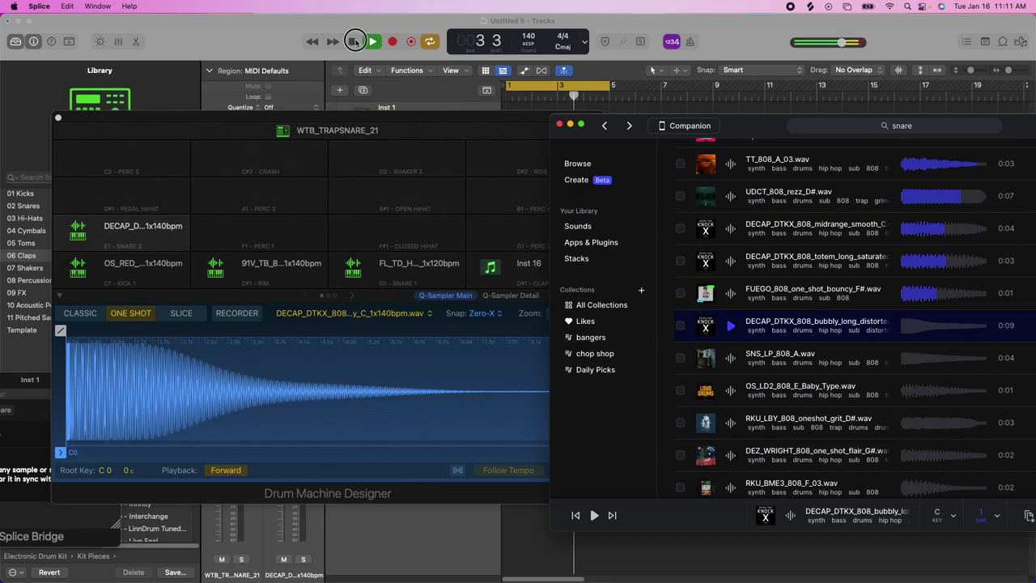
{"action": "mouse_move", "coordinate": [701, 580]}
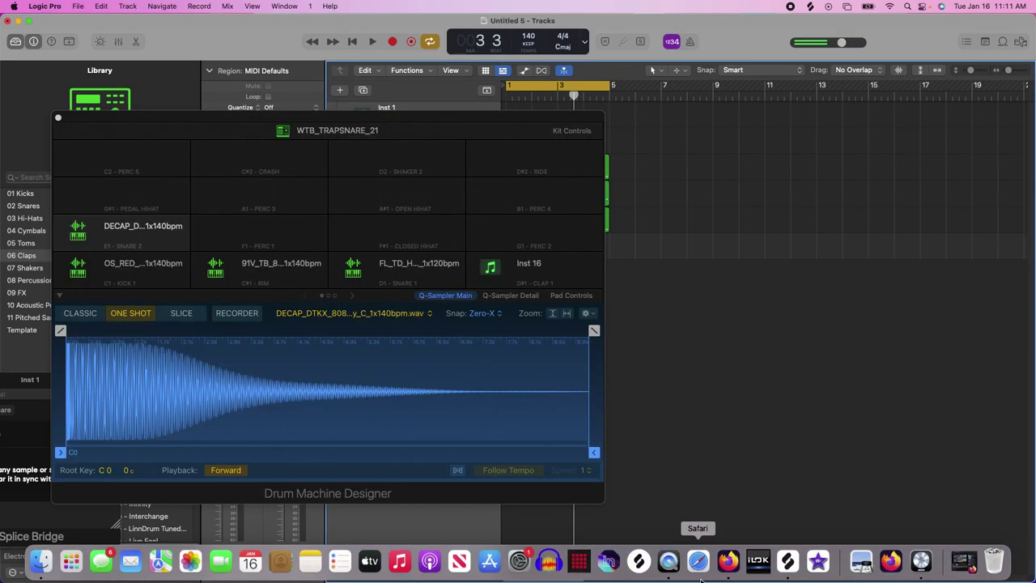
{"action": "left_click", "coordinate": [788, 561]}
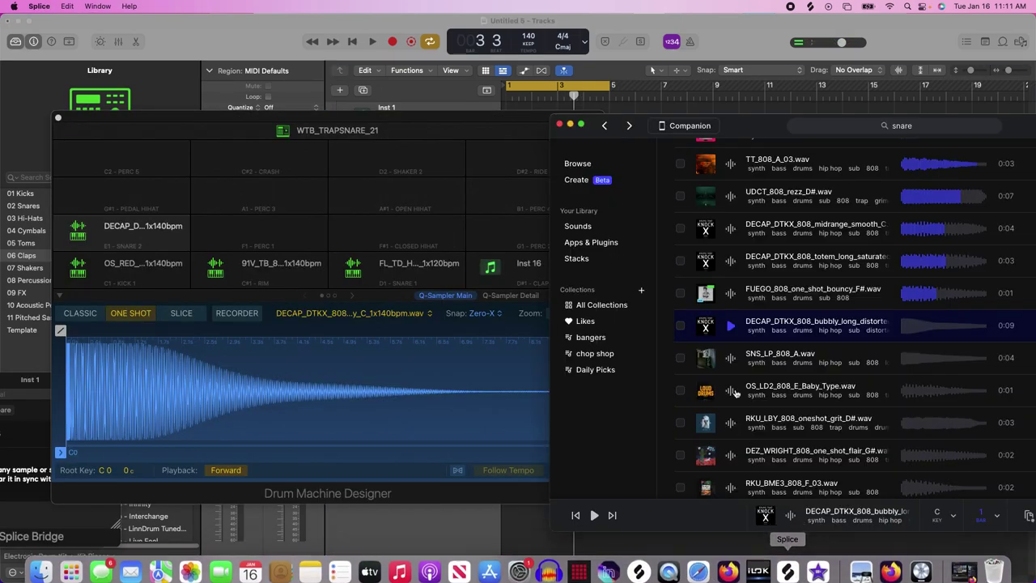
Step: Search Splice for "kik" and filter the results to One-Shots
{"action": "left_click", "coordinate": [921, 125]}
{"action": "left_click_drag", "start_coordinate": [758, 124], "coordinate": [562, 95]}
{"action": "left_click", "coordinate": [703, 98]}
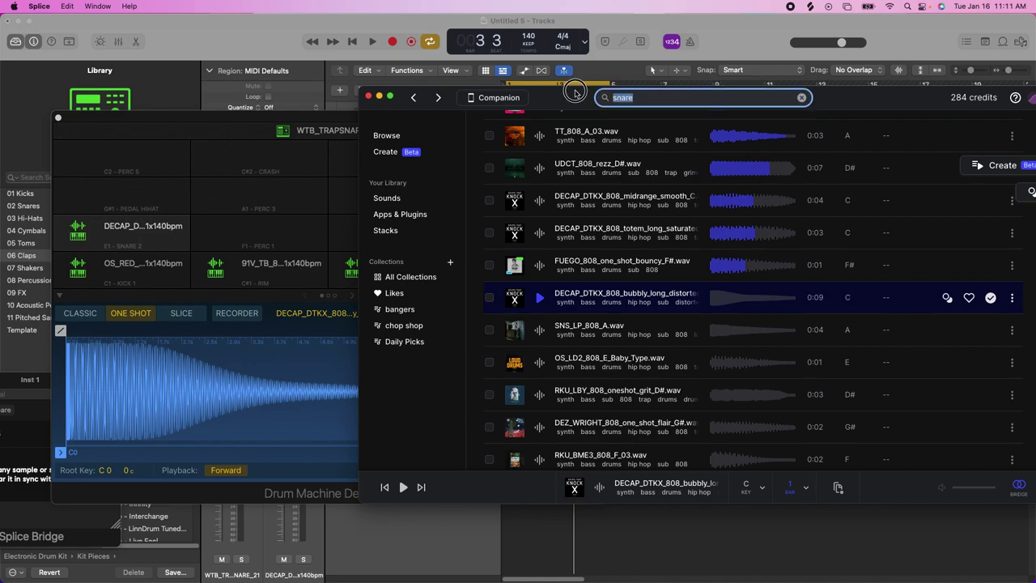
{"action": "key", "text": "Return"}
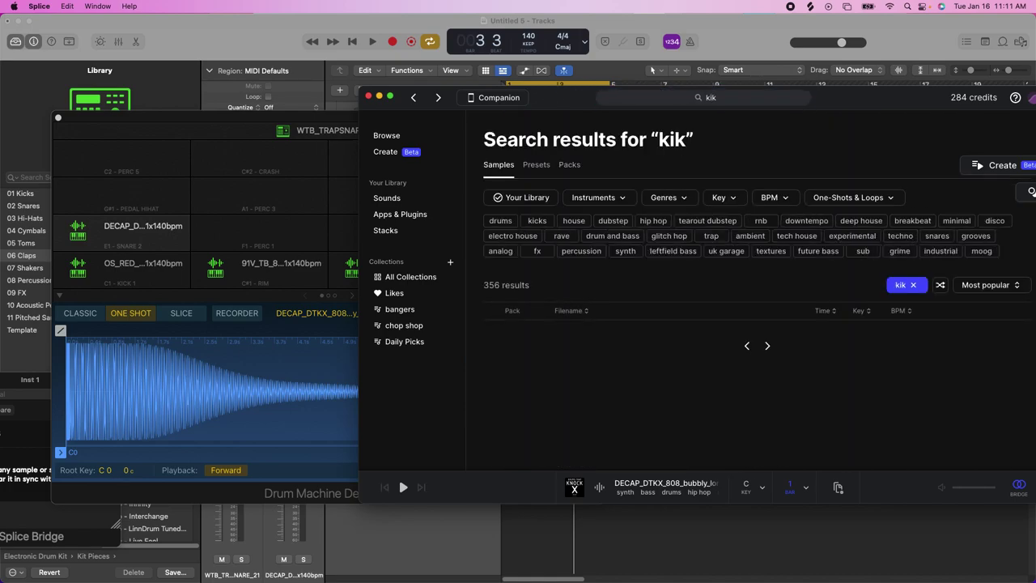
{"action": "left_click", "coordinate": [872, 202]}
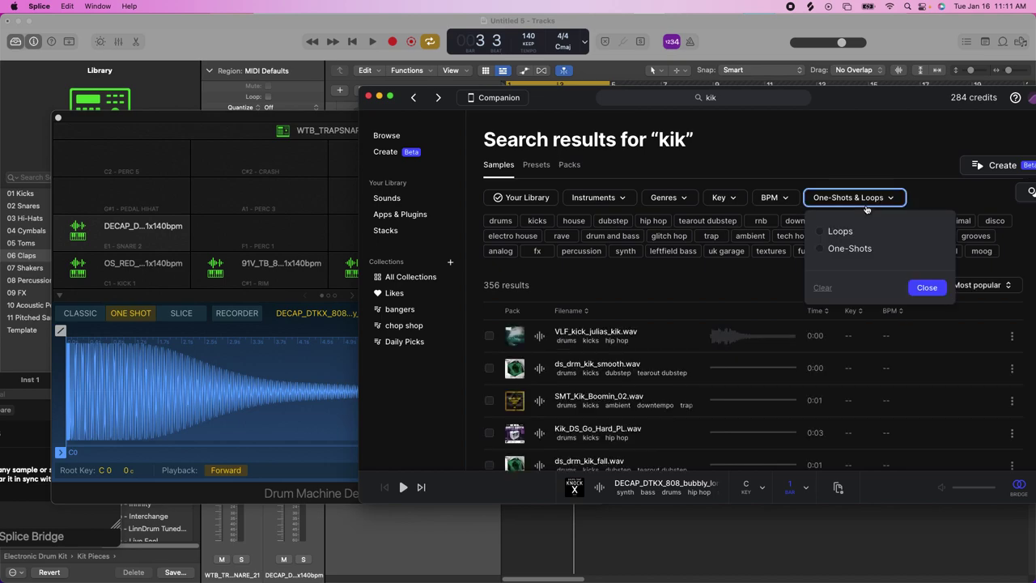
{"action": "left_click", "coordinate": [820, 249]}
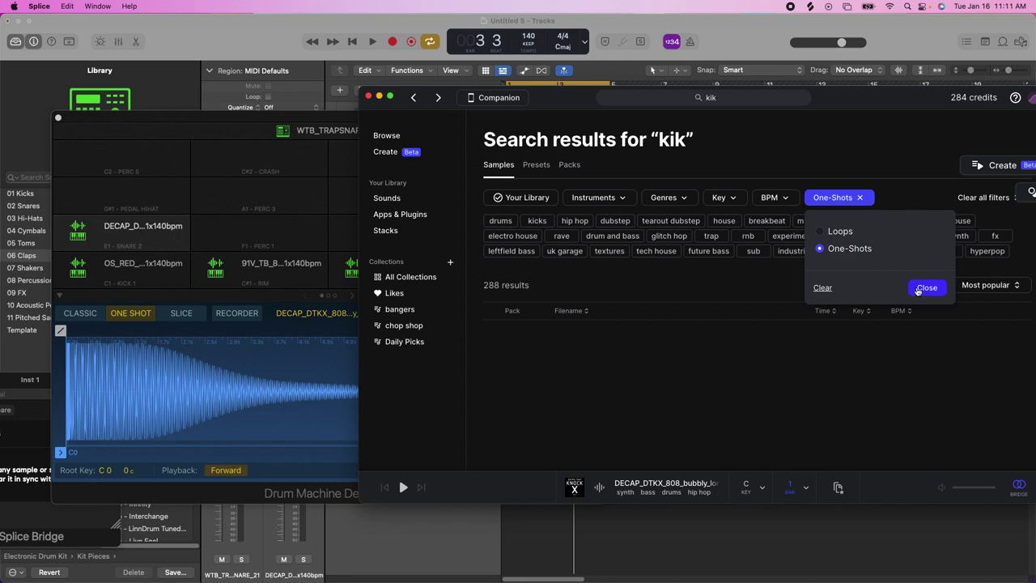
{"action": "left_click", "coordinate": [923, 289]}
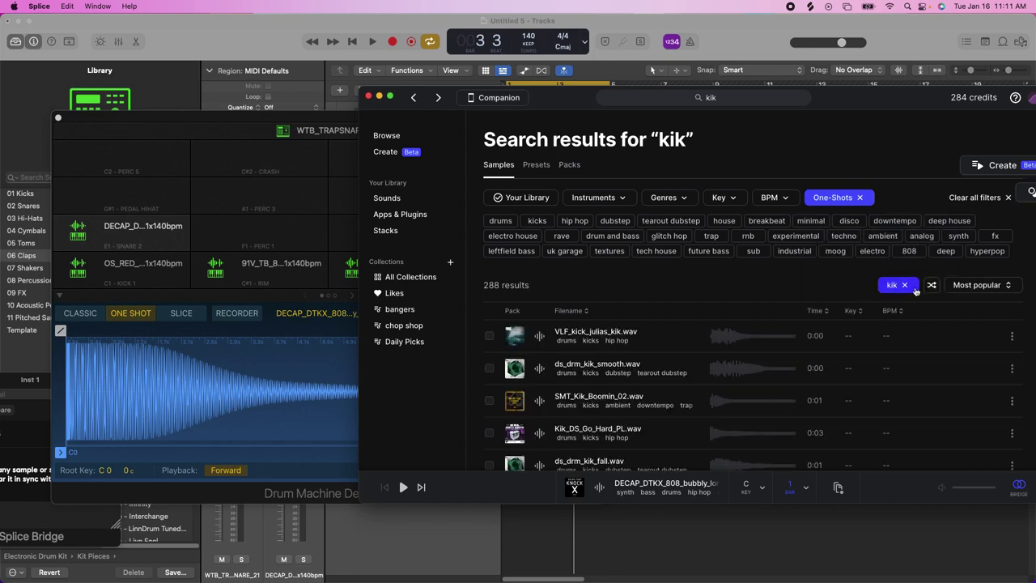
Step: Audition VLF_kick_julias_kik.wav and ds_drm_kik_smooth.wav, and add VLF_kick_julias_kik.wav to the Splice library
{"action": "left_click", "coordinate": [540, 335]}
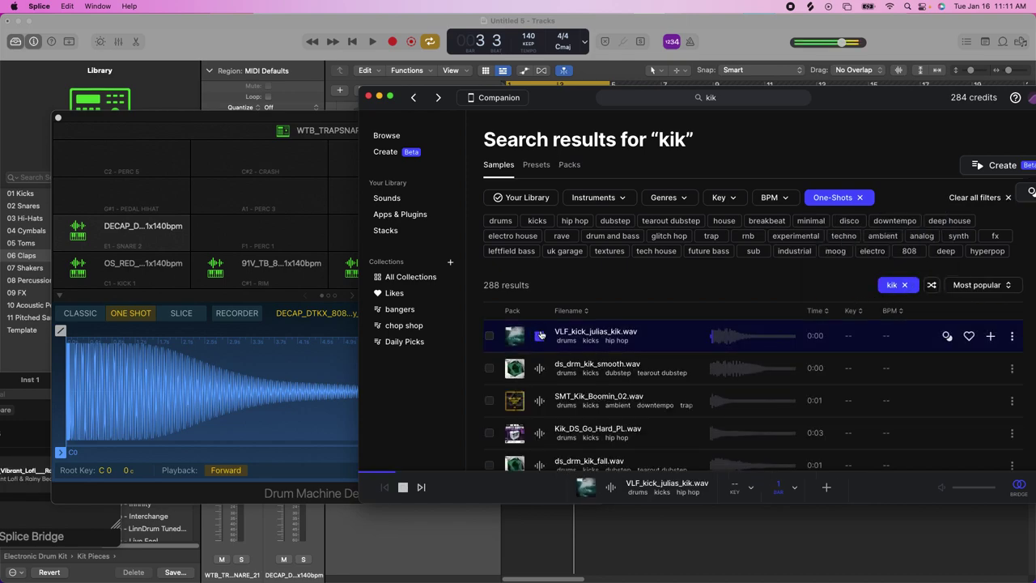
{"action": "left_click", "coordinate": [538, 369]}
{"action": "left_click", "coordinate": [535, 375]}
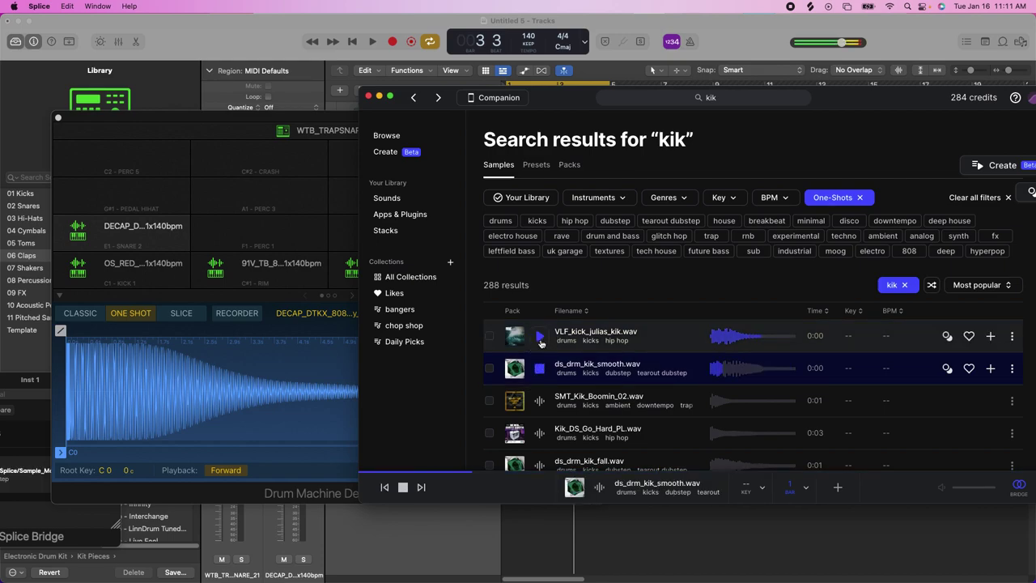
{"action": "left_click", "coordinate": [540, 336]}
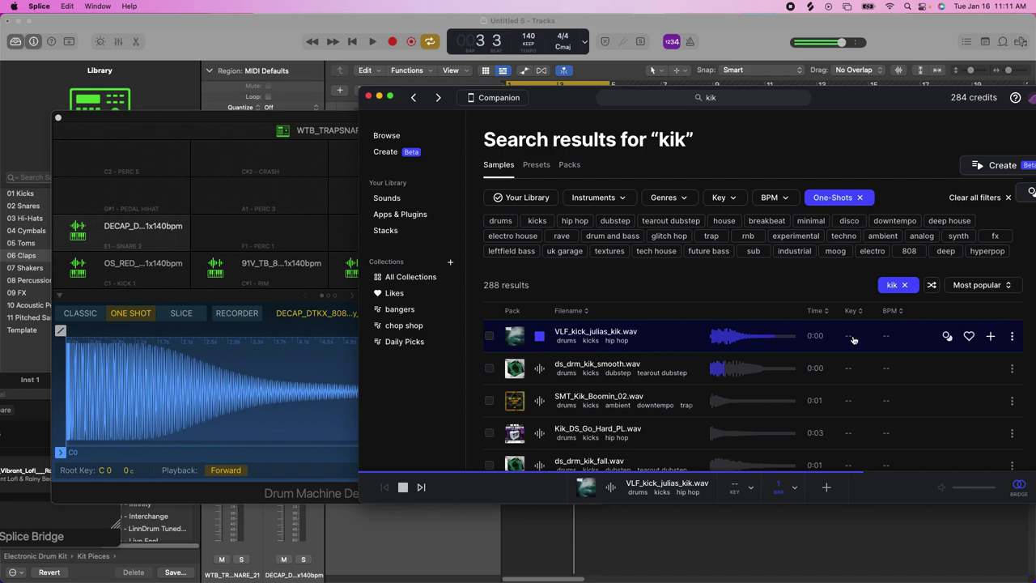
{"action": "left_click", "coordinate": [992, 337]}
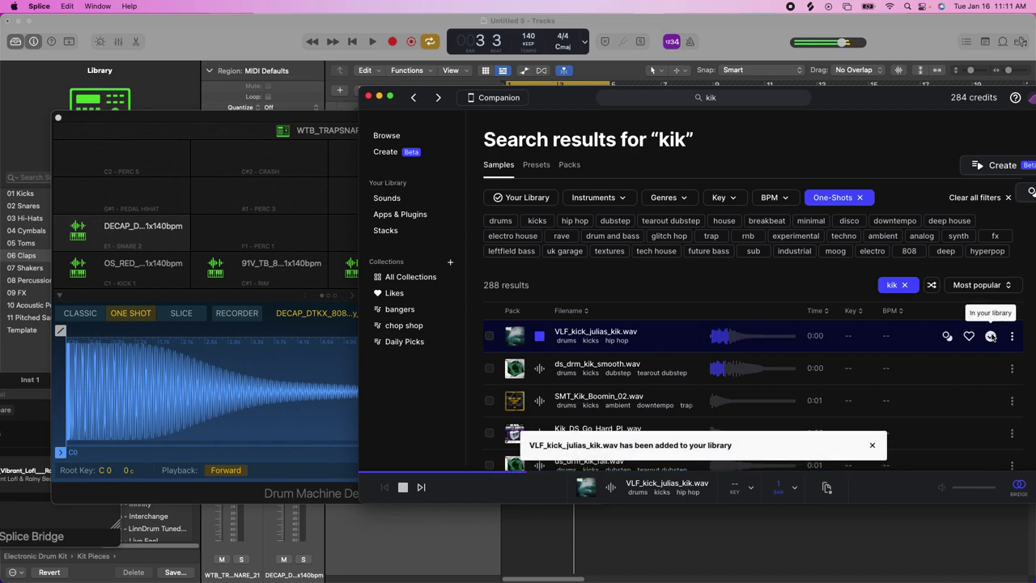
Step: Clear the DECAP 808 sample from the E1 - Snare 2 pad in Logic Pro's Drum Machine Designer
{"action": "left_click_drag", "start_coordinate": [839, 98], "coordinate": [921, 106]}
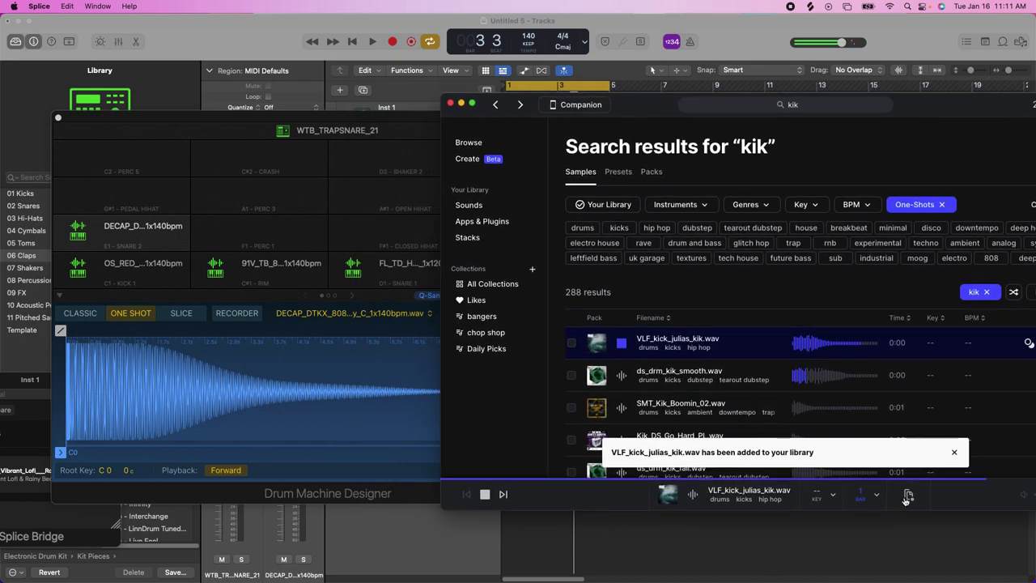
{"action": "left_click", "coordinate": [133, 232]}
{"action": "right_click", "coordinate": [104, 234]}
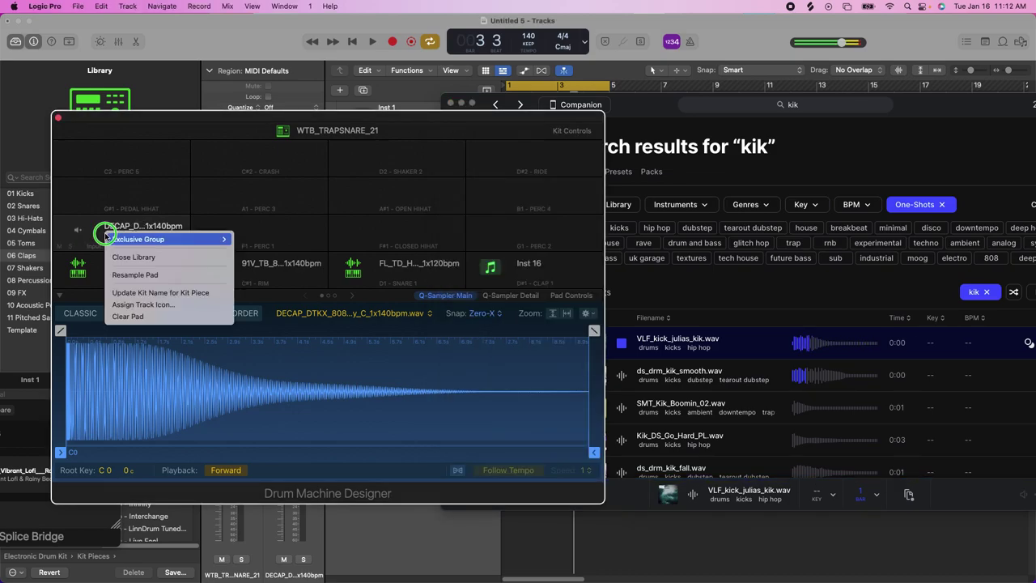
{"action": "mouse_move", "coordinate": [107, 236]}
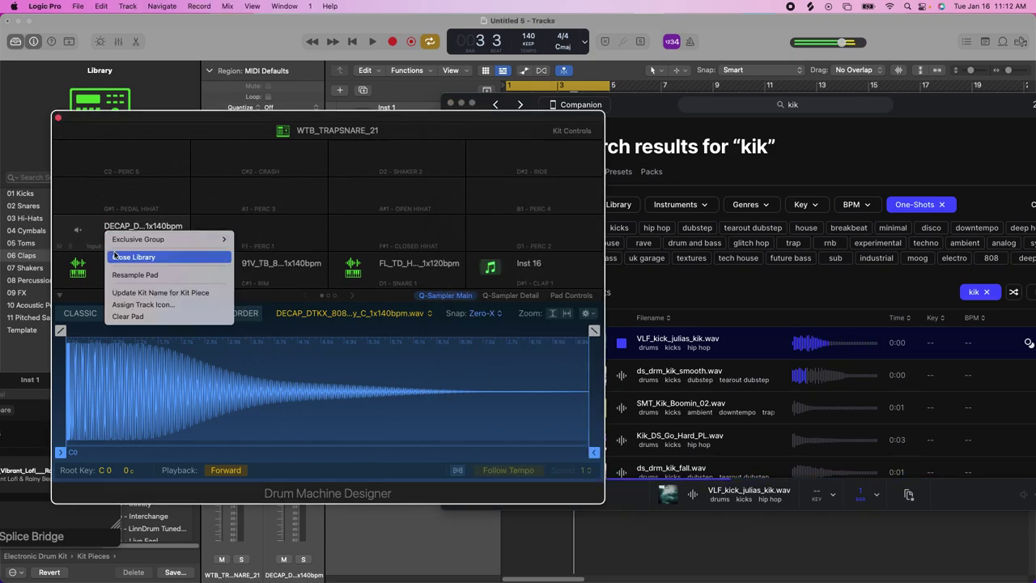
{"action": "left_click", "coordinate": [114, 318]}
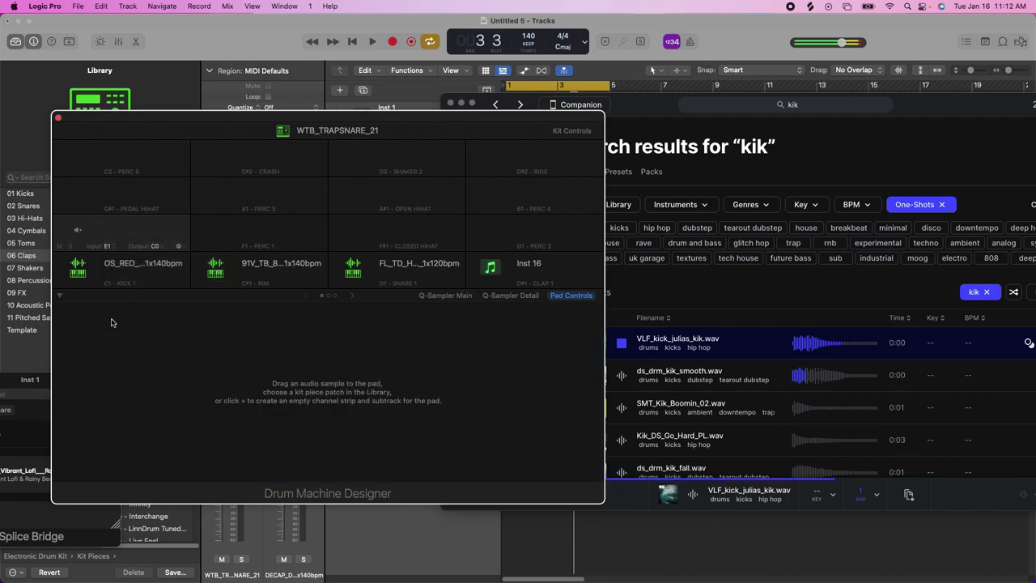
Step: Load VLF_kick_julias_kik.wav from Splice onto the empty E1 - Snare 2 pad and trigger it
{"action": "left_click_drag", "start_coordinate": [908, 495], "coordinate": [117, 239]}
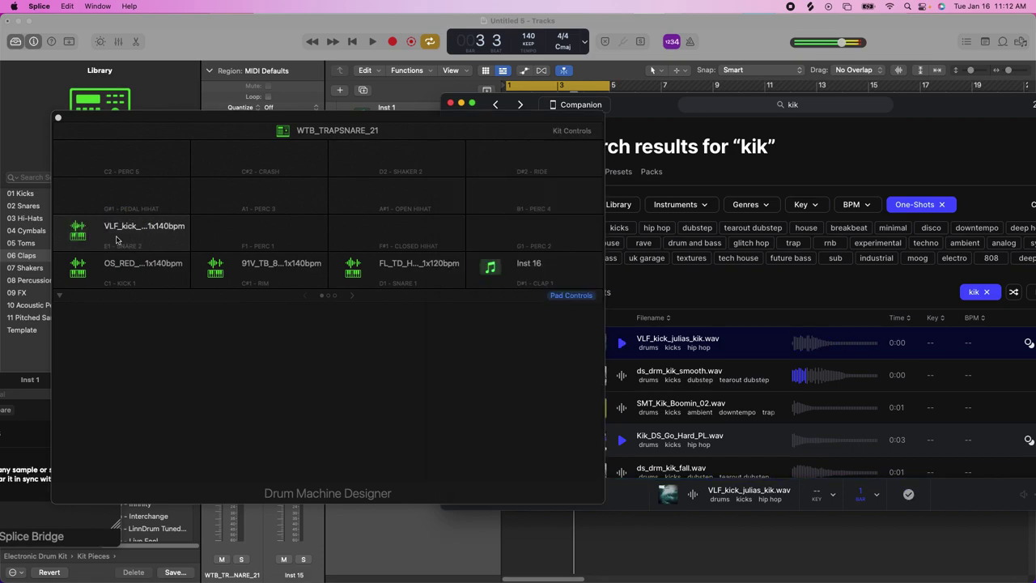
{"action": "left_click", "coordinate": [117, 239]}
{"action": "left_click", "coordinate": [116, 239]}
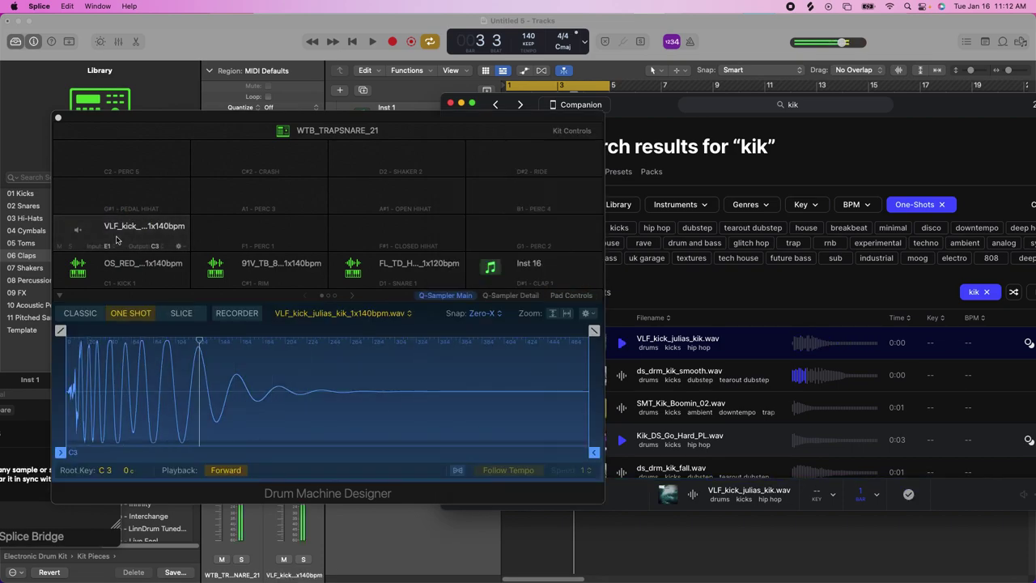
{"action": "left_click", "coordinate": [117, 239]}
{"action": "left_click", "coordinate": [117, 239]}
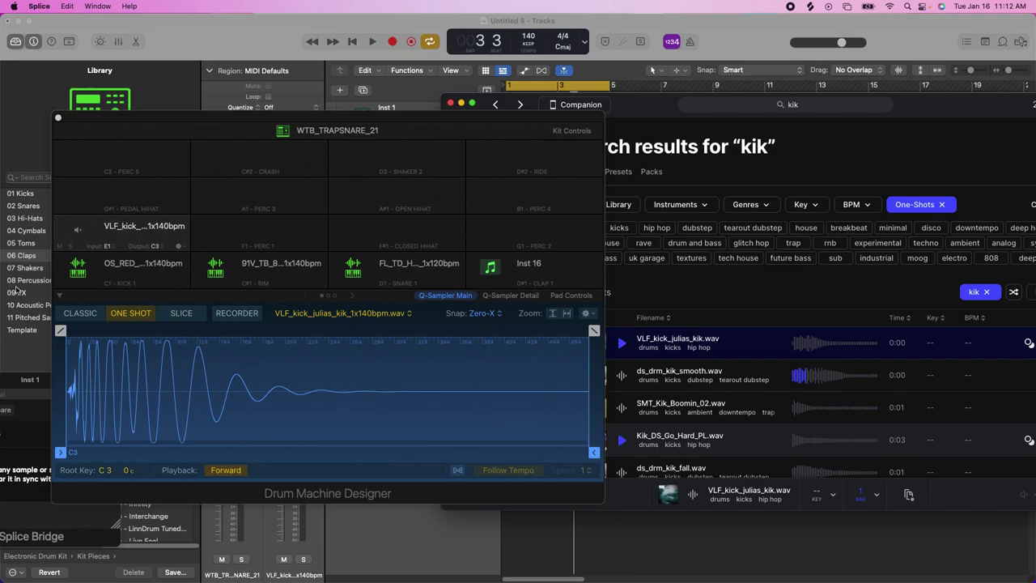
Step: Retune the VLF_kick_julias_kik sample on the E1 - Snare 2 pad in Quick Sampler
{"action": "left_click", "coordinate": [410, 315]}
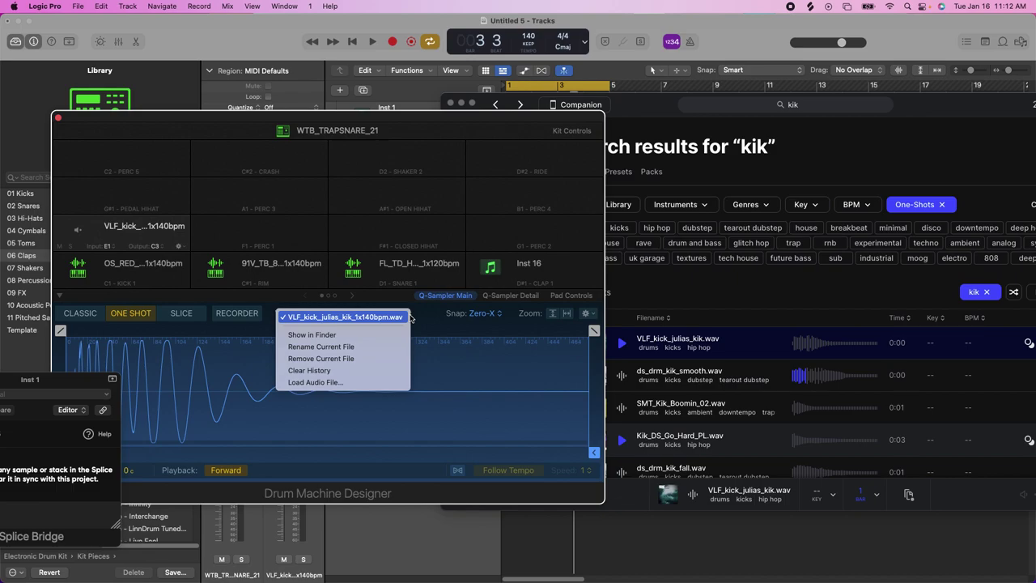
{"action": "left_click", "coordinate": [466, 326]}
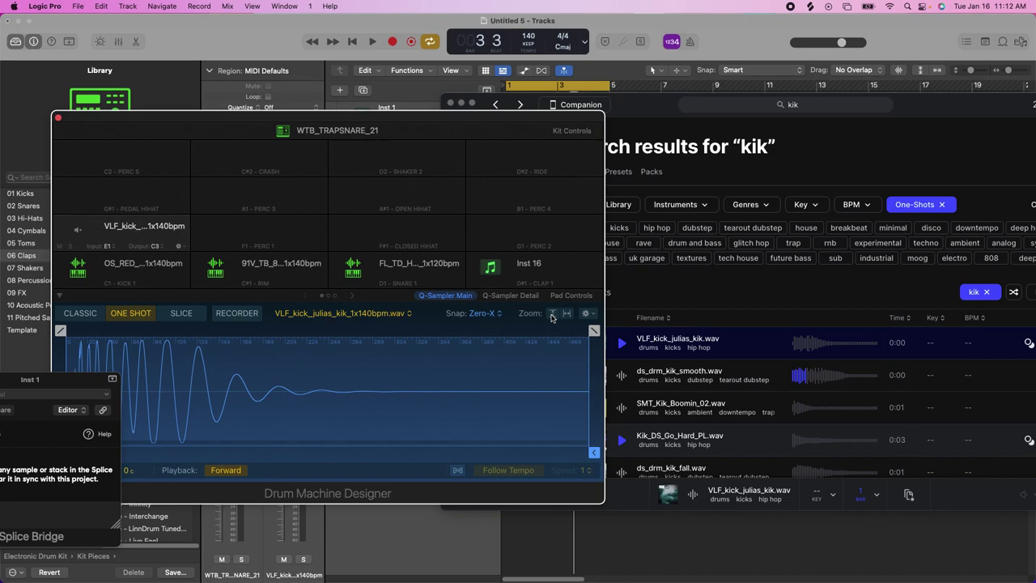
{"action": "left_click", "coordinate": [592, 314]}
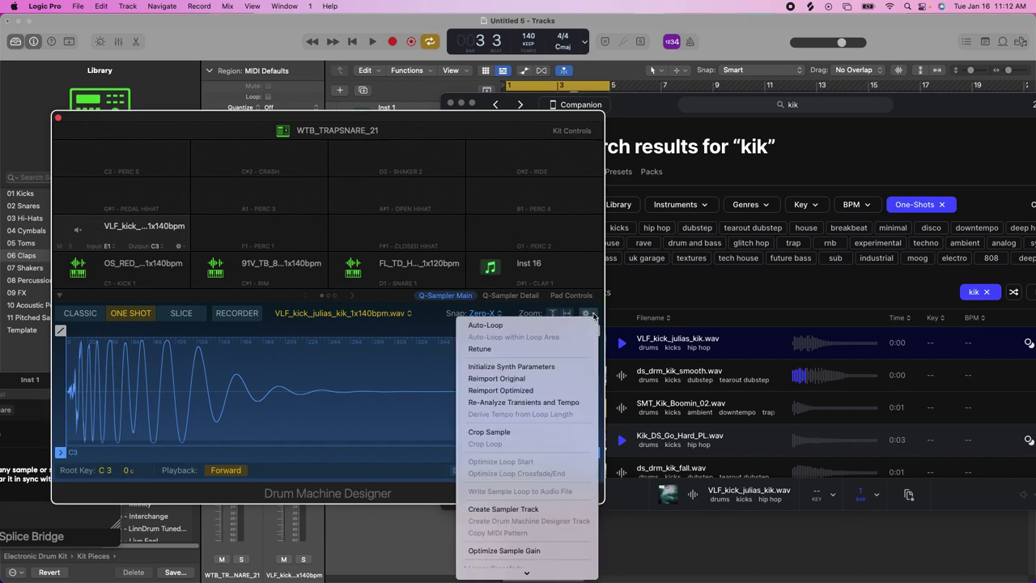
{"action": "scroll", "coordinate": [551, 399], "scroll_direction": "down", "scroll_amount": 3}
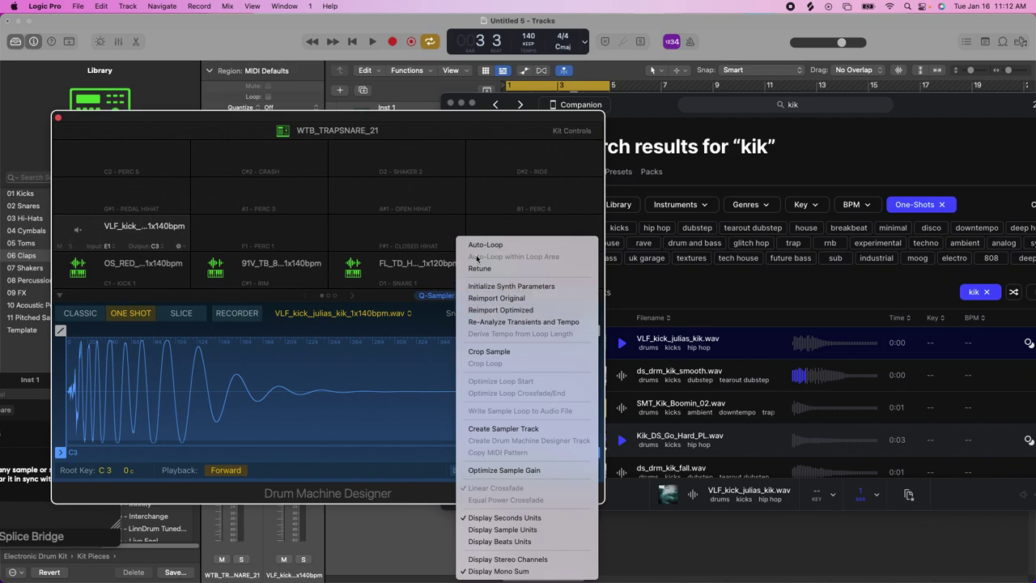
{"action": "left_click", "coordinate": [479, 268]}
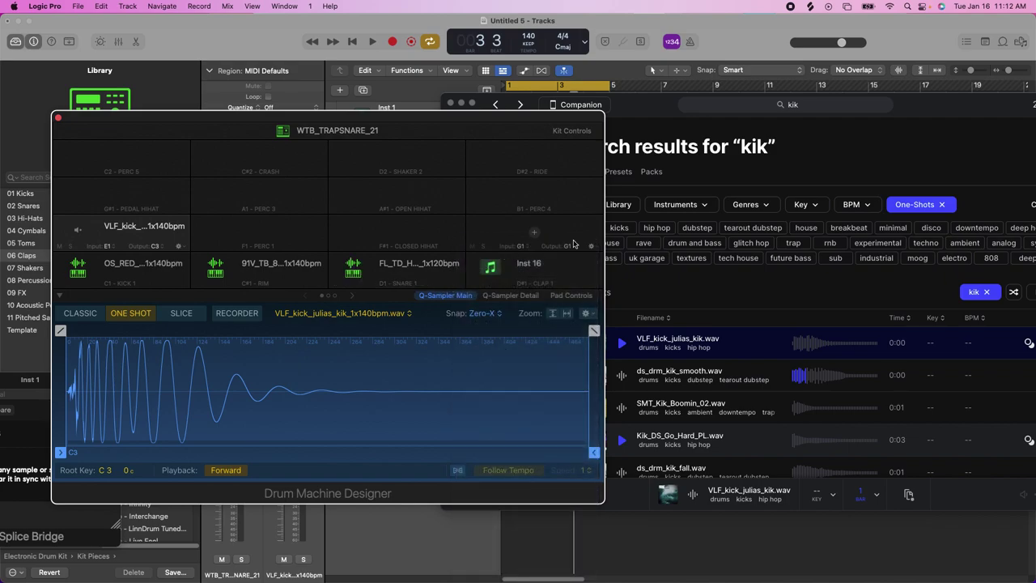
Step: Play back the four-bar drum loop to try the new VLF kick against it
{"action": "key", "text": "space"}
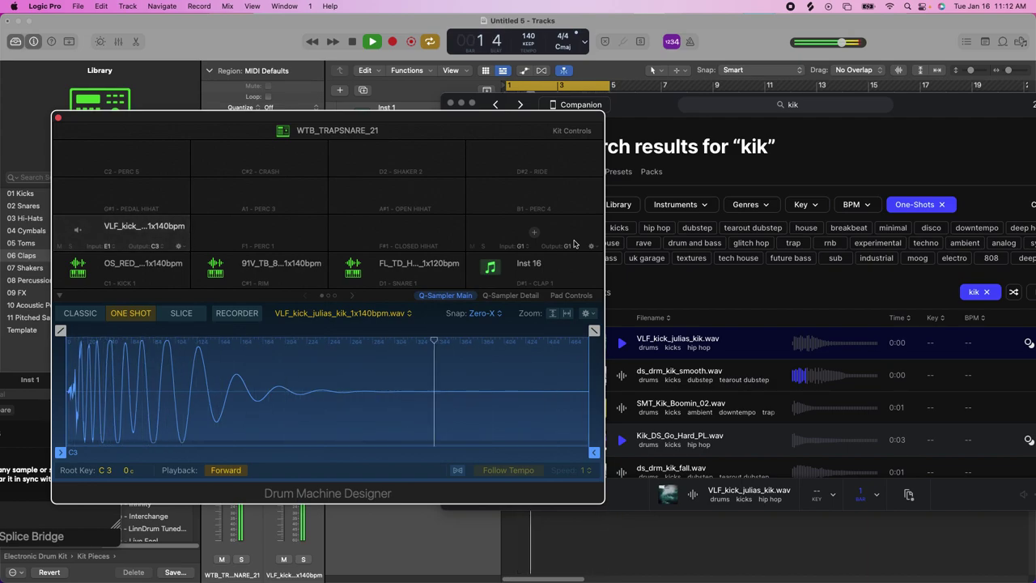
{"action": "key", "text": "space"}
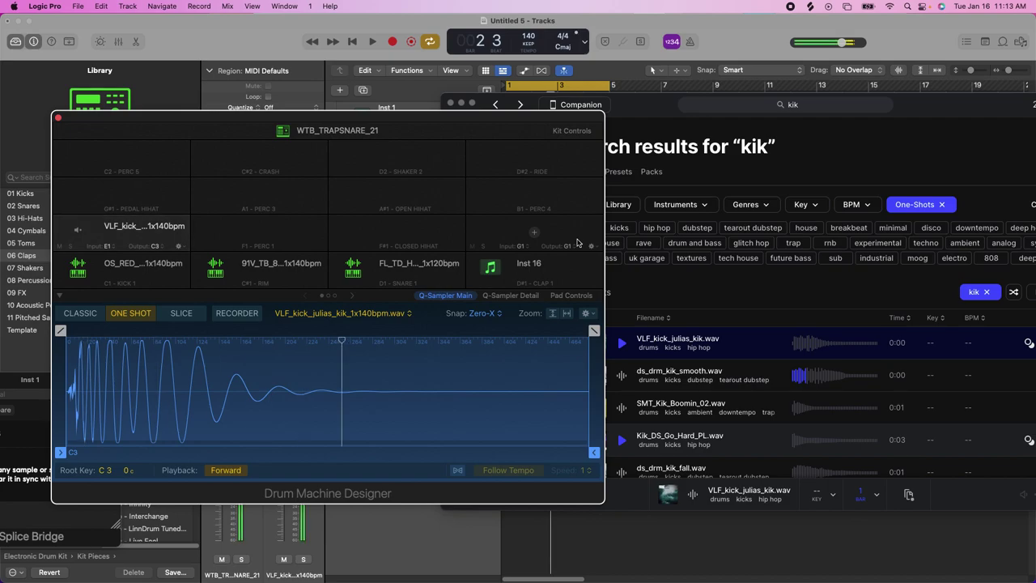
{"action": "key", "text": "space"}
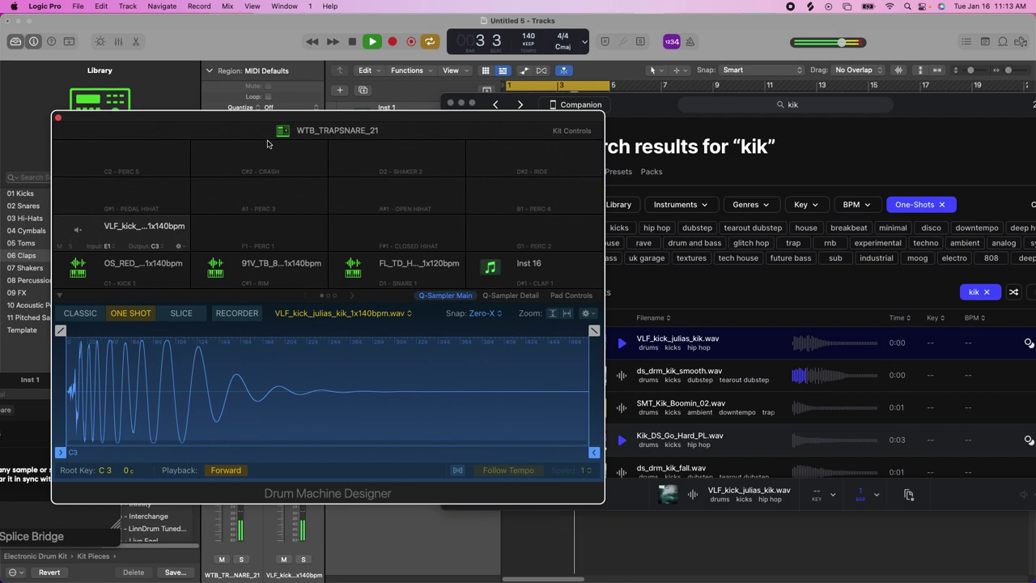
Step: Close and reopen the Drum Machine Designer of WTB_TRAPSNARE_21 track 15 to try to reload its pads
{"action": "left_click", "coordinate": [58, 119]}
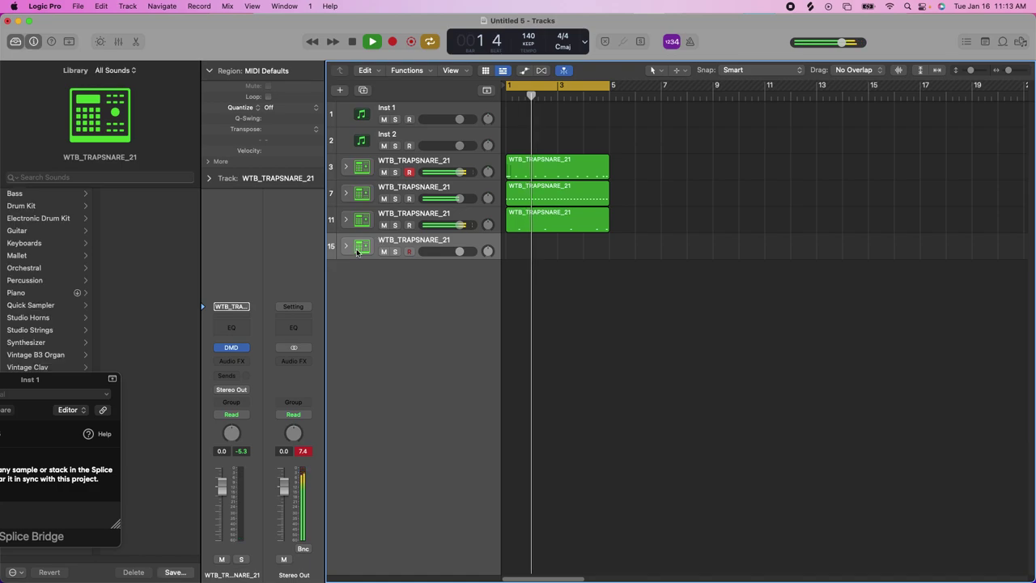
{"action": "left_click", "coordinate": [234, 349]}
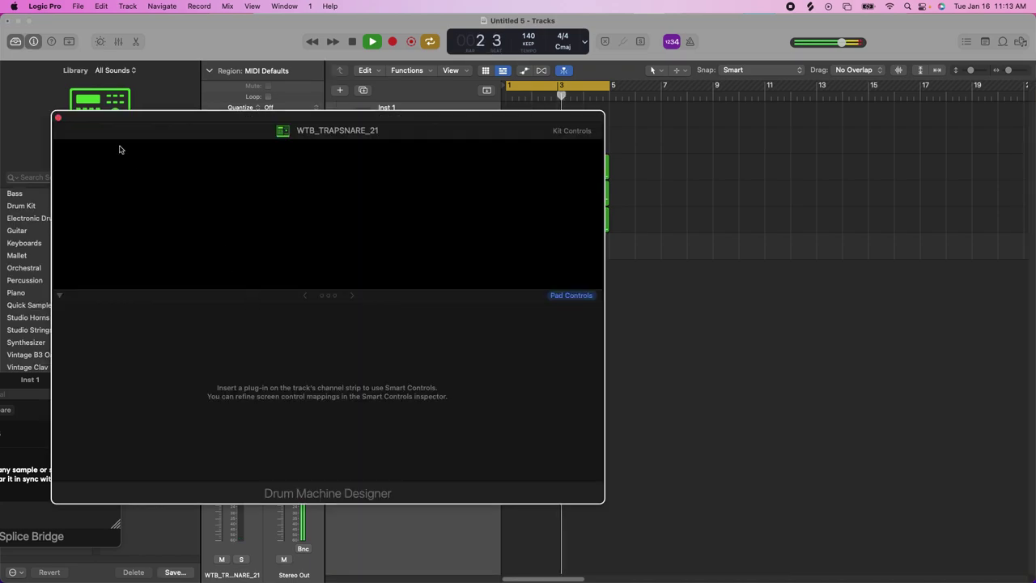
{"action": "left_click", "coordinate": [59, 119]}
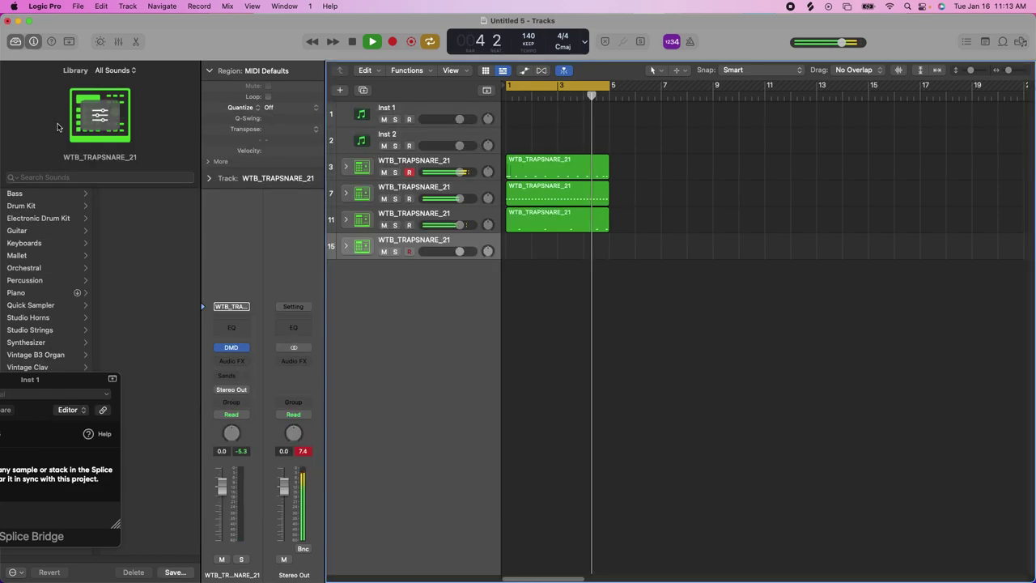
{"action": "left_click", "coordinate": [232, 348]}
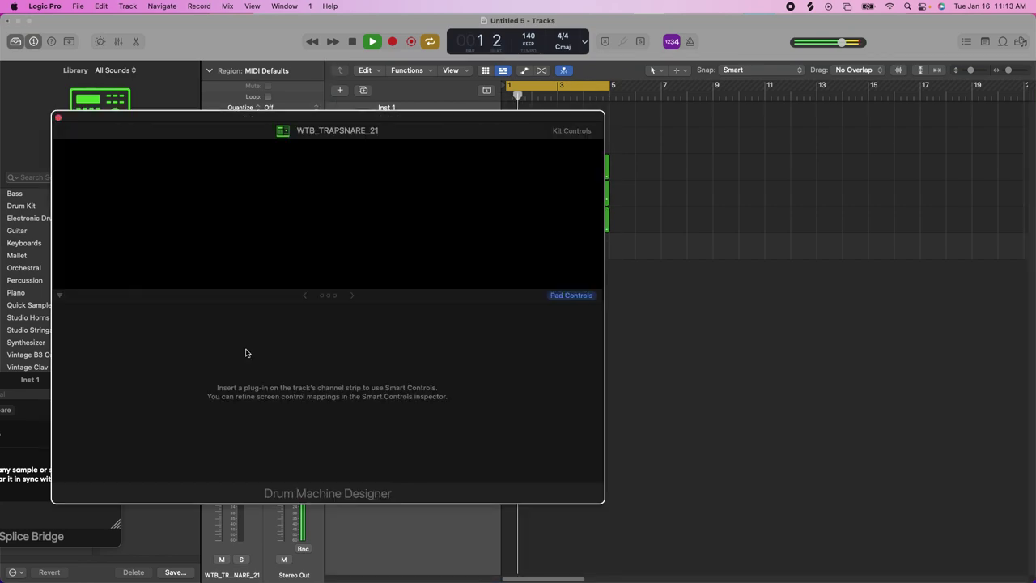
{"action": "left_click", "coordinate": [58, 119]}
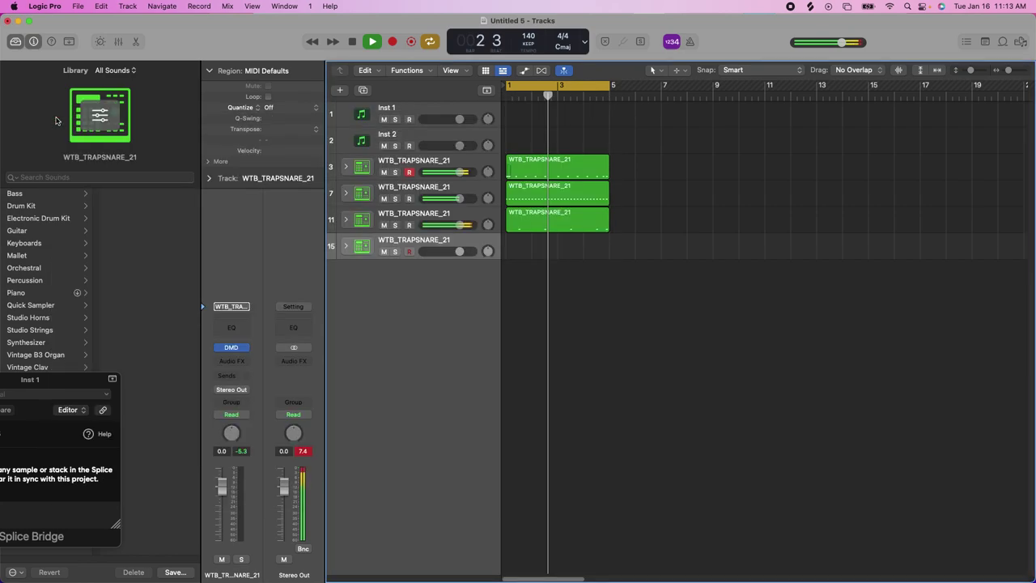
{"action": "left_click", "coordinate": [214, 348]}
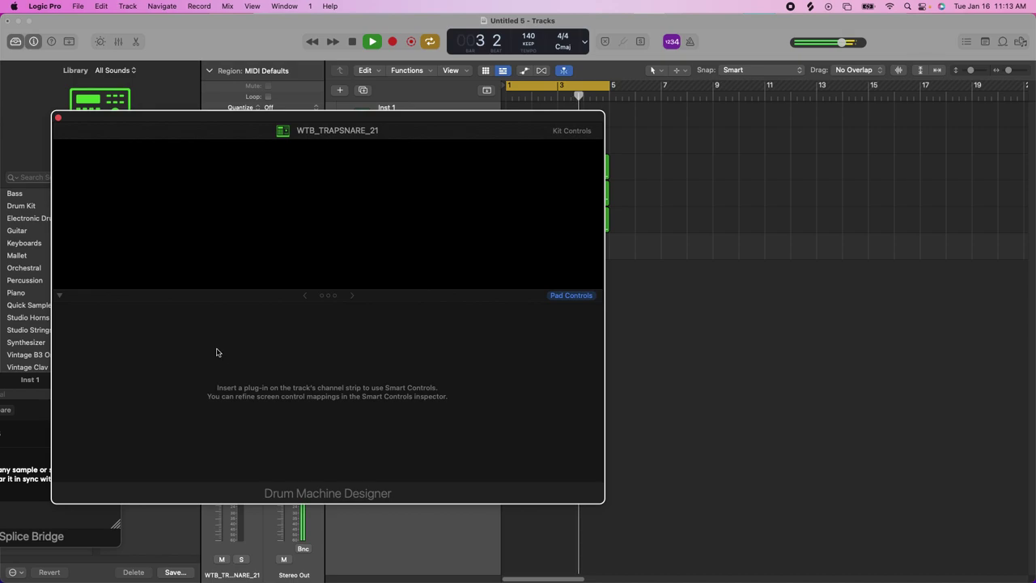
Step: Close the Drum Machine Designer window and delete the WTB_TRAPSNARE_21 track 15
{"action": "left_click", "coordinate": [58, 119]}
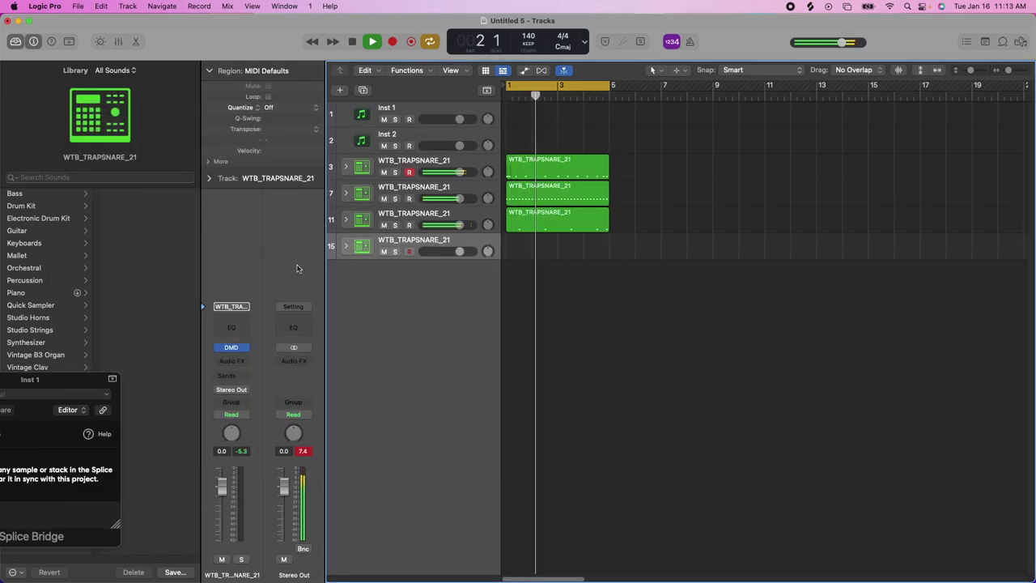
{"action": "right_click", "coordinate": [476, 245]}
{"action": "key", "text": "Escape"}
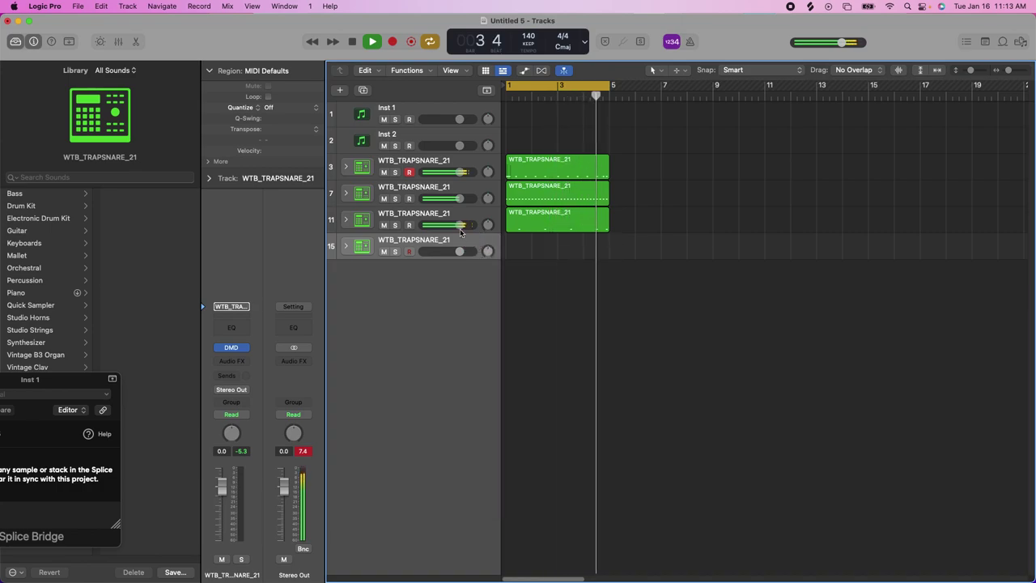
{"action": "key", "text": "super+BackSpace"}
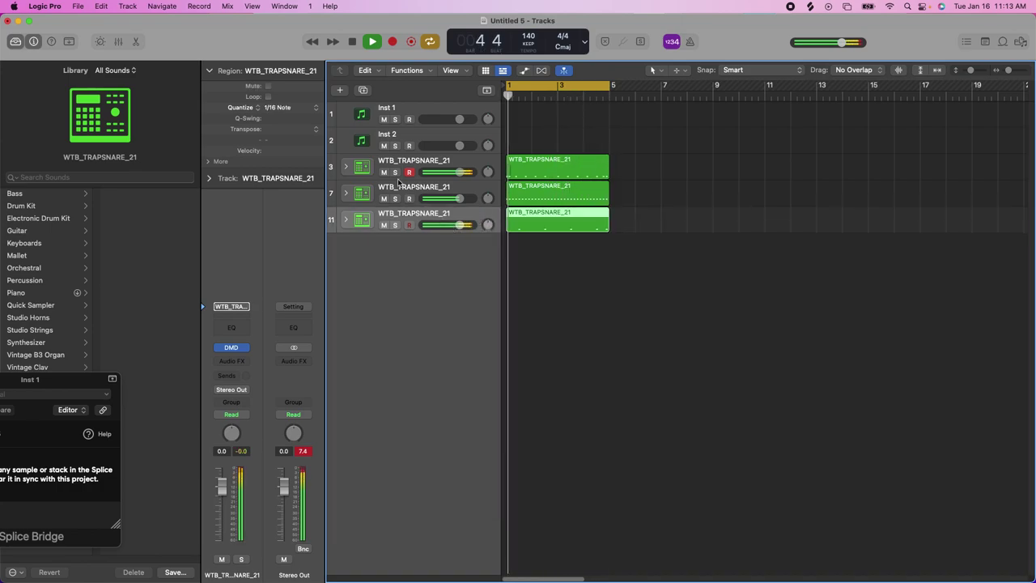
Step: Create one new software instrument track with the MPC instrument and restart the loop playback
{"action": "left_click", "coordinate": [340, 90]}
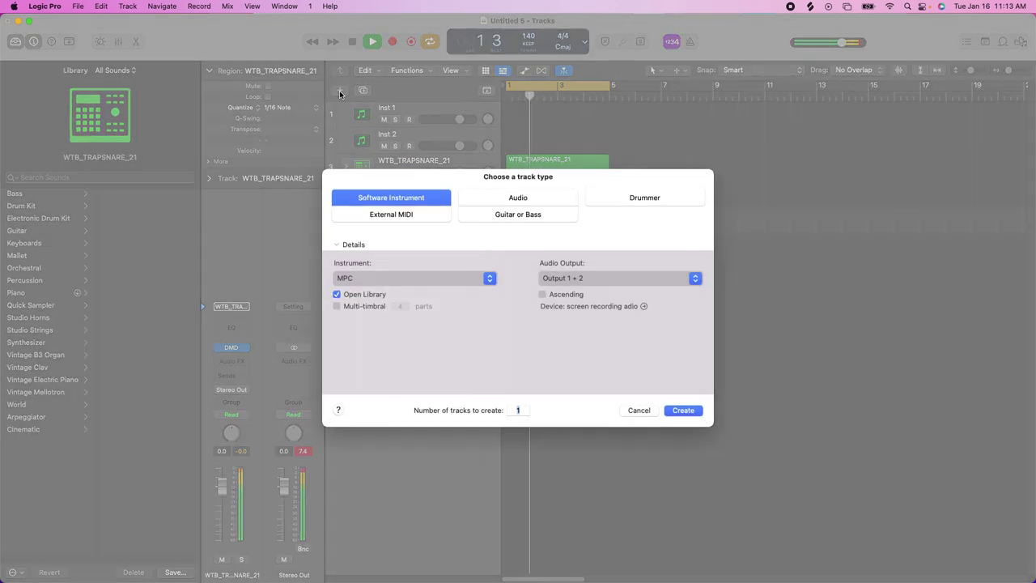
{"action": "left_click", "coordinate": [687, 414]}
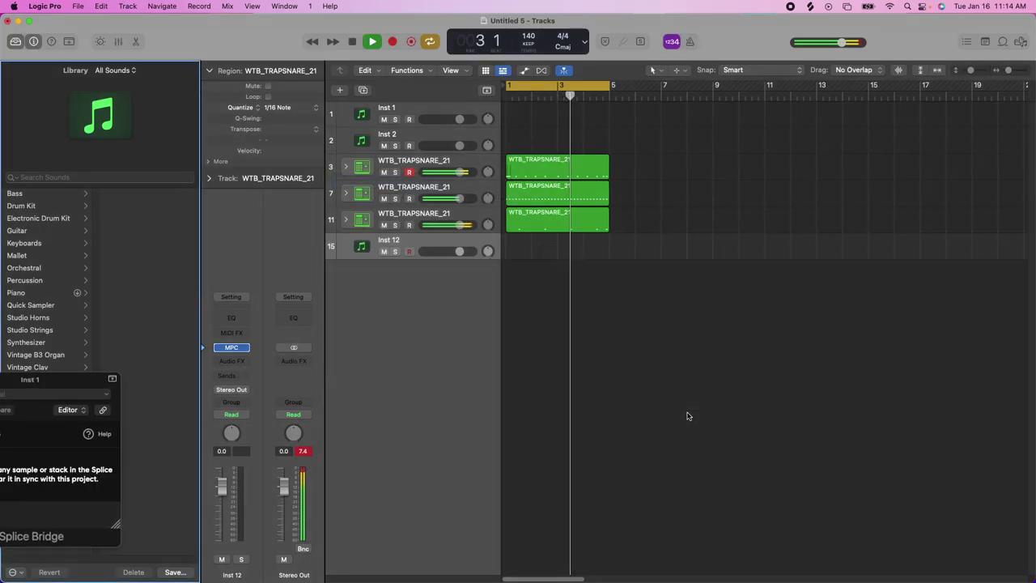
{"action": "key", "text": "space"}
{"action": "key", "text": "space"}
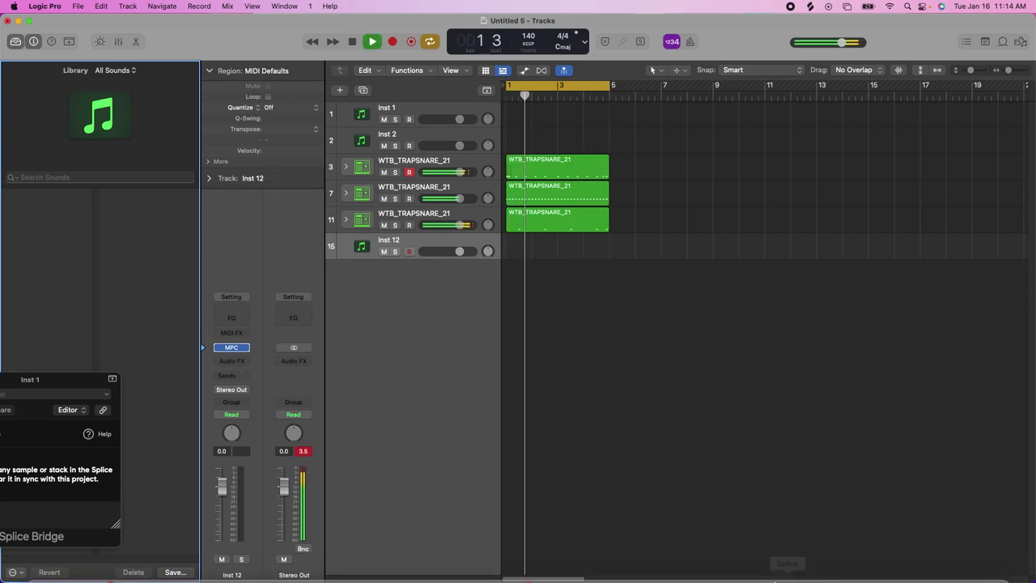
Step: Stop playback, switch to Splice, and clear the "kik" search text and its filter tag
{"action": "left_click", "coordinate": [784, 568]}
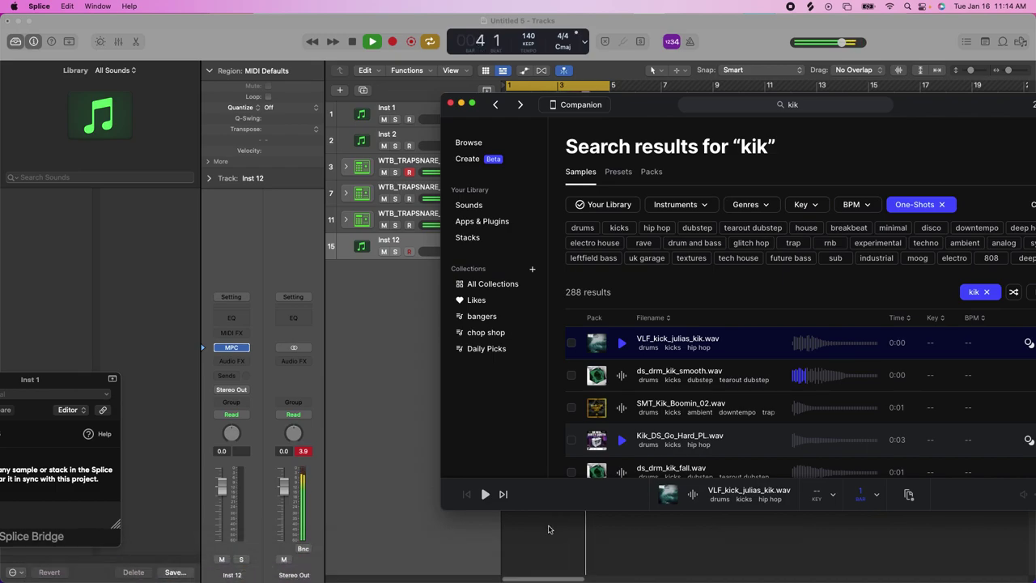
{"action": "left_click_drag", "start_coordinate": [638, 105], "coordinate": [468, 32]}
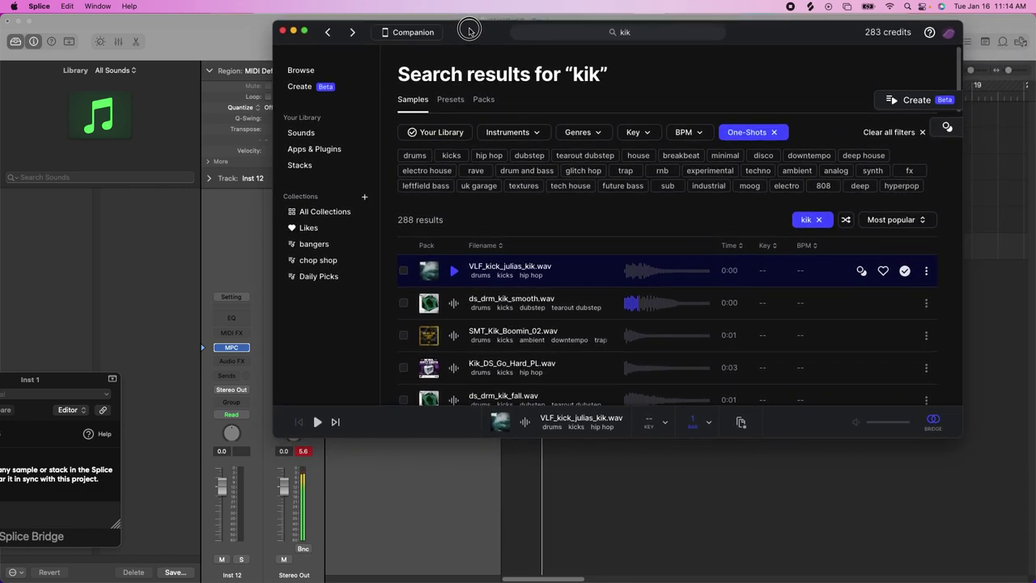
{"action": "left_click", "coordinate": [587, 486]}
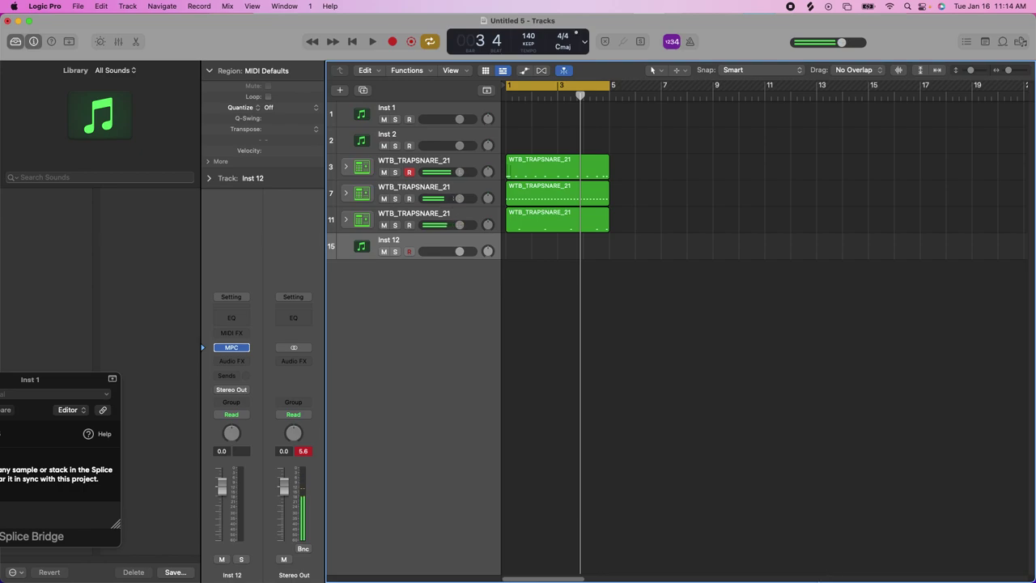
{"action": "left_click", "coordinate": [787, 562]}
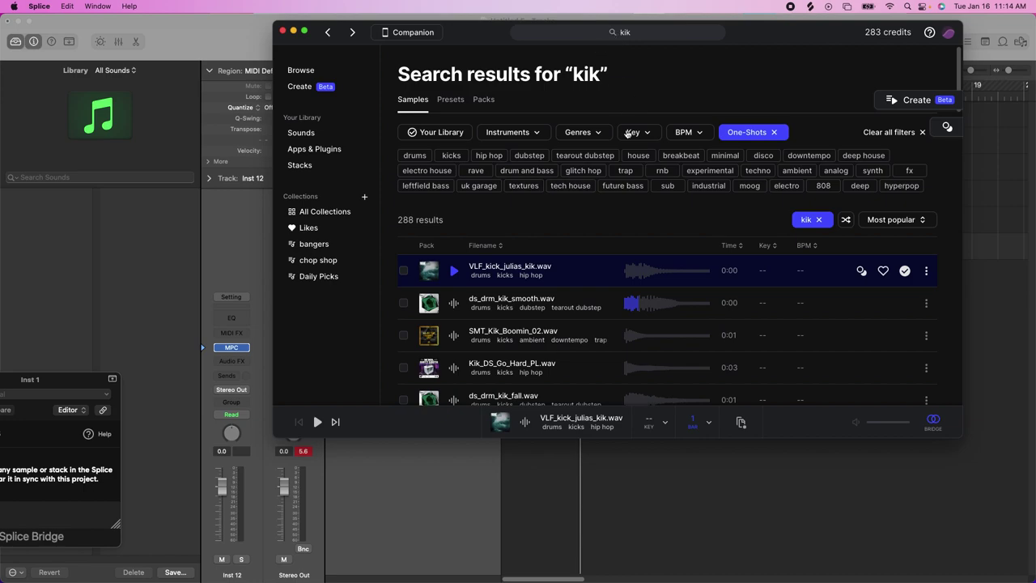
{"action": "left_click", "coordinate": [640, 37]}
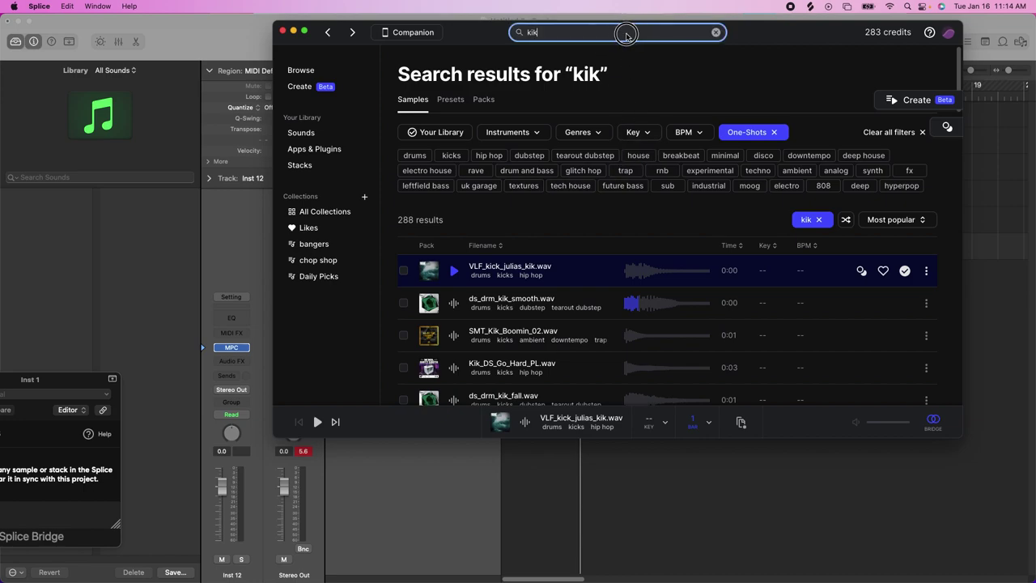
{"action": "left_click", "coordinate": [716, 33]}
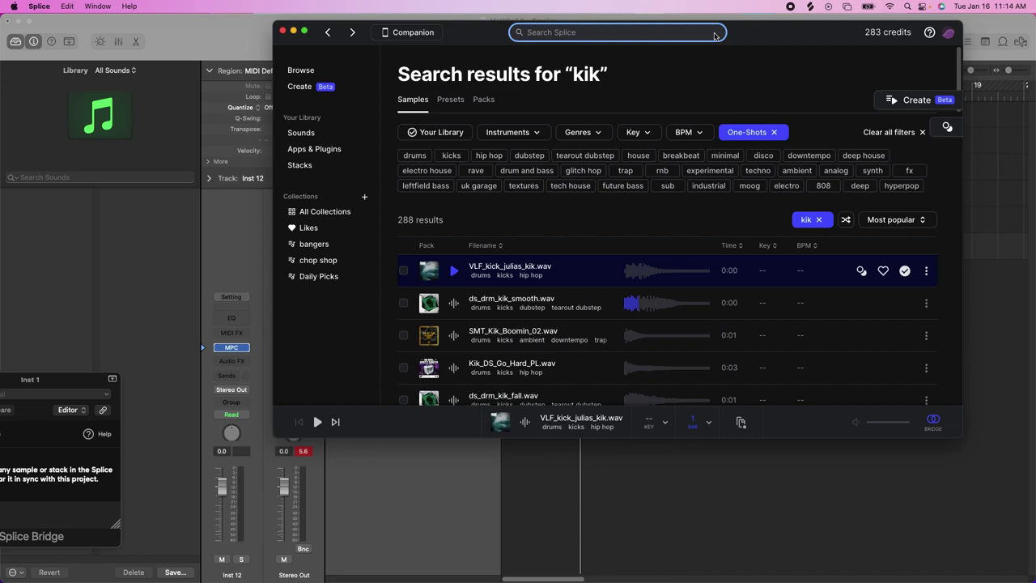
{"action": "left_click", "coordinate": [819, 220]}
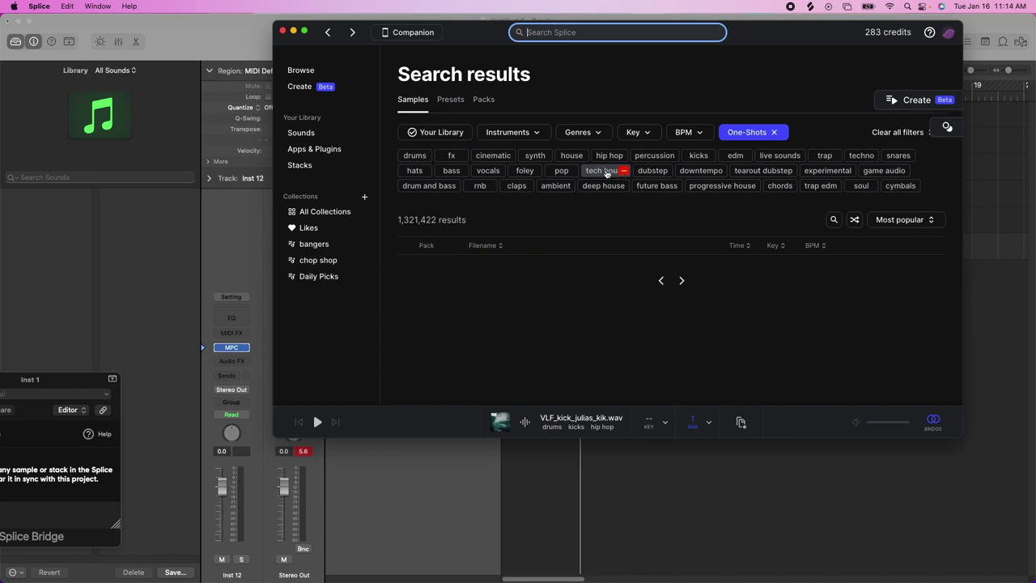
Step: Filter the Splice samples by the trap and piano tags and remove the One-Shots filter
{"action": "left_click", "coordinate": [621, 172]}
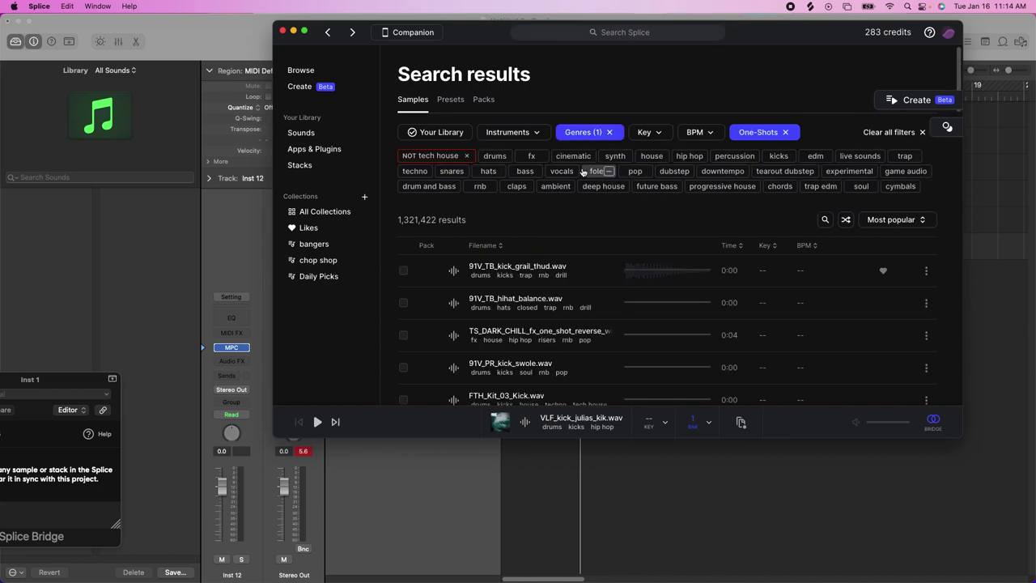
{"action": "left_click", "coordinate": [466, 156]}
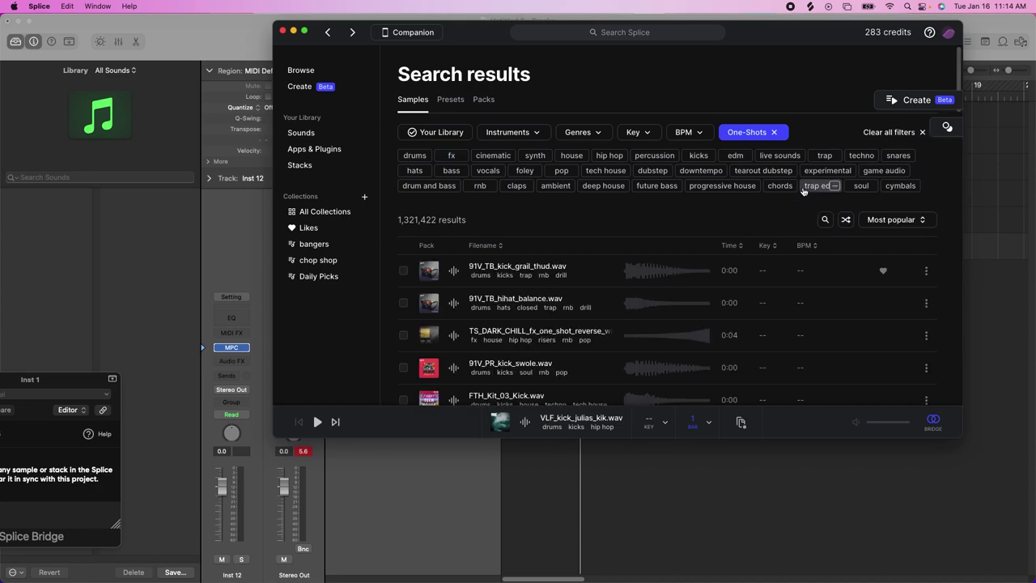
{"action": "left_click", "coordinate": [819, 157]}
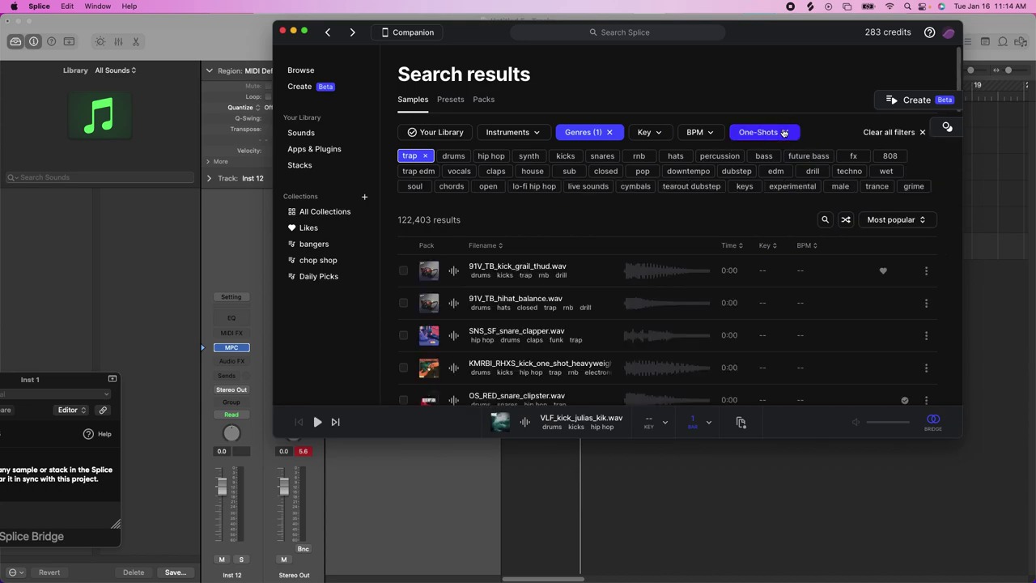
{"action": "left_click", "coordinate": [783, 132]}
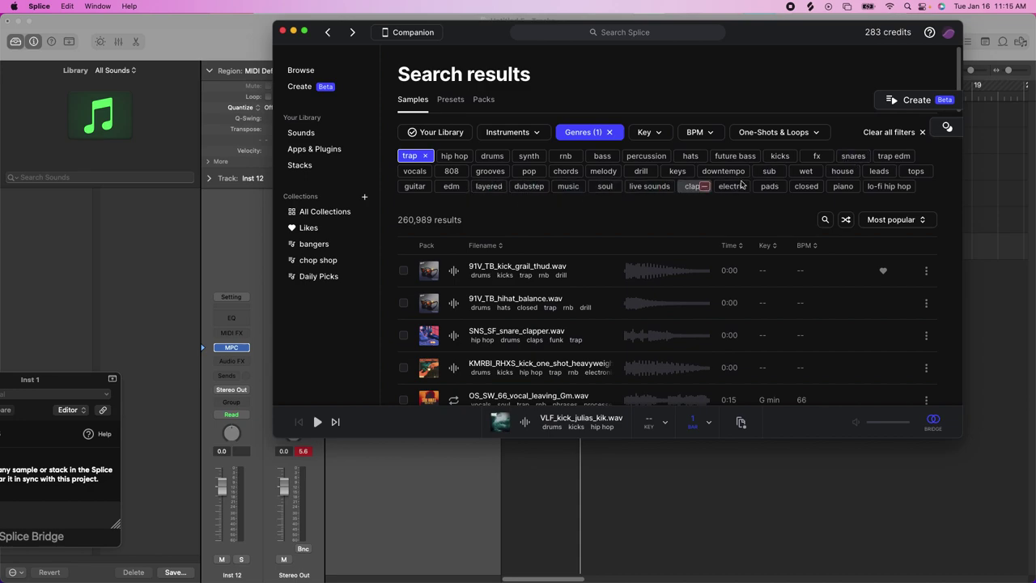
{"action": "left_click", "coordinate": [831, 187]}
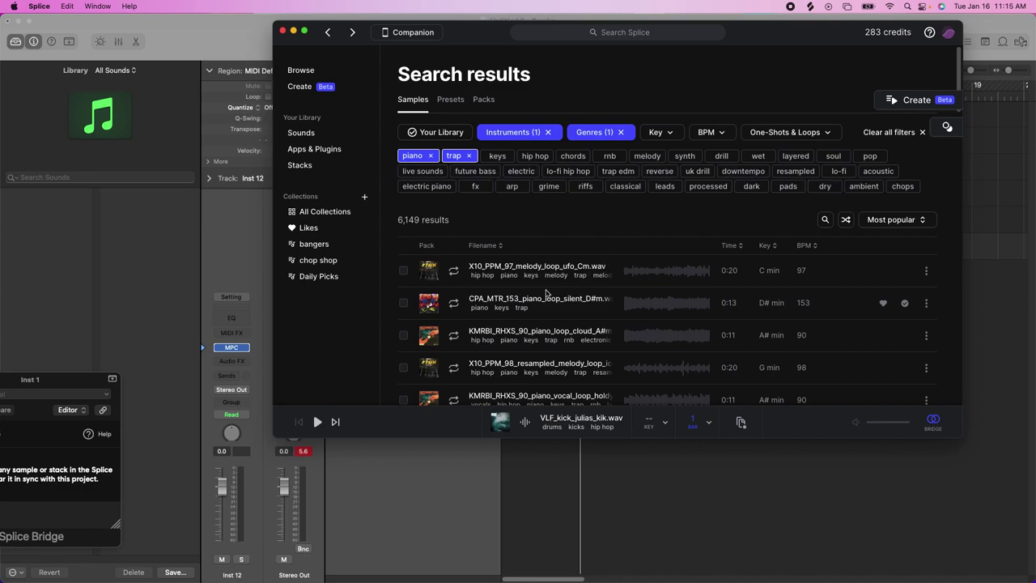
Step: Audition the trap piano loops in the results, from X10_PPM_97_melody_loop_ufo_Cm.wav through RKU_BLC_138_piano_loop_omnia_Bmin.wav
{"action": "left_click", "coordinate": [454, 271]}
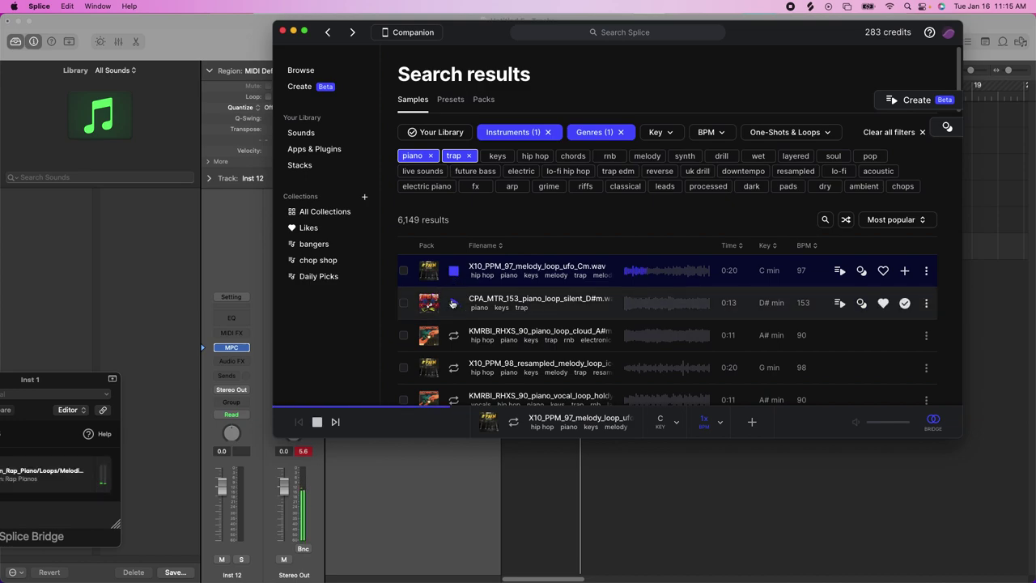
{"action": "left_click", "coordinate": [452, 303]}
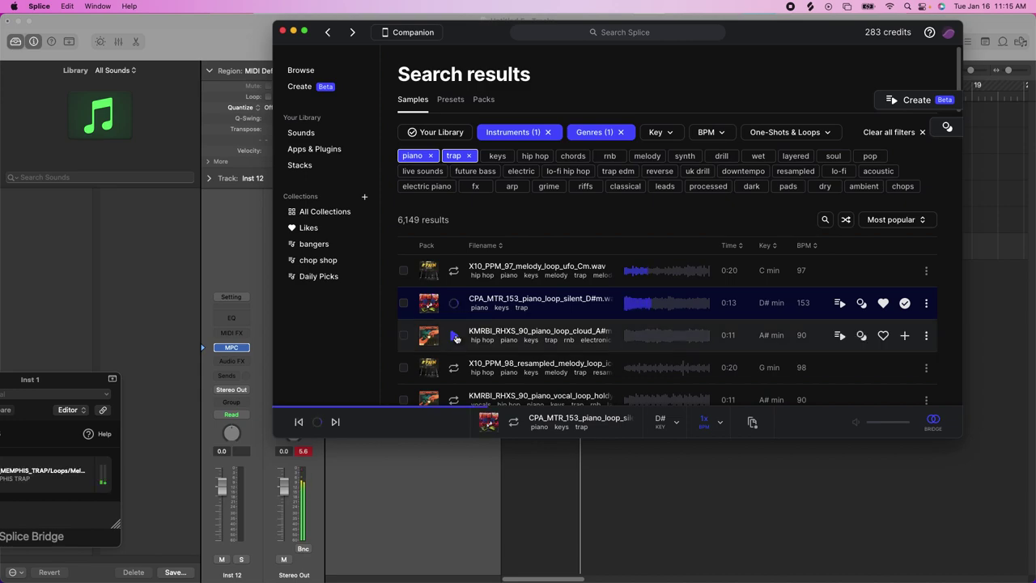
{"action": "left_click", "coordinate": [454, 335]}
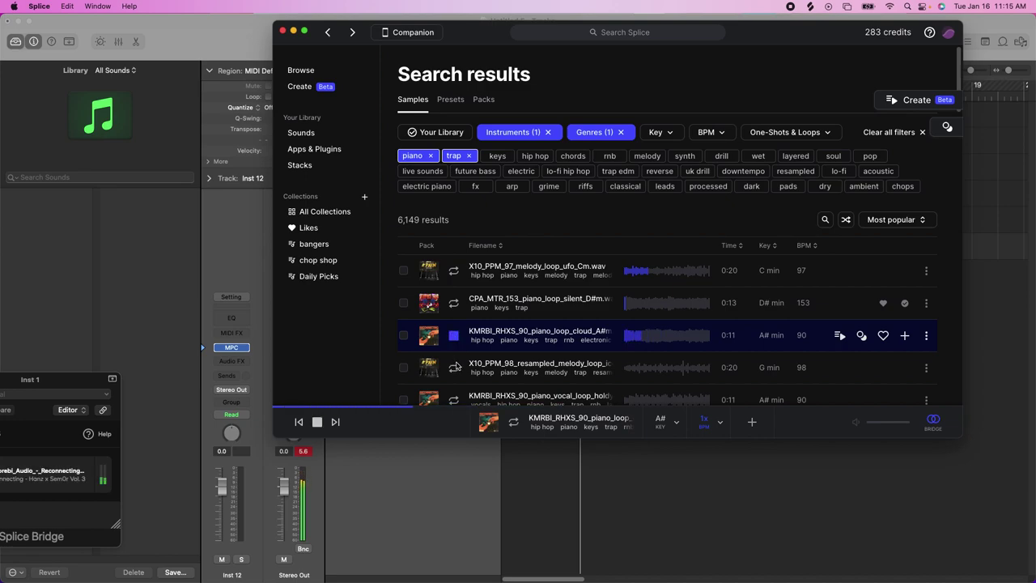
{"action": "left_click", "coordinate": [455, 367]}
{"action": "scroll", "coordinate": [461, 367], "scroll_direction": "down", "scroll_amount": 2}
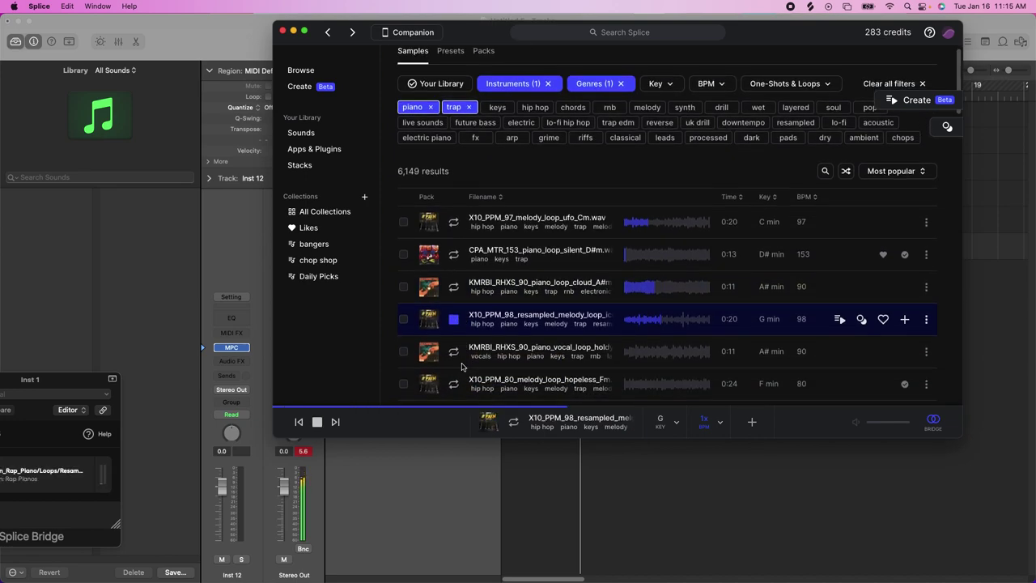
{"action": "left_click", "coordinate": [454, 354]}
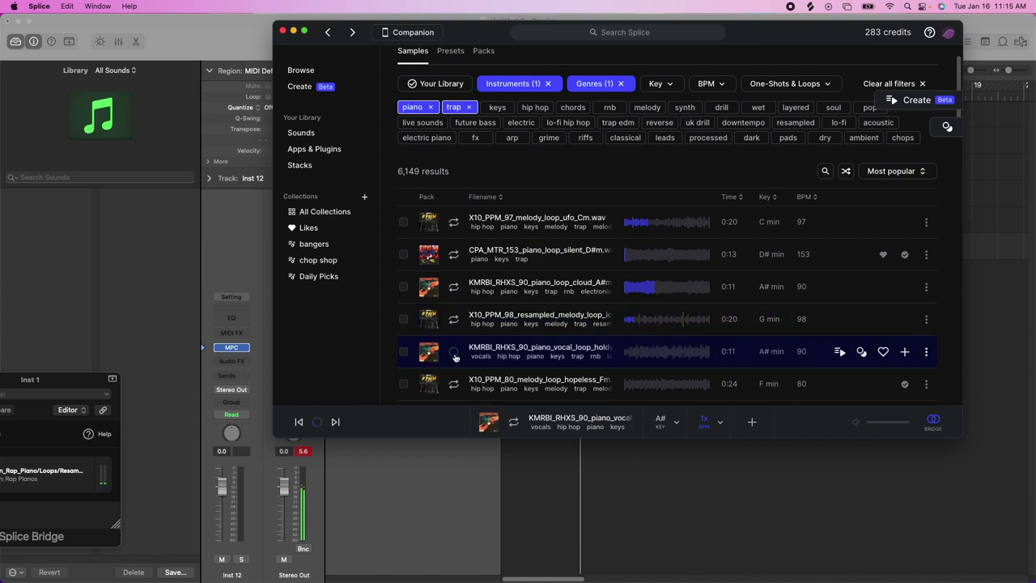
{"action": "scroll", "coordinate": [455, 356], "scroll_direction": "down", "scroll_amount": 1}
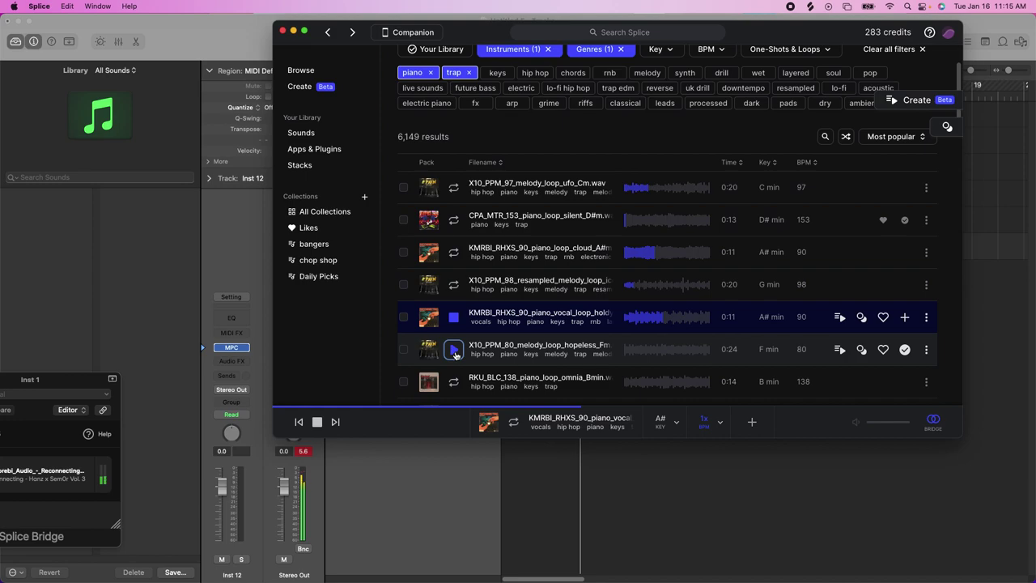
{"action": "left_click", "coordinate": [454, 349]}
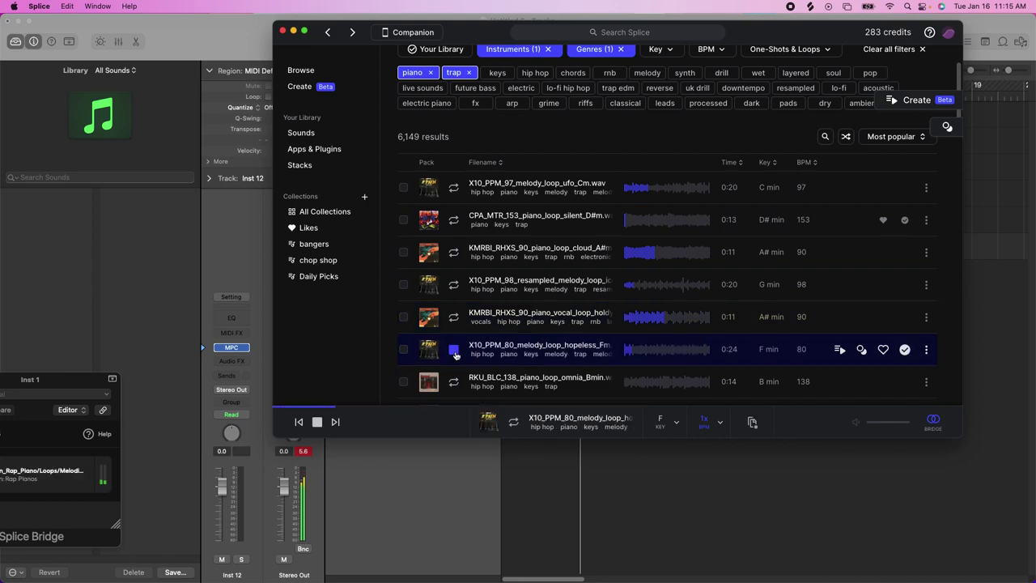
{"action": "scroll", "coordinate": [456, 356], "scroll_direction": "down", "scroll_amount": 2}
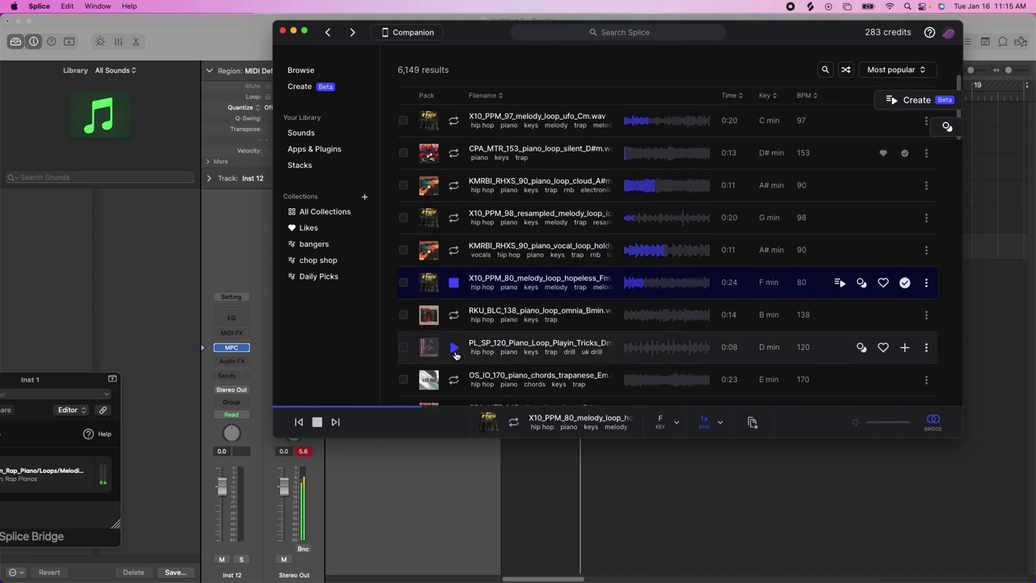
{"action": "left_click", "coordinate": [454, 311]}
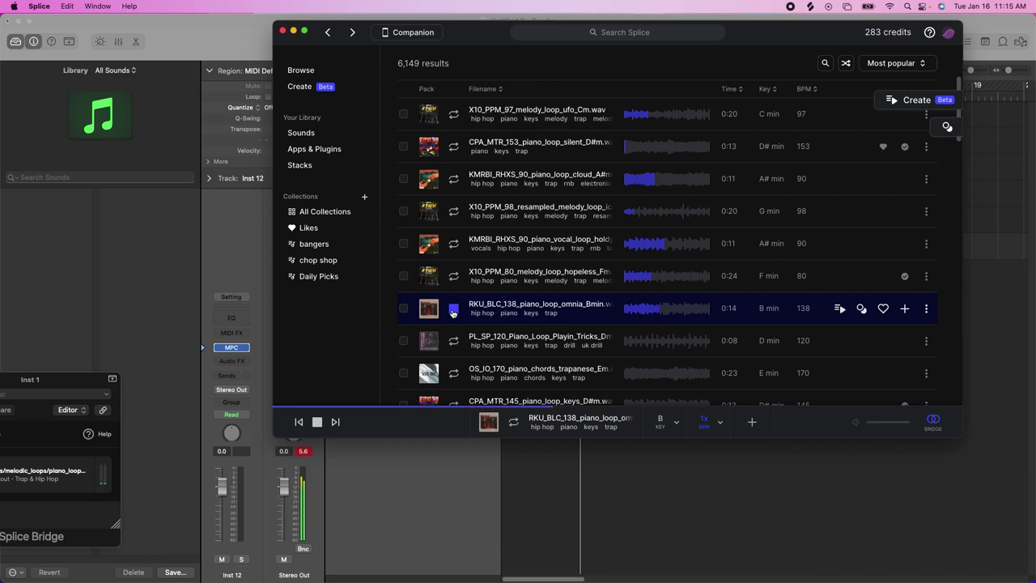
Step: Add RKU_BLC_138_piano_loop_omnia_Bmin.wav to the Splice library and place it on a new Logic Pro track using Quick Sampler (Optimized)
{"action": "left_click", "coordinate": [905, 309]}
{"action": "left_click_drag", "start_coordinate": [828, 46], "coordinate": [867, 105]}
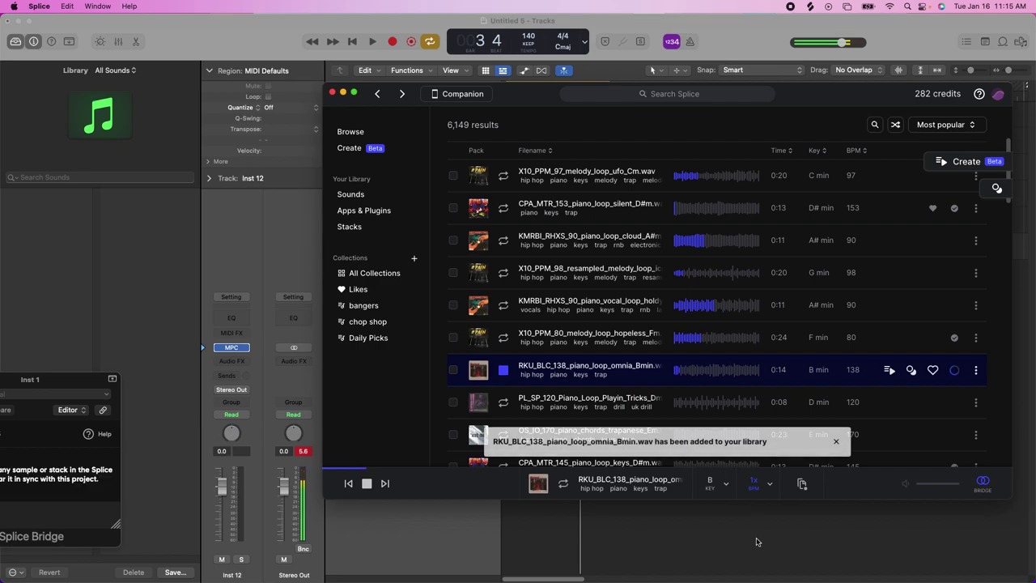
{"action": "left_click_drag", "start_coordinate": [794, 94], "coordinate": [981, 79]}
{"action": "left_click_drag", "start_coordinate": [994, 475], "coordinate": [418, 303]}
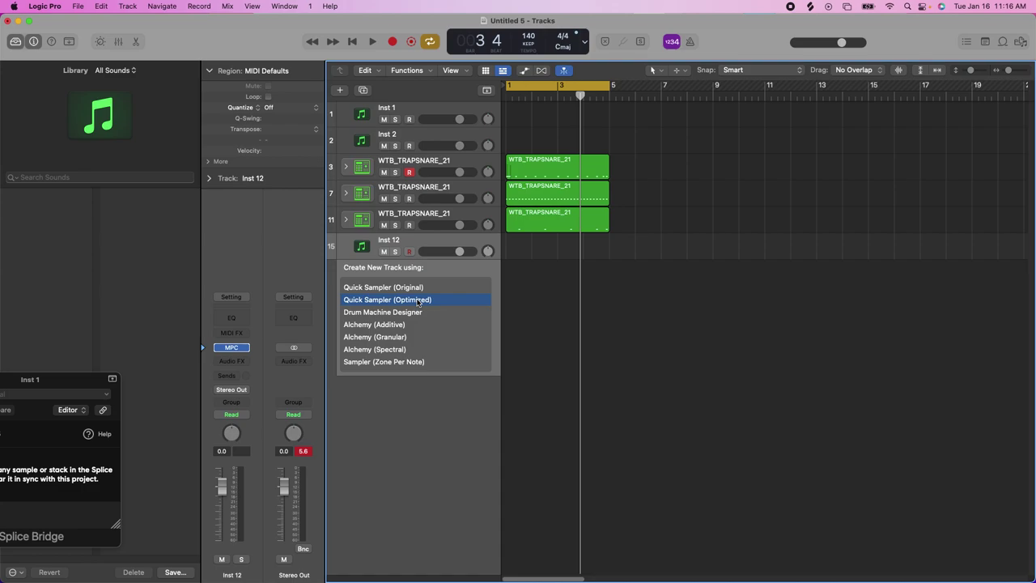
{"action": "left_click_drag", "start_coordinate": [418, 302], "coordinate": [418, 302]}
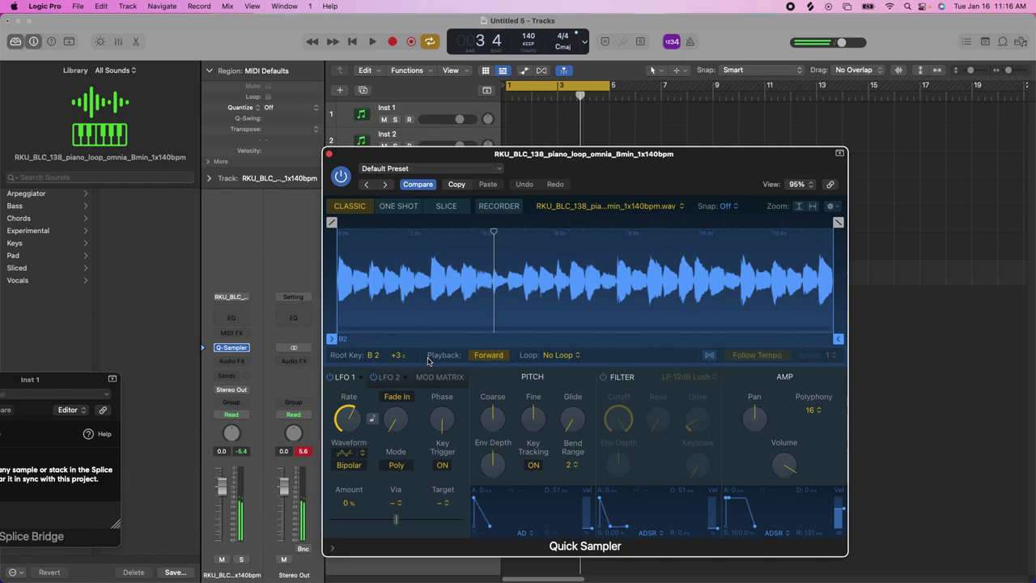
Step: Check the loop mode options in Quick Sampler without changing them, and set the polyphony to Mono
{"action": "left_click", "coordinate": [575, 355]}
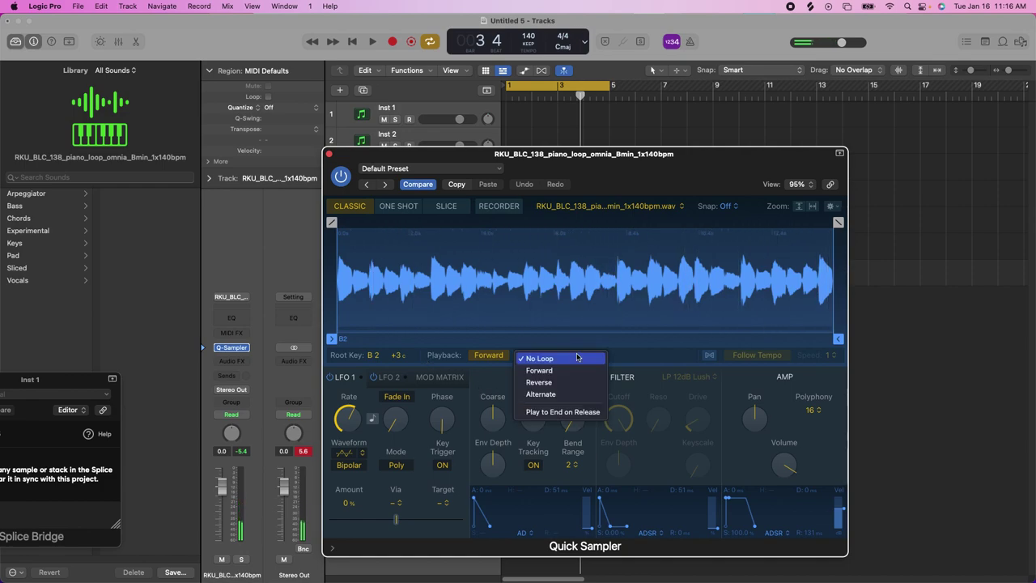
{"action": "left_click", "coordinate": [457, 364]}
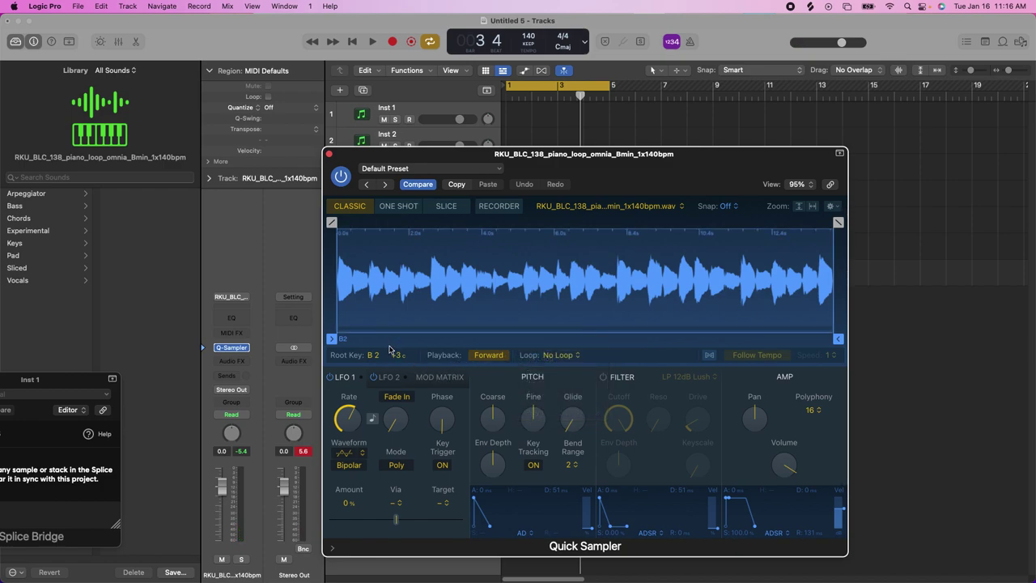
{"action": "left_click", "coordinate": [814, 411]}
{"action": "left_click", "coordinate": [810, 312]}
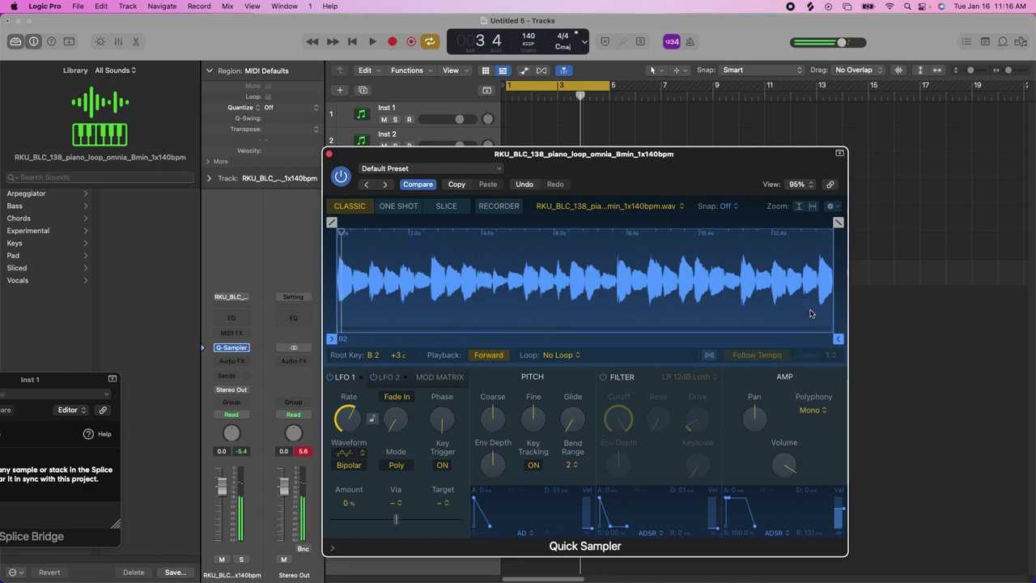
Step: Set the piano loop's playback direction to Reverse and switch Quick Sampler to One Shot mode
{"action": "mouse_move", "coordinate": [776, 414]}
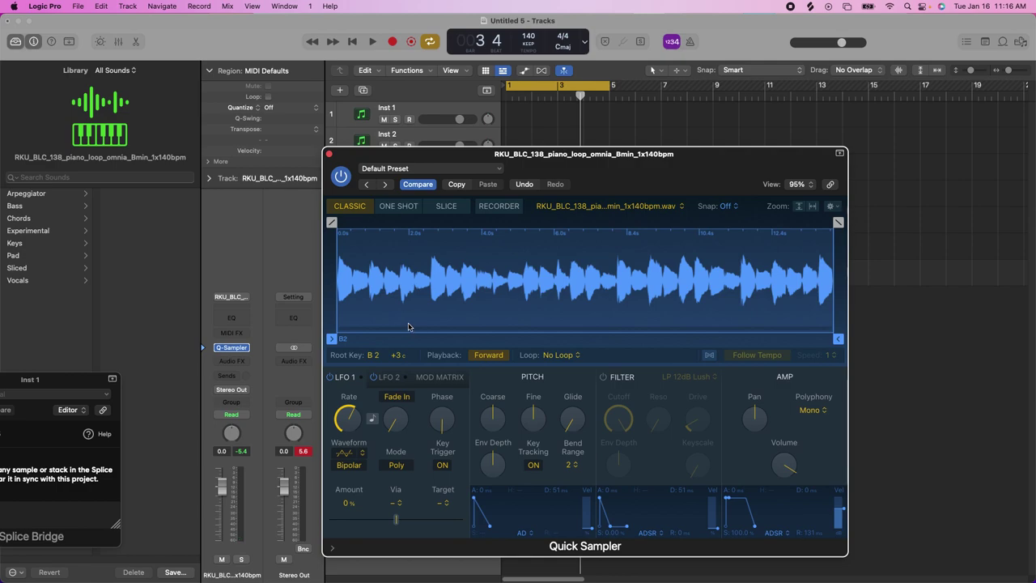
{"action": "left_click", "coordinate": [483, 354]}
{"action": "left_click", "coordinate": [416, 209]}
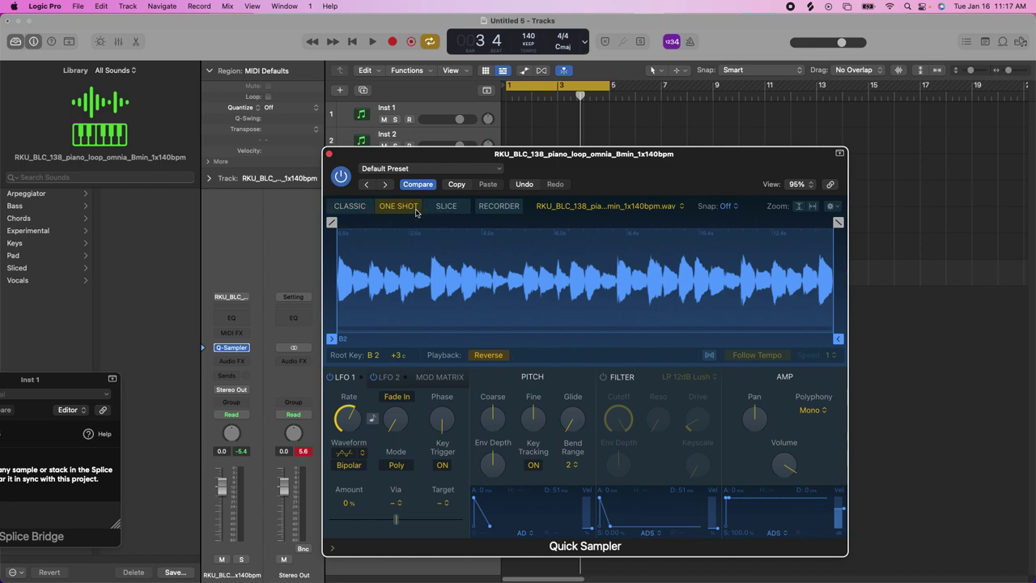
Step: Switch Quick Sampler to Slice mode for the reversed piano loop and set the transient sensitivity to 16
{"action": "key", "text": "a"}
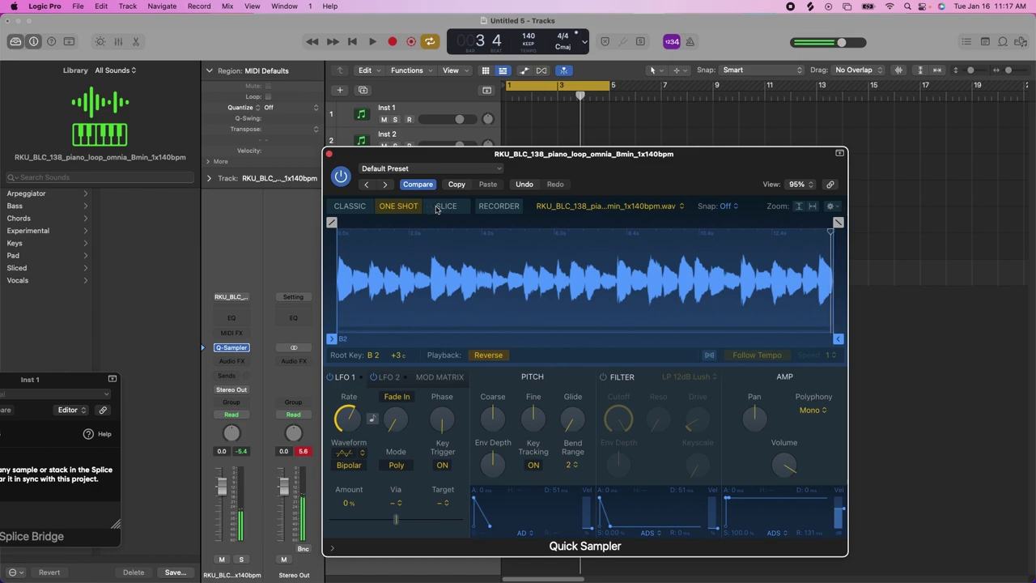
{"action": "left_click", "coordinate": [437, 208]}
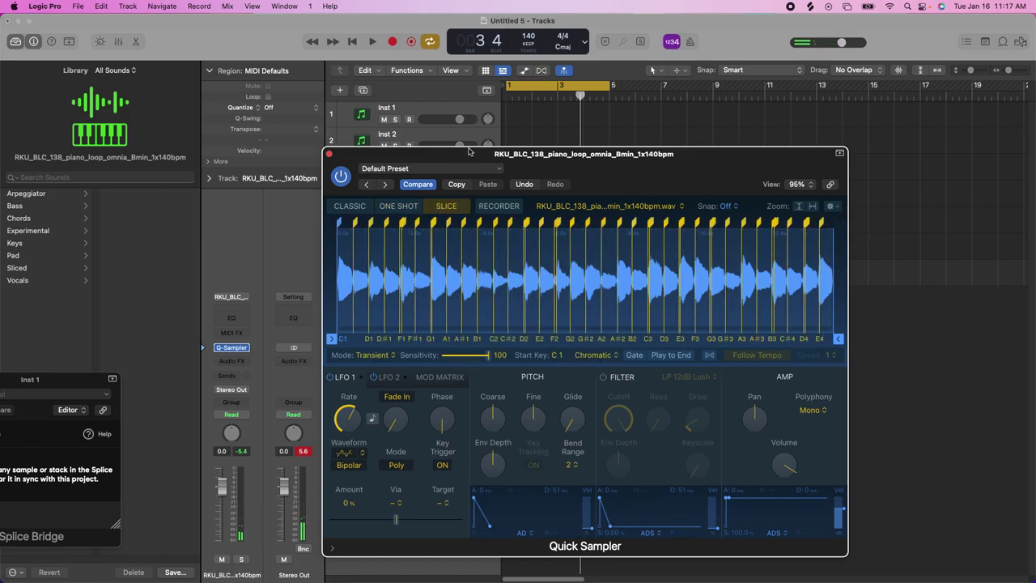
{"action": "left_click_drag", "start_coordinate": [484, 148], "coordinate": [587, 248]}
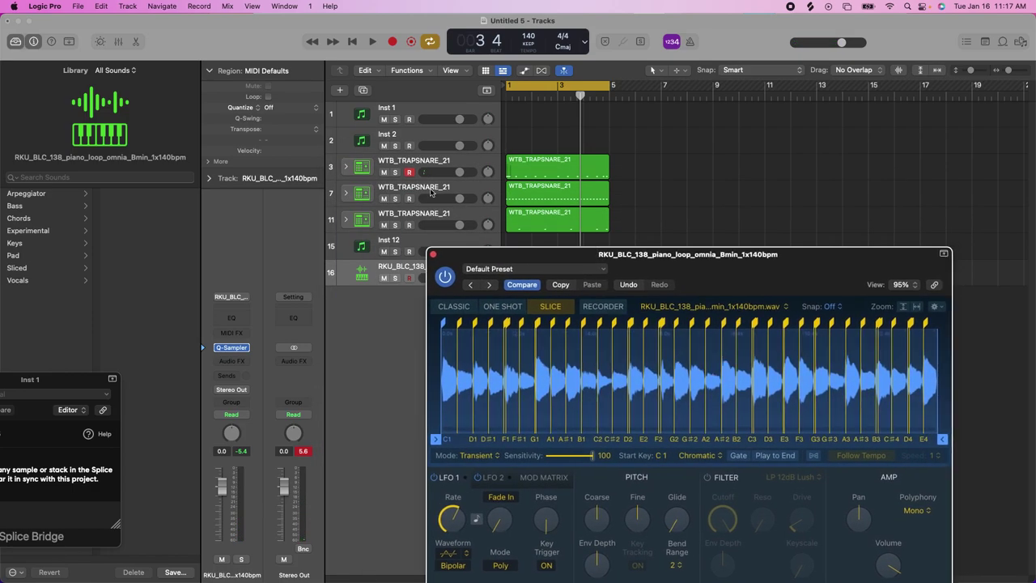
{"action": "left_click", "coordinate": [518, 254]}
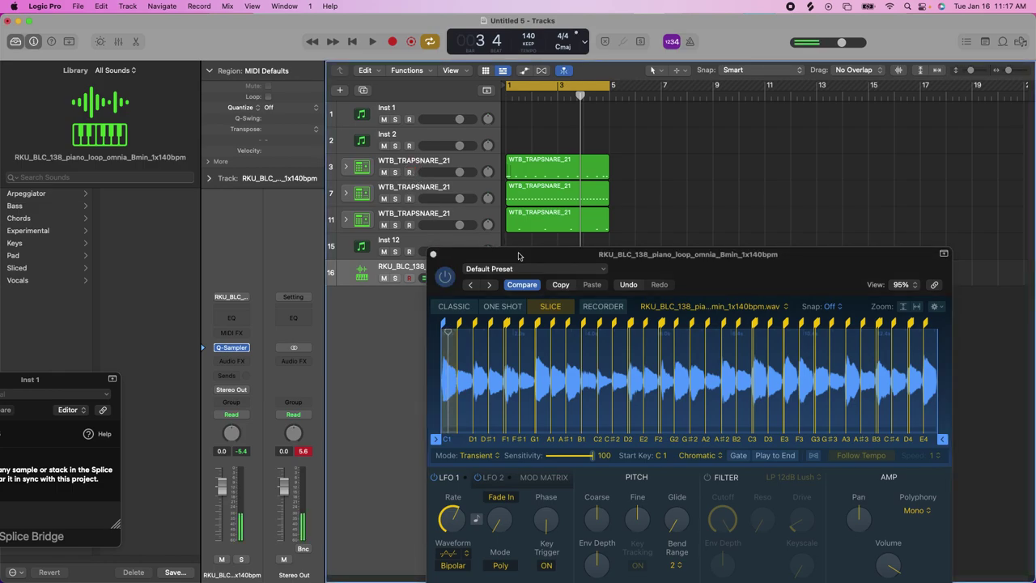
{"action": "left_click_drag", "start_coordinate": [518, 255], "coordinate": [417, 112]}
{"action": "left_click_drag", "start_coordinate": [493, 314], "coordinate": [450, 314]}
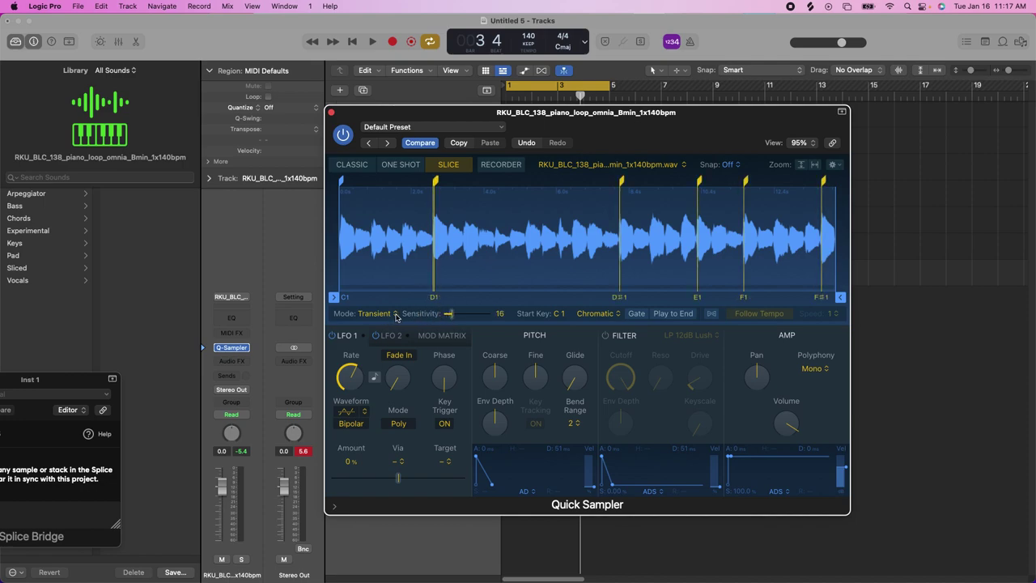
Step: Set the slicing mode of the omnia piano loop to Equal Divisions with 8 slices
{"action": "left_click", "coordinate": [396, 314]}
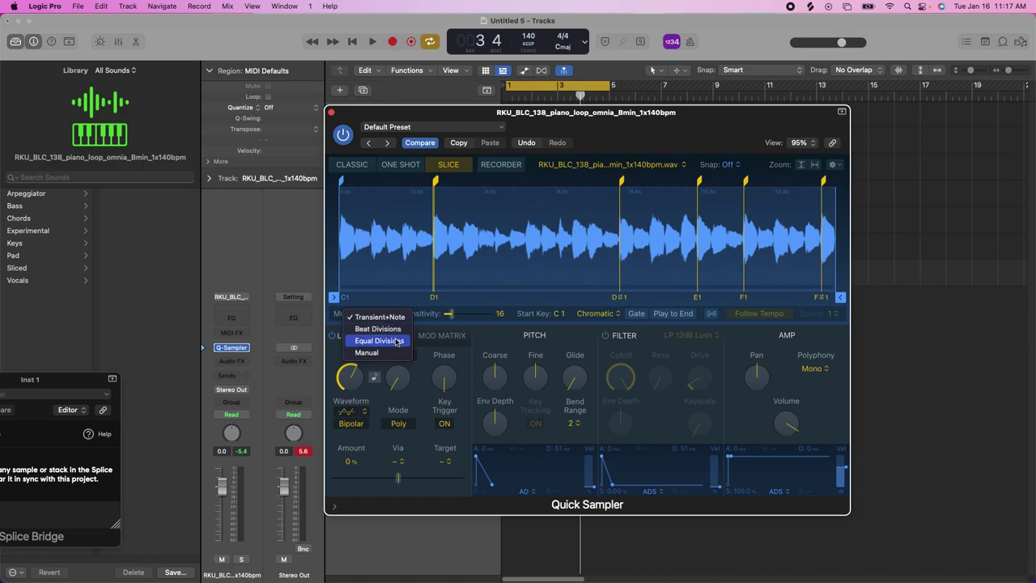
{"action": "left_click", "coordinate": [397, 340]}
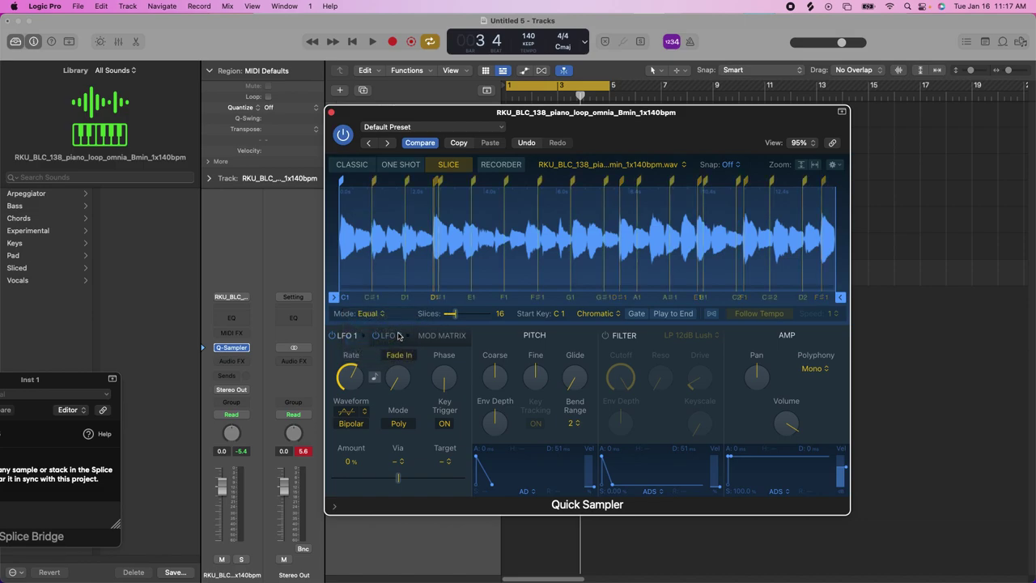
{"action": "mouse_move", "coordinate": [450, 318]}
{"action": "left_mouse_down"}
{"action": "mouse_move", "coordinate": [433, 313]}
{"action": "mouse_move", "coordinate": [451, 312]}
{"action": "left_mouse_up"}
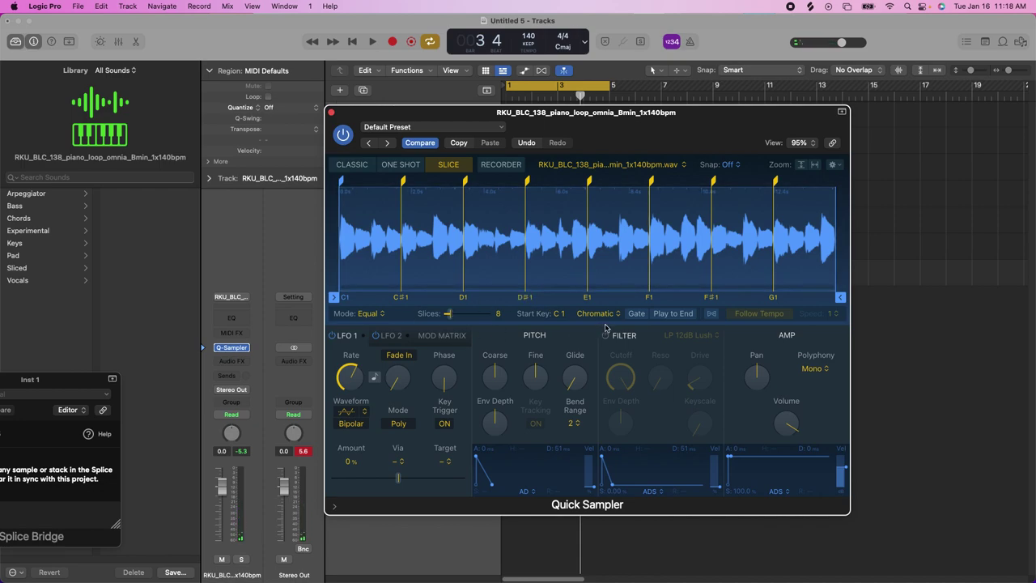
Step: Check the slice key mapping options without changing them and play the piano slices along with the beat
{"action": "left_click", "coordinate": [619, 314]}
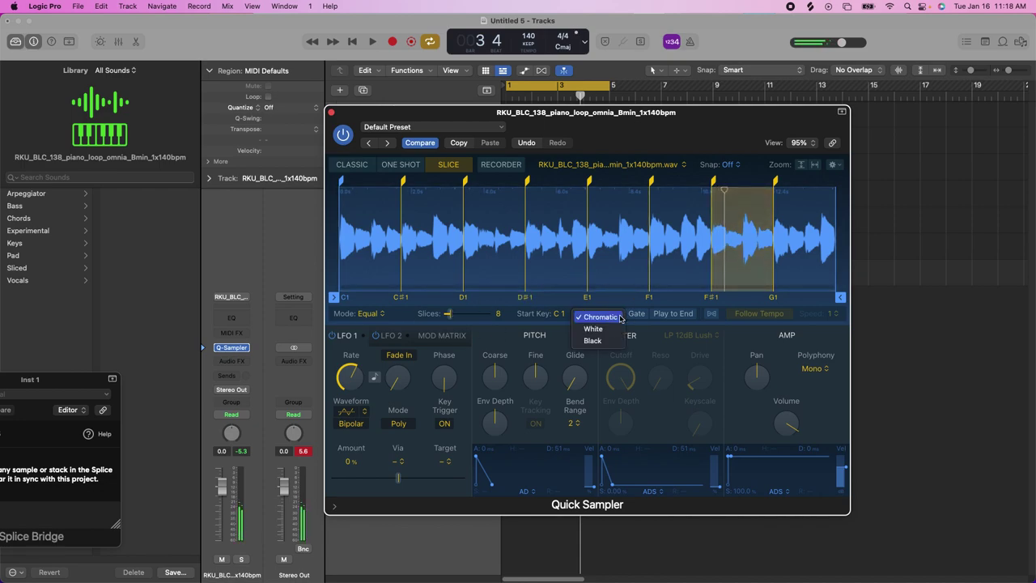
{"action": "left_click", "coordinate": [512, 325]}
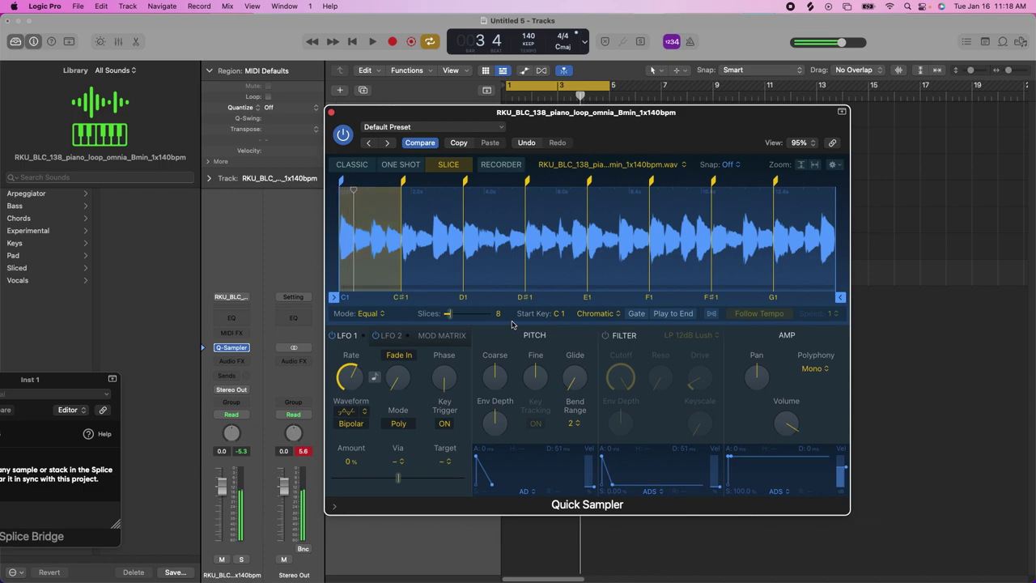
{"action": "key", "text": "space"}
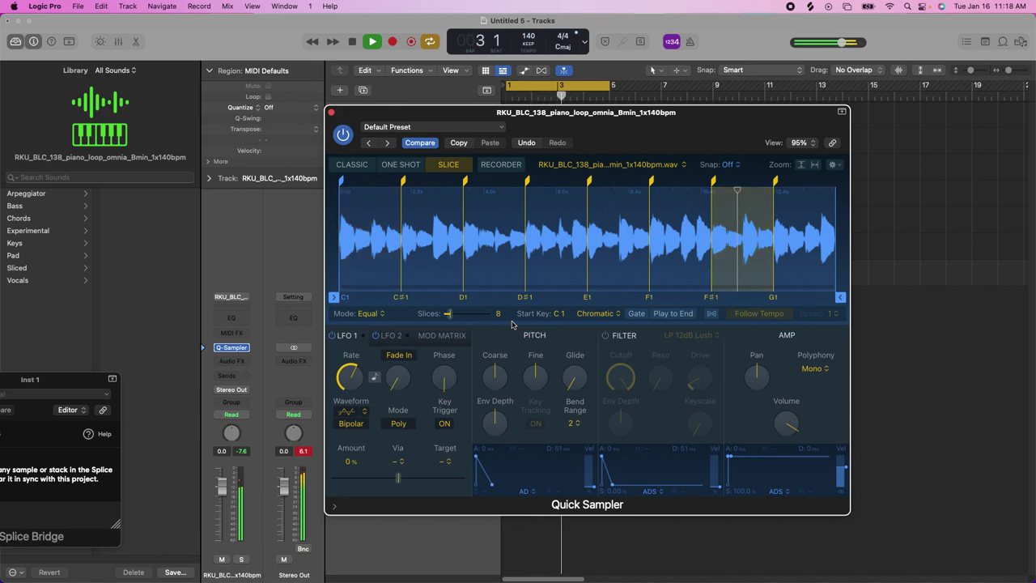
{"action": "key", "text": "space"}
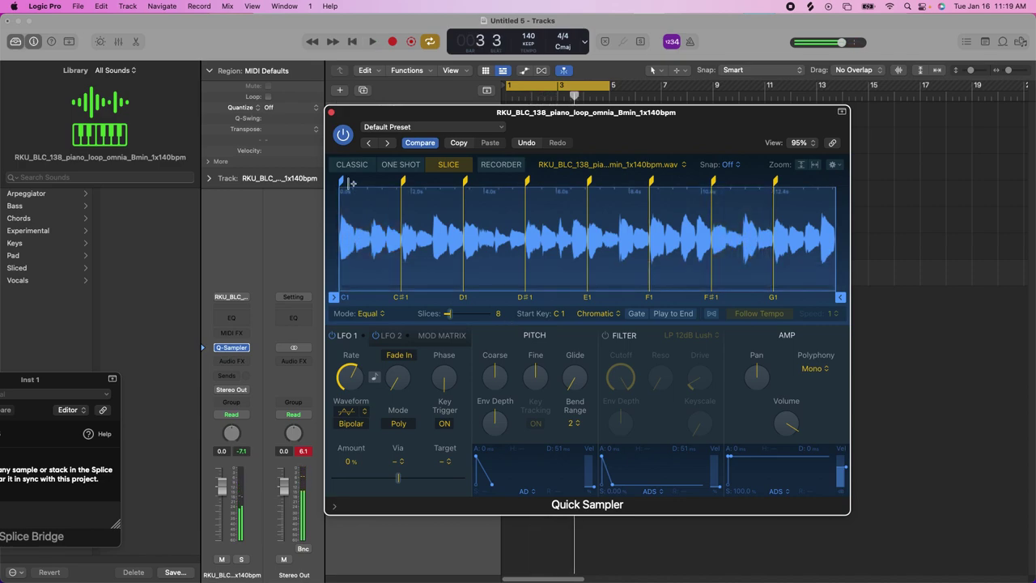
Step: Close Quick Sampler and delete the RKU_BLC_138_piano_loop_omnia_Bmin track
{"action": "left_click", "coordinate": [332, 113]}
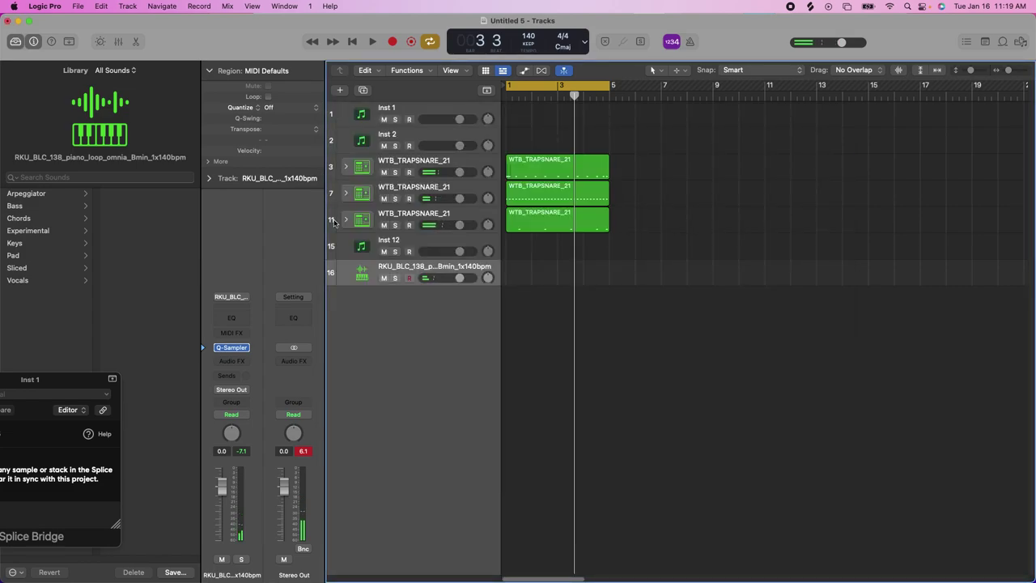
{"action": "key", "text": "super+BackSpace"}
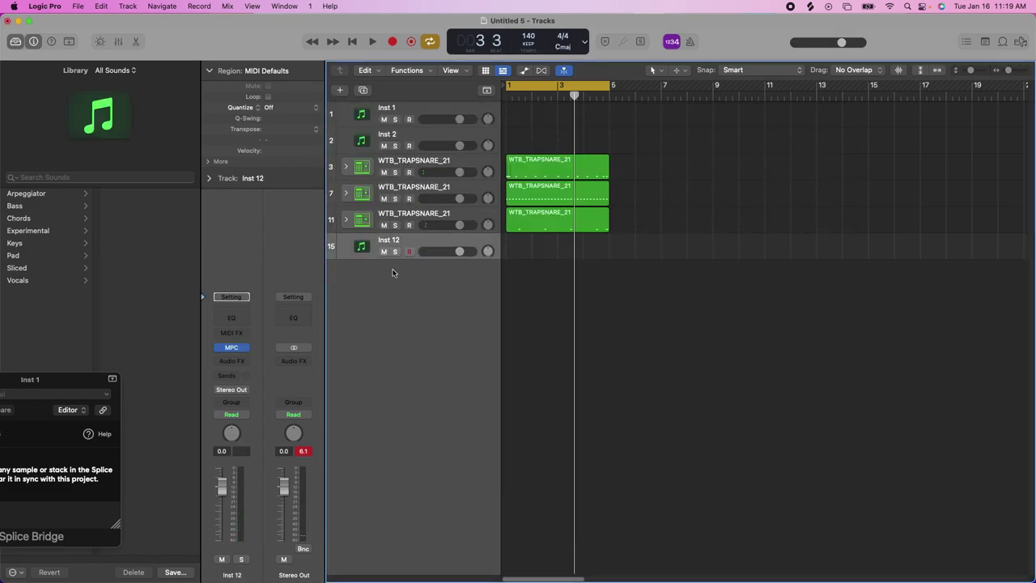
Step: Switch to Splice and audition the piano loops from RKU_BLC_138_piano_loop_omnia_Bmin.wav through OS_IO_170_piano_chords_trapanese_Em
{"action": "mouse_move", "coordinate": [758, 571]}
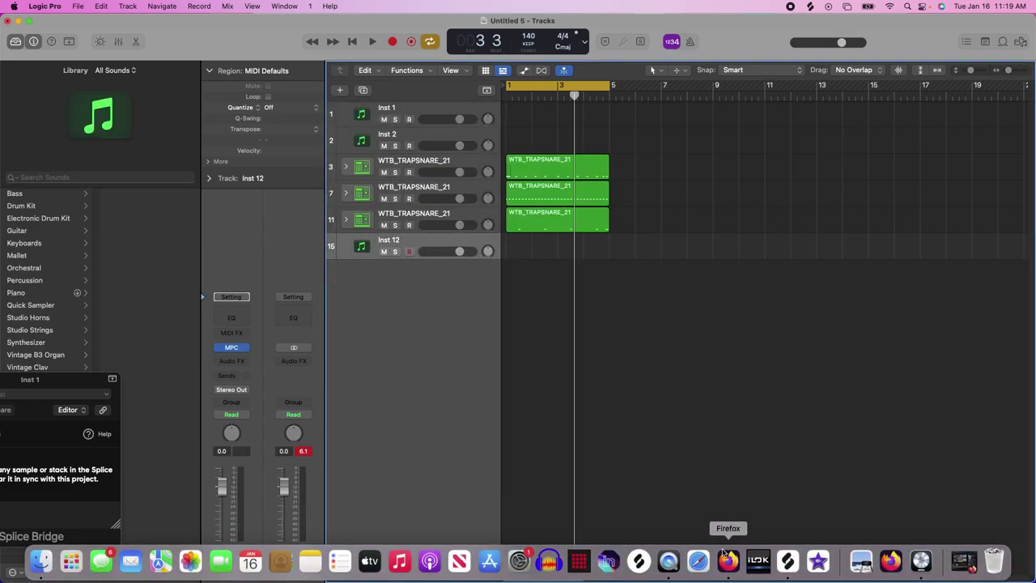
{"action": "left_click", "coordinate": [788, 561]}
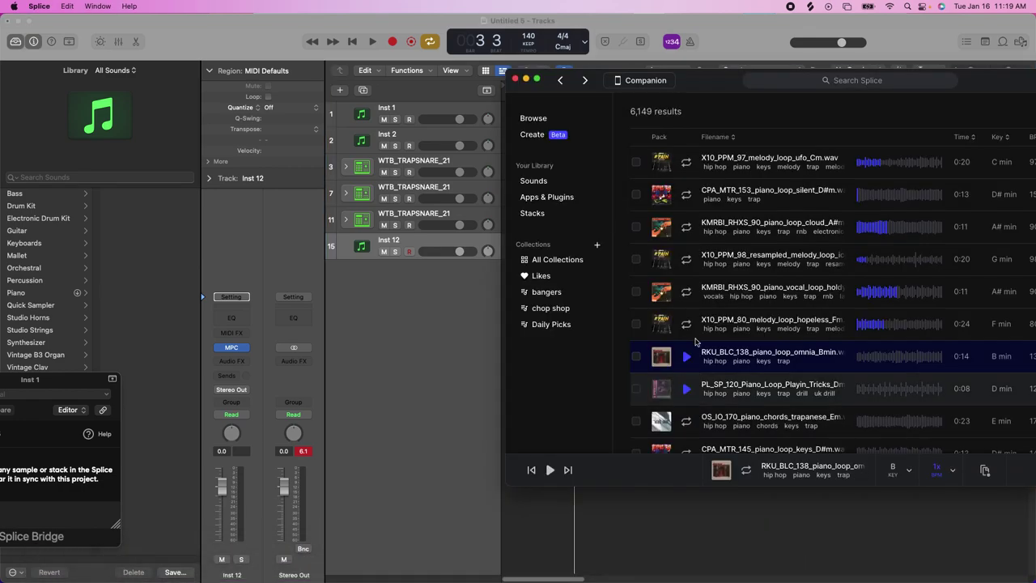
{"action": "left_click", "coordinate": [688, 356]}
{"action": "left_click_drag", "start_coordinate": [701, 87], "coordinate": [504, 73]}
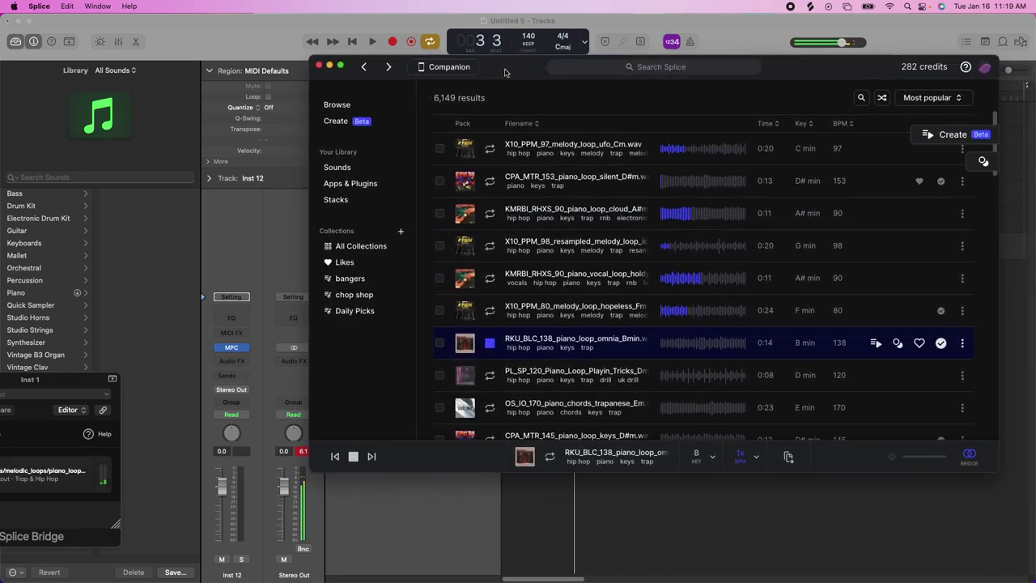
{"action": "key", "text": "Down"}
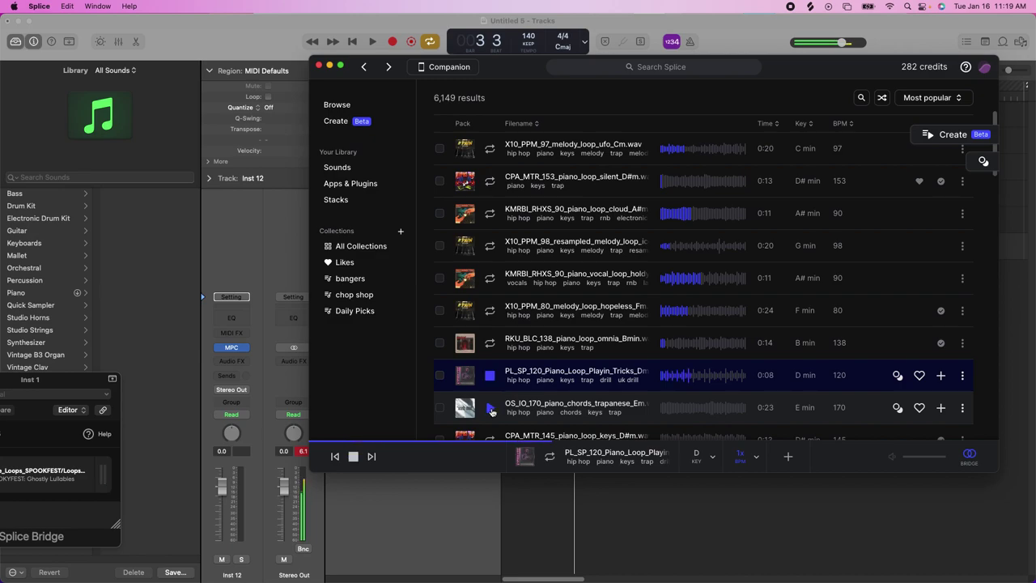
{"action": "left_click", "coordinate": [491, 409]}
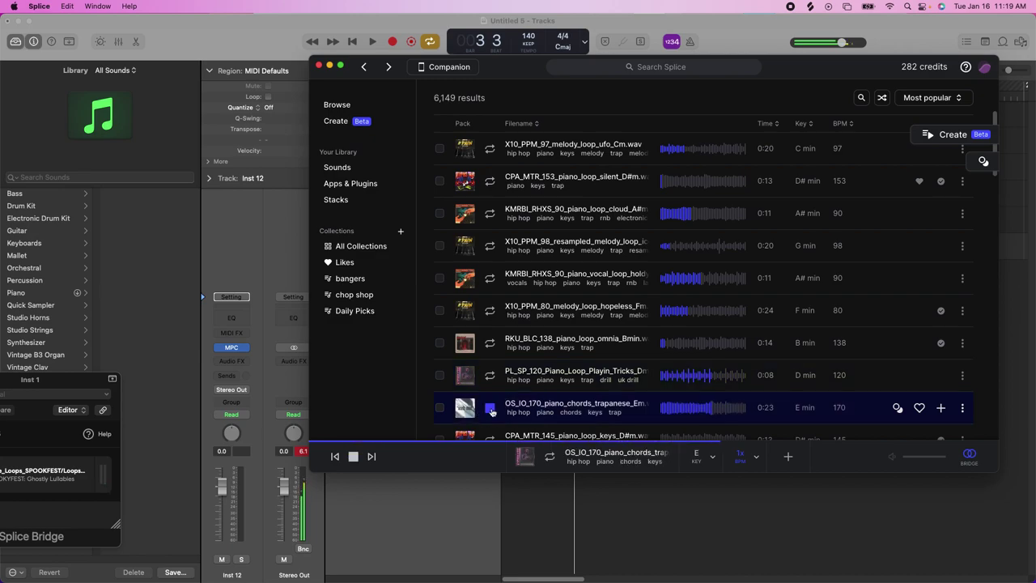
{"action": "scroll", "coordinate": [491, 410], "scroll_direction": "down", "scroll_amount": 5}
{"action": "scroll", "coordinate": [492, 411], "scroll_direction": "down", "scroll_amount": 2}
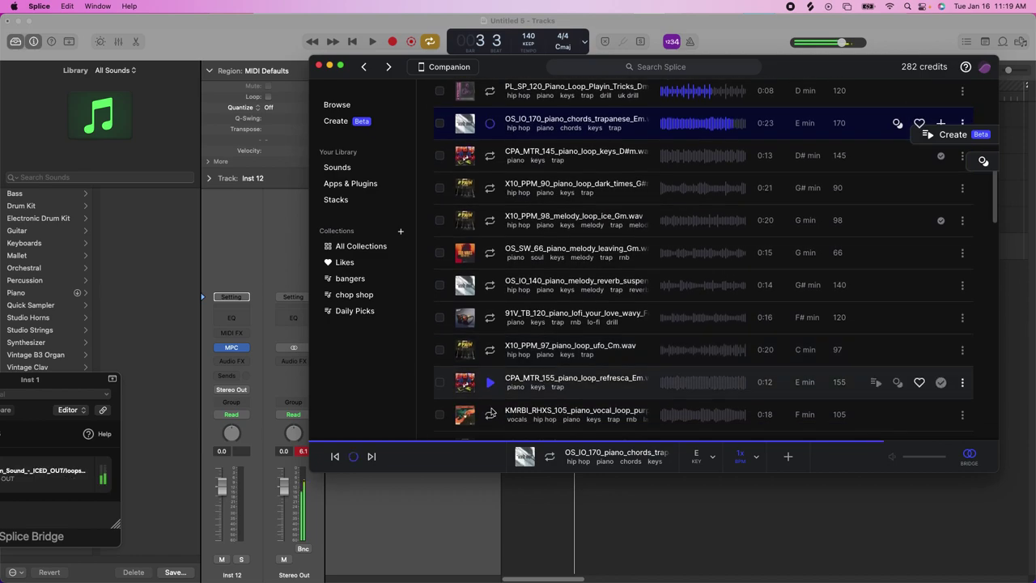
Step: Audition further piano samples in the results, from CPA_MTR_155_piano_loop_refresca_Em through X10_PPM_90_piano_loop_rain_drops_Bm.wav
{"action": "left_click", "coordinate": [490, 383]}
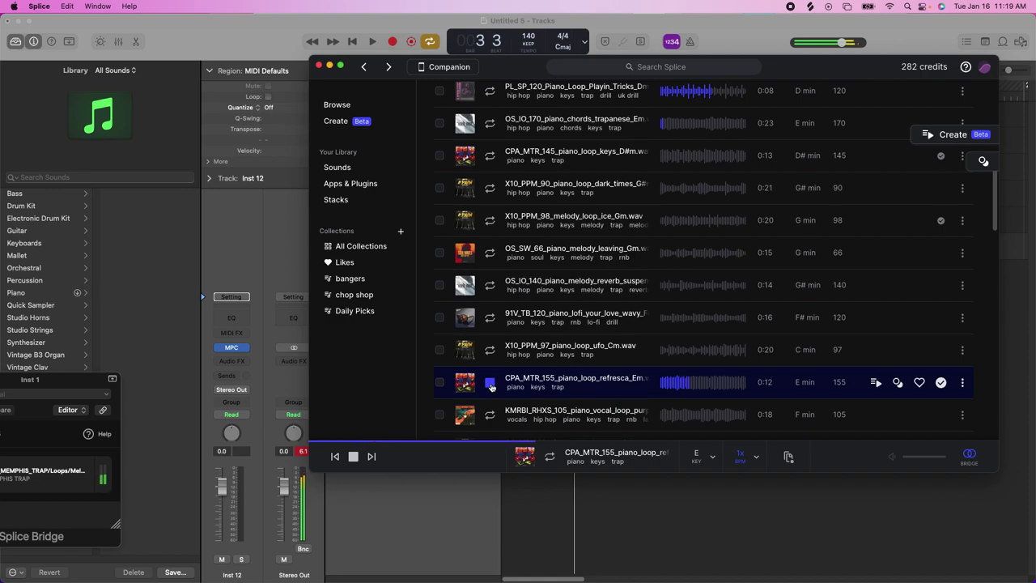
{"action": "left_click", "coordinate": [501, 403]}
{"action": "scroll", "coordinate": [506, 340], "scroll_direction": "down", "scroll_amount": 5}
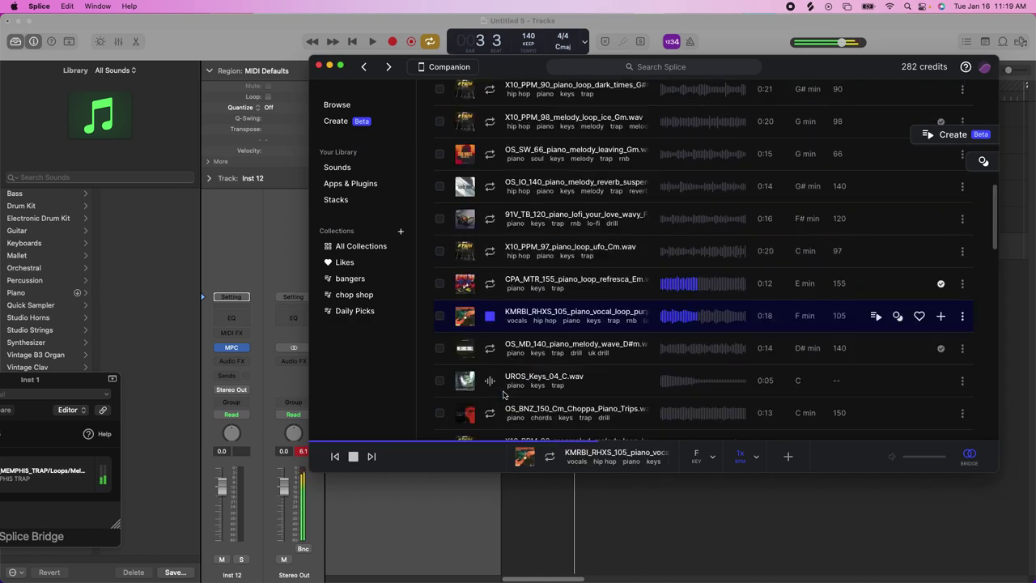
{"action": "left_click", "coordinate": [513, 252]}
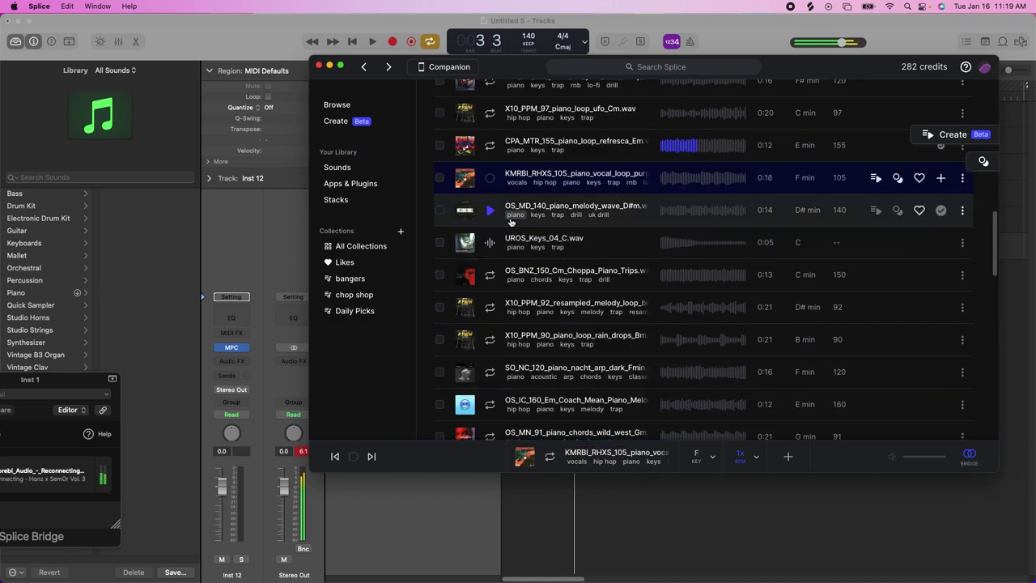
{"action": "left_click", "coordinate": [491, 211]}
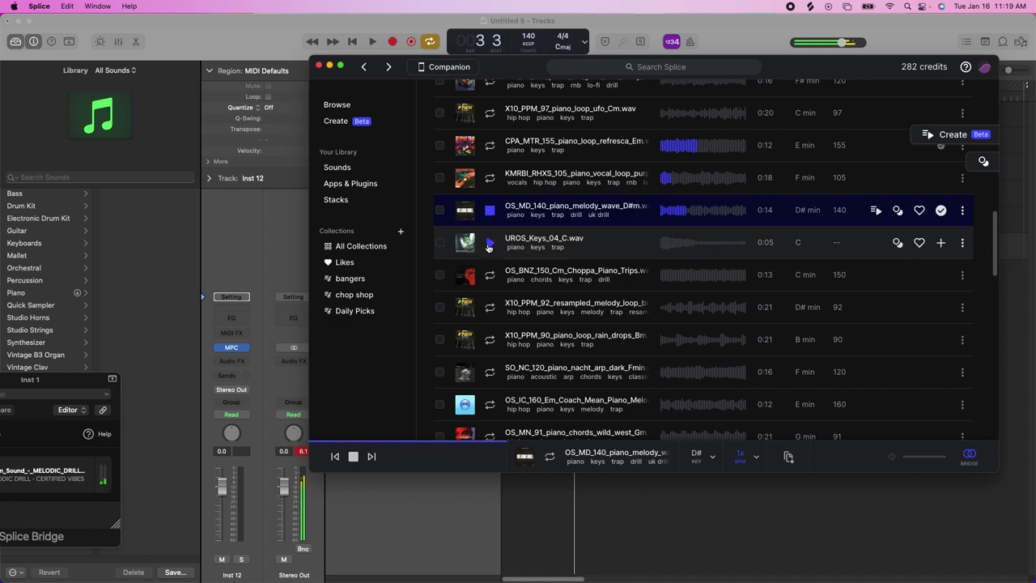
{"action": "left_click", "coordinate": [489, 245]}
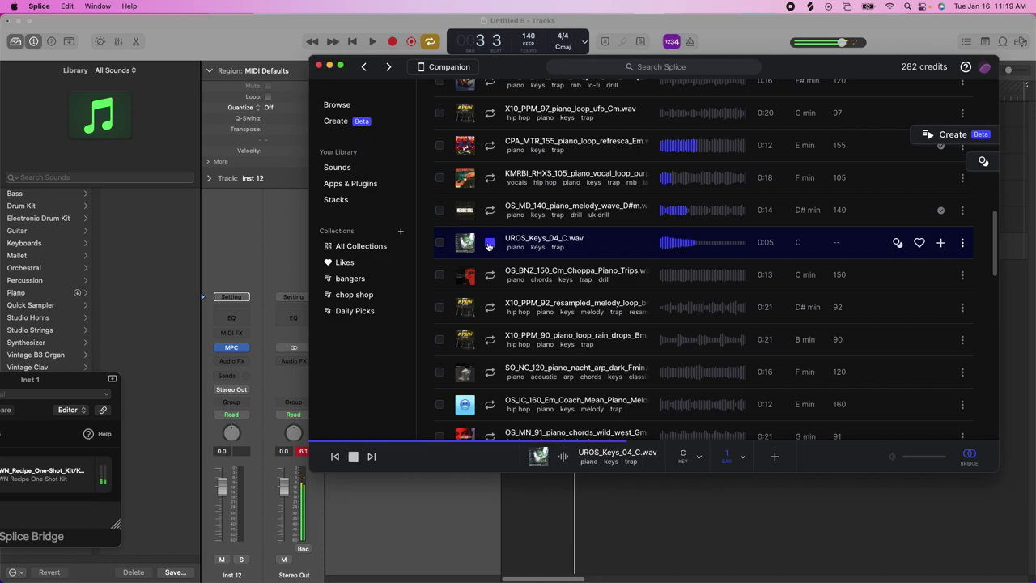
{"action": "left_click", "coordinate": [489, 276]}
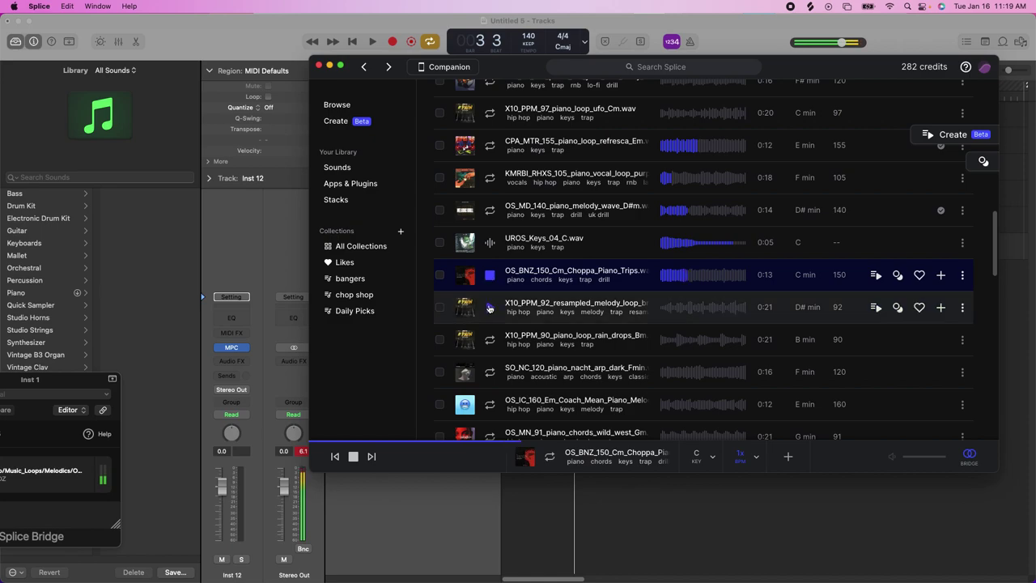
{"action": "left_click", "coordinate": [489, 307]}
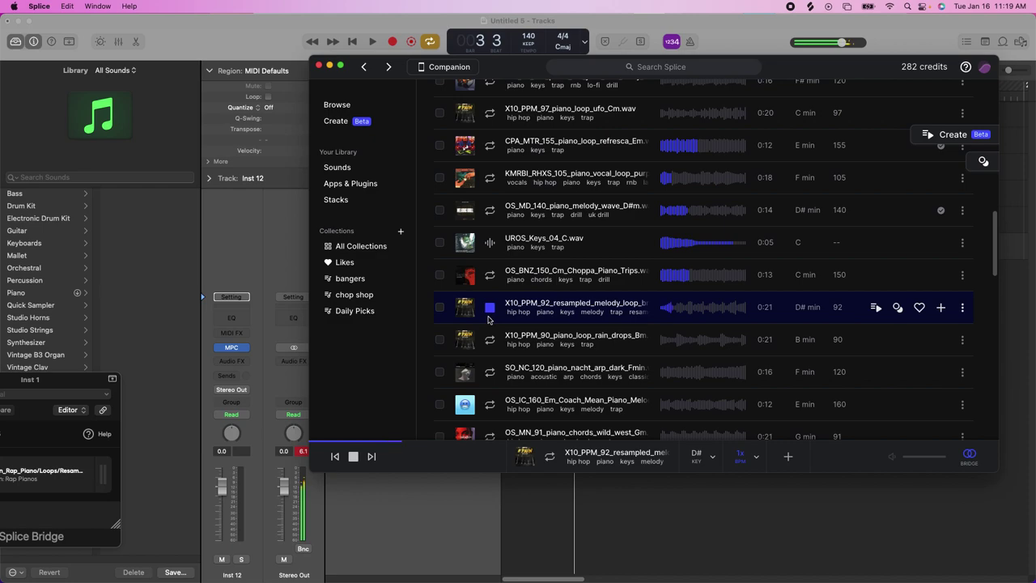
{"action": "left_click", "coordinate": [489, 339]}
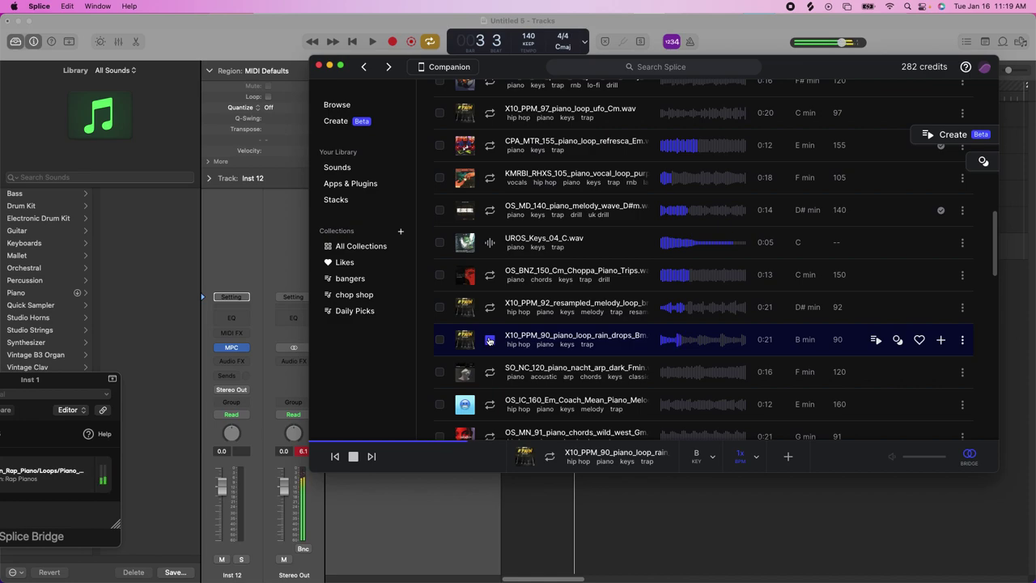
Step: Add X10_PPM_90_piano_loop_rain_drops_Bm.wav to the Splice library and place it on a new Logic Pro track using Quick Sampler
{"action": "left_click", "coordinate": [940, 340]}
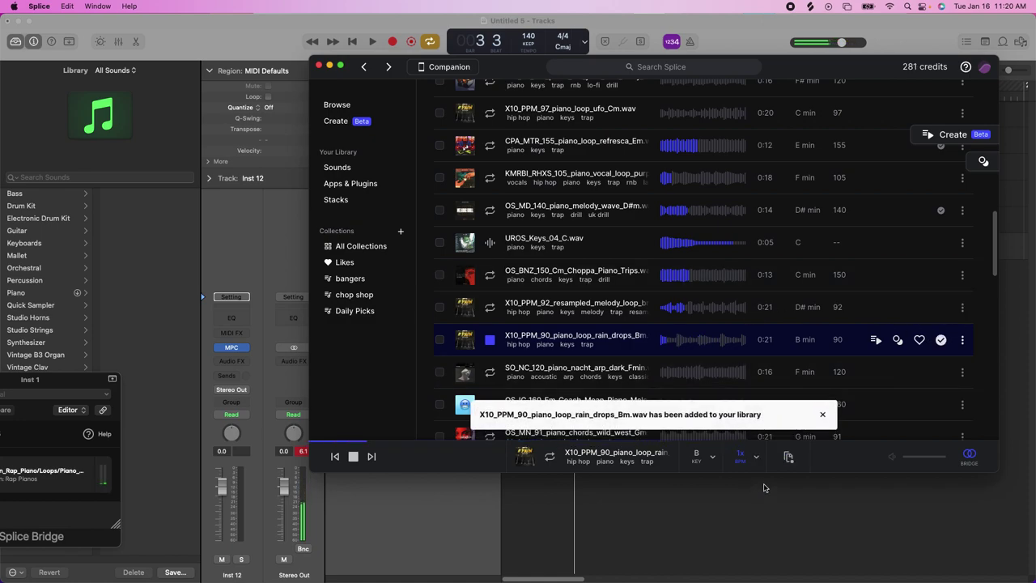
{"action": "left_click_drag", "start_coordinate": [518, 67], "coordinate": [678, 61]}
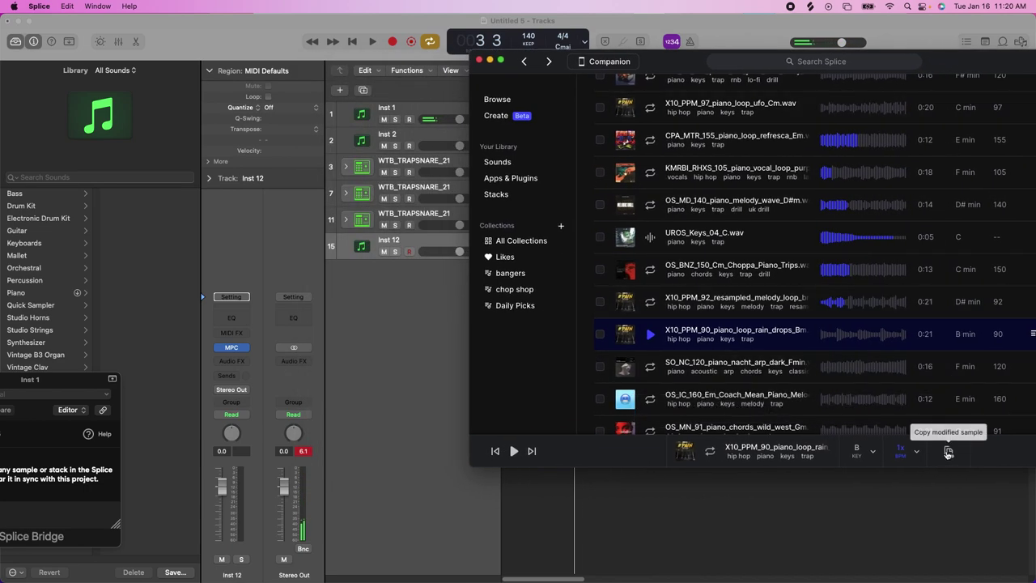
{"action": "left_click_drag", "start_coordinate": [685, 451], "coordinate": [387, 301]}
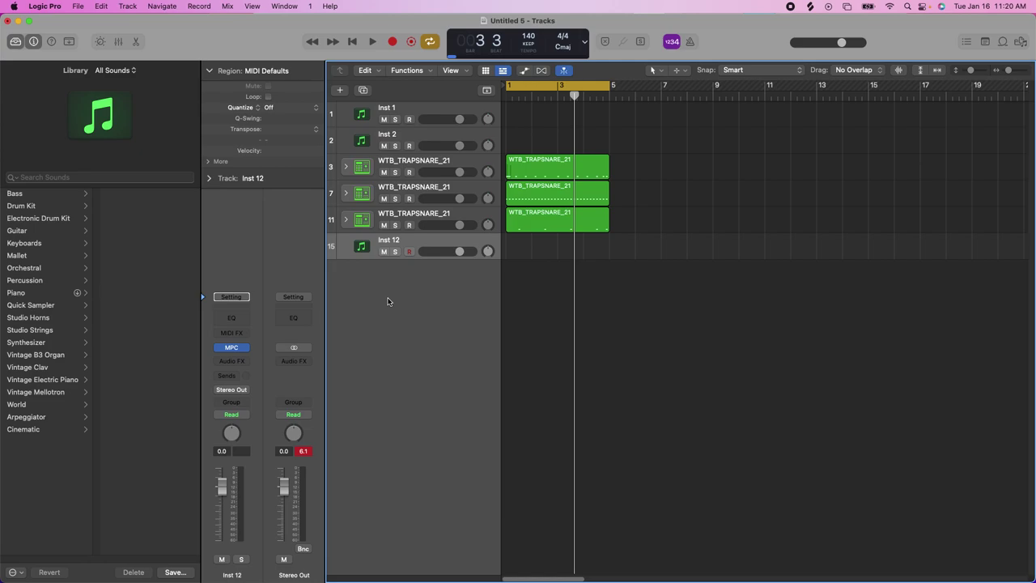
{"action": "left_click", "coordinate": [388, 301]}
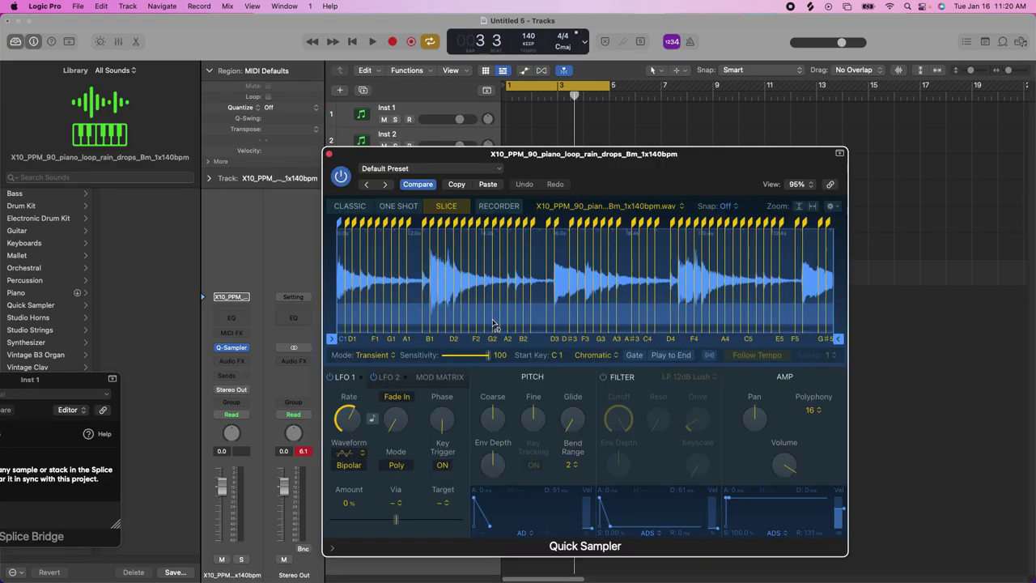
Step: Set the rain drops piano loop's slicing mode to Equal Divisions and its polyphony to Mono
{"action": "left_click", "coordinate": [374, 355]}
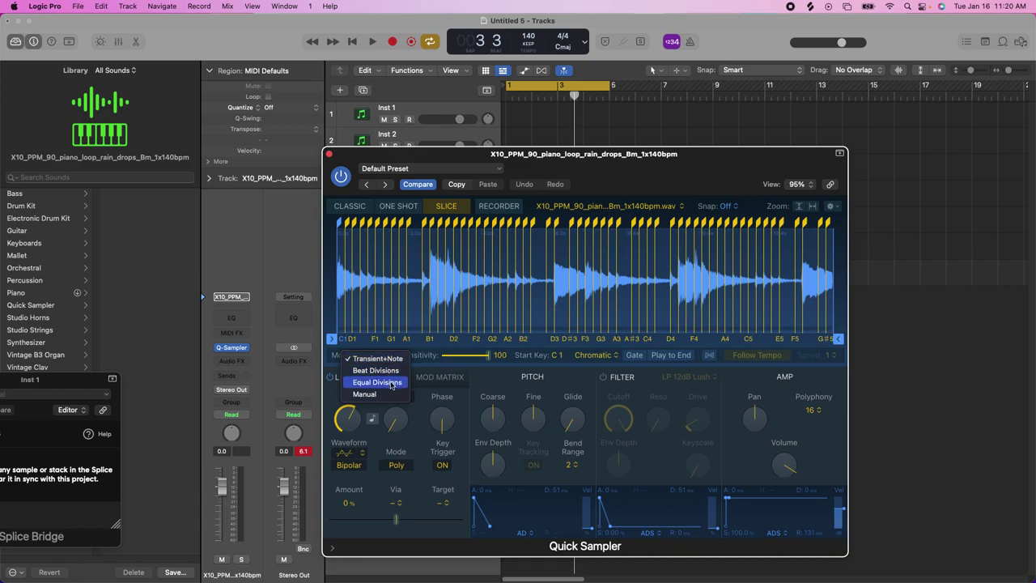
{"action": "left_click", "coordinate": [391, 383]}
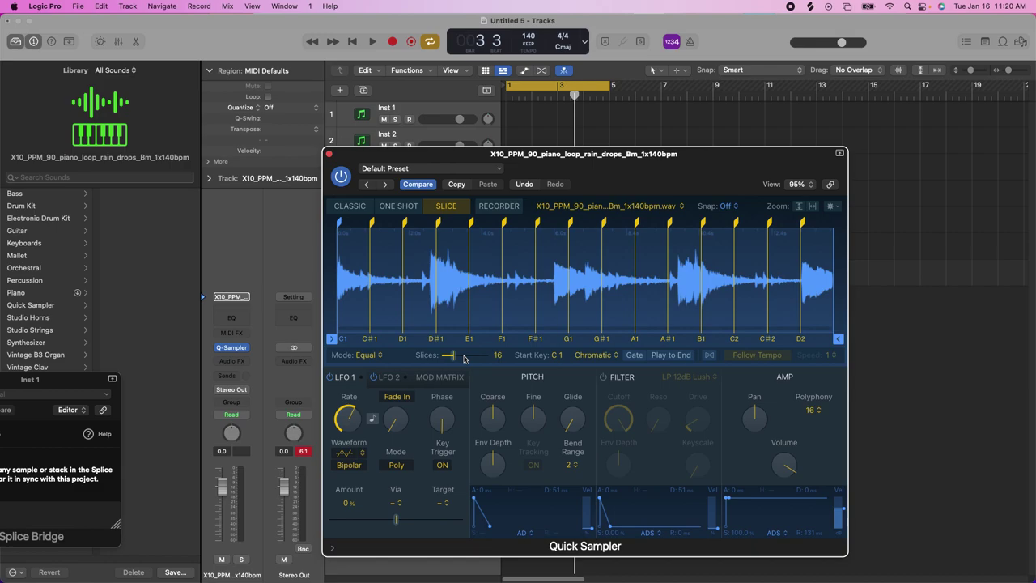
{"action": "left_click", "coordinate": [808, 412]}
{"action": "left_click", "coordinate": [819, 307]}
Step: Switch the piano loop's slicing mode to Beat Divisions and set the division to 1
{"action": "left_click", "coordinate": [442, 225]}
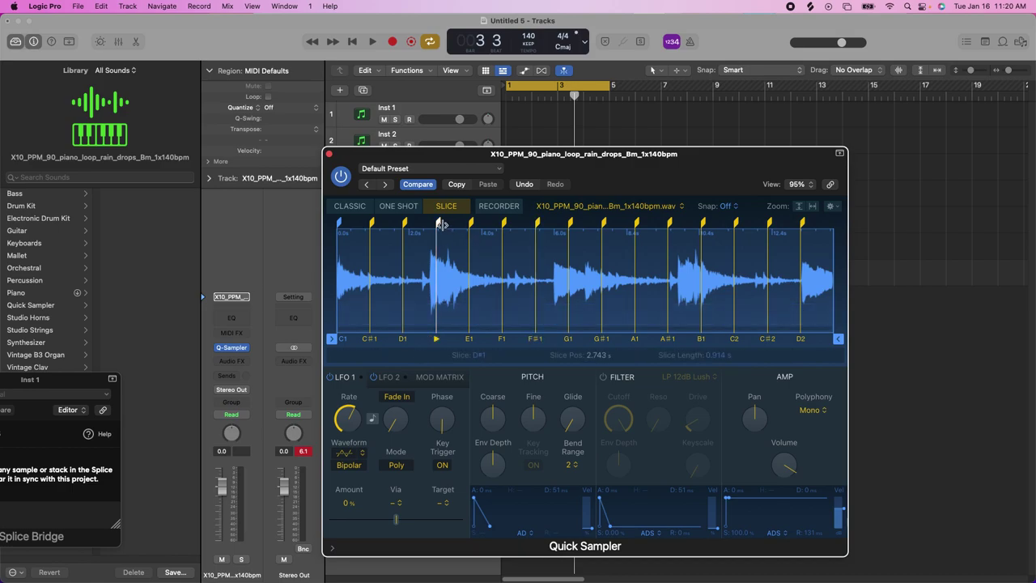
{"action": "left_click", "coordinate": [422, 314]}
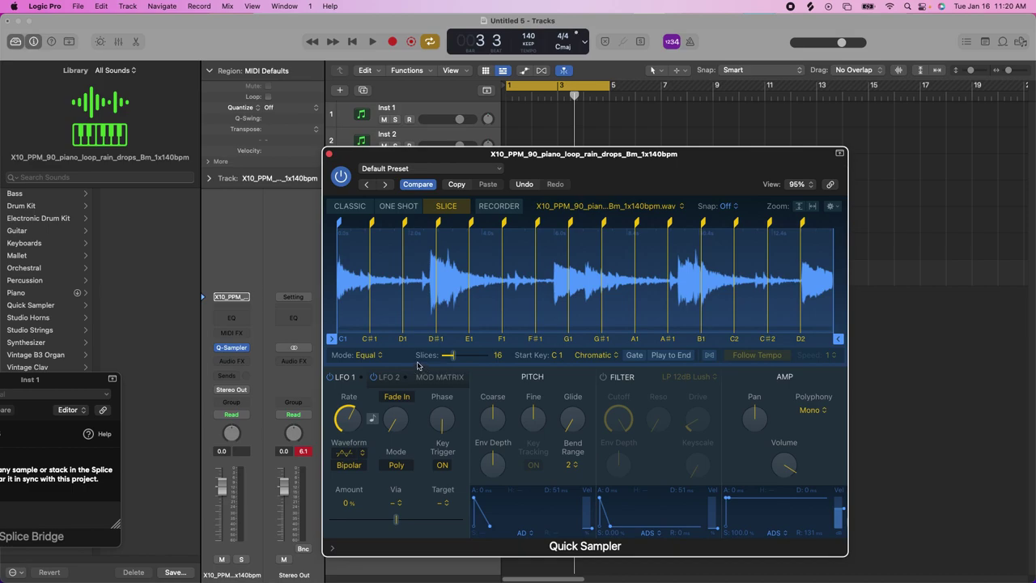
{"action": "left_click", "coordinate": [368, 354]}
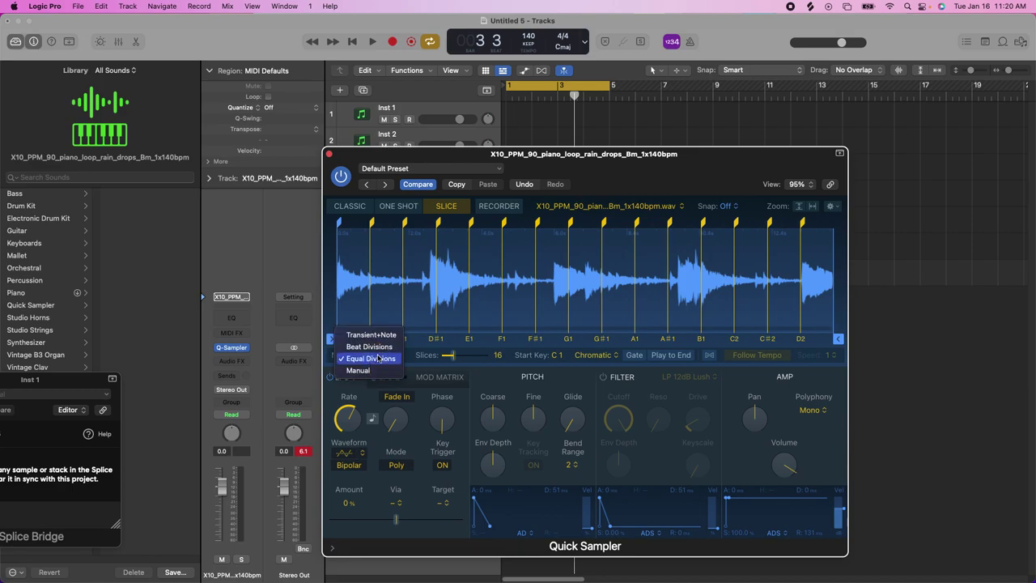
{"action": "left_click", "coordinate": [378, 347]}
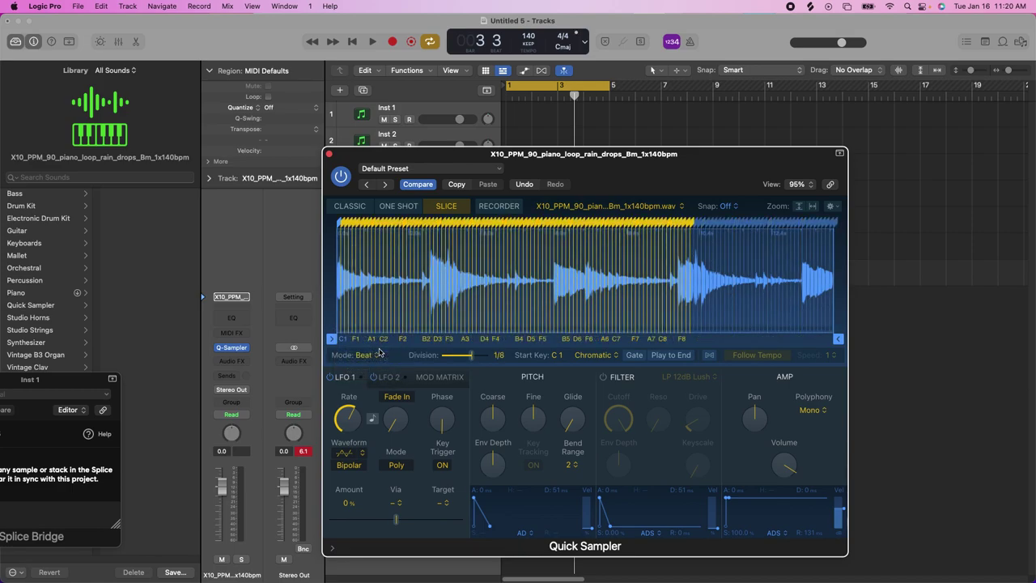
{"action": "left_click_drag", "start_coordinate": [471, 360], "coordinate": [431, 357]}
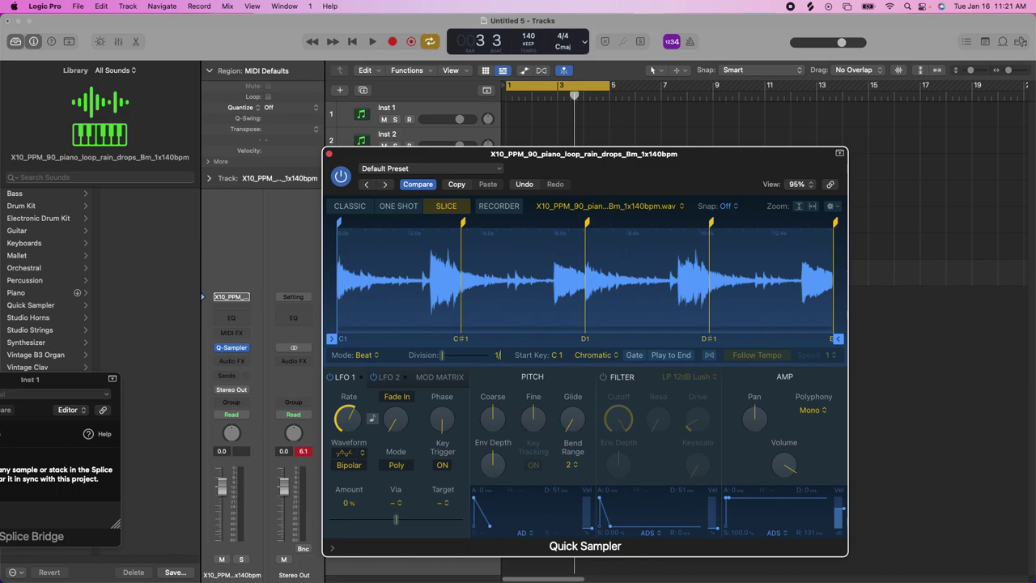
{"action": "left_click_drag", "start_coordinate": [442, 355], "coordinate": [465, 354]}
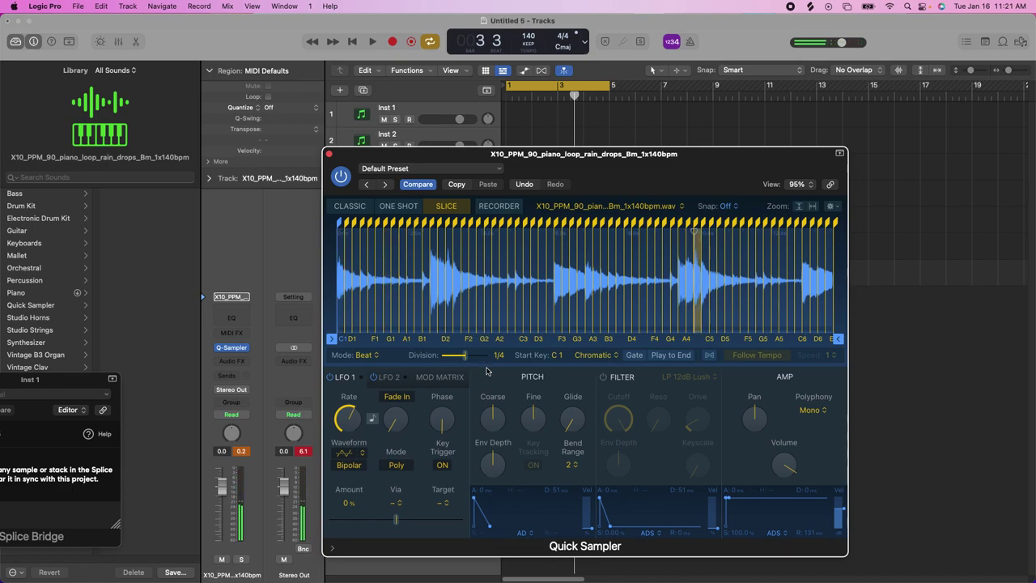
{"action": "left_click_drag", "start_coordinate": [465, 355], "coordinate": [450, 357]}
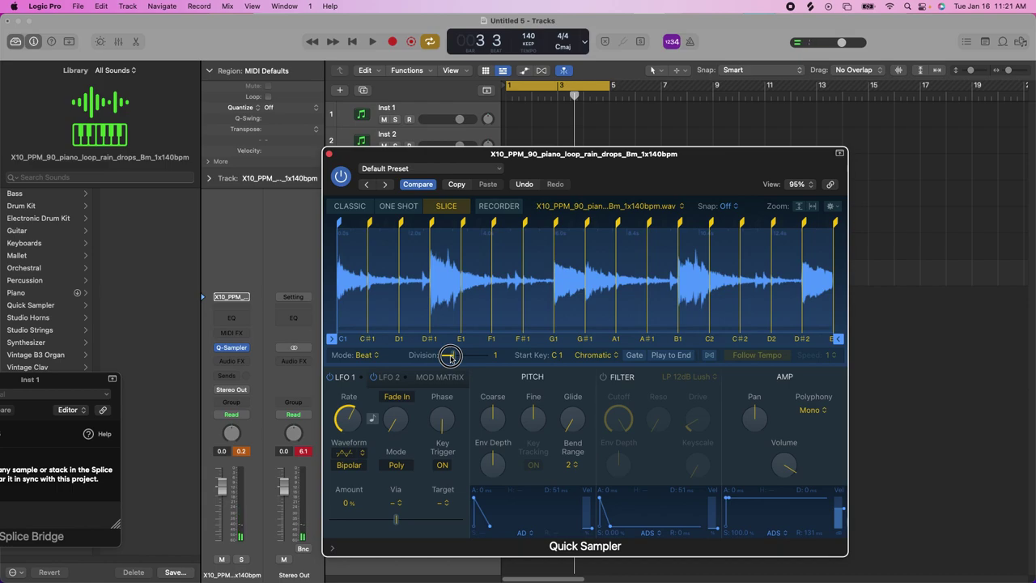
{"action": "left_click_drag", "start_coordinate": [451, 357], "coordinate": [451, 357]}
Step: Delete the E1 slice marker after the second piano hit and move the following marker earlier, to about 4.08 s
{"action": "right_click", "coordinate": [463, 225]}
{"action": "left_click", "coordinate": [467, 230]}
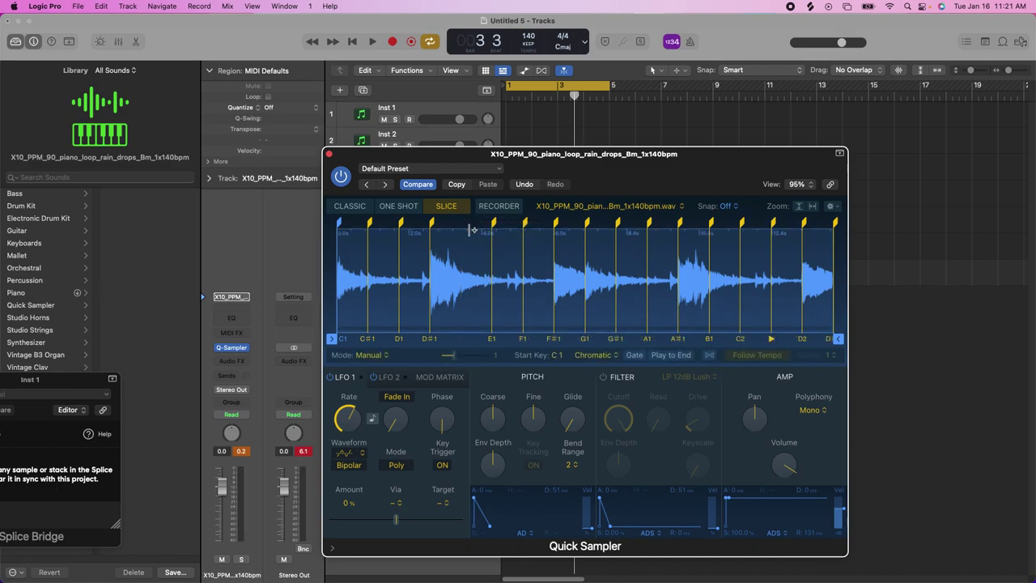
{"action": "left_click_drag", "start_coordinate": [493, 224], "coordinate": [488, 224]}
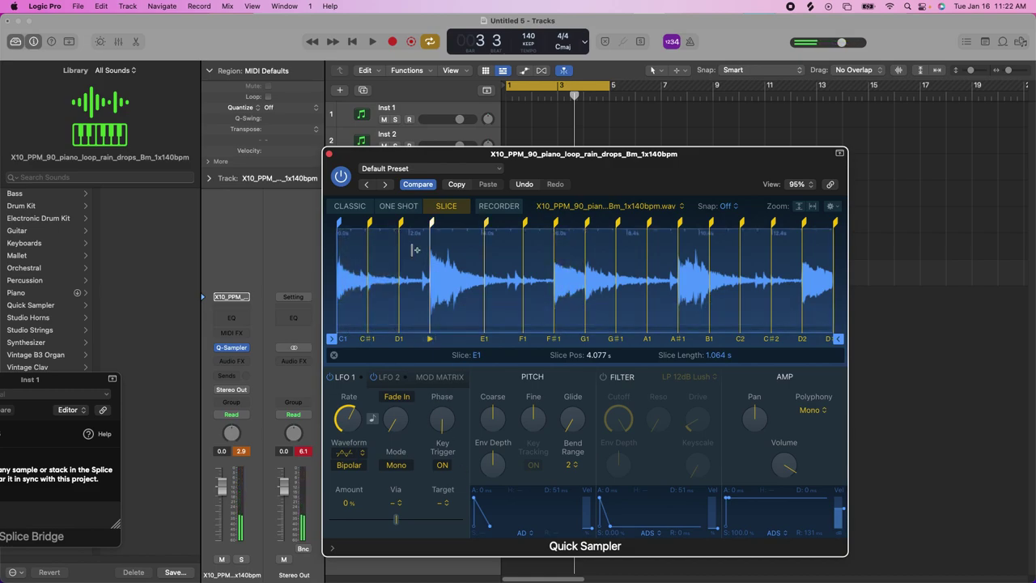
Step: Delete the two slice markers between the loop's start and the second piano hit
{"action": "left_click", "coordinate": [401, 223]}
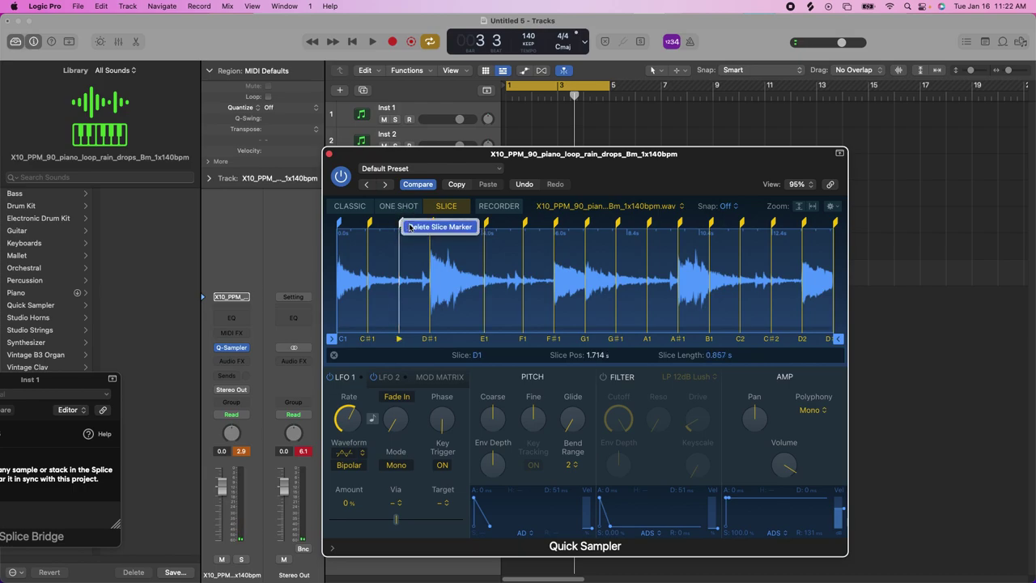
{"action": "left_click", "coordinate": [400, 224]}
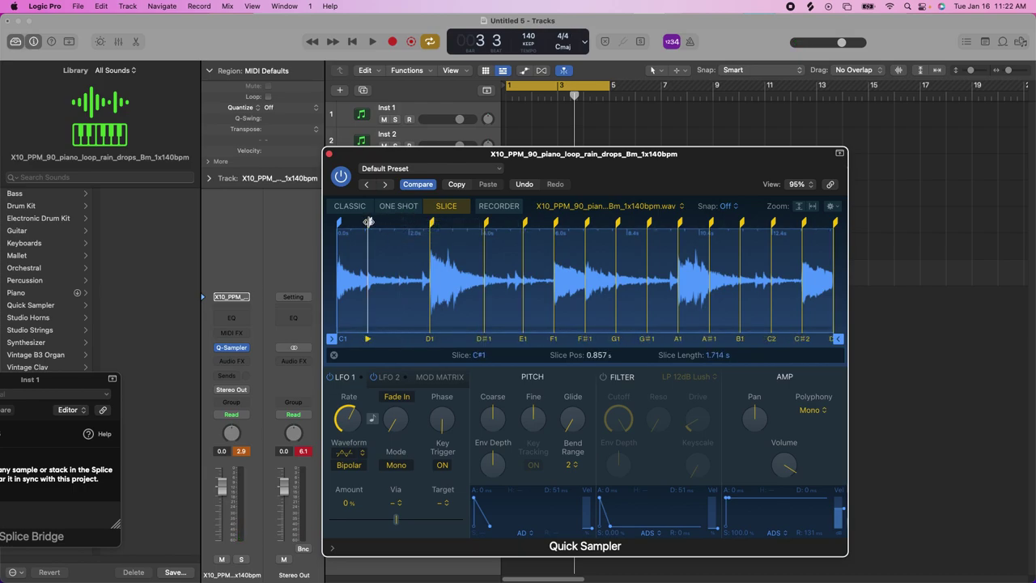
{"action": "left_click", "coordinate": [368, 222]}
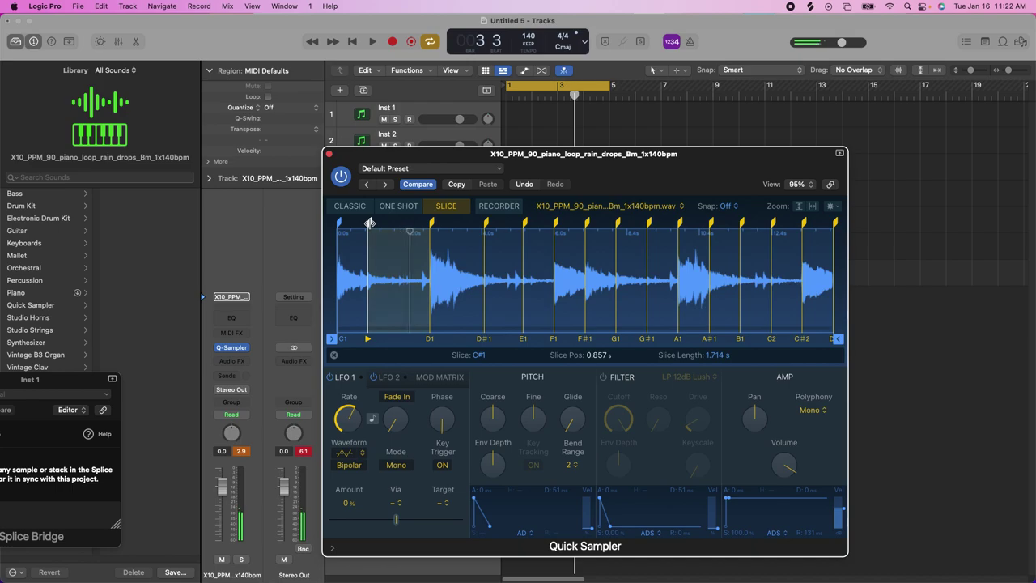
{"action": "left_click_drag", "start_coordinate": [368, 222], "coordinate": [335, 223]}
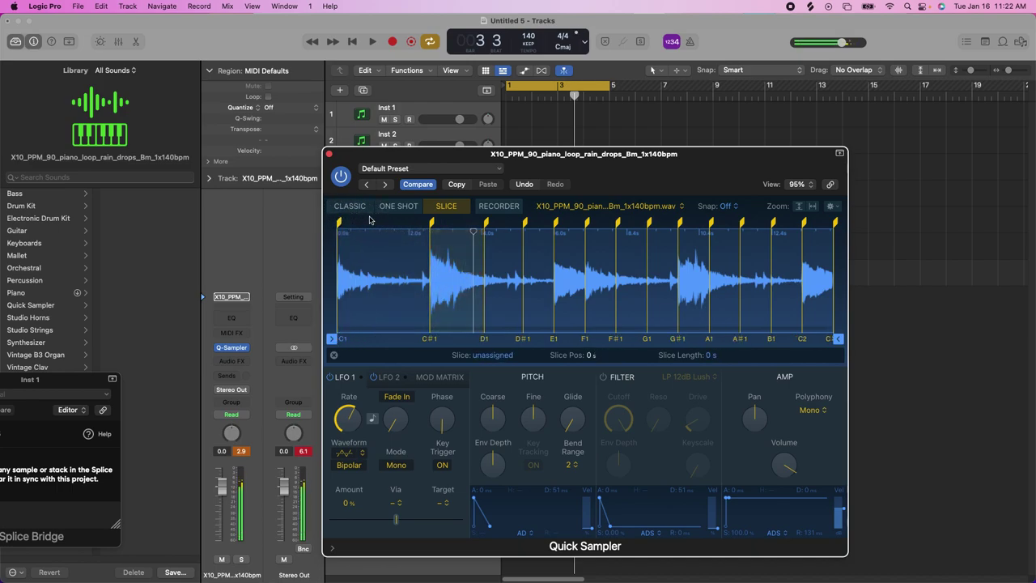
Step: Delete the D1 slice marker at about 4.08 s and play the beat to try the slices against it
{"action": "left_click", "coordinate": [369, 219]}
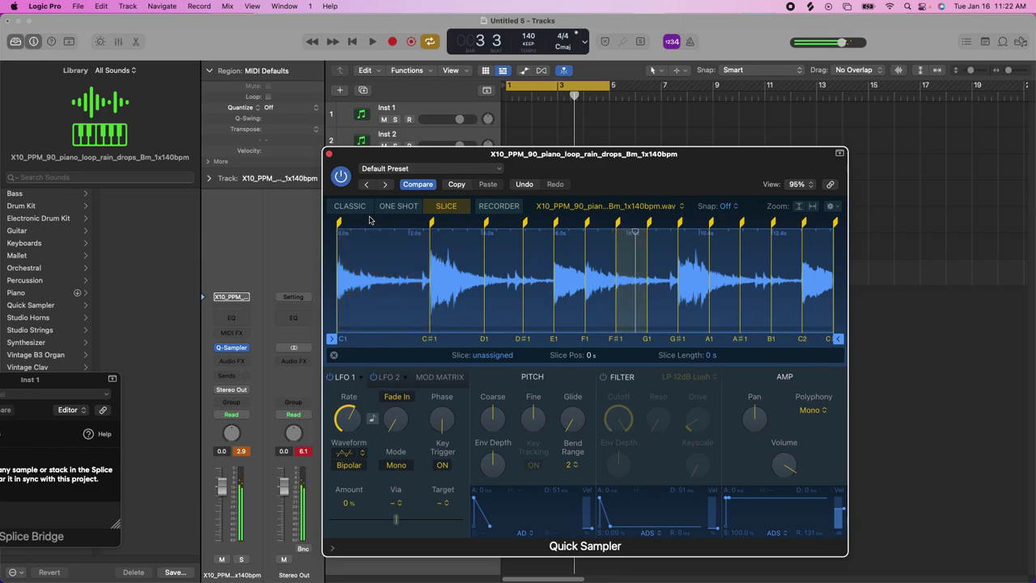
{"action": "left_click", "coordinate": [369, 219]}
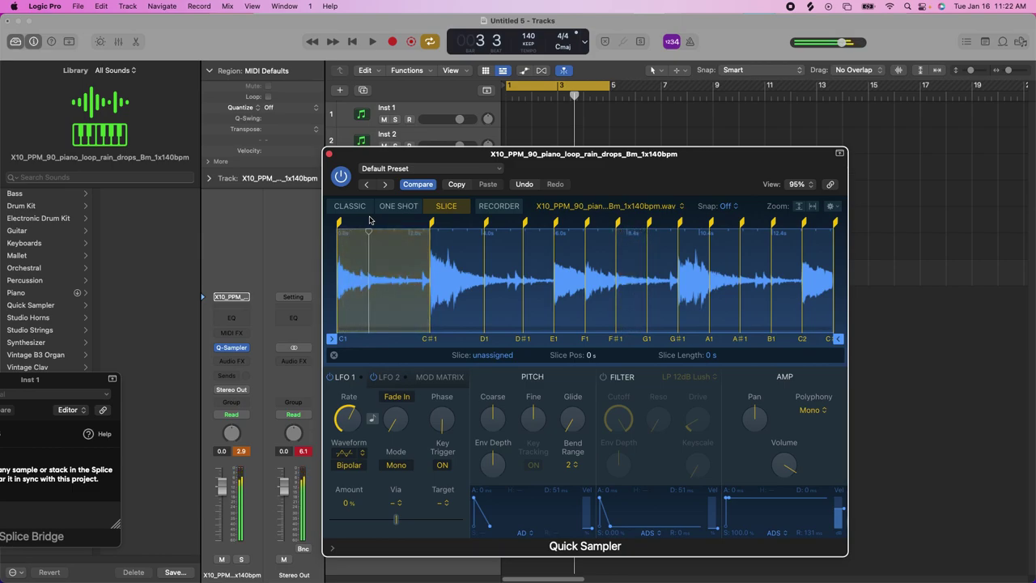
{"action": "left_click", "coordinate": [369, 220]}
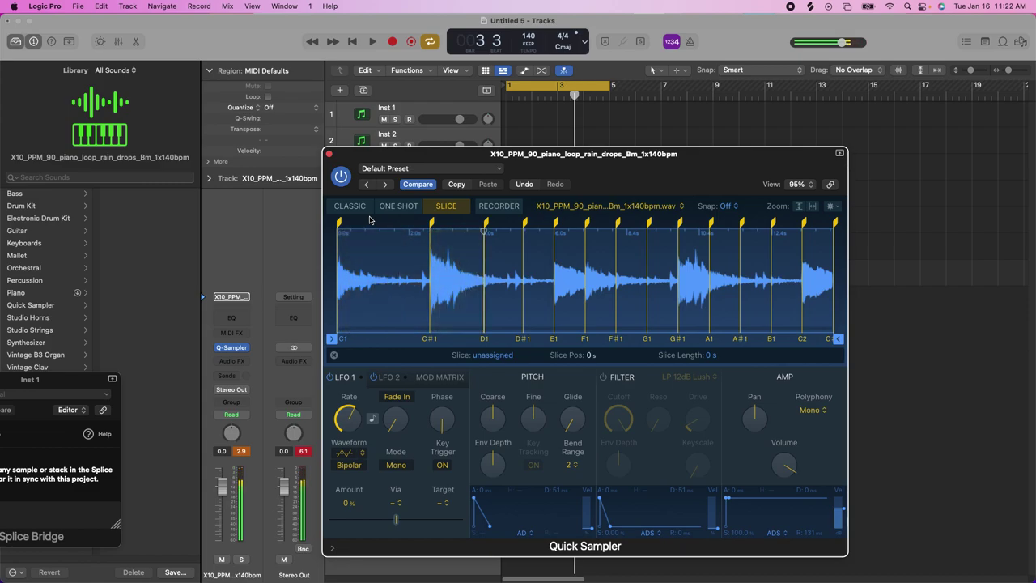
{"action": "left_click", "coordinate": [369, 219]}
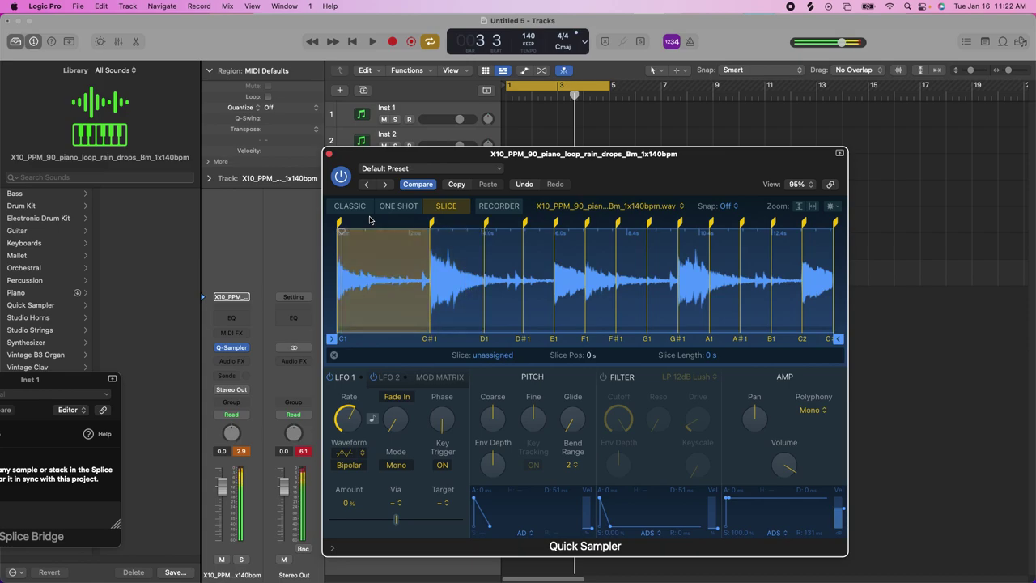
{"action": "left_click", "coordinate": [486, 223]}
{"action": "double_click", "coordinate": [486, 224]}
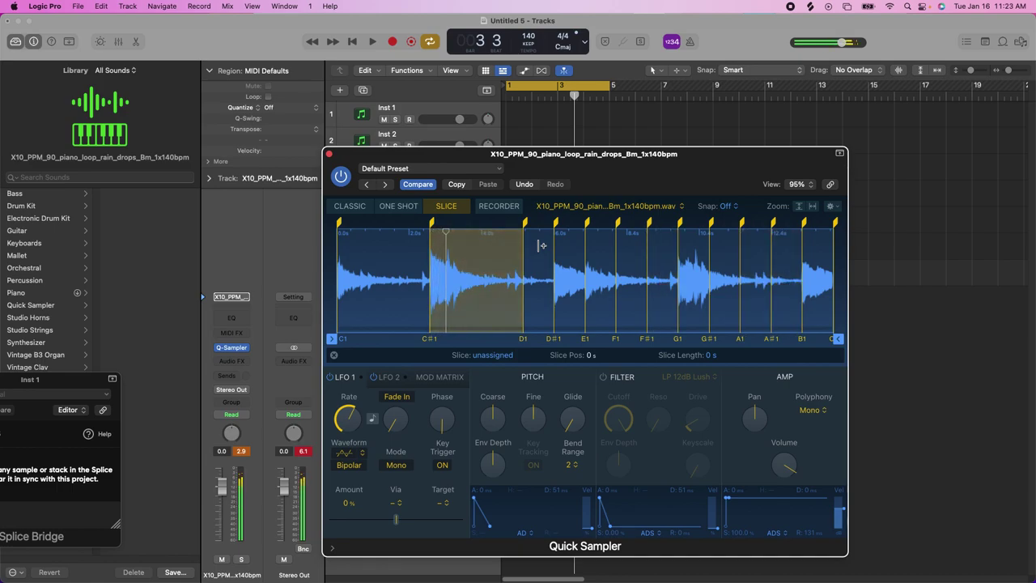
{"action": "key", "text": "space"}
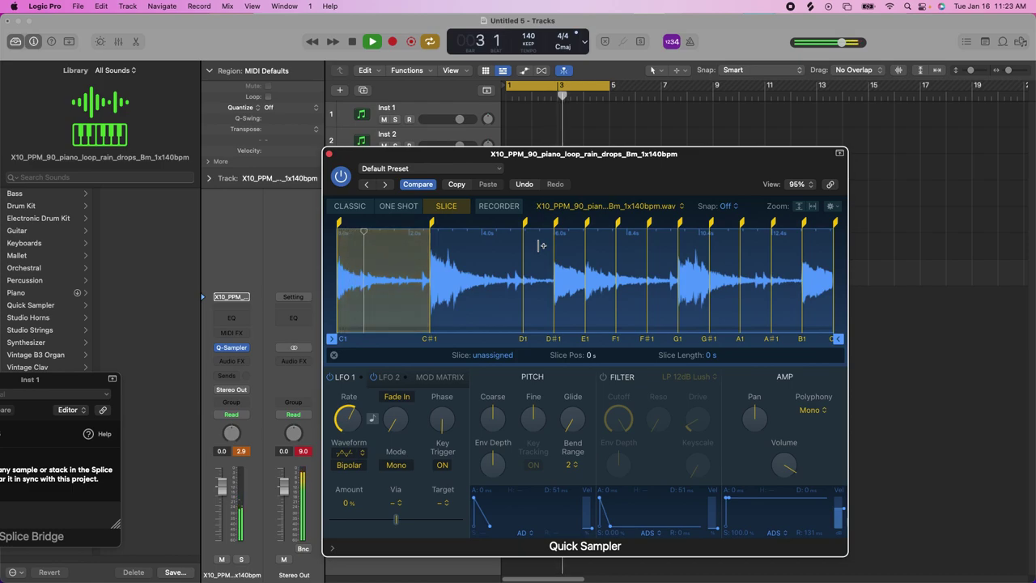
{"action": "key", "text": "space"}
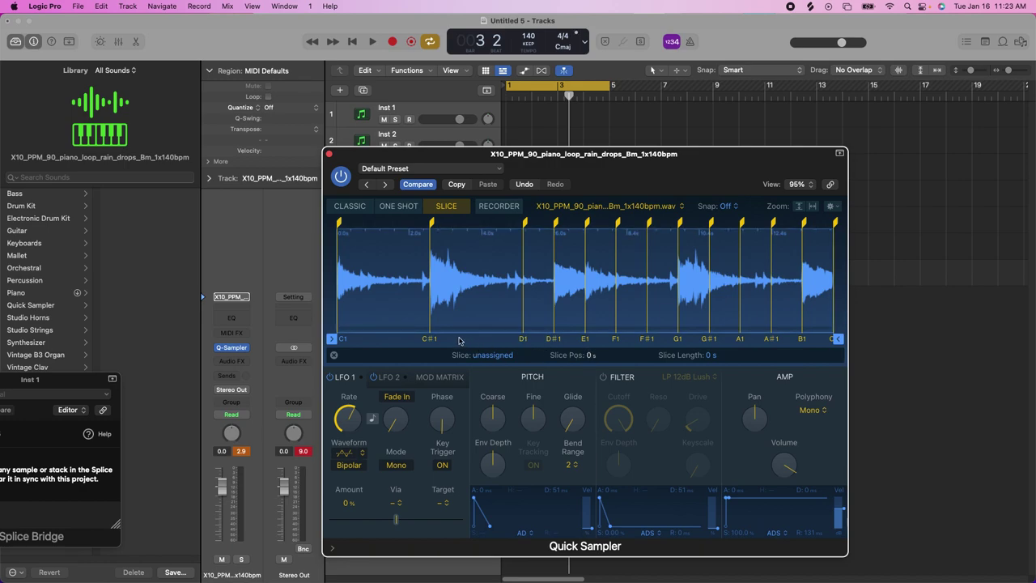
Step: Set the sample's slice snapping to Transient+Note and audition the first two slices, C1 and C#1
{"action": "left_click", "coordinate": [736, 207]}
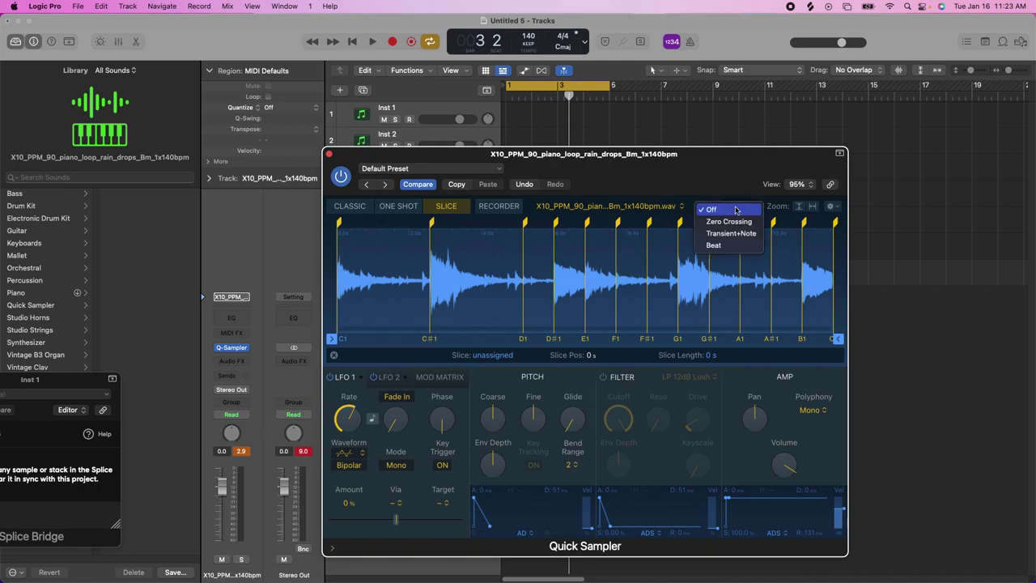
{"action": "left_click", "coordinate": [728, 232]}
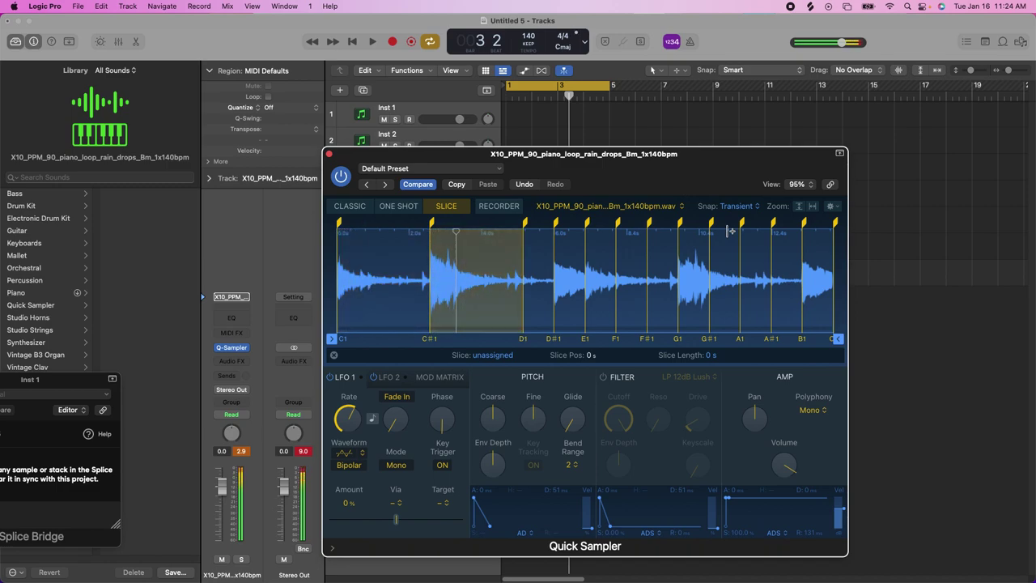
{"action": "key", "text": "a"}
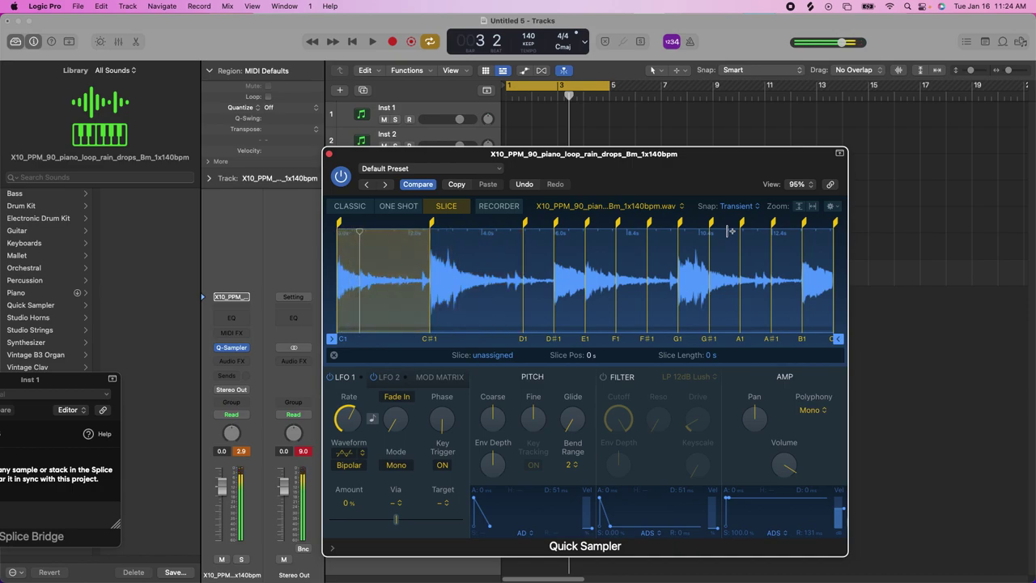
{"action": "key", "text": "a"}
{"action": "key", "text": "a"}
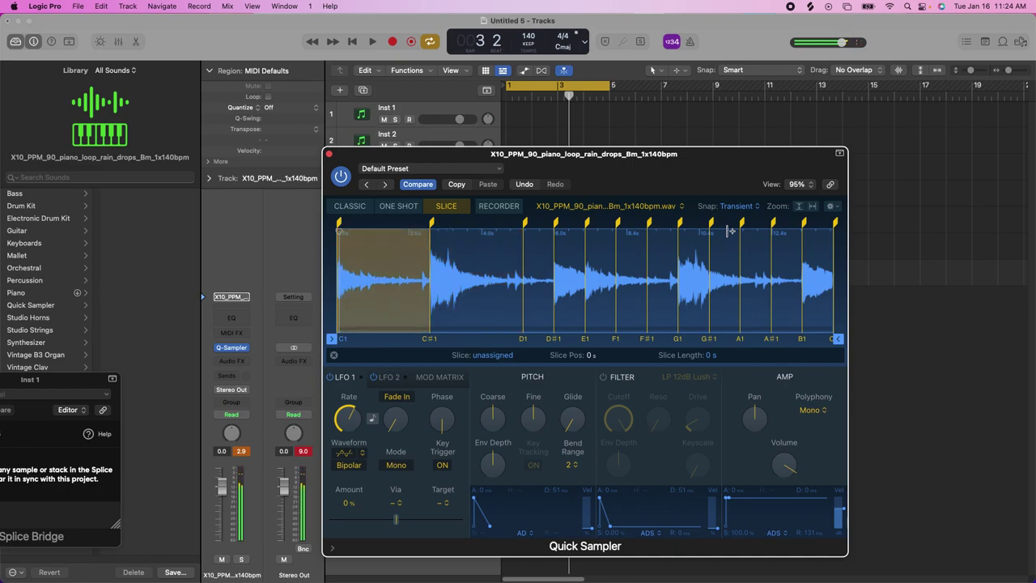
{"action": "key", "text": "w"}
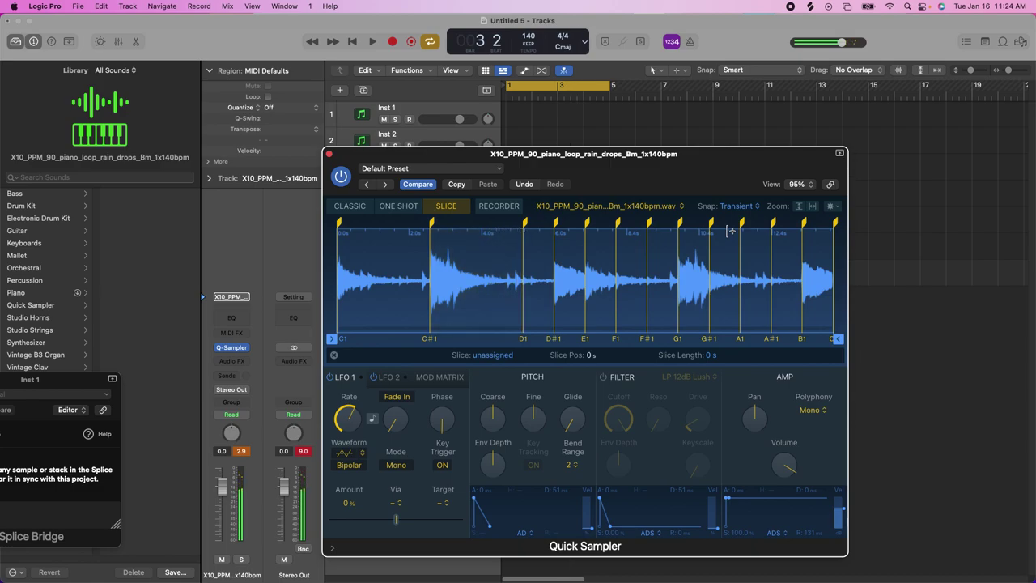
Step: Record a four-bar MIDI part from bar 1, triggering the C1 slice three times and the C#1 slice three times
{"action": "key", "text": "a"}
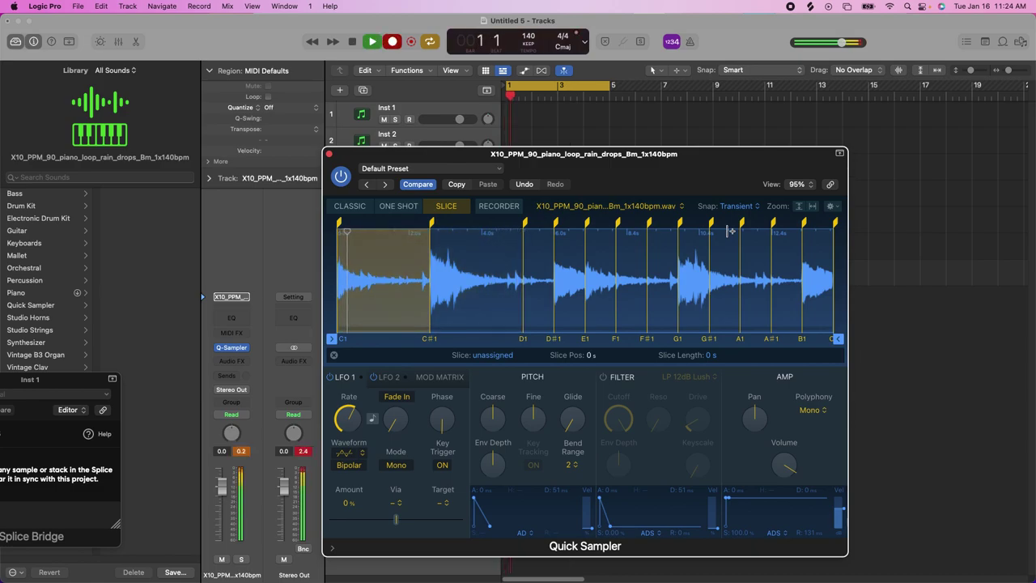
{"action": "key", "text": "a"}
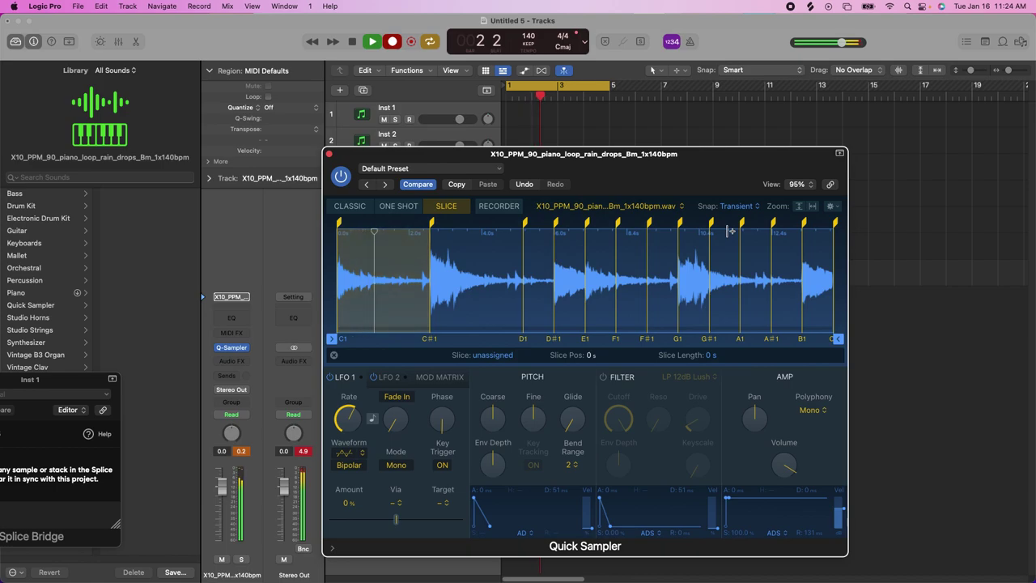
{"action": "key", "text": "a"}
{"action": "key", "text": "w"}
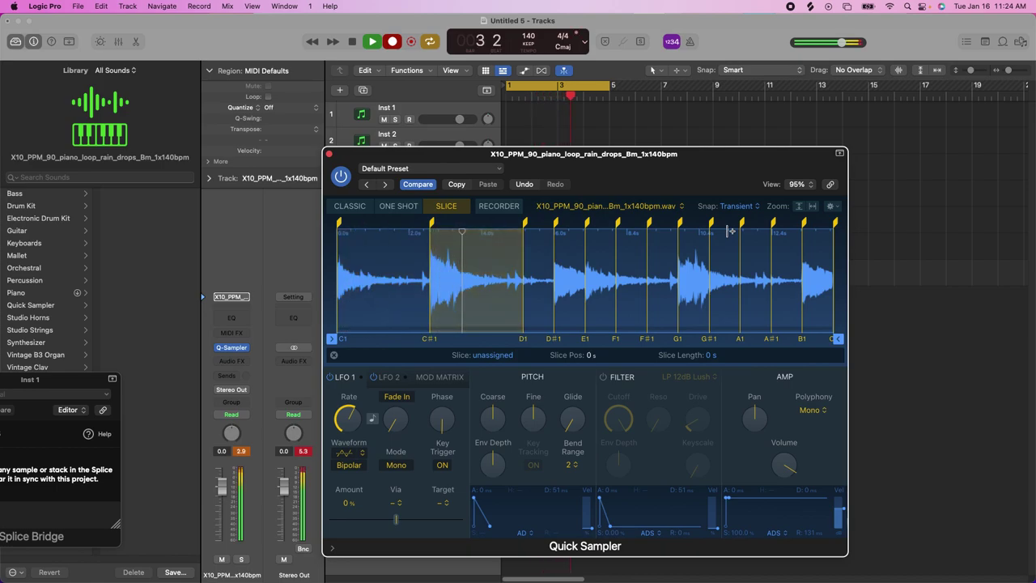
{"action": "key", "text": "w"}
{"action": "key", "text": "w"}
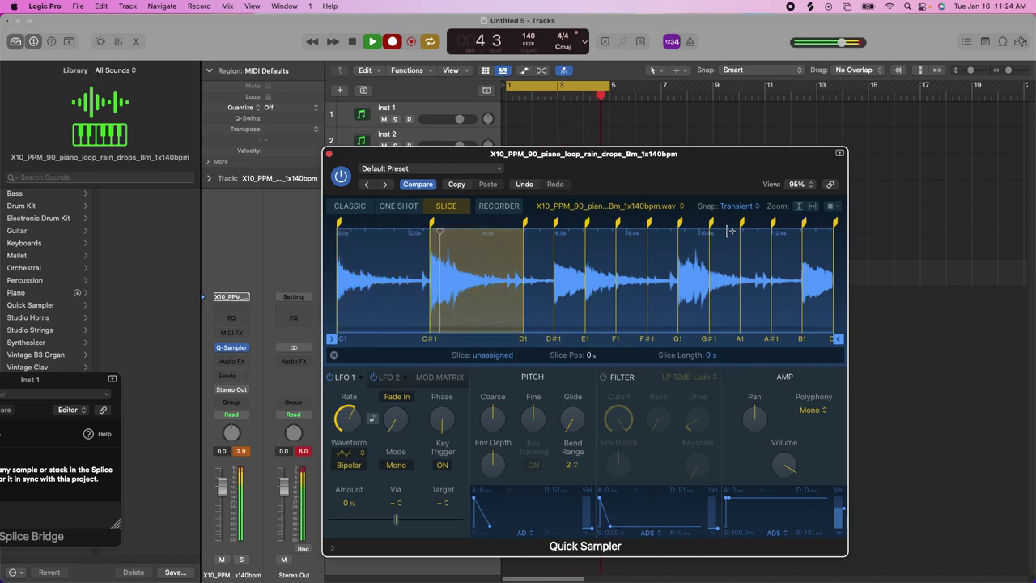
{"action": "key", "text": "a"}
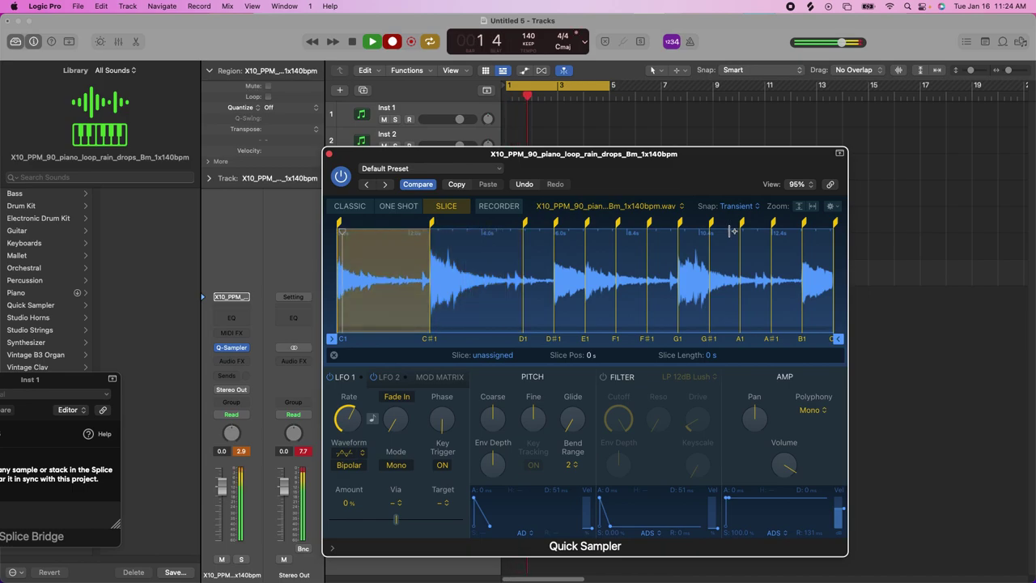
{"action": "key", "text": "space"}
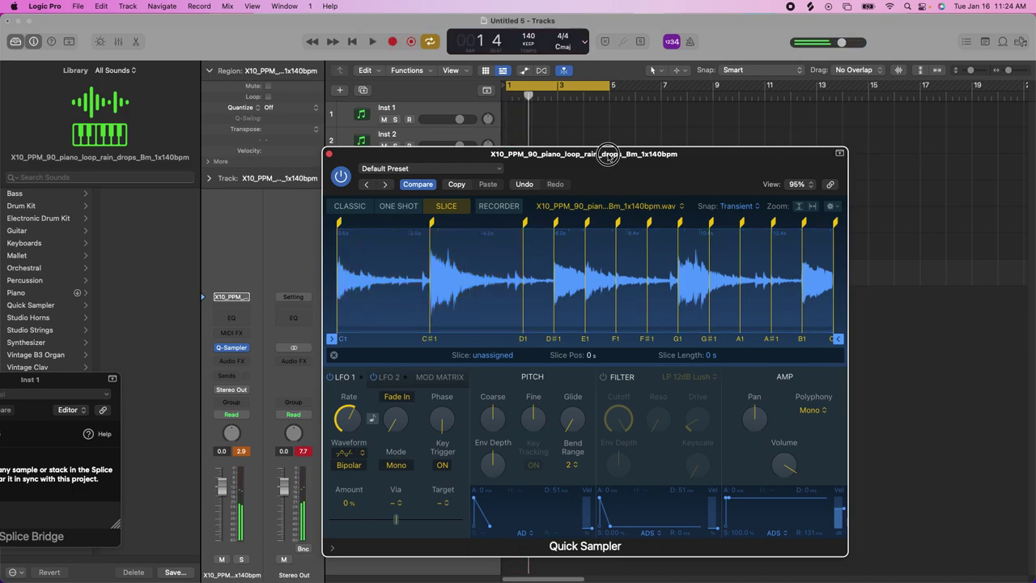
Step: Open the newly recorded piano loop region in the Piano Roll and close the Quick Sampler window
{"action": "left_click_drag", "start_coordinate": [608, 155], "coordinate": [644, 358]}
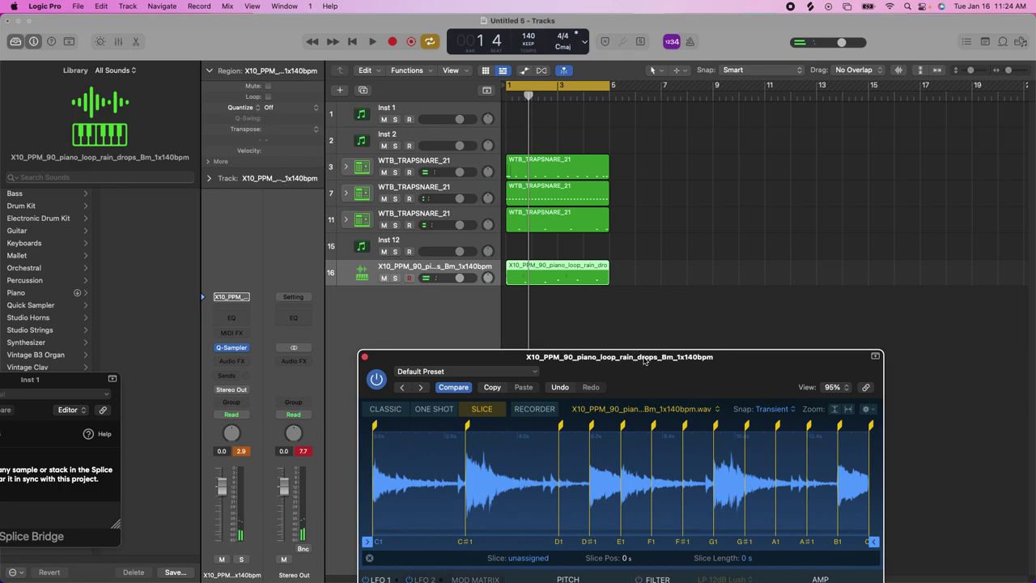
{"action": "left_click", "coordinate": [549, 279]}
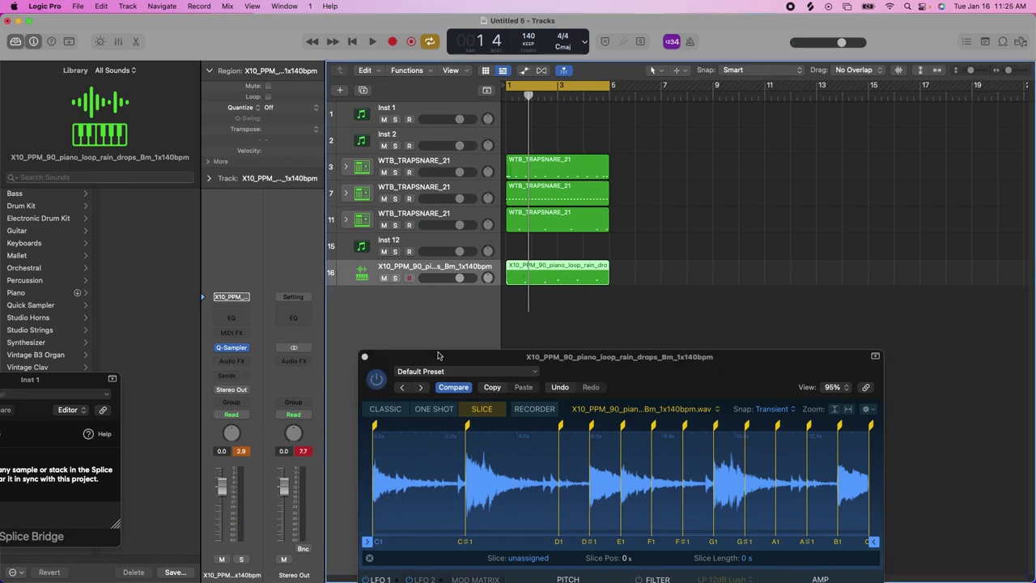
{"action": "key", "text": "e"}
{"action": "left_click", "coordinate": [365, 357]}
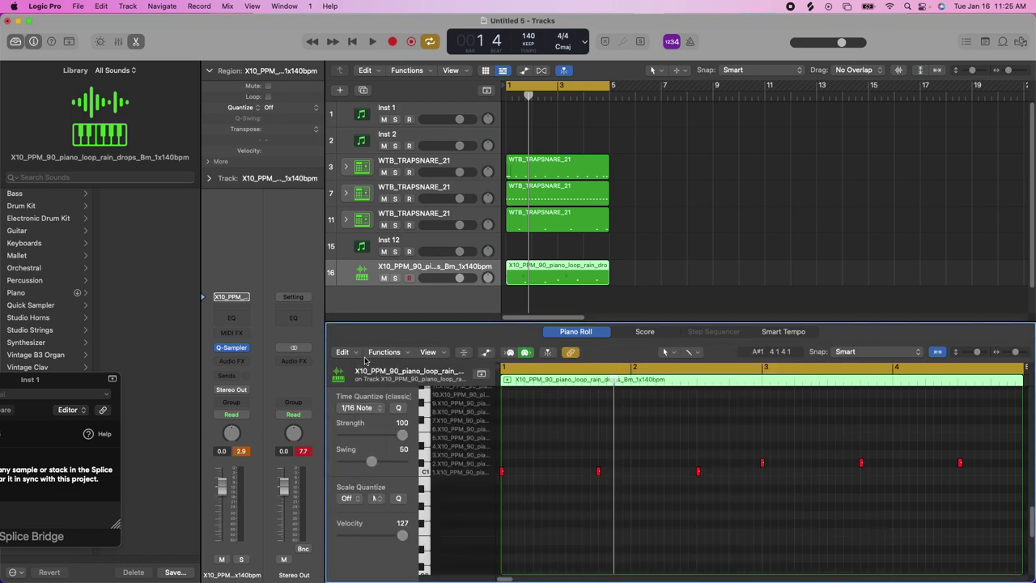
Step: Turn off Piano Roll snapping and nudge the first C1 note onto the start of bar 1
{"action": "left_click", "coordinate": [502, 473]}
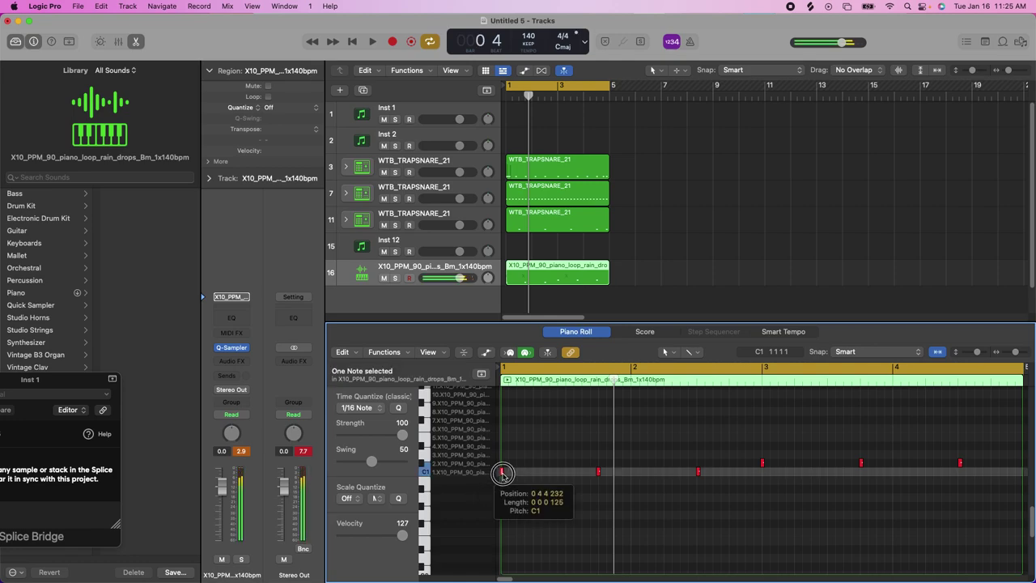
{"action": "left_click_drag", "start_coordinate": [506, 475], "coordinate": [507, 473]}
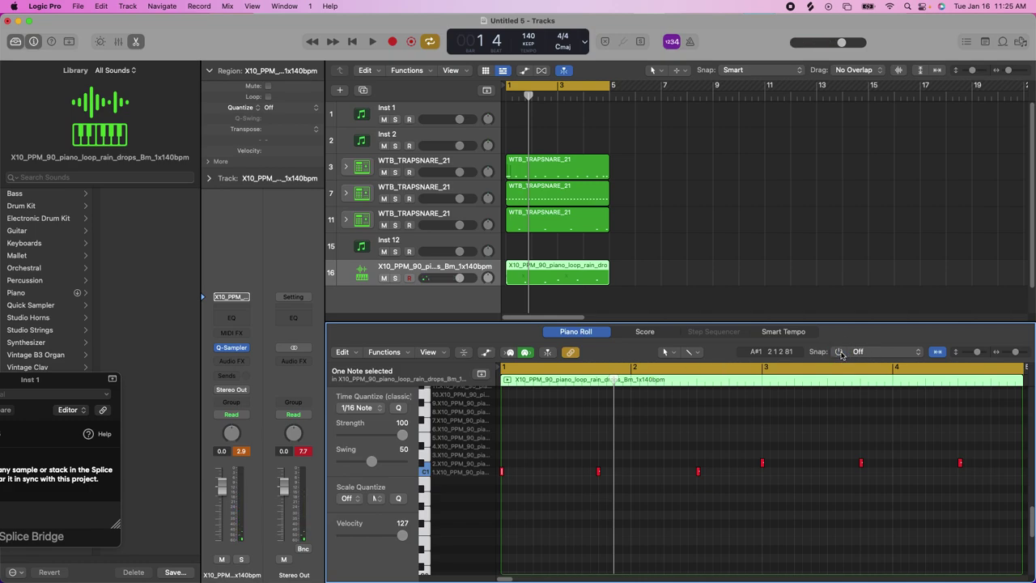
{"action": "left_click", "coordinate": [502, 474]}
{"action": "left_click_drag", "start_coordinate": [503, 473], "coordinate": [503, 473]}
Step: Play the loop and set the piano loop region's quantize value to 1/16 Note
{"action": "key", "text": "space"}
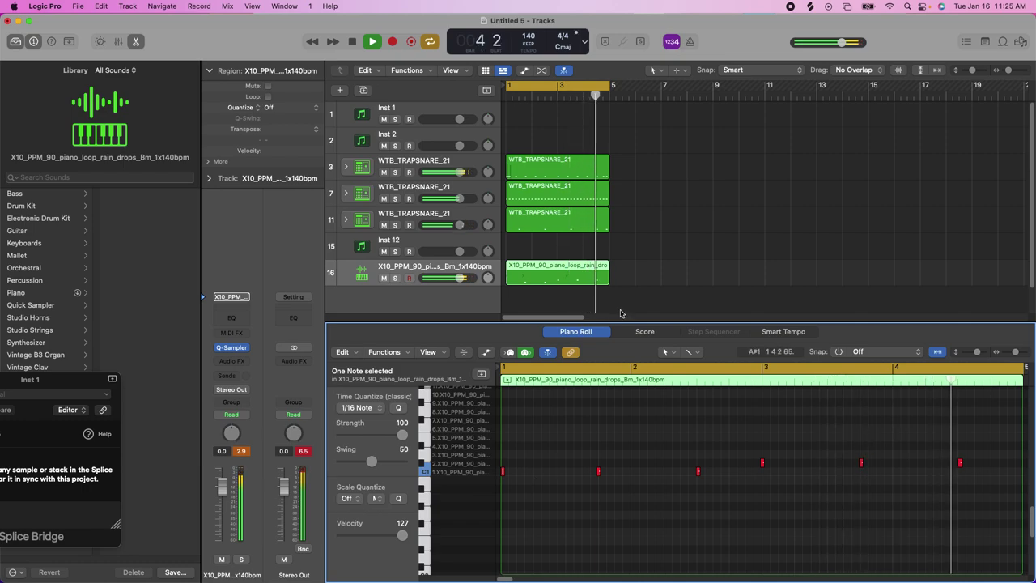
{"action": "left_click", "coordinate": [269, 108]}
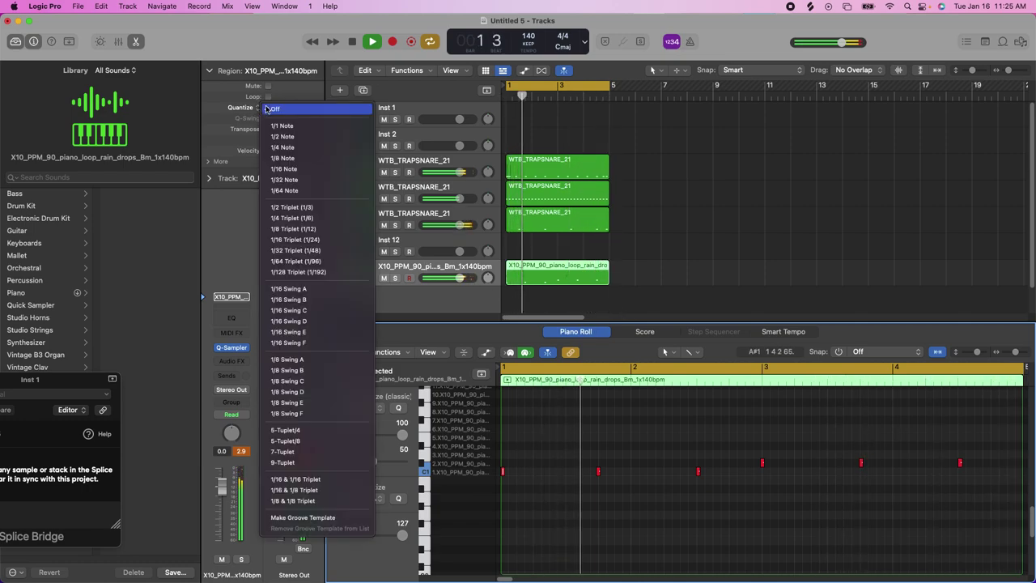
{"action": "left_click", "coordinate": [284, 168]}
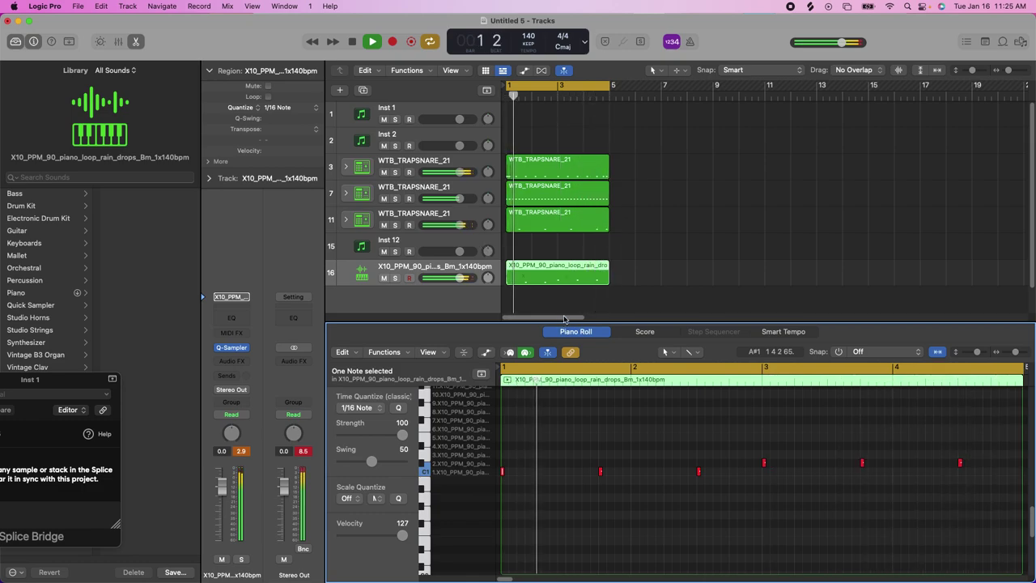
Step: Try Scale Quantize to B Natural Minor (Aeolian) on the selected first note and replay the loop
{"action": "left_click", "coordinate": [356, 500]}
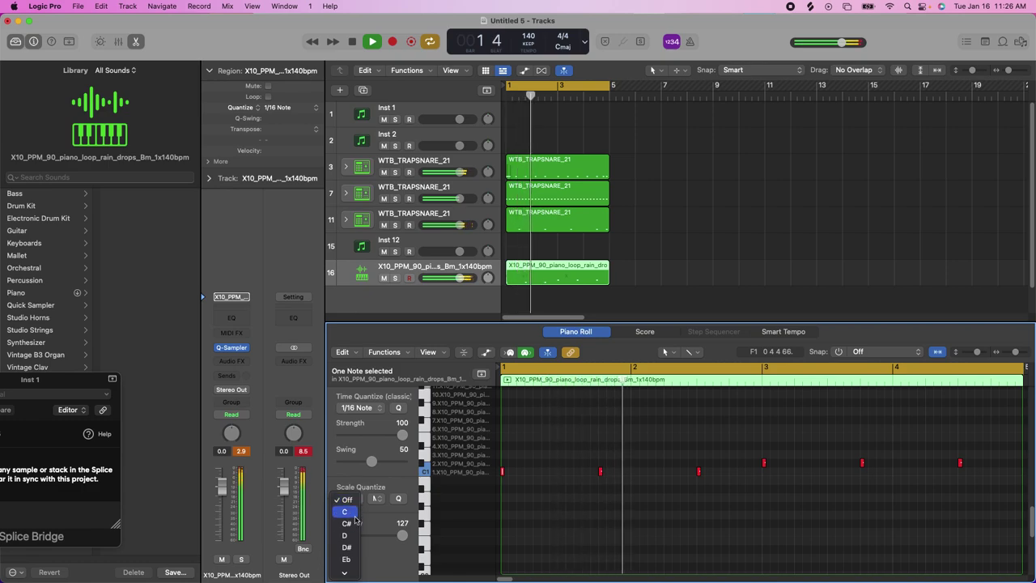
{"action": "mouse_move", "coordinate": [345, 572]}
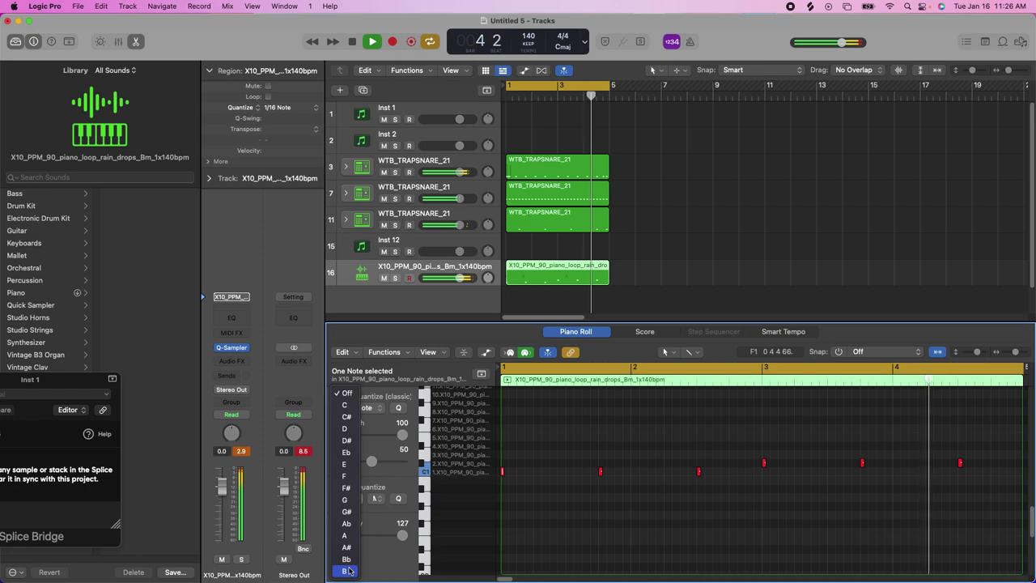
{"action": "left_click", "coordinate": [347, 572]}
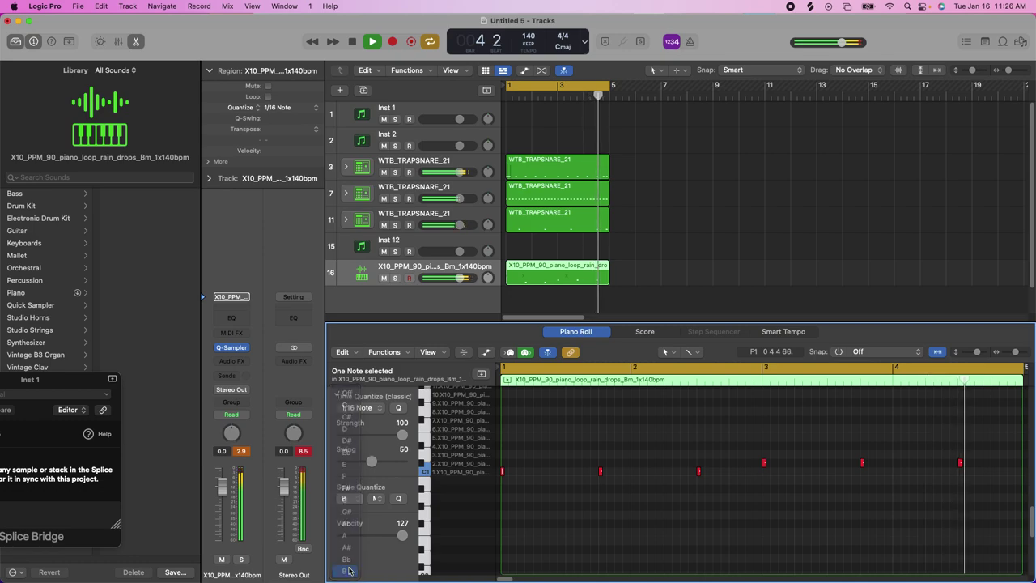
{"action": "left_click", "coordinate": [377, 498]}
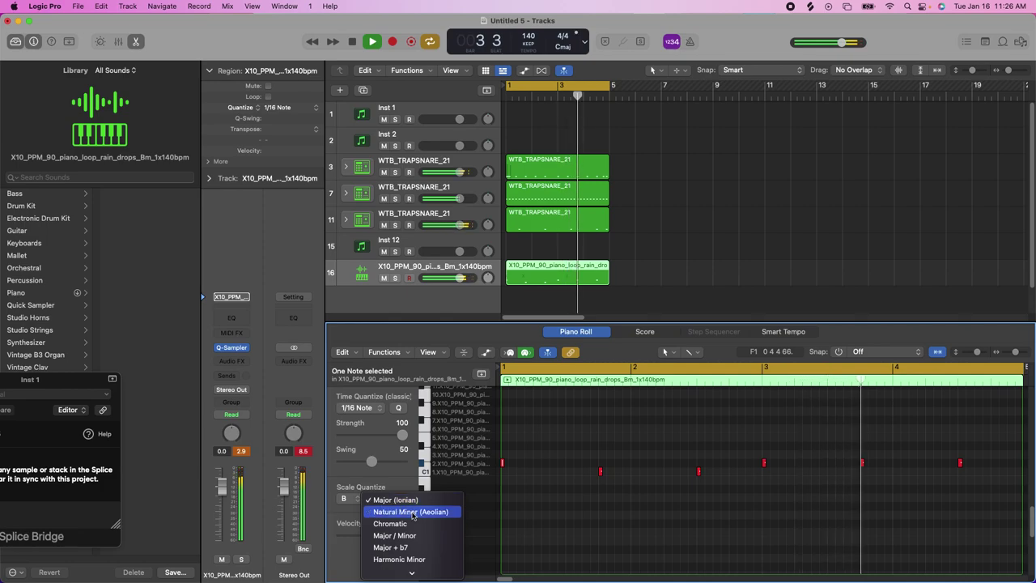
{"action": "left_click", "coordinate": [412, 512]}
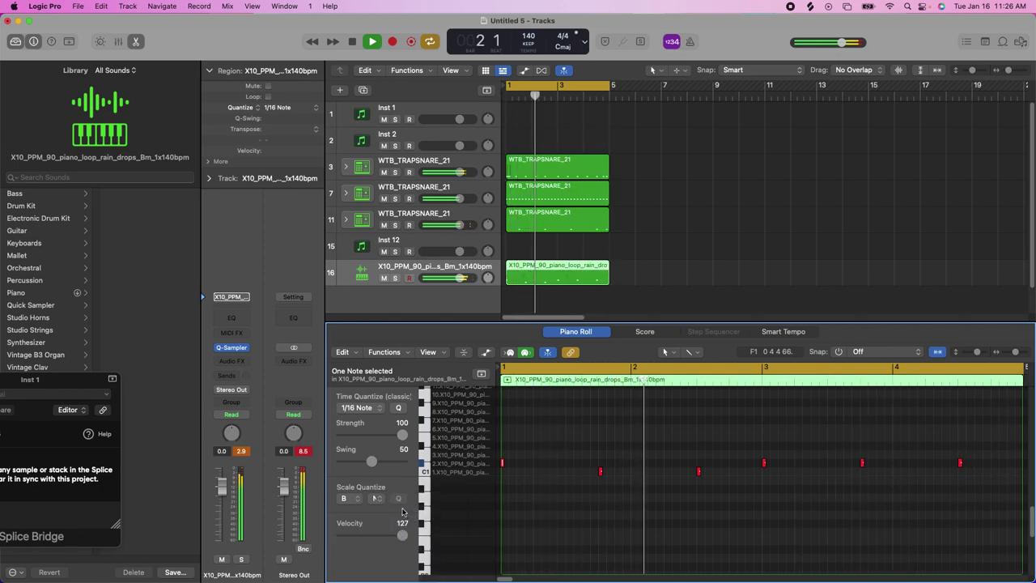
{"action": "left_click", "coordinate": [401, 503]}
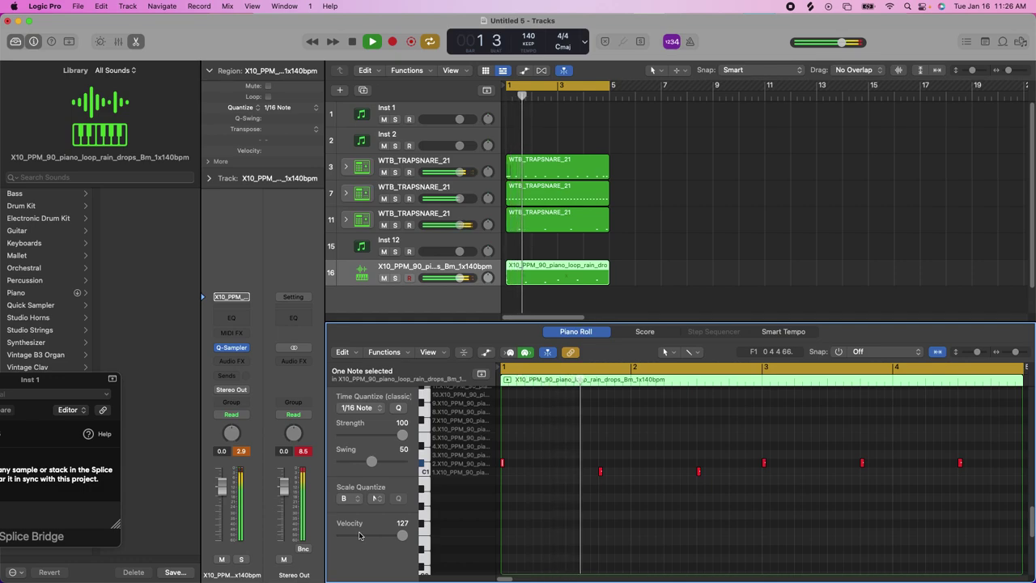
{"action": "key", "text": "space"}
{"action": "key", "text": "space"}
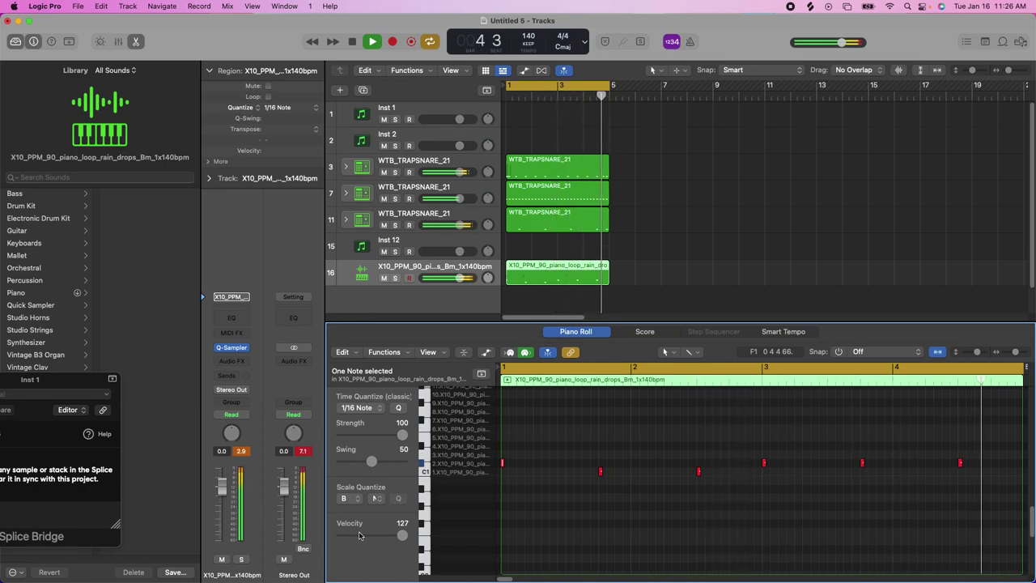
Step: Set the selected note's Scale Quantize to Off and restart playback of the loop
{"action": "key", "text": "space"}
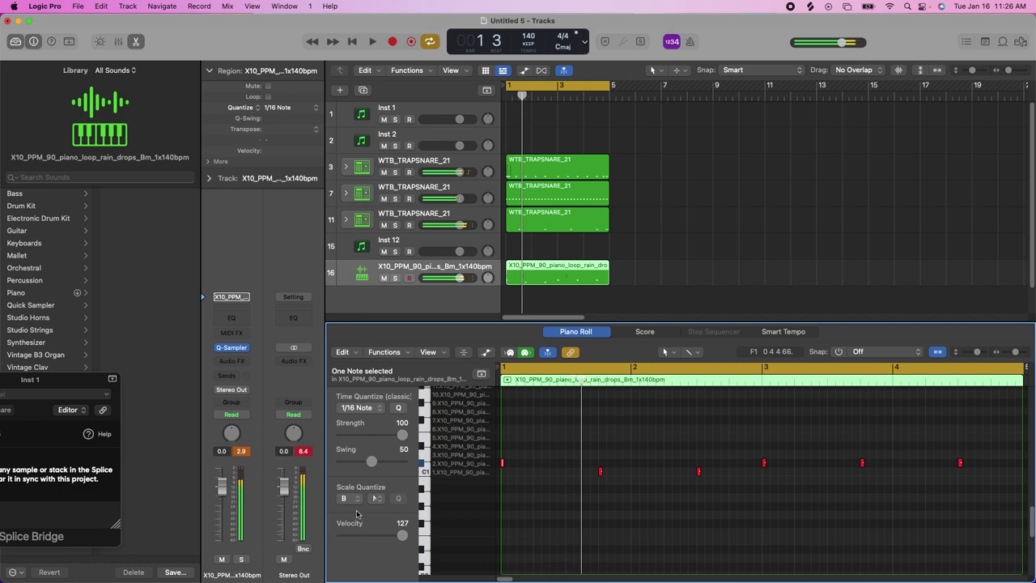
{"action": "left_click", "coordinate": [357, 499]}
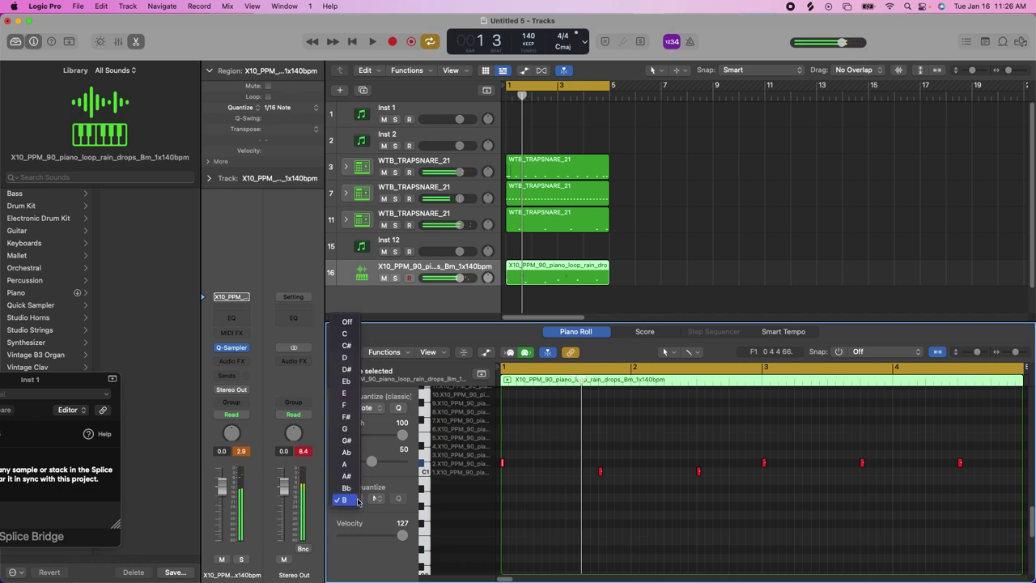
{"action": "left_click", "coordinate": [350, 322]}
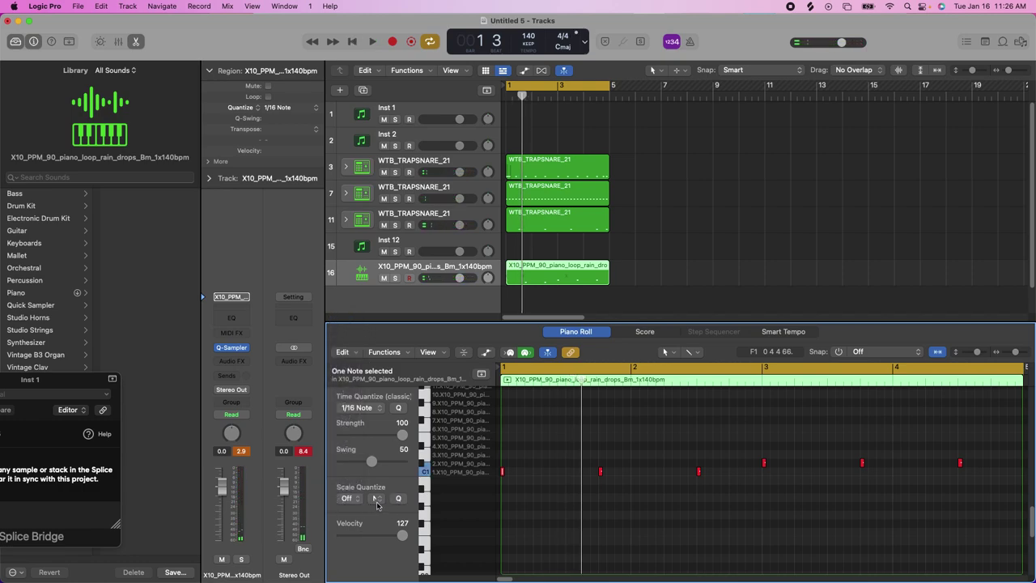
{"action": "key", "text": "space"}
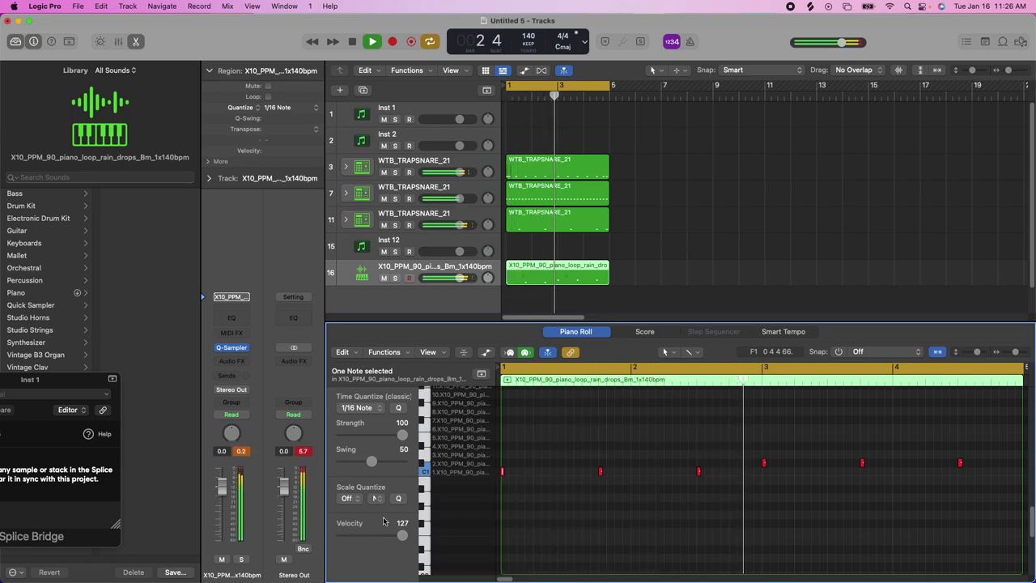
Step: Try lowering the selected first note's velocity to 38 and restore it to 127
{"action": "left_click_drag", "start_coordinate": [402, 535], "coordinate": [363, 537]}
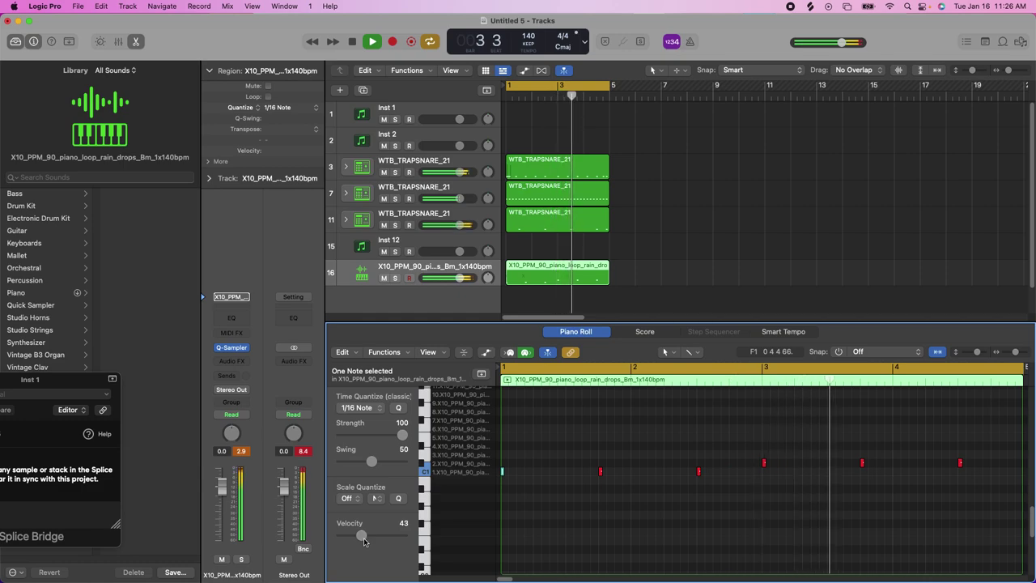
{"action": "left_click_drag", "start_coordinate": [364, 537], "coordinate": [359, 536]}
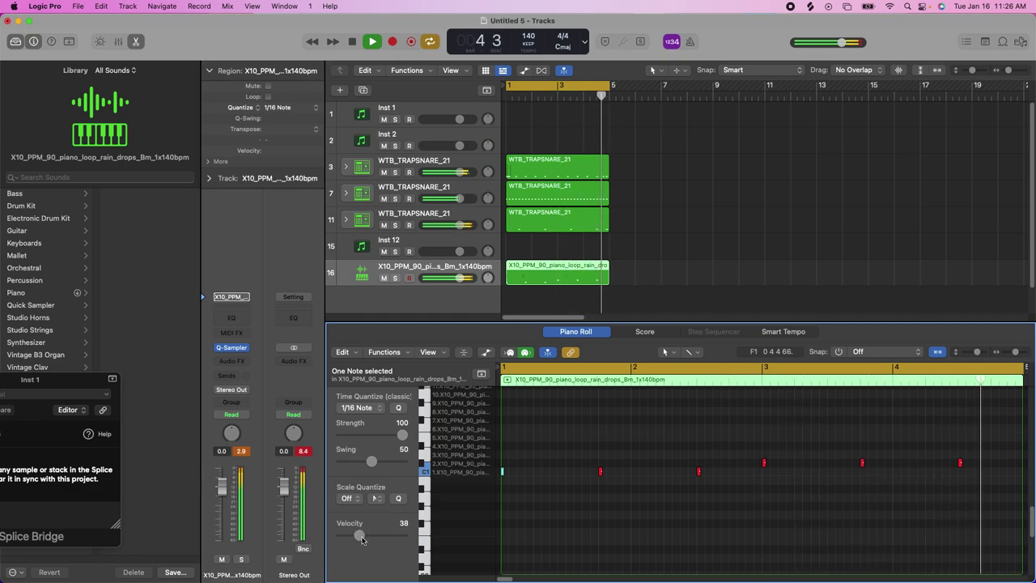
{"action": "left_click", "coordinate": [402, 535]}
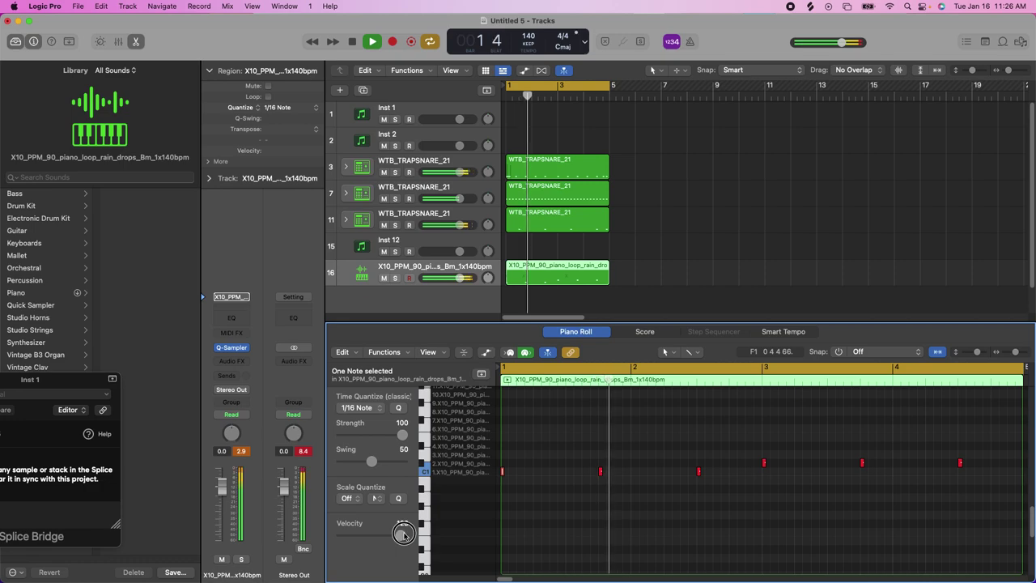
{"action": "left_click_drag", "start_coordinate": [402, 534], "coordinate": [411, 534]}
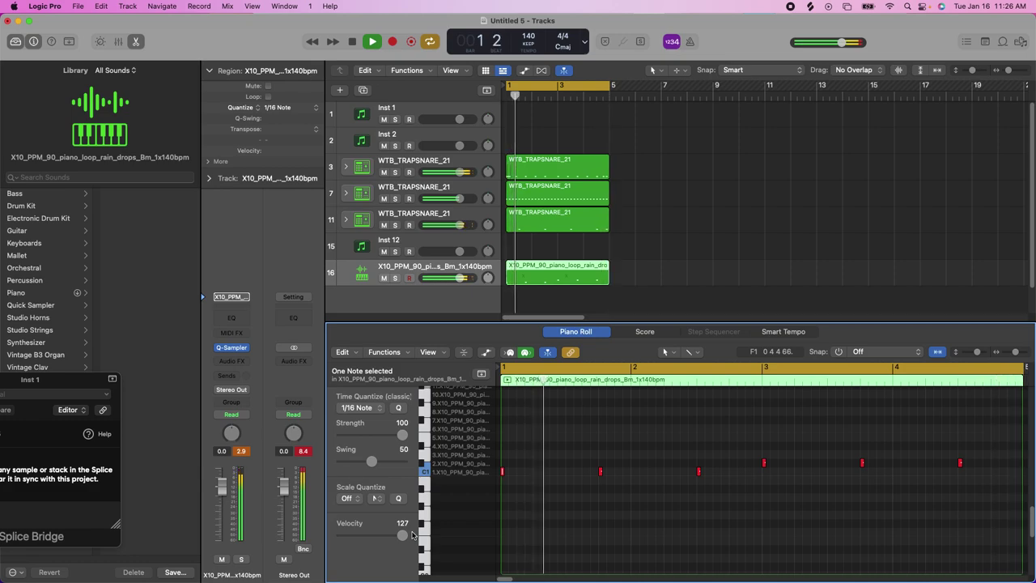
Step: Apply the Humanize MIDI Transform to the piano loop's notes using Select and Operate, stopping playback and closing the Transform window
{"action": "left_click", "coordinate": [396, 353]}
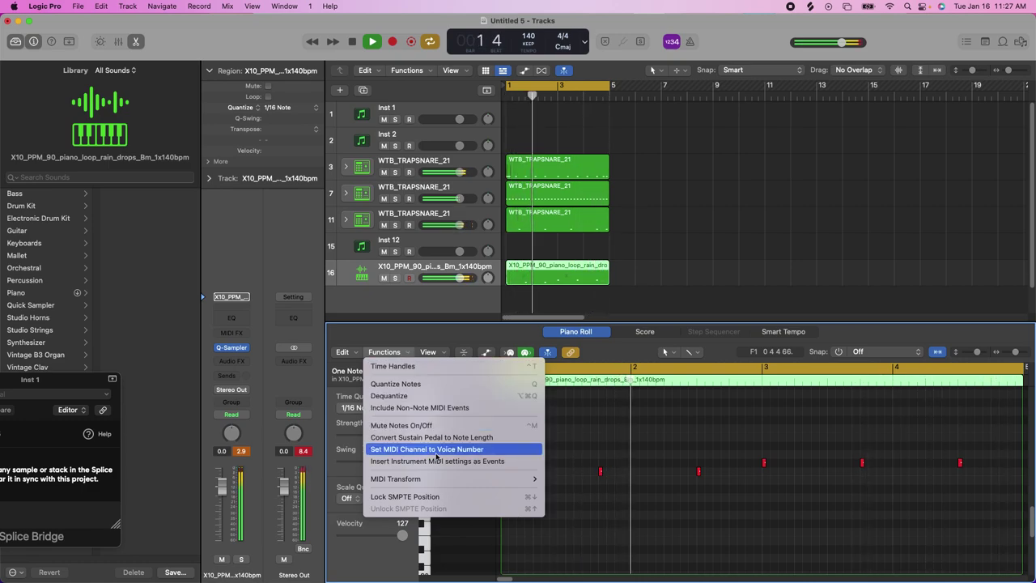
{"action": "mouse_move", "coordinate": [433, 479]}
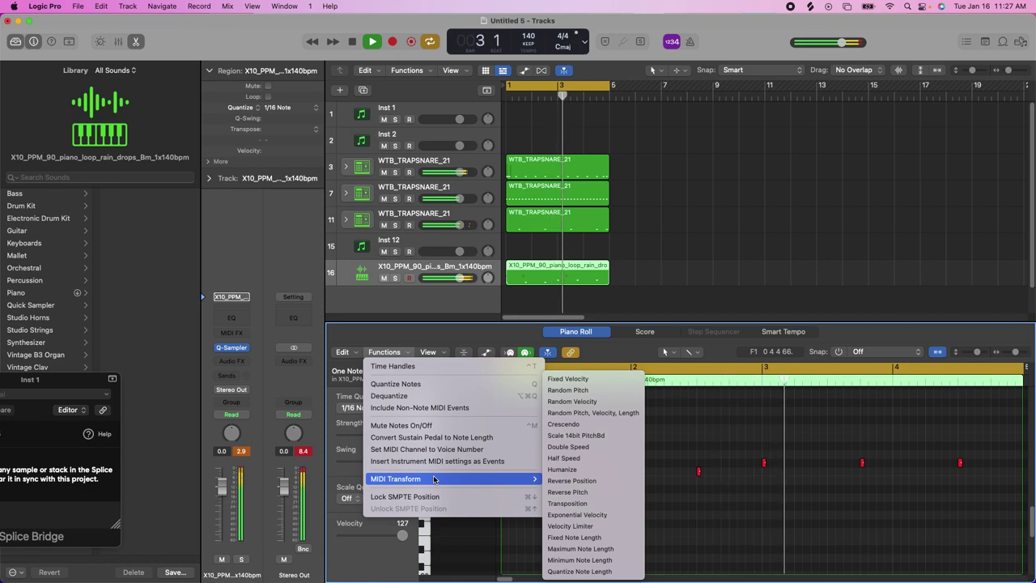
{"action": "left_click", "coordinate": [579, 469]}
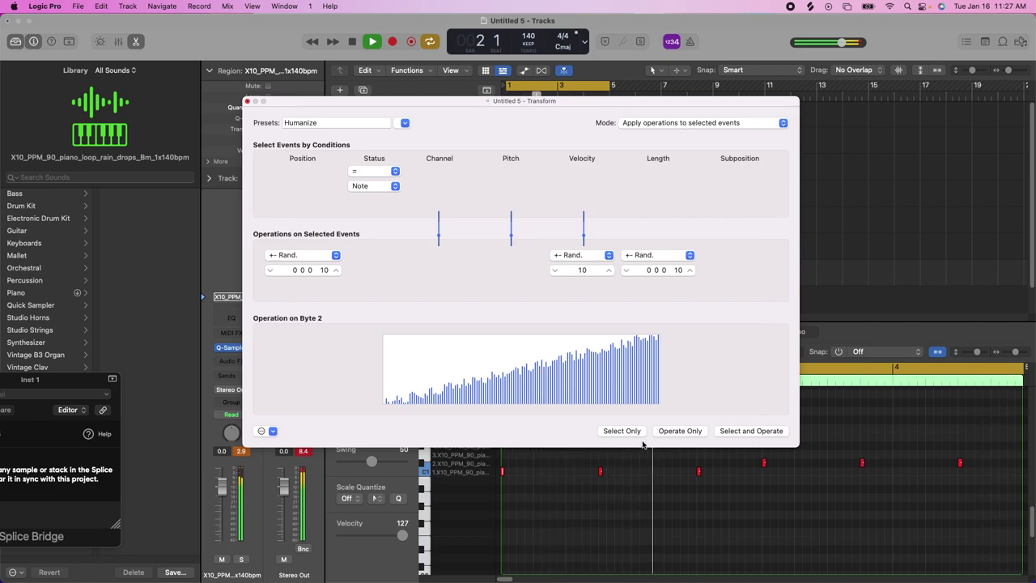
{"action": "left_click", "coordinate": [752, 430]}
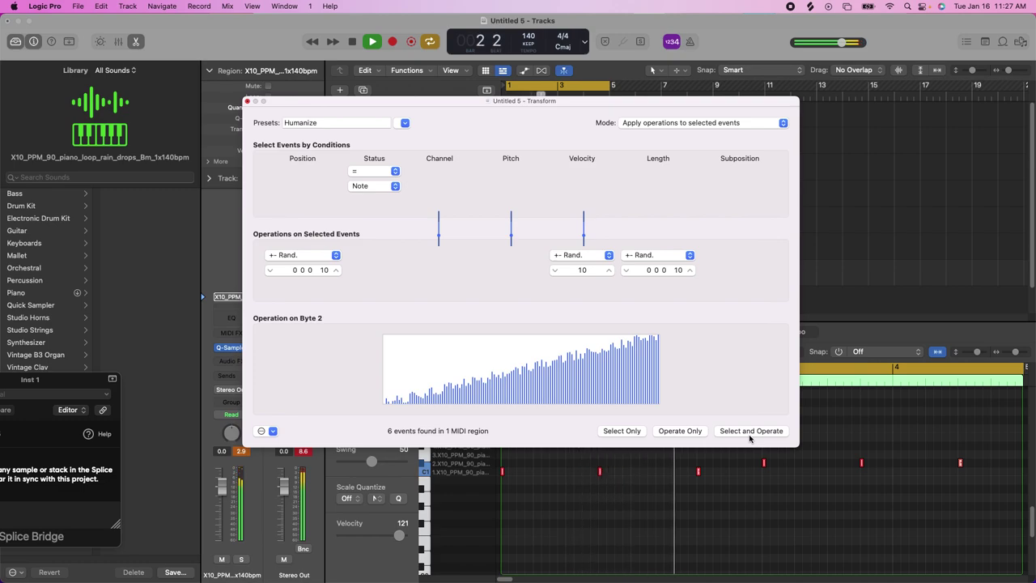
{"action": "key", "text": "space"}
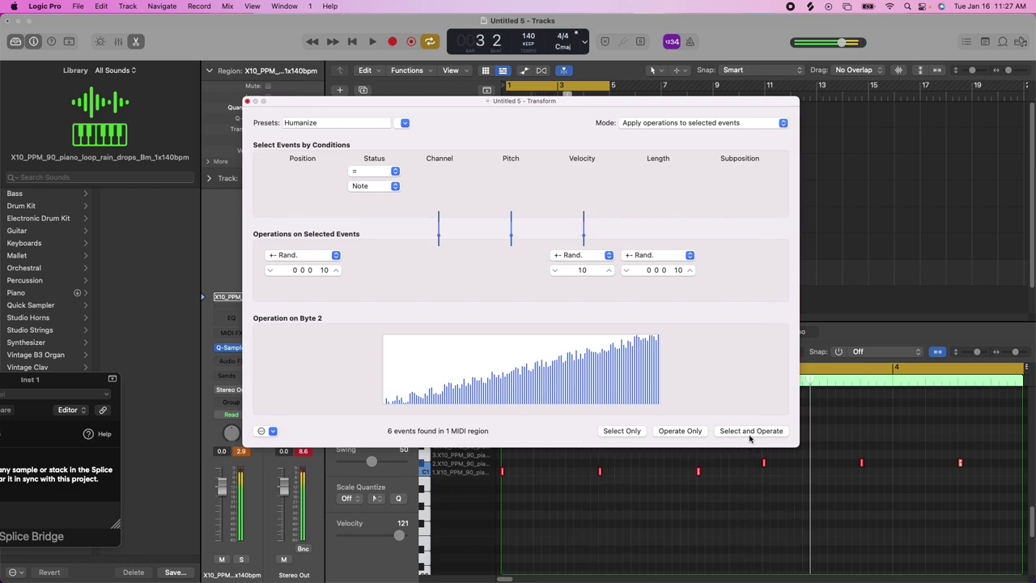
{"action": "left_click", "coordinate": [248, 102]}
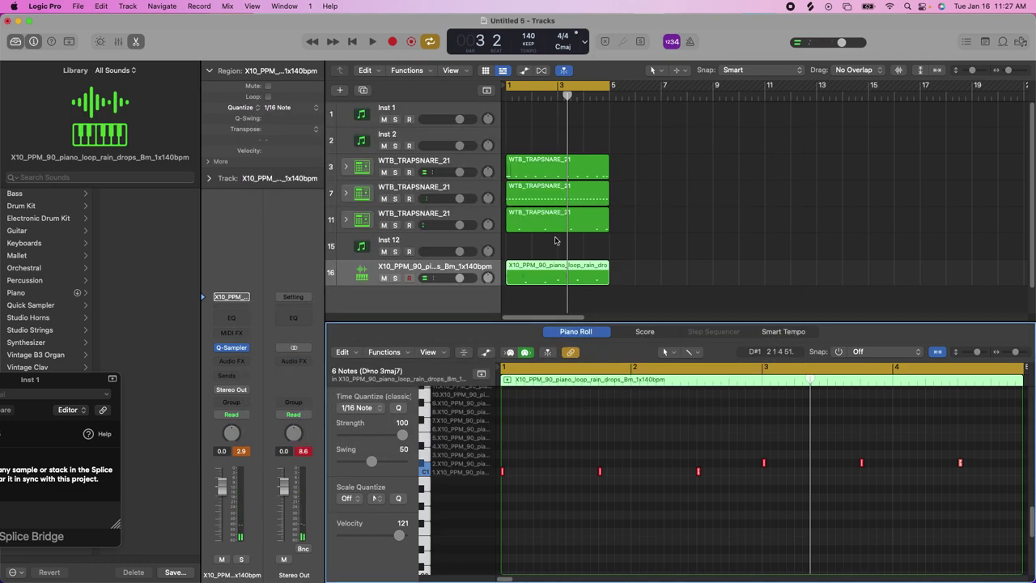
Step: Collapse the Piano Roll, switch to Splice and search for "choir" samples
{"action": "left_click_drag", "start_coordinate": [561, 321], "coordinate": [582, 542]}
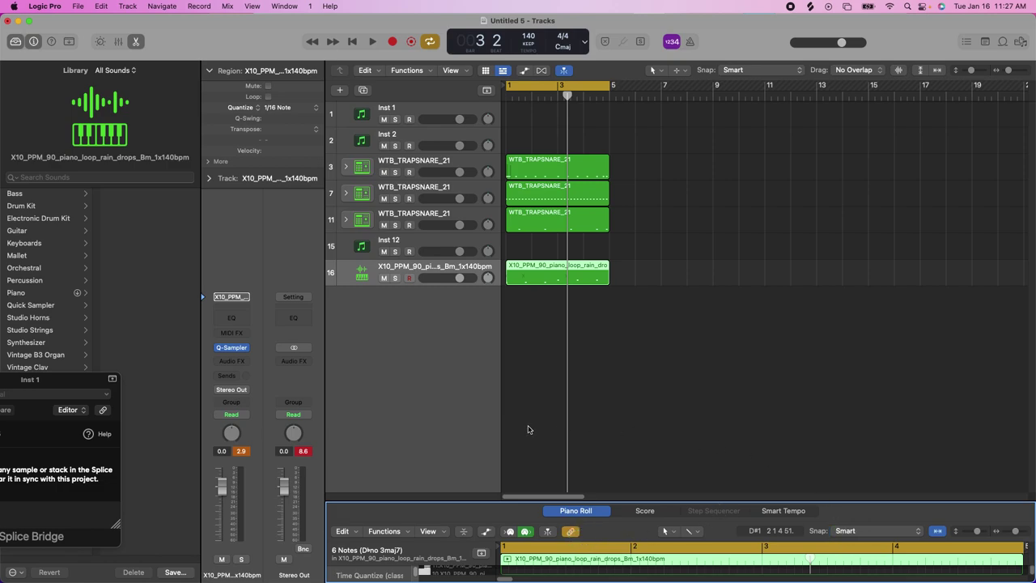
{"action": "left_click_drag", "start_coordinate": [519, 565], "coordinate": [520, 577]}
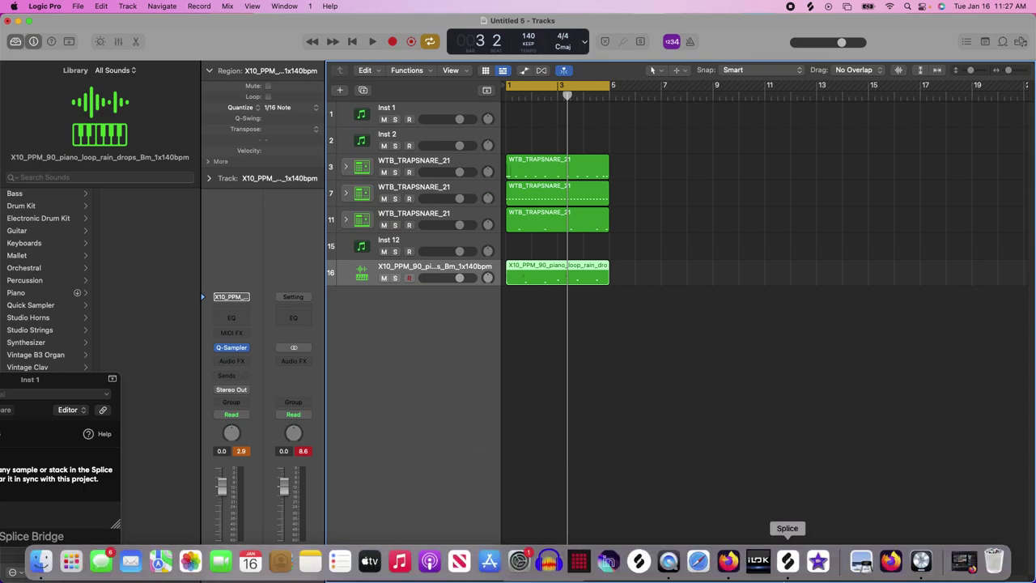
{"action": "left_click", "coordinate": [789, 561]}
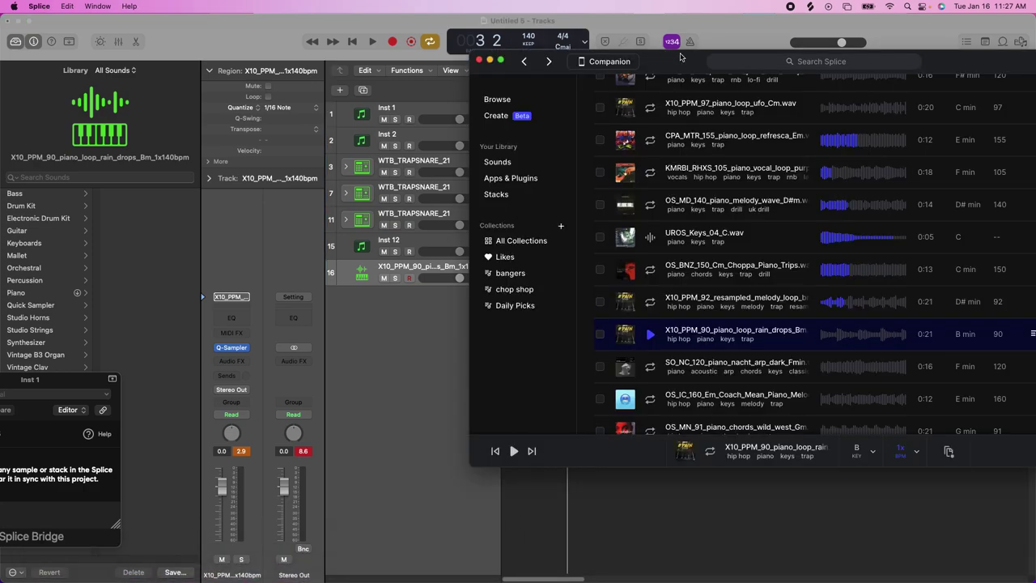
{"action": "left_click_drag", "start_coordinate": [680, 57], "coordinate": [493, 102]}
{"action": "left_click", "coordinate": [655, 105]}
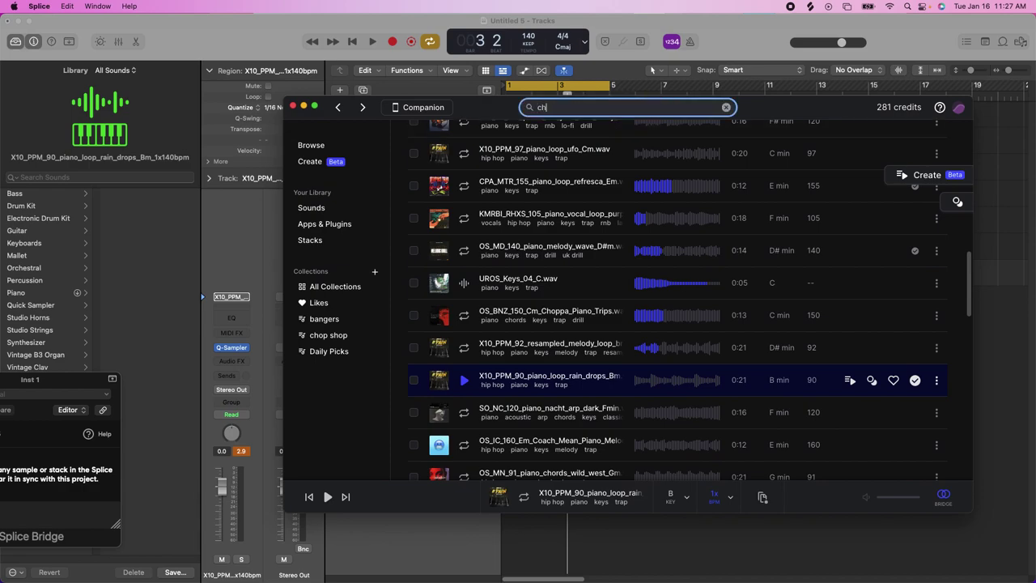
{"action": "key", "text": "Return"}
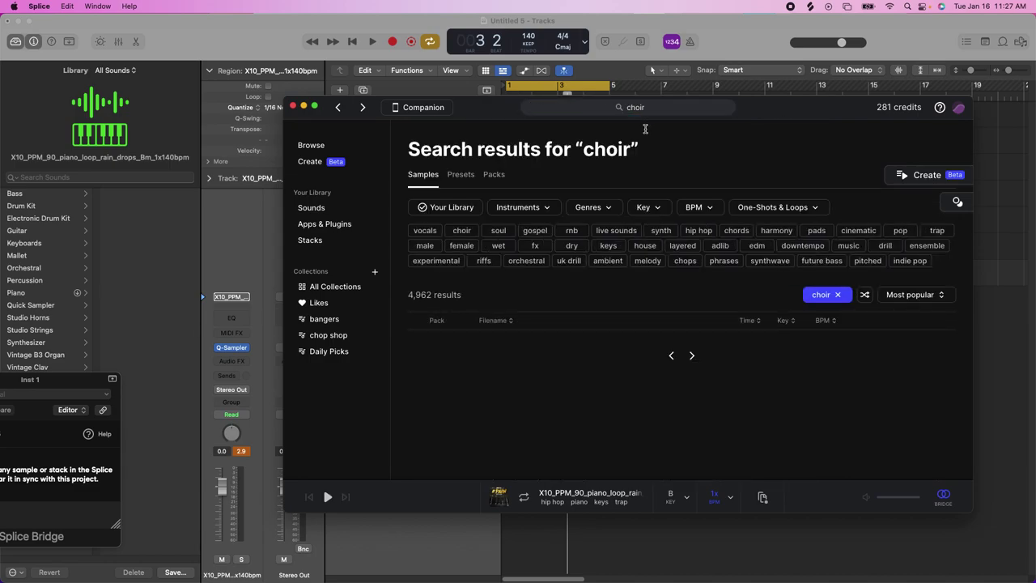
Step: Filter the choir results to the key of B minor
{"action": "left_click", "coordinate": [659, 211]}
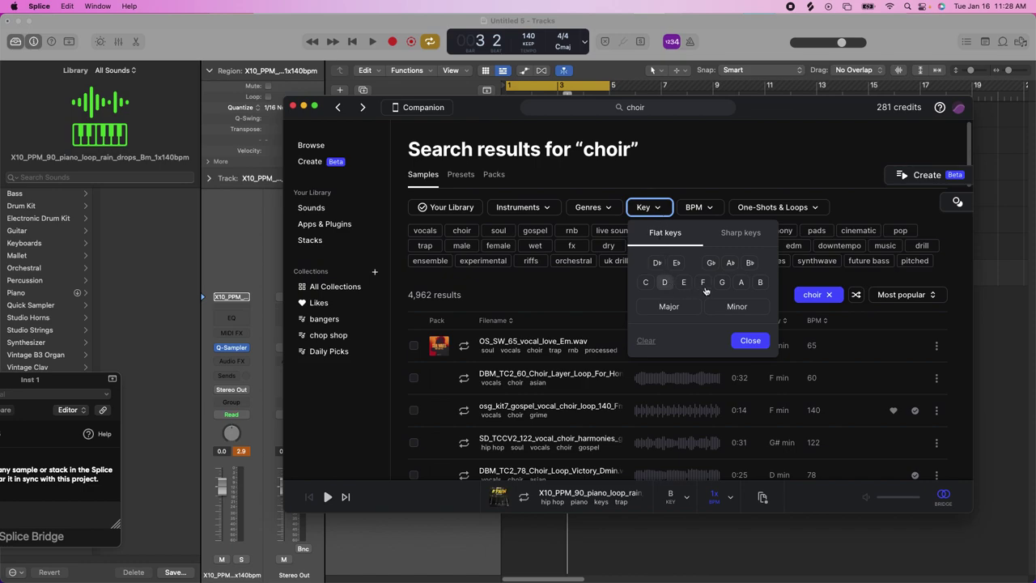
{"action": "left_click", "coordinate": [760, 283]}
{"action": "left_click", "coordinate": [735, 306]}
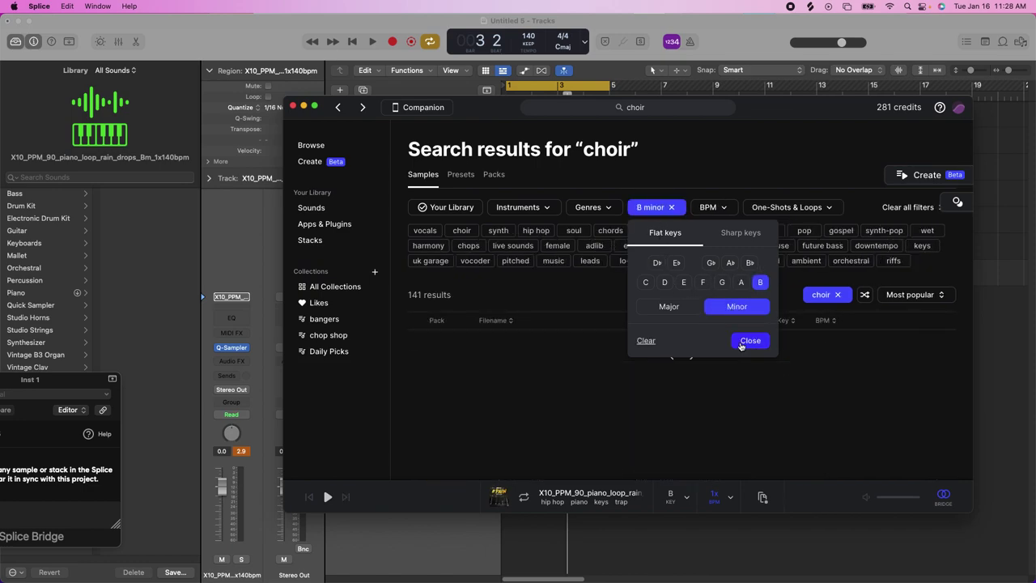
{"action": "left_click", "coordinate": [742, 341]}
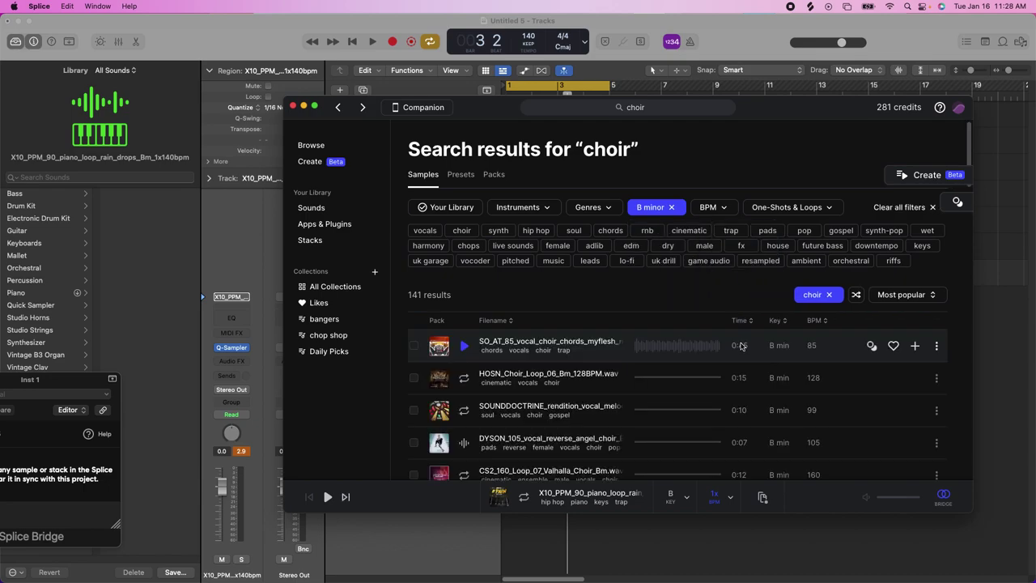
Step: Preview the first two choir loops and add HOSN_Choir_Loop_06_Bm_128BPM.wav to the library
{"action": "left_click", "coordinate": [461, 346]}
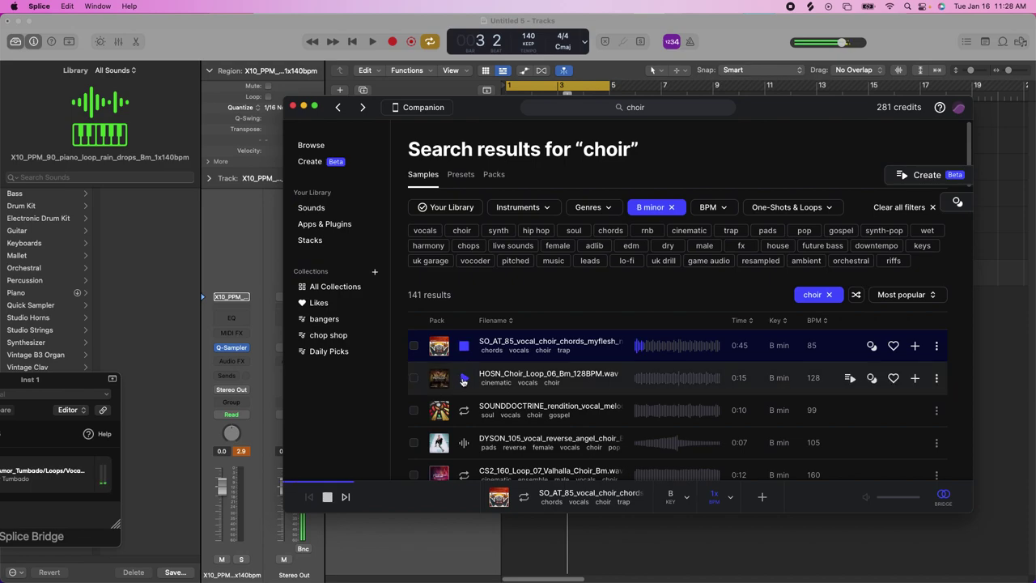
{"action": "left_click", "coordinate": [463, 378]}
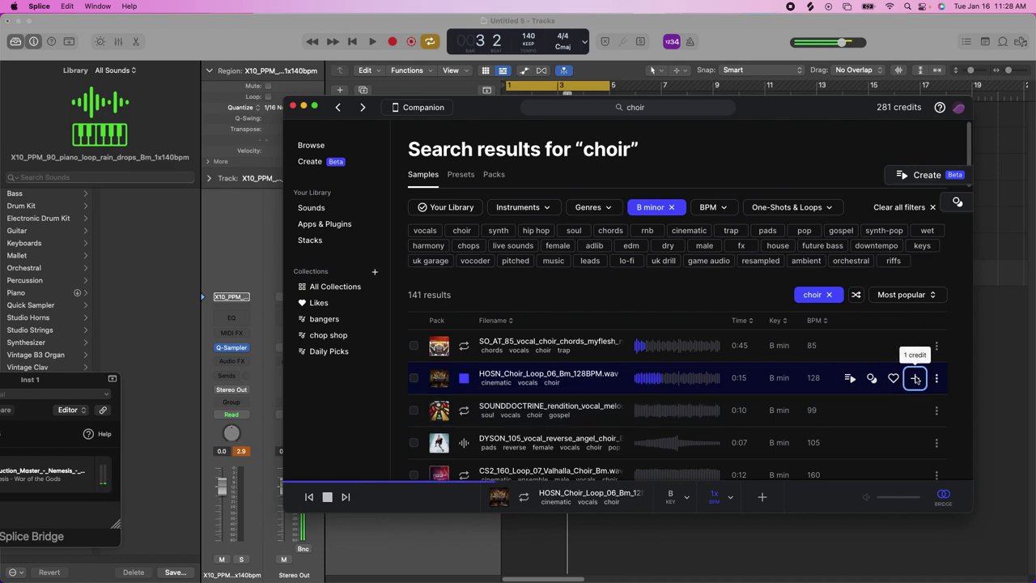
{"action": "left_click", "coordinate": [915, 378]}
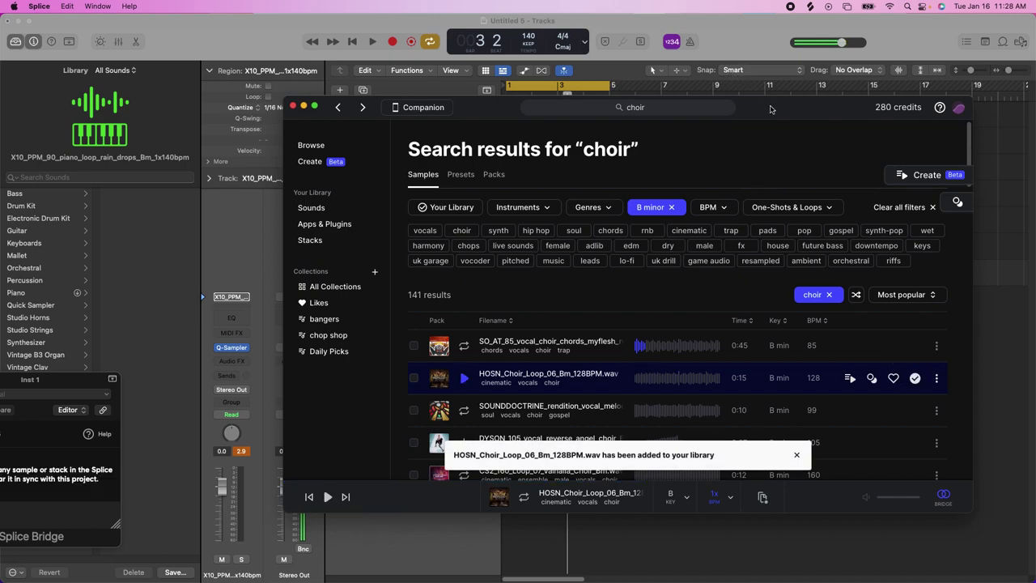
Step: Bring the choir loop into Logic Pro as a new Quick Sampler (Optimized) track below the piano loop
{"action": "left_click_drag", "start_coordinate": [770, 109], "coordinate": [995, 91]}
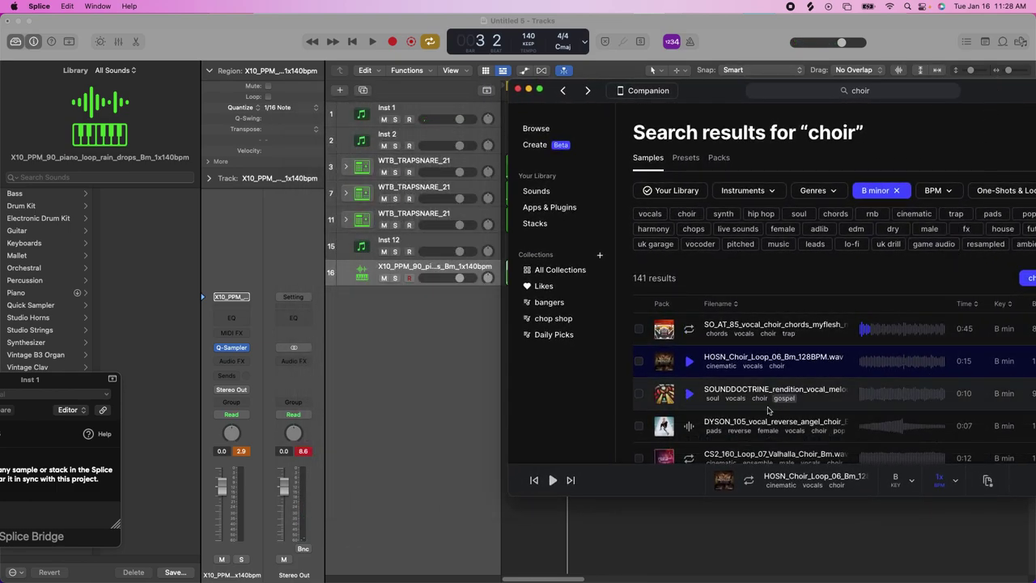
{"action": "left_click_drag", "start_coordinate": [987, 481], "coordinate": [385, 327]}
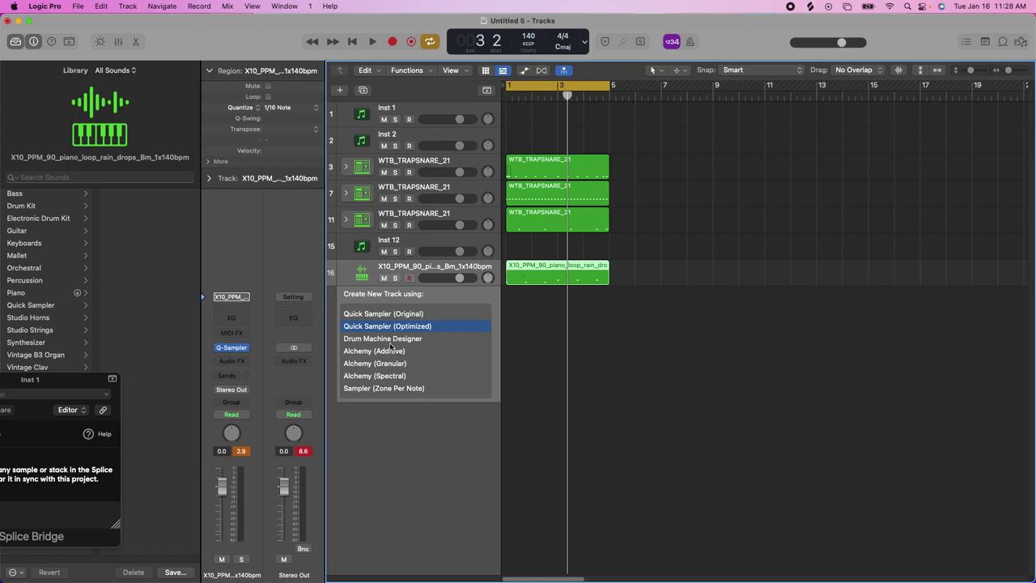
{"action": "left_click_drag", "start_coordinate": [499, 451], "coordinate": [478, 479]}
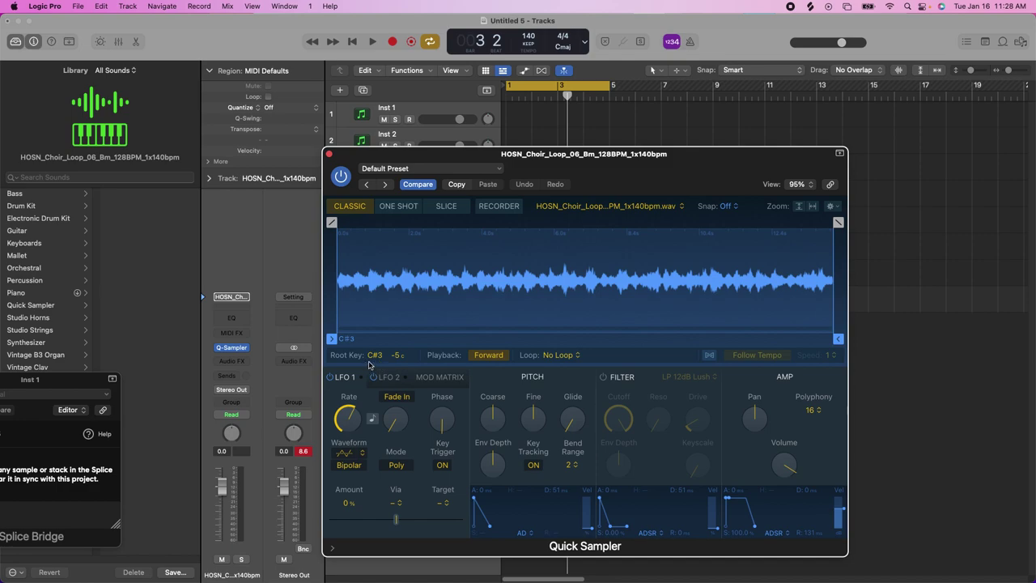
Step: Set the choir sampler's polyphony to Mono and switch it to Slice mode
{"action": "left_click", "coordinate": [814, 410]}
{"action": "left_click", "coordinate": [819, 313]}
{"action": "left_click", "coordinate": [431, 208]}
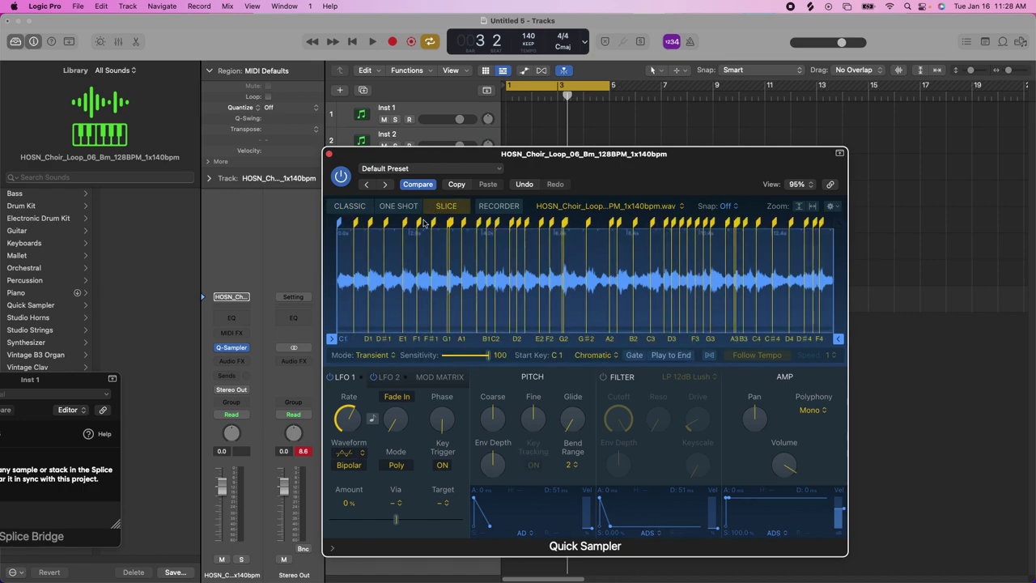
Step: Slice the choir loop by Beat Divisions with the division set to 4
{"action": "left_click", "coordinate": [392, 355]}
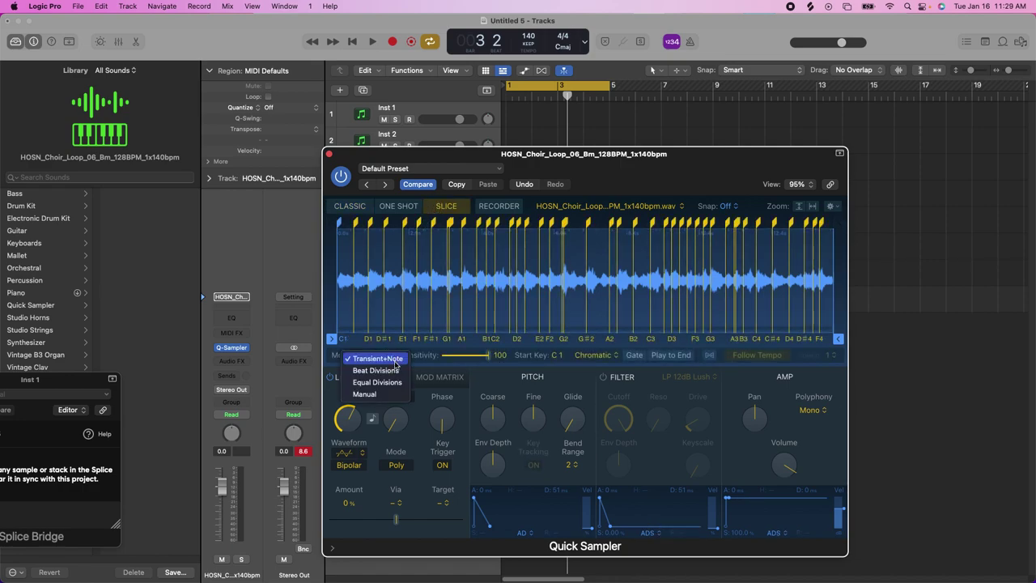
{"action": "left_click", "coordinate": [394, 370]}
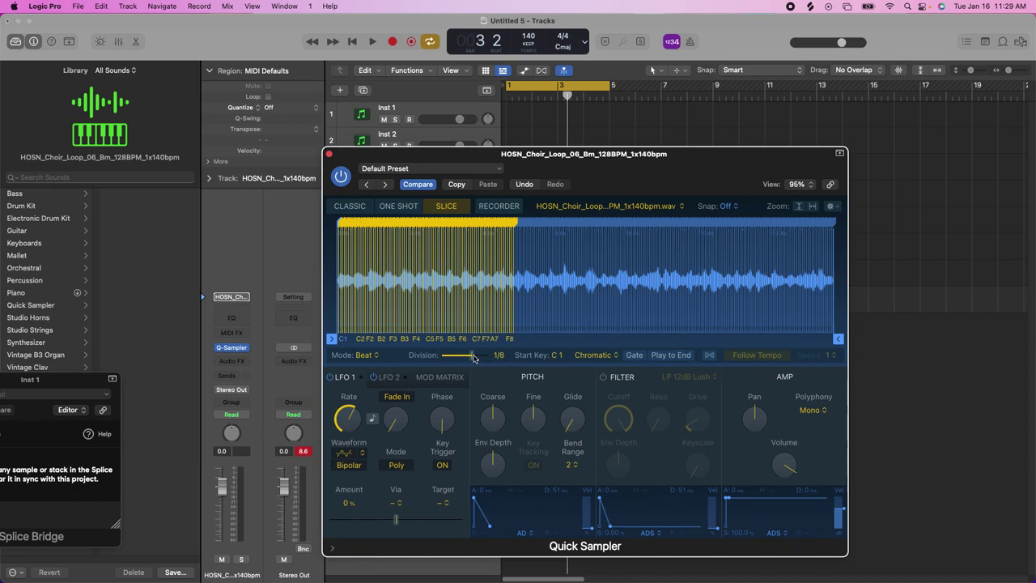
{"action": "left_click_drag", "start_coordinate": [473, 358], "coordinate": [442, 357]}
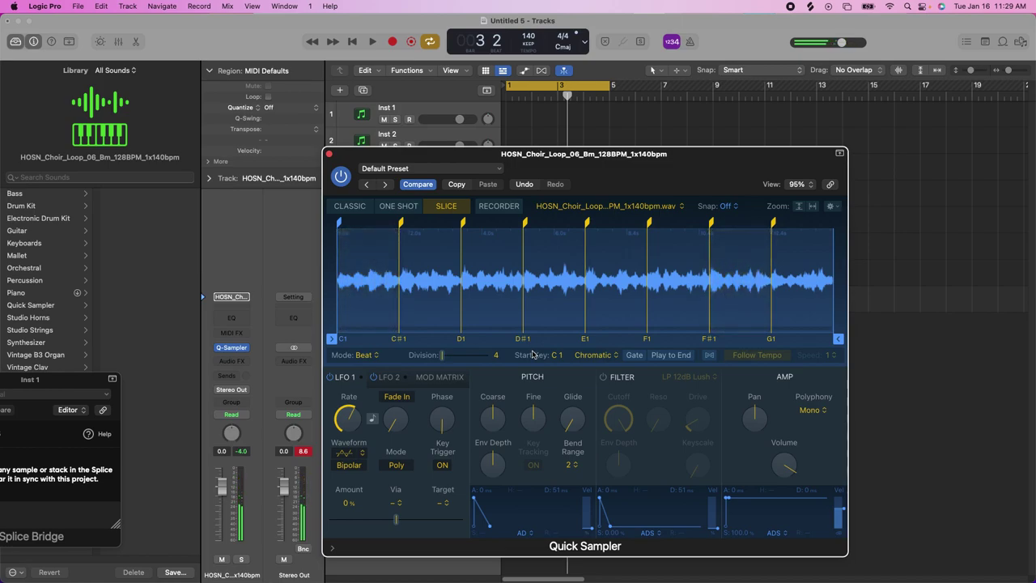
Step: Set the choir sampler's Snap to Beat and turn on Gate for its slices
{"action": "left_click", "coordinate": [731, 207]}
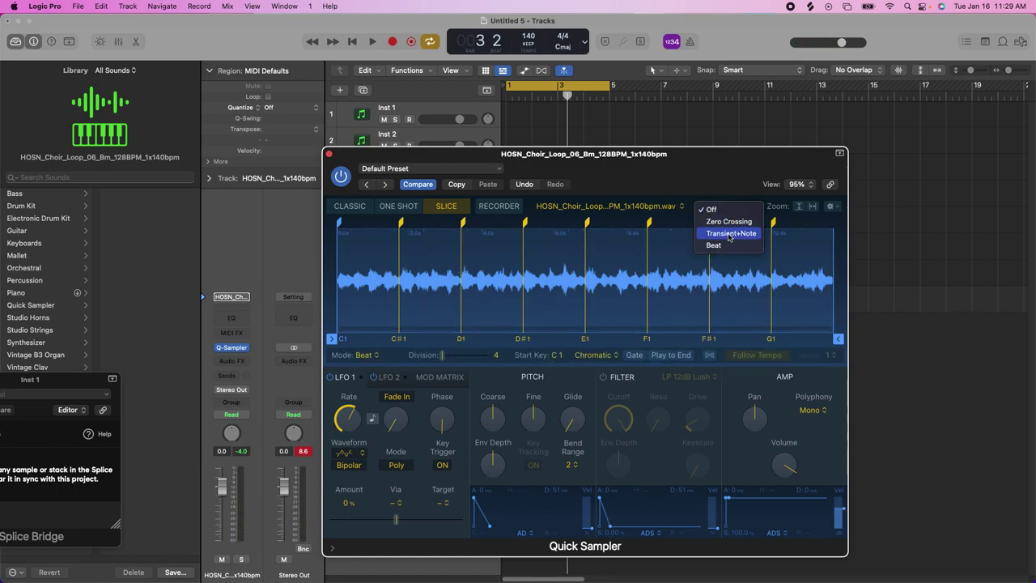
{"action": "left_click", "coordinate": [729, 245]}
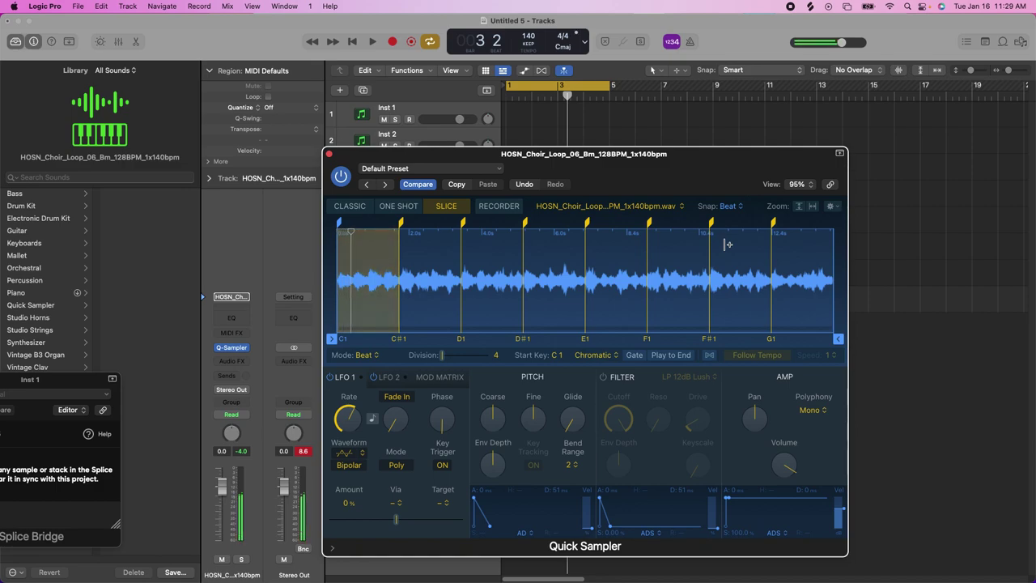
{"action": "left_click", "coordinate": [711, 242]}
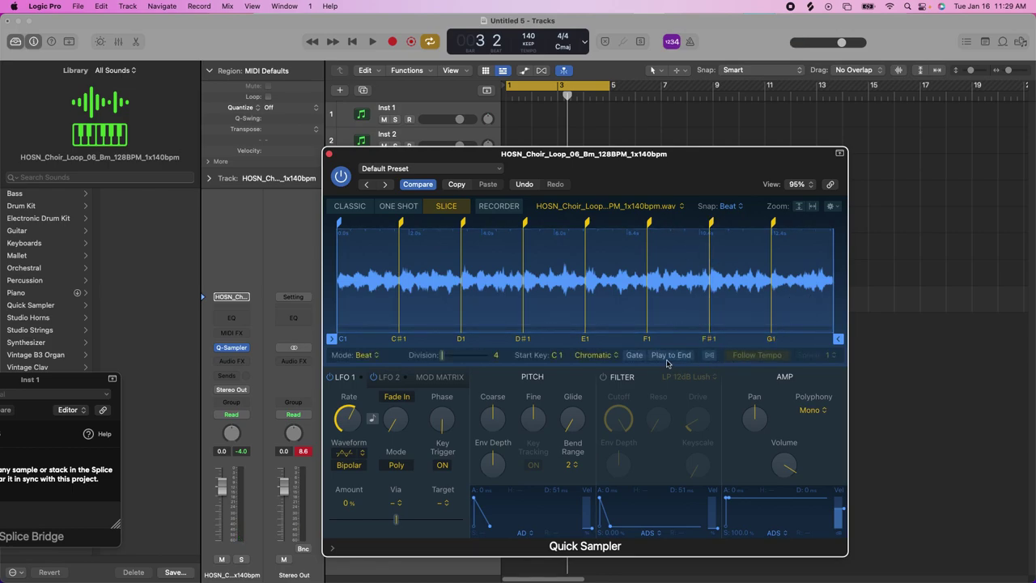
{"action": "left_click", "coordinate": [634, 355]}
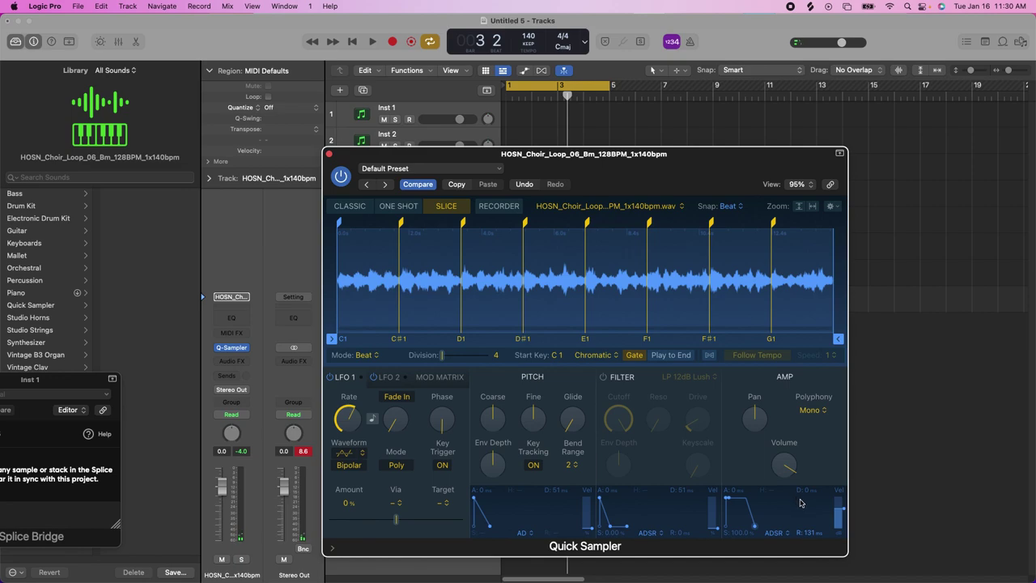
Step: Try lowering the amp envelope's velocity amount in the choir sampler and raise it back
{"action": "mouse_move", "coordinate": [843, 511]}
{"action": "left_click_drag", "start_coordinate": [843, 508], "coordinate": [843, 519]}
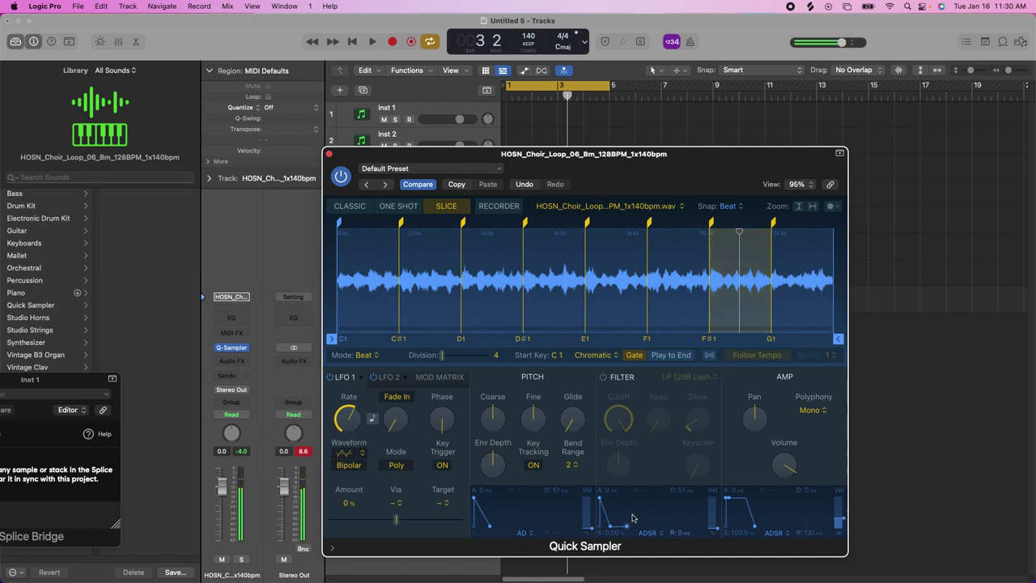
{"action": "left_click_drag", "start_coordinate": [843, 519], "coordinate": [846, 509]}
Step: Lower the choir sampler's amp volume to -15 dB
{"action": "left_click_drag", "start_coordinate": [788, 472], "coordinate": [784, 508]}
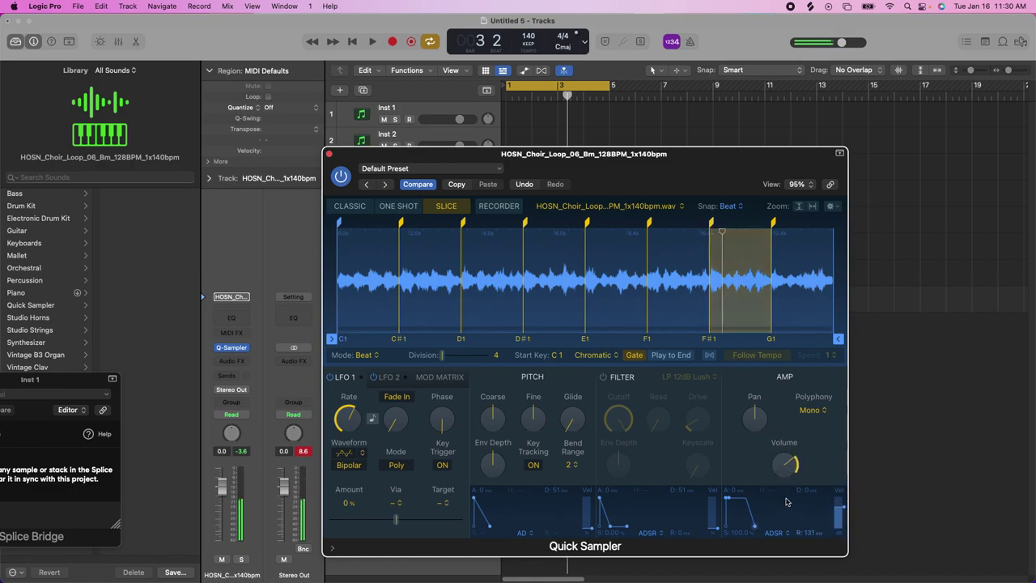
{"action": "left_click", "coordinate": [789, 457]}
{"action": "left_click_drag", "start_coordinate": [789, 456], "coordinate": [794, 486]}
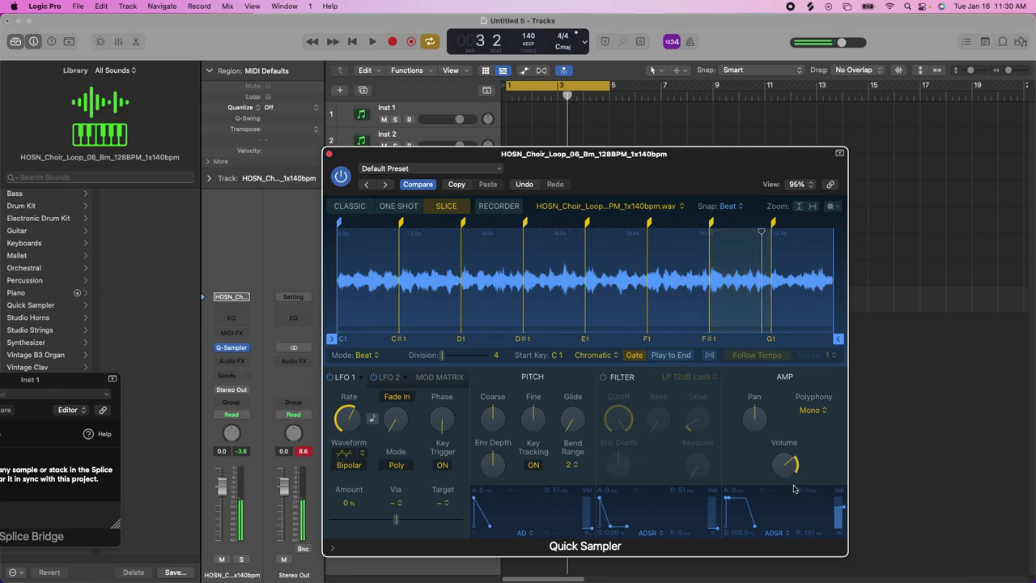
{"action": "left_click_drag", "start_coordinate": [793, 479], "coordinate": [792, 475]}
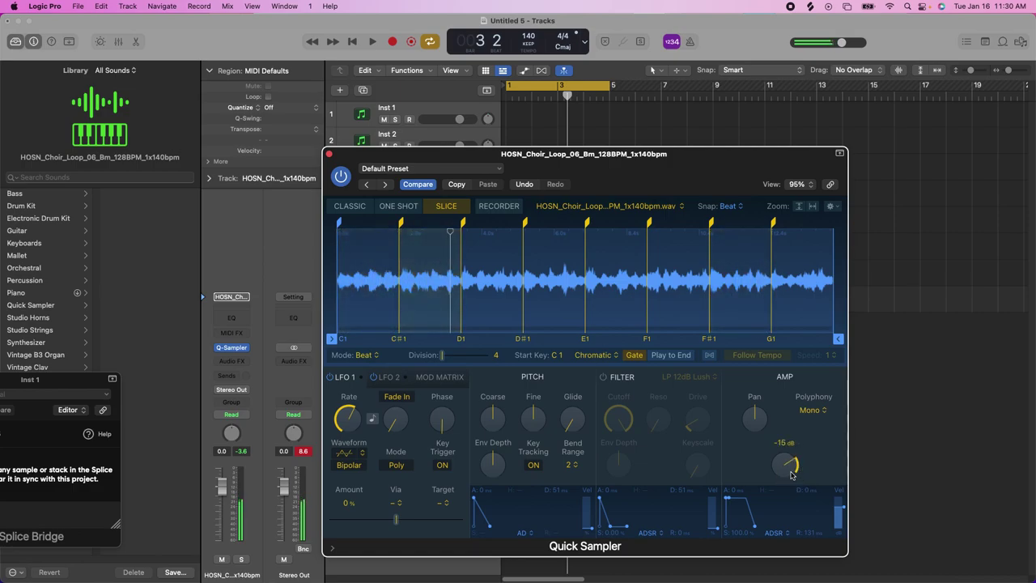
Step: Play the beat and move the Quick Sampler window clear of the tracks to select the piano loop track
{"action": "left_click", "coordinate": [917, 463]}
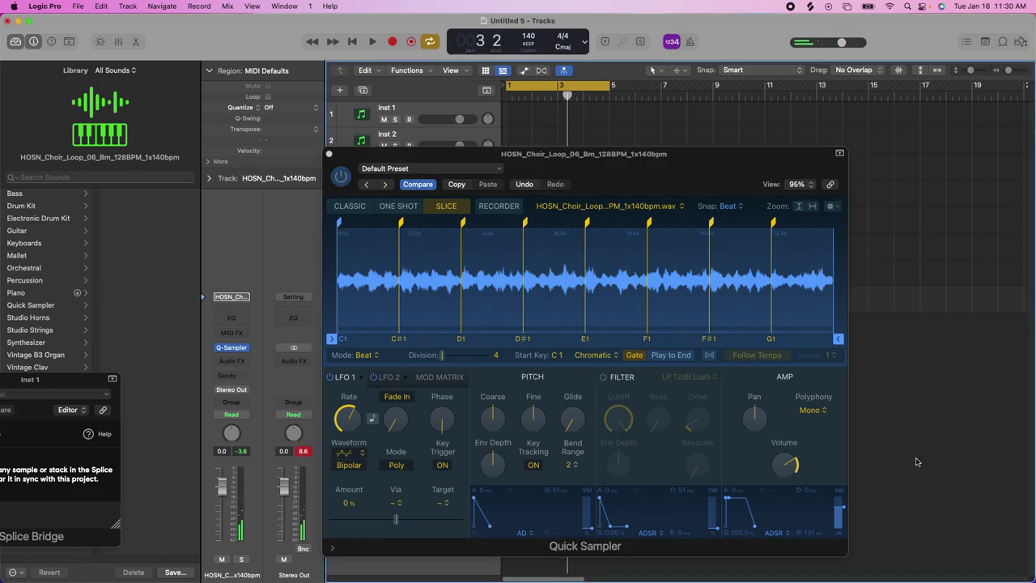
{"action": "key", "text": "space"}
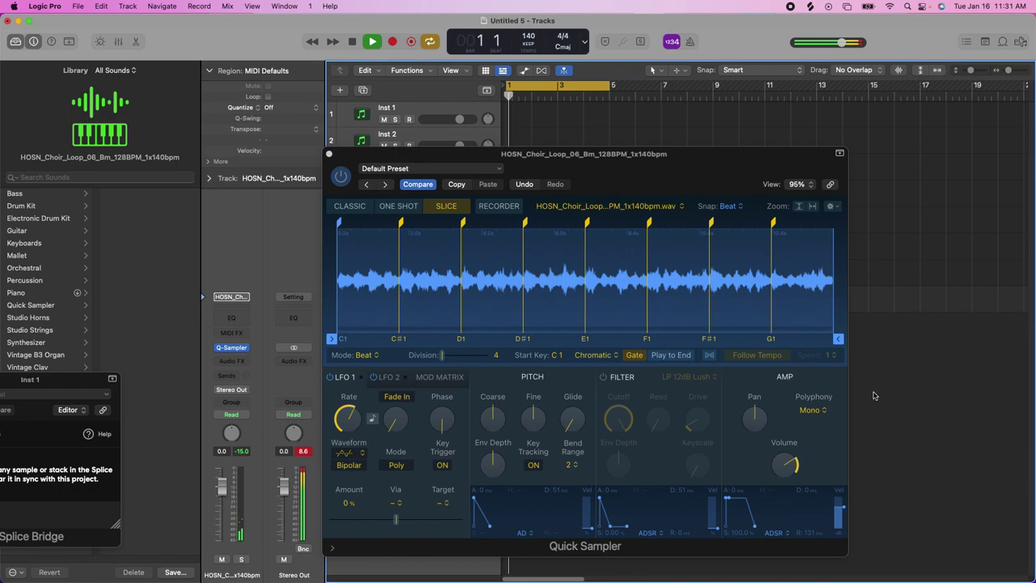
{"action": "left_click_drag", "start_coordinate": [654, 188], "coordinate": [632, 400]}
{"action": "left_click", "coordinate": [435, 266]}
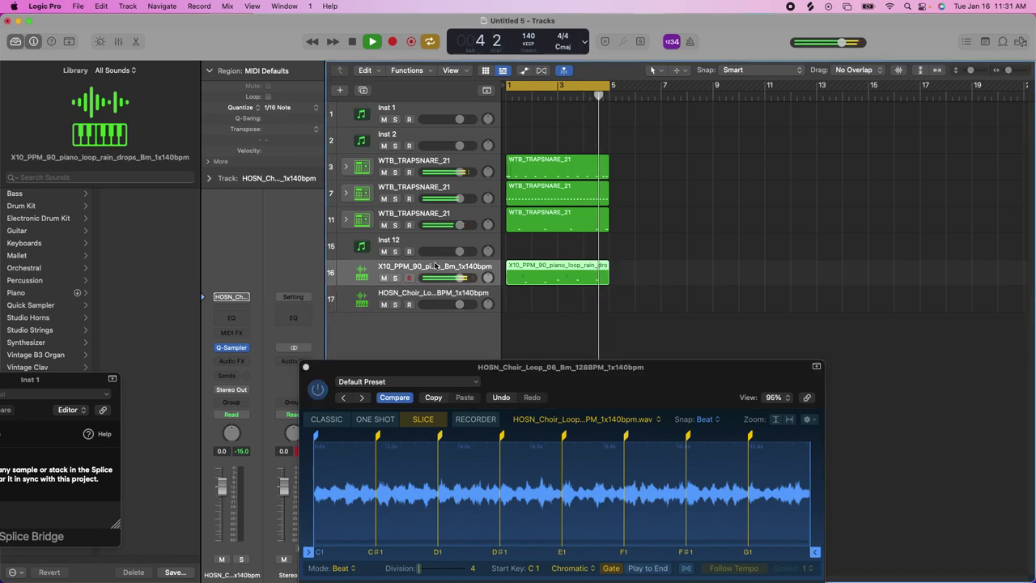
Step: Open the piano loop track's Quick Sampler, lower its amp volume to -4 dB, and close the sampler window
{"action": "mouse_move", "coordinate": [233, 350]}
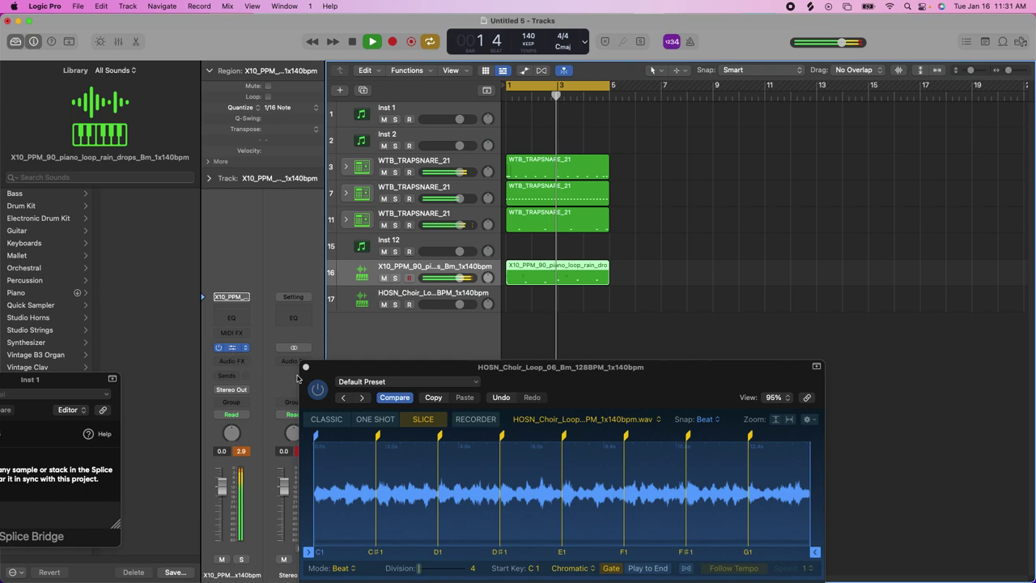
{"action": "left_click", "coordinate": [231, 347]}
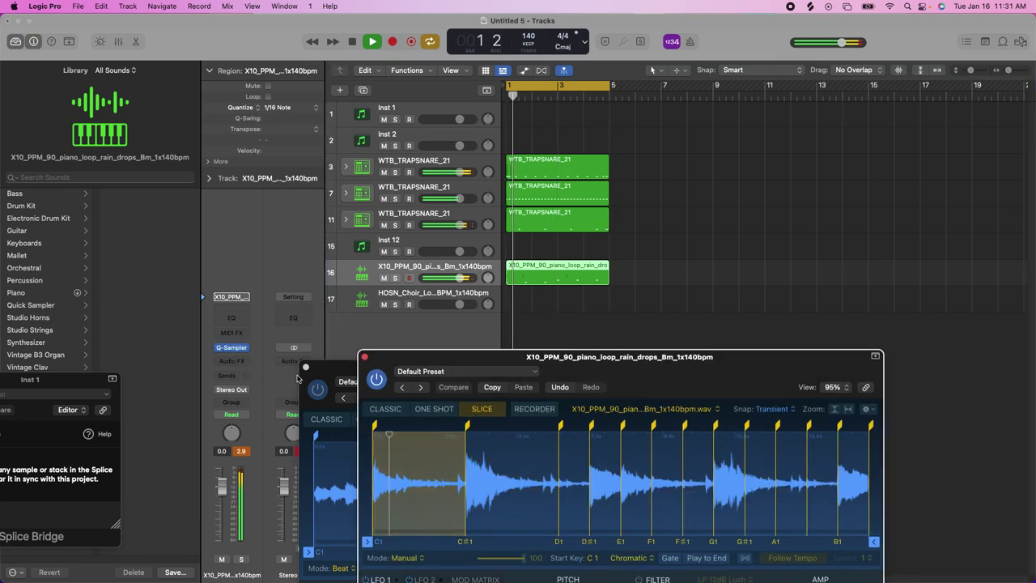
{"action": "left_click_drag", "start_coordinate": [388, 406], "coordinate": [389, 267]}
{"action": "left_click_drag", "start_coordinate": [351, 191], "coordinate": [355, 138]}
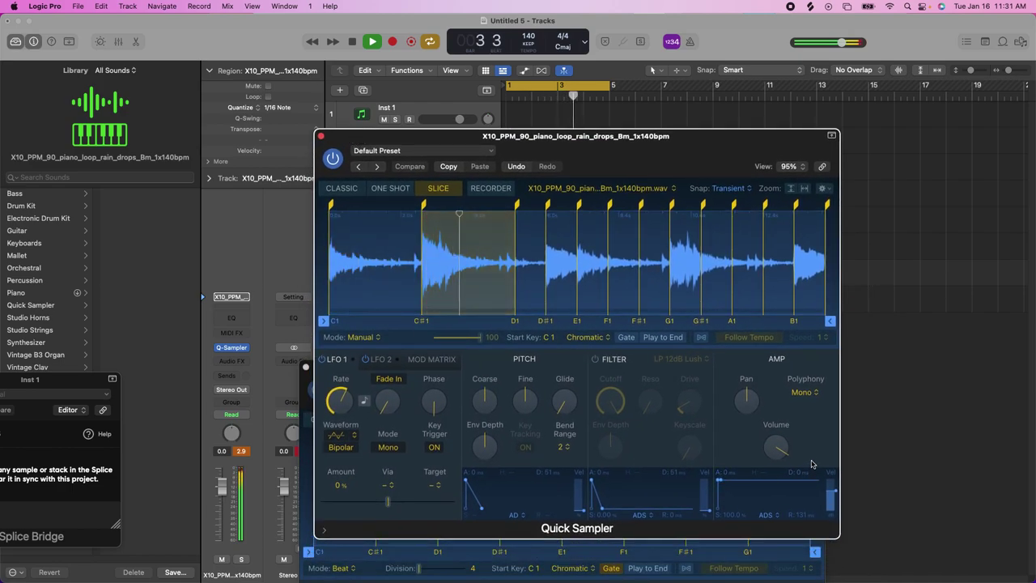
{"action": "left_click_drag", "start_coordinate": [782, 451], "coordinate": [783, 473]}
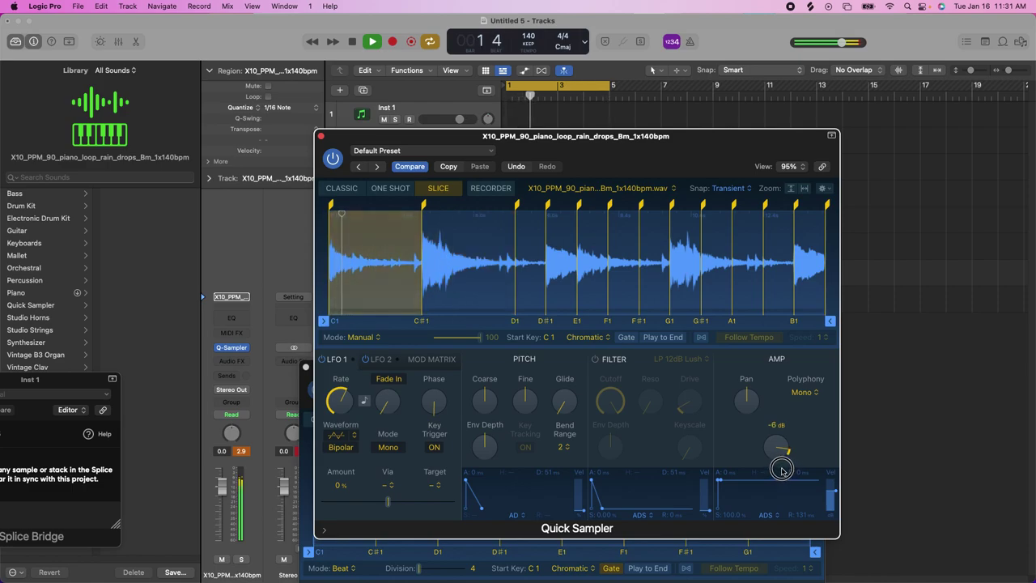
{"action": "scroll", "coordinate": [782, 470], "scroll_direction": "up", "scroll_amount": 1}
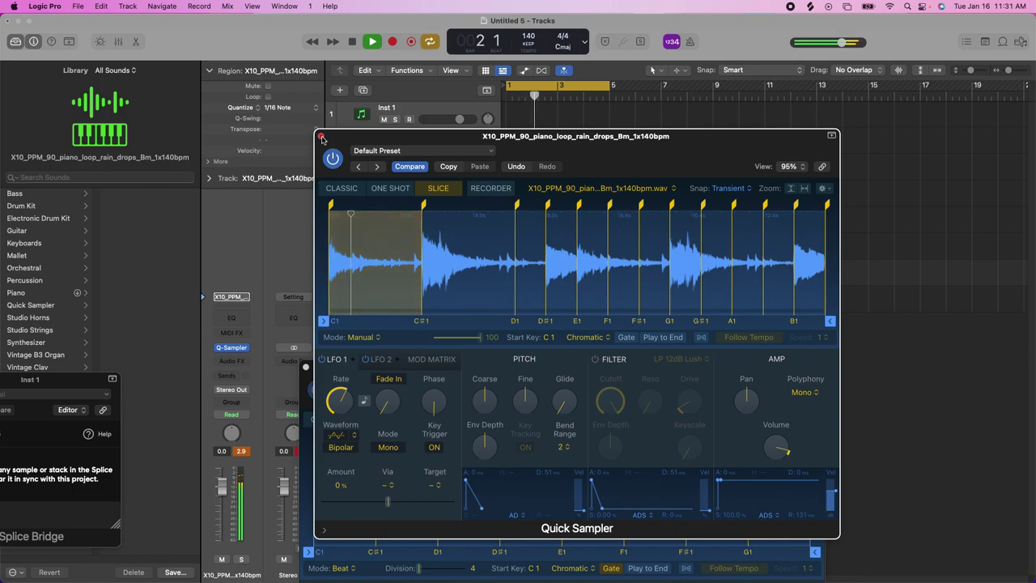
{"action": "mouse_move", "coordinate": [775, 458]}
{"action": "left_mouse_down"}
{"action": "mouse_move", "coordinate": [775, 476]}
{"action": "mouse_move", "coordinate": [775, 459]}
{"action": "left_mouse_up"}
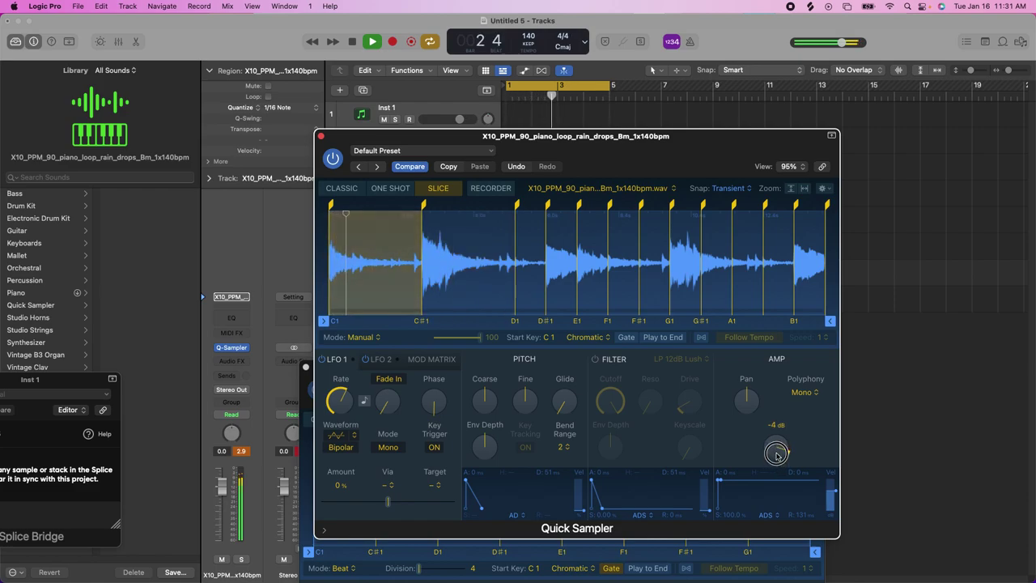
{"action": "left_click_drag", "start_coordinate": [776, 458], "coordinate": [776, 455]}
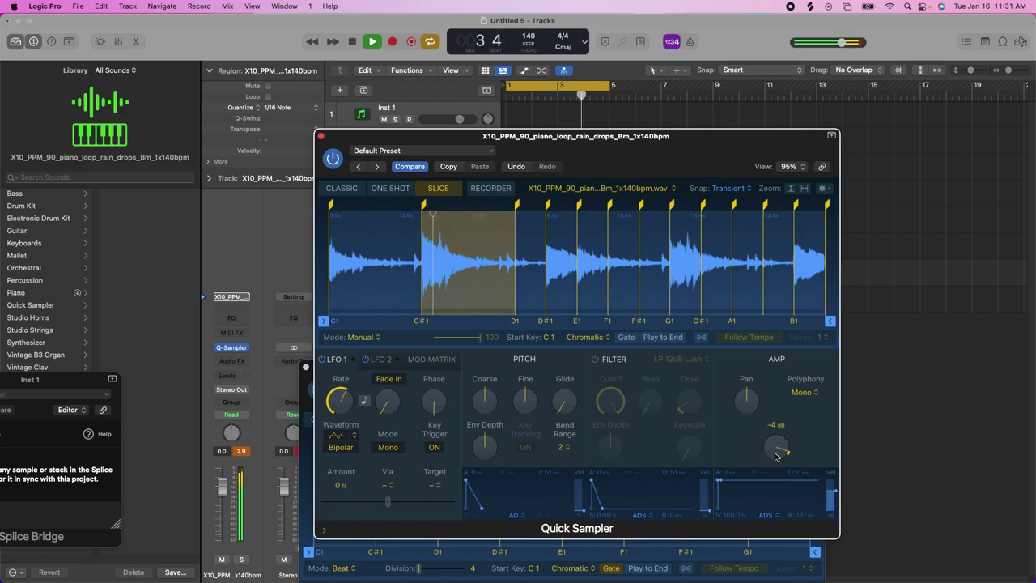
{"action": "left_click", "coordinate": [321, 136]}
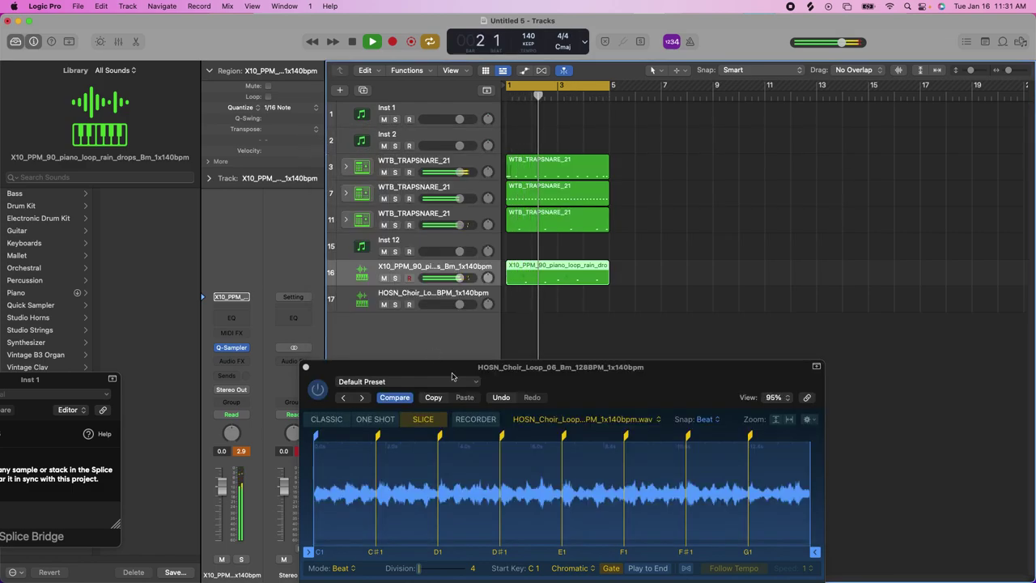
Step: Select the choir loop track and compare the beat with the first WTB_TRAPSNARE_21 track muted and unmuted
{"action": "left_click_drag", "start_coordinate": [453, 376], "coordinate": [439, 334]}
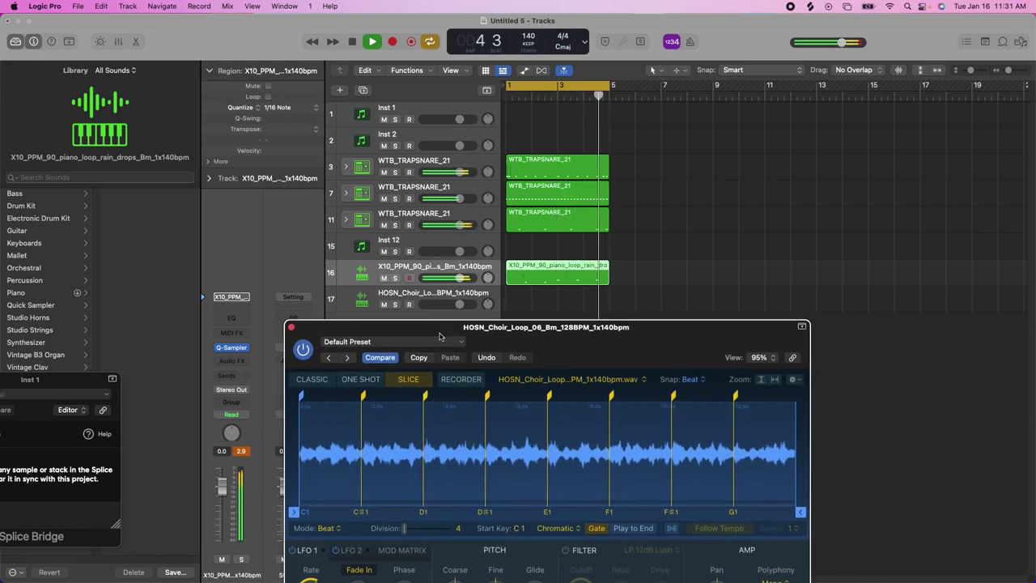
{"action": "left_click", "coordinate": [399, 296]}
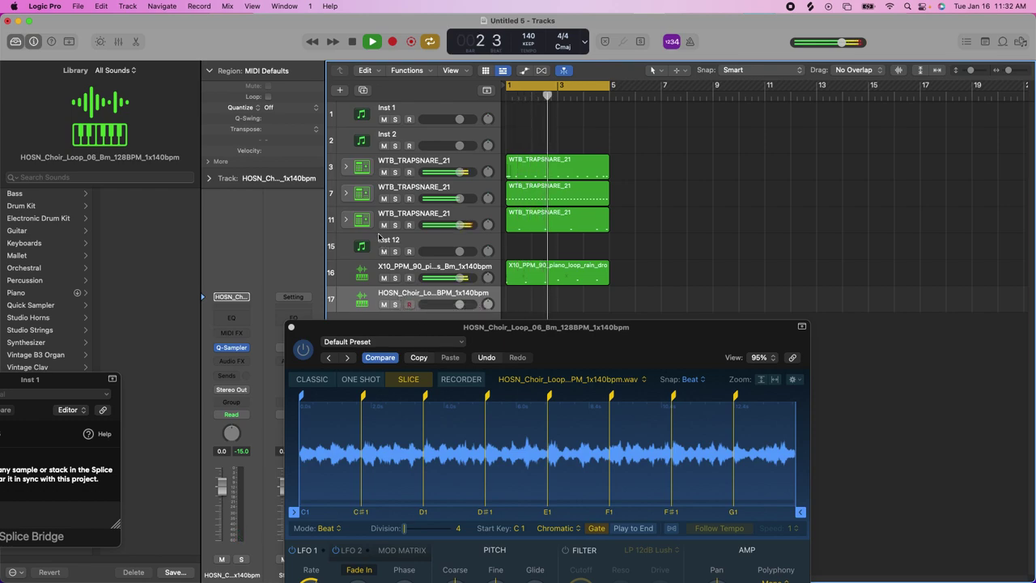
{"action": "left_click", "coordinate": [383, 173]}
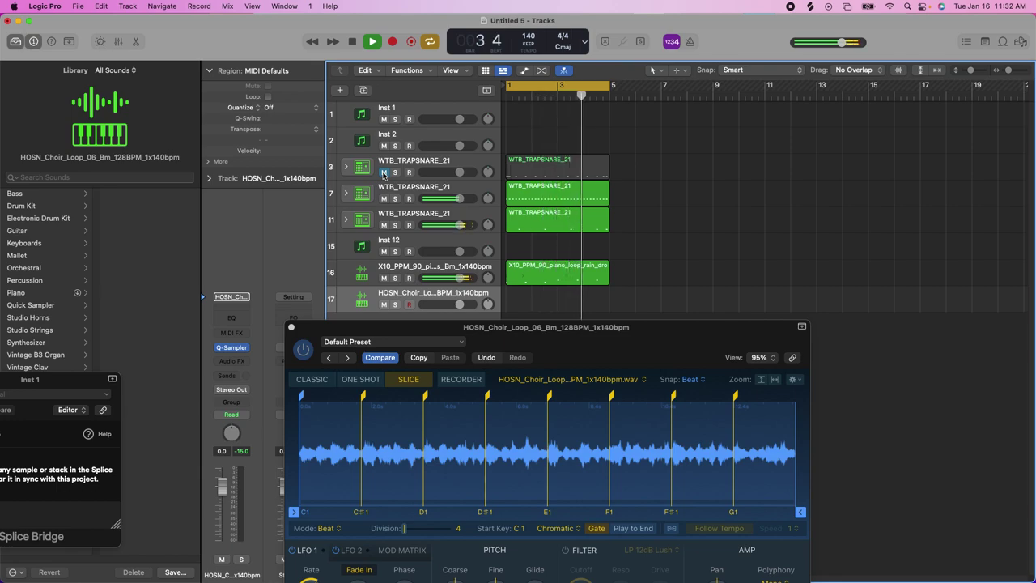
{"action": "left_click", "coordinate": [384, 173]}
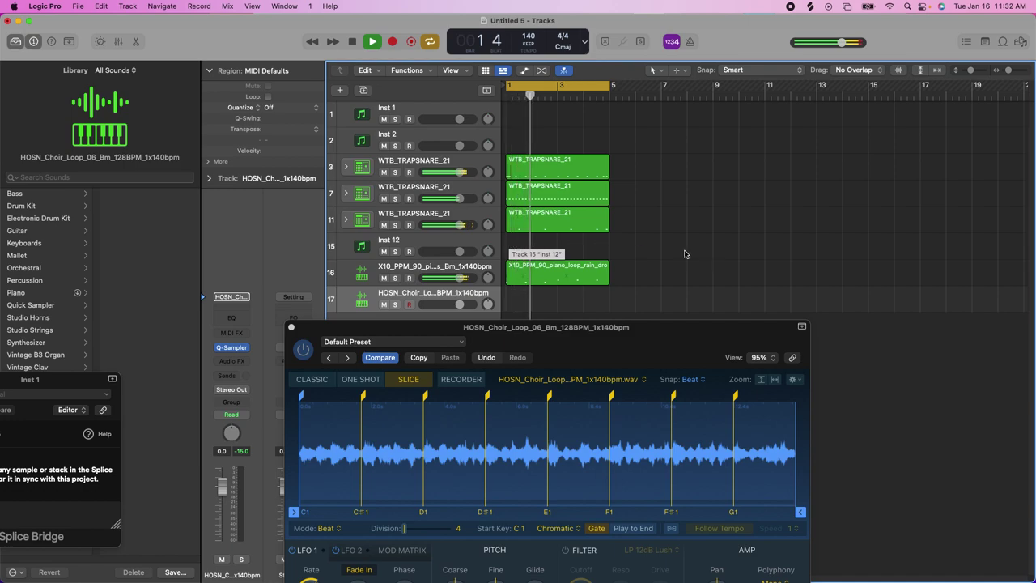
{"action": "left_click", "coordinate": [384, 173]}
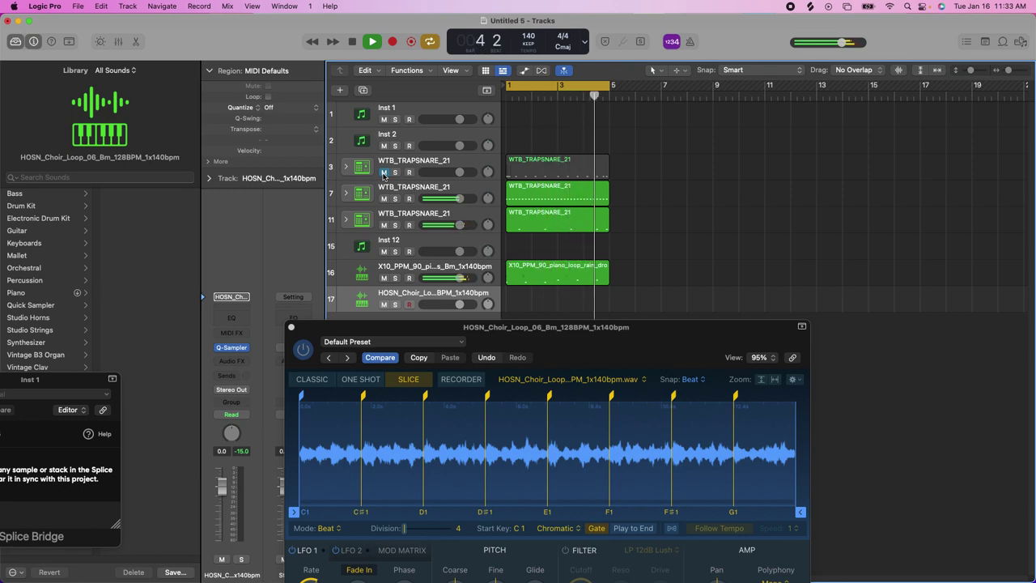
{"action": "left_click", "coordinate": [384, 172]}
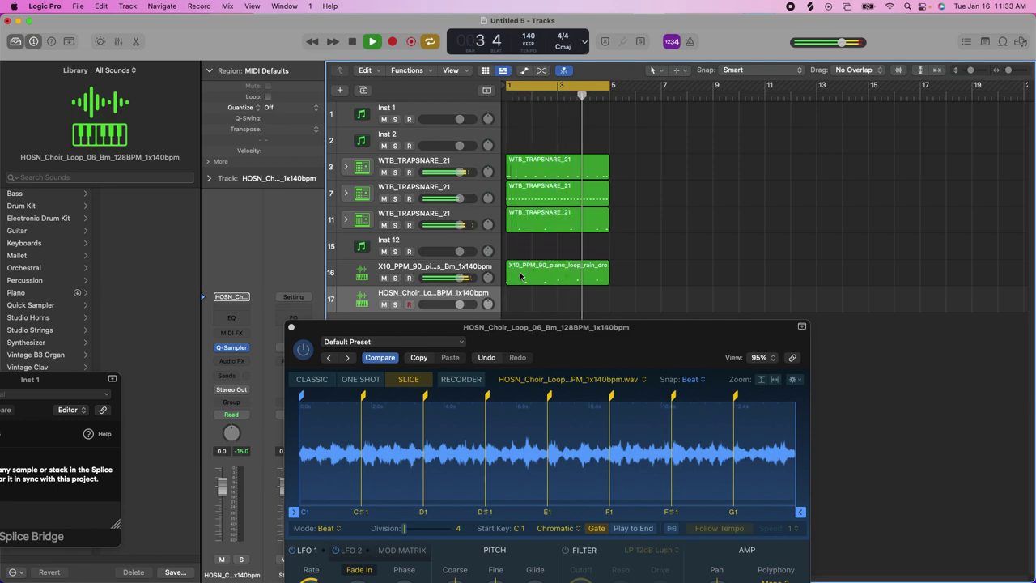
Step: Try transposing the piano loop region by +1 and -1, and reset its transposition
{"action": "left_click", "coordinate": [416, 267]}
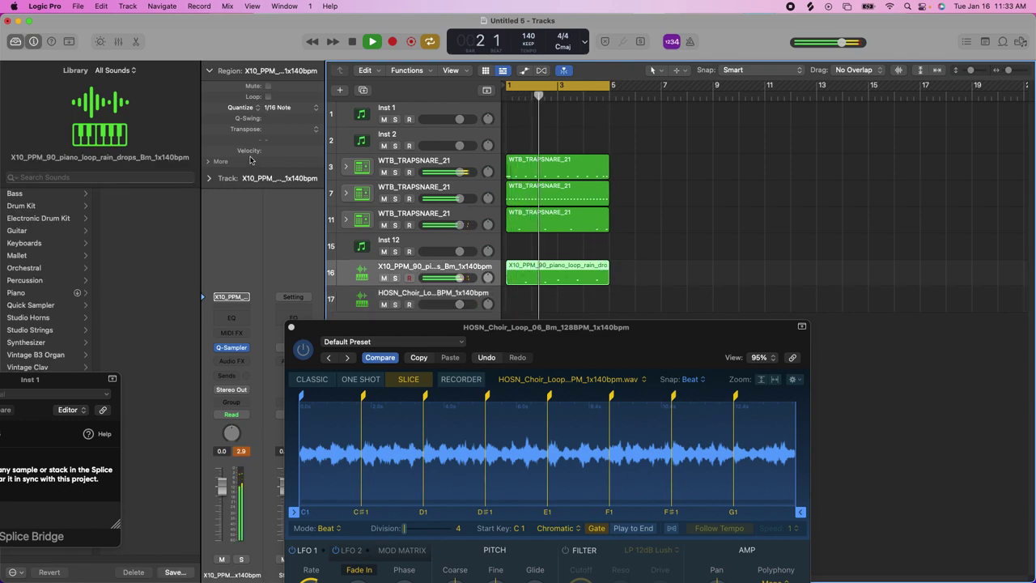
{"action": "left_click_drag", "start_coordinate": [269, 136], "coordinate": [285, 132]}
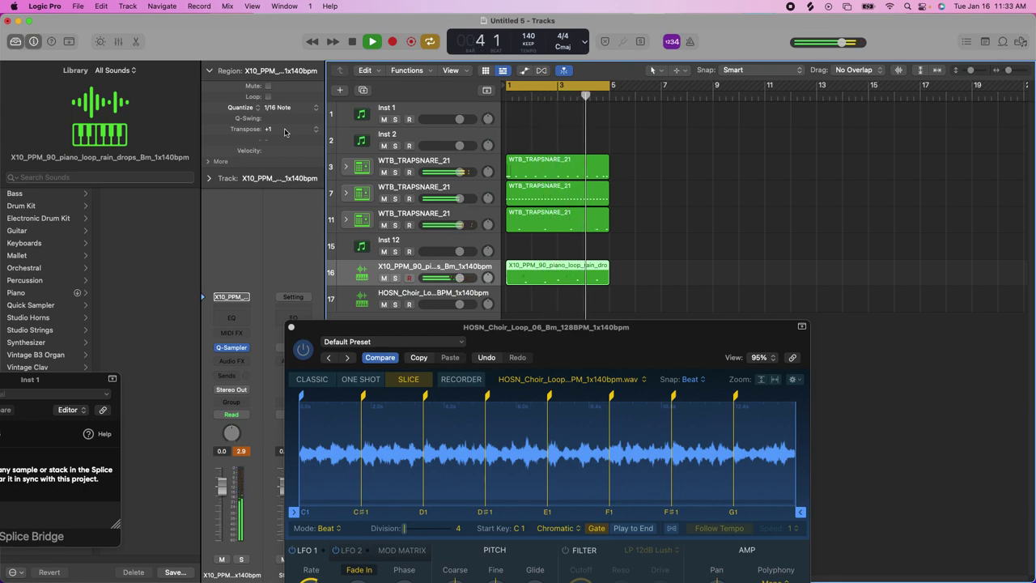
{"action": "left_click_drag", "start_coordinate": [283, 133], "coordinate": [283, 137]}
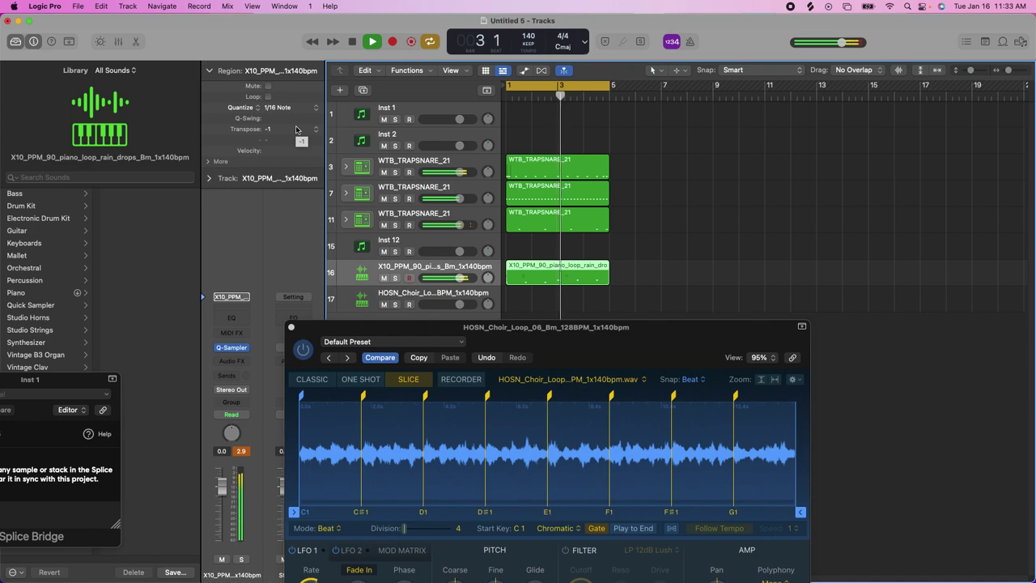
{"action": "left_click", "coordinate": [285, 131]}
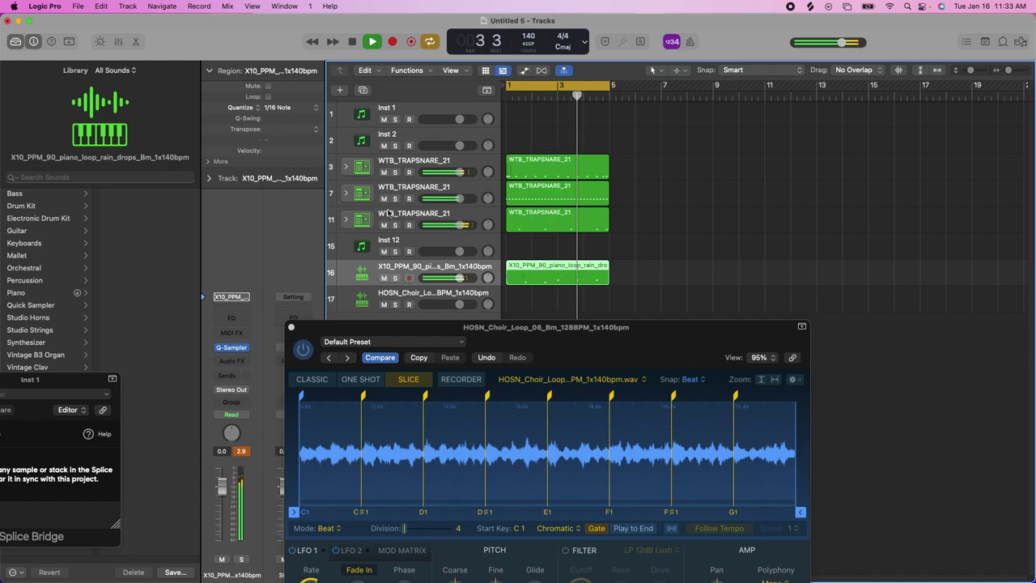
Step: Close the choir loop's Quick Sampler window and select the choir loop track
{"action": "left_click_drag", "start_coordinate": [521, 340], "coordinate": [502, 176]}
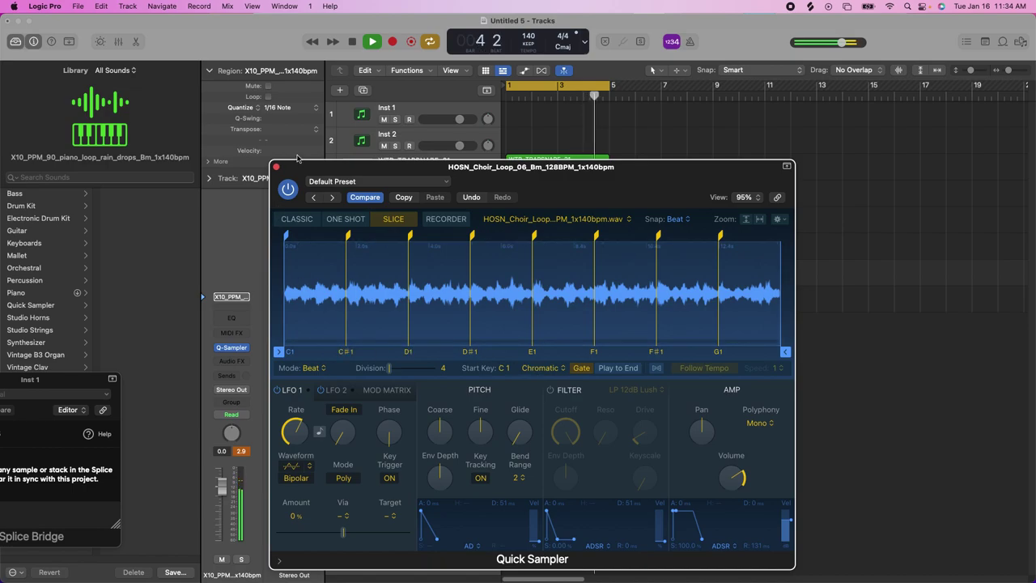
{"action": "left_click", "coordinate": [276, 166]}
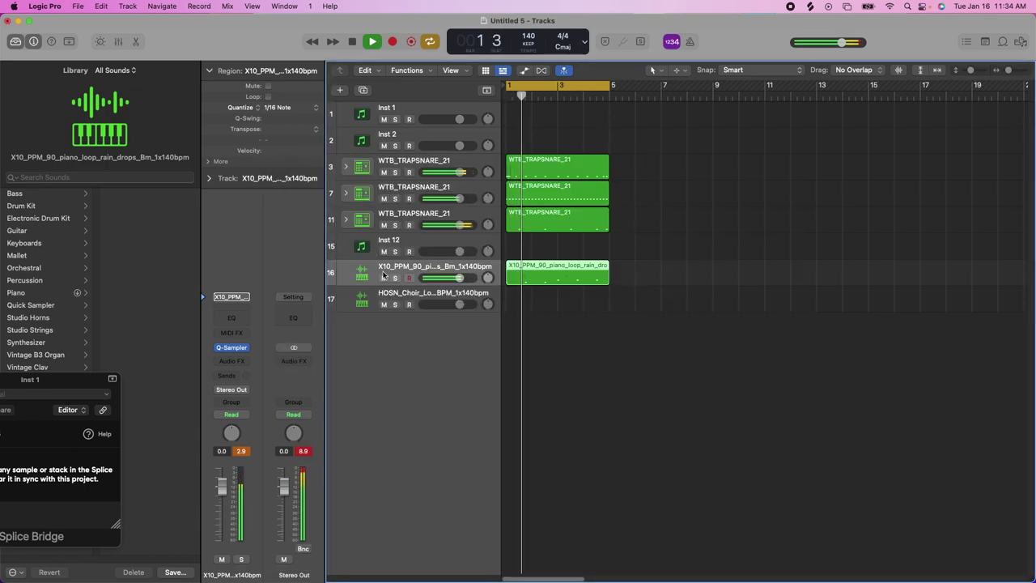
{"action": "left_click", "coordinate": [400, 295]}
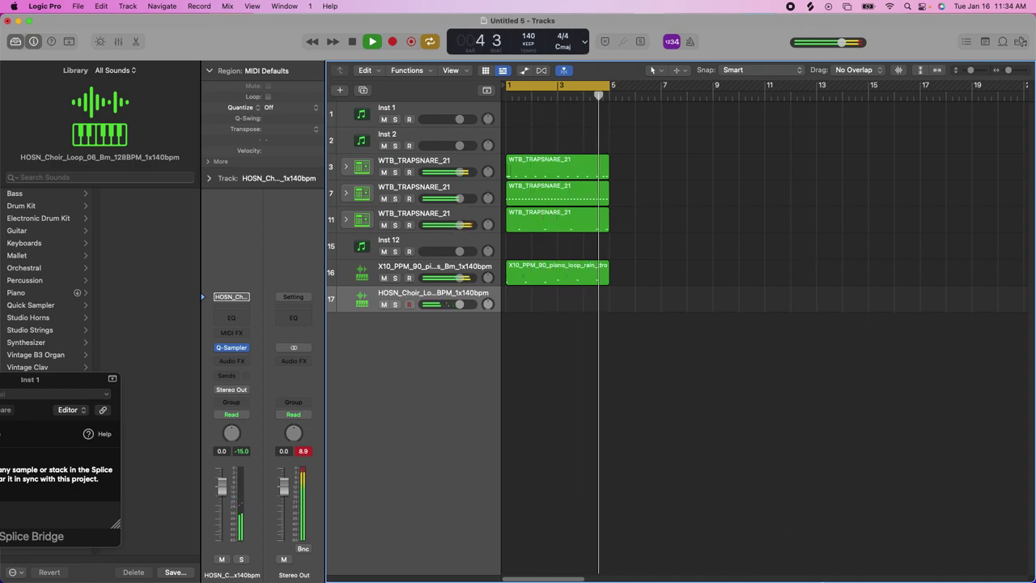
Step: Switch to Splice and audition the DYSON_105 reverse angel choir and HOSN_Choir_Loop_03_Bm_128BPM samples over the beat
{"action": "mouse_move", "coordinate": [817, 560]}
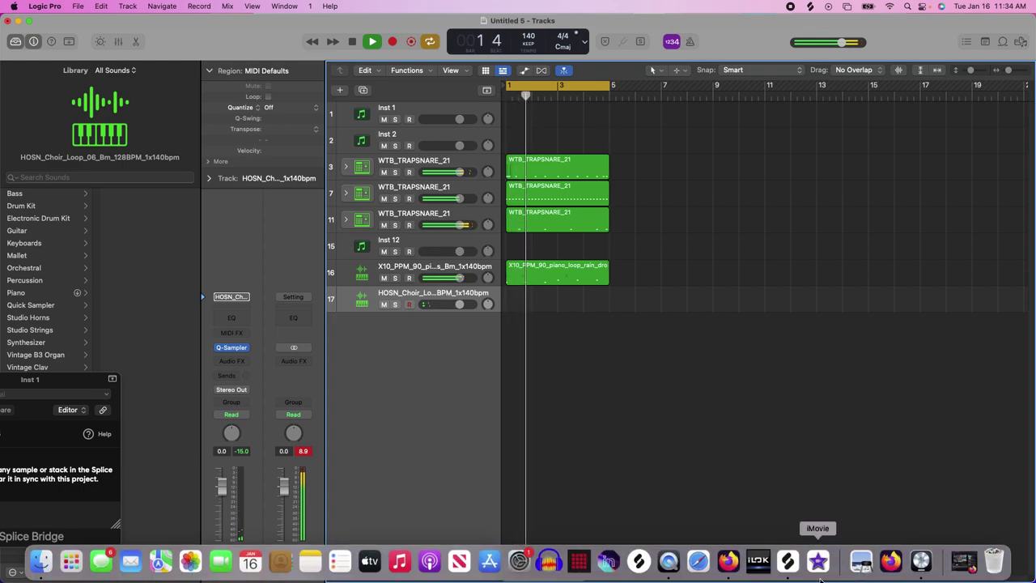
{"action": "left_click", "coordinate": [787, 561]}
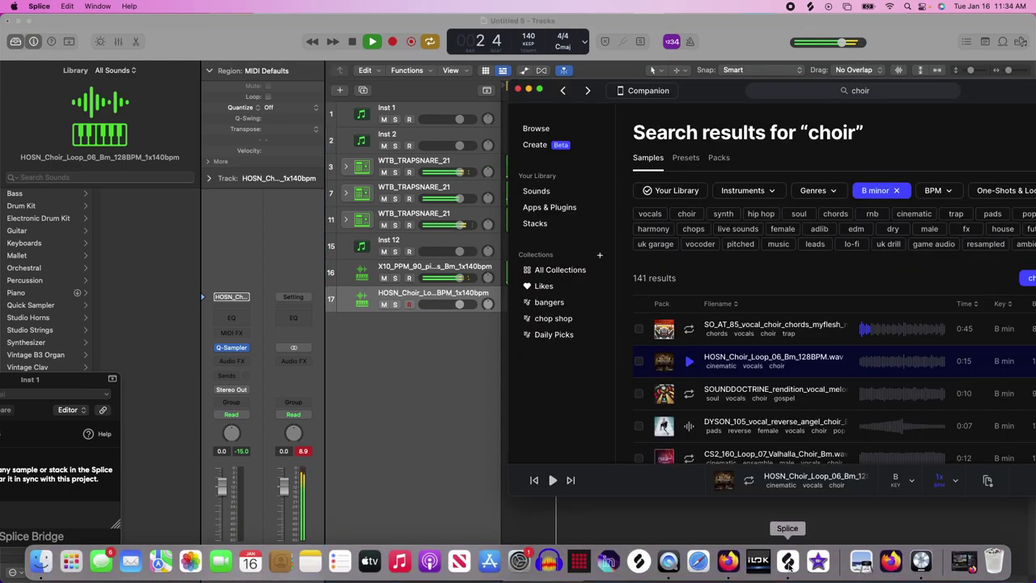
{"action": "left_click_drag", "start_coordinate": [709, 94], "coordinate": [380, 64]}
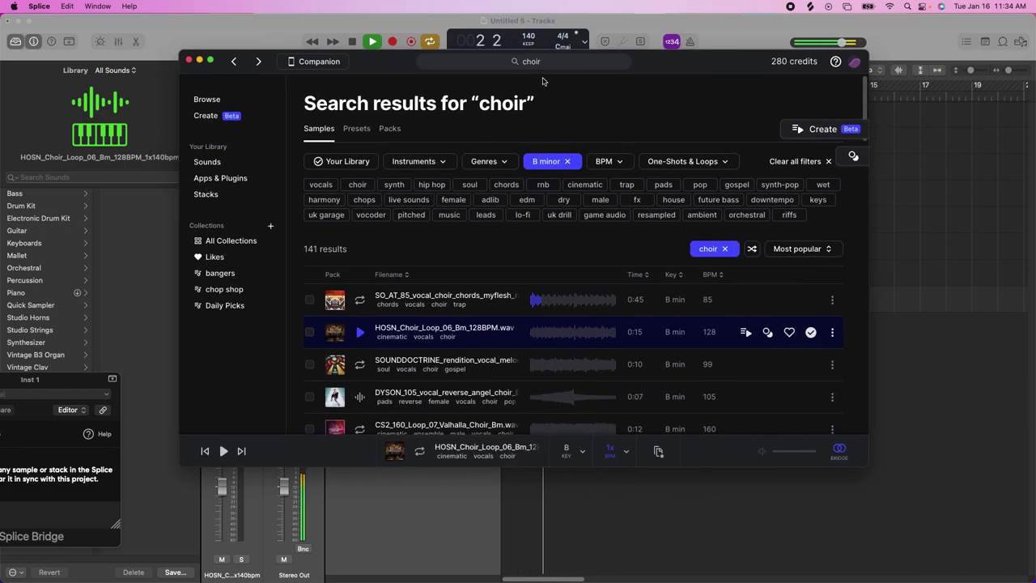
{"action": "scroll", "coordinate": [569, 235], "scroll_direction": "down", "scroll_amount": 2}
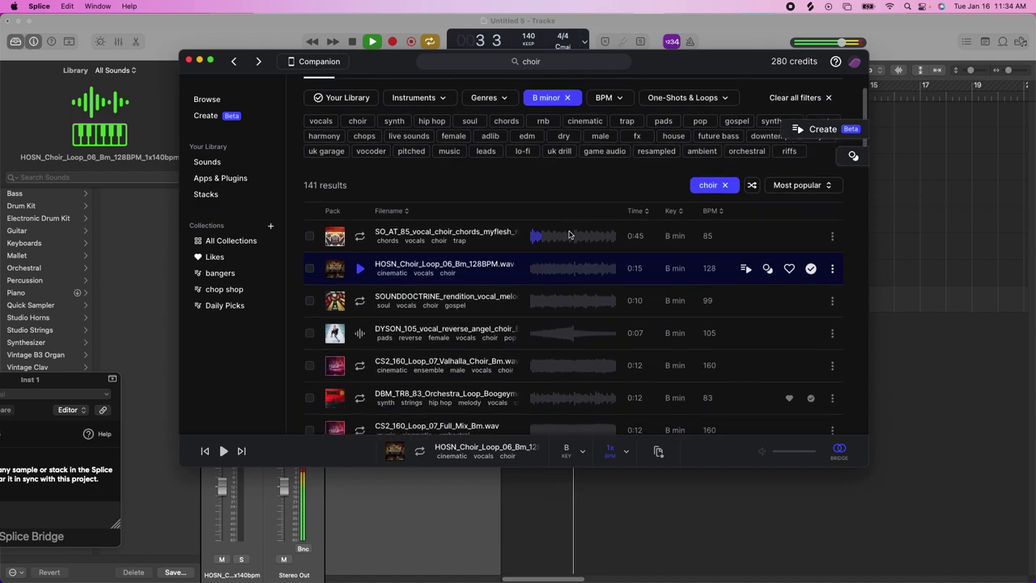
{"action": "left_click", "coordinate": [360, 334]}
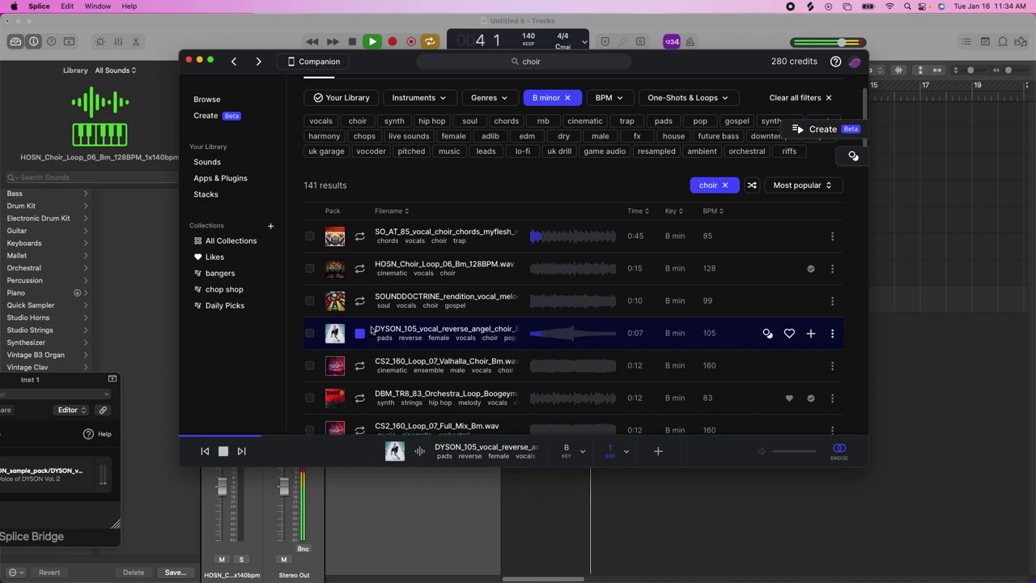
{"action": "scroll", "coordinate": [364, 333], "scroll_direction": "down", "scroll_amount": 3}
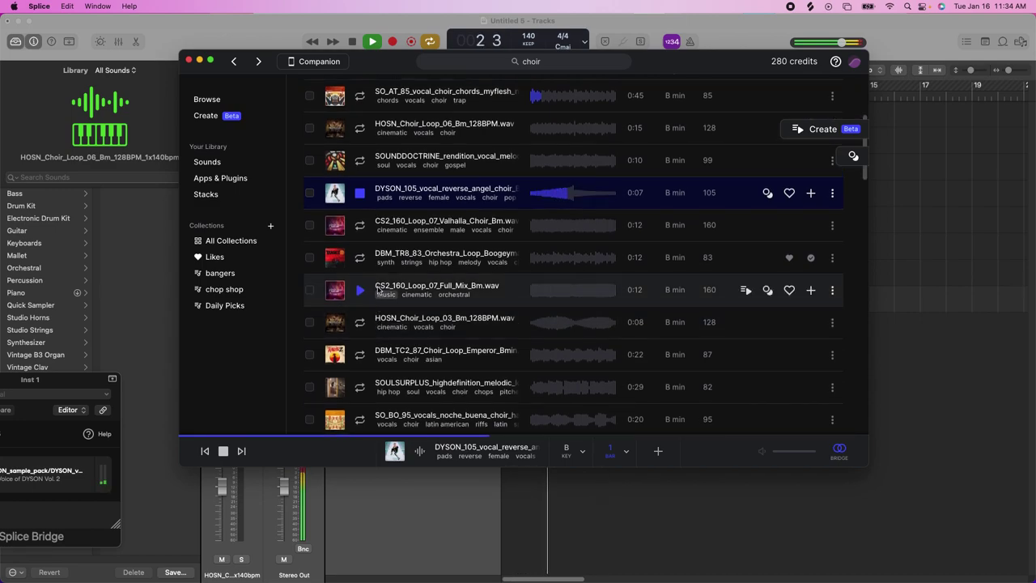
{"action": "left_click", "coordinate": [360, 324]}
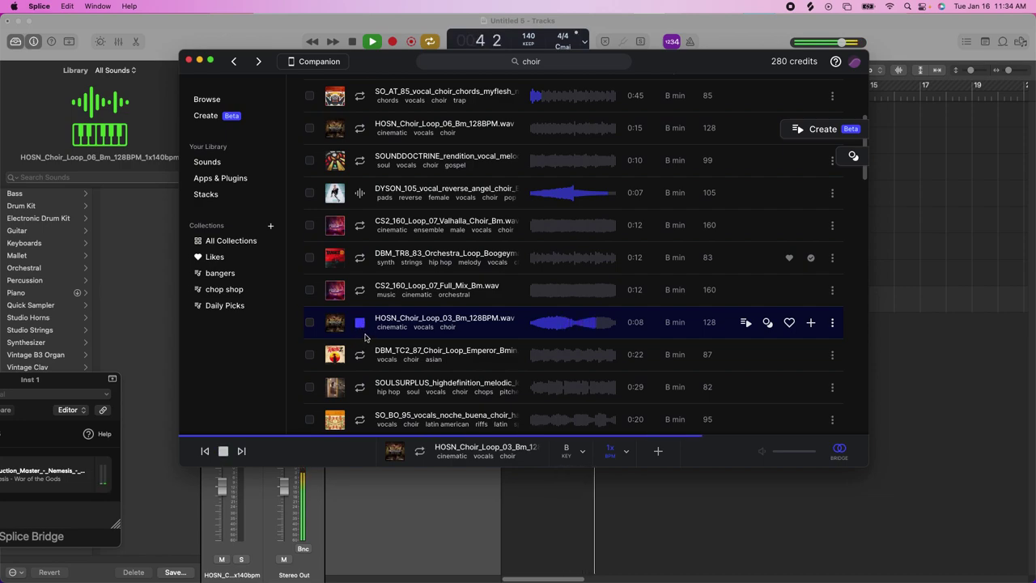
Step: Audition the SO_BO_95 noche buena choir and a SOULSURPLUS elysium melodic loop in Splice, and stop the preview
{"action": "scroll", "coordinate": [365, 336], "scroll_direction": "down", "scroll_amount": 1}
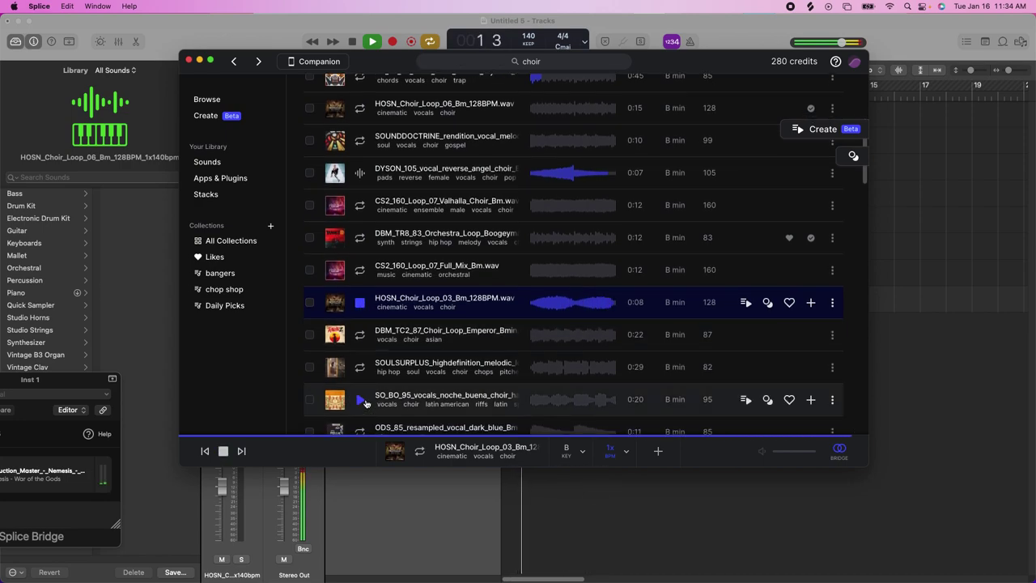
{"action": "left_click", "coordinate": [366, 403]}
{"action": "scroll", "coordinate": [366, 402], "scroll_direction": "down", "scroll_amount": 6}
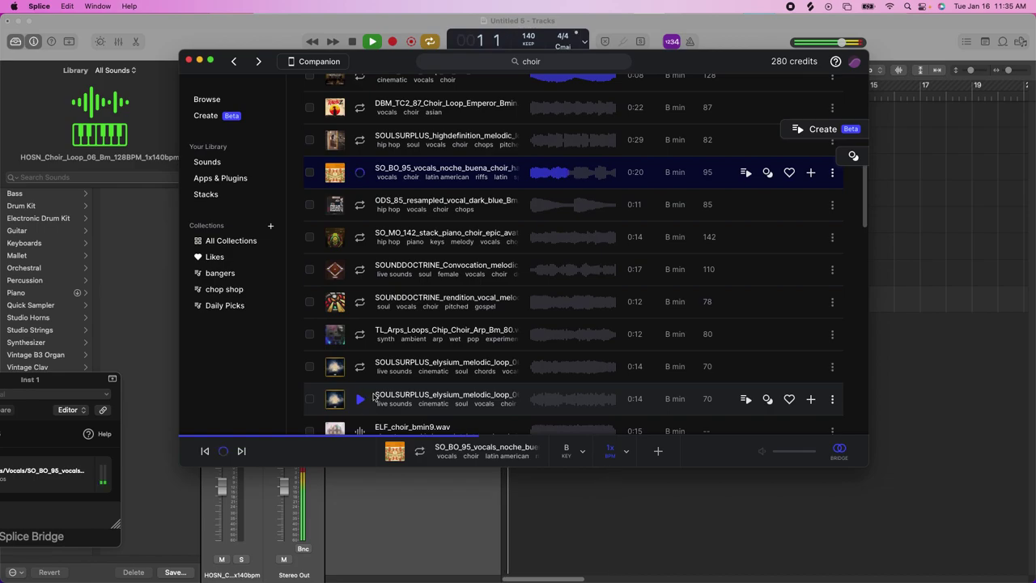
{"action": "left_click", "coordinate": [374, 395]}
{"action": "scroll", "coordinate": [374, 395], "scroll_direction": "down", "scroll_amount": 4}
{"action": "scroll", "coordinate": [374, 394], "scroll_direction": "up", "scroll_amount": 10}
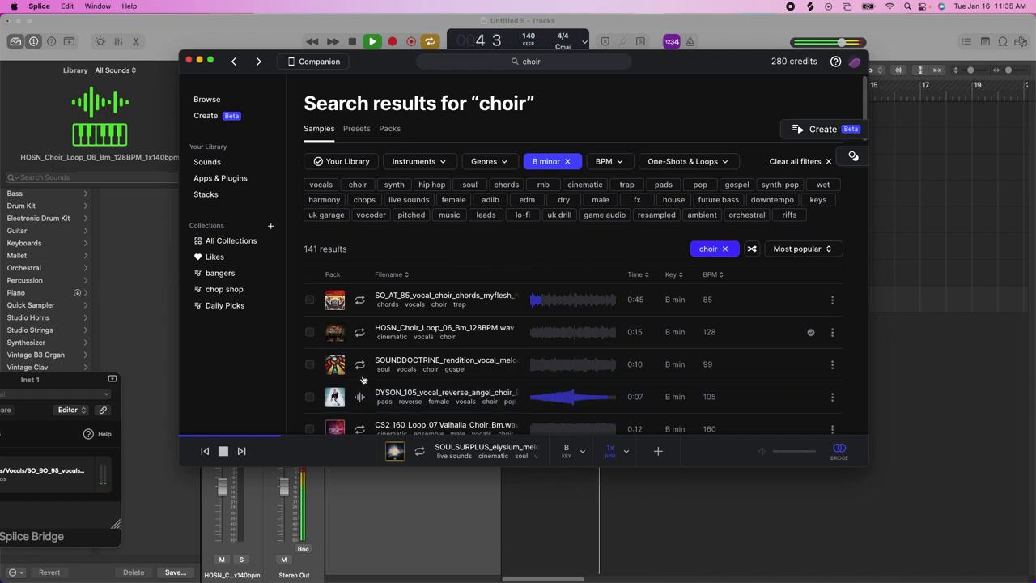
{"action": "left_click", "coordinate": [223, 451]}
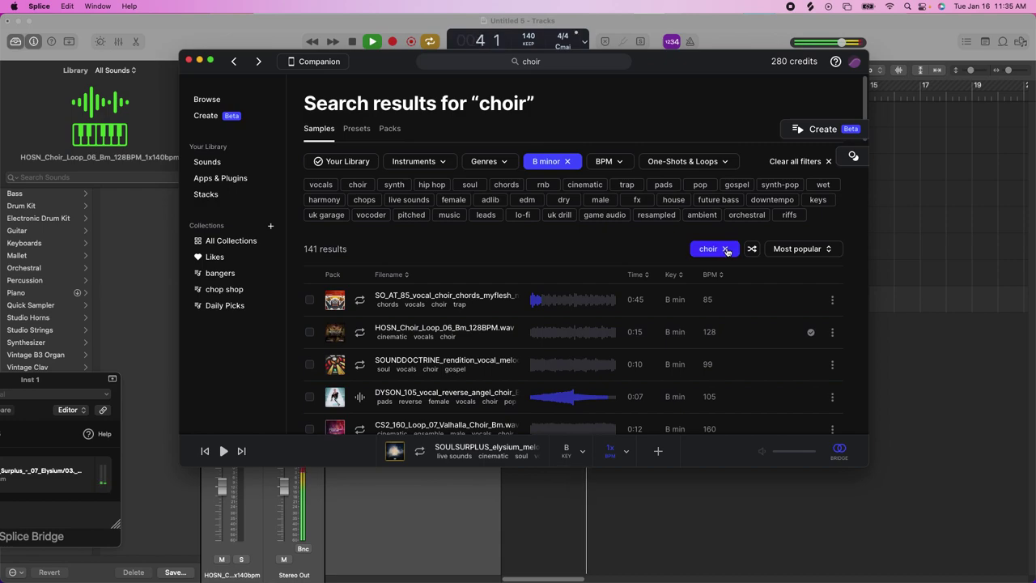
Step: Remove the choir search term from the Splice results, keeping the B minor filter, and return to Logic Pro with playback stopped
{"action": "left_click", "coordinate": [725, 249]}
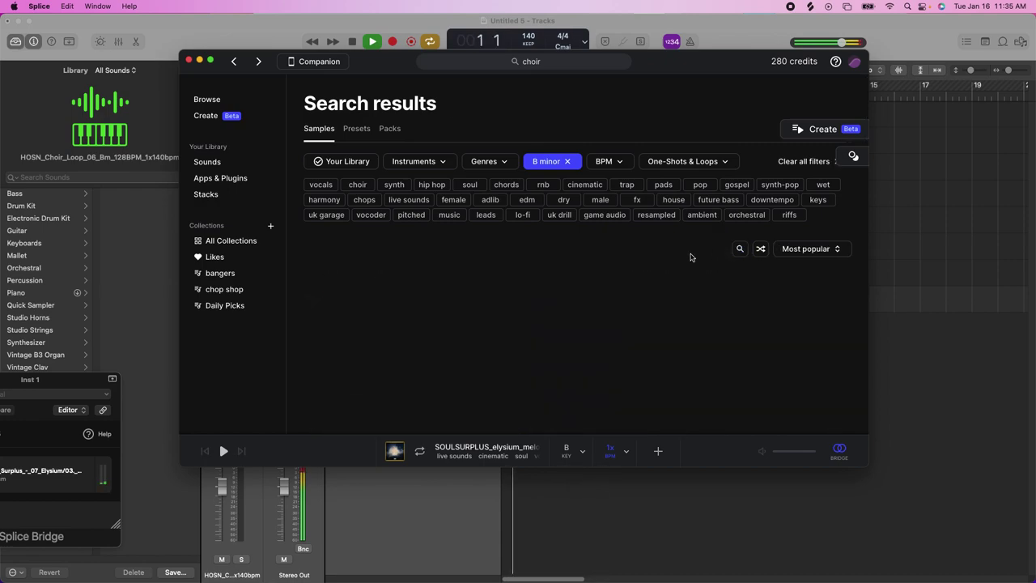
{"action": "left_click", "coordinate": [224, 451]}
{"action": "mouse_move", "coordinate": [379, 57]}
{"action": "left_mouse_down"}
{"action": "mouse_move", "coordinate": [828, 117]}
{"action": "mouse_move", "coordinate": [922, 117]}
{"action": "mouse_move", "coordinate": [552, 74]}
{"action": "mouse_move", "coordinate": [336, 26]}
{"action": "mouse_move", "coordinate": [375, 66]}
{"action": "left_mouse_up"}
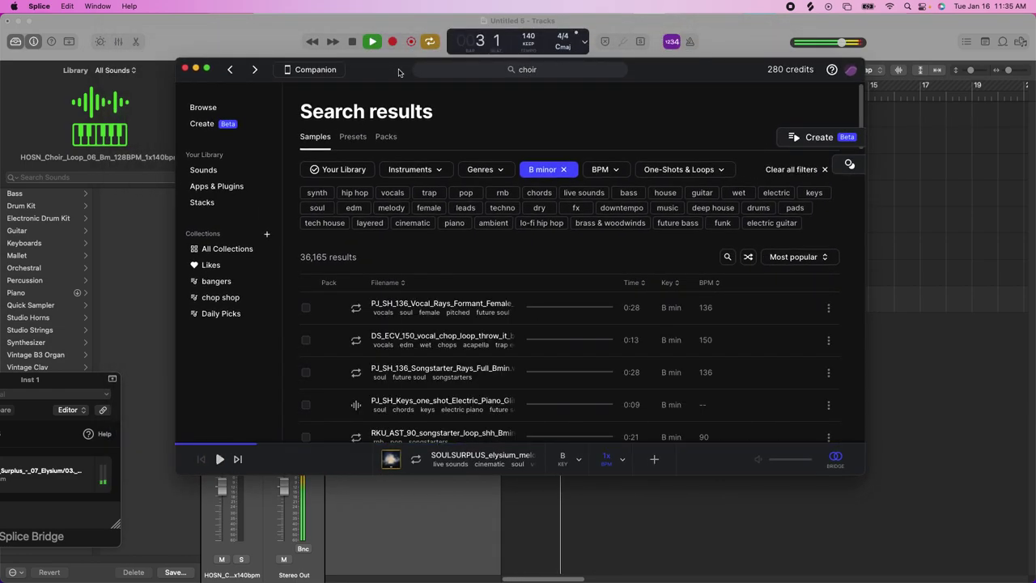
{"action": "left_click", "coordinate": [428, 47]}
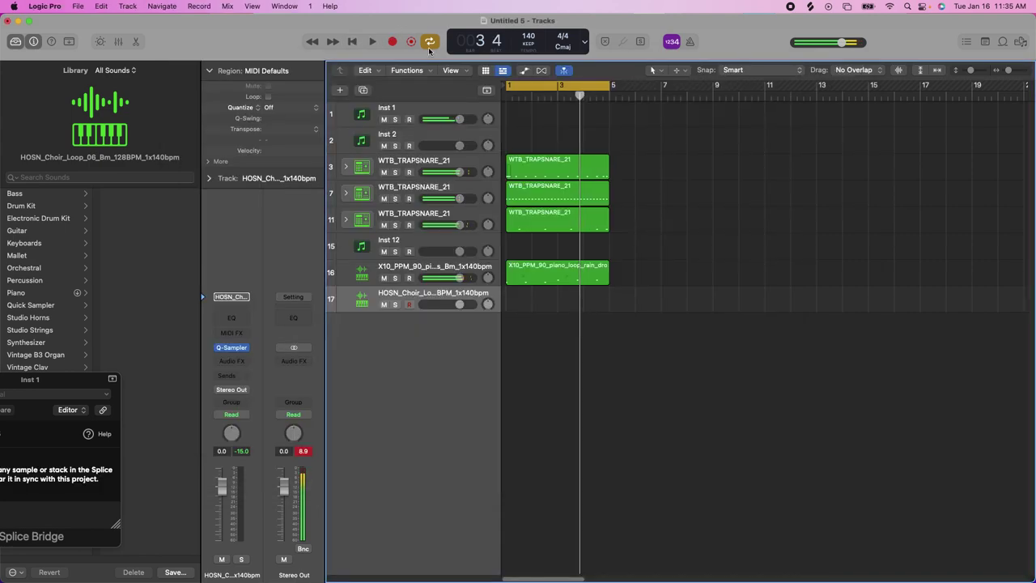
Step: Select the piano loop track, play the beat, and inspect the piano's slices in its Quick Sampler window before closing it
{"action": "left_click", "coordinate": [458, 273]}
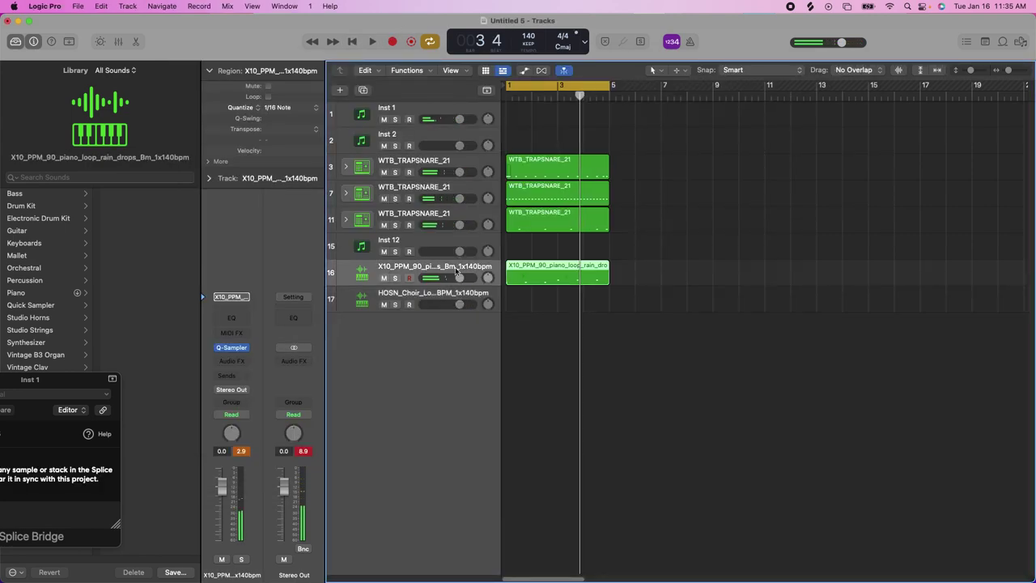
{"action": "key", "text": "space"}
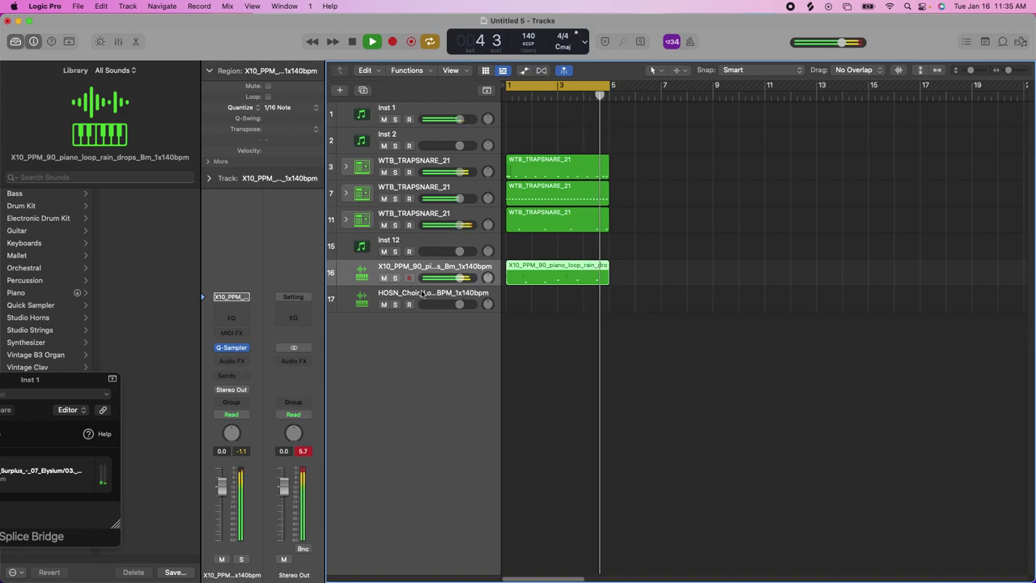
{"action": "mouse_move", "coordinate": [237, 351]}
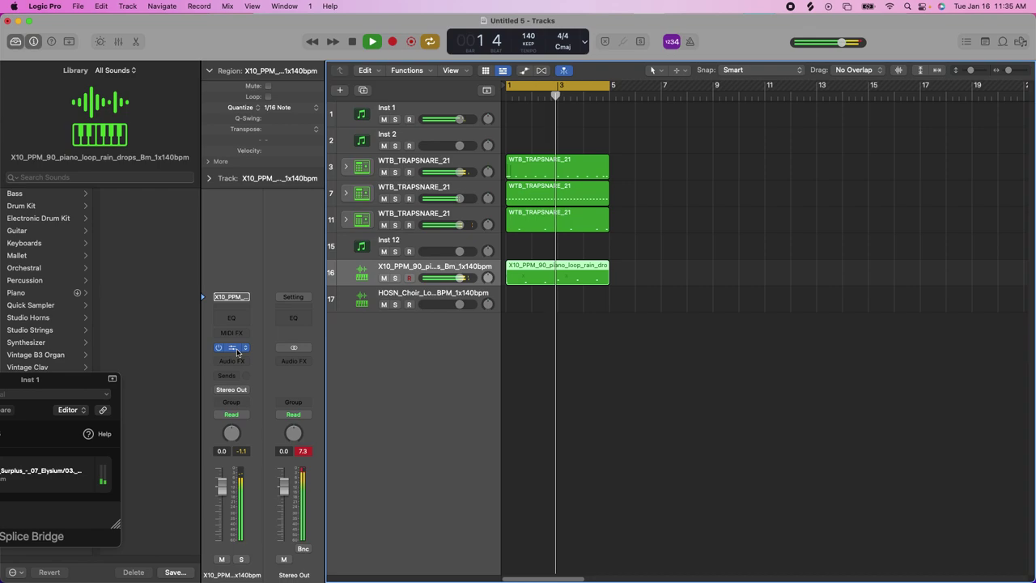
{"action": "left_click", "coordinate": [238, 352]}
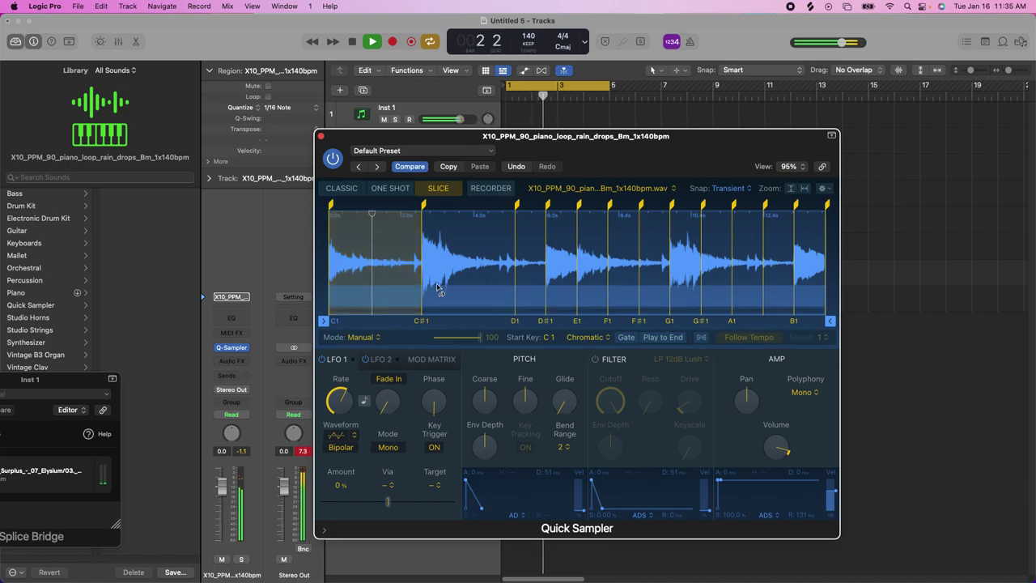
{"action": "left_click", "coordinate": [321, 137]}
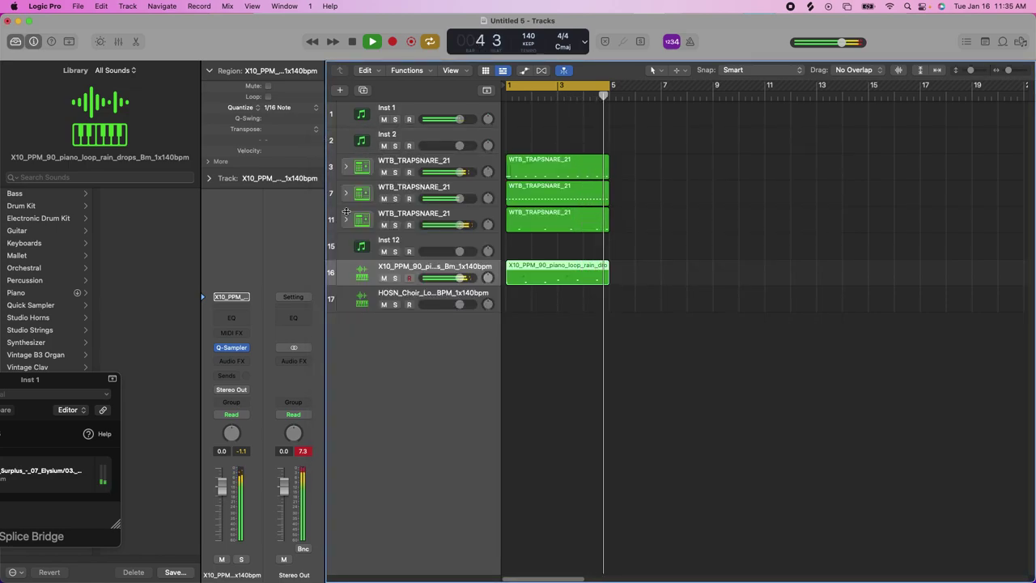
Step: Try transposing the piano loop region one semitone down and one semitone up while the beat plays
{"action": "left_click", "coordinate": [409, 279]}
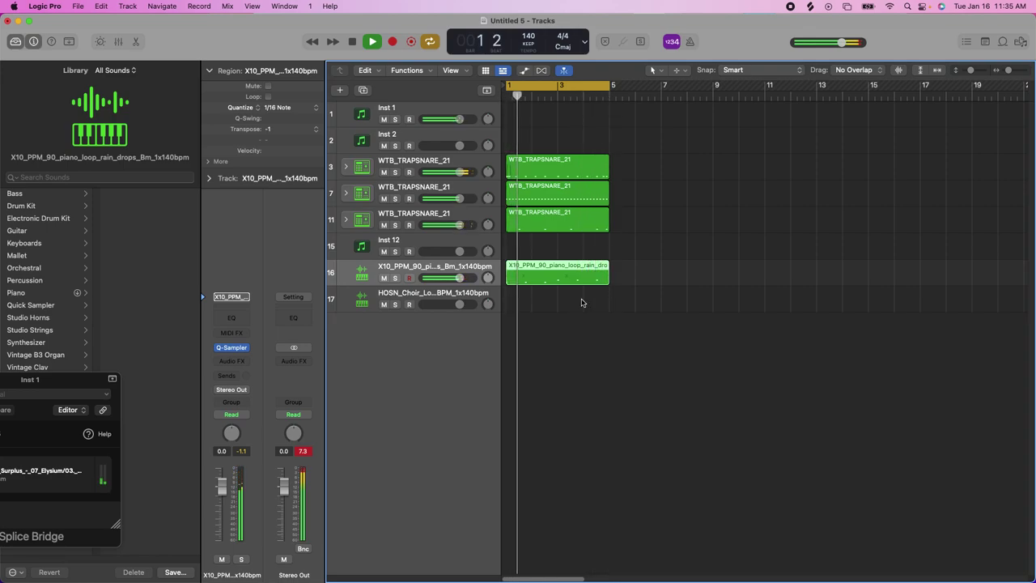
{"action": "key", "text": "alt+Up"}
{"action": "key", "text": "alt+Up"}
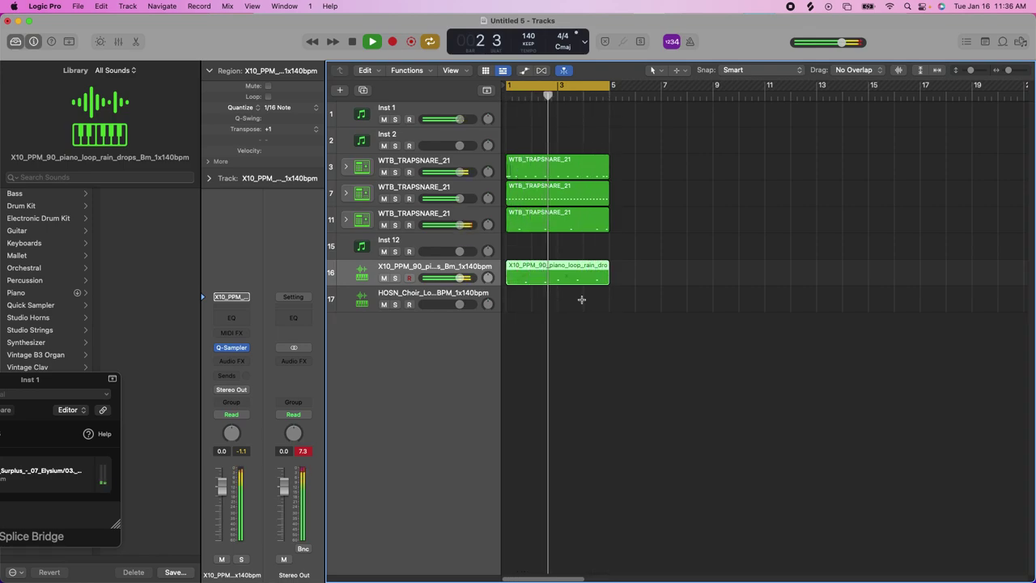
{"action": "key", "text": "alt+Down"}
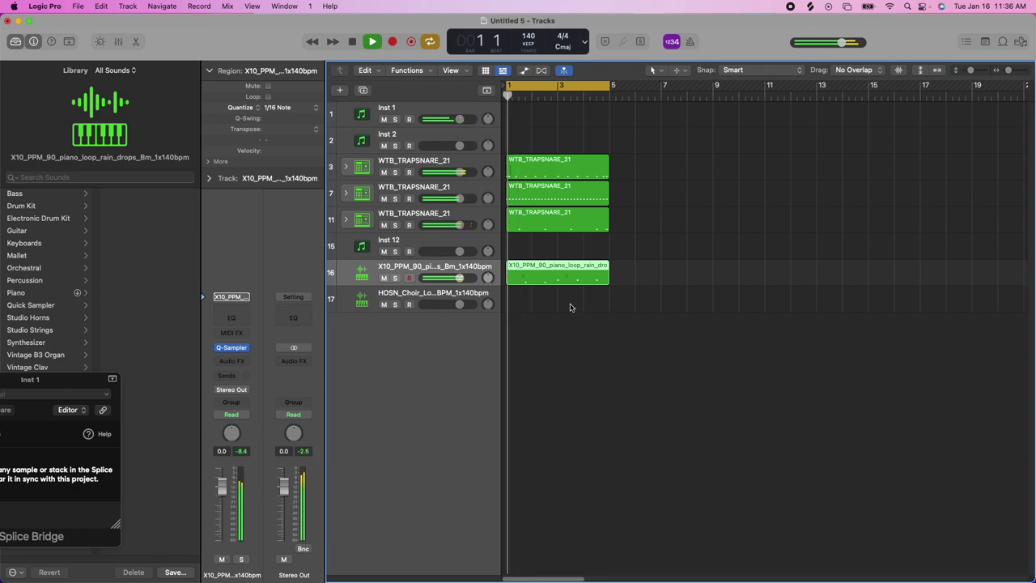
Step: Stop playback, delete the unused choir loop track, and restart the beat
{"action": "key", "text": "space"}
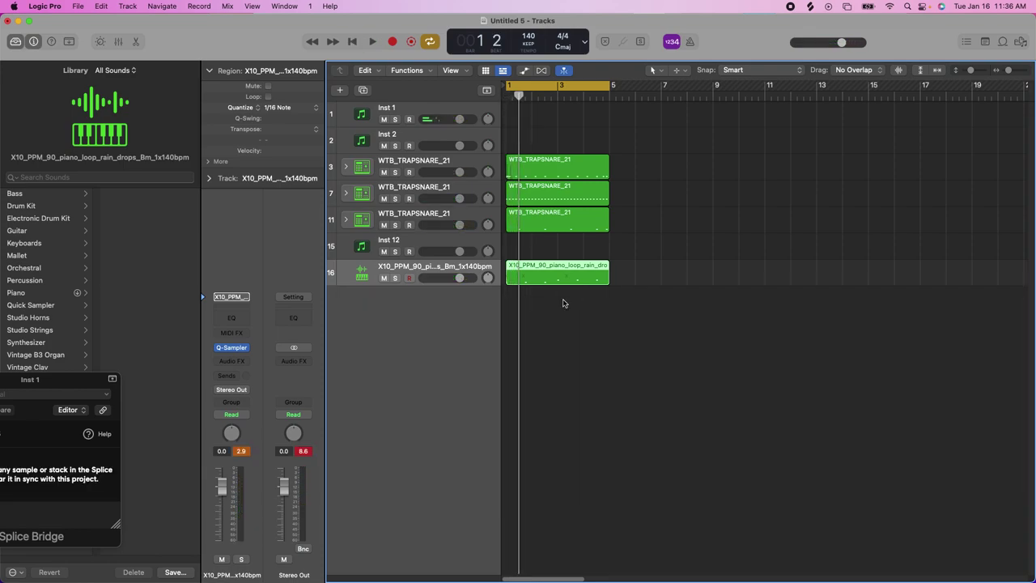
{"action": "key", "text": "space"}
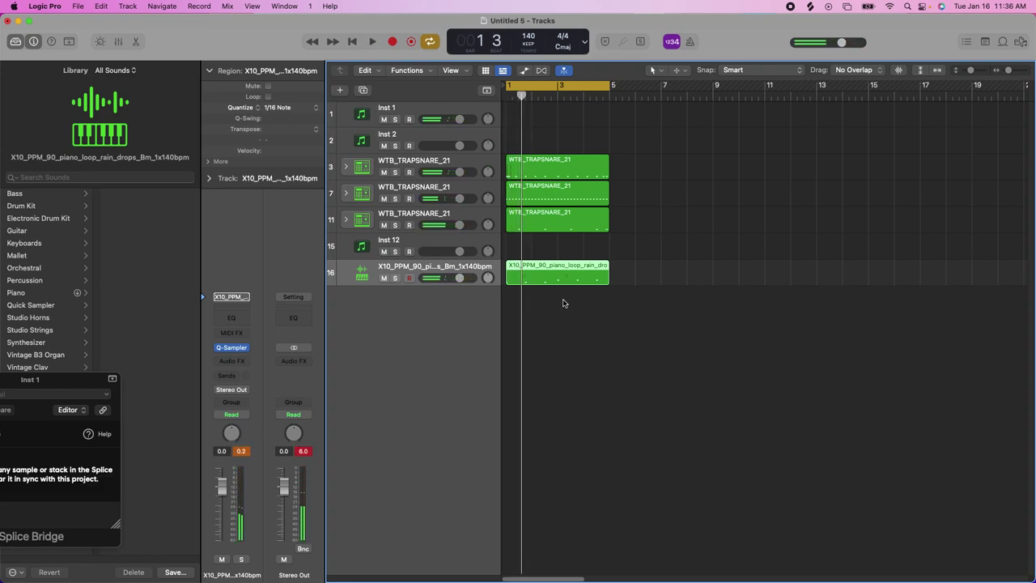
{"action": "key", "text": "space"}
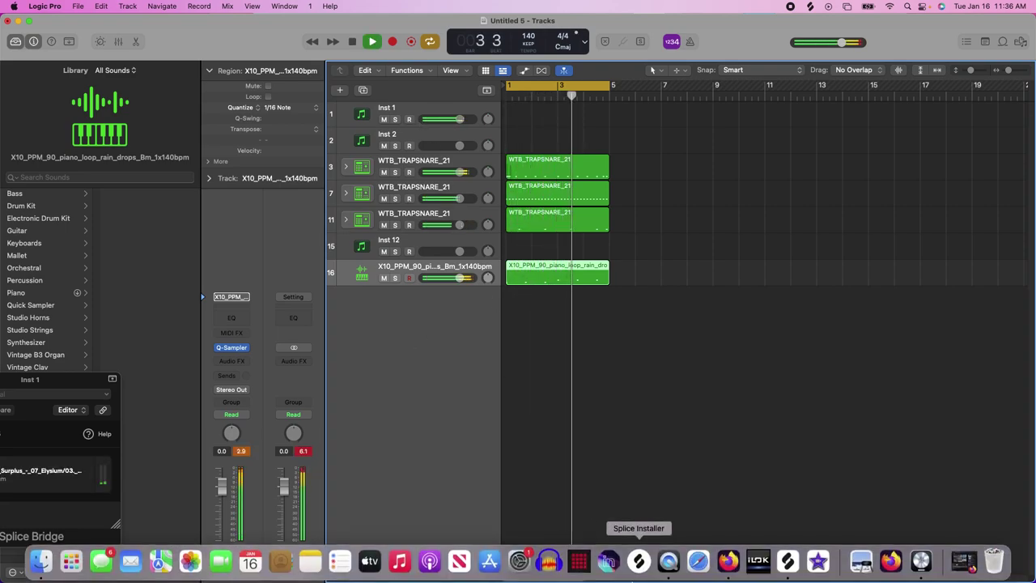
Step: Switch to Splice, stop the SOULSURPLUS elysium melodic loop preview, and glance through the B minor results
{"action": "left_click", "coordinate": [787, 561]}
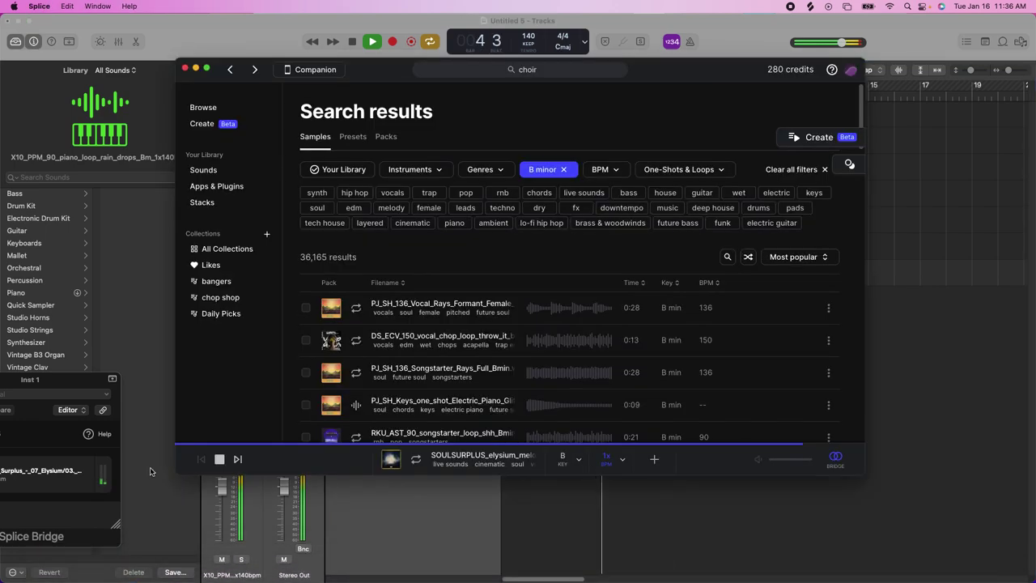
{"action": "left_click", "coordinate": [220, 460]}
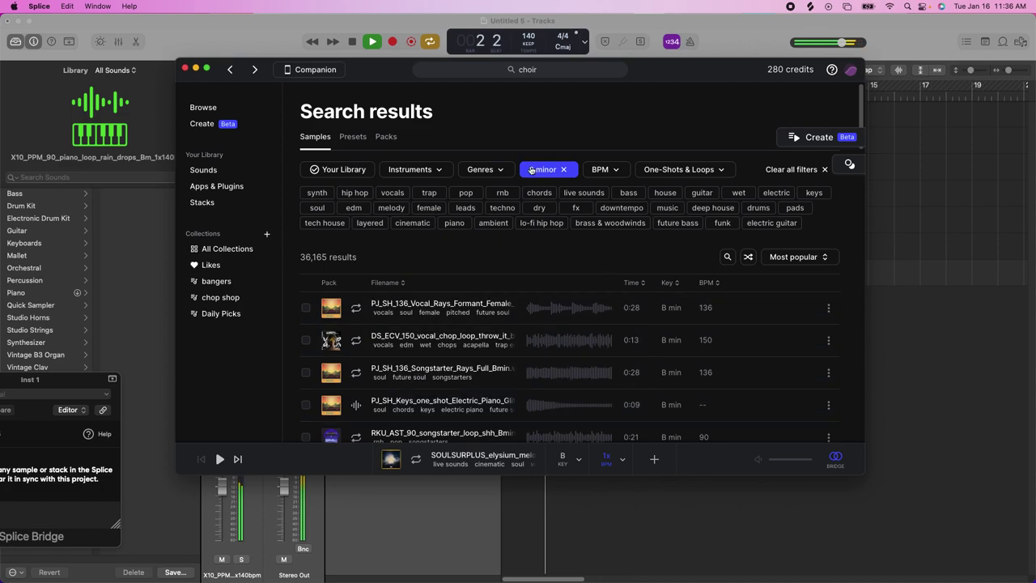
{"action": "scroll", "coordinate": [549, 214], "scroll_direction": "down", "scroll_amount": 2}
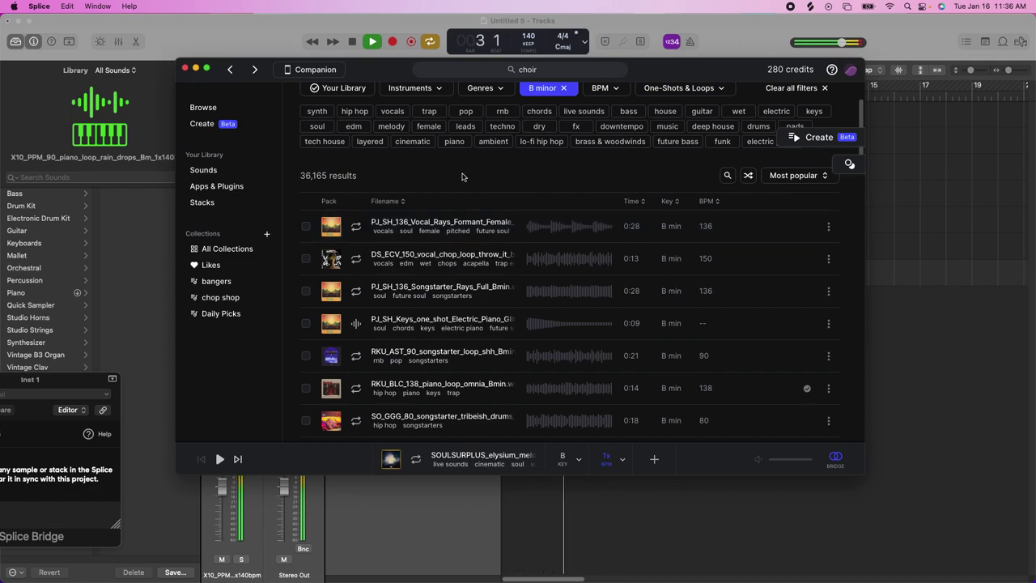
{"action": "scroll", "coordinate": [461, 179], "scroll_direction": "up", "scroll_amount": 2}
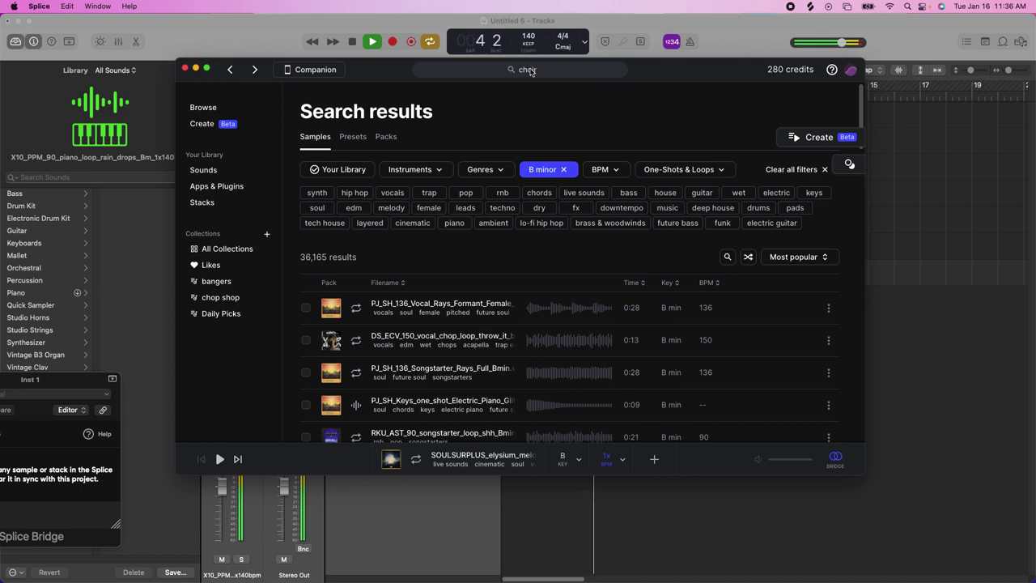
Step: Clear the old choir search term and search the Splice samples for "snare roll"
{"action": "left_click", "coordinate": [591, 71]}
{"action": "left_click", "coordinate": [619, 70]}
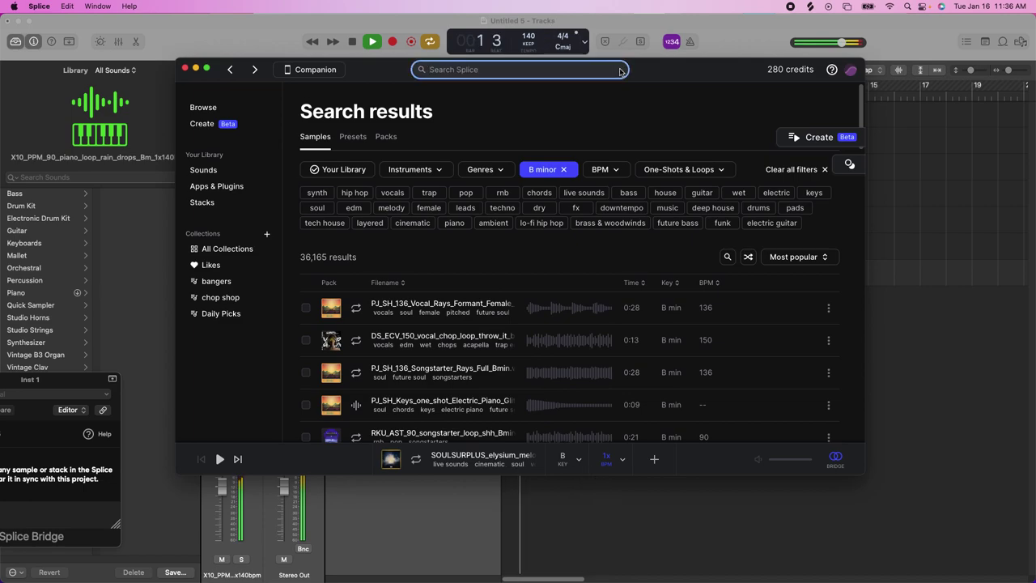
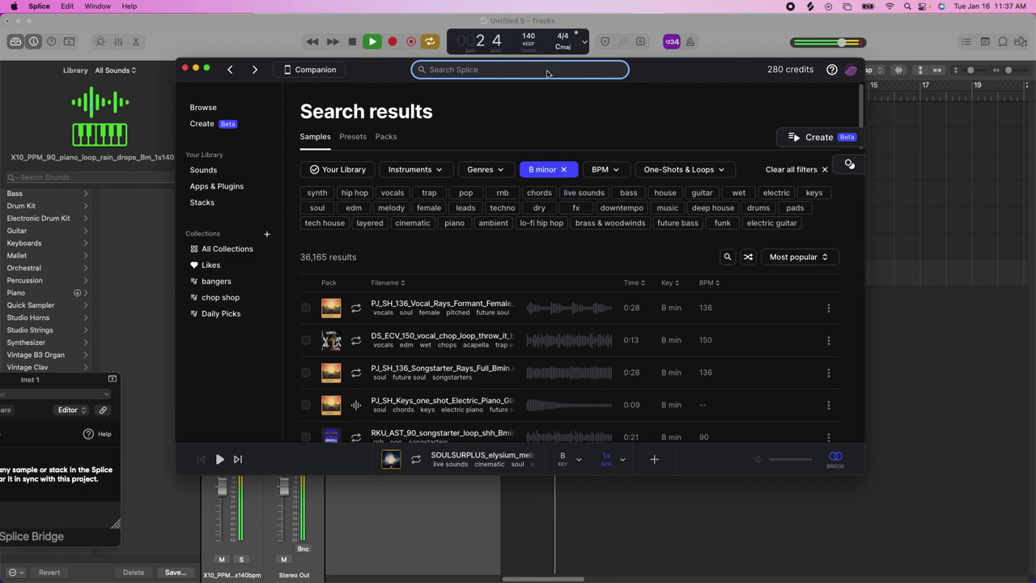
{"action": "type", "text": "s"}
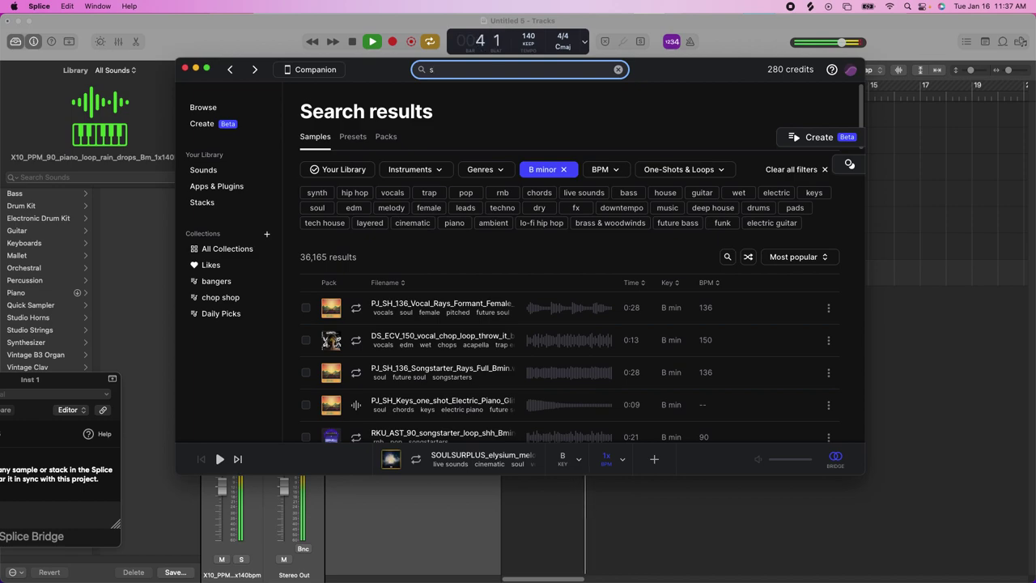
{"action": "key", "text": "BackSpace"}
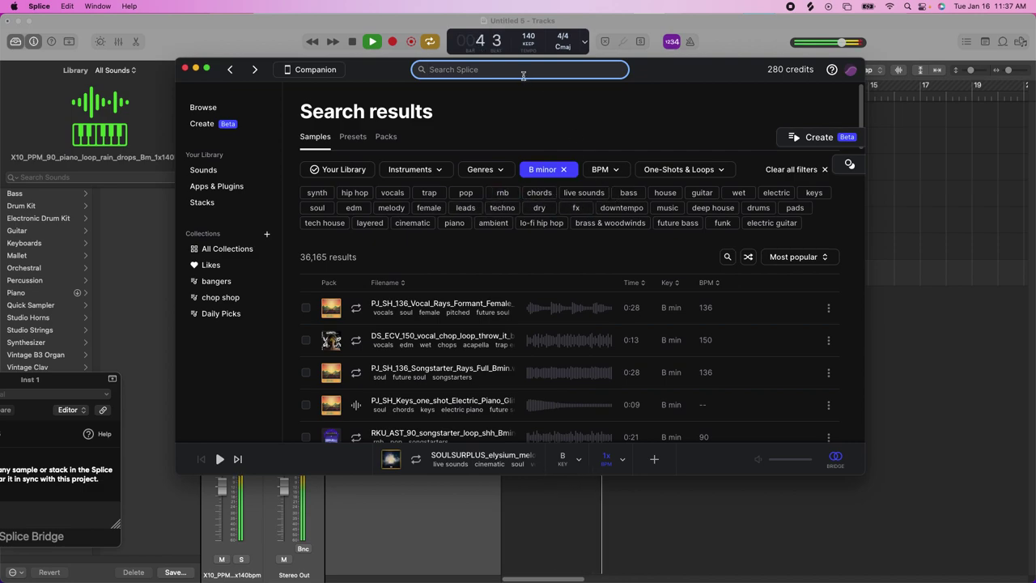
{"action": "type", "text": "snare ro"}
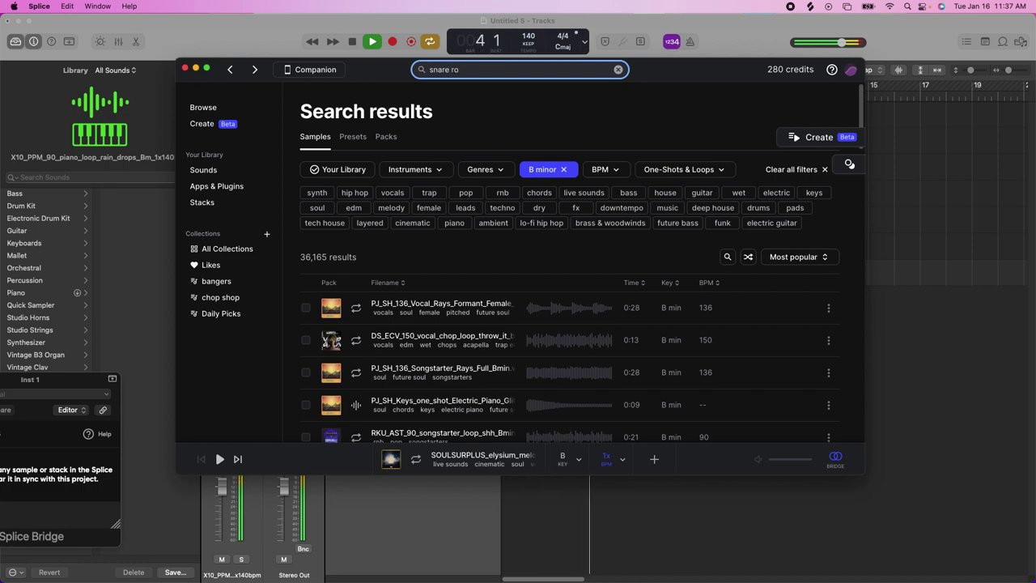
{"action": "key", "text": "Return"}
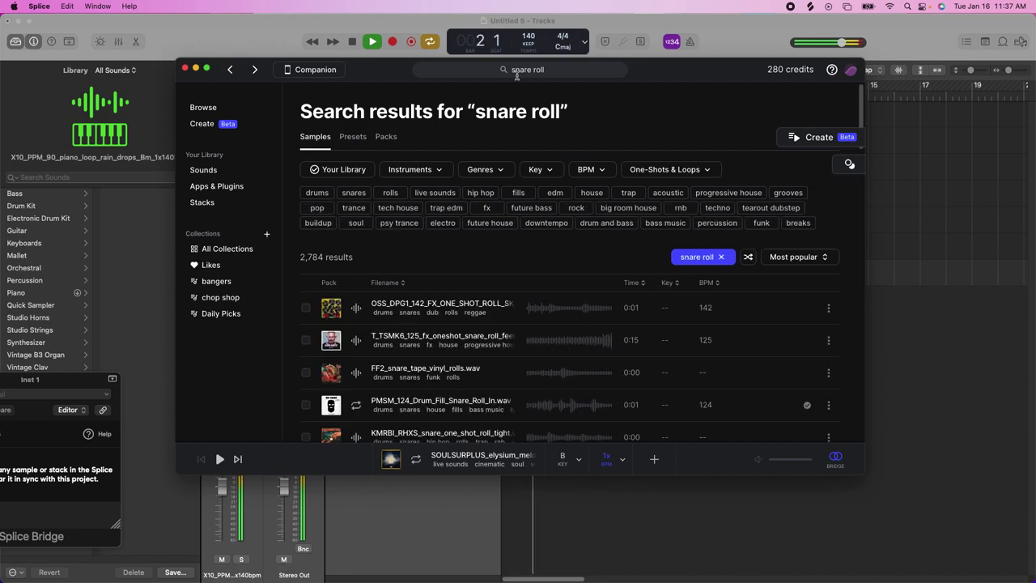
Step: Audition the OSS_DPG1_142, T_TSMK6_125, PMSM_124_Drum_Fill_Snare_Roll_In and KMRBI_RHXS snare roll samples over the beat
{"action": "left_click", "coordinate": [354, 313]}
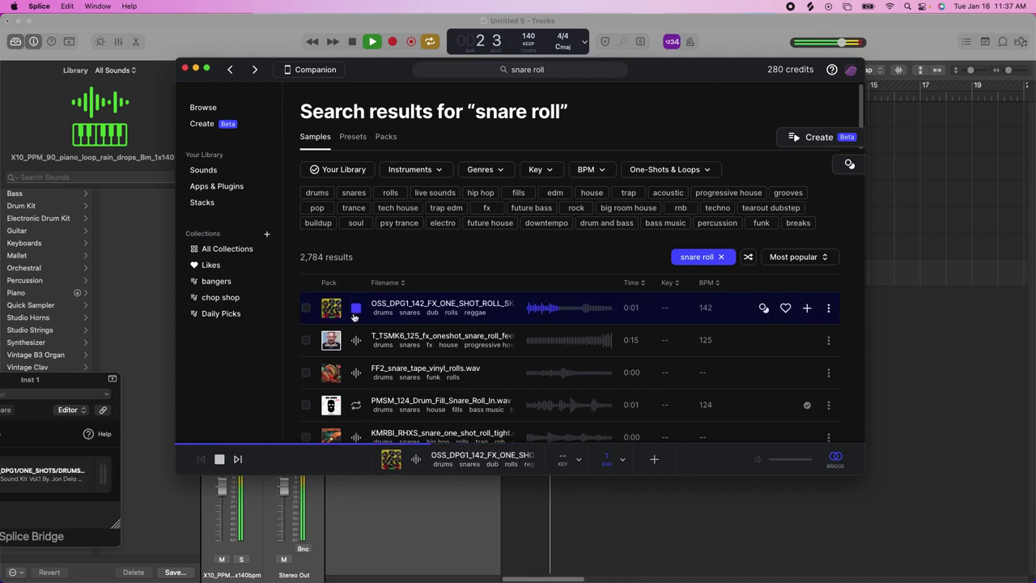
{"action": "left_click", "coordinate": [355, 341]}
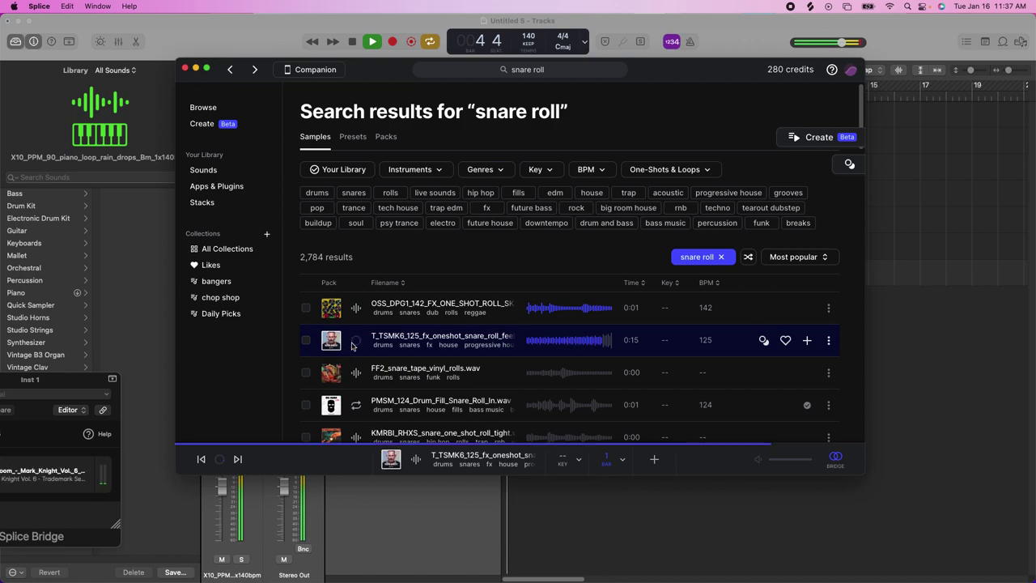
{"action": "left_click", "coordinate": [357, 402]}
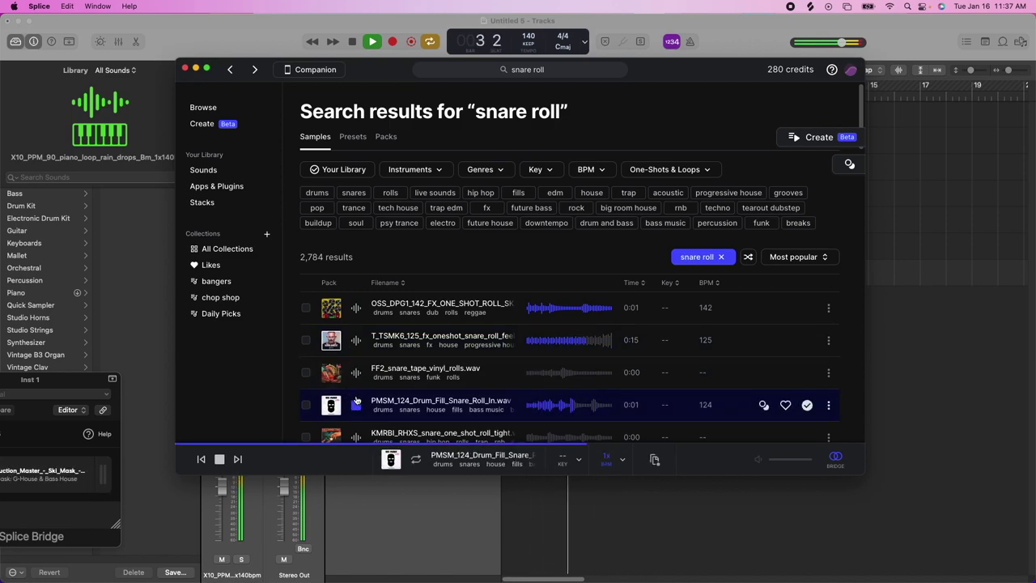
{"action": "scroll", "coordinate": [356, 400], "scroll_direction": "down", "scroll_amount": 1}
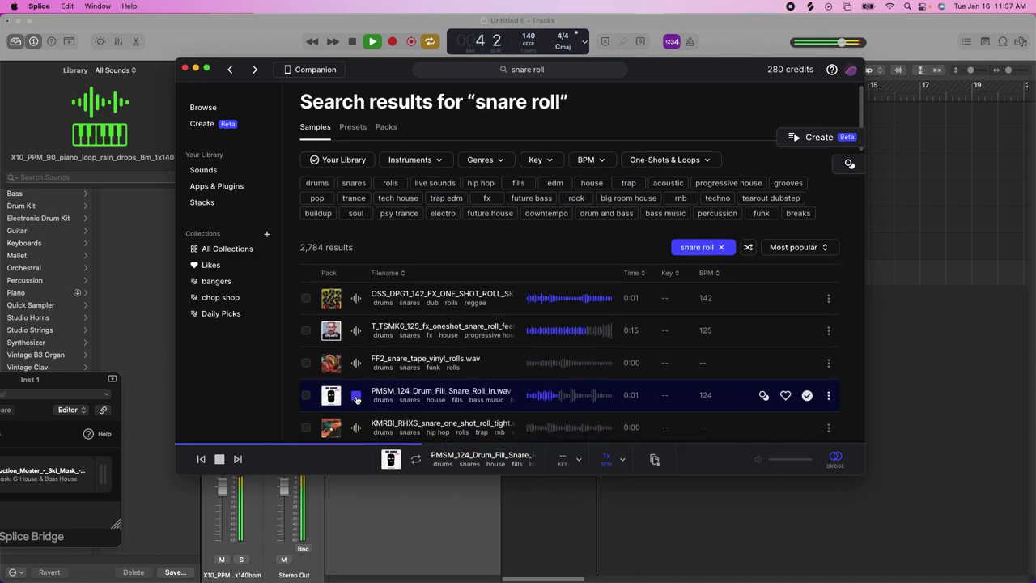
{"action": "scroll", "coordinate": [356, 398], "scroll_direction": "down", "scroll_amount": 2}
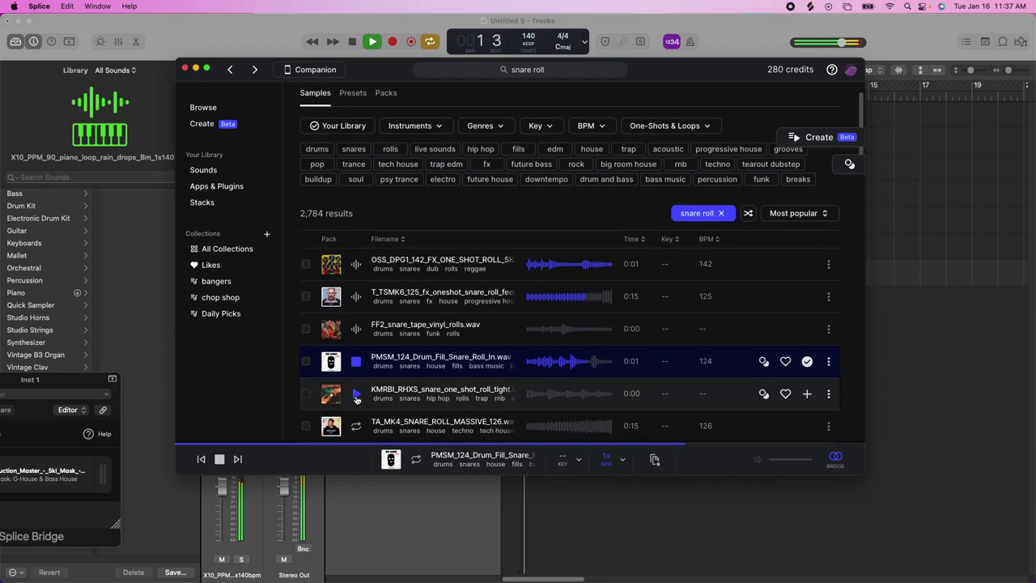
{"action": "left_click", "coordinate": [356, 394]}
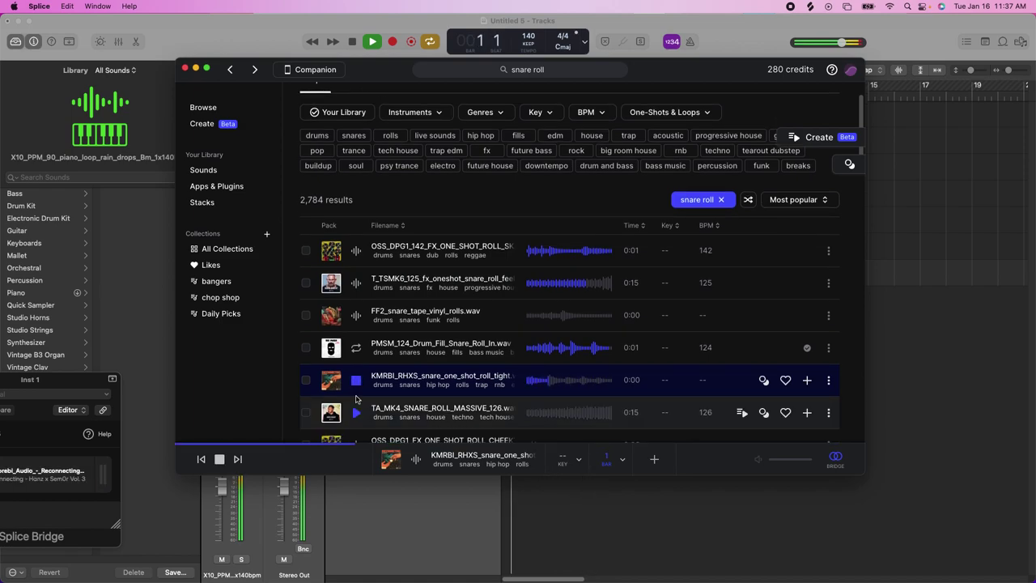
Step: Audition OS_BB_Perc_Snare_Roll, OS_TS_SFX_133_808_Snare_Roll and PM_ICXL_165_Snare_Roll_Loop_Lane further down the snare roll results
{"action": "scroll", "coordinate": [356, 398], "scroll_direction": "down", "scroll_amount": 5}
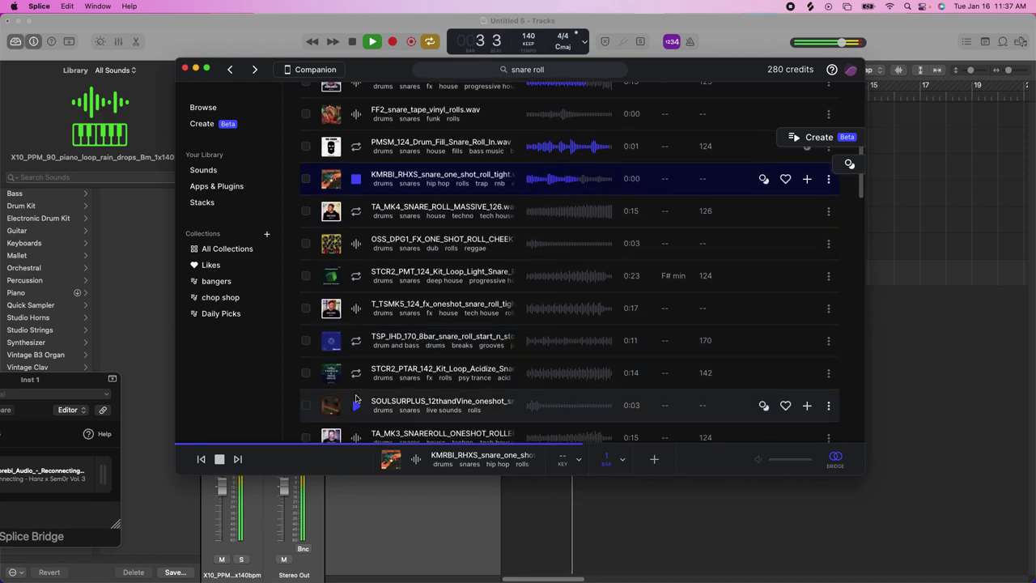
{"action": "scroll", "coordinate": [356, 399], "scroll_direction": "down", "scroll_amount": 2}
{"action": "scroll", "coordinate": [356, 399], "scroll_direction": "down", "scroll_amount": 2}
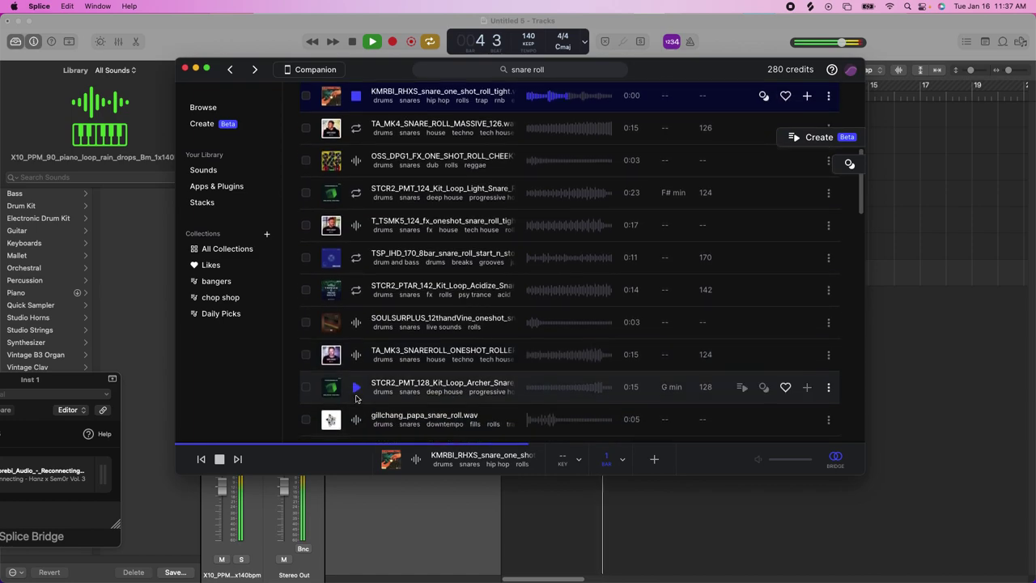
{"action": "scroll", "coordinate": [357, 399], "scroll_direction": "down", "scroll_amount": 5}
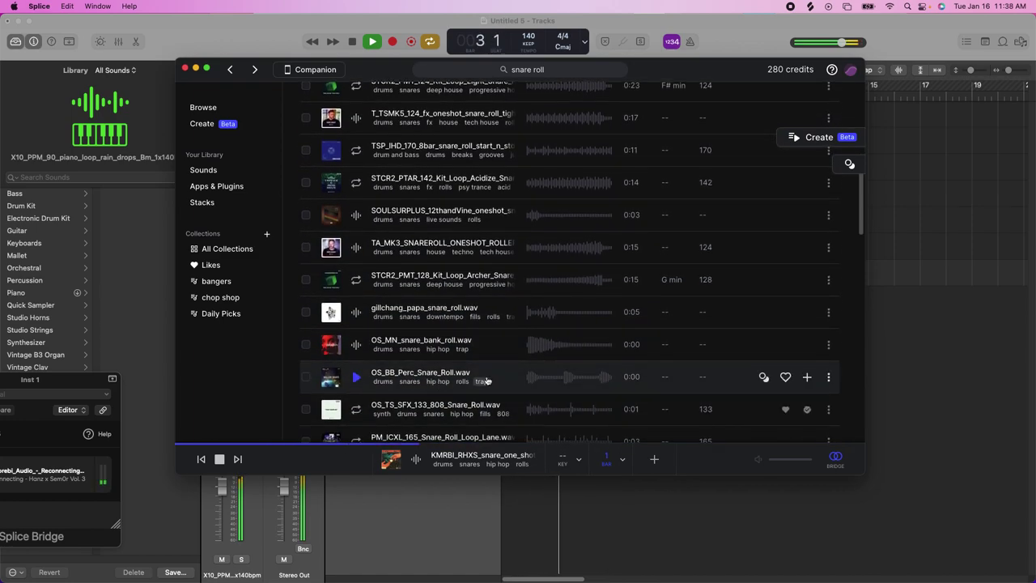
{"action": "left_click", "coordinate": [356, 377]}
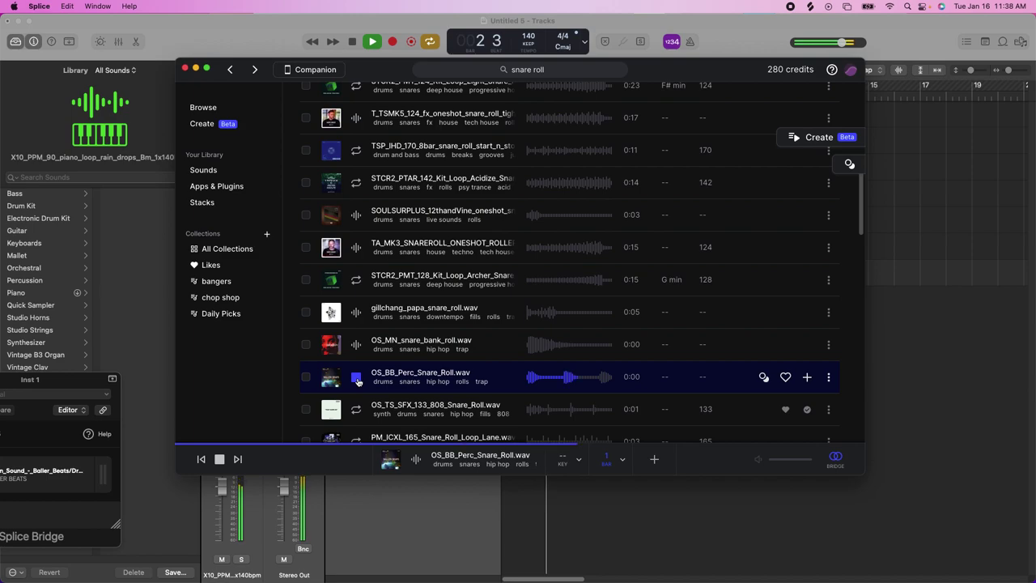
{"action": "scroll", "coordinate": [357, 365], "scroll_direction": "down", "scroll_amount": 3}
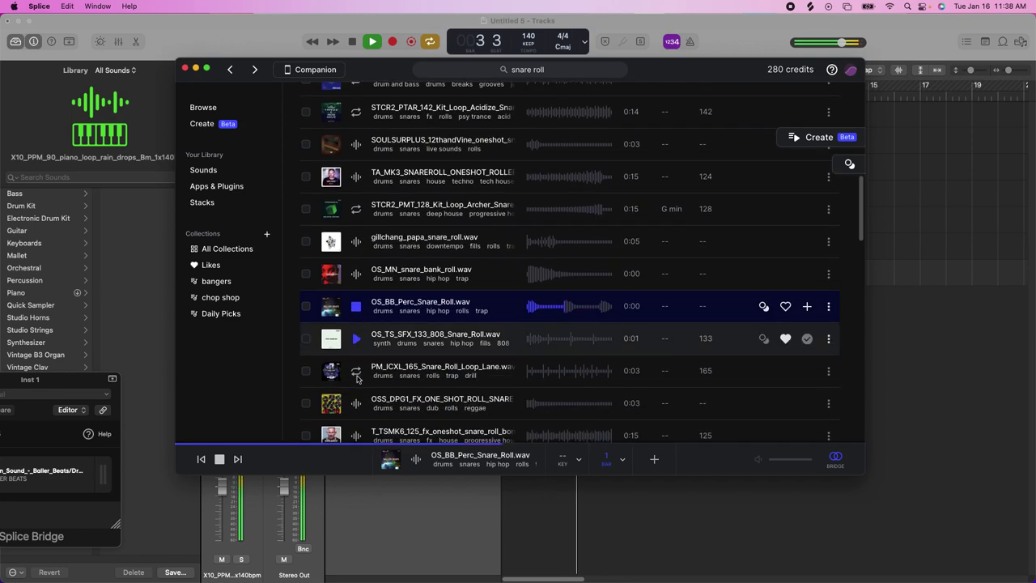
{"action": "left_click", "coordinate": [354, 340]}
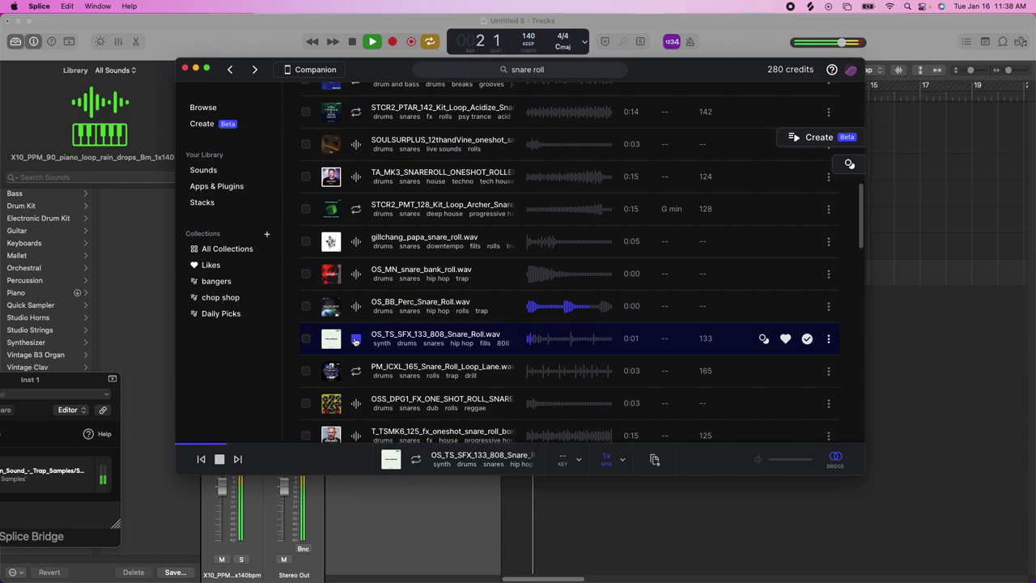
{"action": "left_click", "coordinate": [357, 371]}
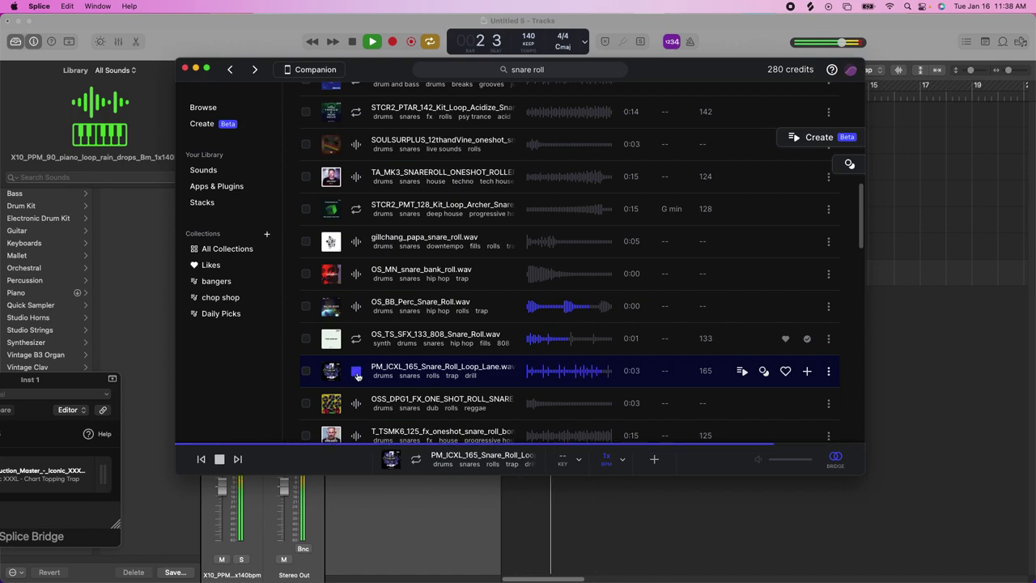
{"action": "scroll", "coordinate": [360, 377], "scroll_direction": "down", "scroll_amount": 1}
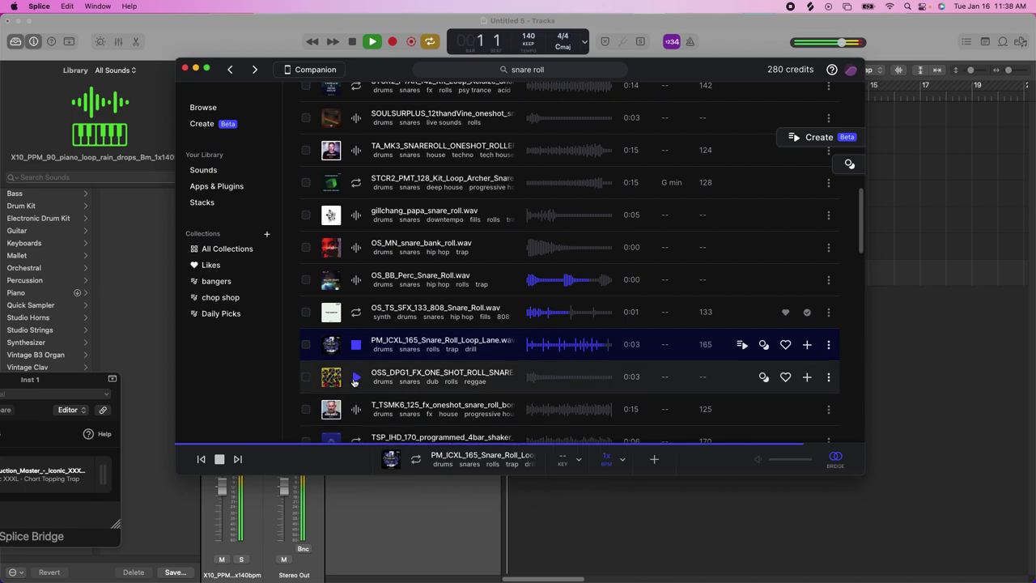
Step: Audition the KMRBI_RHXS_snare_one_shot_roll_tape sample over the beat and browse further down the snare roll results
{"action": "scroll", "coordinate": [353, 389], "scroll_direction": "down", "scroll_amount": 4}
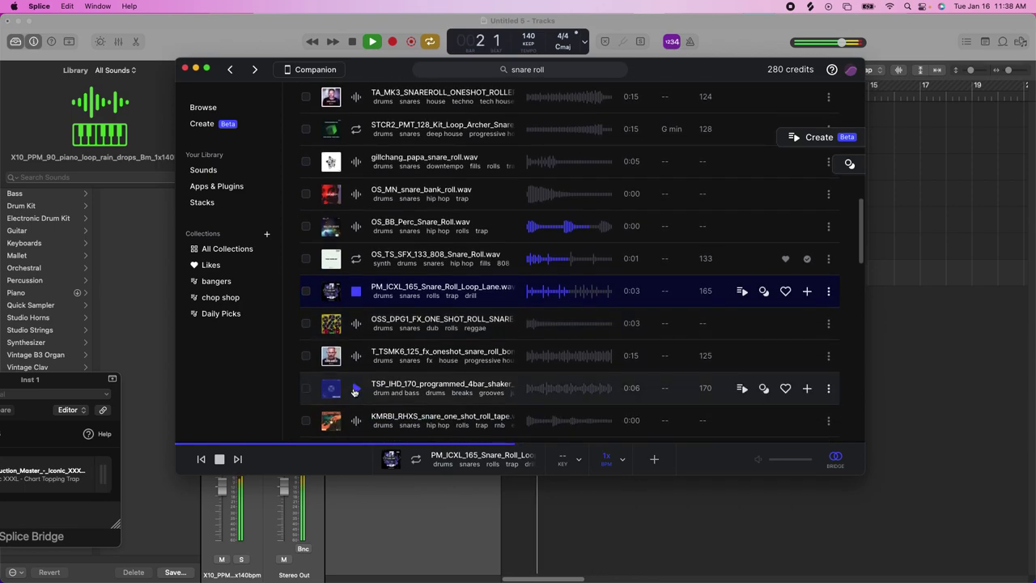
{"action": "left_click", "coordinate": [356, 361]}
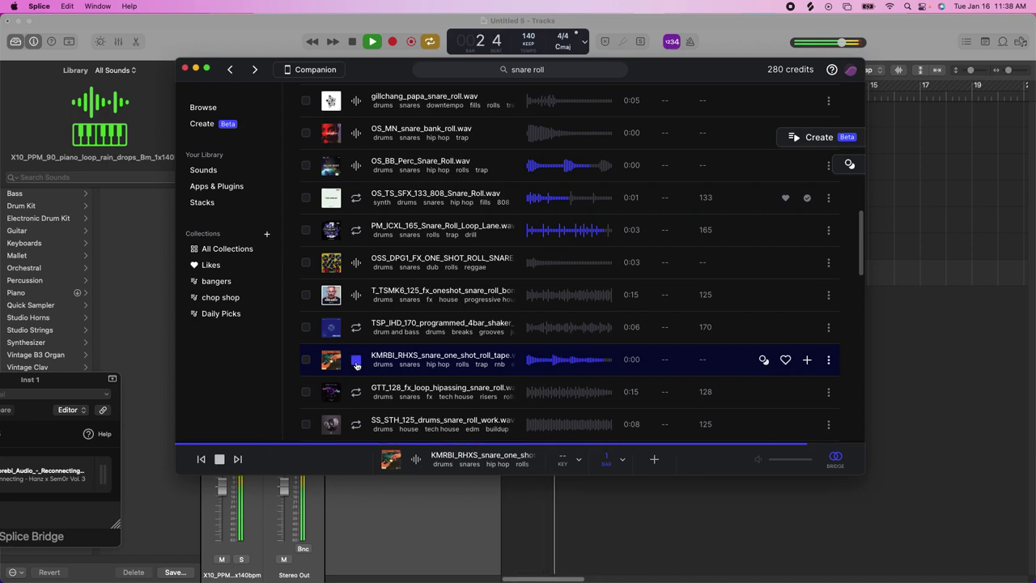
{"action": "scroll", "coordinate": [356, 364], "scroll_direction": "down", "scroll_amount": 2}
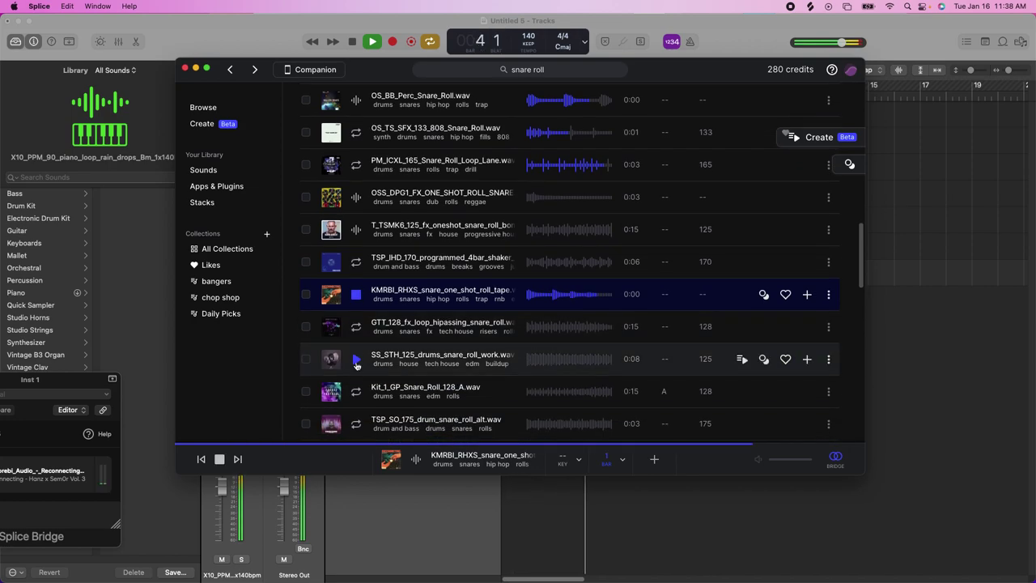
{"action": "scroll", "coordinate": [356, 364], "scroll_direction": "down", "scroll_amount": 4}
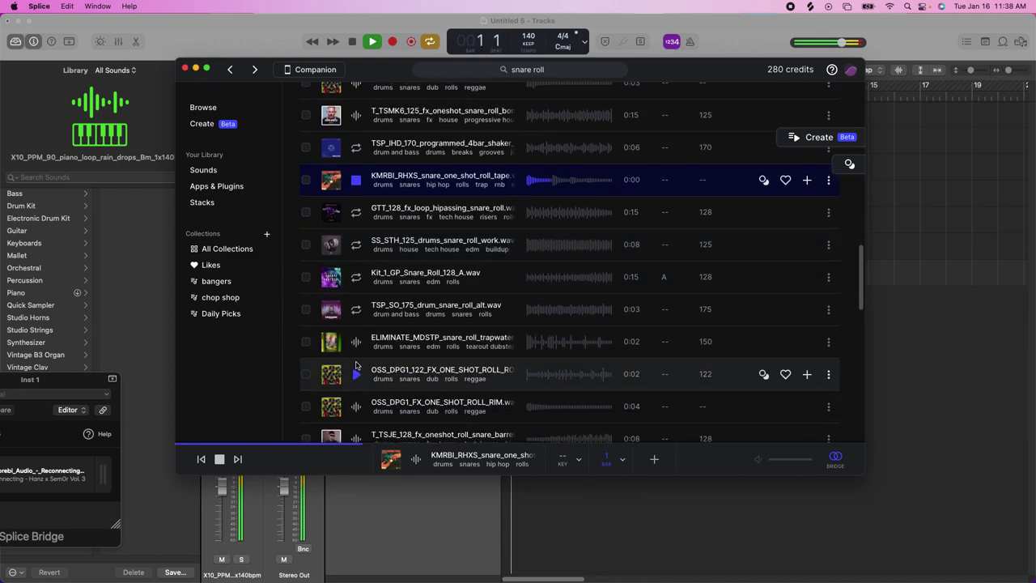
{"action": "scroll", "coordinate": [356, 366], "scroll_direction": "down", "scroll_amount": 2}
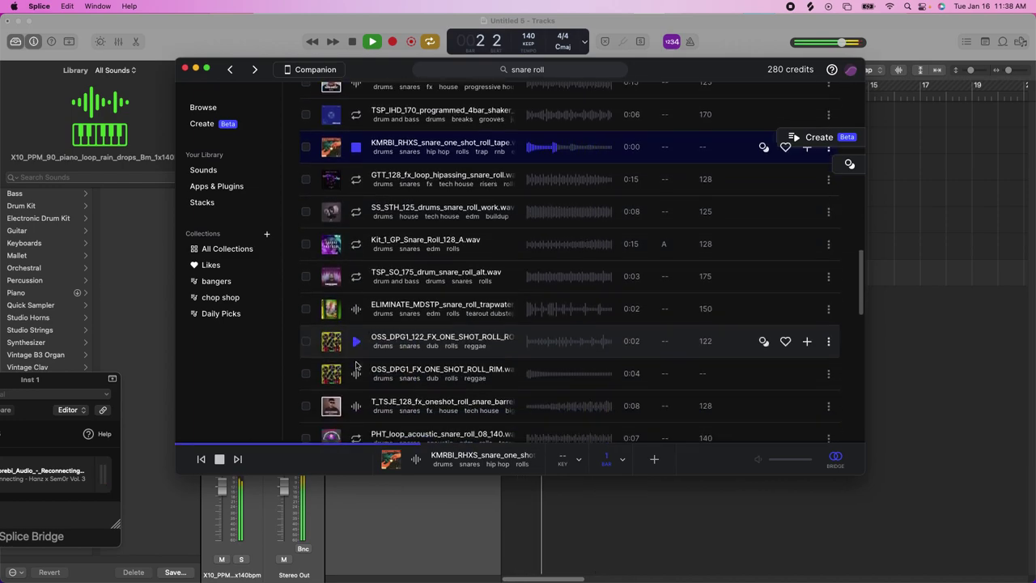
{"action": "scroll", "coordinate": [356, 366], "scroll_direction": "down", "scroll_amount": 3}
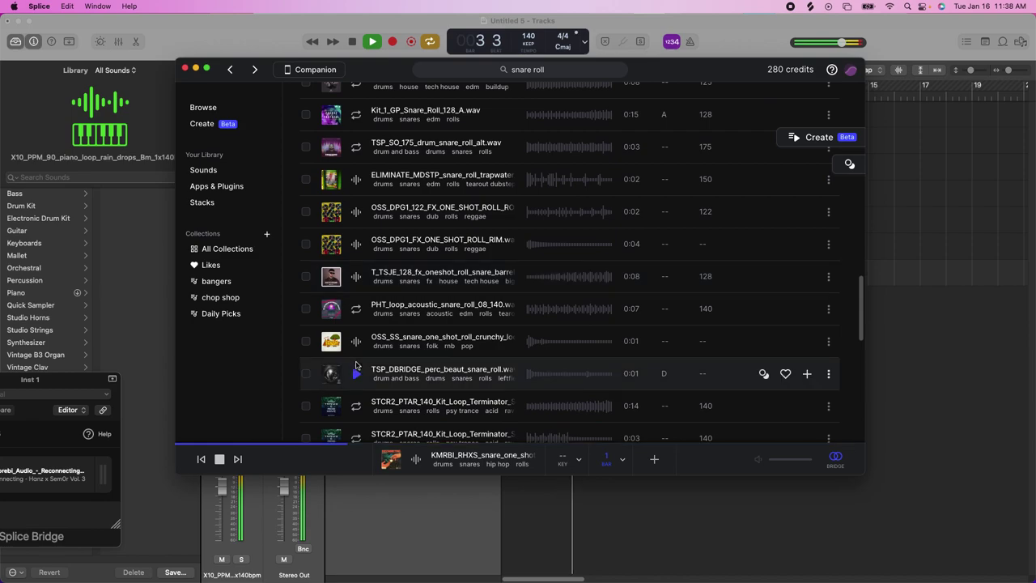
{"action": "scroll", "coordinate": [356, 366], "scroll_direction": "down", "scroll_amount": 2}
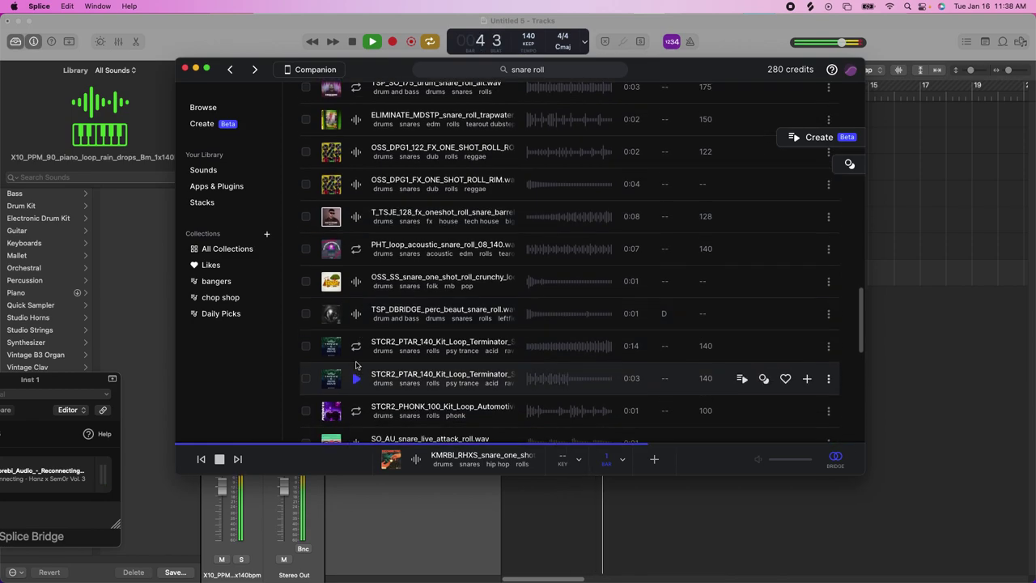
{"action": "scroll", "coordinate": [356, 366], "scroll_direction": "down", "scroll_amount": 3}
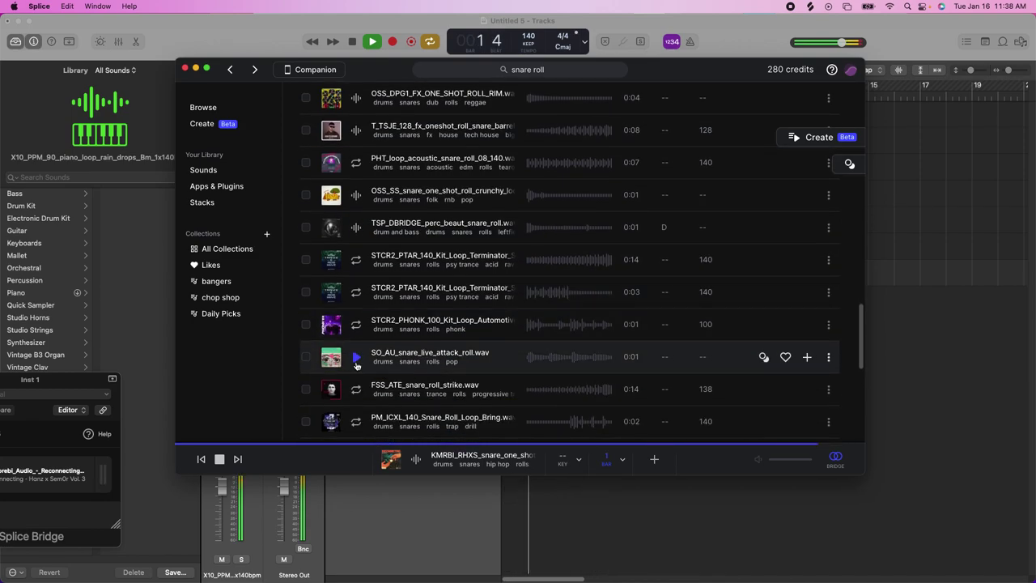
Step: Audition PM_ICXL_140_Snare_Roll_Loop_Bring.wav over the beat and add it to the Splice library
{"action": "left_click", "coordinate": [357, 421]}
{"action": "scroll", "coordinate": [359, 425], "scroll_direction": "down", "scroll_amount": 8}
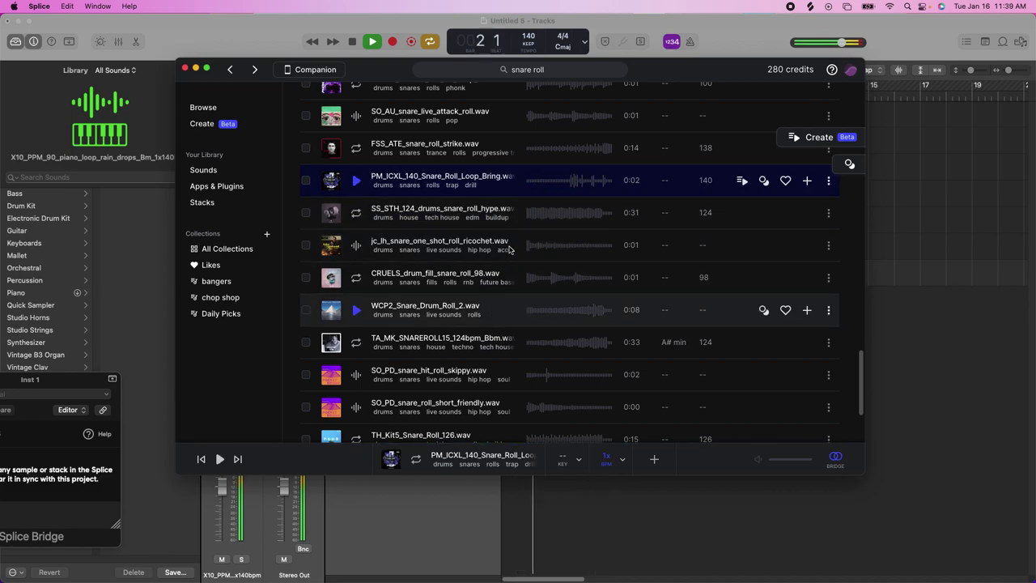
{"action": "left_click", "coordinate": [802, 180]}
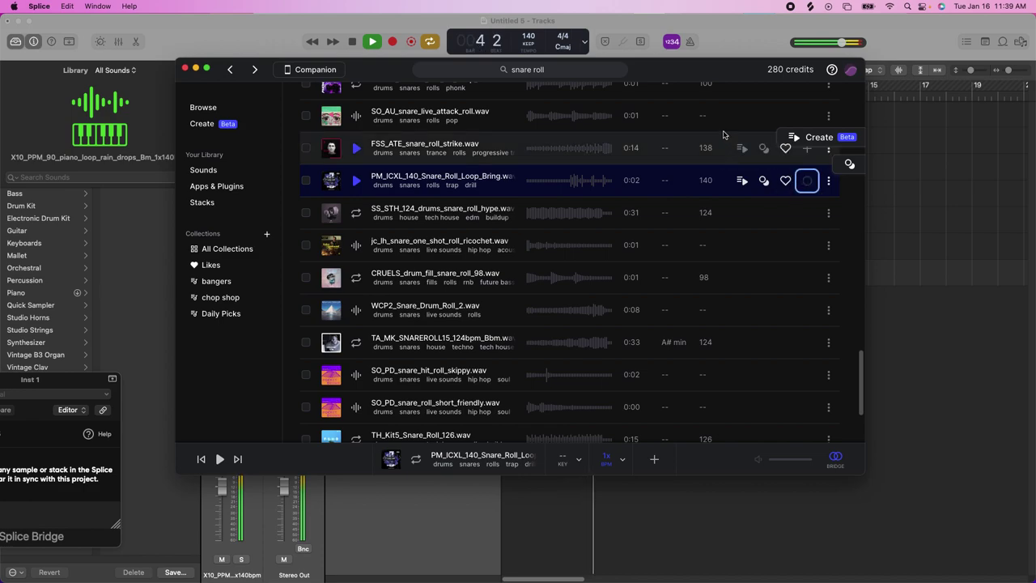
Step: Move the Splice window aside and place the PM_ICXL_140 snare roll on a new audio track below the piano loop in Logic Pro
{"action": "left_click_drag", "start_coordinate": [680, 77], "coordinate": [692, 78]}
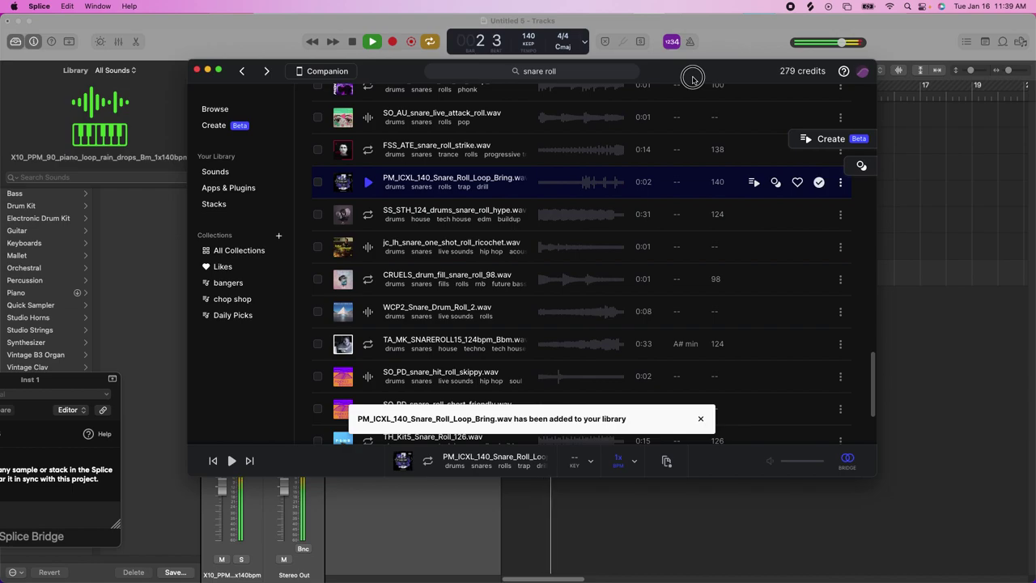
{"action": "left_click_drag", "start_coordinate": [692, 78], "coordinate": [281, 64]}
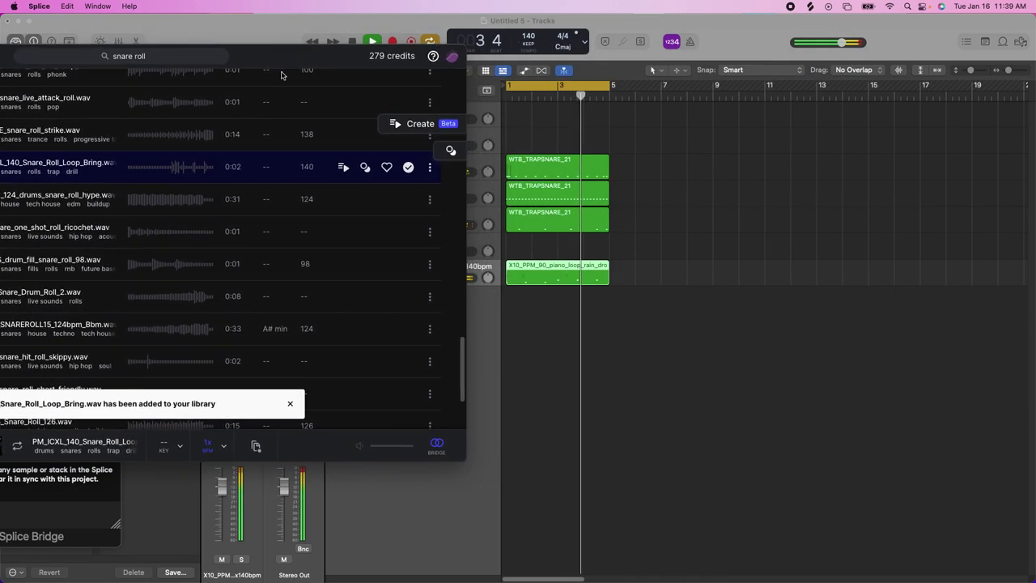
{"action": "left_click", "coordinate": [541, 328]}
{"action": "left_click_drag", "start_coordinate": [541, 327], "coordinate": [561, 352]}
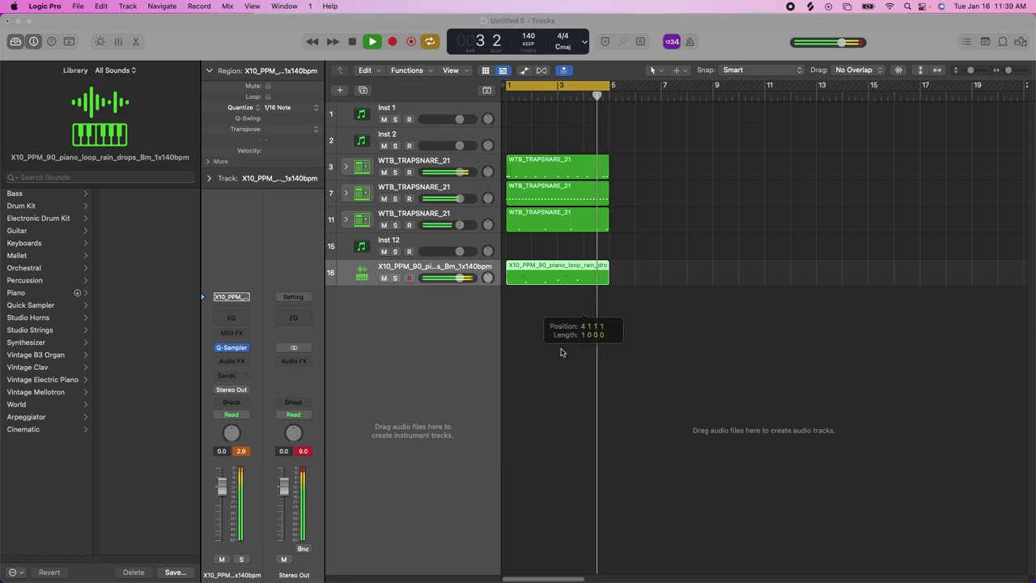
{"action": "left_click_drag", "start_coordinate": [561, 352], "coordinate": [560, 352]}
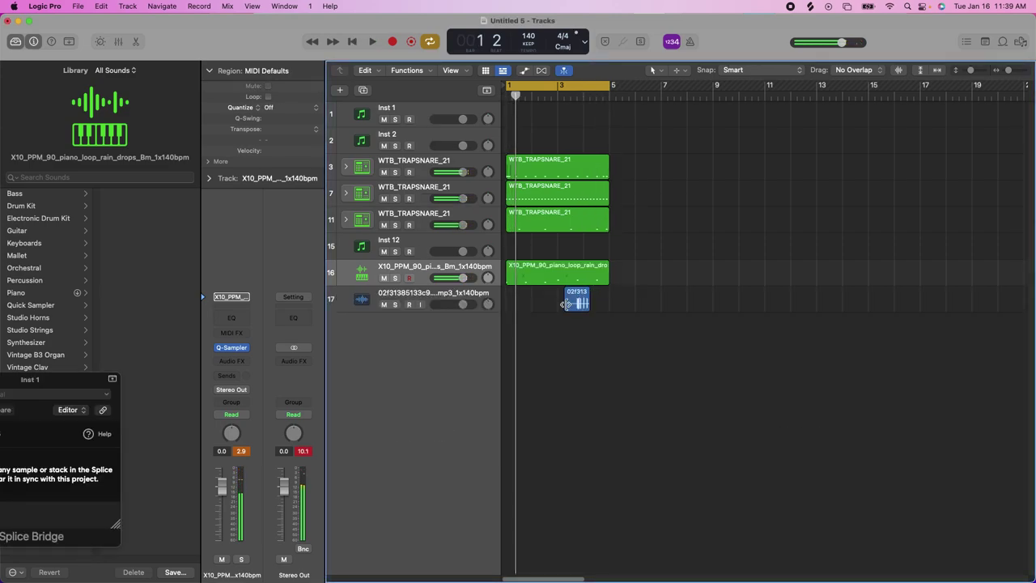
Step: Fit the snare roll region to the second half of bar 4, from 4 3 to bar 5, and play the loop
{"action": "left_click_drag", "start_coordinate": [571, 305], "coordinate": [593, 303]}
{"action": "left_click_drag", "start_coordinate": [521, 98], "coordinate": [596, 95]}
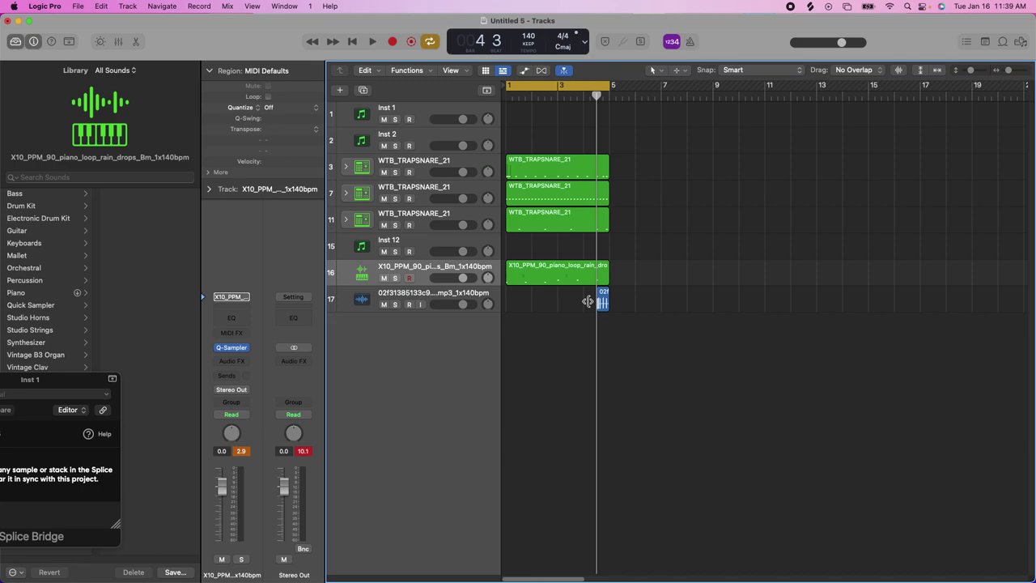
{"action": "key", "text": "space"}
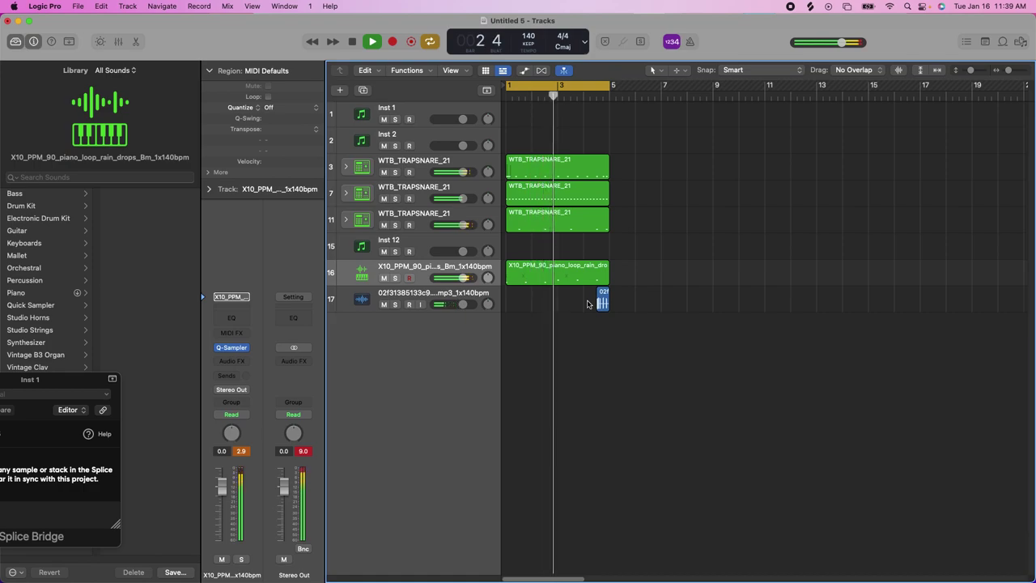
Step: Solo the snare roll track, trim the region's start to the last beat at 4 4, and play it back
{"action": "left_click", "coordinate": [395, 304]}
{"action": "key", "text": "space"}
{"action": "left_click_drag", "start_coordinate": [510, 93], "coordinate": [602, 83]}
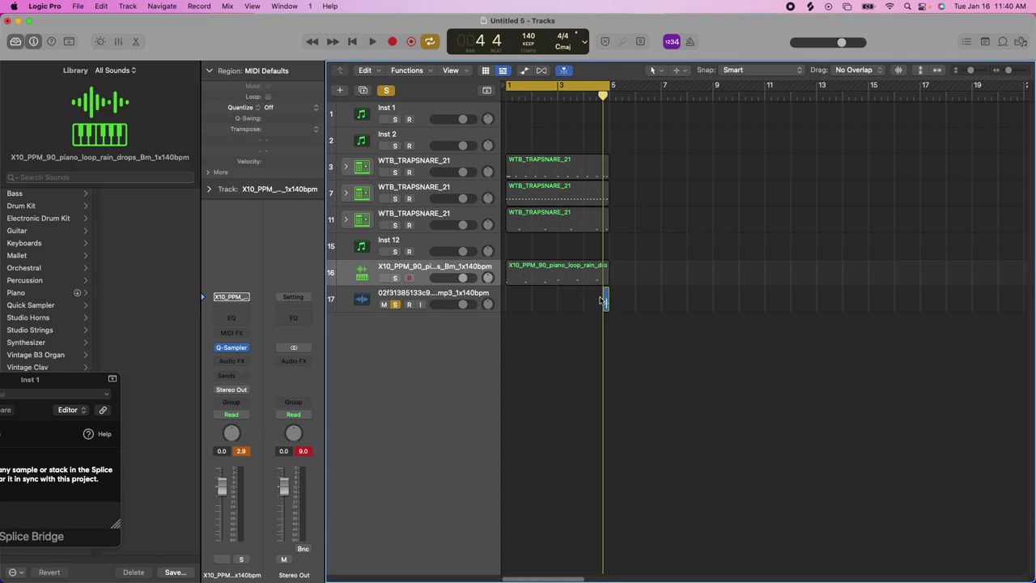
{"action": "key", "text": "space"}
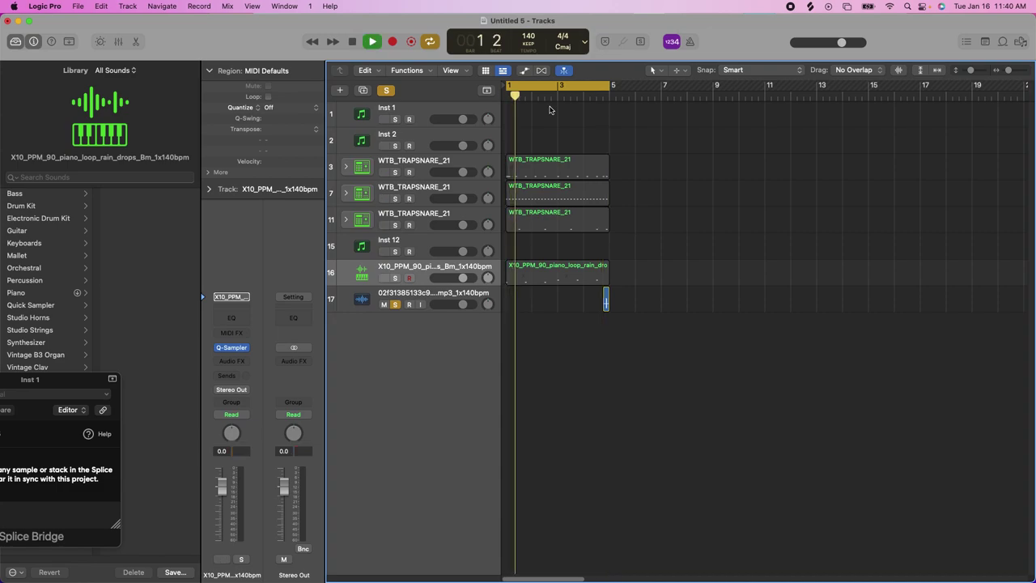
Step: Unsolo the snare roll track, dismiss the system overload alert, and replay the full beat
{"action": "left_click", "coordinate": [396, 305]}
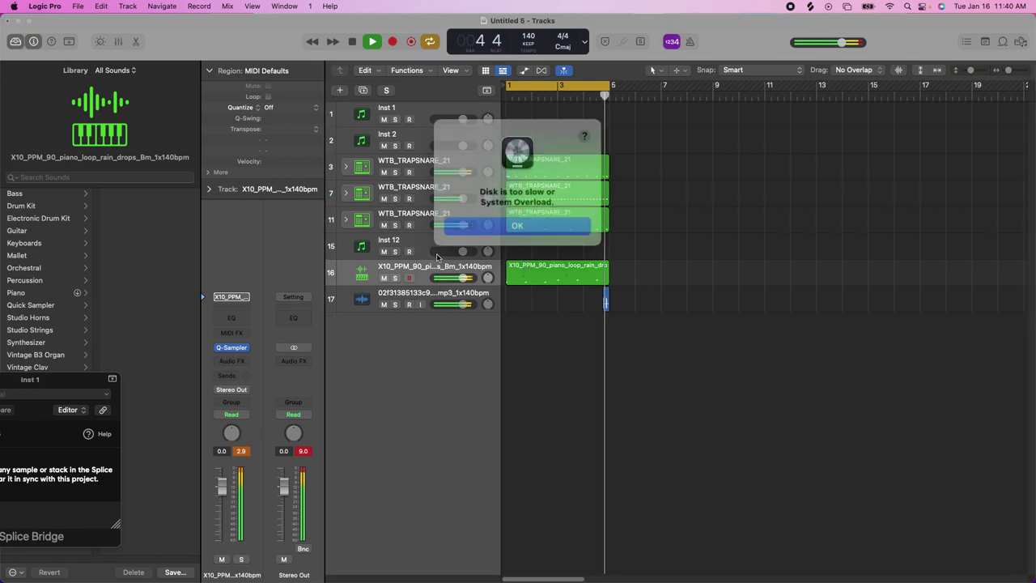
{"action": "left_click", "coordinate": [545, 220]}
{"action": "key", "text": "space"}
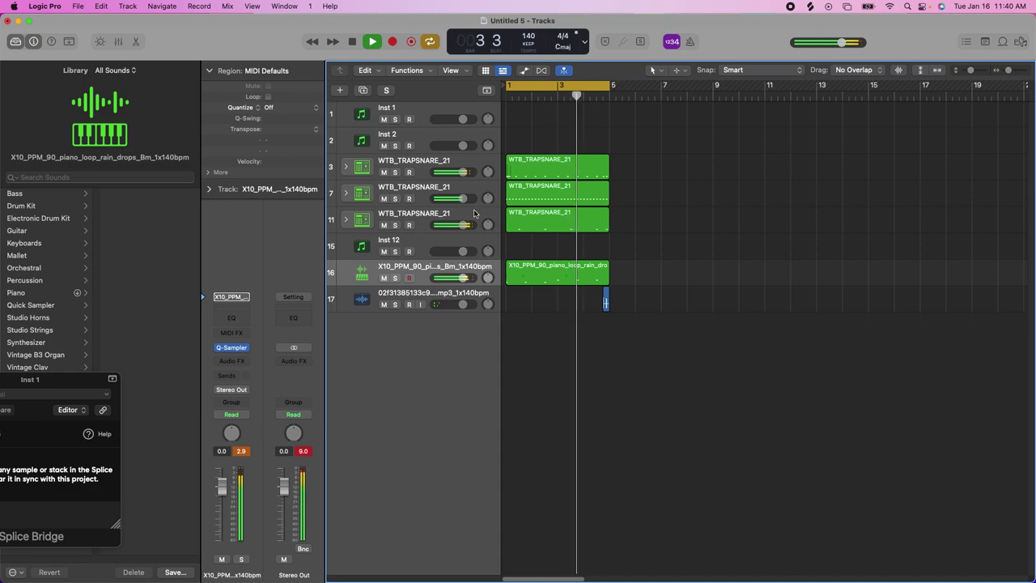
Step: Delete the empty Inst 12 track and stop playback
{"action": "left_click", "coordinate": [437, 241]}
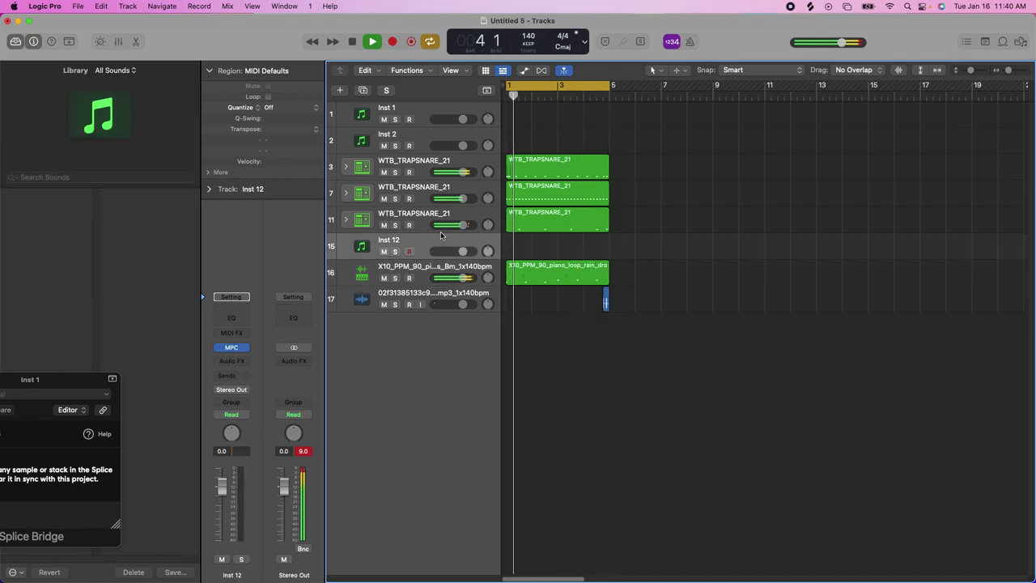
{"action": "key", "text": "super+BackSpace"}
{"action": "key", "text": "space"}
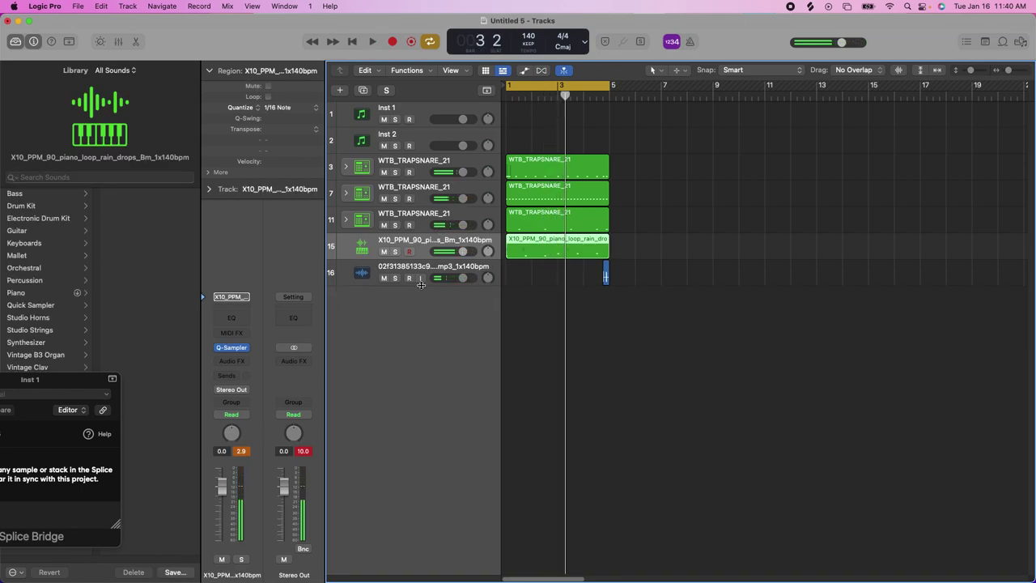
Step: Solo the piano loop track and add a Gain plug-in with the "sweet spot" preset
{"action": "left_click", "coordinate": [396, 251]}
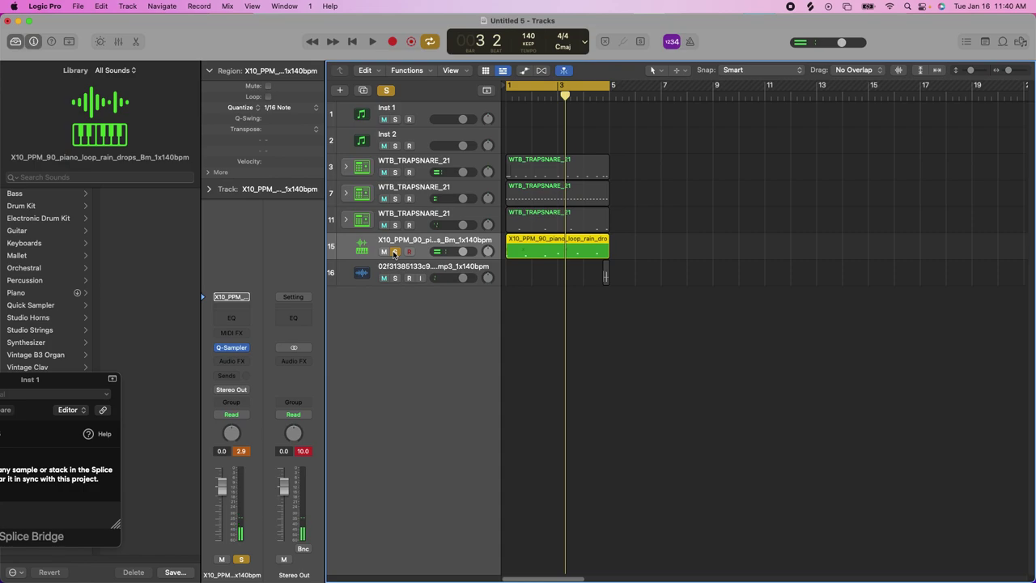
{"action": "key", "text": "space"}
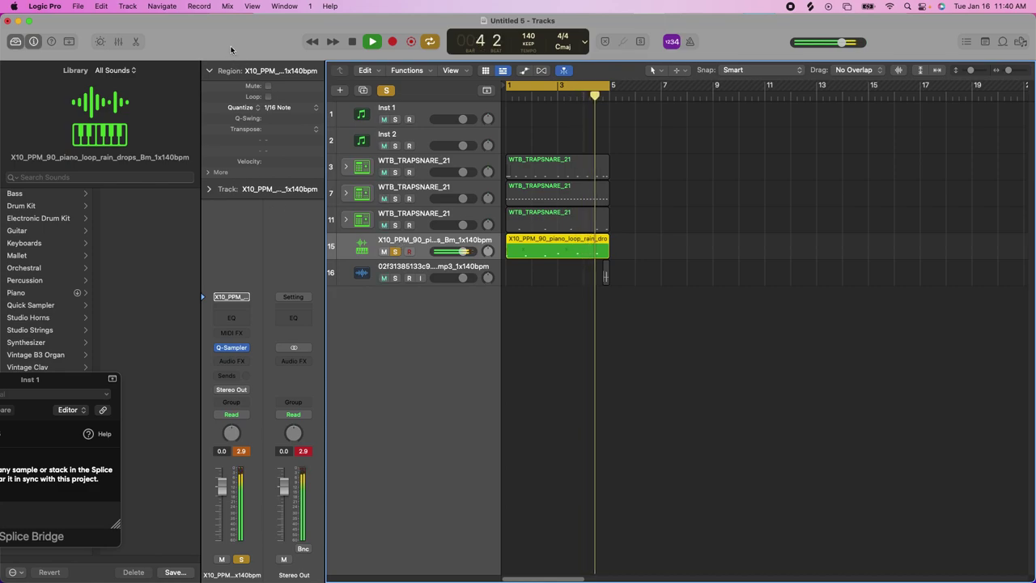
{"action": "left_click", "coordinate": [232, 361]}
{"action": "left_click", "coordinate": [303, 393]}
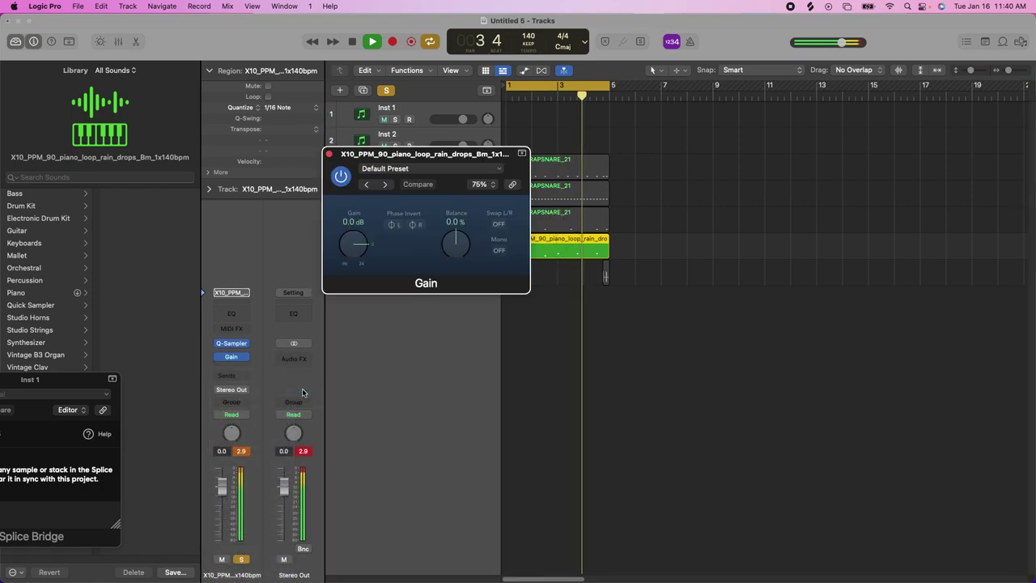
{"action": "left_click_drag", "start_coordinate": [362, 247], "coordinate": [363, 252]}
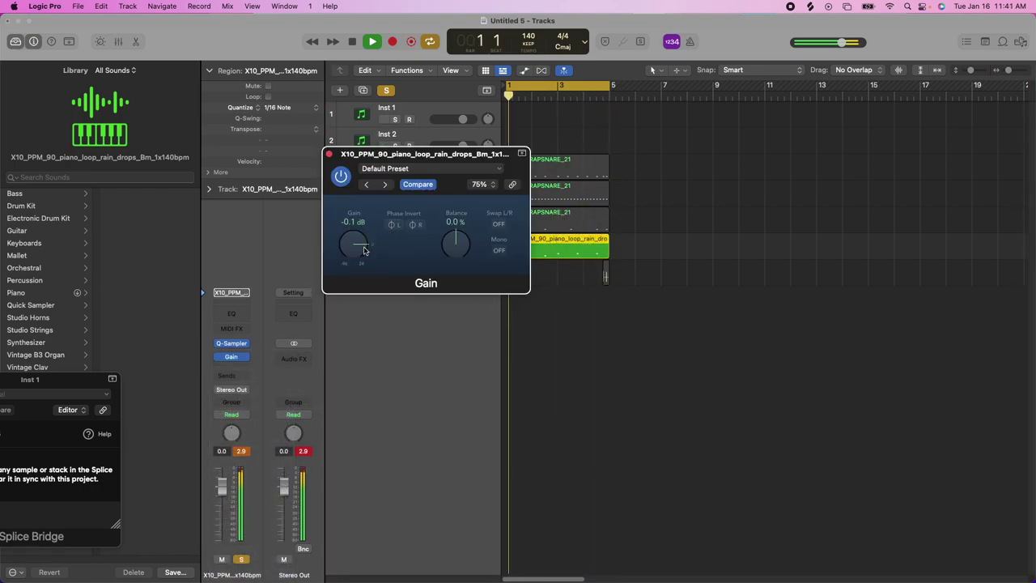
{"action": "left_click", "coordinate": [385, 170]}
{"action": "left_click", "coordinate": [394, 389]}
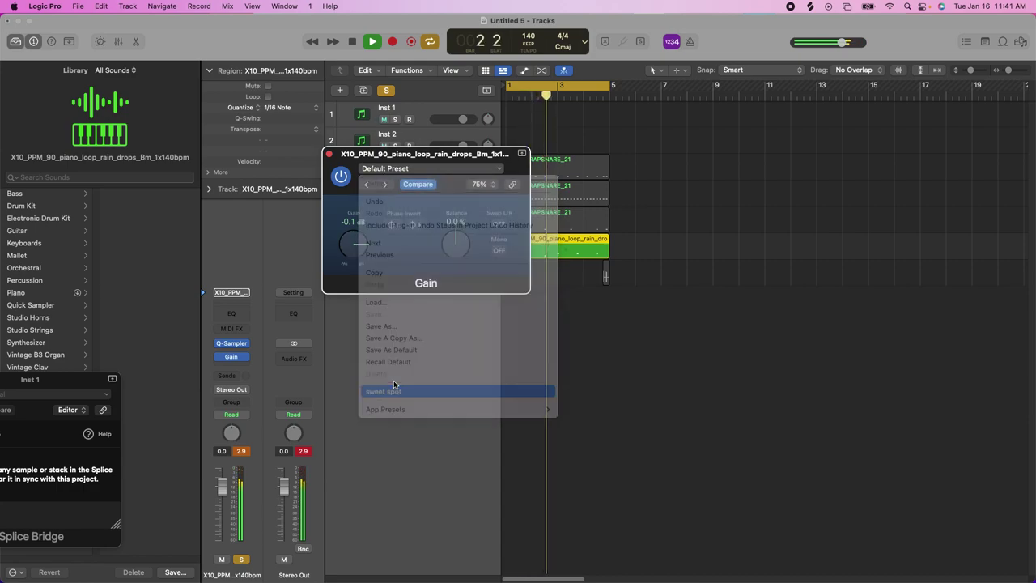
Step: Insert a stereo Compressor after the Gain plug-in on the piano loop track and reposition its window
{"action": "left_click", "coordinate": [234, 367]}
{"action": "mouse_move", "coordinate": [260, 479]}
{"action": "mouse_move", "coordinate": [340, 500]}
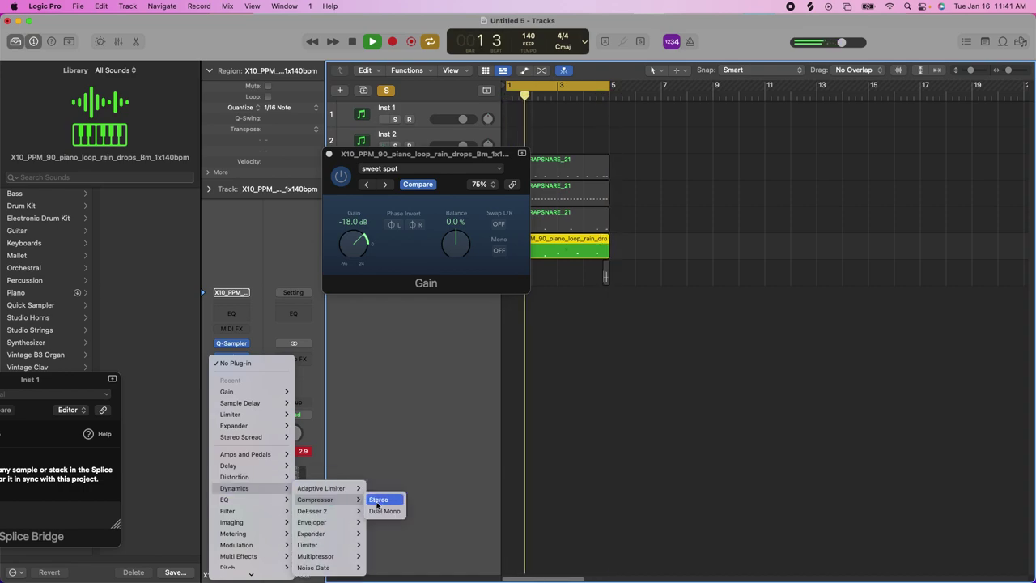
{"action": "left_click", "coordinate": [380, 500]}
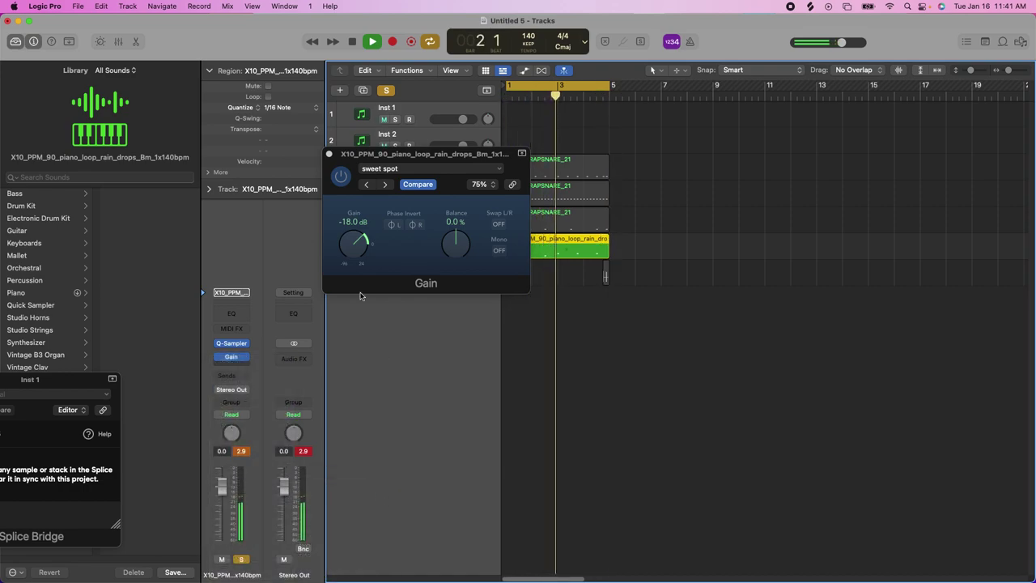
{"action": "left_click_drag", "start_coordinate": [537, 174], "coordinate": [546, 137]}
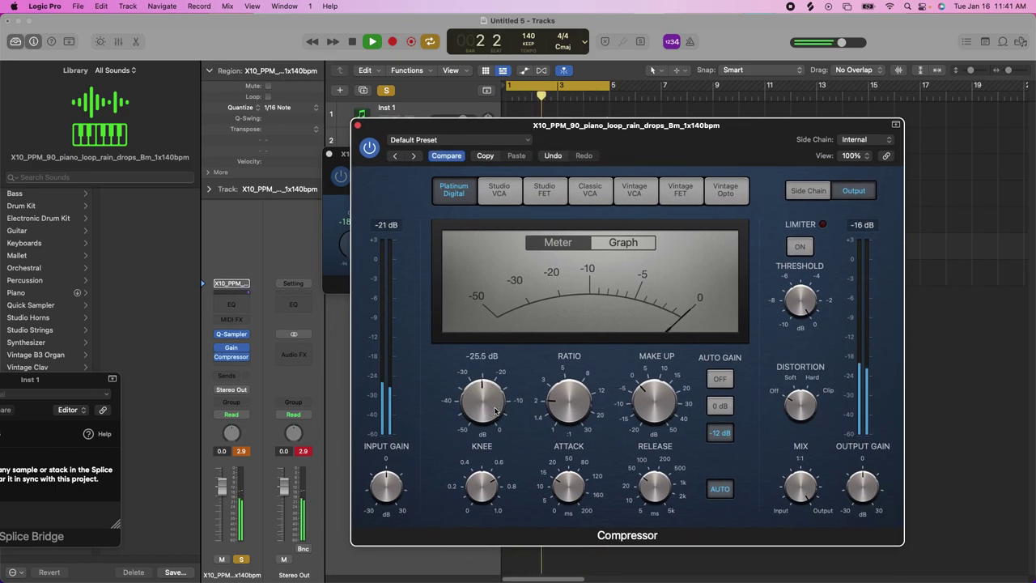
Step: Set the Compressor threshold to -30 dB, raise the ratio, and adjust attack and release while the piano plays
{"action": "left_click_drag", "start_coordinate": [486, 395], "coordinate": [486, 404]}
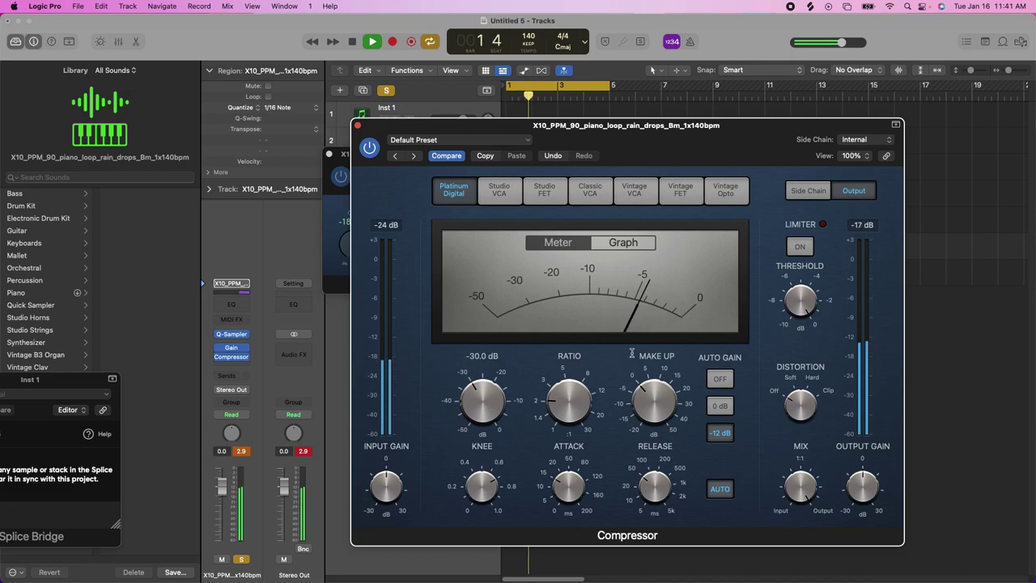
{"action": "mouse_move", "coordinate": [573, 388]}
{"action": "left_mouse_down"}
{"action": "mouse_move", "coordinate": [582, 366]}
{"action": "mouse_move", "coordinate": [595, 439]}
{"action": "mouse_move", "coordinate": [571, 394]}
{"action": "left_mouse_up"}
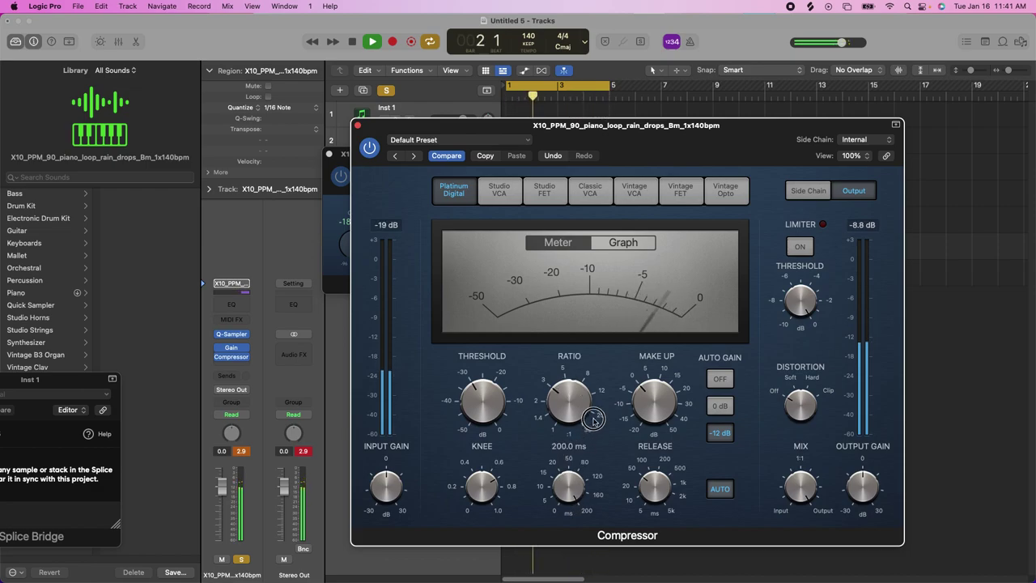
{"action": "mouse_move", "coordinate": [600, 494]}
{"action": "mouse_move", "coordinate": [600, 494]}
{"action": "left_mouse_down"}
{"action": "mouse_move", "coordinate": [601, 481]}
{"action": "mouse_move", "coordinate": [612, 484]}
{"action": "left_mouse_up"}
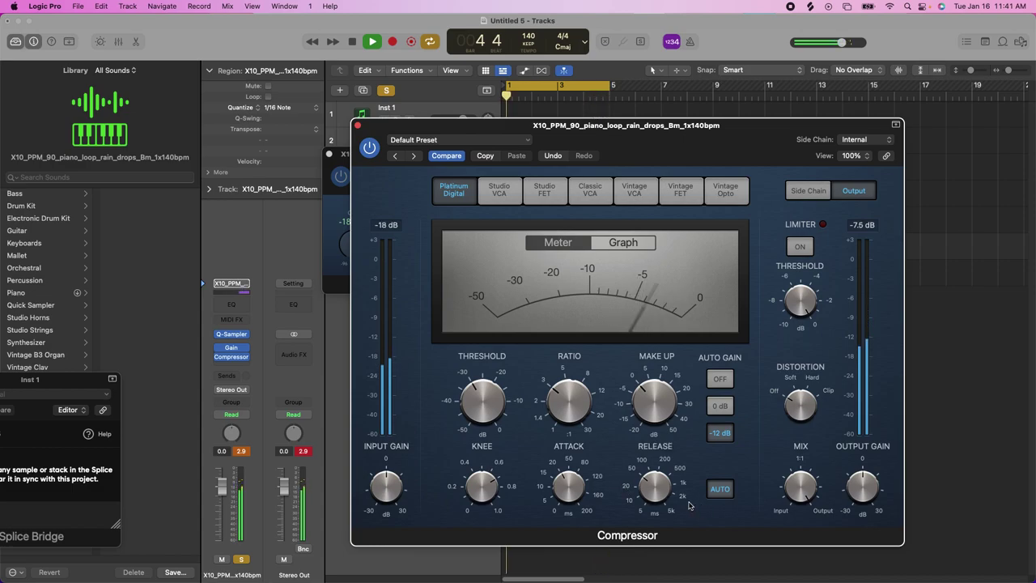
{"action": "mouse_move", "coordinate": [653, 489]}
{"action": "left_mouse_down"}
{"action": "mouse_move", "coordinate": [664, 530]}
{"action": "mouse_move", "coordinate": [650, 486]}
{"action": "mouse_move", "coordinate": [653, 496]}
{"action": "left_mouse_up"}
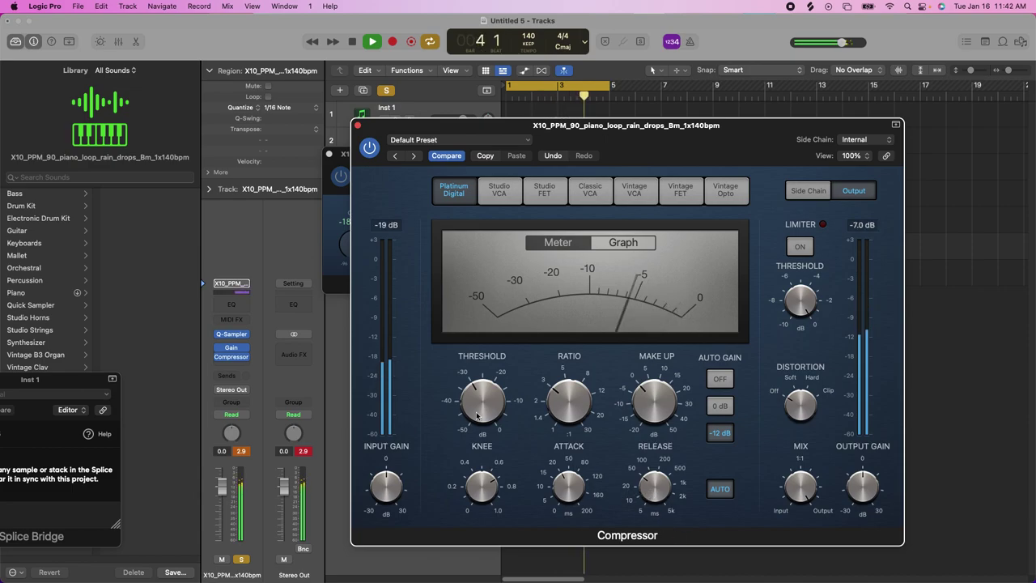
{"action": "left_click", "coordinate": [332, 334]}
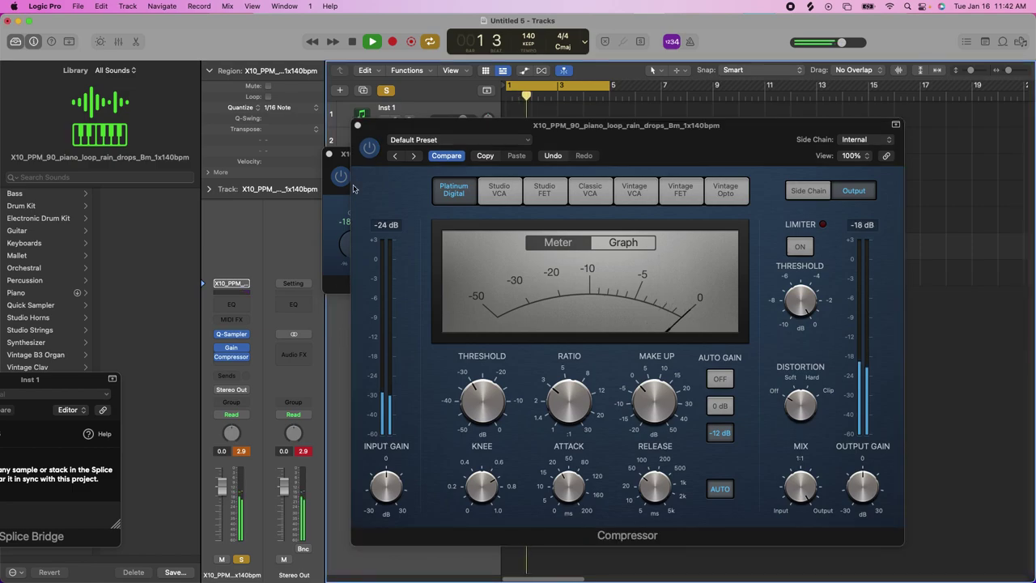
Step: Close the Compressor window and insert a Channel EQ on the piano loop track
{"action": "left_click", "coordinate": [357, 126]}
{"action": "left_click", "coordinate": [231, 364]}
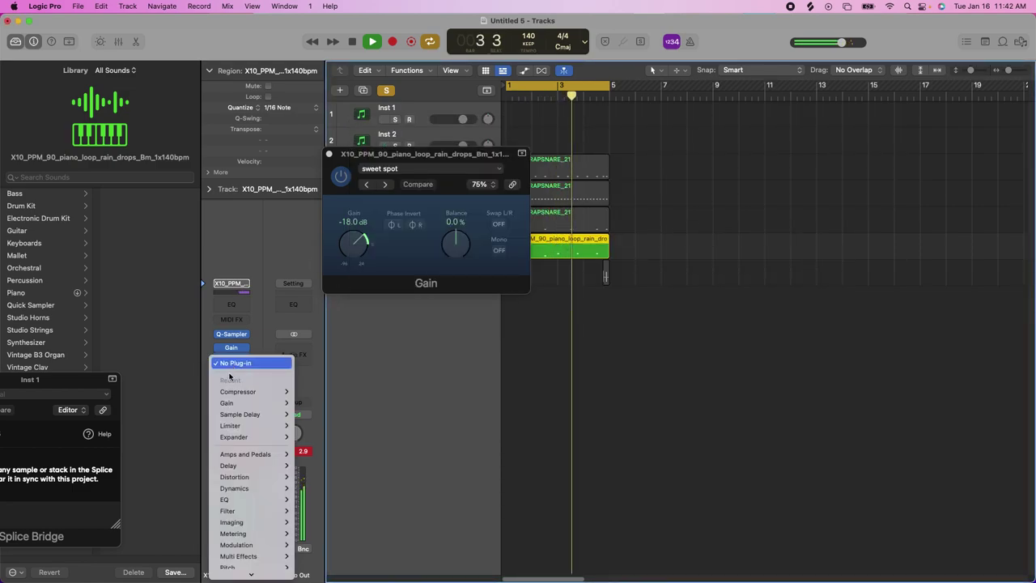
{"action": "mouse_move", "coordinate": [242, 470]}
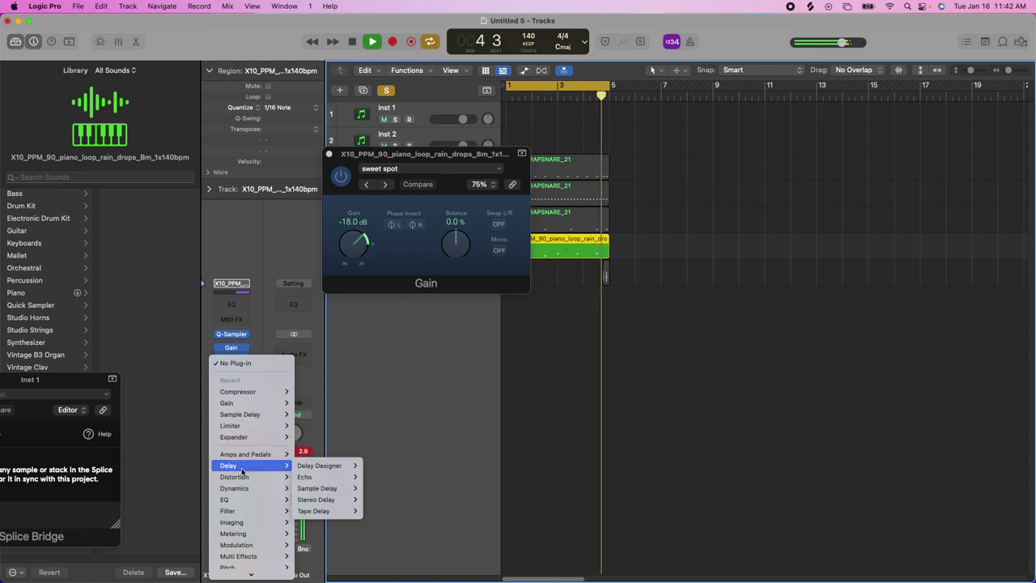
{"action": "left_click", "coordinate": [306, 502]}
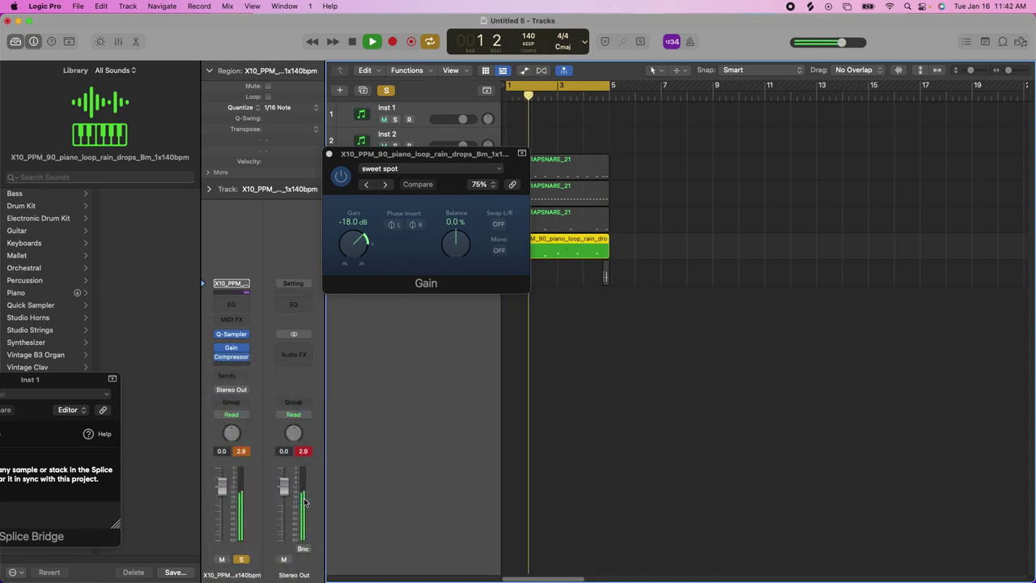
{"action": "left_click", "coordinate": [230, 304]}
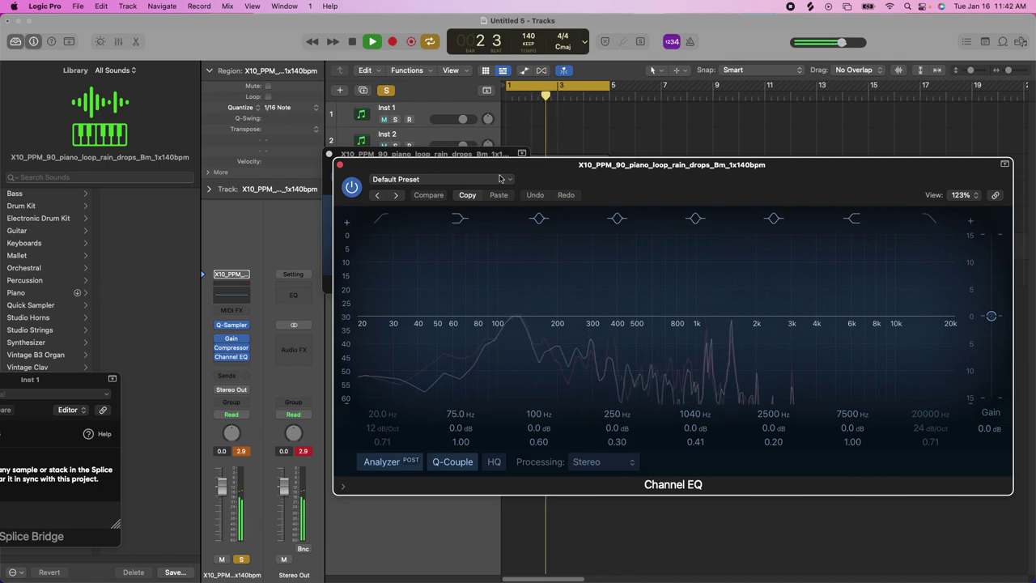
Step: Enable a low cut at 82 Hz with 48 dB/Oct and a high cut at 4000 Hz with 18 dB/Oct in the Channel EQ
{"action": "left_click", "coordinate": [375, 220]}
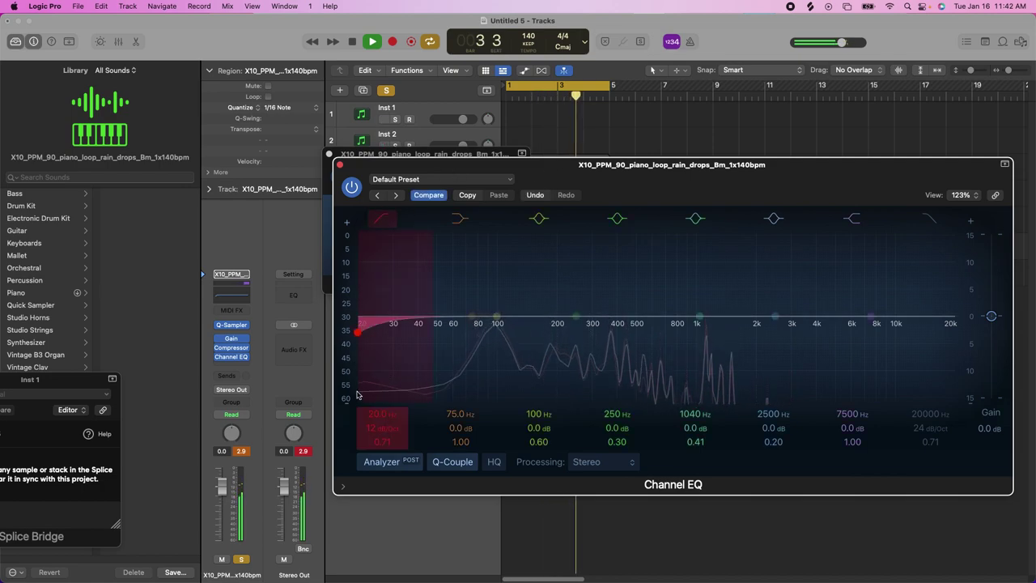
{"action": "left_click_drag", "start_coordinate": [380, 428], "coordinate": [375, 356]}
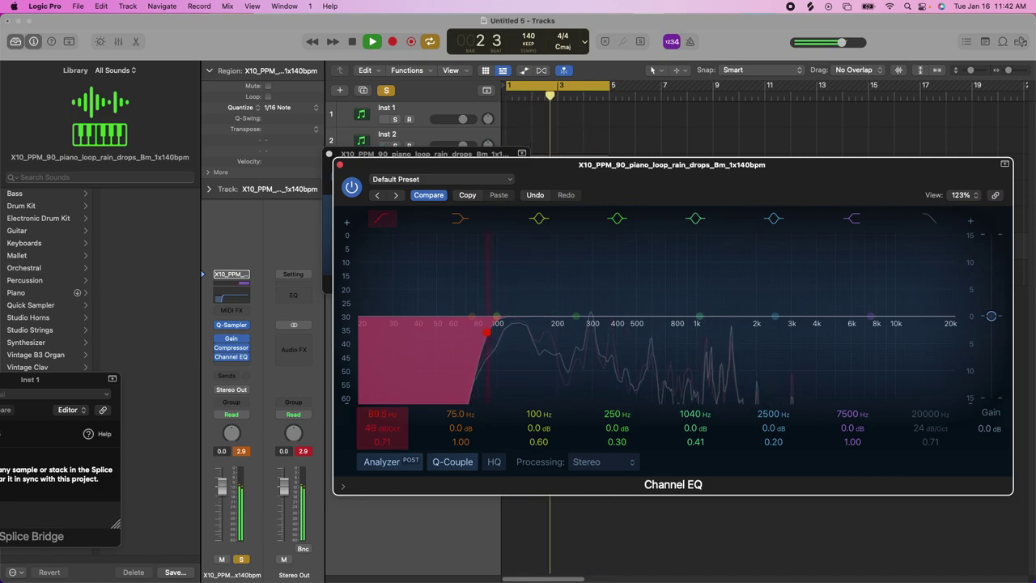
{"action": "left_click_drag", "start_coordinate": [382, 413], "coordinate": [383, 417]}
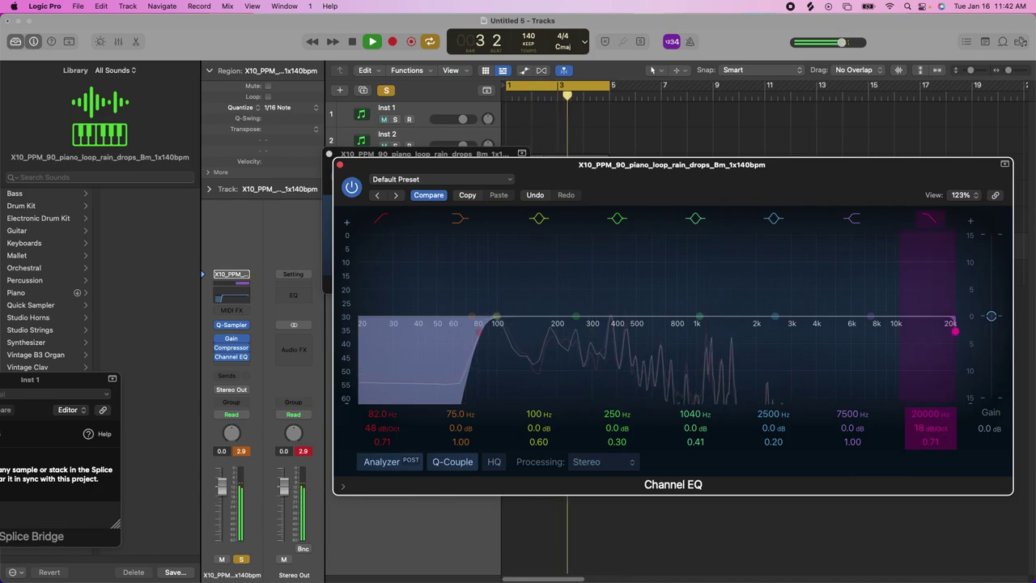
{"action": "left_click_drag", "start_coordinate": [942, 433], "coordinate": [942, 450]}
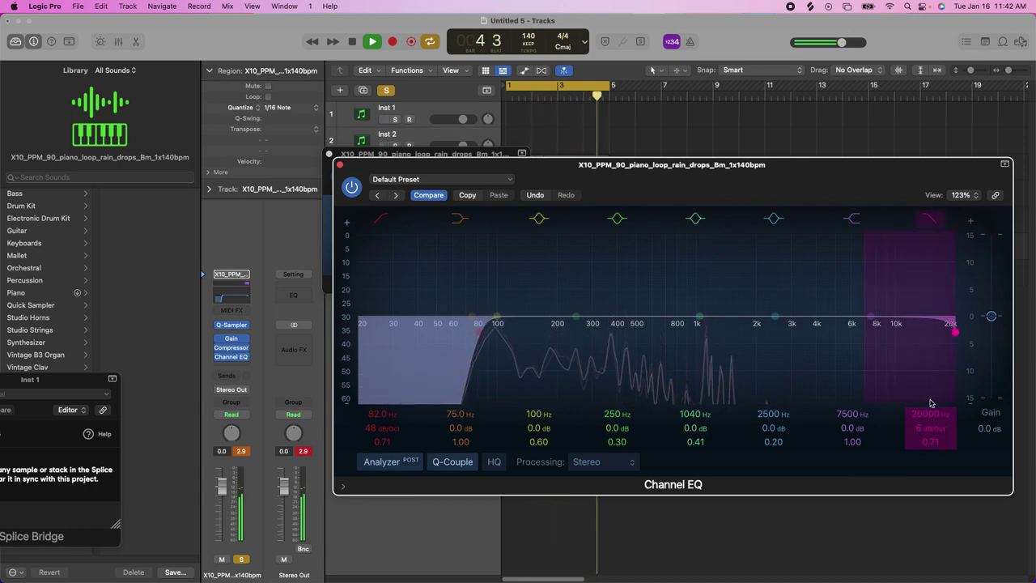
{"action": "mouse_move", "coordinate": [931, 414]}
{"action": "left_mouse_down"}
{"action": "mouse_move", "coordinate": [931, 453]}
{"action": "mouse_move", "coordinate": [931, 423]}
{"action": "left_mouse_up"}
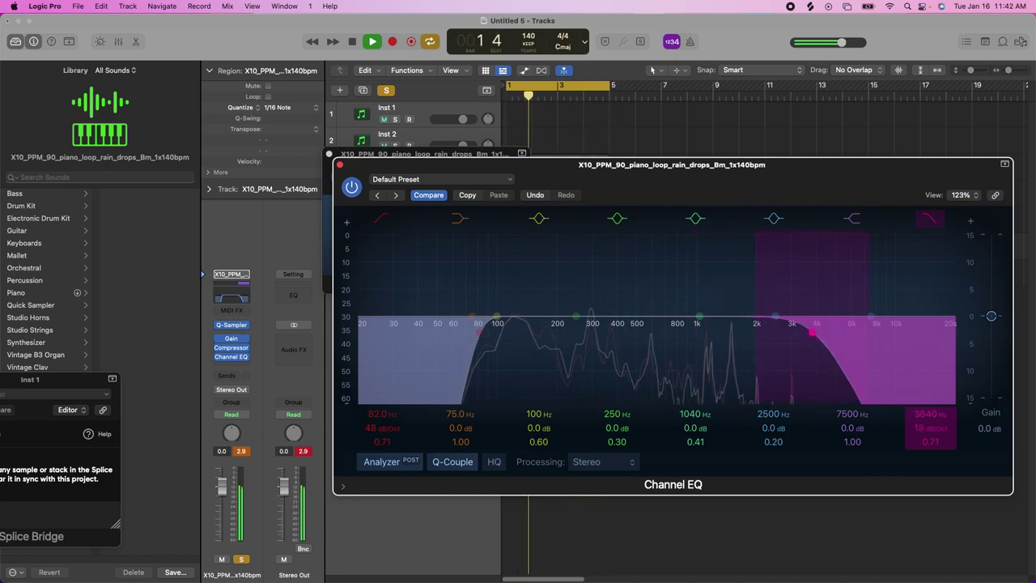
{"action": "left_click_drag", "start_coordinate": [931, 423], "coordinate": [931, 421]}
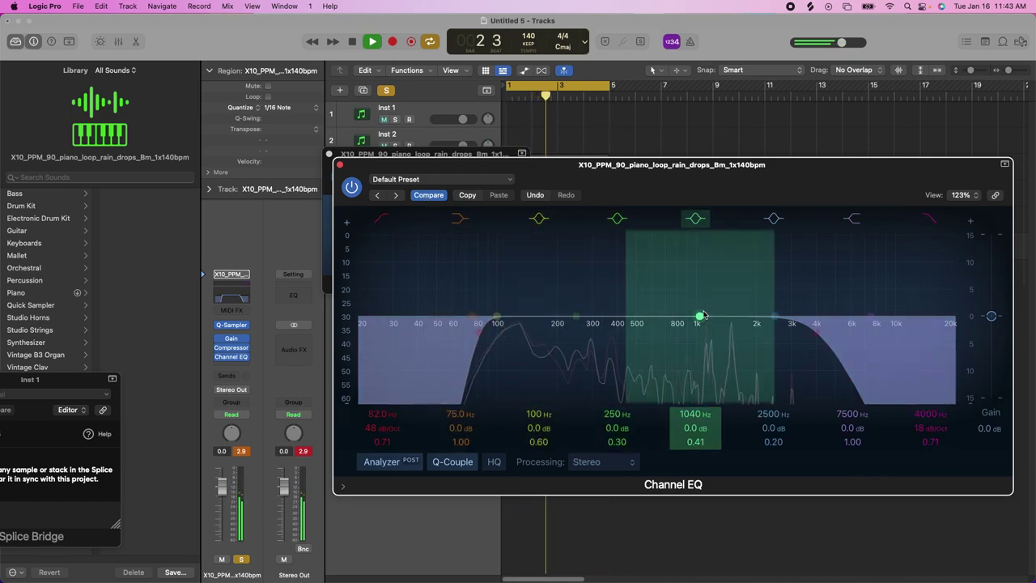
Step: Turn the 1040 Hz band into a narrow boost at 1100 Hz with +14.1 dB gain and a Q of 4.30
{"action": "left_click_drag", "start_coordinate": [700, 310], "coordinate": [705, 280]}
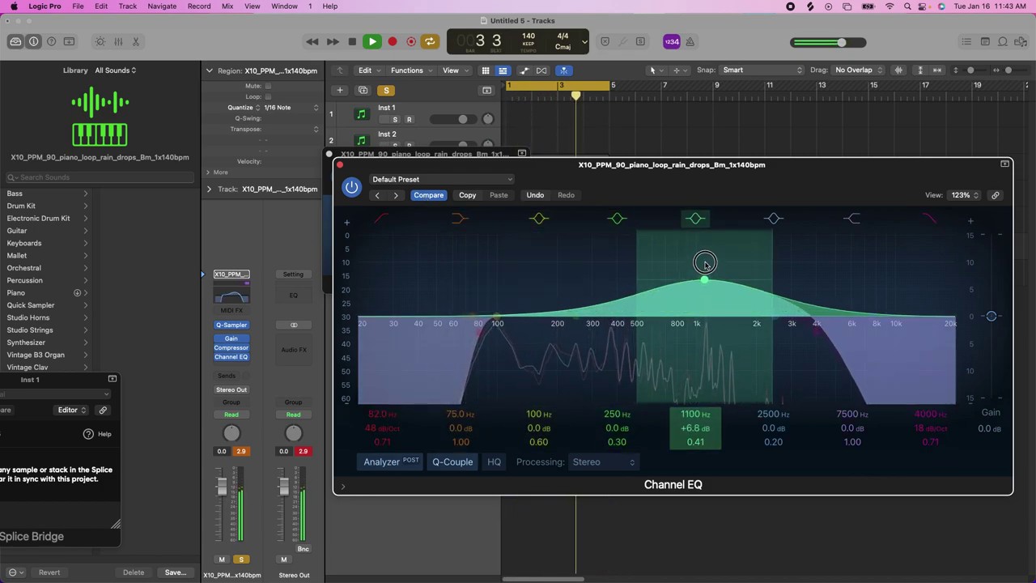
{"action": "left_click_drag", "start_coordinate": [701, 453], "coordinate": [699, 449]}
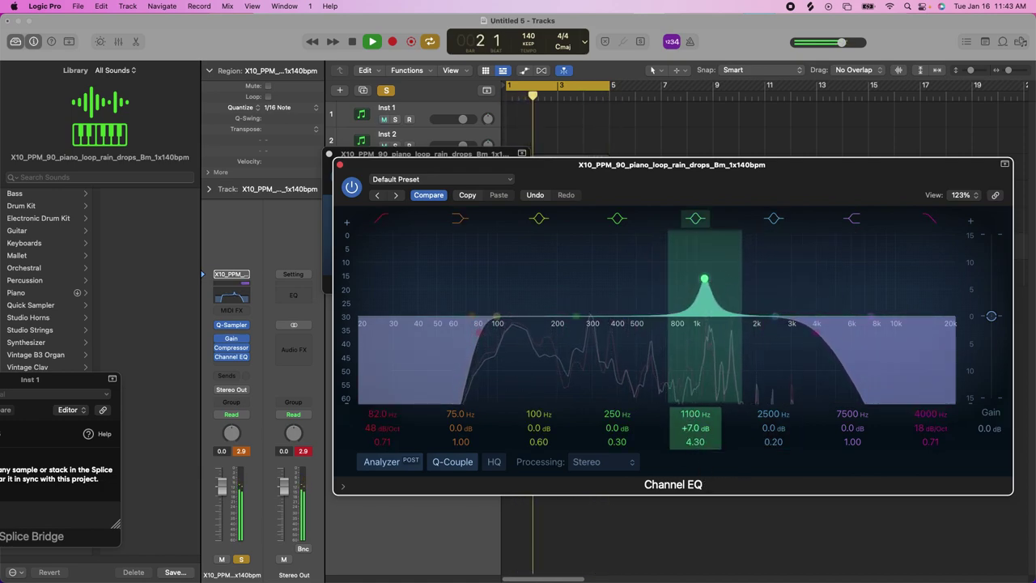
{"action": "left_click_drag", "start_coordinate": [704, 280], "coordinate": [705, 240]}
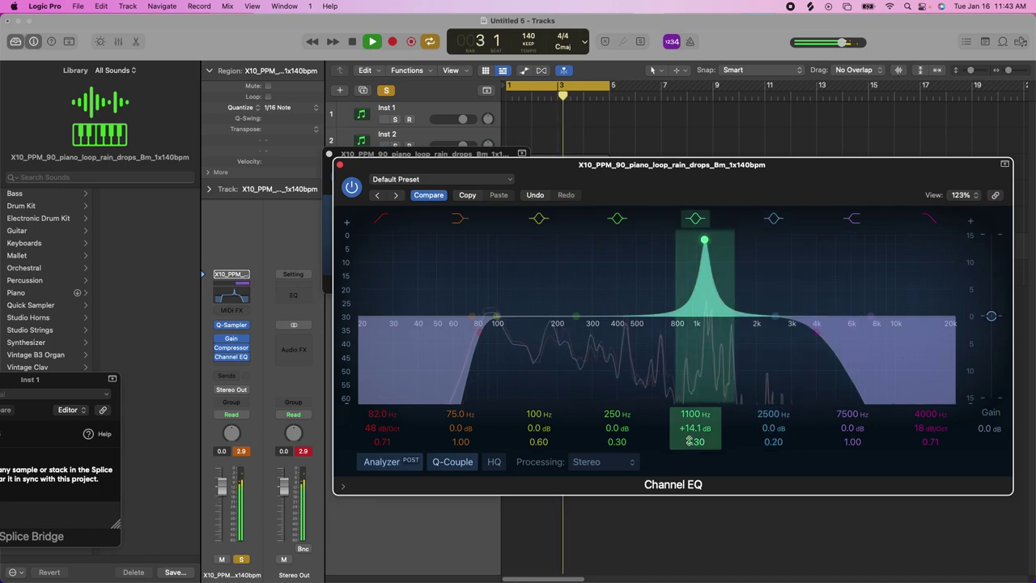
Step: Sweep the narrow boost across the piano's spectrum, settle it at 464 Hz and set its gain to -3.0 dB
{"action": "left_click_drag", "start_coordinate": [691, 413], "coordinate": [690, 450]}
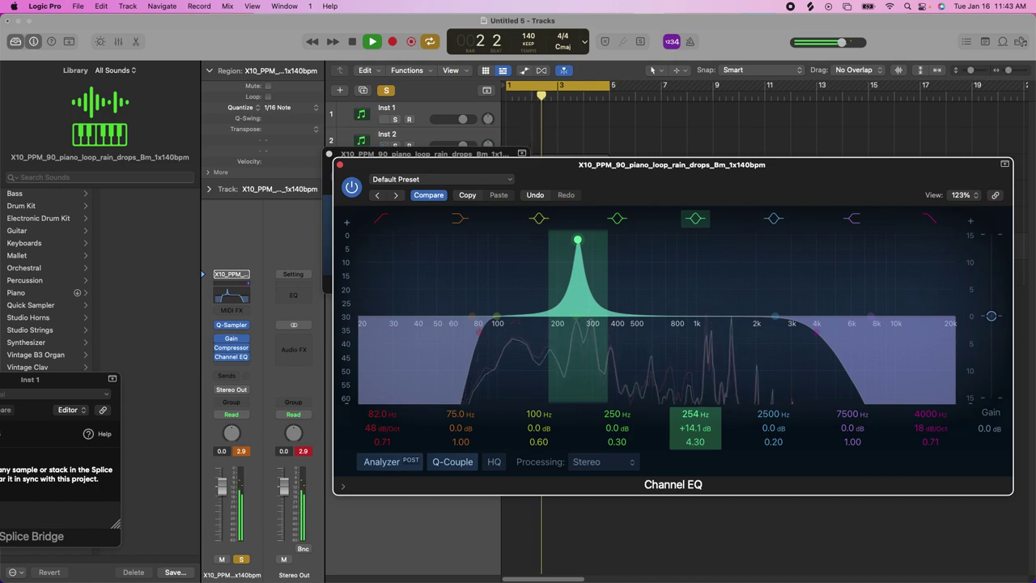
{"action": "left_click_drag", "start_coordinate": [588, 240], "coordinate": [629, 240]}
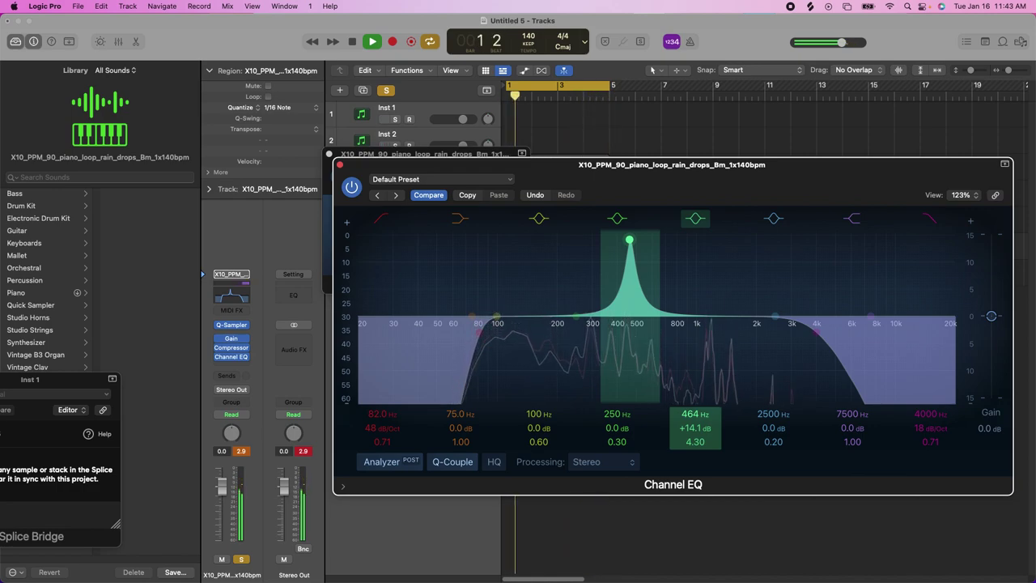
{"action": "left_click_drag", "start_coordinate": [695, 427], "coordinate": [697, 434]}
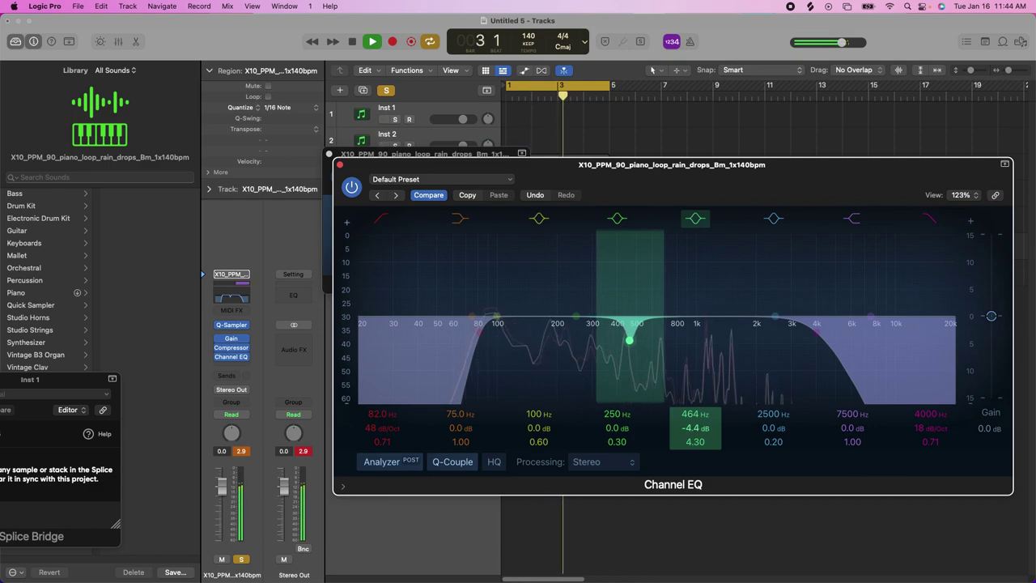
{"action": "left_click_drag", "start_coordinate": [697, 428], "coordinate": [697, 427]}
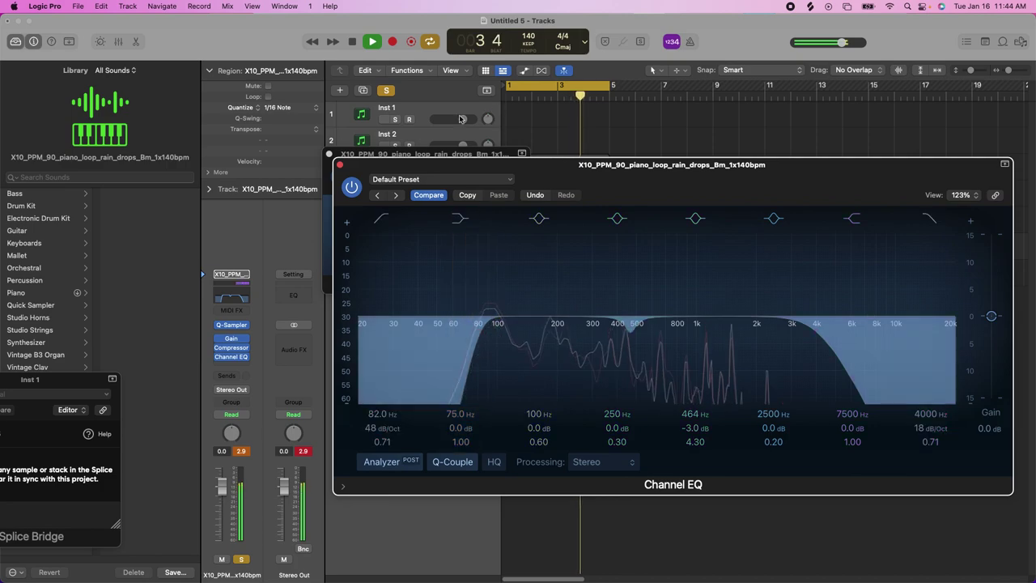
Step: Compare the piano with and without the Channel EQ changes during playback, and close the EQ window with the changes active
{"action": "left_click", "coordinate": [428, 195]}
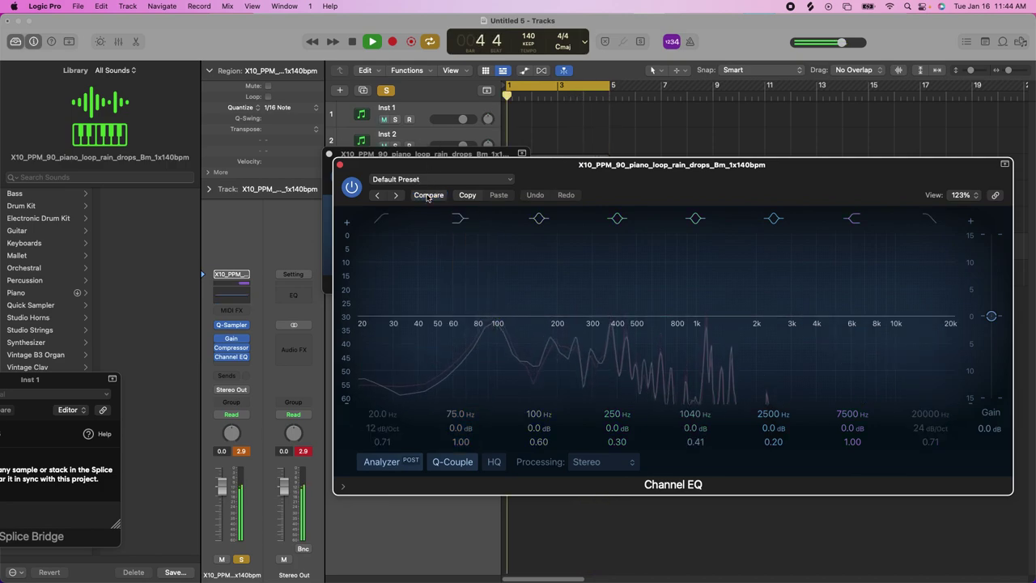
{"action": "left_click", "coordinate": [428, 195]}
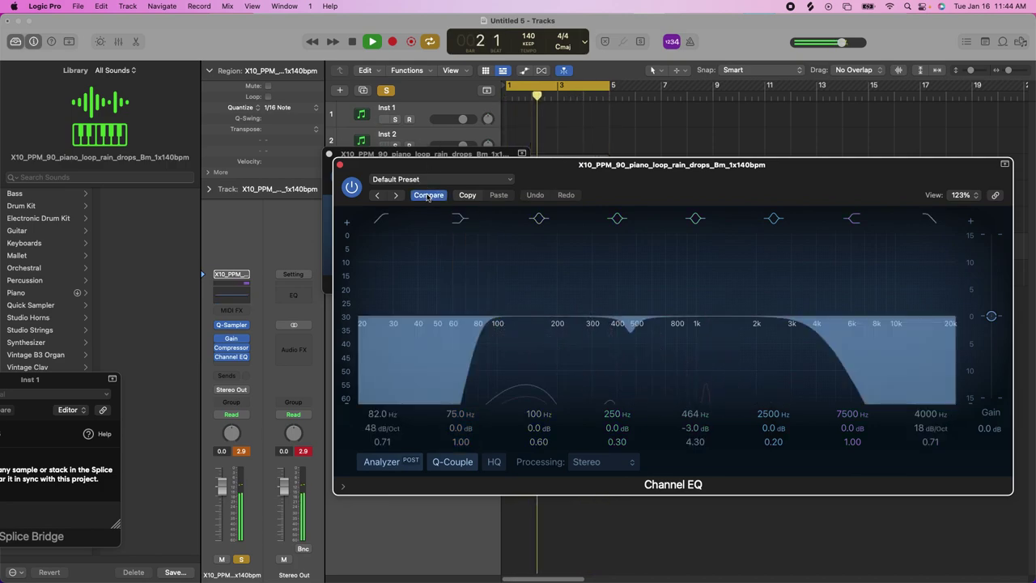
{"action": "left_click", "coordinate": [428, 196]}
{"action": "left_click", "coordinate": [428, 195]}
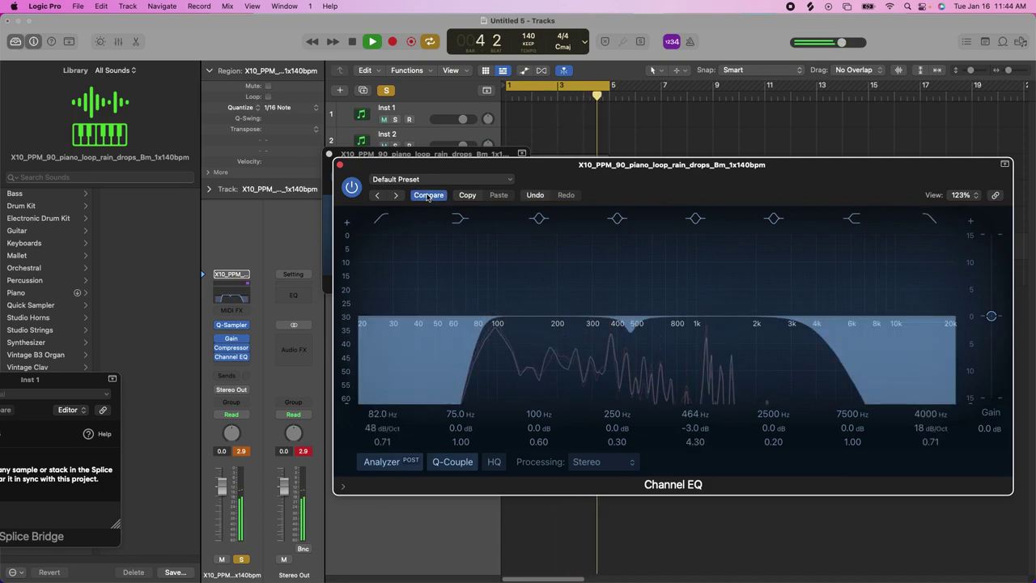
{"action": "left_click", "coordinate": [339, 164]}
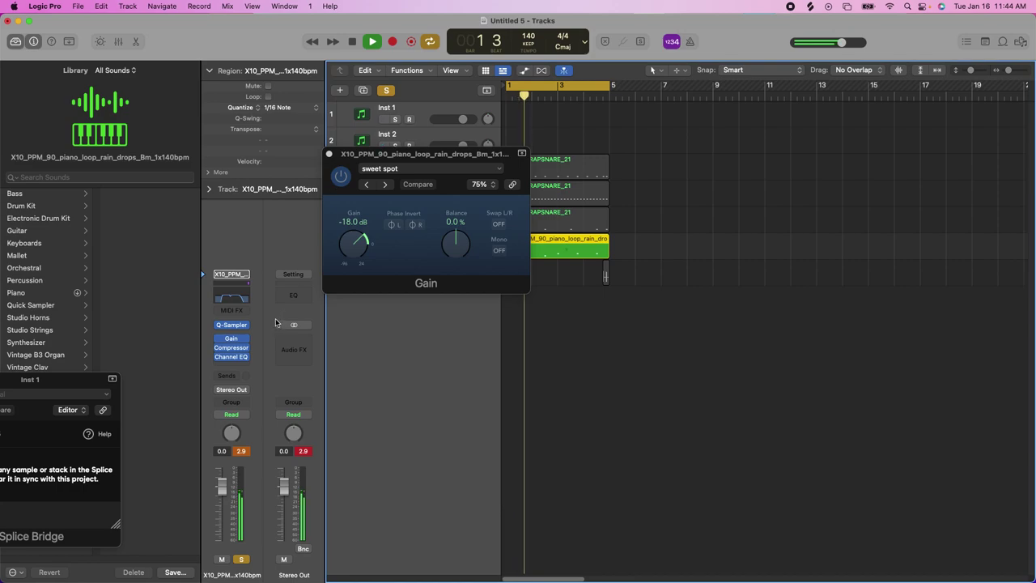
Step: Insert Stereo Spread after the Channel EQ on the piano loop track and close the open plug-in windows
{"action": "left_click", "coordinate": [239, 365]}
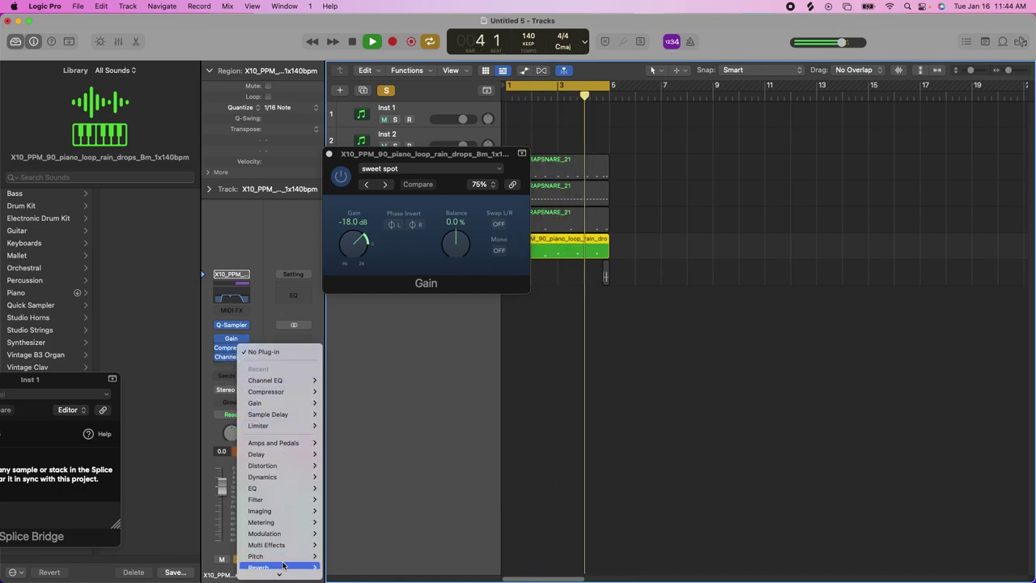
{"action": "mouse_move", "coordinate": [284, 512]}
{"action": "left_click", "coordinate": [419, 533]}
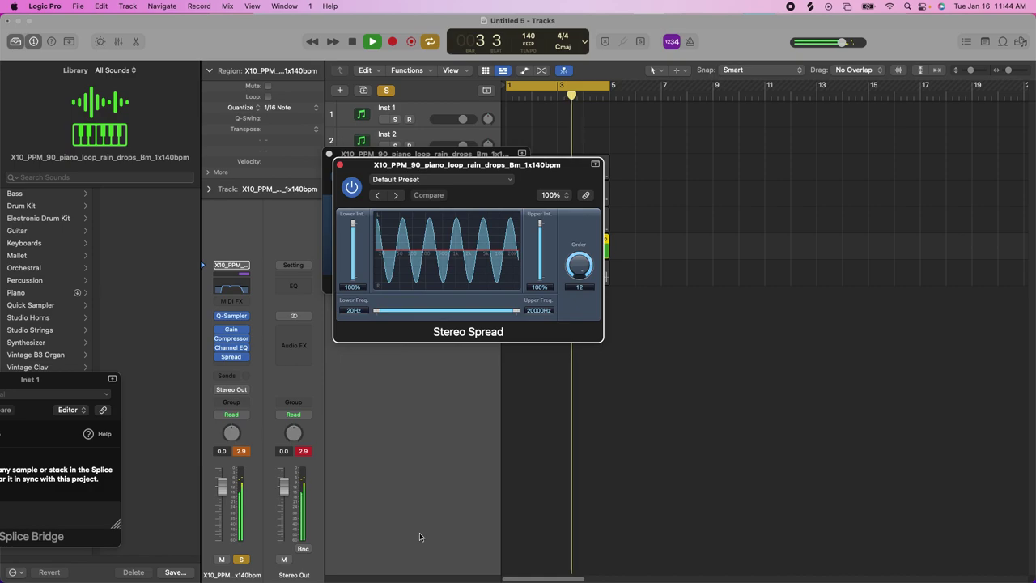
{"action": "left_click", "coordinate": [340, 164]}
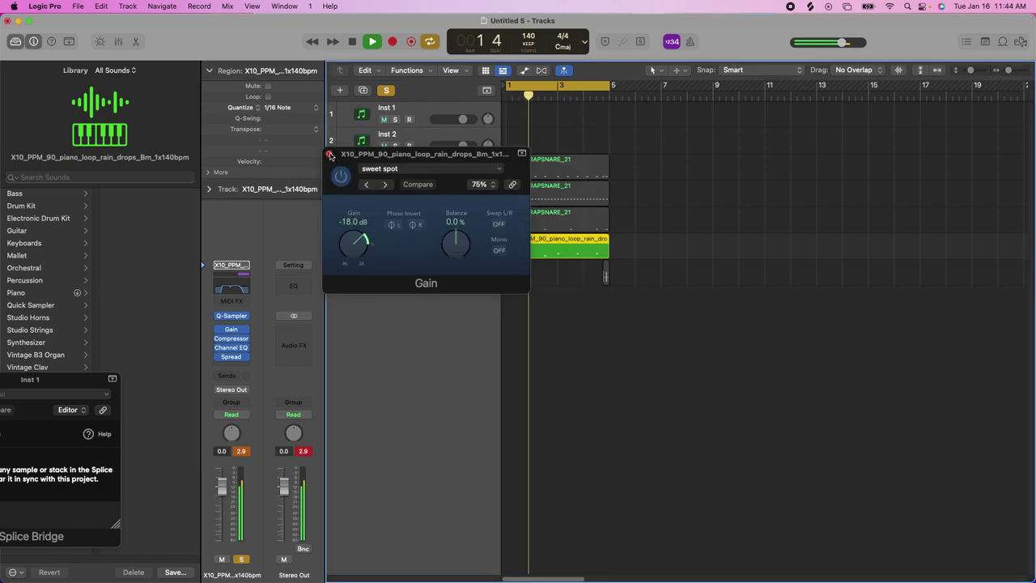
{"action": "left_click", "coordinate": [330, 153]}
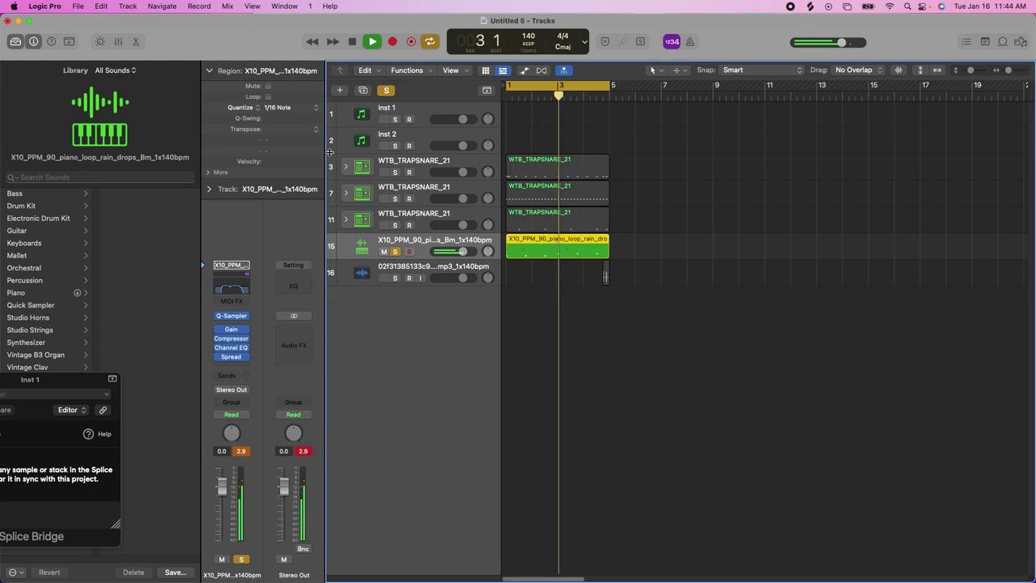
Step: Solo the first WTB_TRAPSNARE_21 track alongside the piano and add a stereo Gain plug-in with the "sweet spot" preset
{"action": "left_click", "coordinate": [395, 172]}
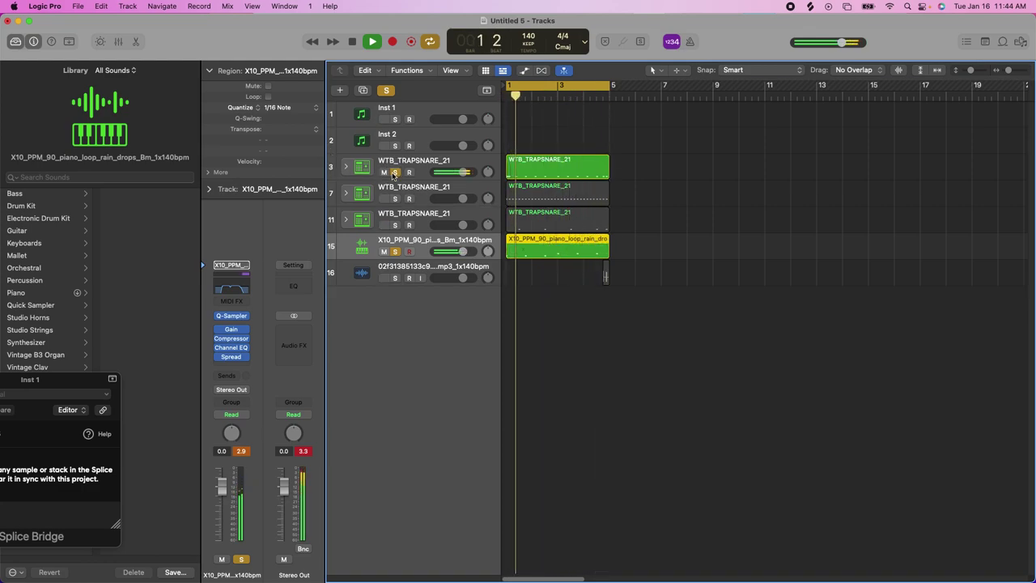
{"action": "left_click", "coordinate": [403, 164]}
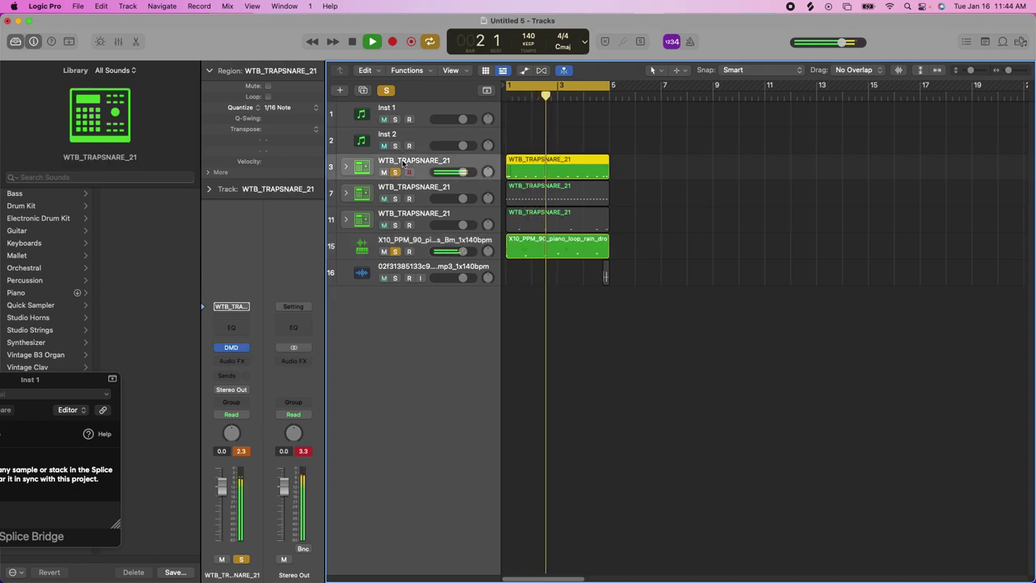
{"action": "left_click", "coordinate": [225, 367]}
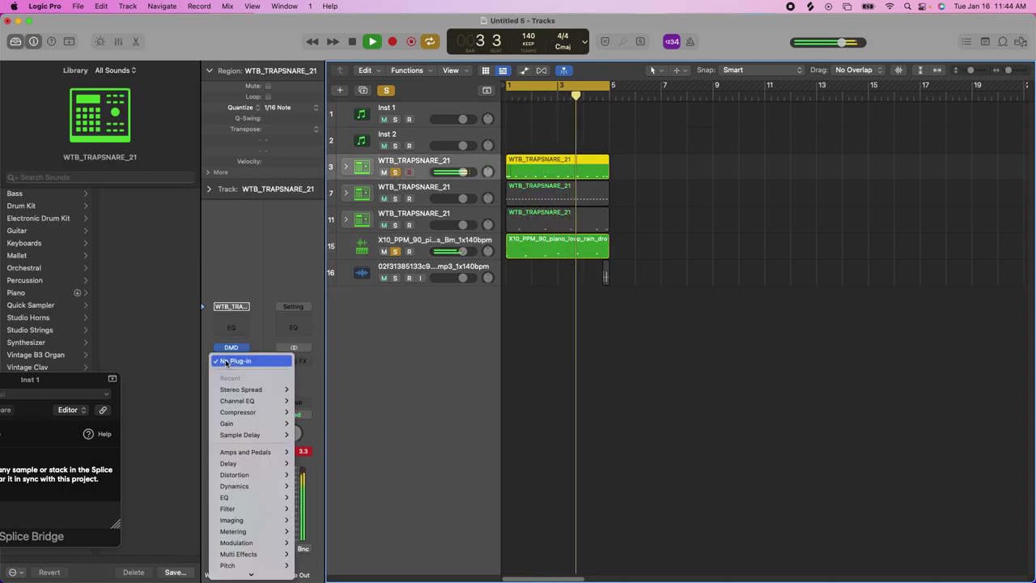
{"action": "mouse_move", "coordinate": [236, 424]}
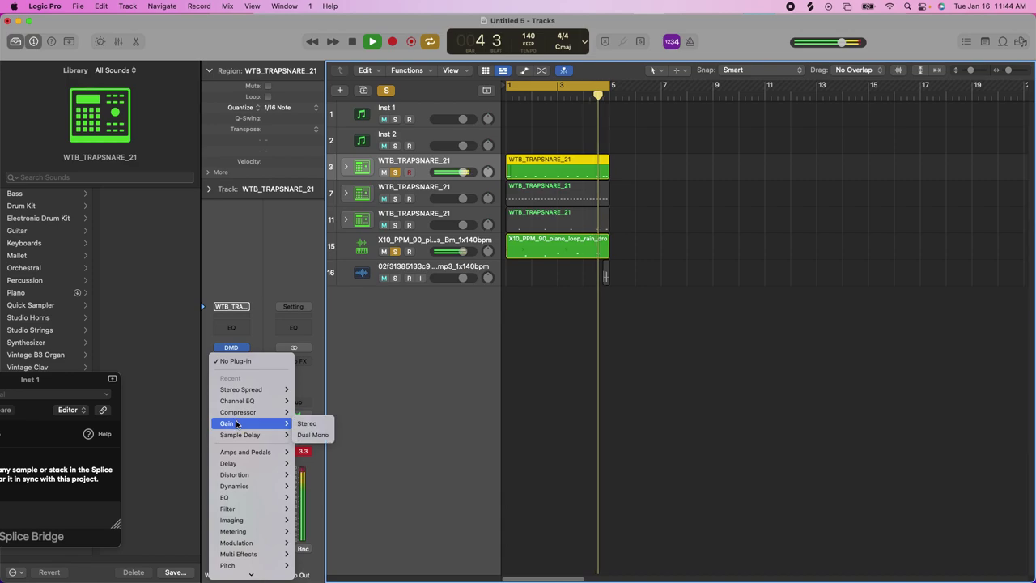
{"action": "left_click", "coordinate": [307, 424]}
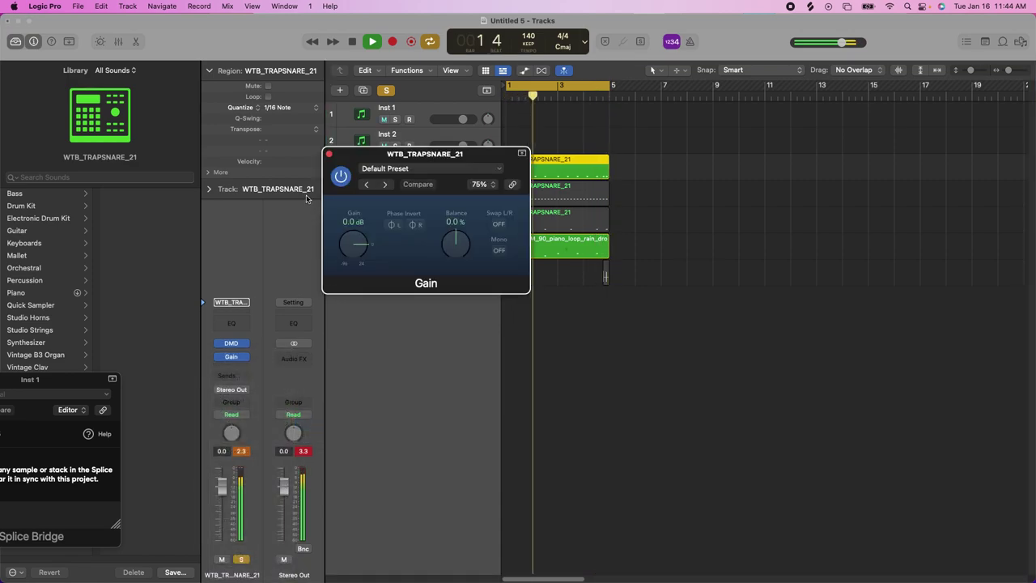
{"action": "left_click", "coordinate": [392, 168]}
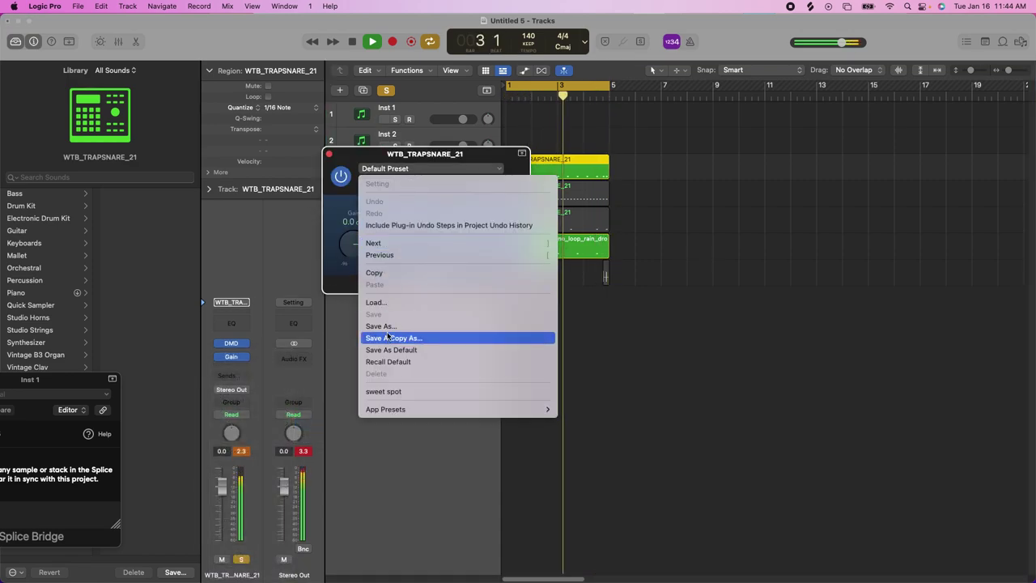
{"action": "left_click", "coordinate": [392, 391]}
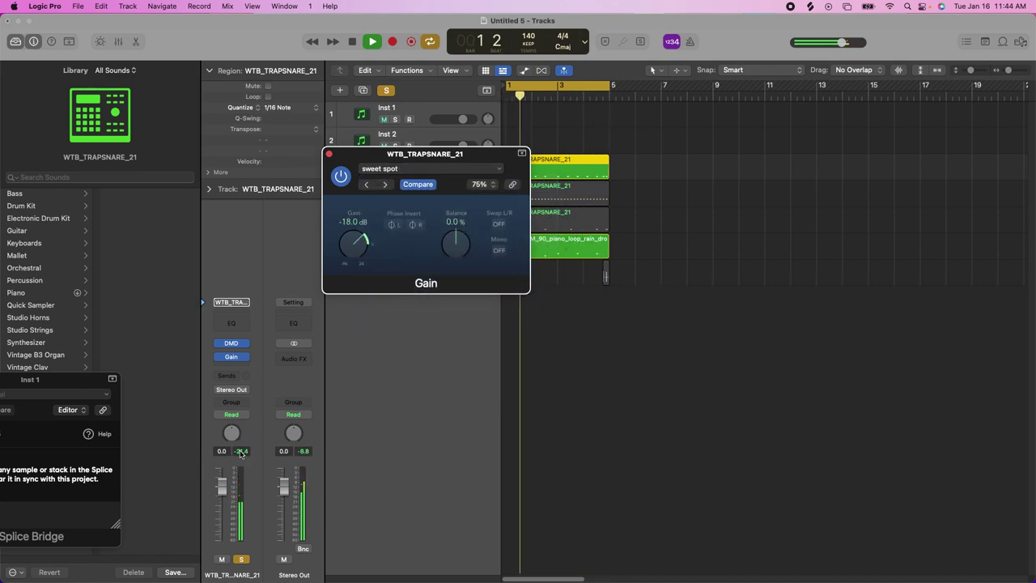
Step: Insert a stereo Compressor after the Gain plug-in on the soloed WTB_TRAPSNARE_21 track
{"action": "left_click", "coordinate": [208, 319]}
{"action": "left_click", "coordinate": [229, 368]}
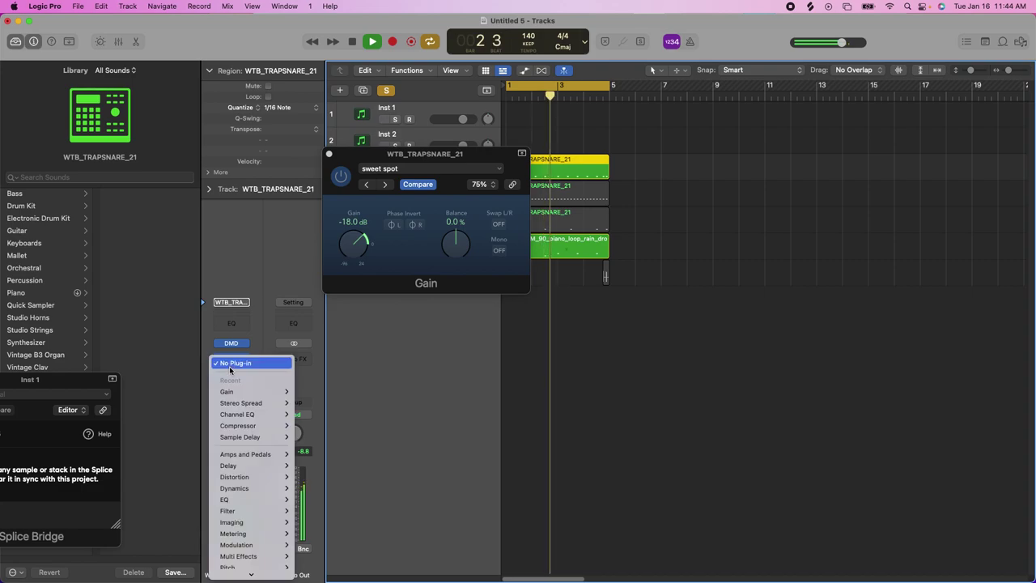
{"action": "left_click", "coordinate": [309, 425]}
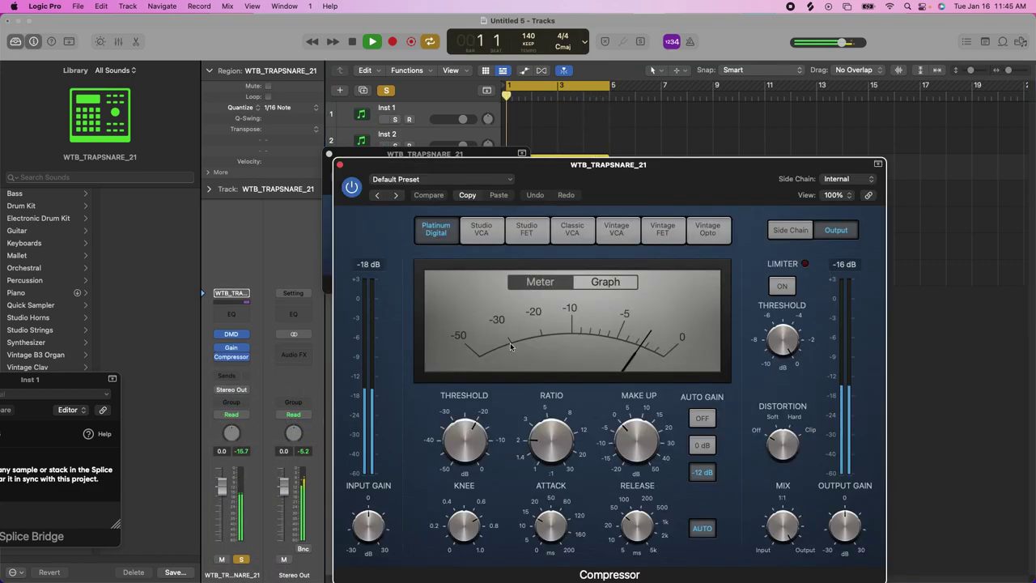
Step: Try a lower threshold with a 4.6:1 ratio, and load the compressor's "Strange Kick" preset
{"action": "left_click_drag", "start_coordinate": [466, 442], "coordinate": [488, 484]}
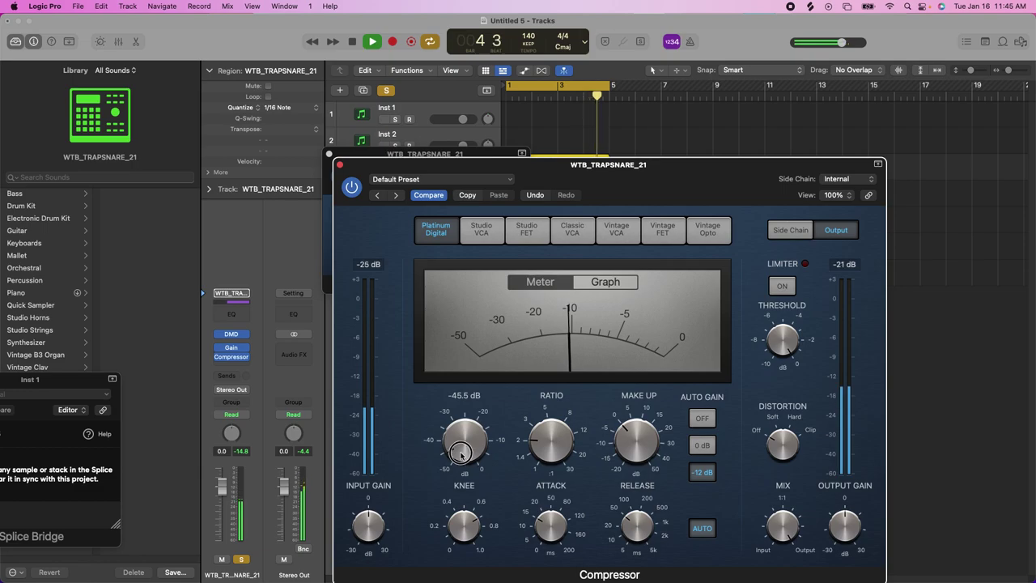
{"action": "left_click_drag", "start_coordinate": [568, 468], "coordinate": [563, 447]}
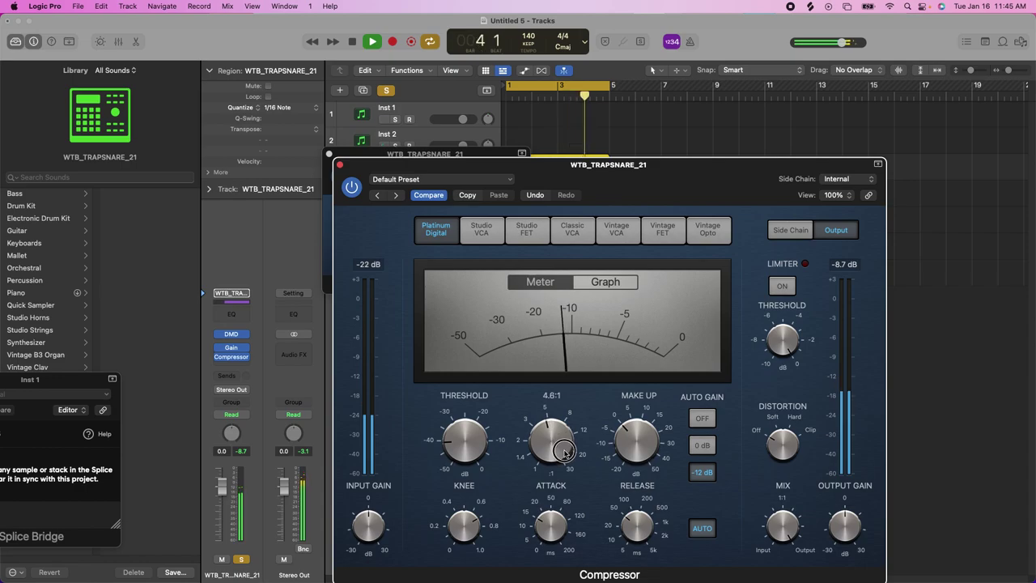
{"action": "left_click", "coordinate": [437, 179]}
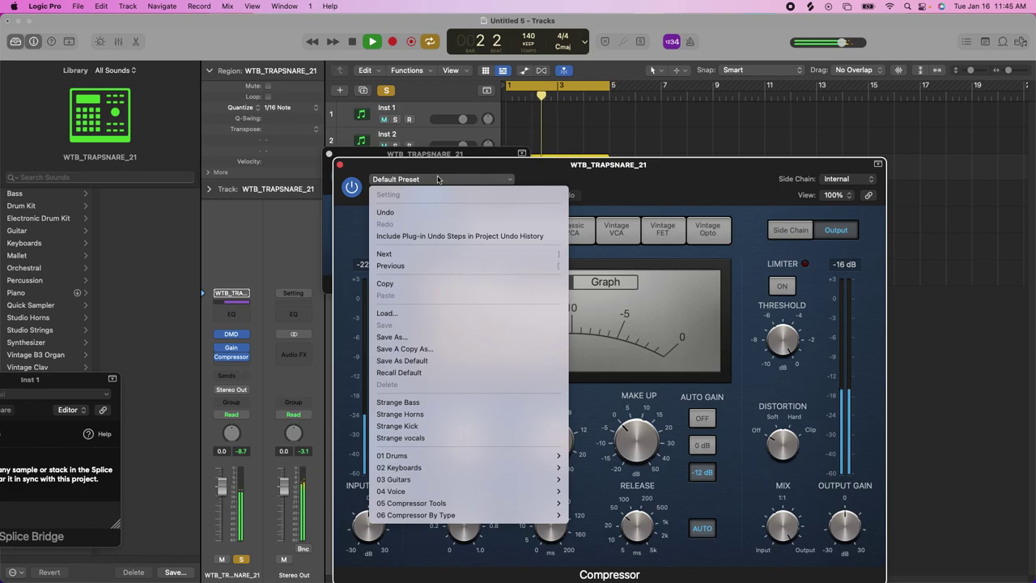
{"action": "left_click", "coordinate": [413, 426]}
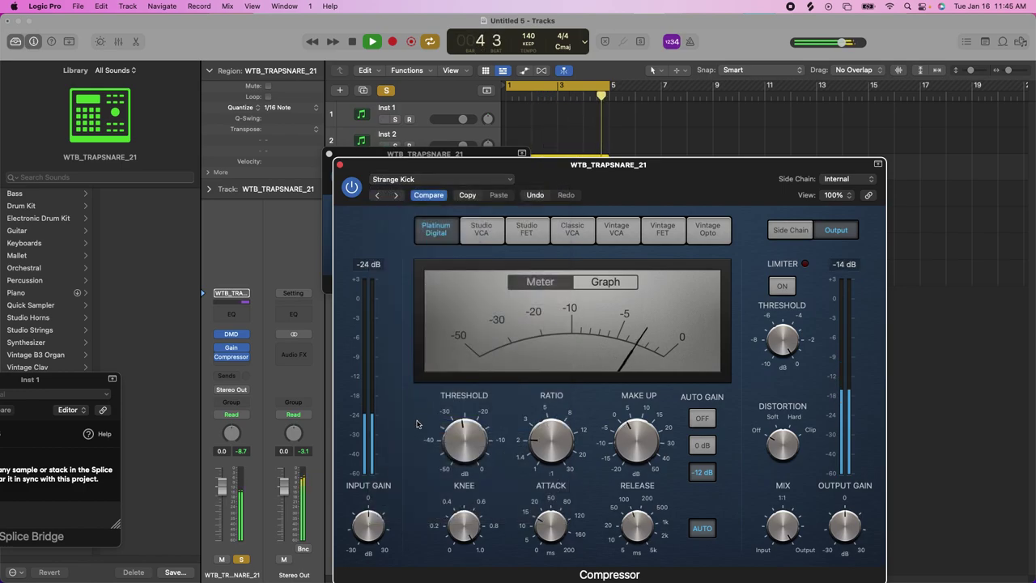
Step: Raise the compressor's make-up gain to 15.5 dB during playback and reset the snare track's peak level
{"action": "mouse_move", "coordinate": [616, 440]}
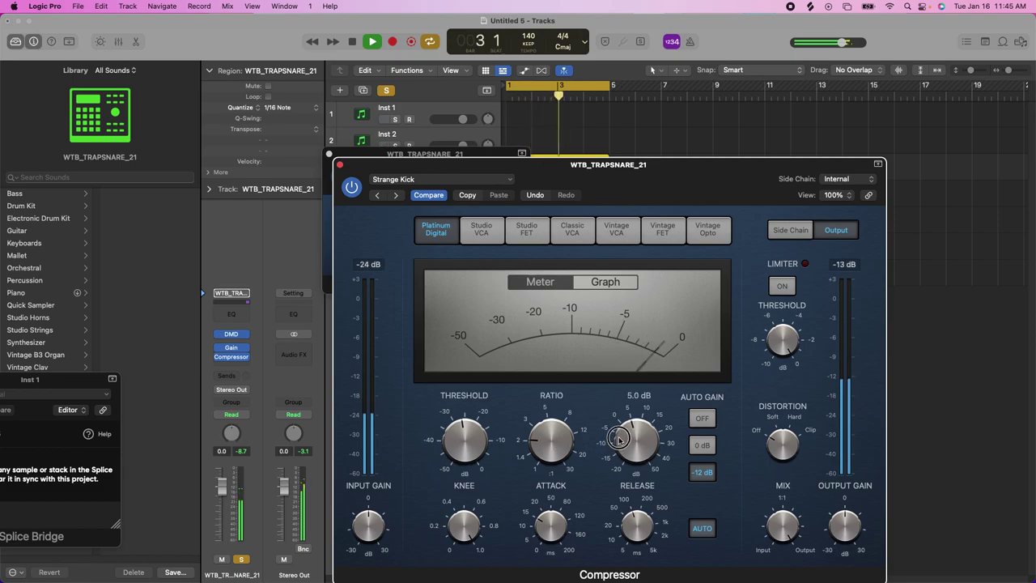
{"action": "scroll", "coordinate": [618, 437], "scroll_direction": "up", "scroll_amount": 1}
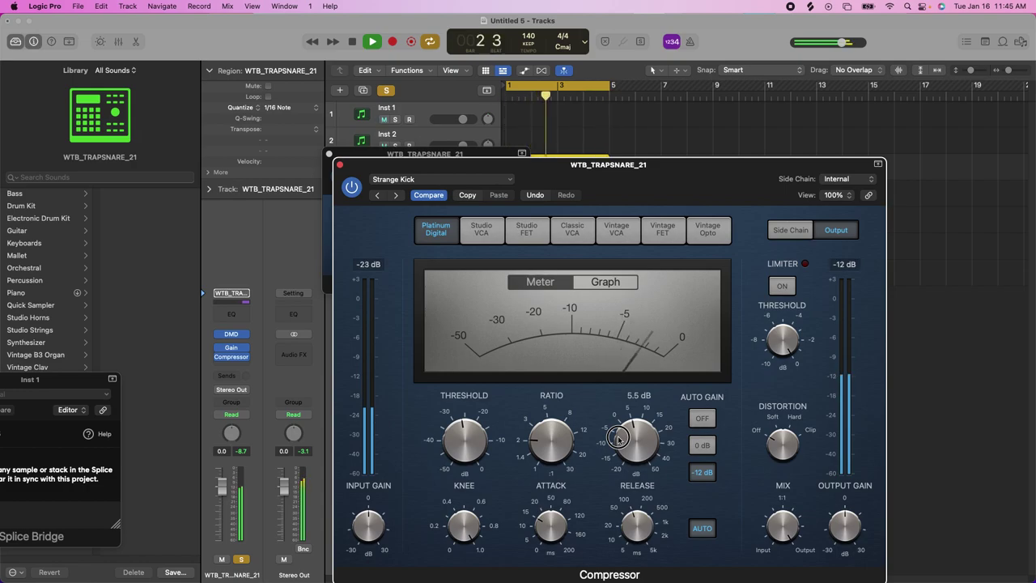
{"action": "scroll", "coordinate": [623, 446], "scroll_direction": "up", "scroll_amount": 6}
{"action": "scroll", "coordinate": [624, 445], "scroll_direction": "up", "scroll_amount": 3}
{"action": "mouse_move", "coordinate": [624, 442]}
{"action": "left_mouse_down"}
{"action": "mouse_move", "coordinate": [625, 419]}
{"action": "mouse_move", "coordinate": [630, 427]}
{"action": "left_mouse_up"}
{"action": "scroll", "coordinate": [625, 418], "scroll_direction": "up", "scroll_amount": 1}
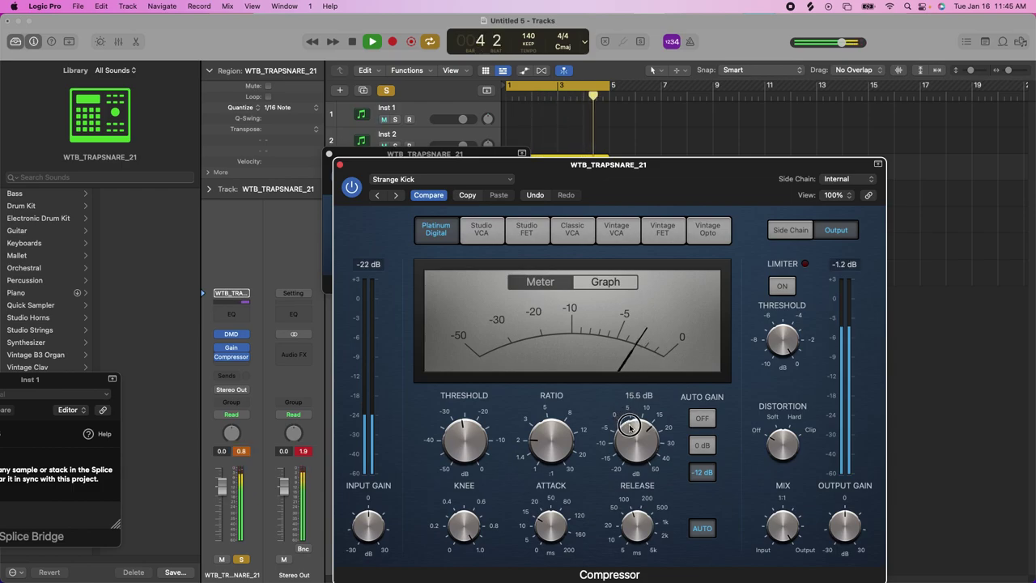
{"action": "left_click", "coordinate": [242, 452]}
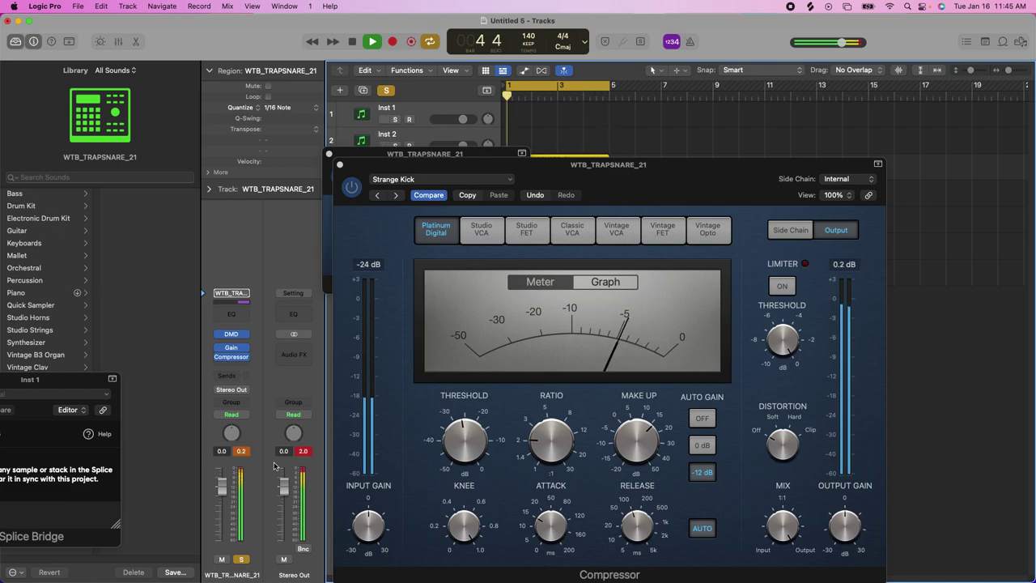
Step: Try compressor thresholds of -24.0 and -23.0 dB, settle at -30.0 dB, and reset the peak levels between changes
{"action": "mouse_move", "coordinate": [489, 455]}
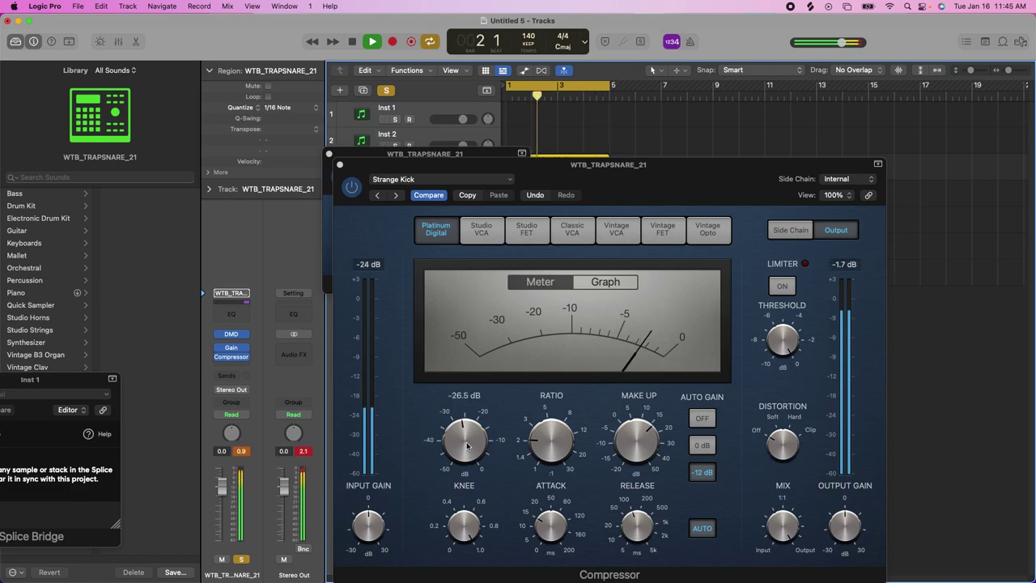
{"action": "left_click_drag", "start_coordinate": [467, 445], "coordinate": [467, 437]}
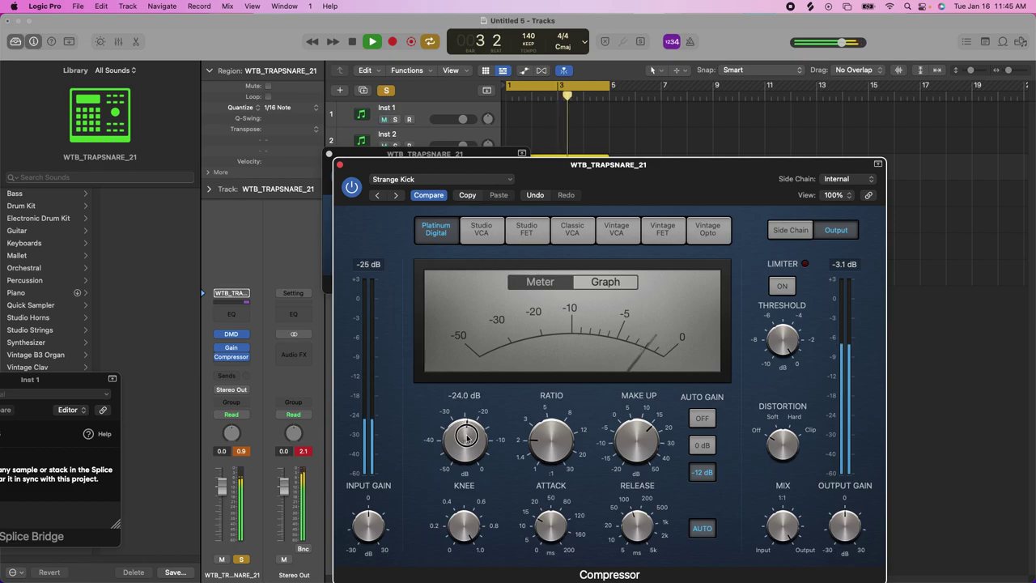
{"action": "left_click", "coordinate": [317, 462]}
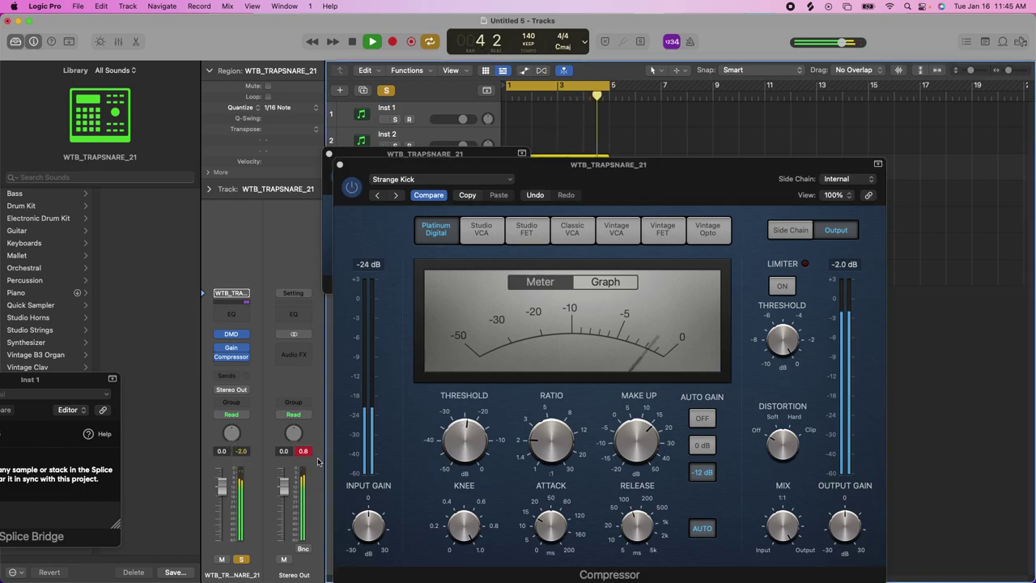
{"action": "left_click", "coordinate": [452, 446]}
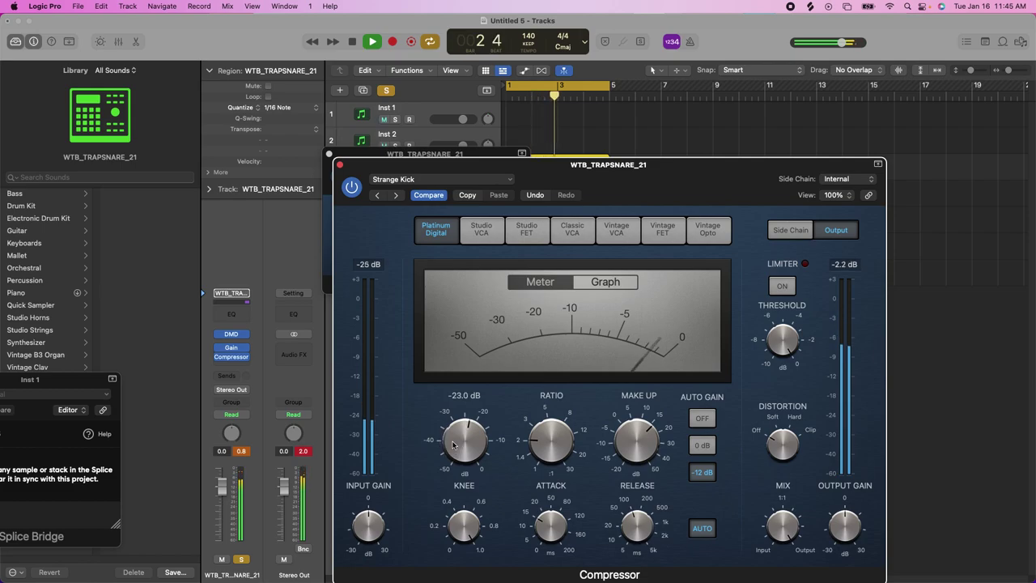
{"action": "left_click", "coordinate": [244, 450]}
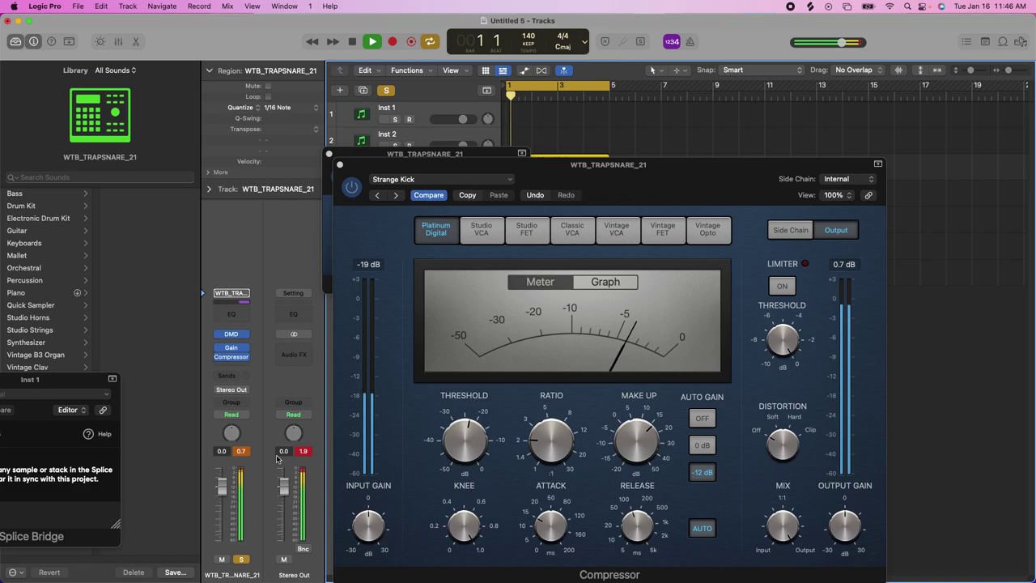
{"action": "left_click", "coordinate": [441, 457]}
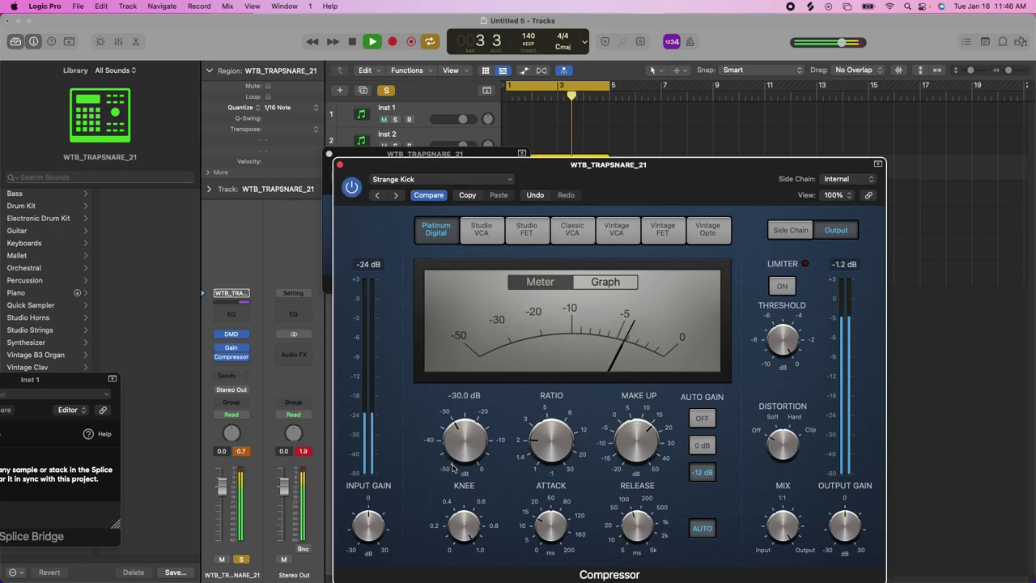
{"action": "left_click", "coordinate": [280, 468]}
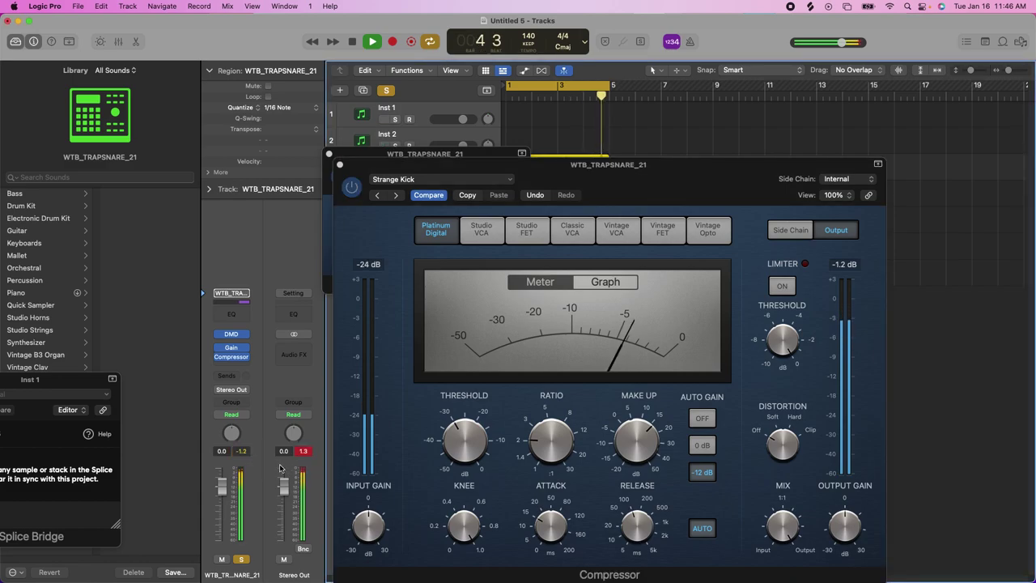
Step: Lower the compressor's make-up gain to 10.0 dB and reset the snare track's peak level
{"action": "mouse_move", "coordinate": [456, 453]}
{"action": "left_click", "coordinate": [620, 441]}
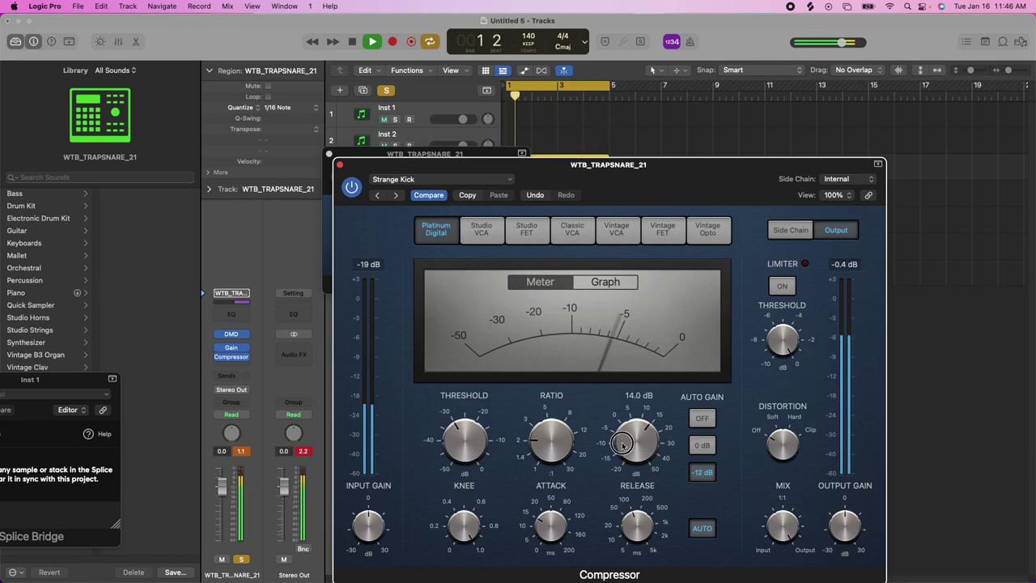
{"action": "left_click_drag", "start_coordinate": [621, 443], "coordinate": [628, 460]}
{"action": "left_click", "coordinate": [240, 452]}
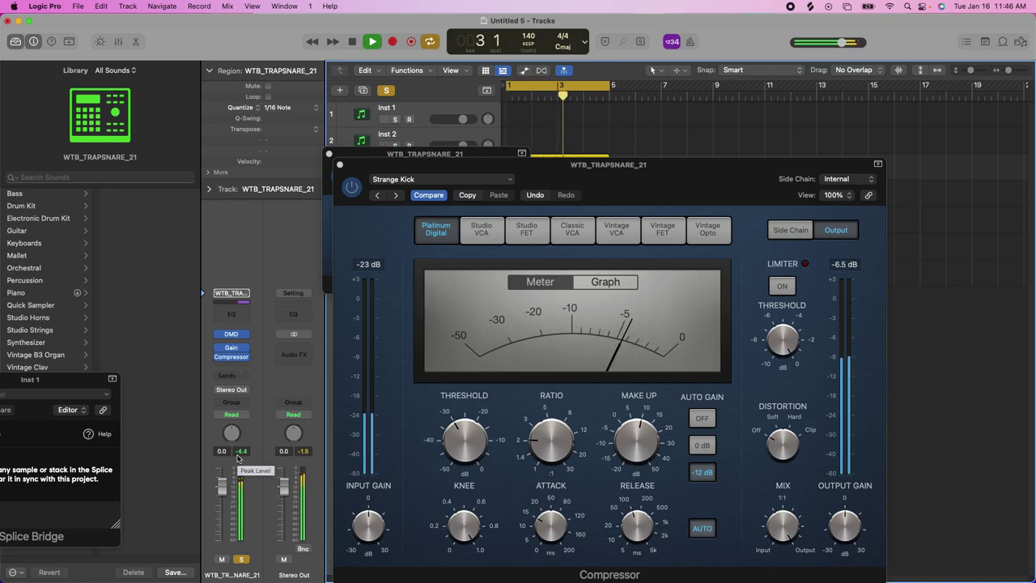
Step: Lower the compressor's threshold to -50.0 dB, raise its ratio to just under 5:1 and reset the peak levels
{"action": "left_click", "coordinate": [464, 479]}
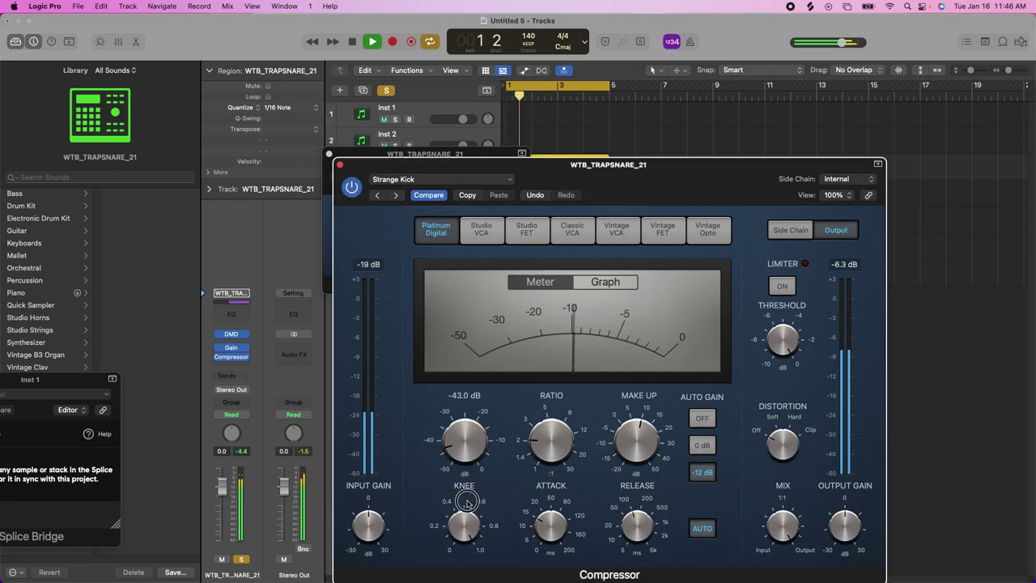
{"action": "mouse_move", "coordinate": [466, 467]}
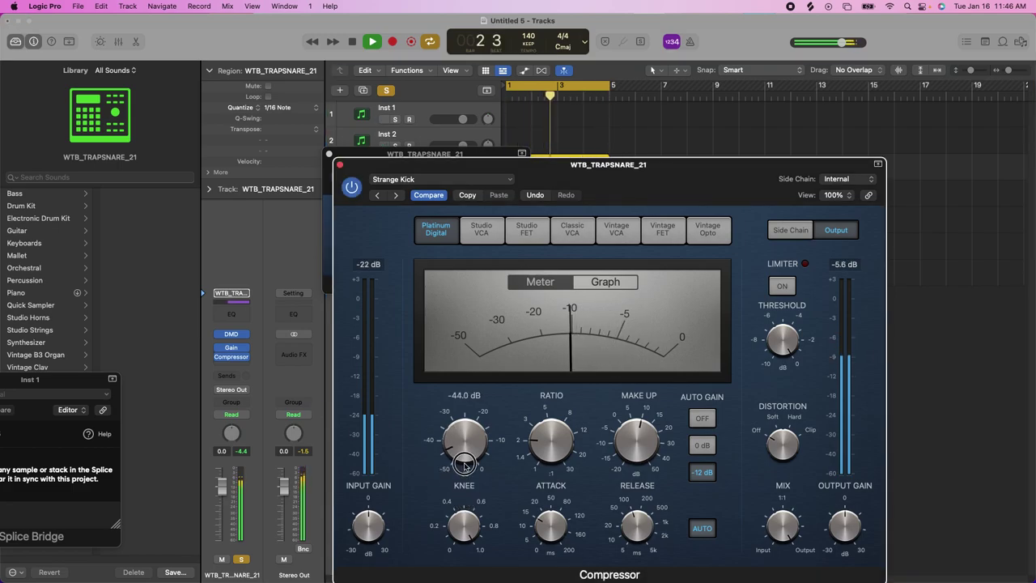
{"action": "left_click_drag", "start_coordinate": [465, 467], "coordinate": [468, 484]}
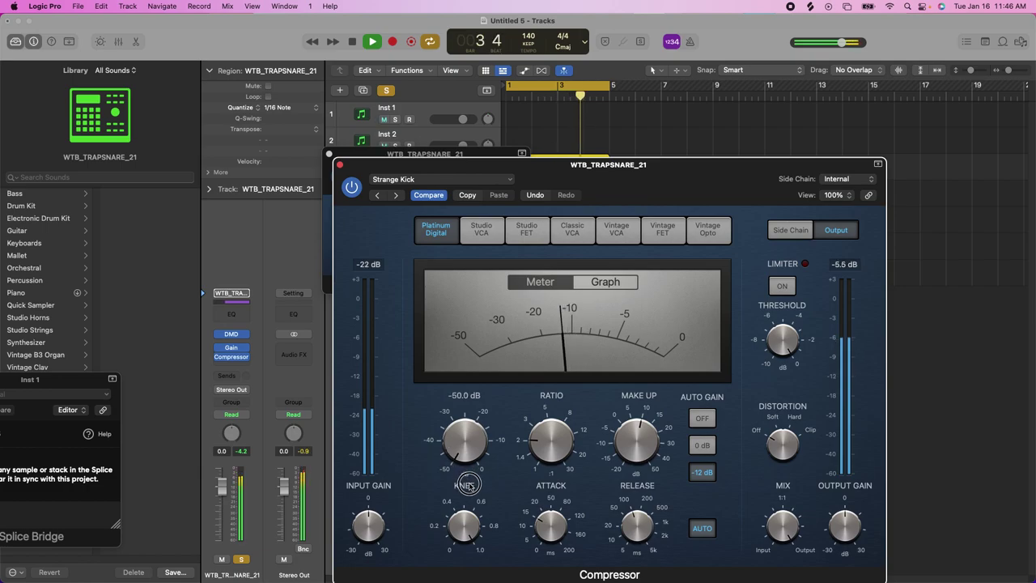
{"action": "left_click_drag", "start_coordinate": [572, 446], "coordinate": [545, 452]}
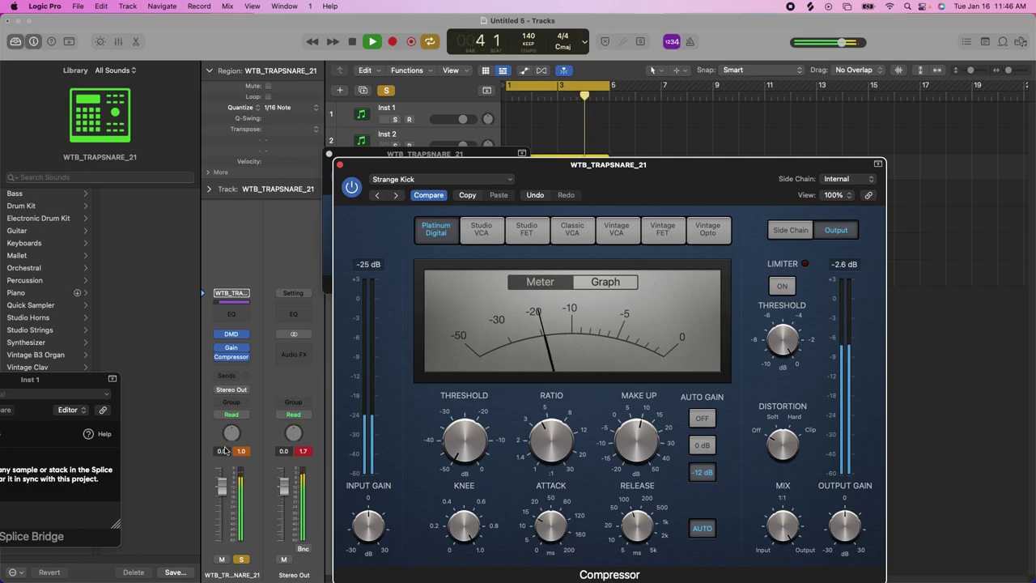
{"action": "left_click", "coordinate": [303, 449]}
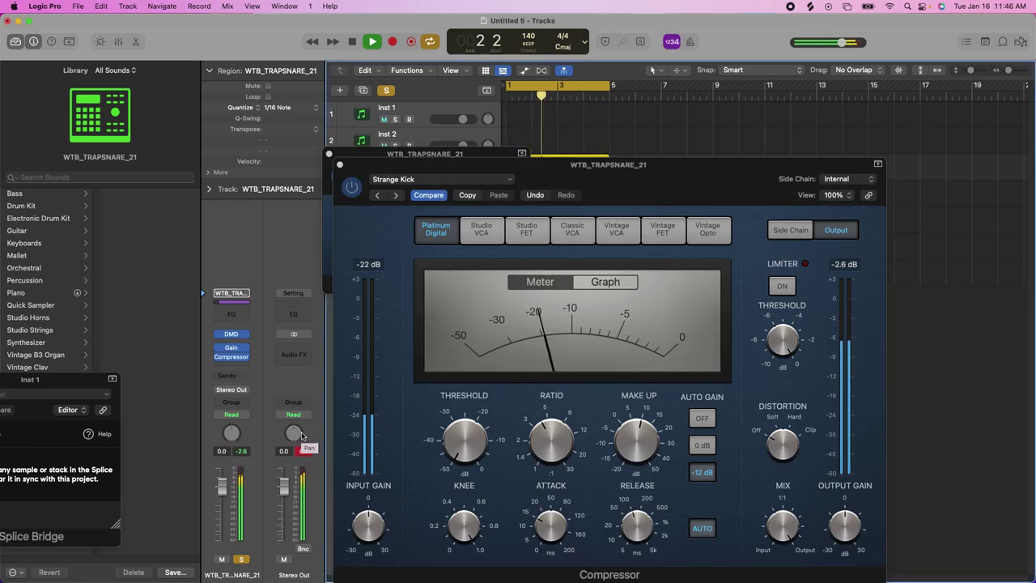
Step: Raise the compressor's threshold to -39.5 dB and reset the peak levels
{"action": "mouse_move", "coordinate": [456, 458]}
{"action": "left_click_drag", "start_coordinate": [456, 458], "coordinate": [451, 425]}
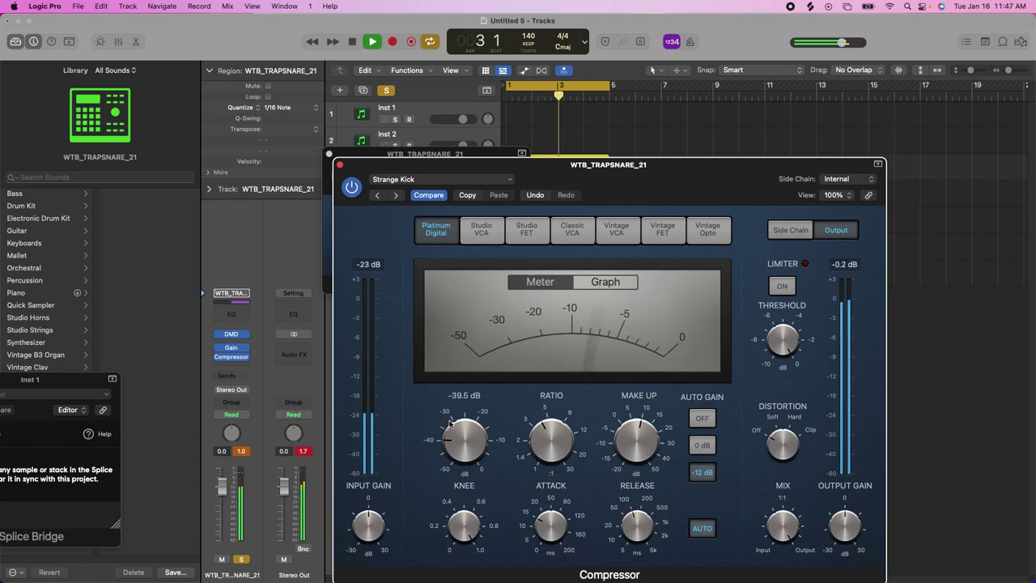
{"action": "left_click", "coordinate": [279, 454]}
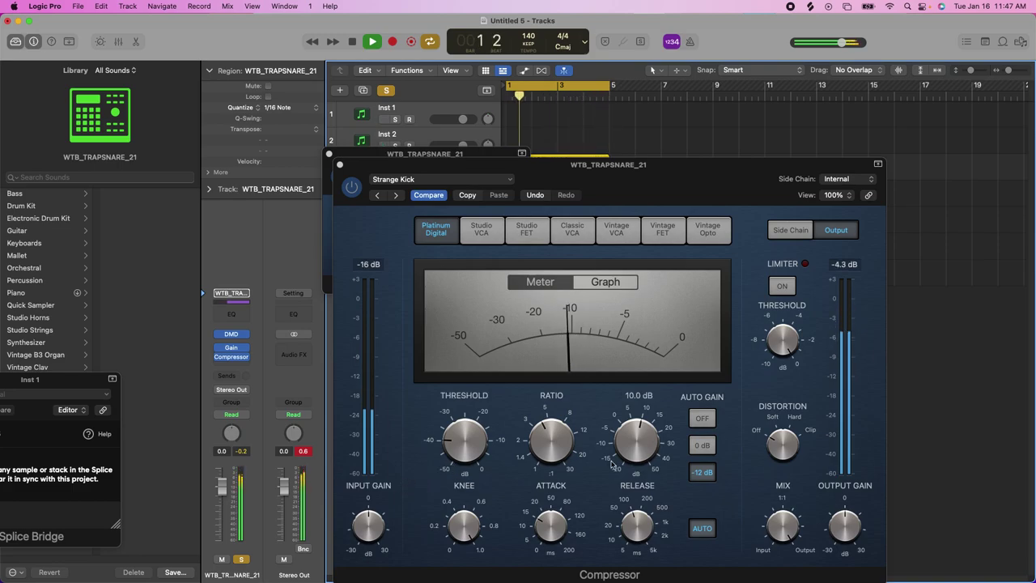
Step: Try different compressor attack times, set the attack to 25 ms and reset the peak levels
{"action": "left_click", "coordinate": [552, 526]}
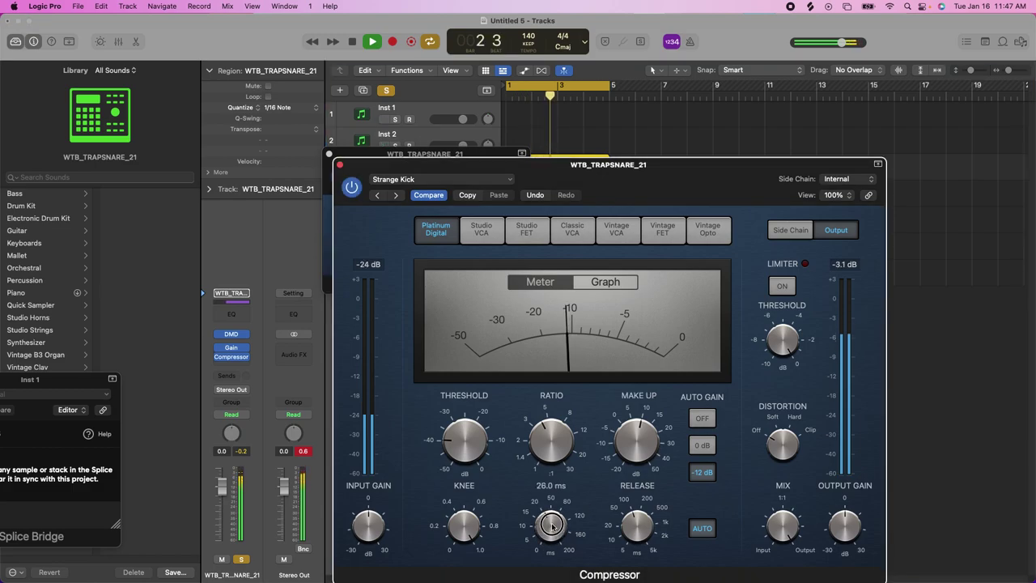
{"action": "left_click_drag", "start_coordinate": [553, 524], "coordinate": [562, 553]}
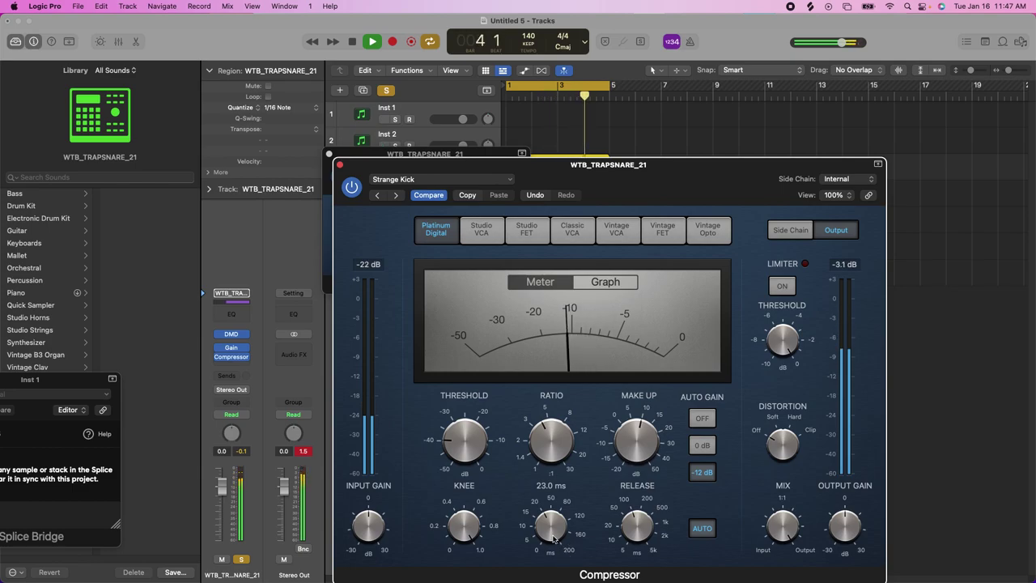
{"action": "double_click", "coordinate": [545, 484]}
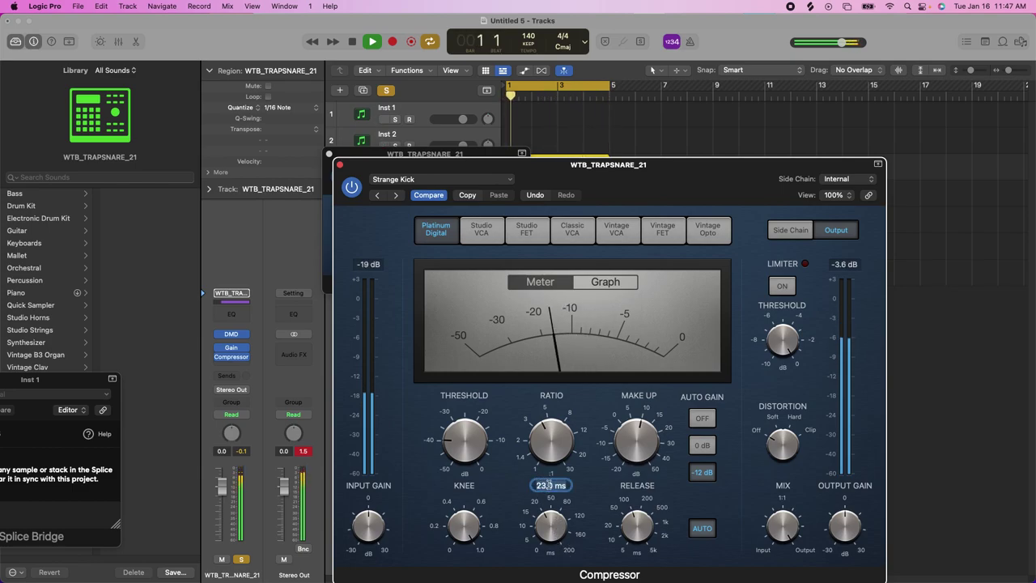
{"action": "type", "text": "25"}
{"action": "key", "text": "Return"}
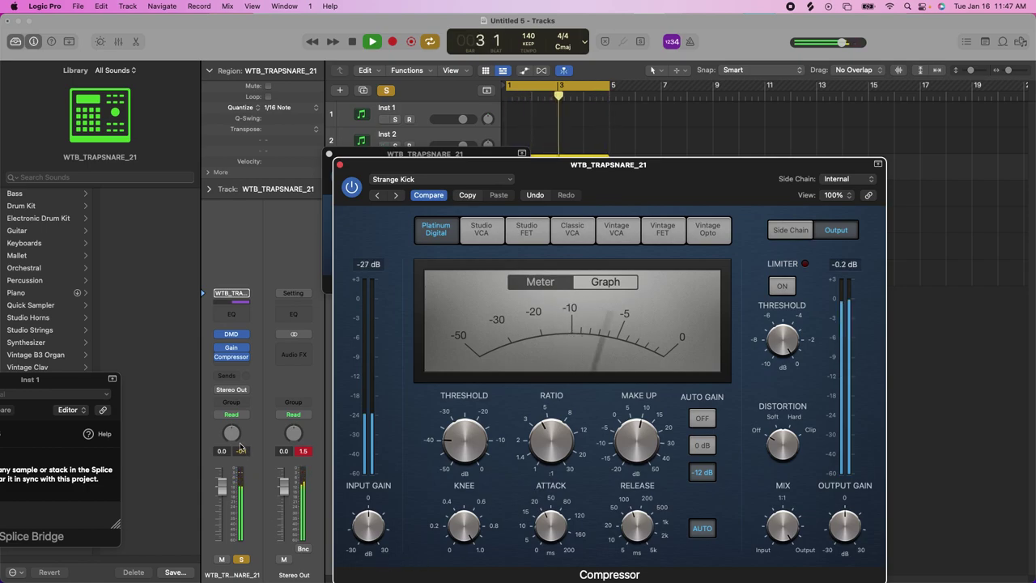
{"action": "left_click", "coordinate": [283, 450]}
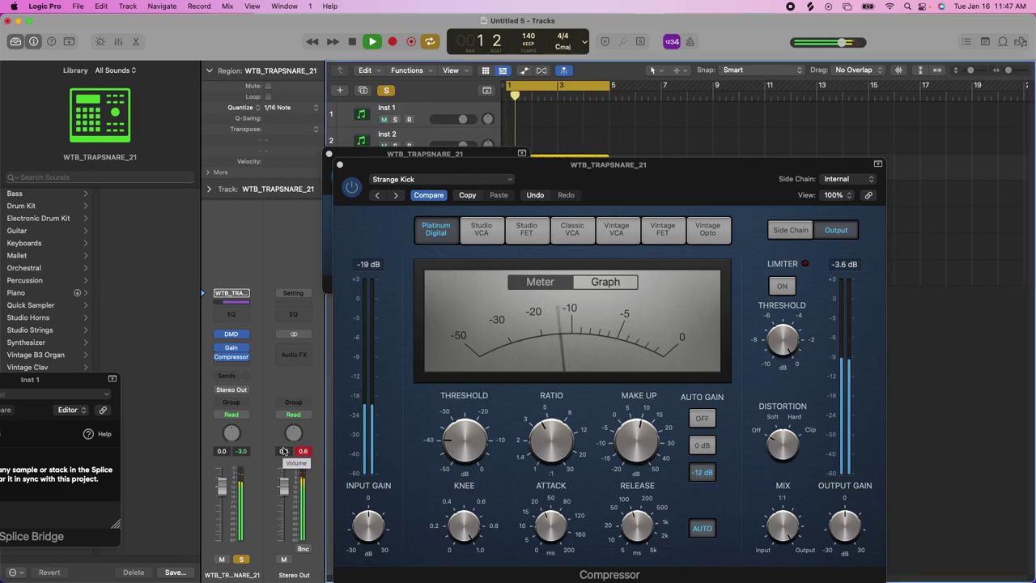
Step: Set the compressor's threshold to -35.0 dB and reset the snare track's peak level
{"action": "left_click_drag", "start_coordinate": [458, 460], "coordinate": [456, 451]}
{"action": "left_click_drag", "start_coordinate": [457, 450], "coordinate": [457, 444]}
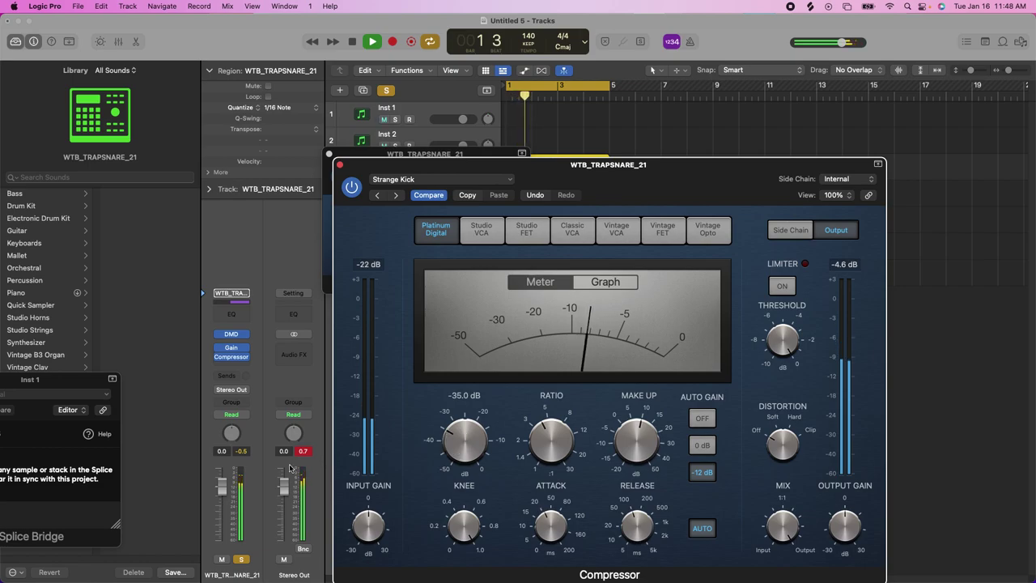
{"action": "left_click", "coordinate": [239, 479]}
{"action": "left_click", "coordinate": [243, 452]}
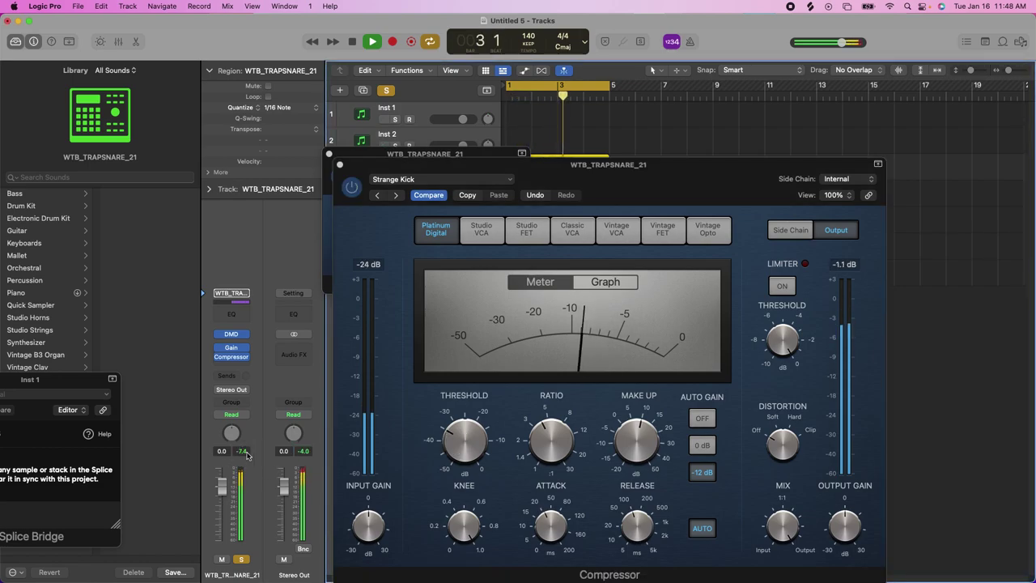
Step: Insert a stereo Channel EQ after the Compressor on the WTB_TRAPSNARE_21 track
{"action": "left_click", "coordinate": [240, 367]}
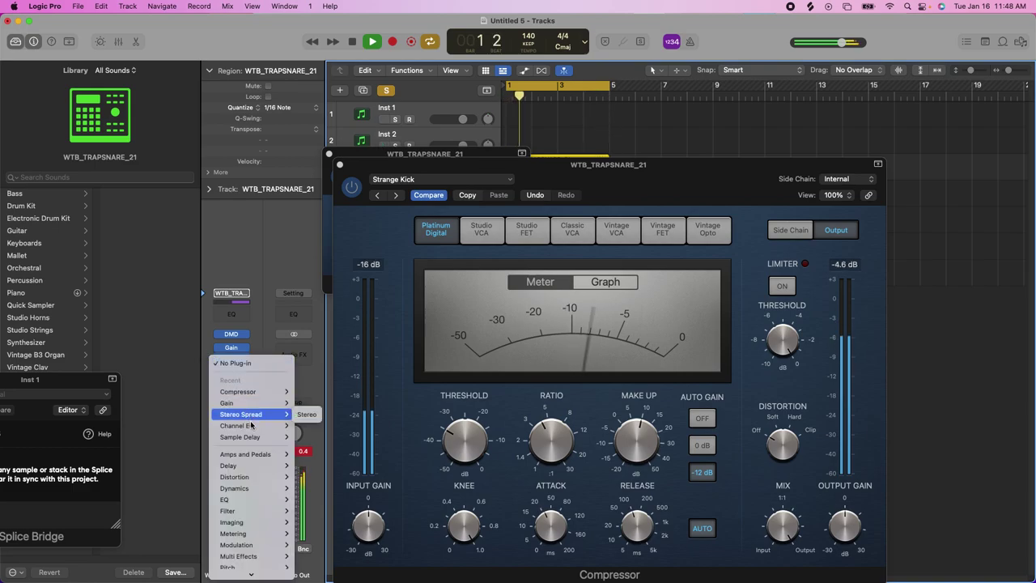
{"action": "mouse_move", "coordinate": [259, 425]}
{"action": "left_click", "coordinate": [307, 426]}
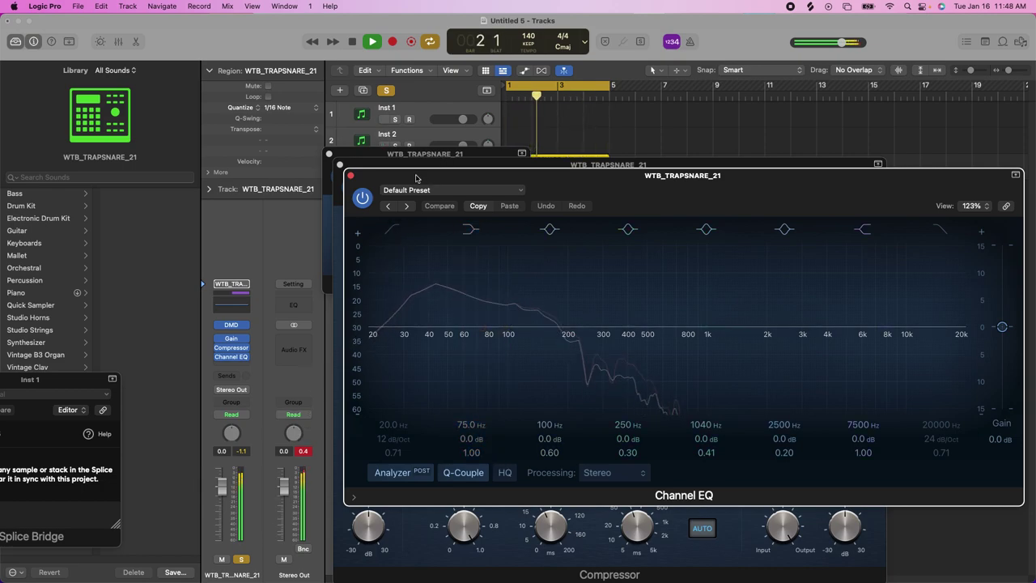
Step: Close the snare track's Compressor and Gain windows and reposition the Channel EQ window beside the channel strip
{"action": "left_click_drag", "start_coordinate": [416, 178], "coordinate": [597, 182]}
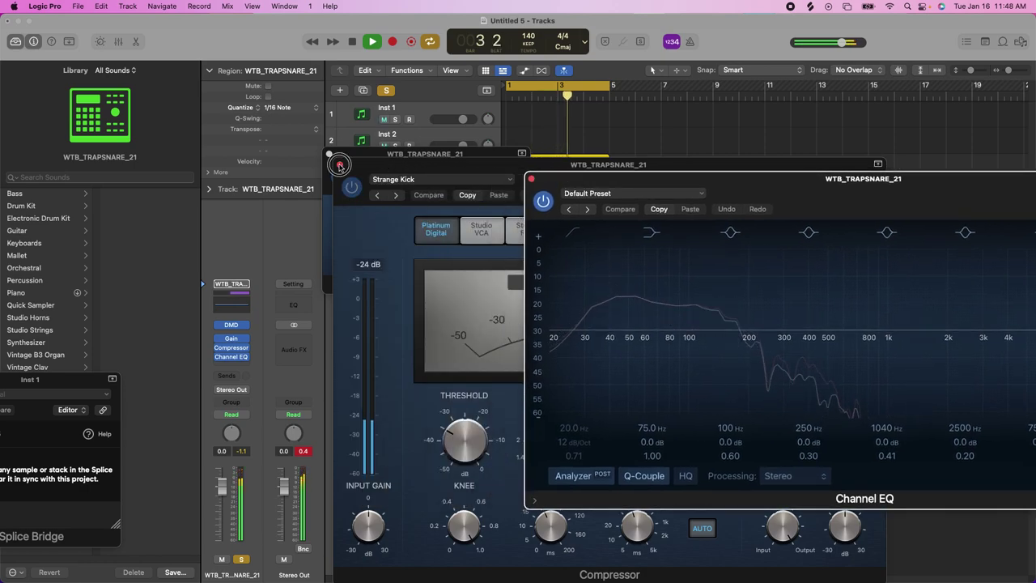
{"action": "left_click", "coordinate": [340, 166]}
{"action": "left_click", "coordinate": [329, 154]}
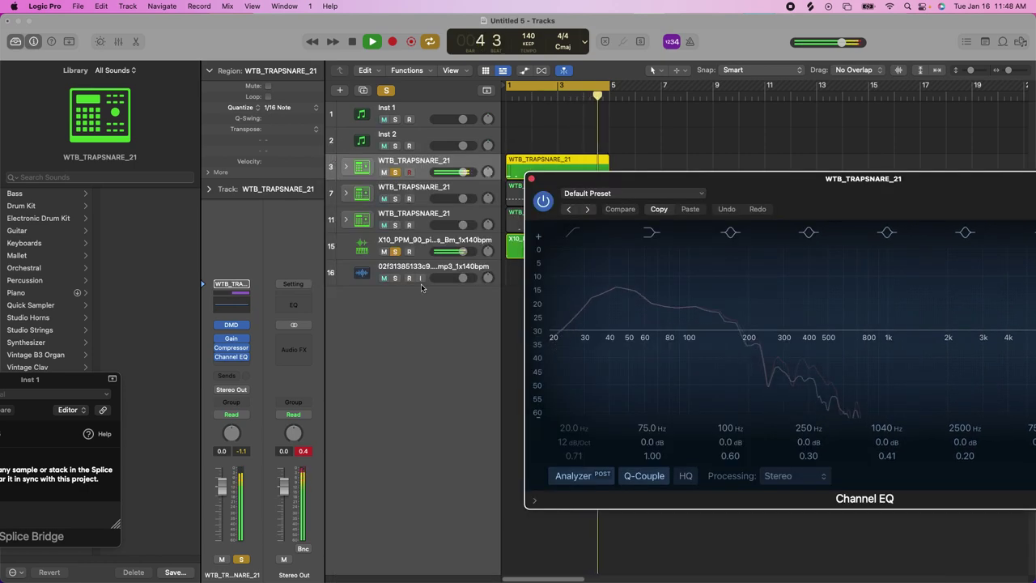
{"action": "left_click_drag", "start_coordinate": [620, 181], "coordinate": [421, 166]}
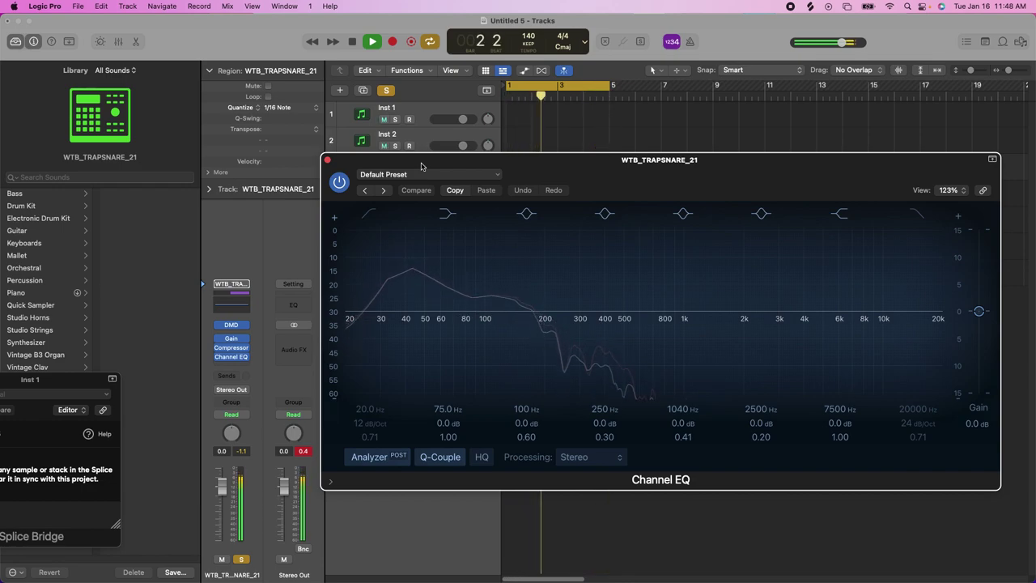
{"action": "left_click", "coordinate": [365, 191]}
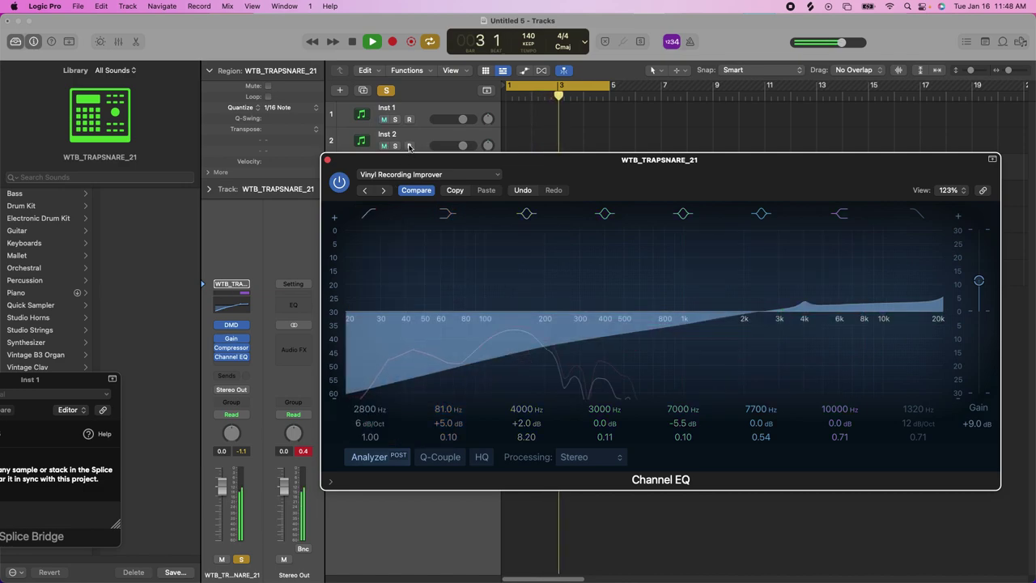
{"action": "left_click", "coordinate": [415, 172]}
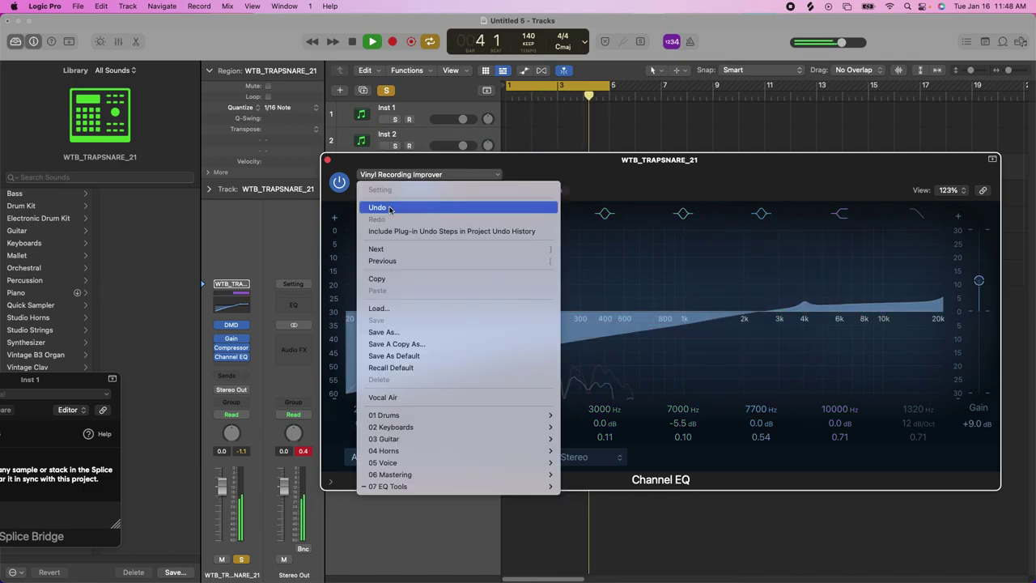
{"action": "left_click", "coordinate": [401, 368]}
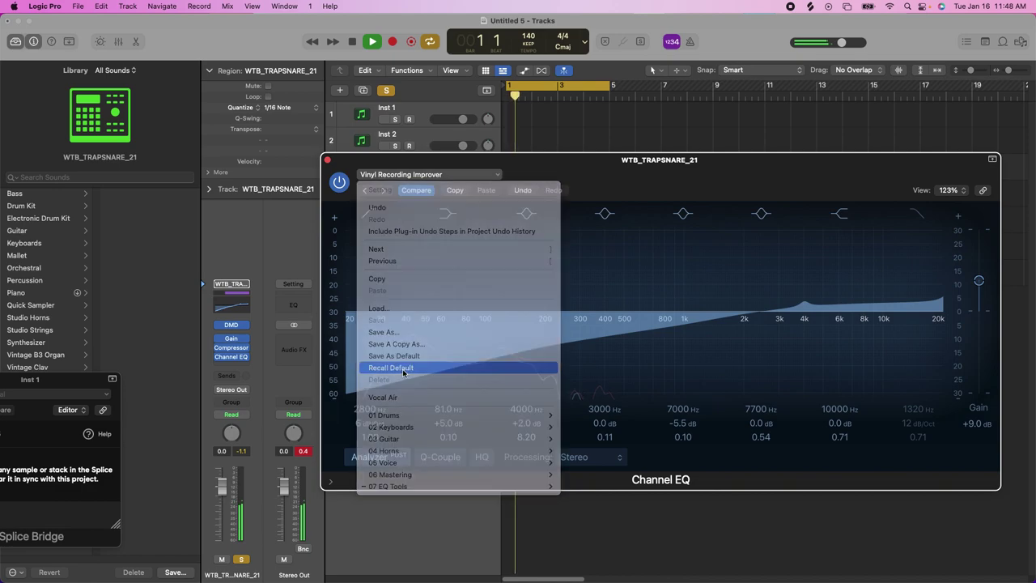
Step: In the Channel EQ, set the low cut to 30 Hz at 48 dB/Oct and enable the high cut at 230 Hz with 48 dB/Oct
{"action": "left_click", "coordinate": [372, 423]}
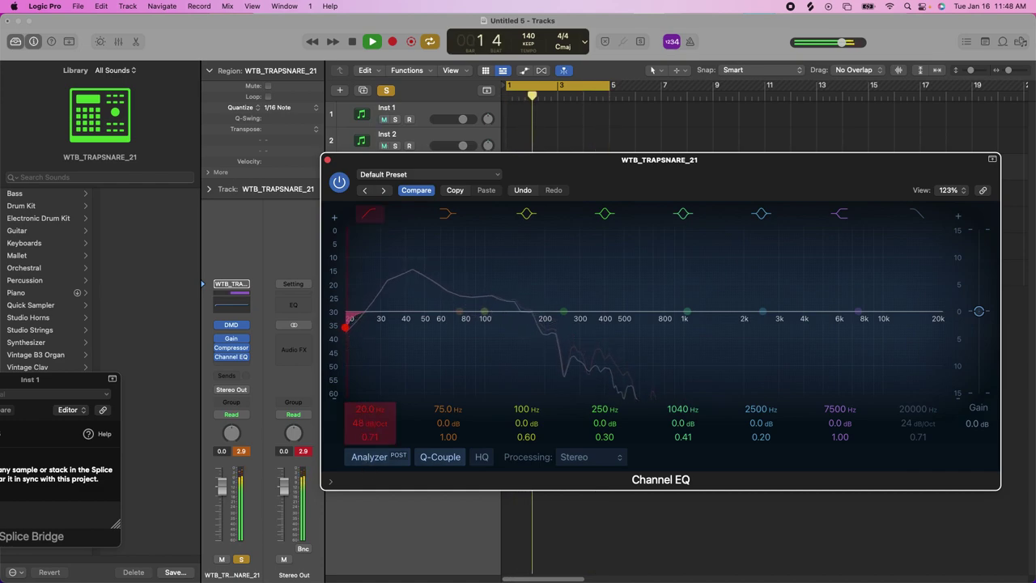
{"action": "left_click_drag", "start_coordinate": [347, 326], "coordinate": [364, 409]}
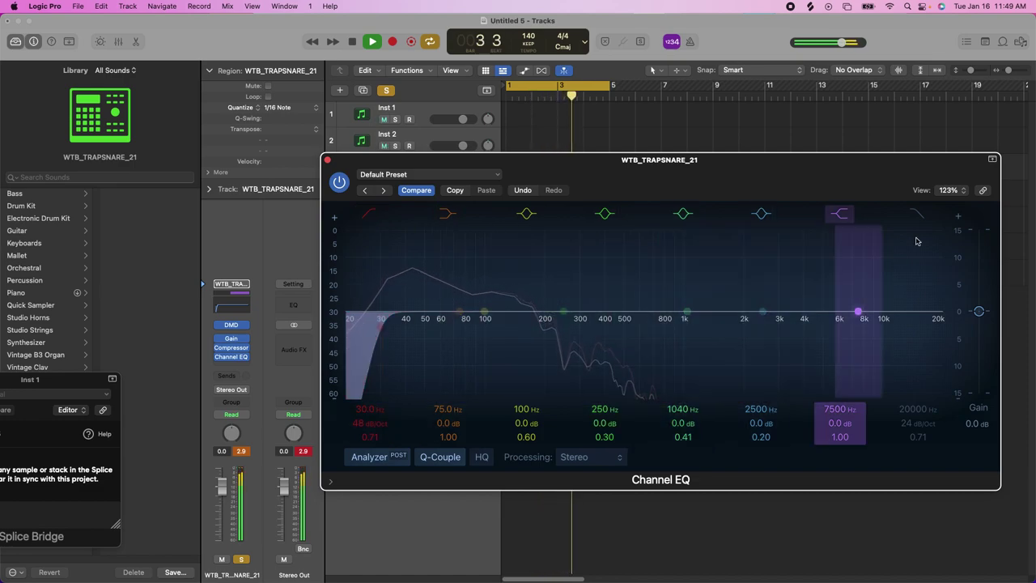
{"action": "left_click", "coordinate": [920, 212]}
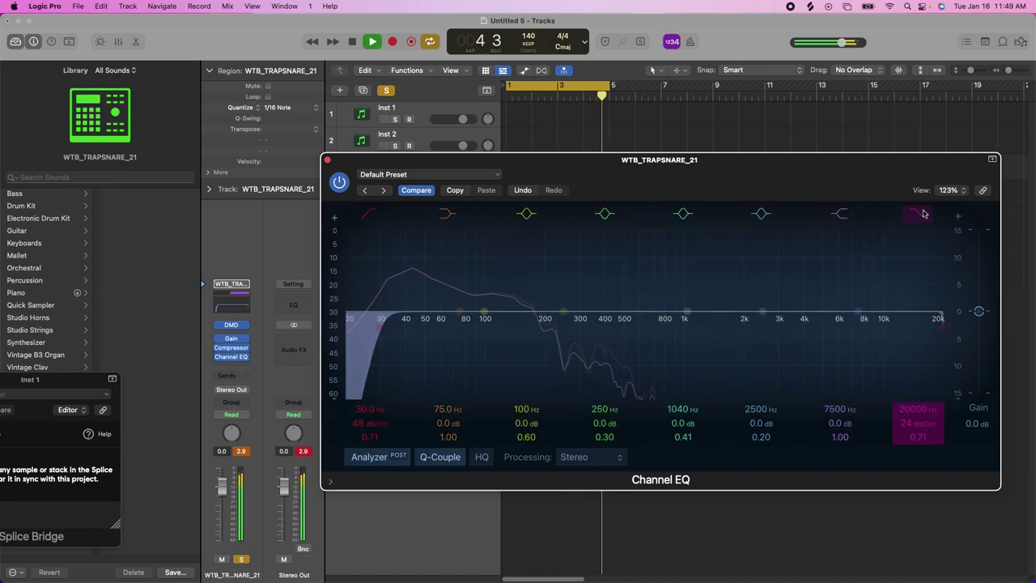
{"action": "left_click_drag", "start_coordinate": [922, 410], "coordinate": [923, 471]}
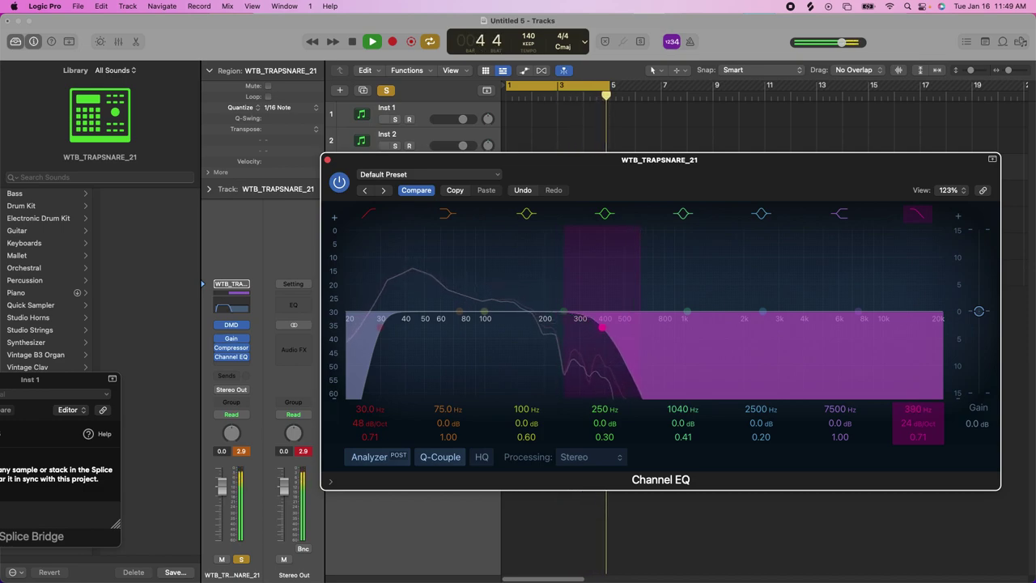
{"action": "left_click_drag", "start_coordinate": [908, 423], "coordinate": [908, 422]}
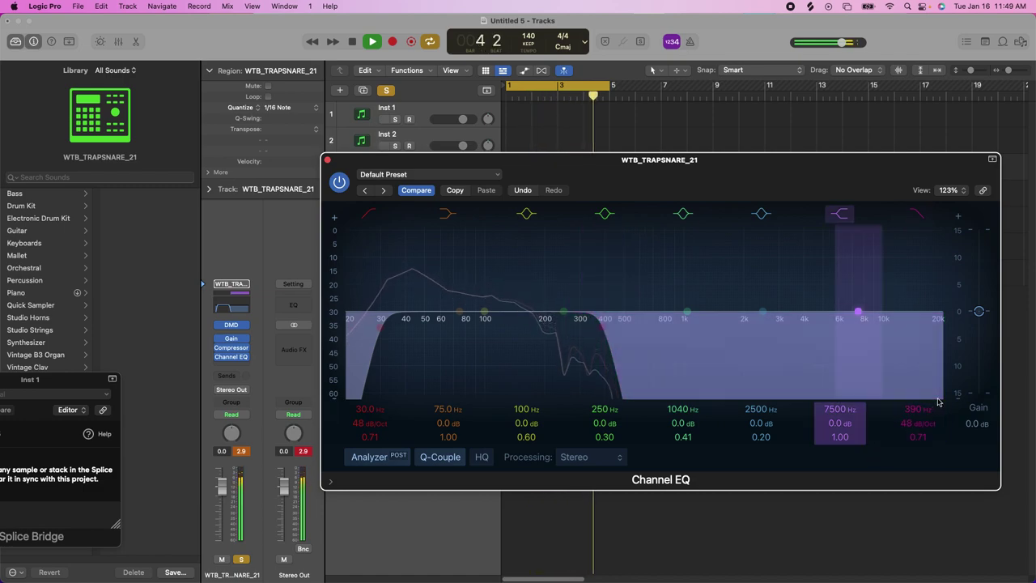
{"action": "left_click_drag", "start_coordinate": [909, 422], "coordinate": [908, 469]}
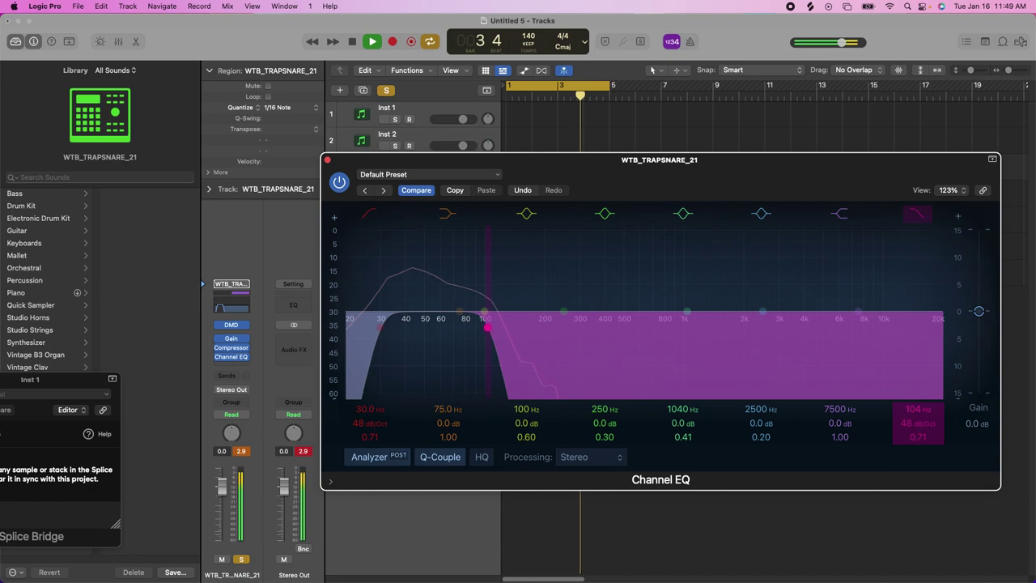
{"action": "left_click_drag", "start_coordinate": [909, 469], "coordinate": [908, 460]}
{"action": "left_click_drag", "start_coordinate": [927, 410], "coordinate": [927, 398]}
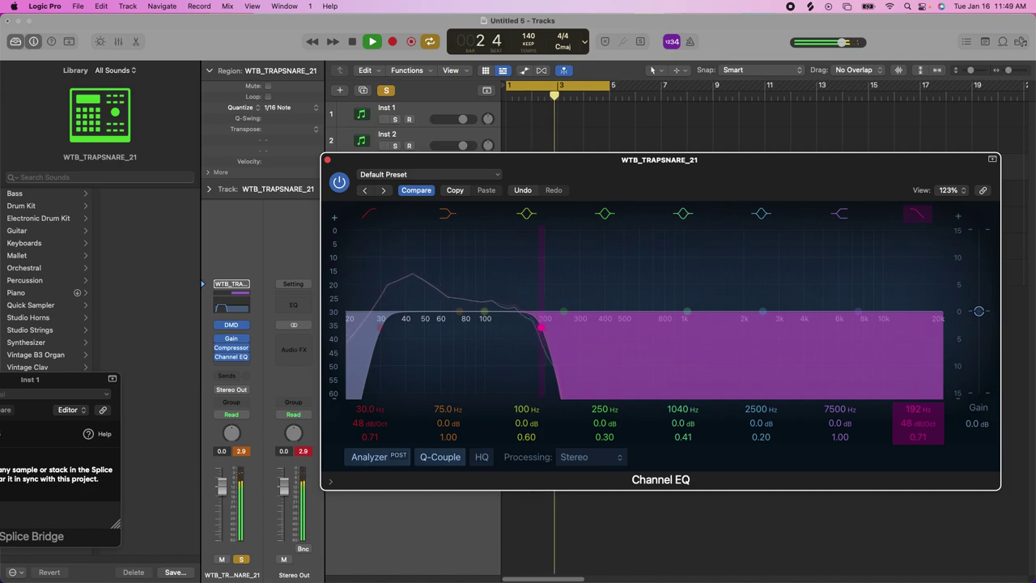
{"action": "left_click_drag", "start_coordinate": [927, 396], "coordinate": [927, 390]}
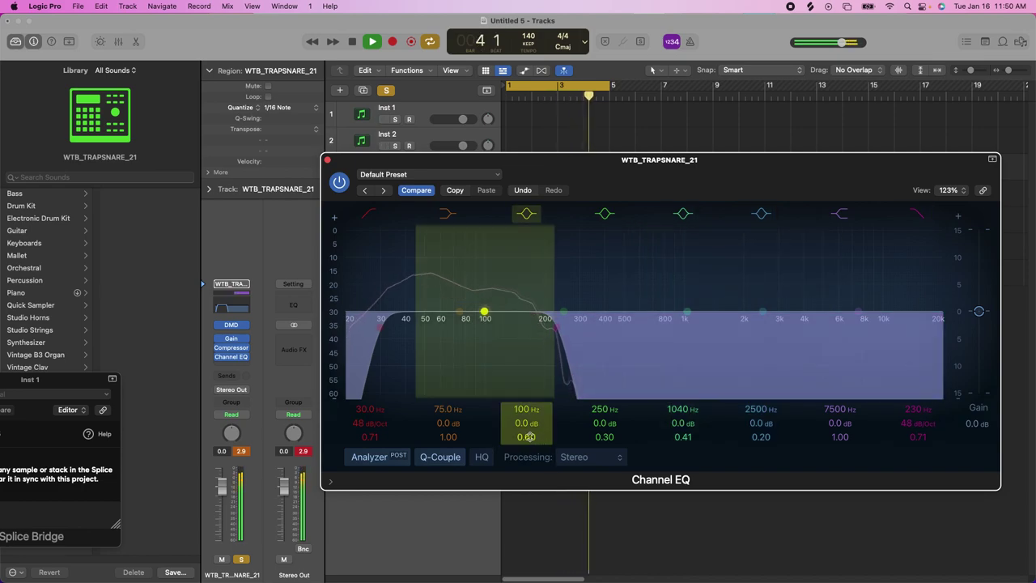
Step: Turn the 100 Hz EQ band into a narrow +3.0 dB boost at 41.4 Hz with Q 65.0 and reset the peak levels
{"action": "mouse_move", "coordinate": [526, 436]}
{"action": "left_mouse_down"}
{"action": "mouse_move", "coordinate": [521, 385]}
{"action": "mouse_move", "coordinate": [522, 429]}
{"action": "left_mouse_up"}
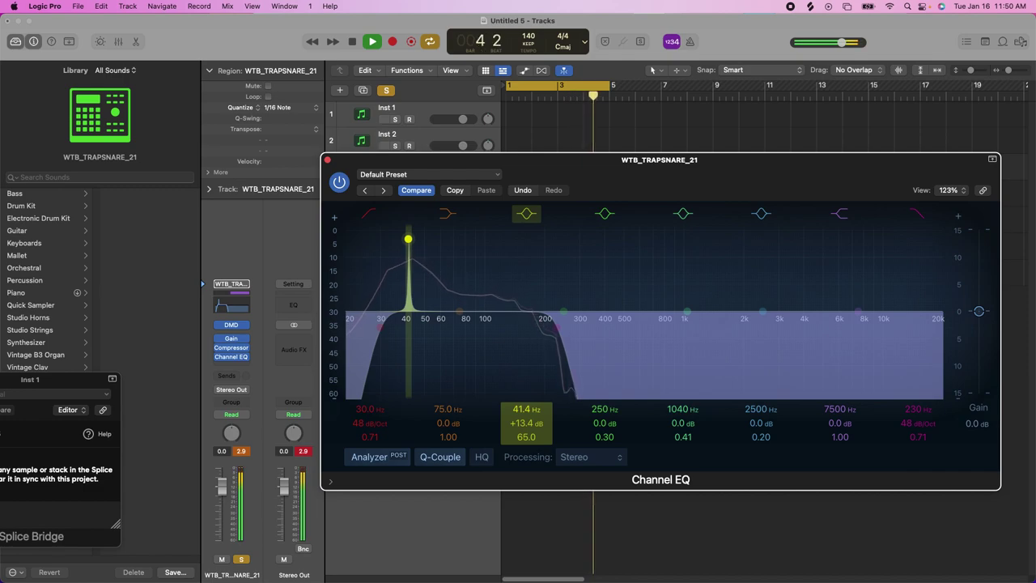
{"action": "left_click_drag", "start_coordinate": [522, 421], "coordinate": [526, 423]}
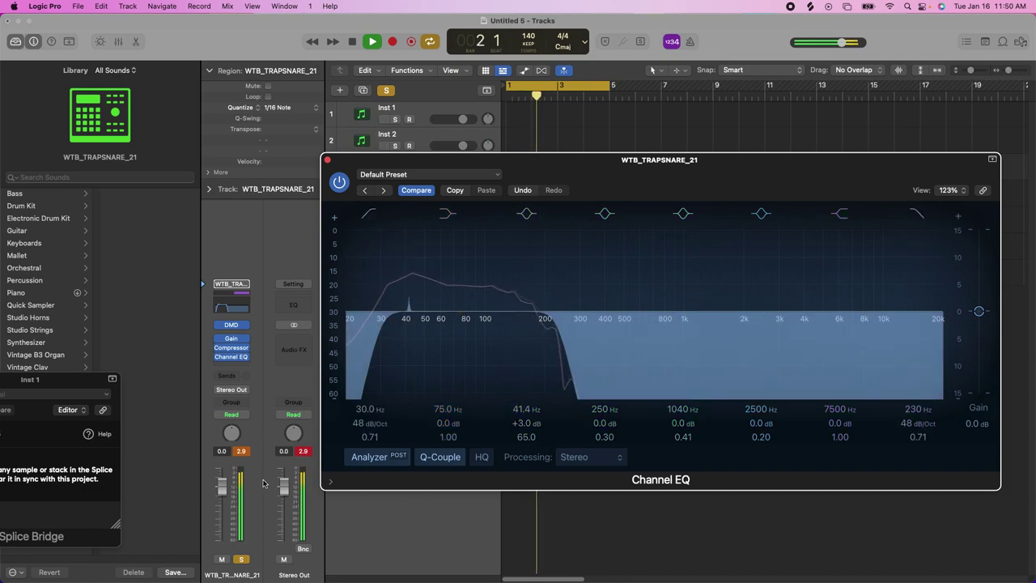
{"action": "left_click", "coordinate": [251, 506]}
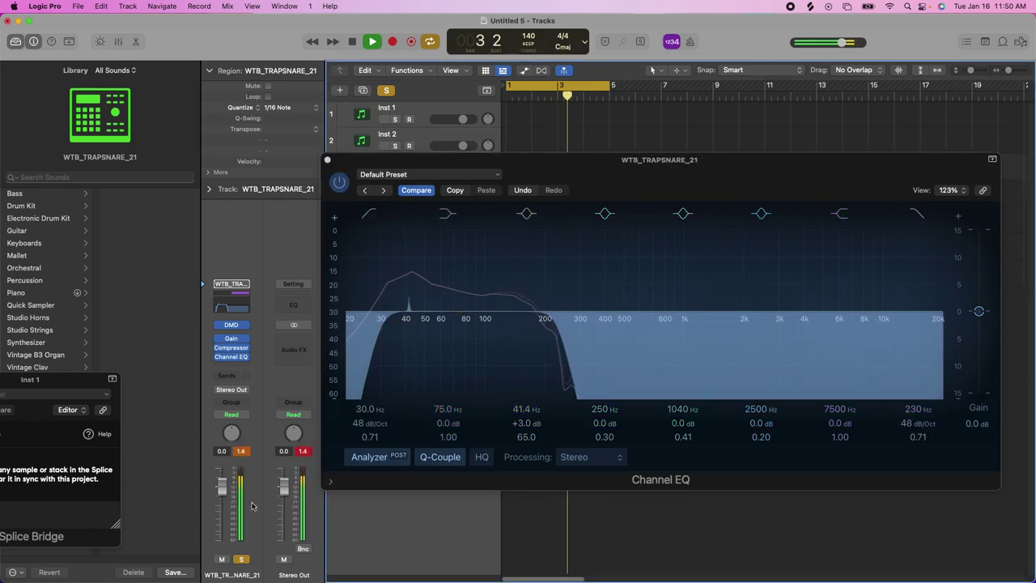
{"action": "left_click", "coordinate": [240, 451]}
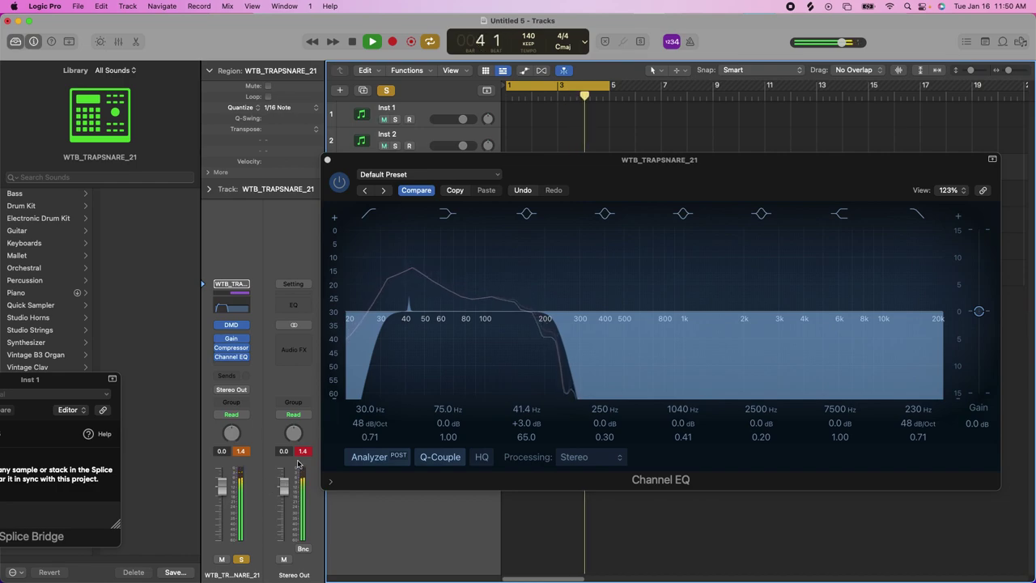
Step: Reopen the track's Compressor, raise its threshold to -31.0 dB and reset the peak levels
{"action": "left_click", "coordinate": [230, 347]}
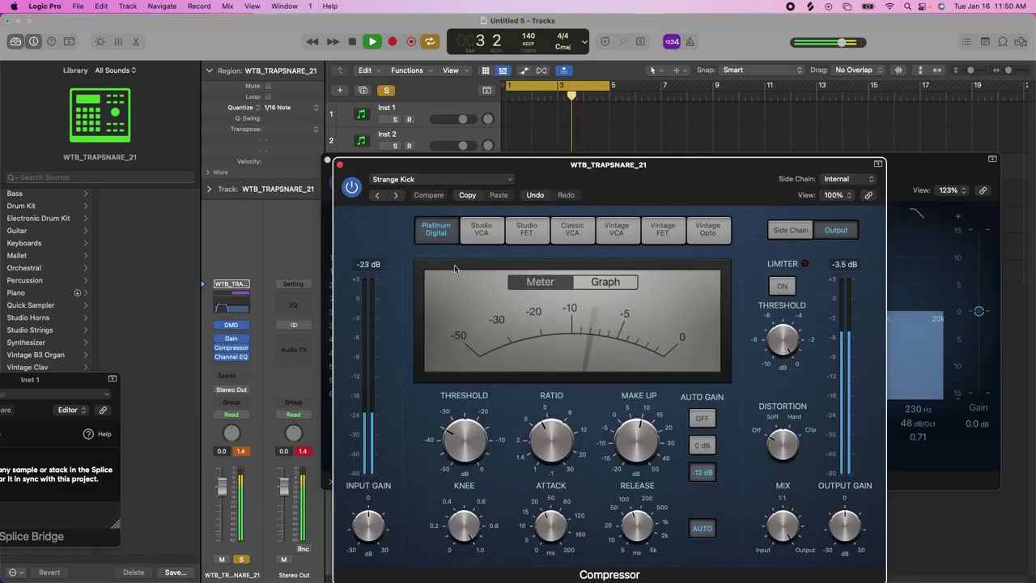
{"action": "left_click_drag", "start_coordinate": [459, 437], "coordinate": [458, 435]}
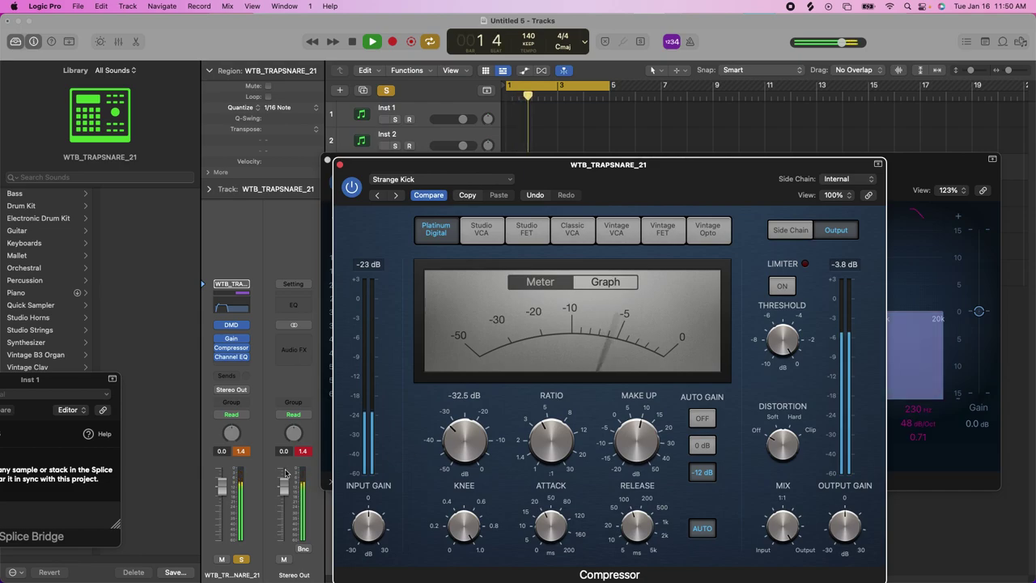
{"action": "left_click", "coordinate": [267, 451]}
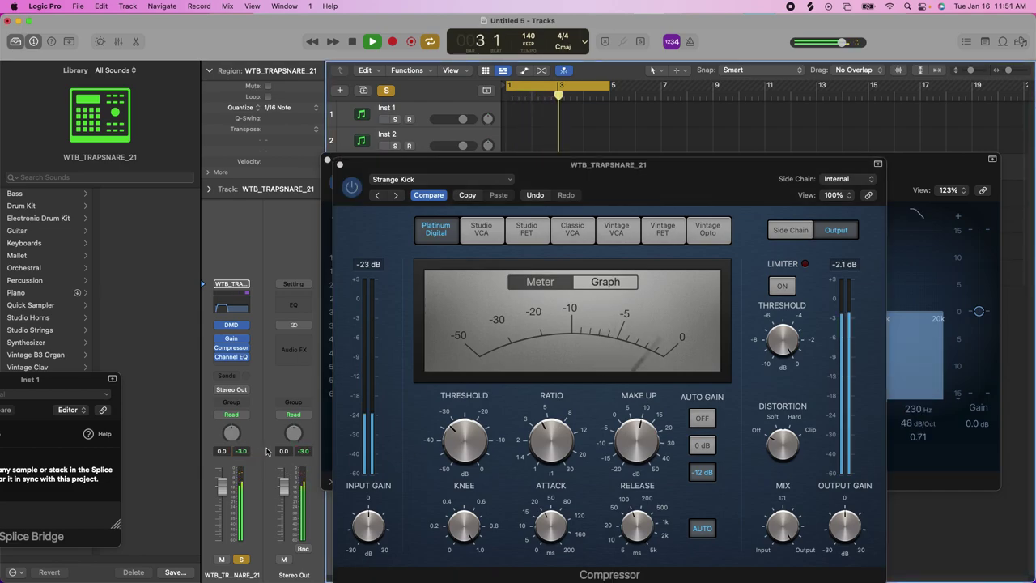
{"action": "left_click_drag", "start_coordinate": [470, 455], "coordinate": [469, 451]}
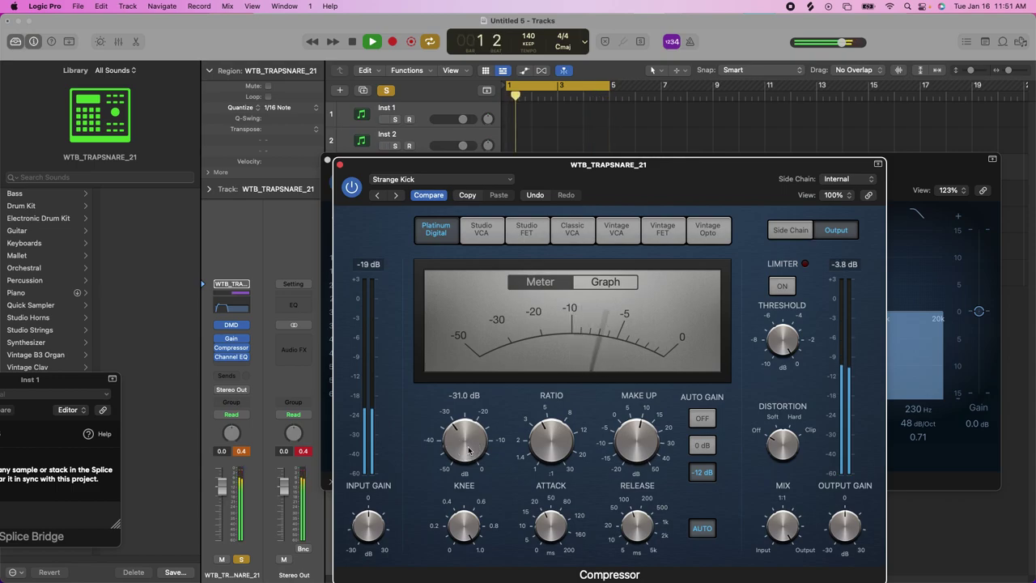
{"action": "left_click", "coordinate": [247, 454]}
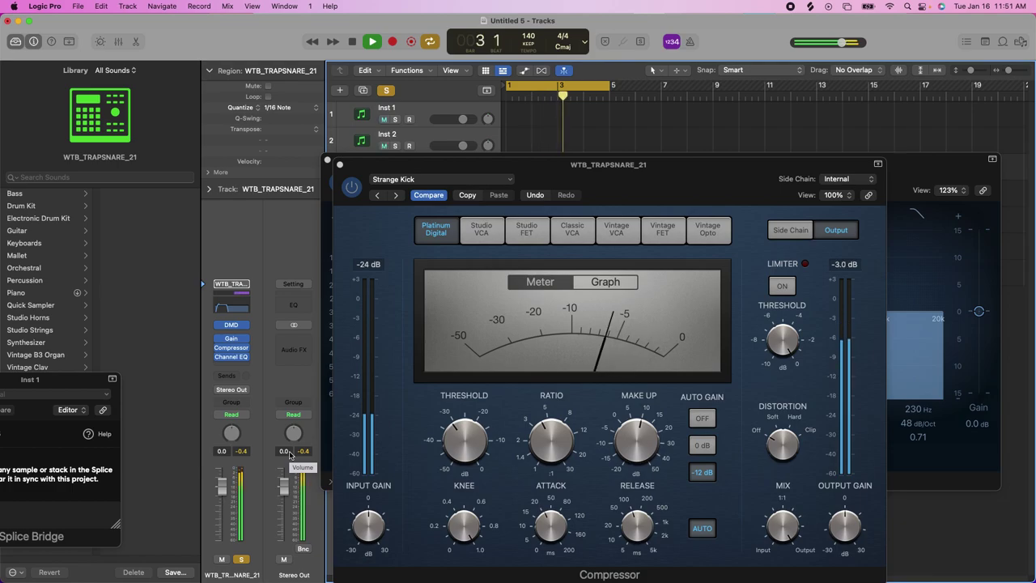
Step: Close the Compressor and Channel EQ windows and solo track 11 alongside track 3, leaving track 7 unsoloed
{"action": "left_click", "coordinate": [339, 164]}
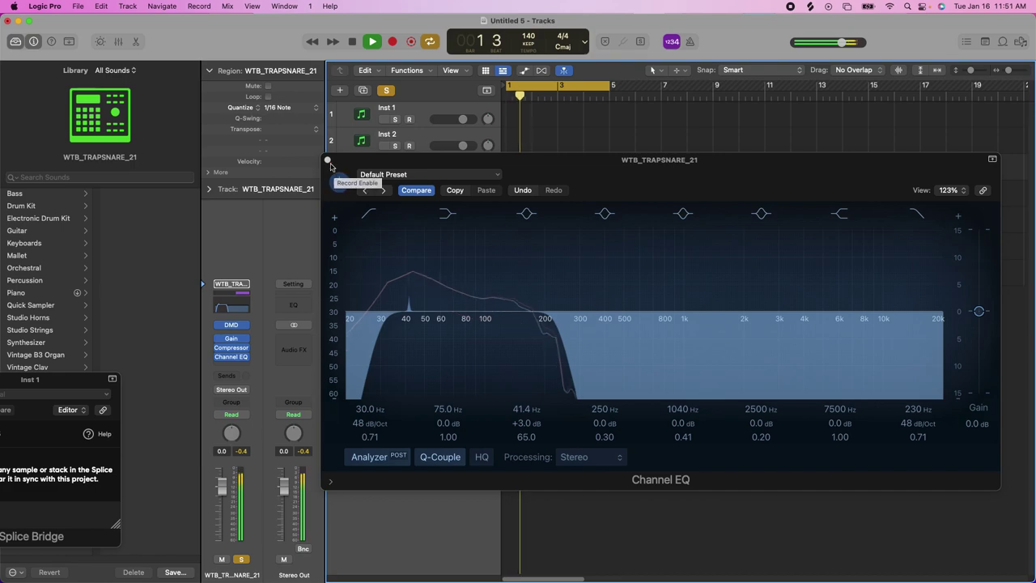
{"action": "left_click", "coordinate": [328, 159]}
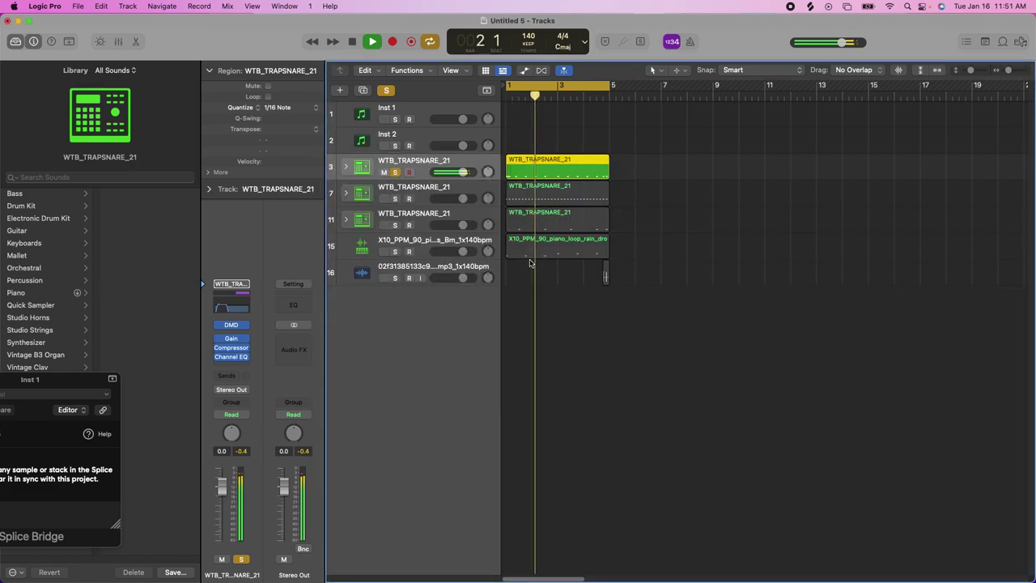
{"action": "left_click", "coordinate": [396, 199]}
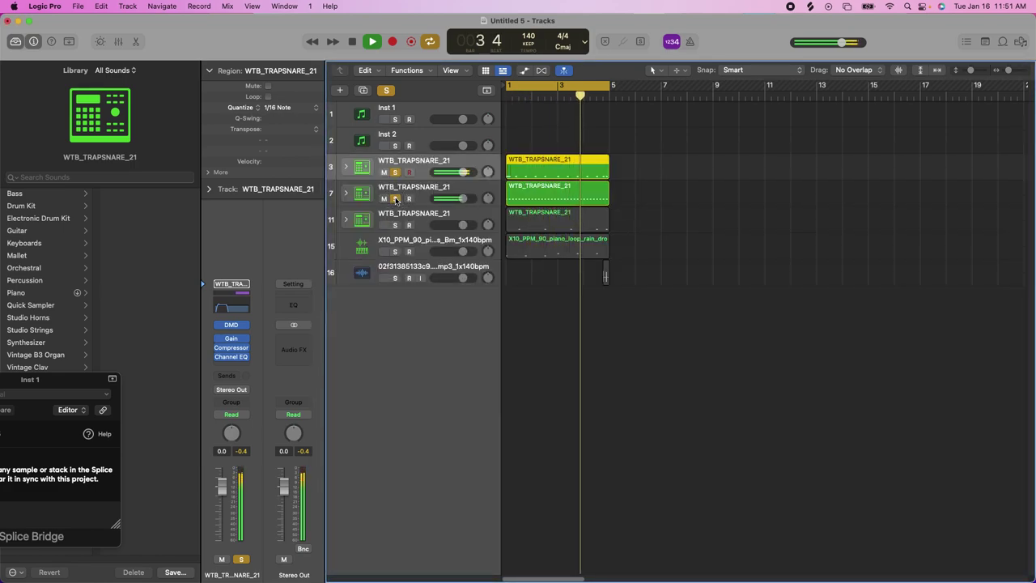
{"action": "left_click", "coordinate": [395, 225]}
{"action": "left_click", "coordinate": [396, 199]}
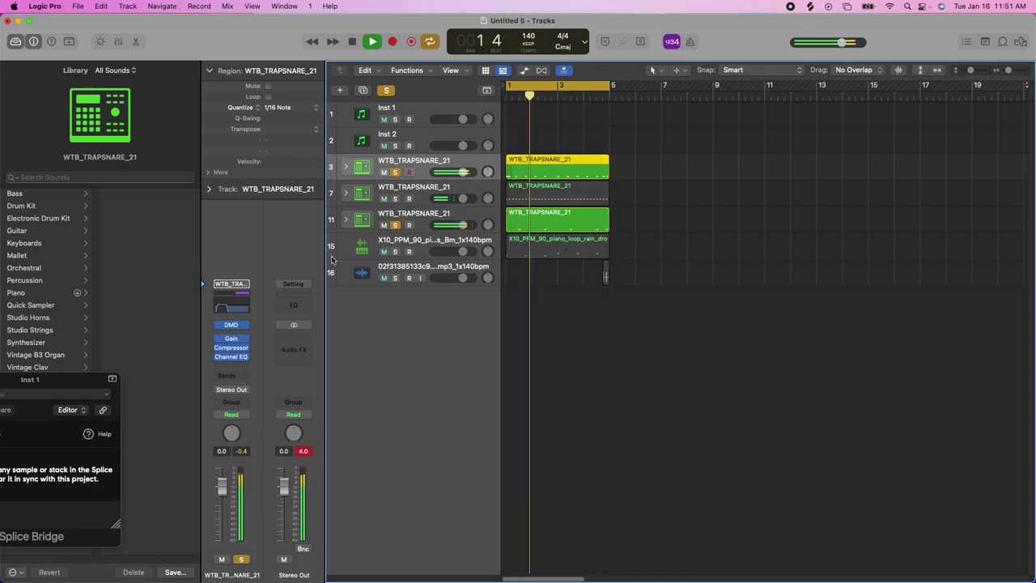
Step: Insert a stereo Gain plug-in on track 11 and load its "sweet spot" preset
{"action": "left_click", "coordinate": [387, 215]}
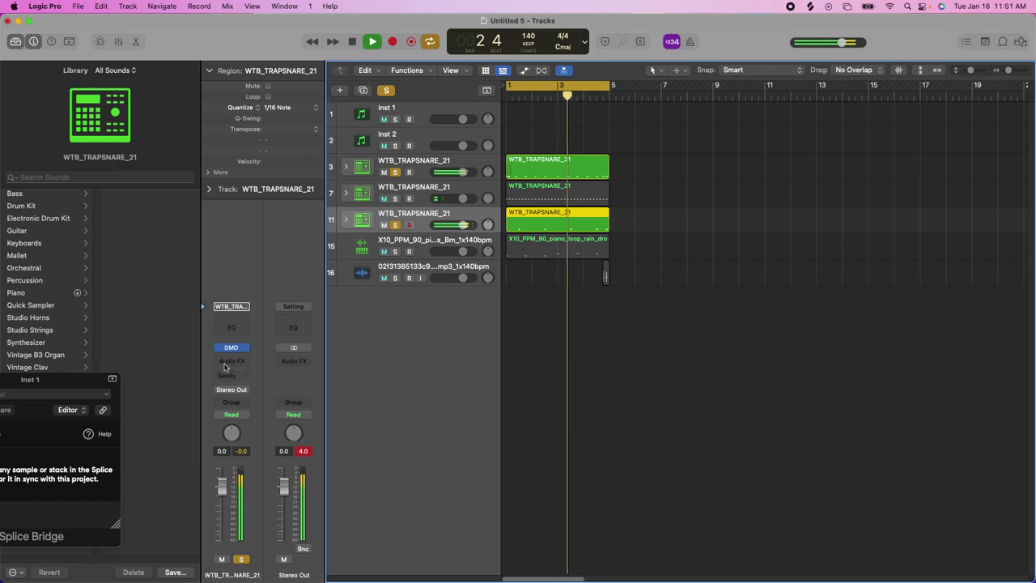
{"action": "left_click", "coordinate": [228, 363]}
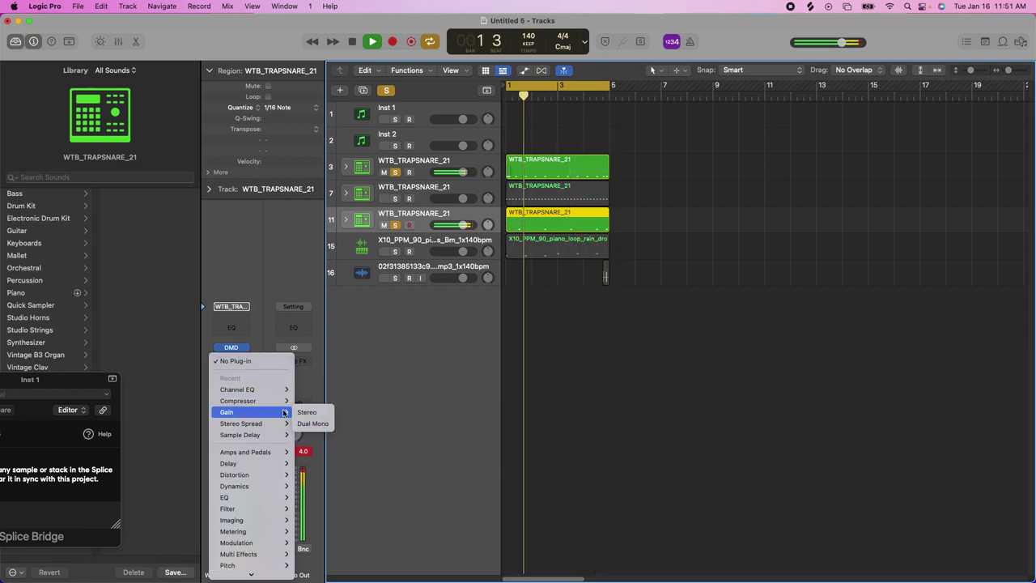
{"action": "left_click", "coordinate": [296, 339]}
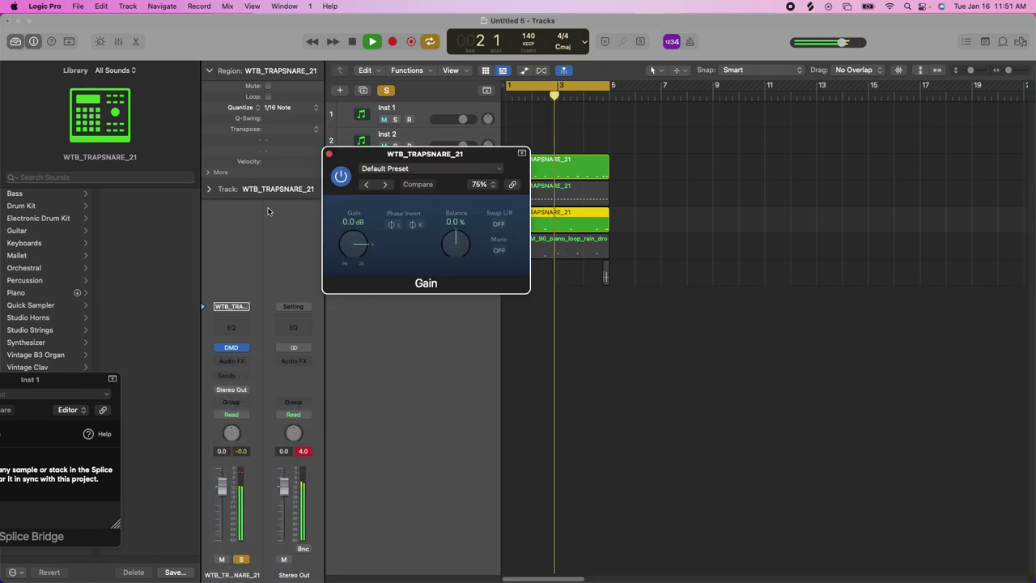
{"action": "left_click", "coordinate": [385, 168]}
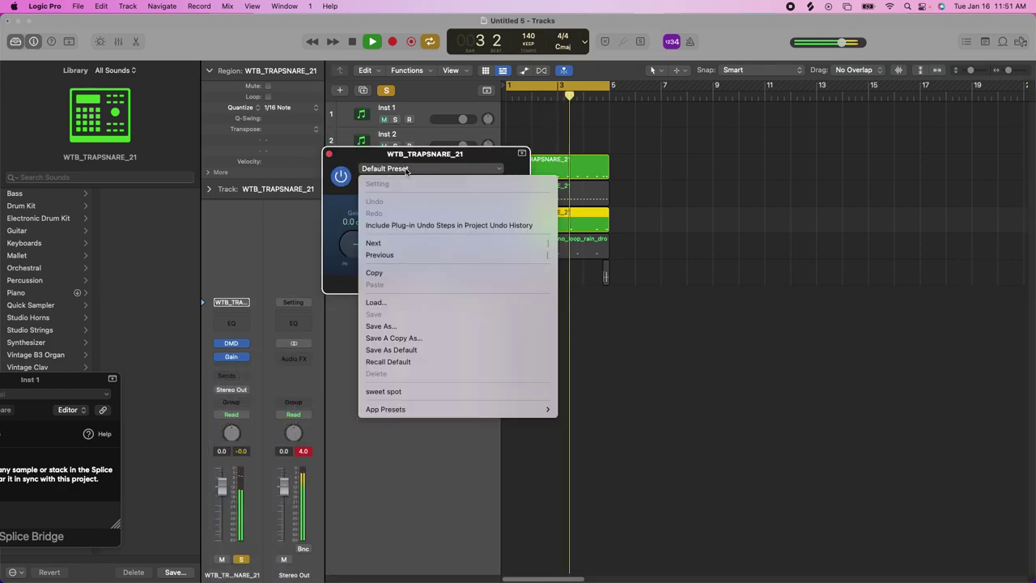
{"action": "left_click", "coordinate": [391, 393]}
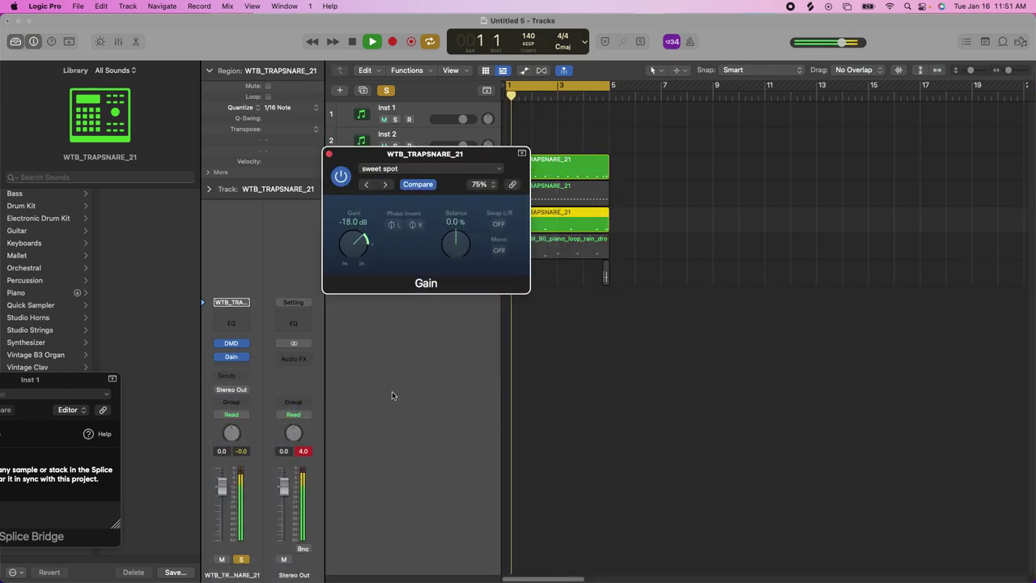
Step: Insert a stereo Compressor after the Gain on track 11, lower its threshold and set the ratio to 4.1:1
{"action": "left_click", "coordinate": [240, 366]}
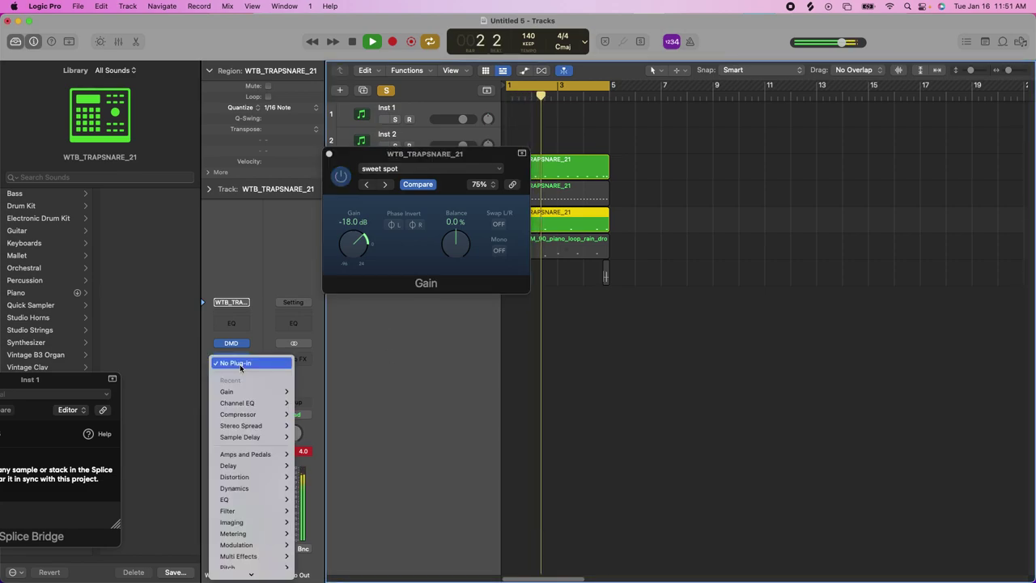
{"action": "mouse_move", "coordinate": [267, 414]}
{"action": "left_click", "coordinate": [309, 414]}
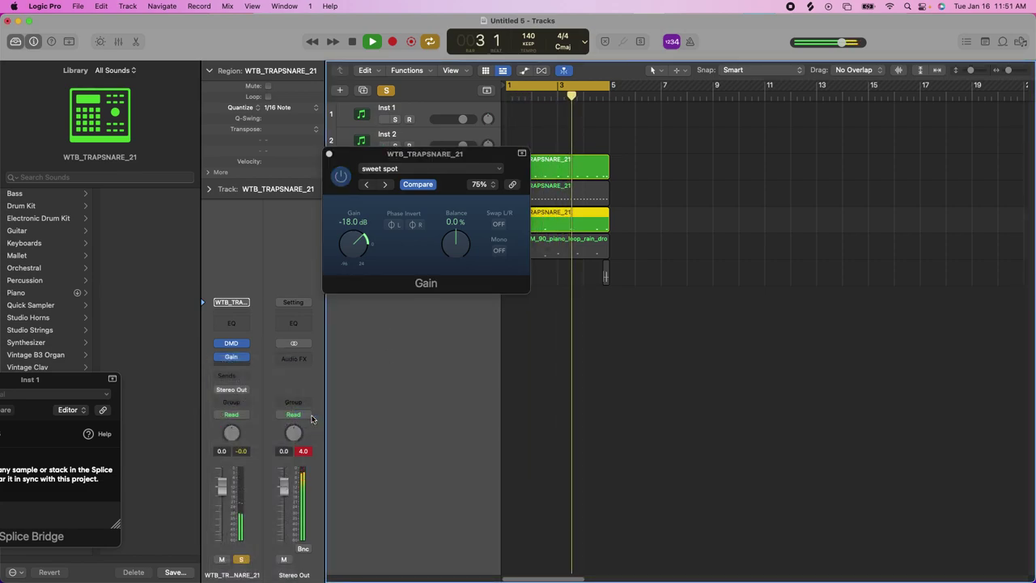
{"action": "left_click", "coordinate": [442, 180]}
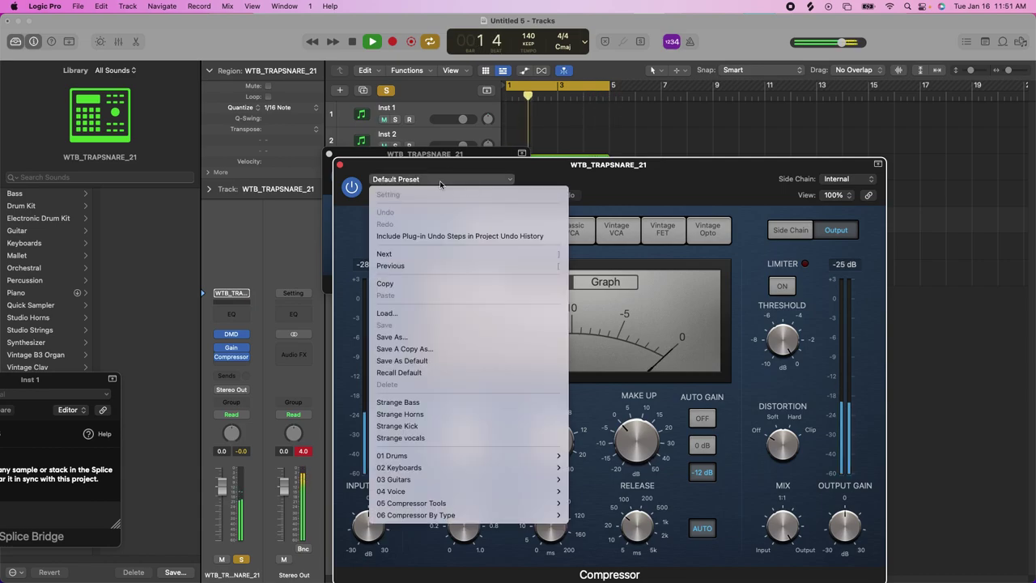
{"action": "left_click", "coordinate": [338, 359]}
{"action": "left_click_drag", "start_coordinate": [471, 447], "coordinate": [476, 475]}
{"action": "mouse_move", "coordinate": [537, 451]}
{"action": "left_mouse_down"}
{"action": "mouse_move", "coordinate": [536, 424]}
{"action": "mouse_move", "coordinate": [544, 436]}
{"action": "left_mouse_up"}
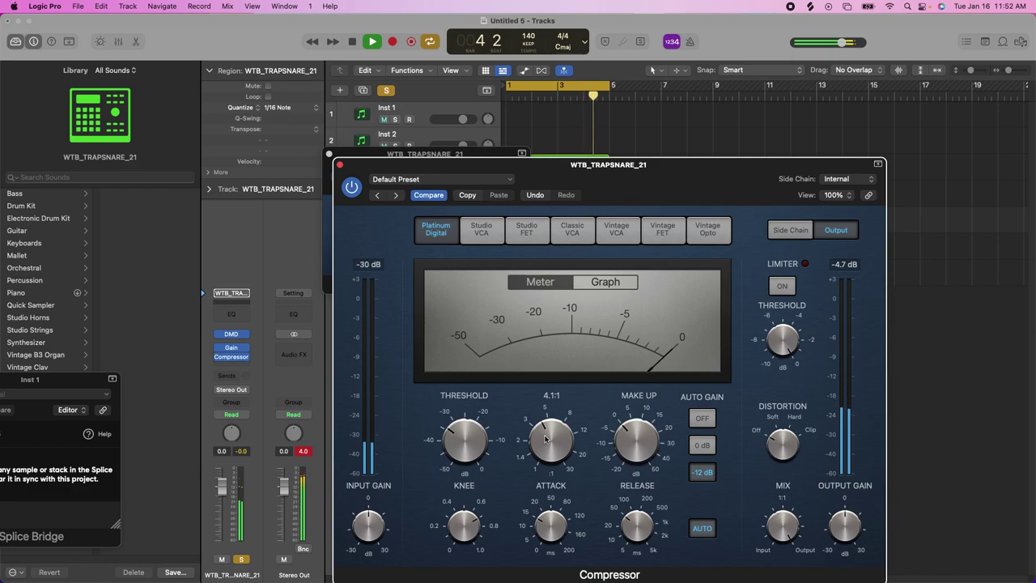
Step: Lengthen the attack time of track 11's Compressor and close its window
{"action": "mouse_move", "coordinate": [556, 541]}
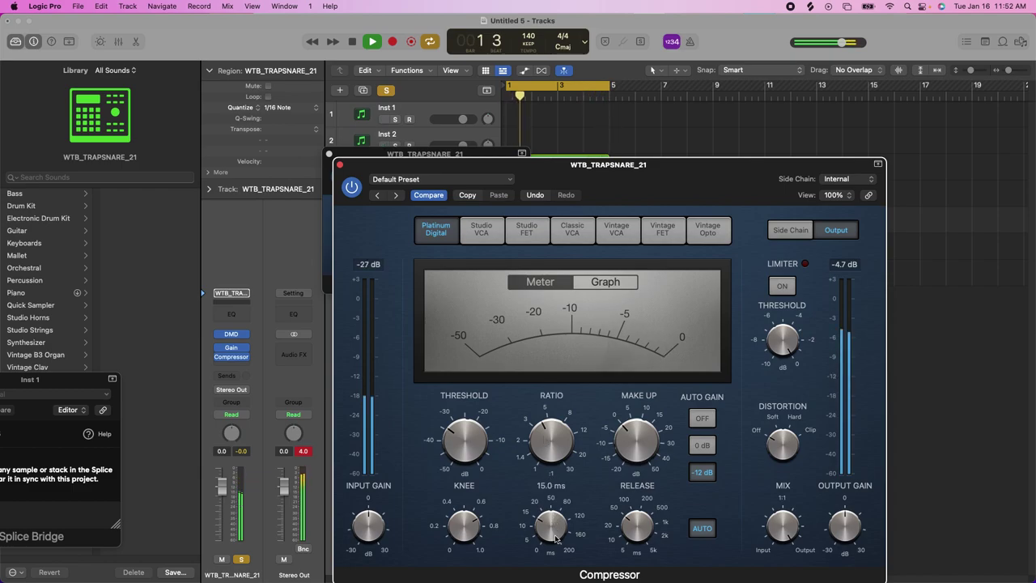
{"action": "mouse_move", "coordinate": [612, 562]}
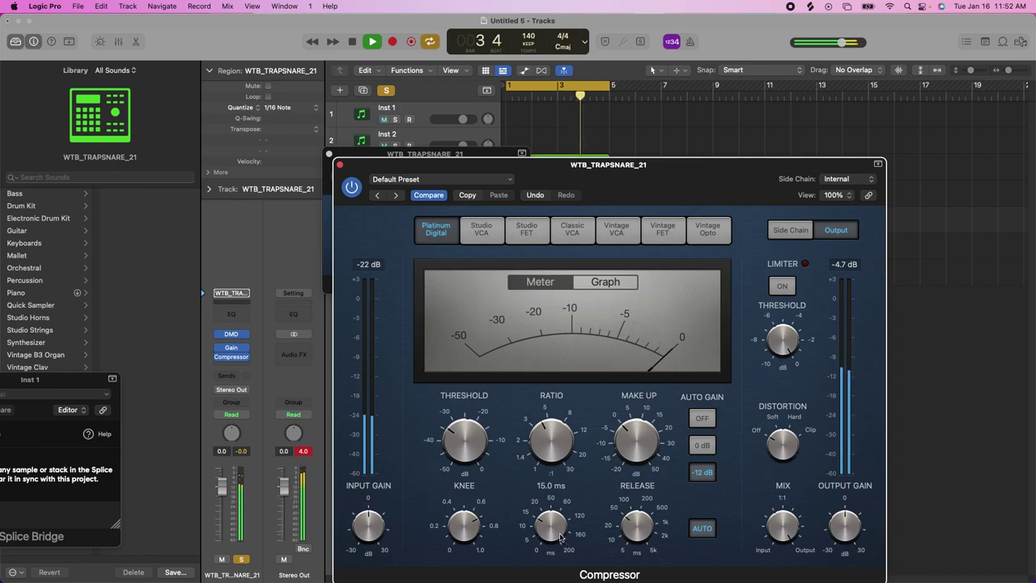
{"action": "left_click_drag", "start_coordinate": [559, 539], "coordinate": [564, 525]}
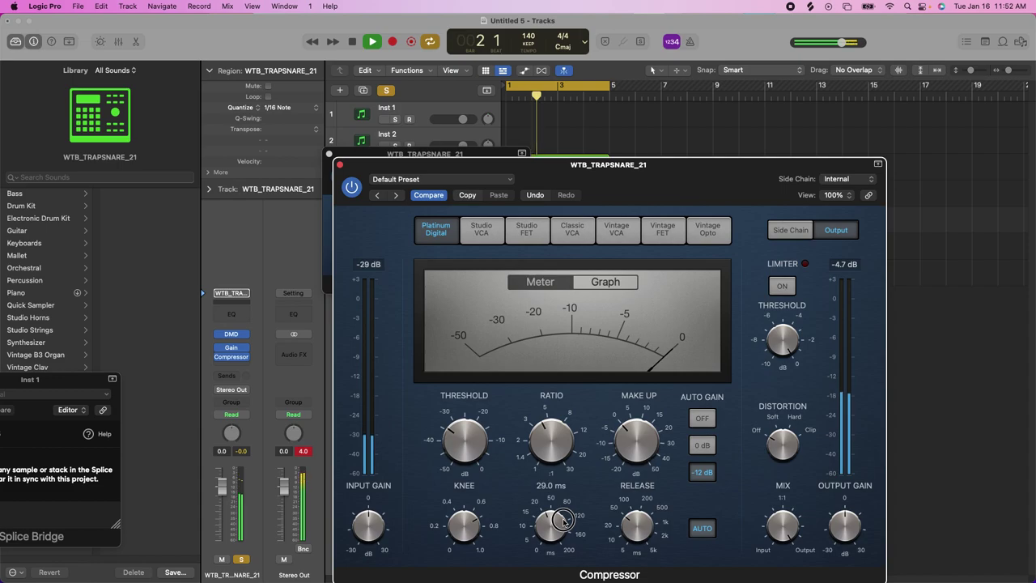
{"action": "left_click_drag", "start_coordinate": [565, 520], "coordinate": [564, 515]}
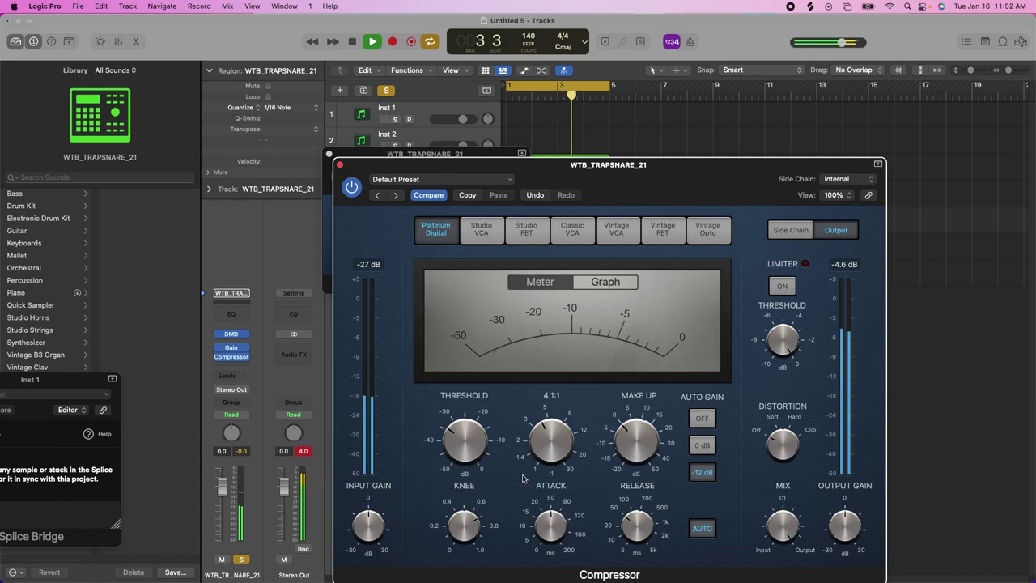
{"action": "left_click", "coordinate": [340, 165]}
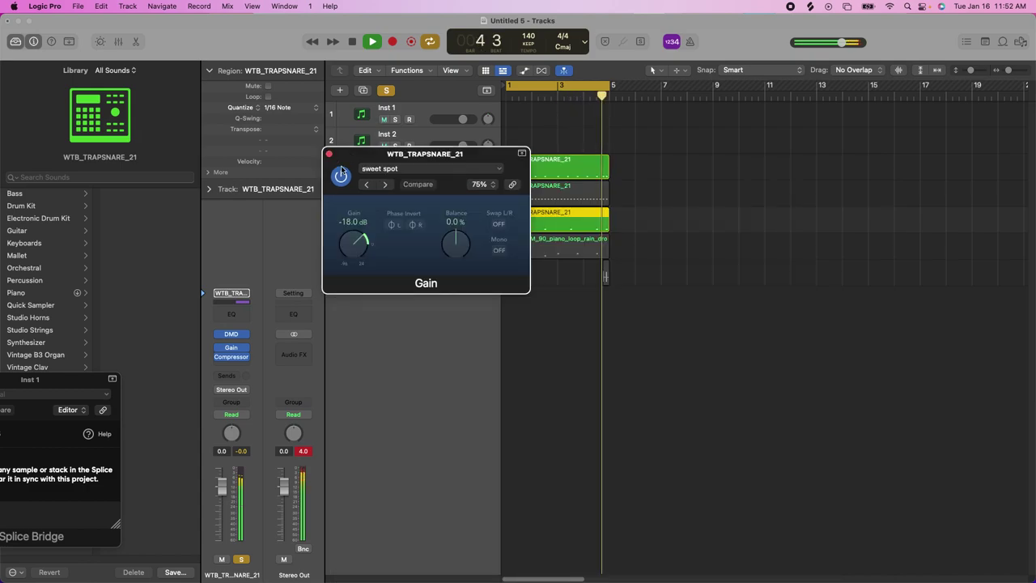
Step: Insert a stereo Channel EQ on track 11, load the Standard Snare EQ drum preset and reset the peak levels
{"action": "left_click", "coordinate": [232, 366]}
{"action": "mouse_move", "coordinate": [268, 419]}
{"action": "left_click", "coordinate": [318, 420]}
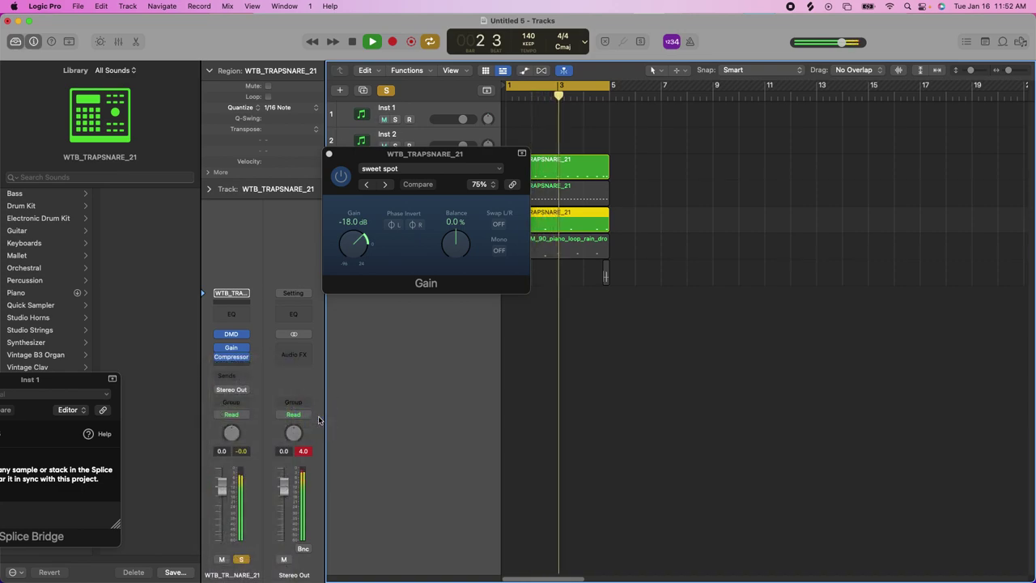
{"action": "left_click", "coordinate": [437, 179]}
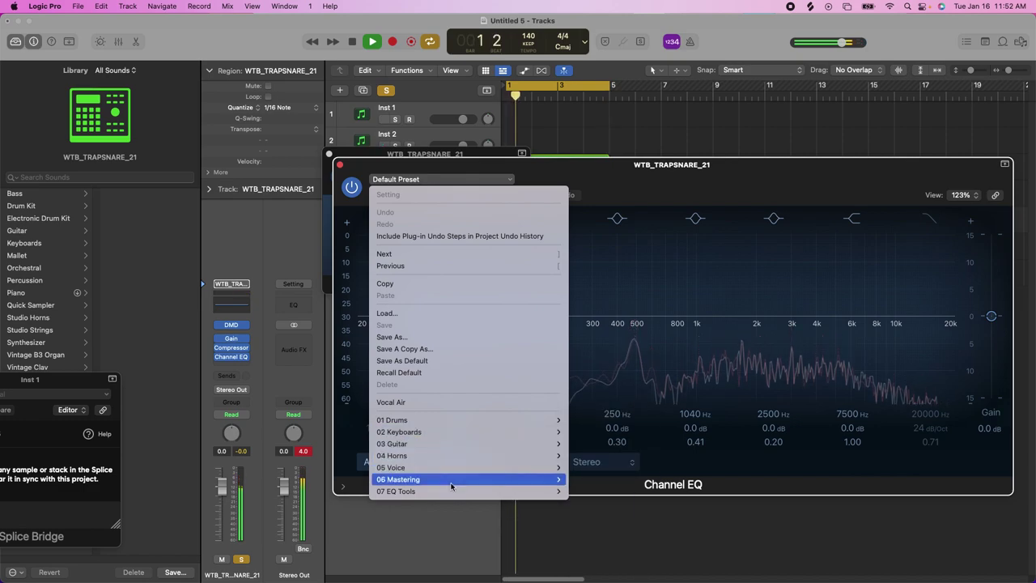
{"action": "mouse_move", "coordinate": [458, 427]}
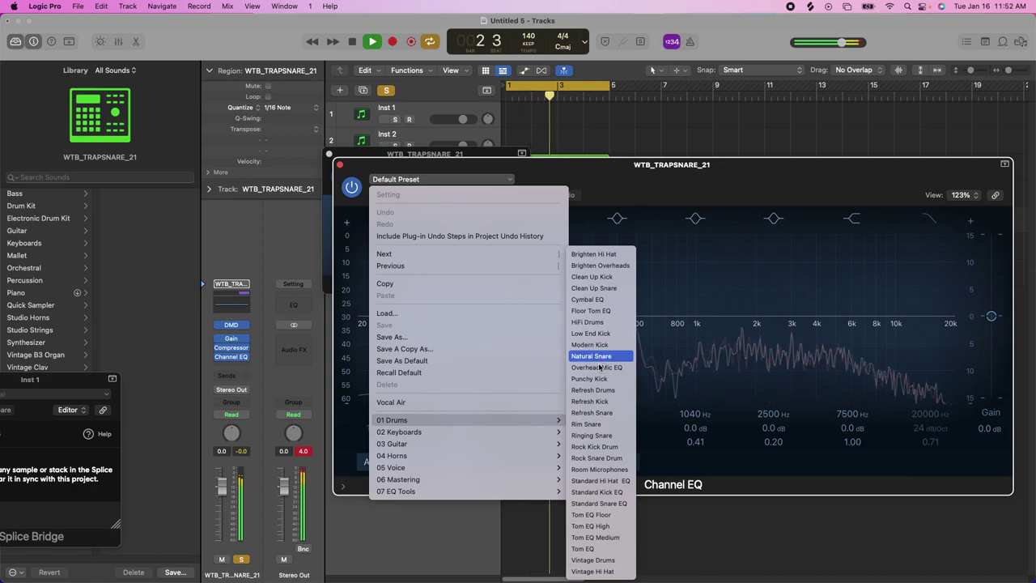
{"action": "left_click", "coordinate": [592, 503]}
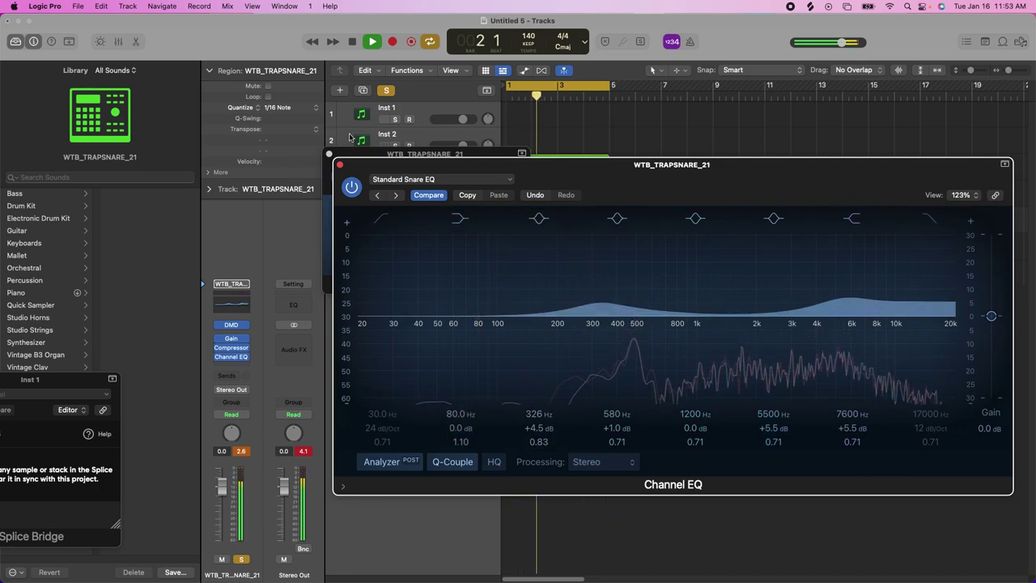
{"action": "left_click", "coordinate": [340, 164]}
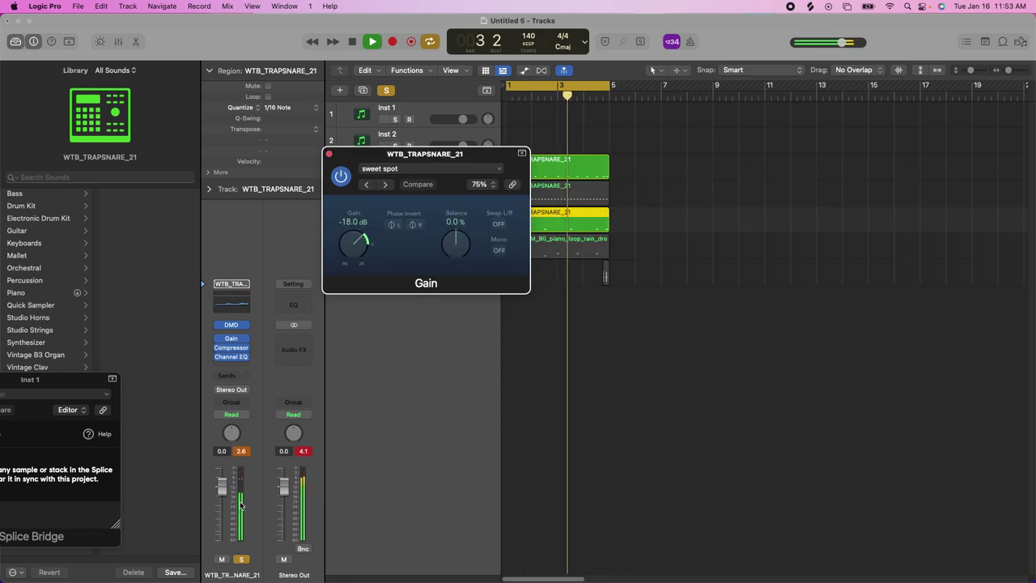
{"action": "left_click", "coordinate": [241, 451]}
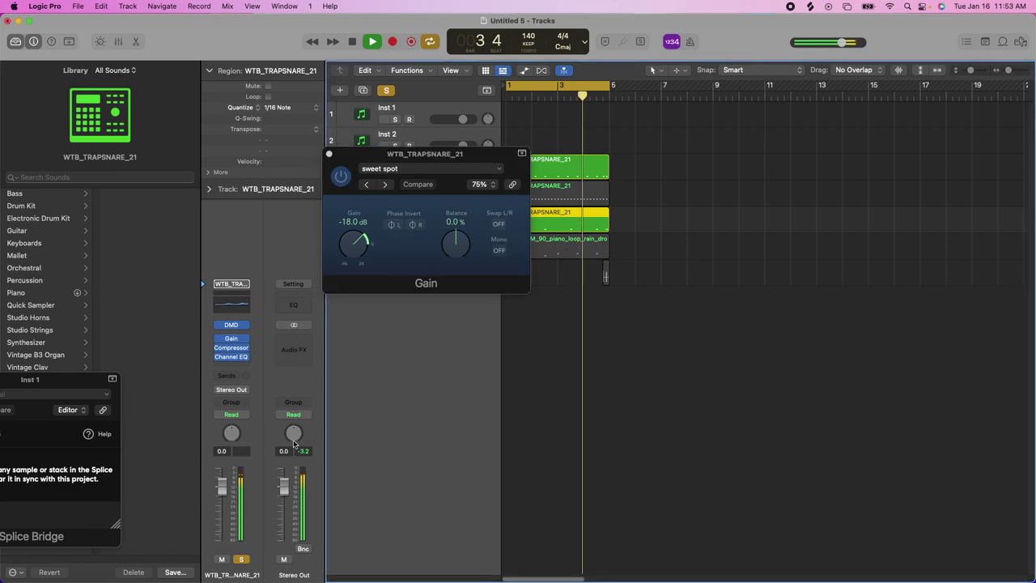
{"action": "left_click", "coordinate": [331, 154]}
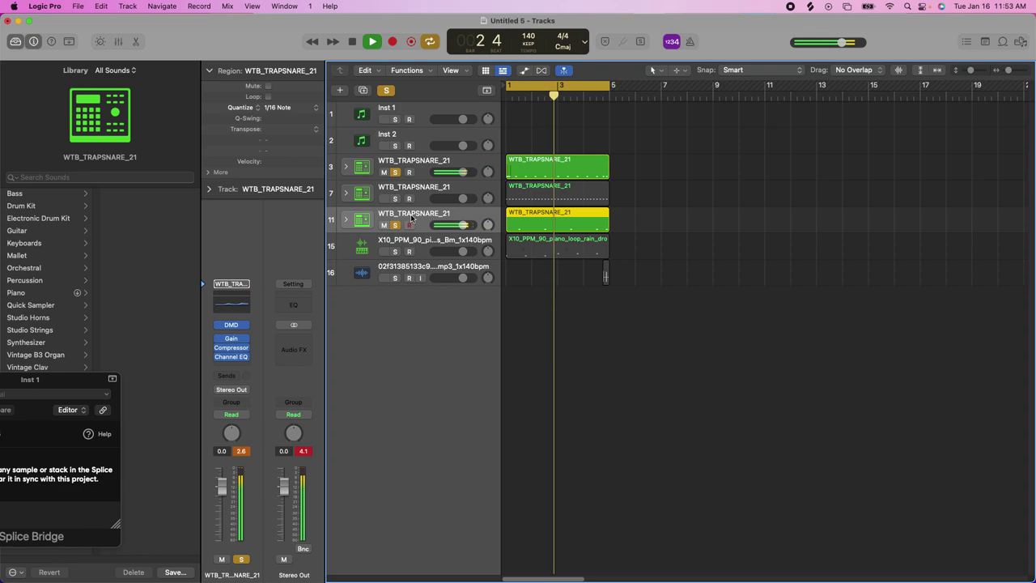
Step: Reopen track 11's Compressor, raise its threshold to about -25 dB, reset the peak levels and close it
{"action": "left_click", "coordinate": [231, 348]}
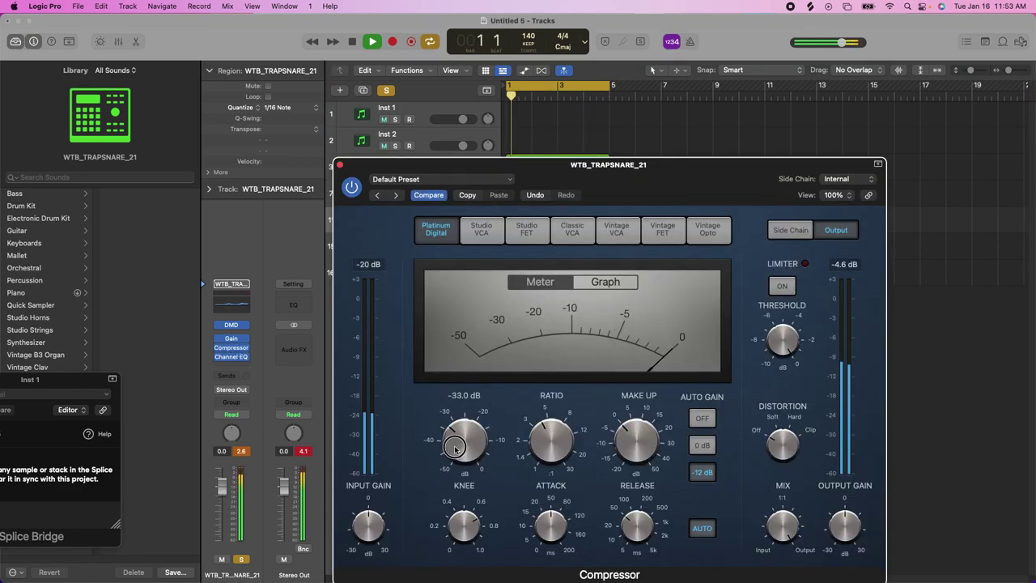
{"action": "left_click", "coordinate": [241, 451]}
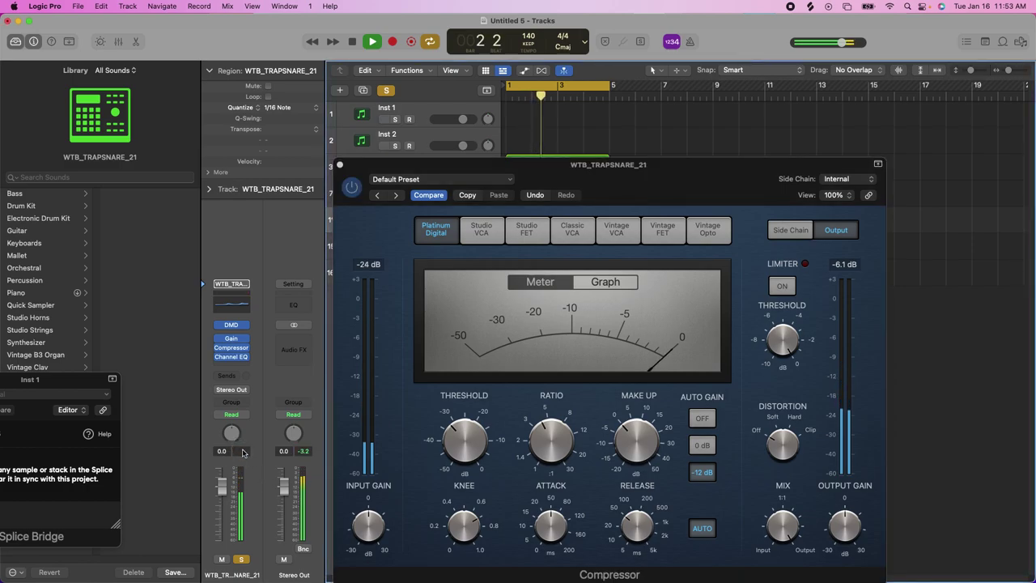
{"action": "left_click_drag", "start_coordinate": [467, 450], "coordinate": [467, 436]}
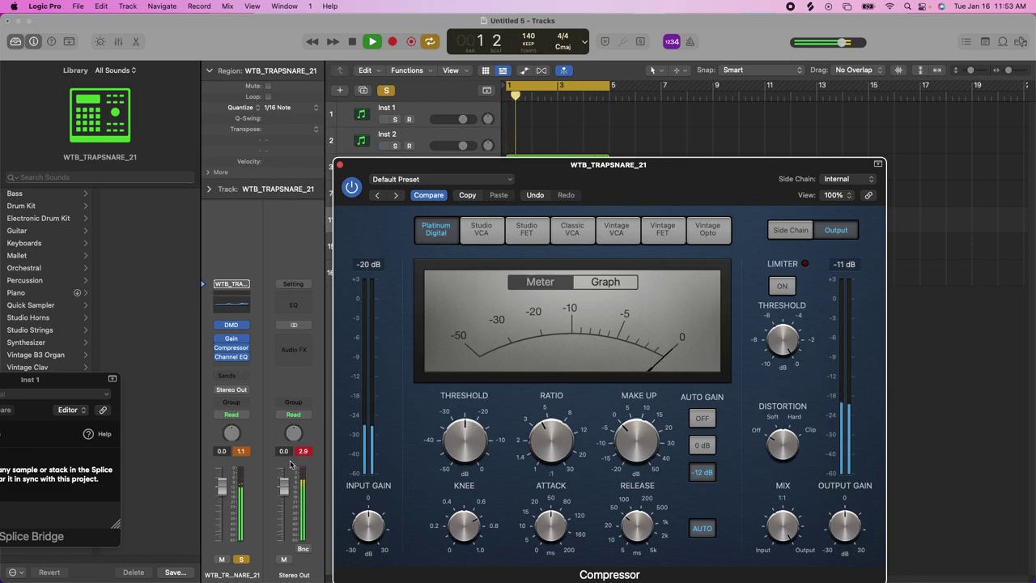
{"action": "left_click", "coordinate": [330, 441]}
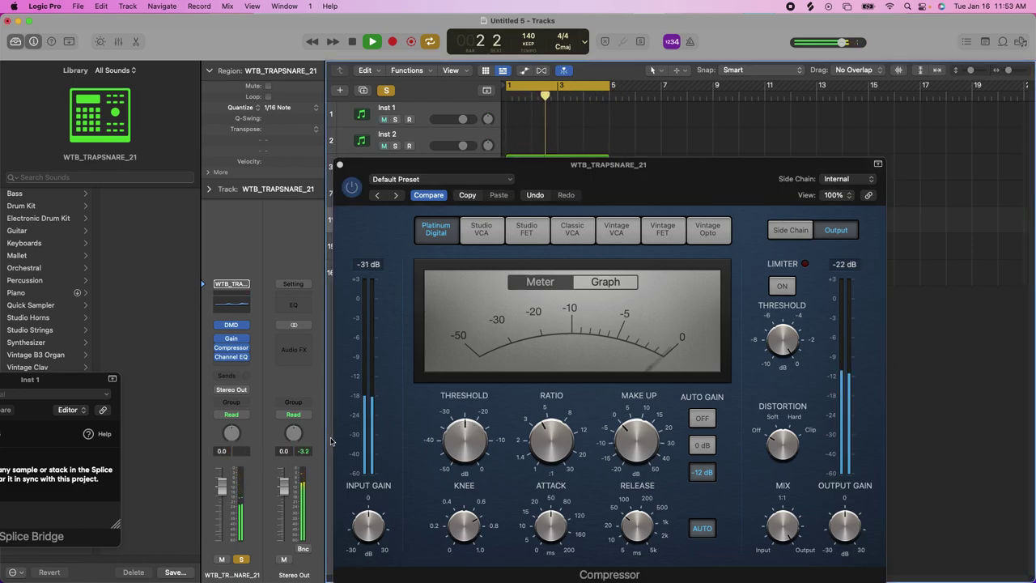
{"action": "left_click", "coordinate": [339, 165]}
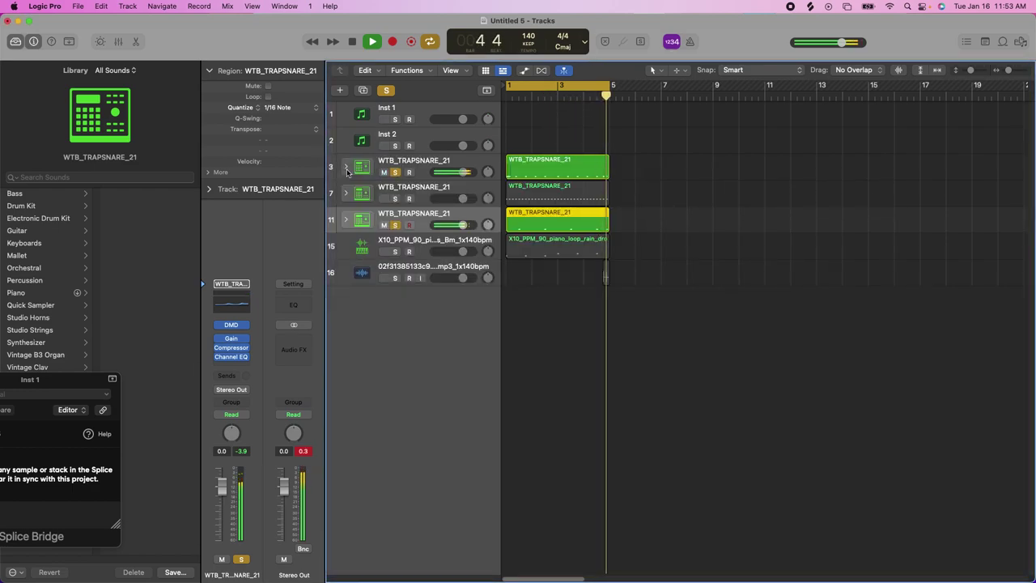
Step: Solo track 7 as well and insert a stereo Gain plug-in on it with the "sweet spot" preset
{"action": "left_click", "coordinate": [395, 198]}
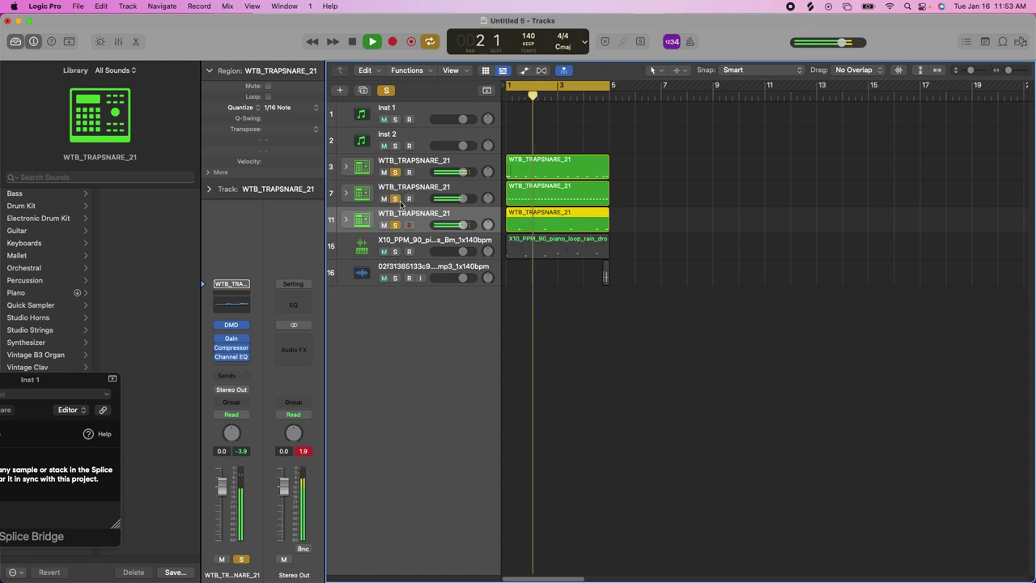
{"action": "left_click", "coordinate": [411, 190]}
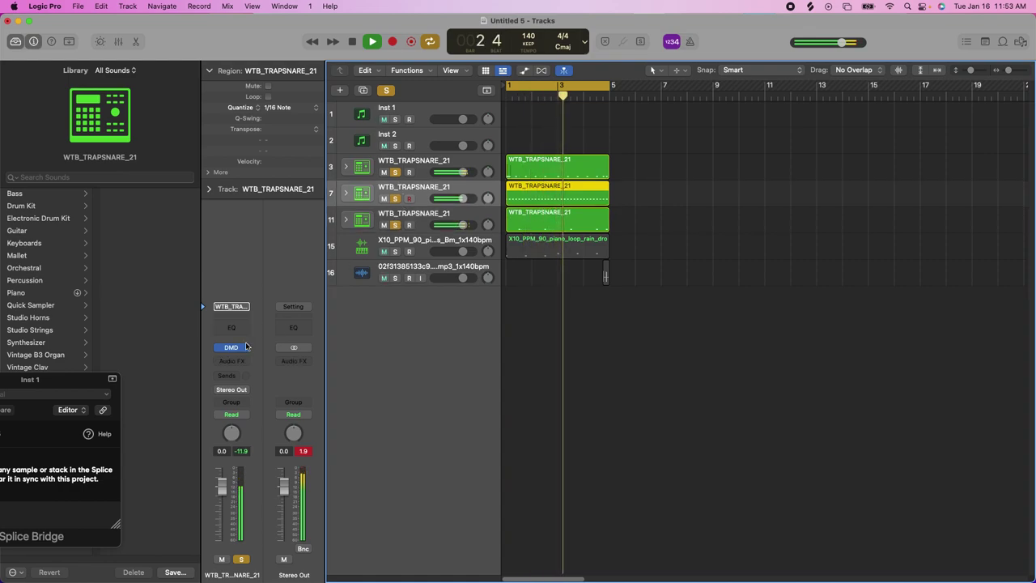
{"action": "left_click", "coordinate": [233, 361]}
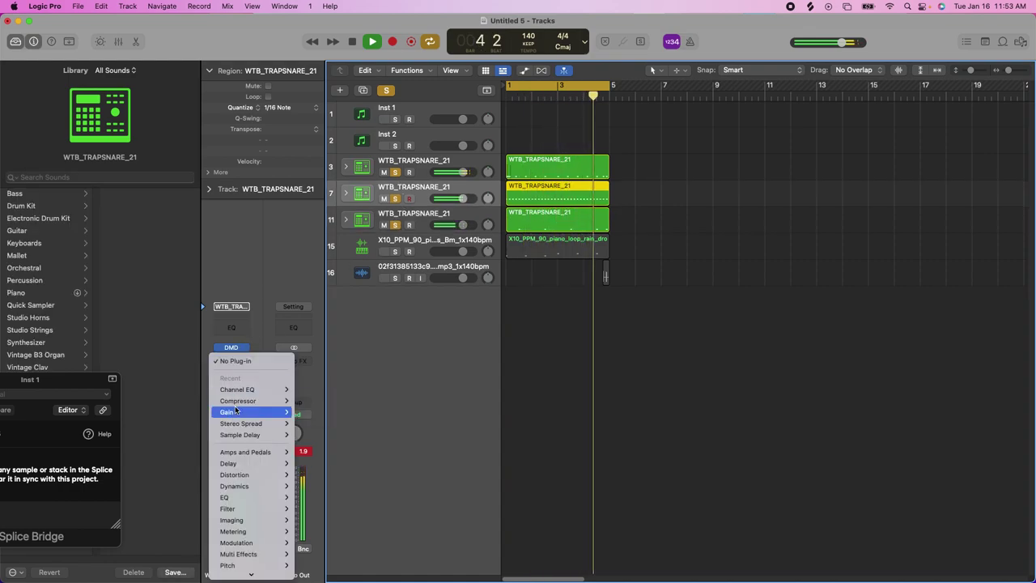
{"action": "mouse_move", "coordinate": [267, 412]}
{"action": "left_click", "coordinate": [301, 413]}
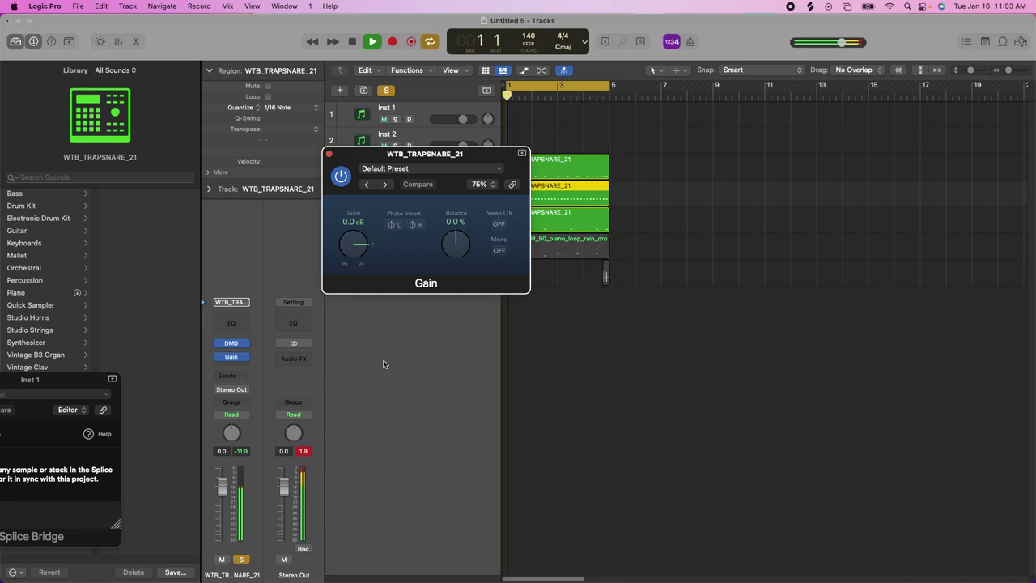
{"action": "left_click", "coordinate": [389, 170]}
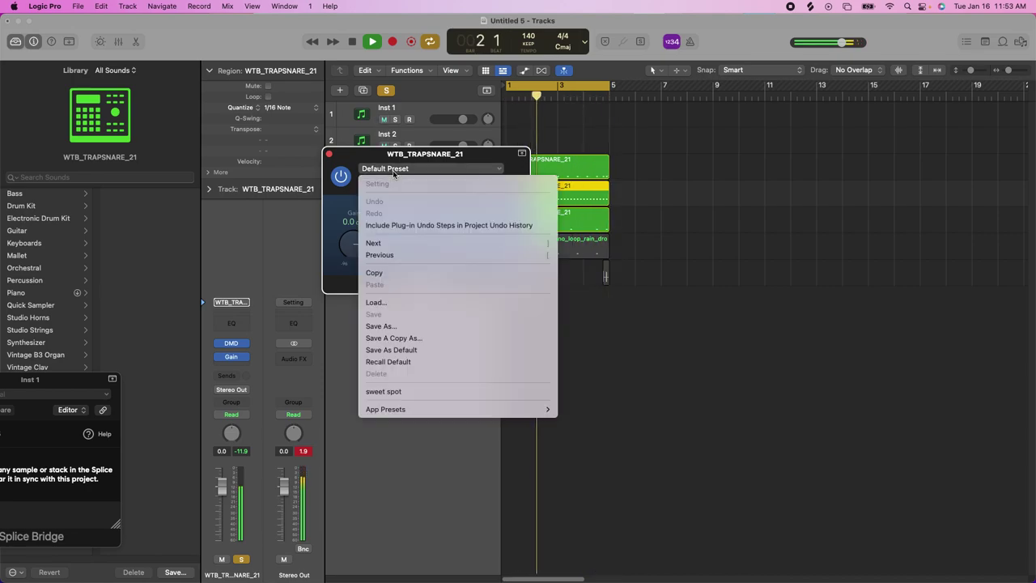
{"action": "left_click", "coordinate": [391, 390]}
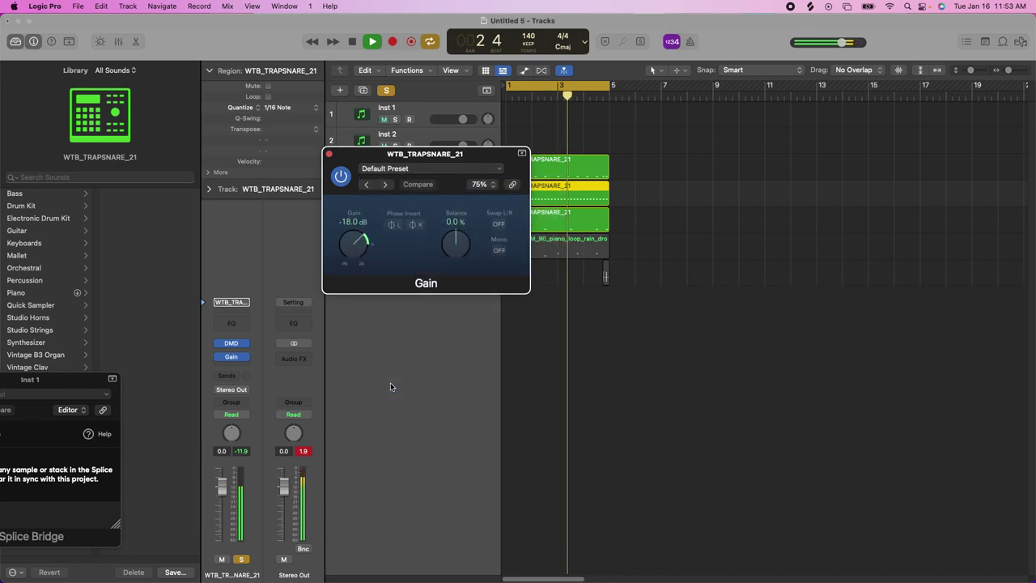
{"action": "left_click", "coordinate": [328, 154]}
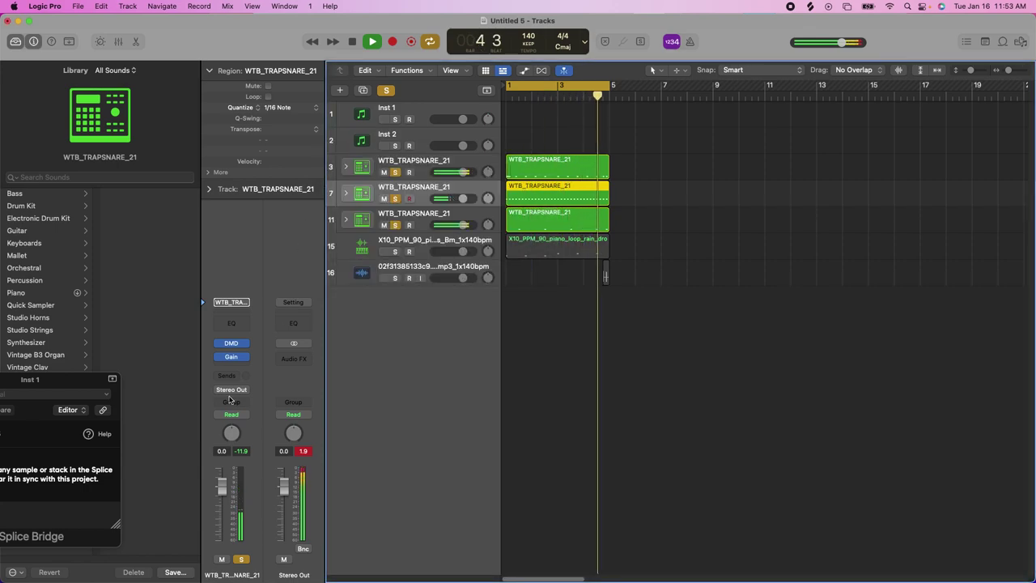
Step: Insert a stereo Compressor on track 7 with a threshold of -45.0 dB and a ratio of about 2:1
{"action": "left_click", "coordinate": [231, 365]}
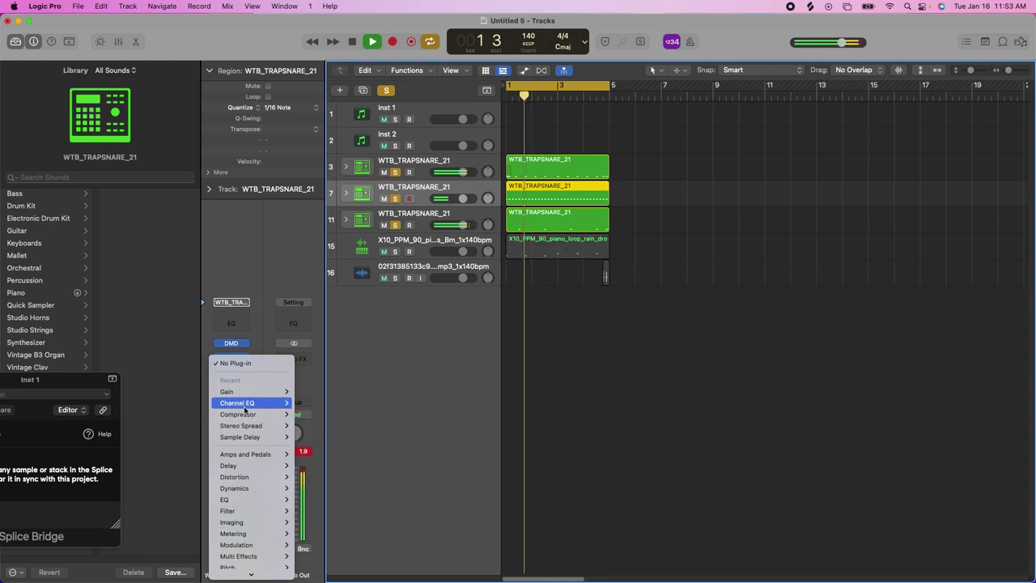
{"action": "mouse_move", "coordinate": [259, 413]}
{"action": "left_click", "coordinate": [310, 415]}
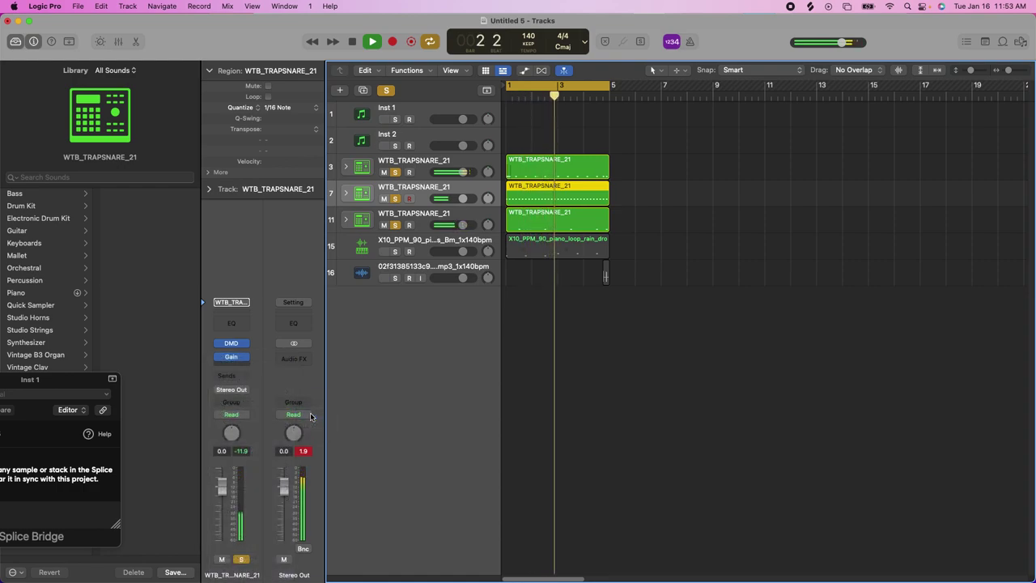
{"action": "left_click_drag", "start_coordinate": [472, 423], "coordinate": [472, 474]}
{"action": "mouse_move", "coordinate": [532, 442]}
{"action": "left_mouse_down"}
{"action": "mouse_move", "coordinate": [542, 405]}
{"action": "mouse_move", "coordinate": [542, 458]}
{"action": "left_mouse_up"}
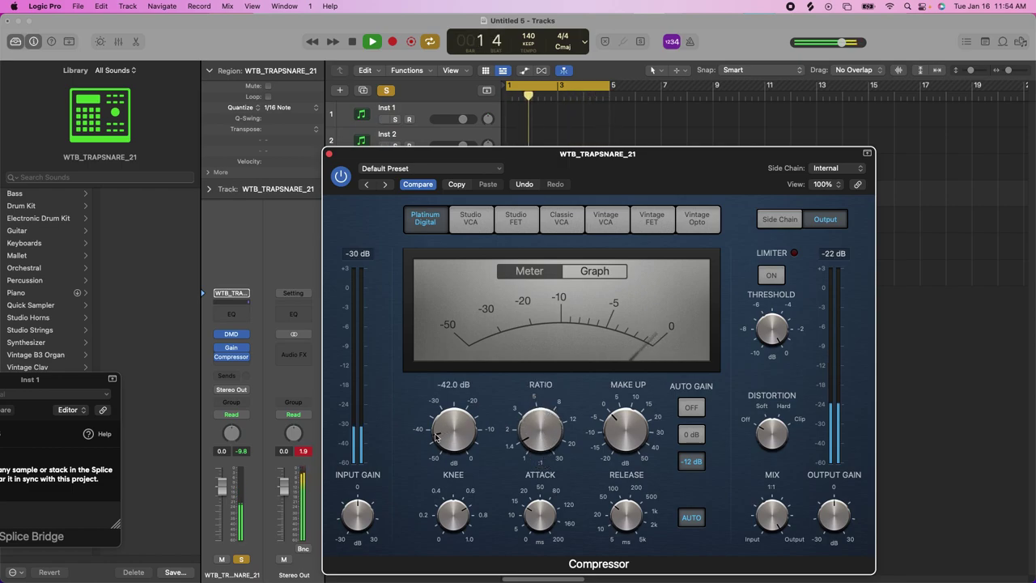
{"action": "left_click_drag", "start_coordinate": [442, 458], "coordinate": [449, 427]}
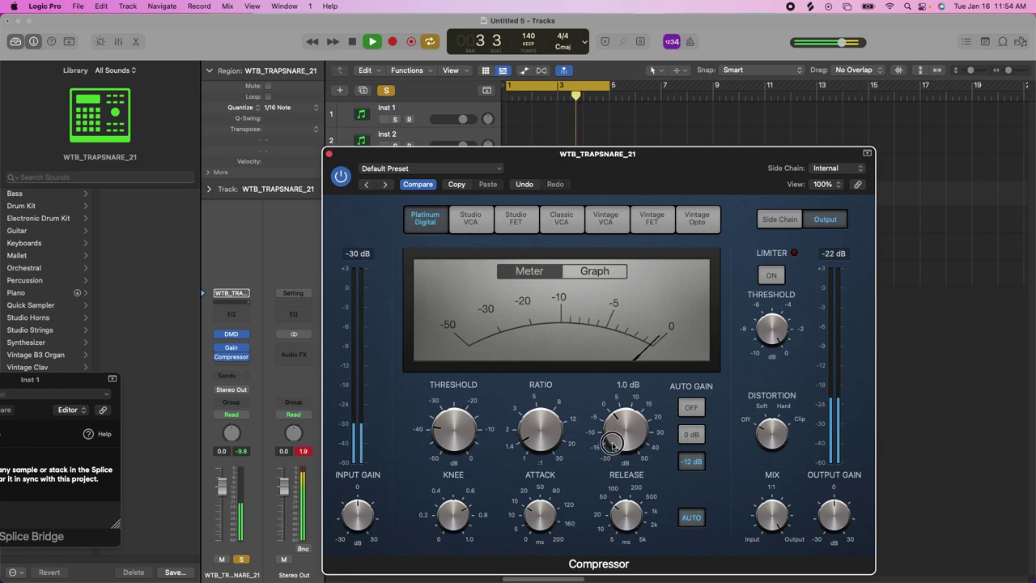
{"action": "left_click_drag", "start_coordinate": [526, 452], "coordinate": [535, 405]}
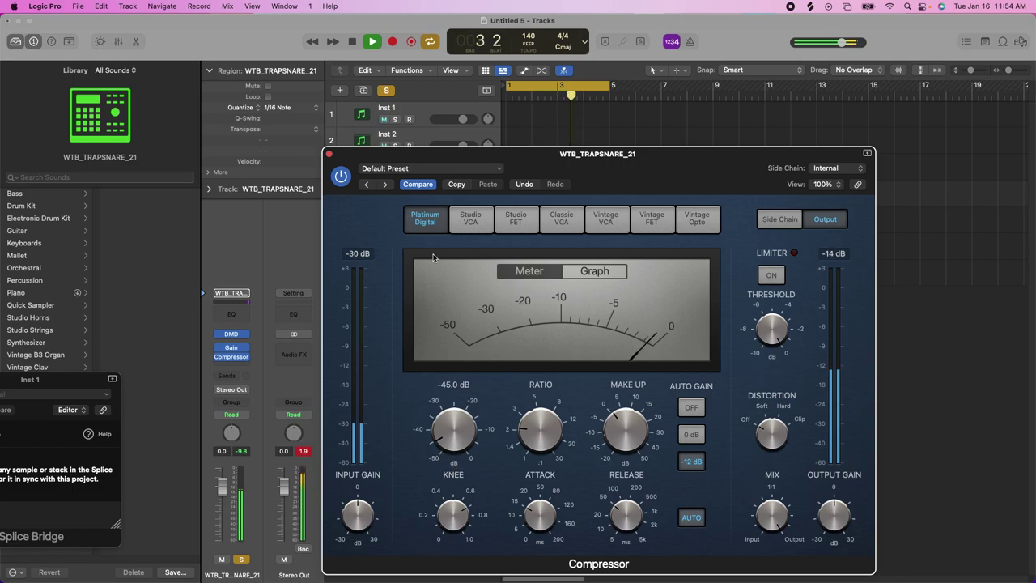
{"action": "left_click", "coordinate": [329, 154]}
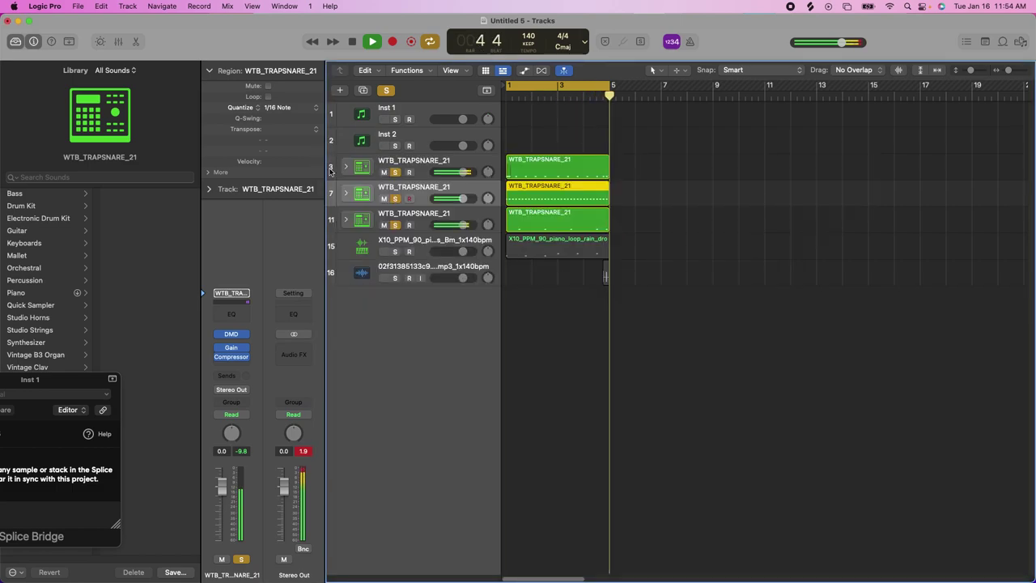
Step: Insert a stereo Channel EQ on track 7, load the Standard Hi Hat EQ drum preset and close the plug-in
{"action": "left_click", "coordinate": [234, 366]}
{"action": "mouse_move", "coordinate": [271, 414]}
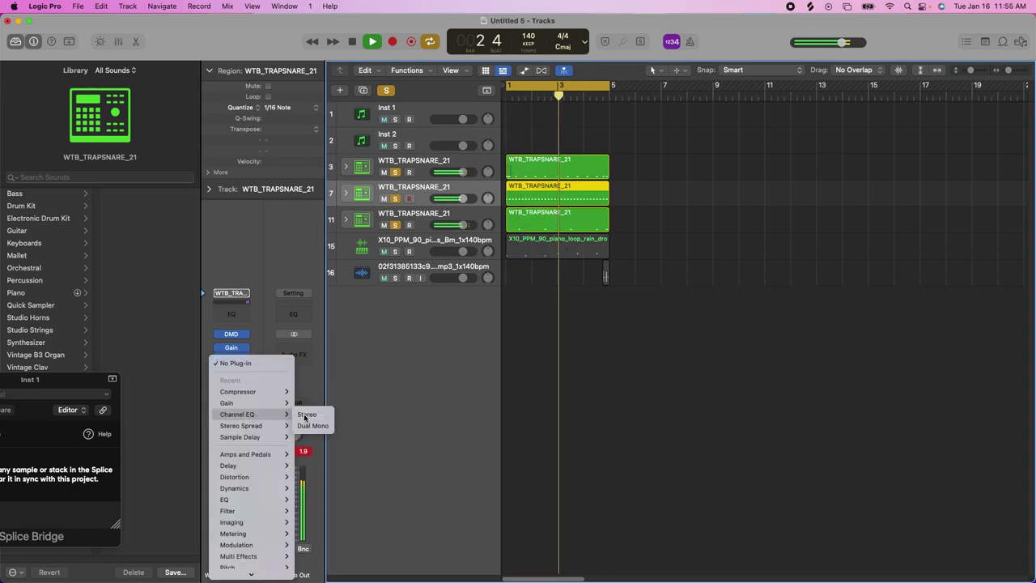
{"action": "left_click", "coordinate": [305, 418]}
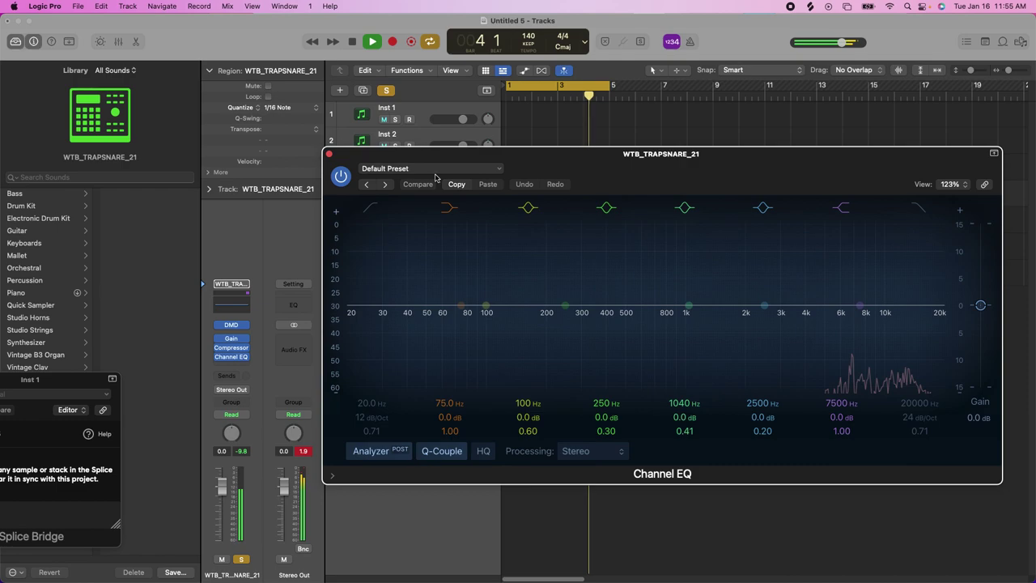
{"action": "left_click", "coordinate": [433, 170]}
{"action": "mouse_move", "coordinate": [464, 410]}
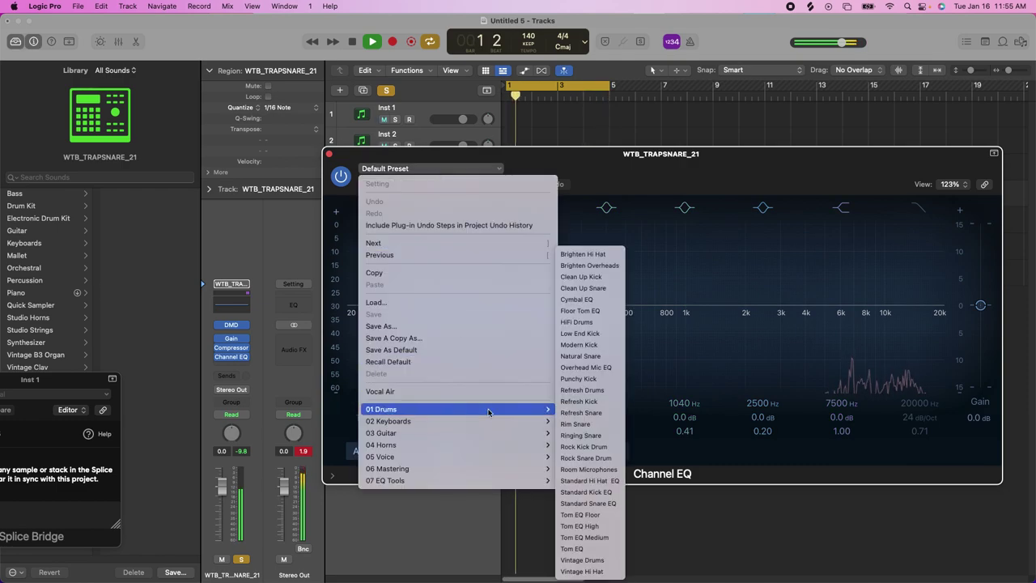
{"action": "left_click", "coordinate": [609, 487]}
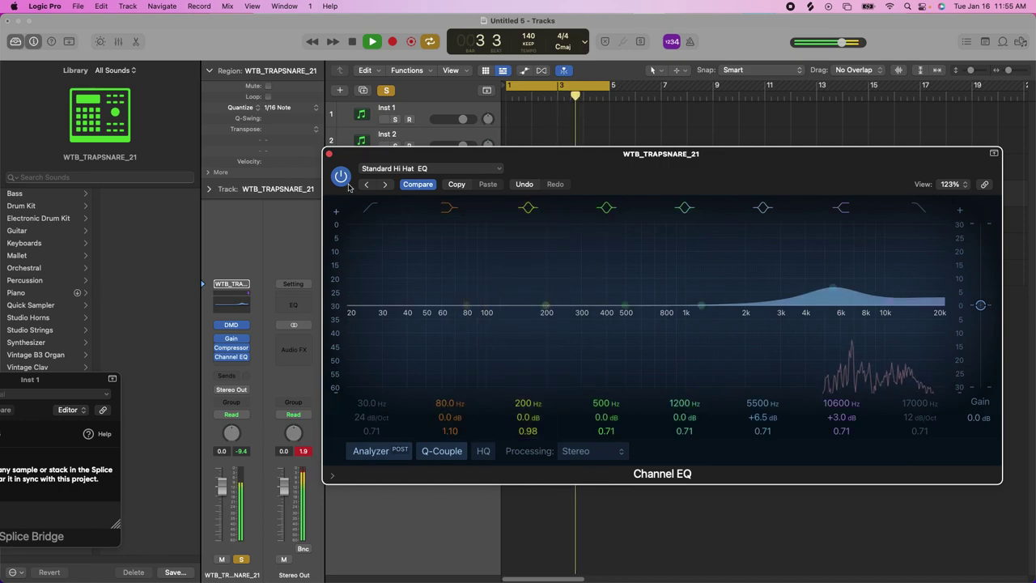
{"action": "left_click", "coordinate": [329, 154]}
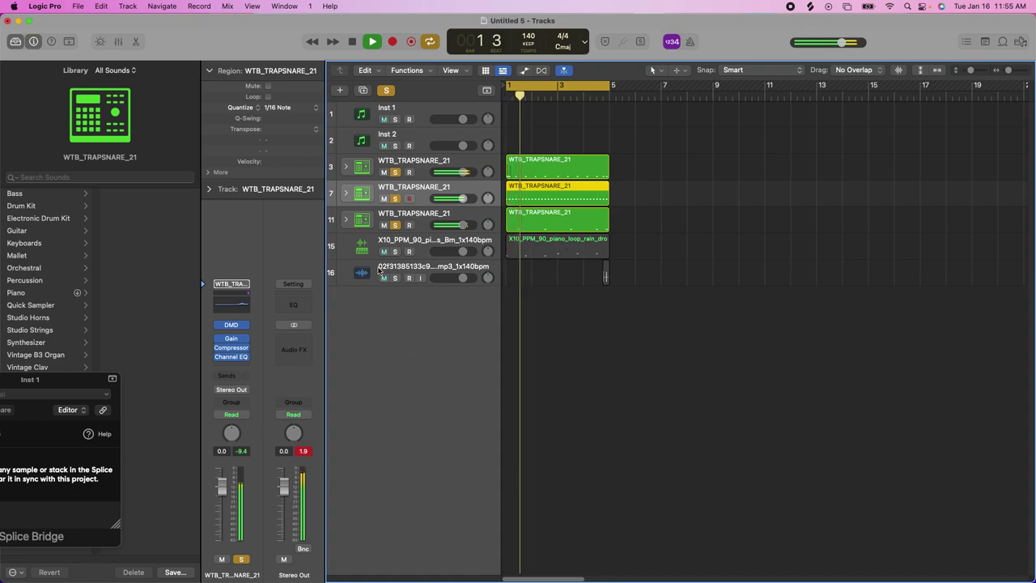
Step: Clear all track solos and mute the audio sample on track 16
{"action": "left_click", "coordinate": [386, 90]}
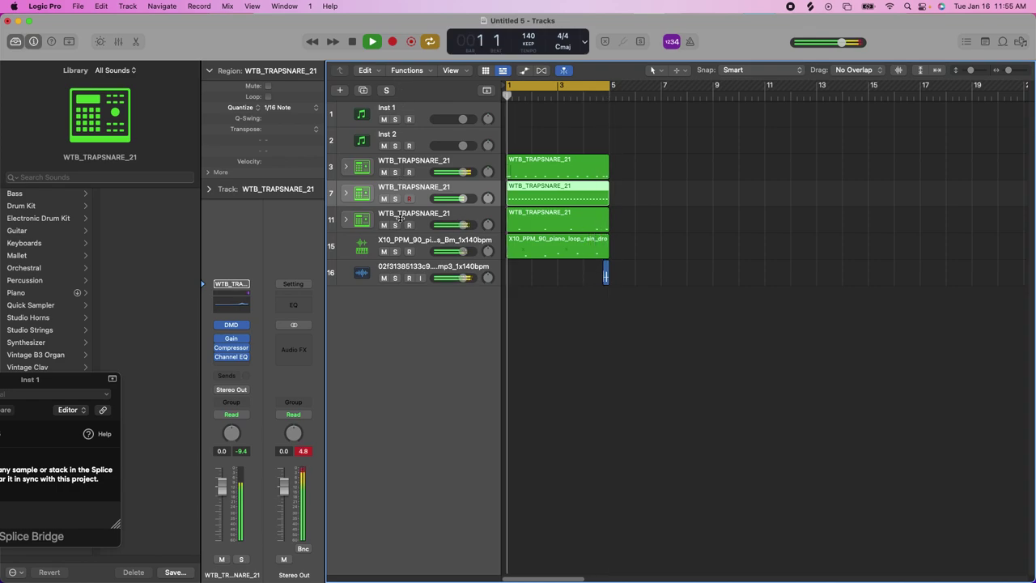
{"action": "left_click", "coordinate": [412, 240]}
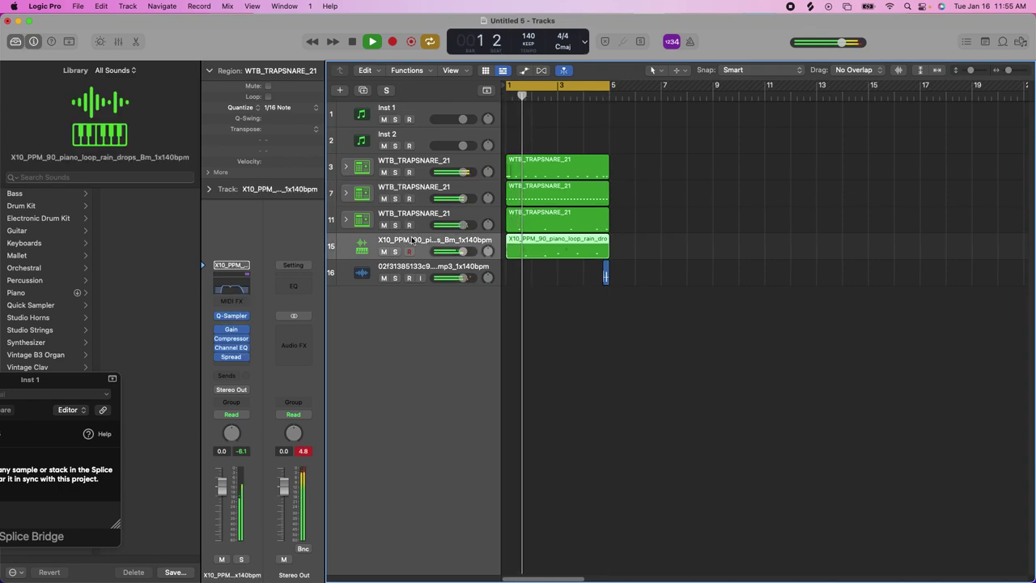
{"action": "left_click", "coordinate": [388, 278]}
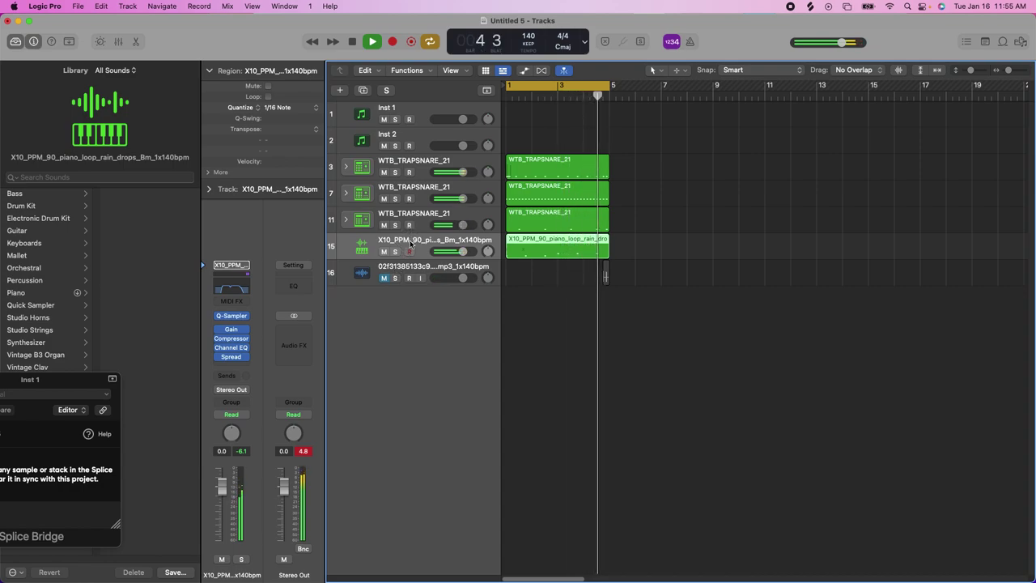
Step: Open the piano track's Compressor, set its threshold to about -40 dB and its make-up gain to -6.0 dB
{"action": "left_click", "coordinate": [231, 343]}
{"action": "left_click_drag", "start_coordinate": [456, 397], "coordinate": [476, 385]}
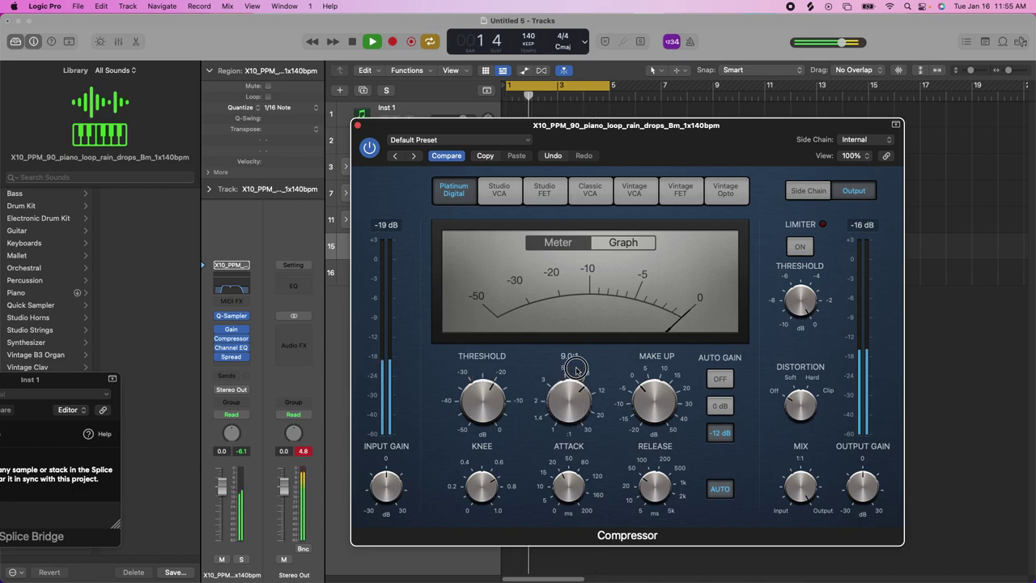
{"action": "left_click_drag", "start_coordinate": [570, 391], "coordinate": [569, 402]}
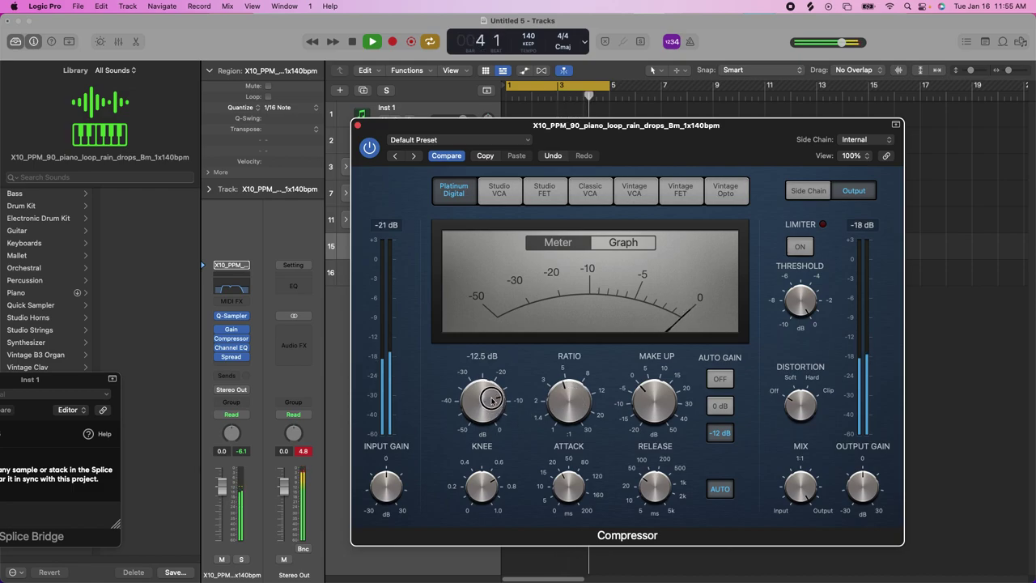
{"action": "left_click_drag", "start_coordinate": [487, 416], "coordinate": [489, 437]}
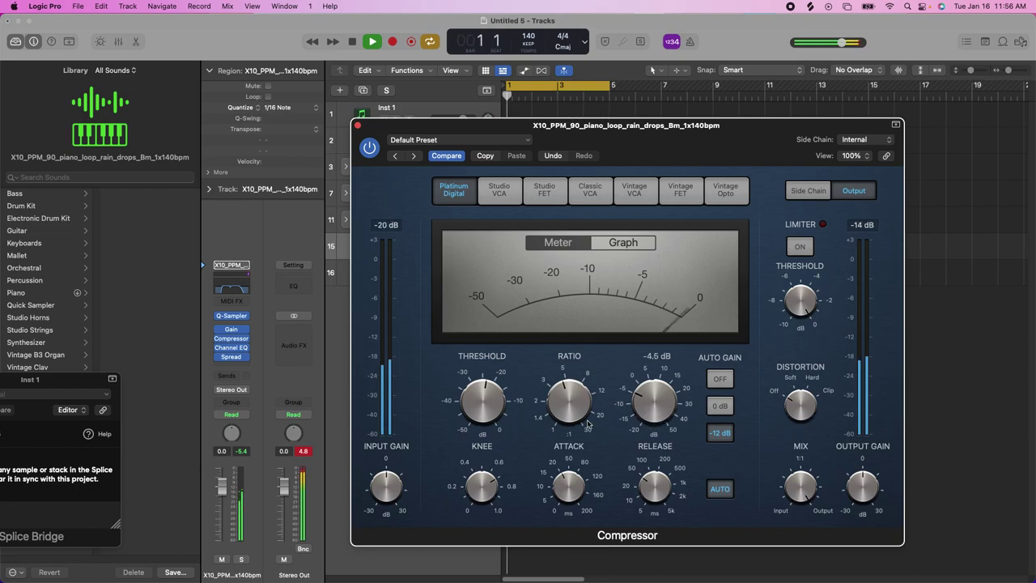
{"action": "left_click_drag", "start_coordinate": [480, 392], "coordinate": [484, 450]}
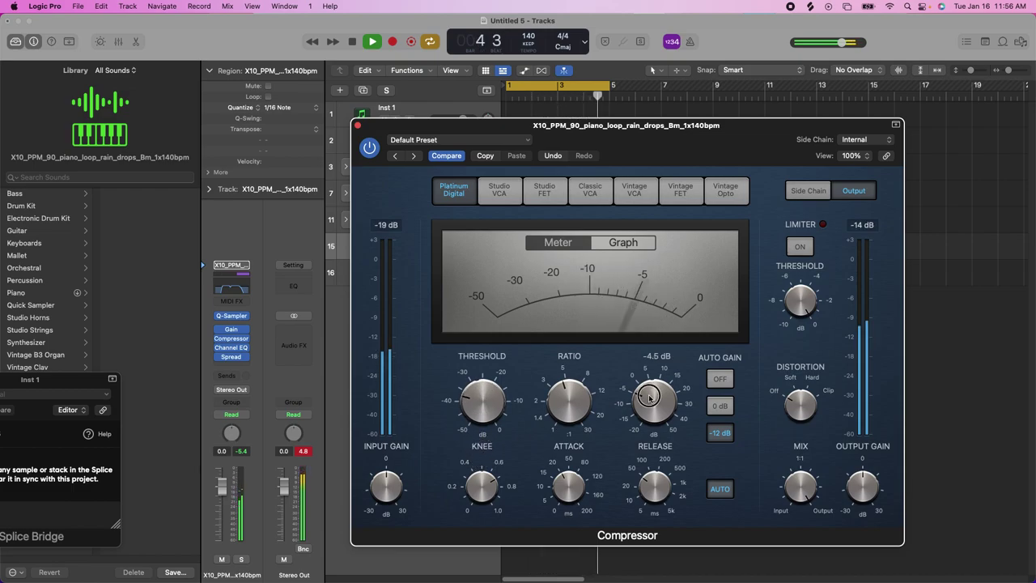
{"action": "left_click_drag", "start_coordinate": [648, 398], "coordinate": [649, 403]}
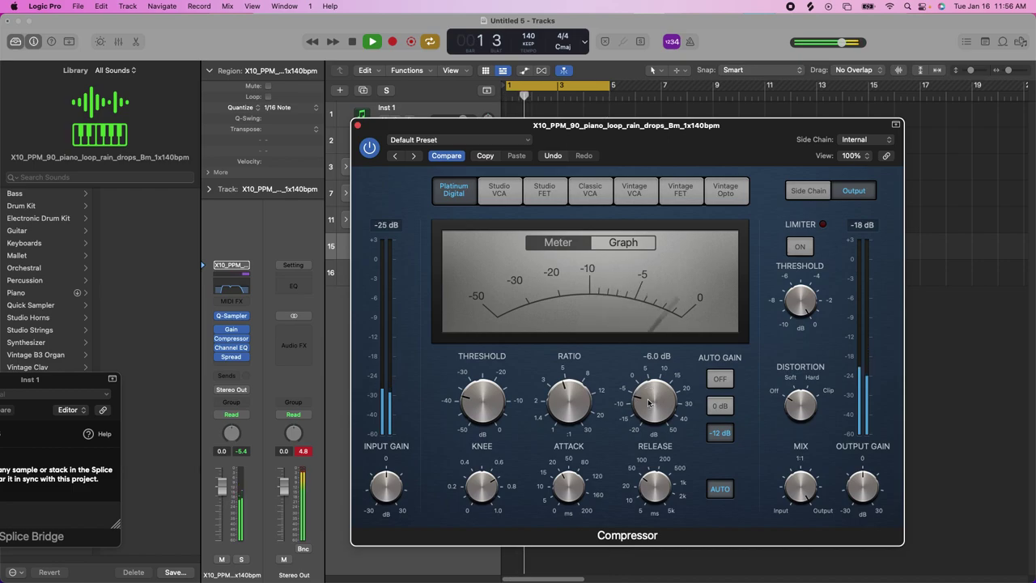
Step: Set the piano Compressor's ratio to about 3.5:1 and its threshold to about -44 dB, and close the plug-in
{"action": "left_click_drag", "start_coordinate": [559, 412], "coordinate": [560, 435]}
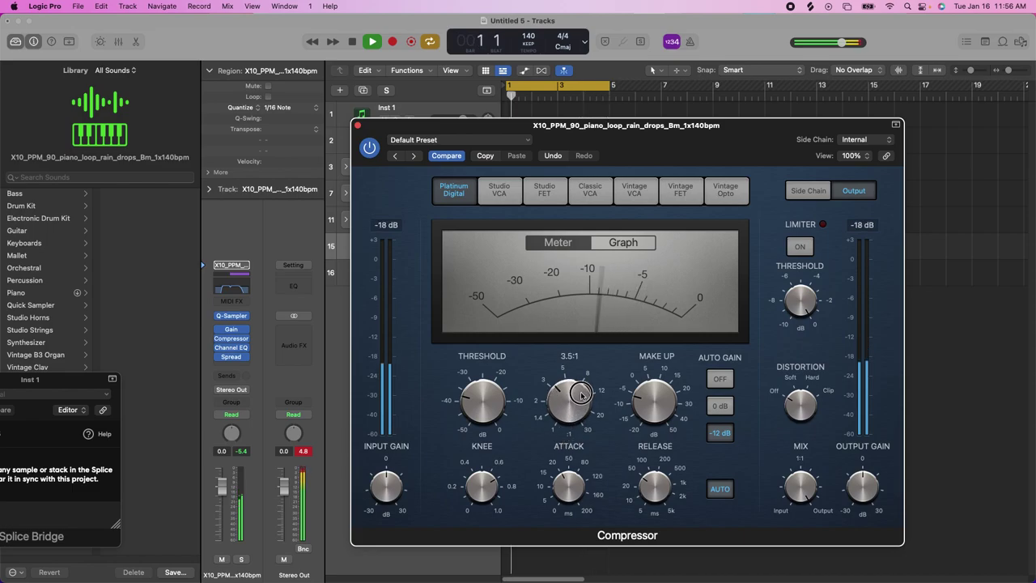
{"action": "left_click_drag", "start_coordinate": [591, 374], "coordinate": [593, 369]}
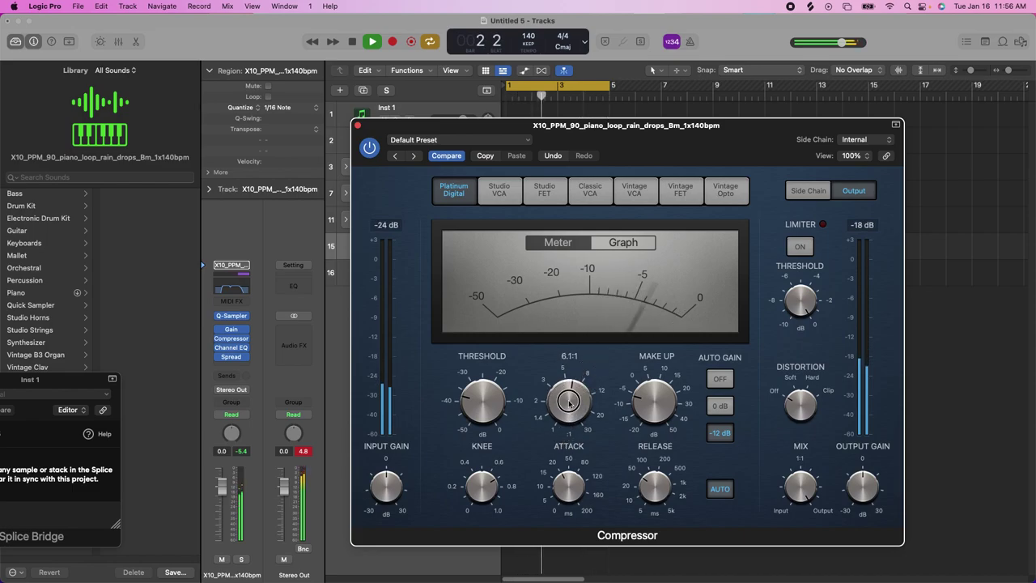
{"action": "left_click_drag", "start_coordinate": [569, 403], "coordinate": [569, 451]}
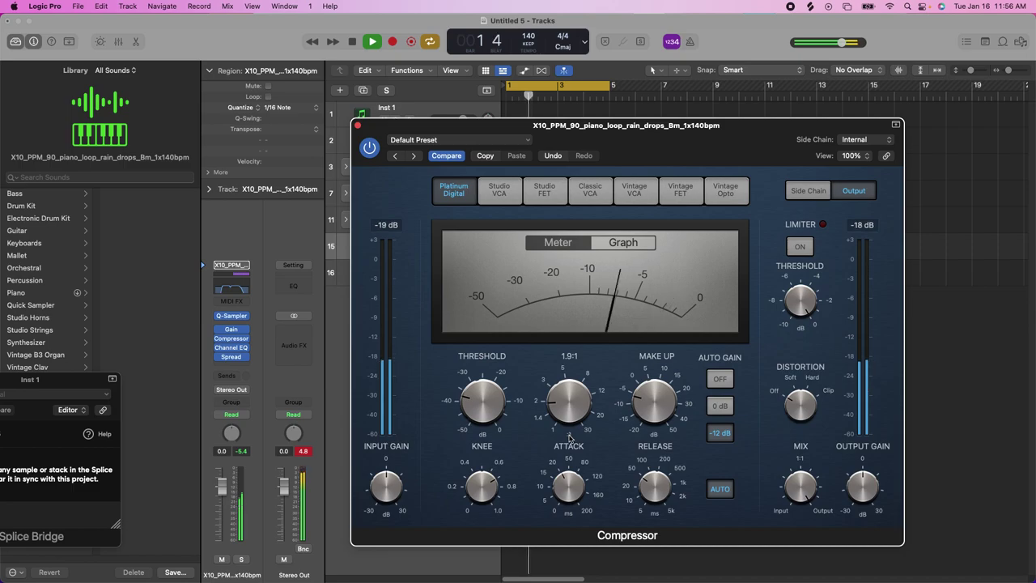
{"action": "left_click_drag", "start_coordinate": [570, 430], "coordinate": [571, 420]}
{"action": "left_click_drag", "start_coordinate": [482, 405], "coordinate": [470, 435]}
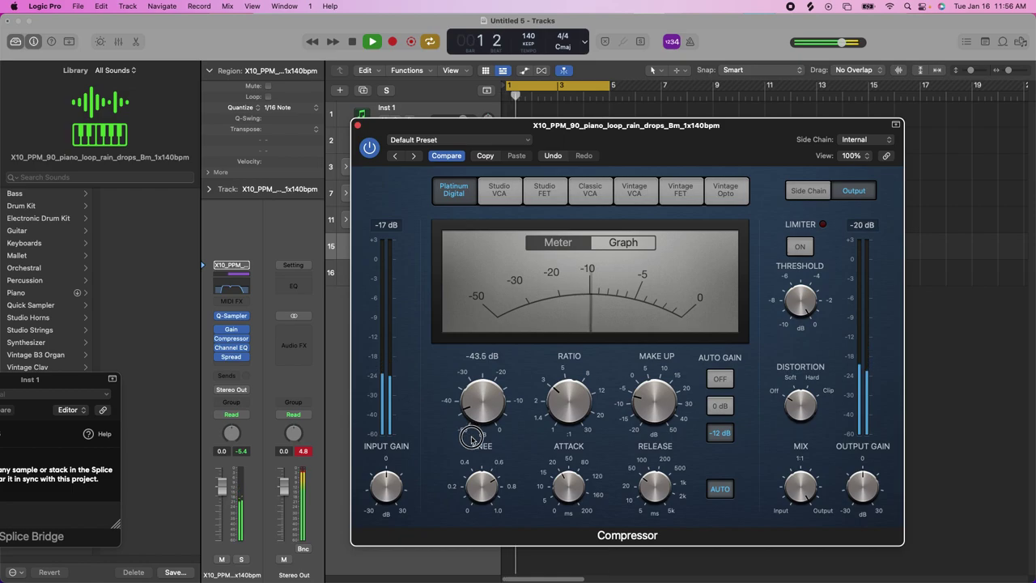
{"action": "left_click_drag", "start_coordinate": [471, 438], "coordinate": [473, 442]}
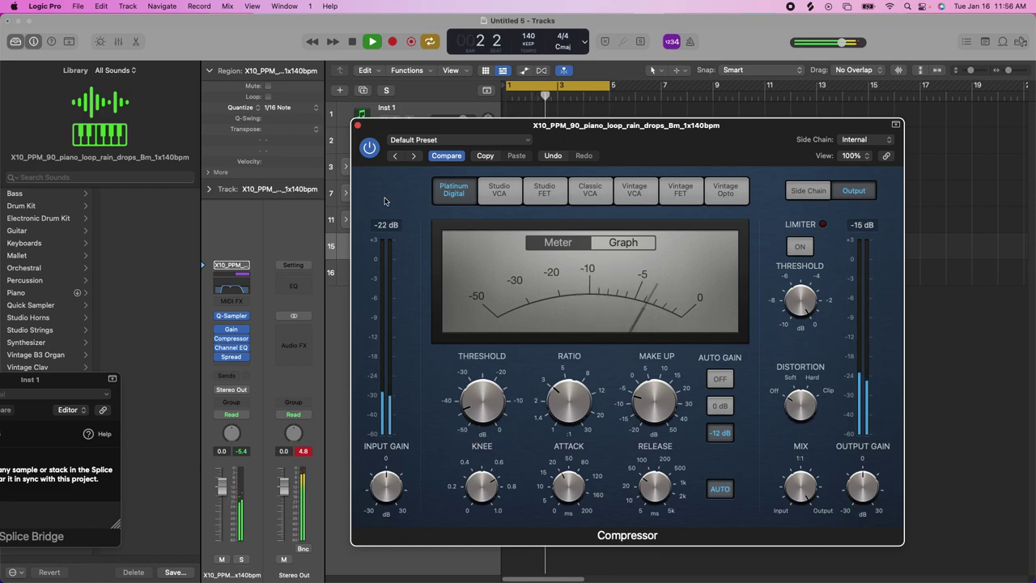
{"action": "left_click", "coordinate": [357, 125]}
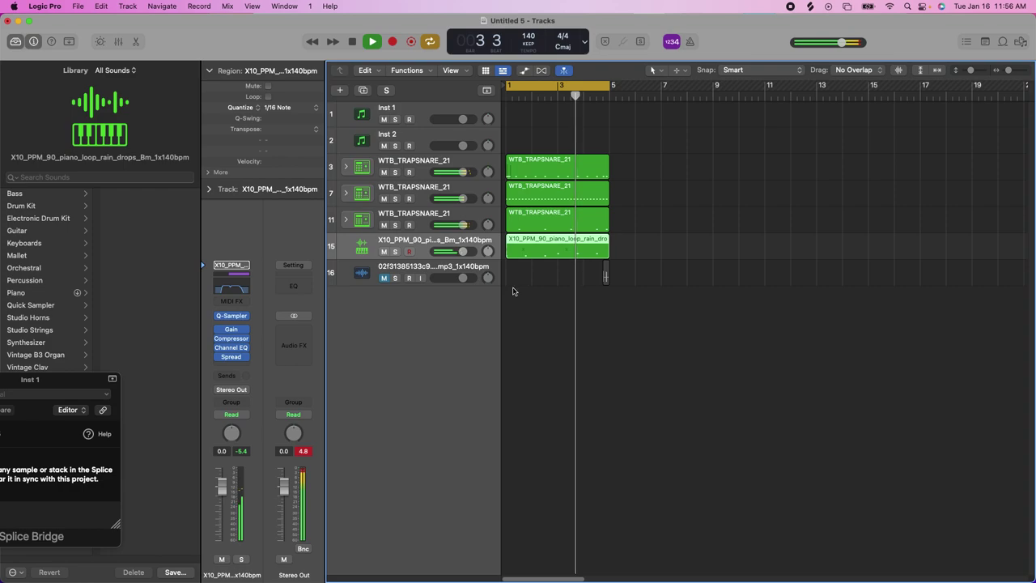
Step: Mute track 3 and repeat all regions of the four-bar loop five times
{"action": "left_click", "coordinate": [385, 173]}
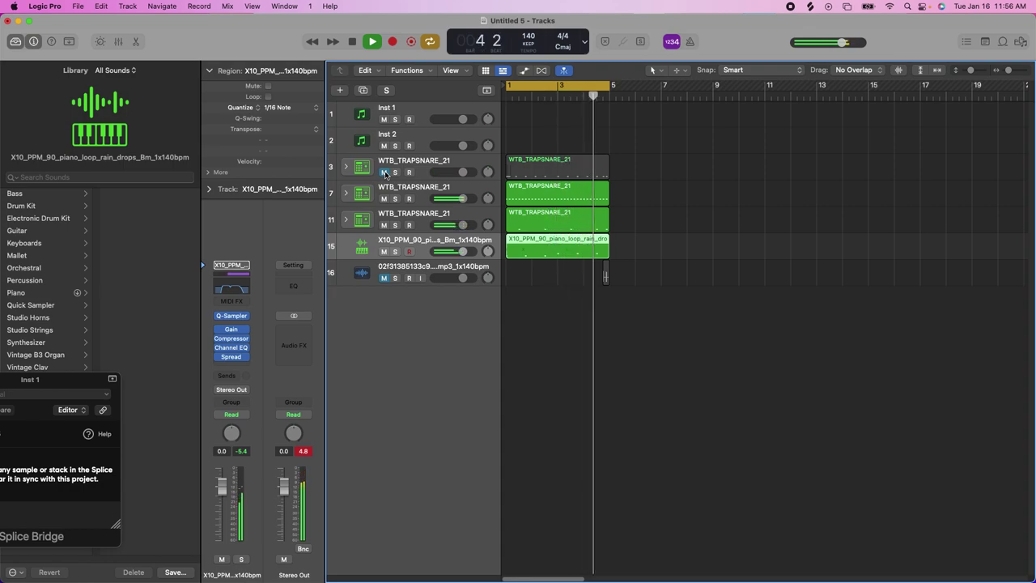
{"action": "key", "text": "super+a"}
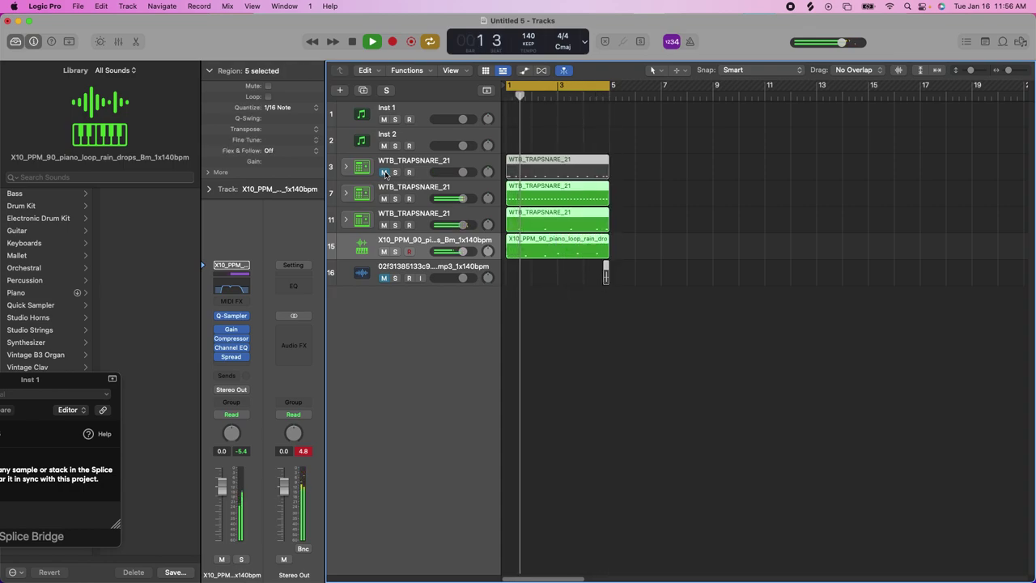
{"action": "key", "text": "super+r"}
{"action": "key", "text": "super+r"}
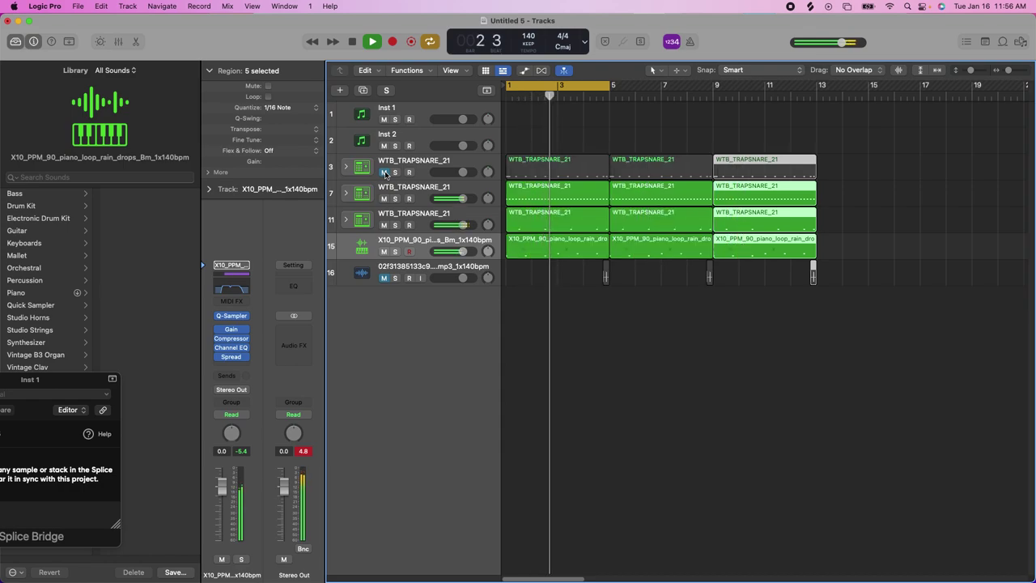
{"action": "key", "text": "super+r"}
{"action": "key", "text": "super+r"}
{"action": "key", "text": "super+r"}
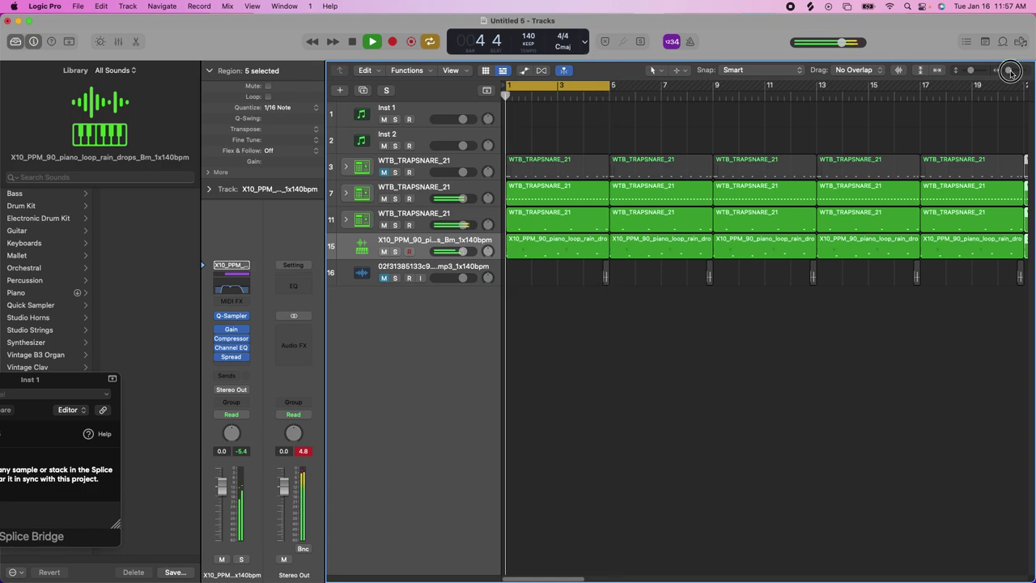
Step: Extend the cycle range to bar 25, where the repeated regions end, and delete audio track 16 with its regions
{"action": "left_click_drag", "start_coordinate": [1010, 71], "coordinate": [1006, 71]}
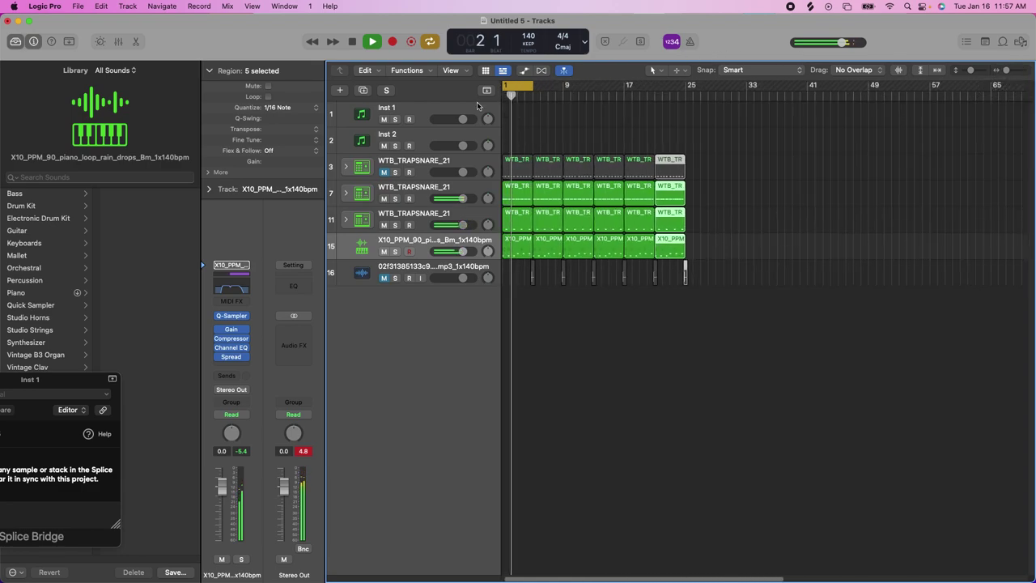
{"action": "left_click_drag", "start_coordinate": [532, 85], "coordinate": [688, 127]}
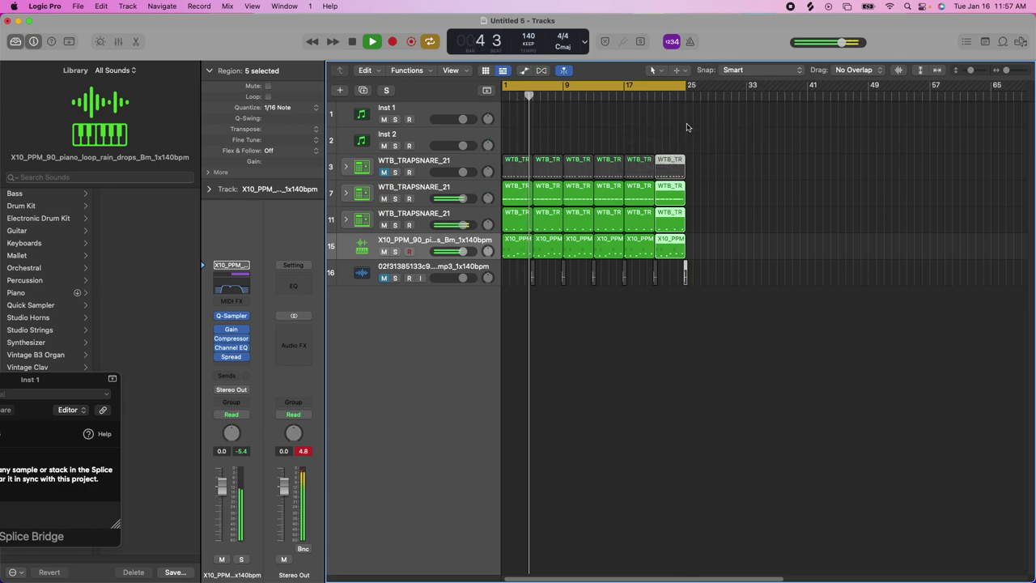
{"action": "left_click", "coordinate": [419, 273]}
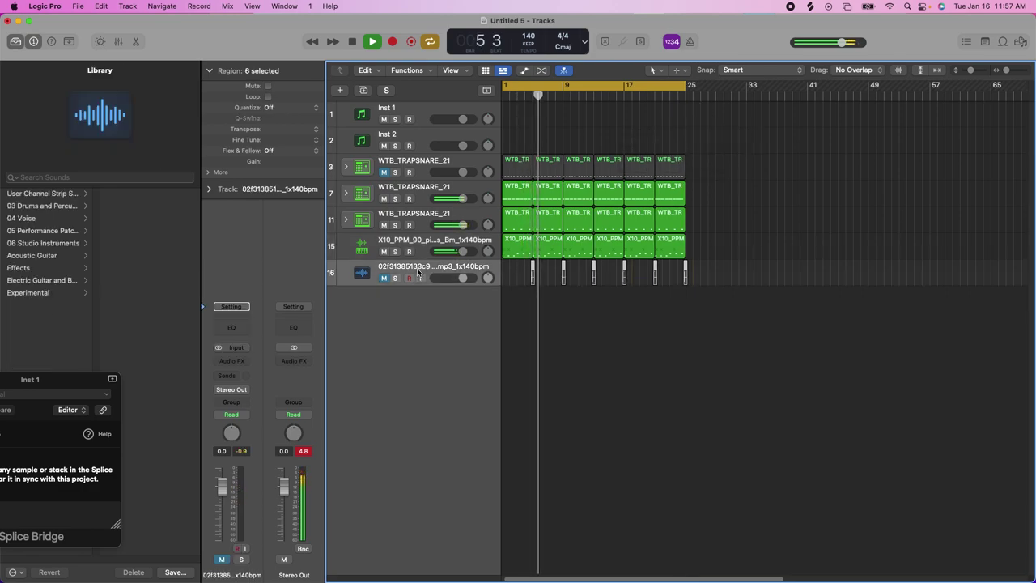
{"action": "key", "text": "super+BackSpace"}
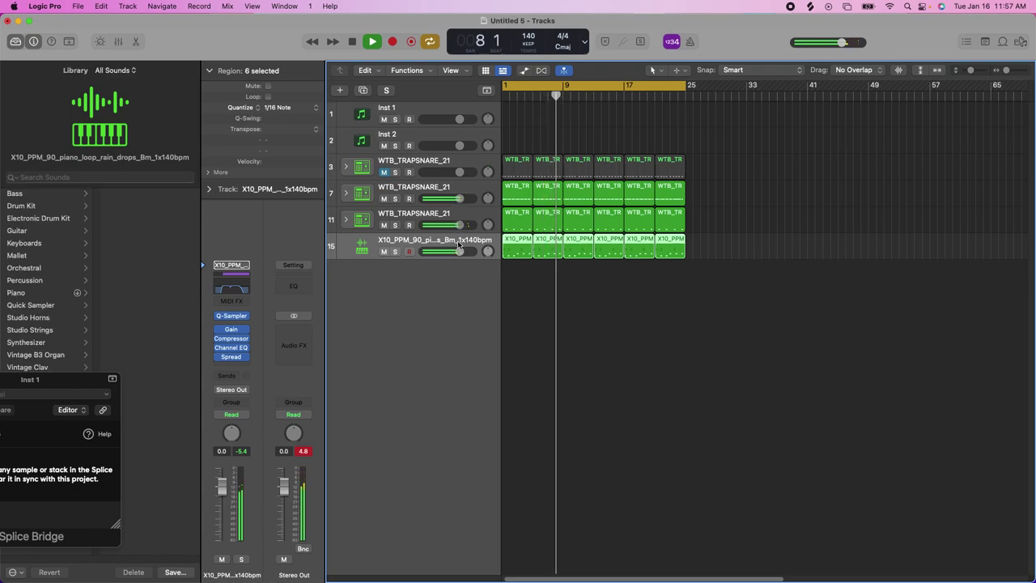
Step: Delete the first two regions on track 3 so that its part starts at bar 9
{"action": "left_click_drag", "start_coordinate": [555, 121], "coordinate": [519, 168]}
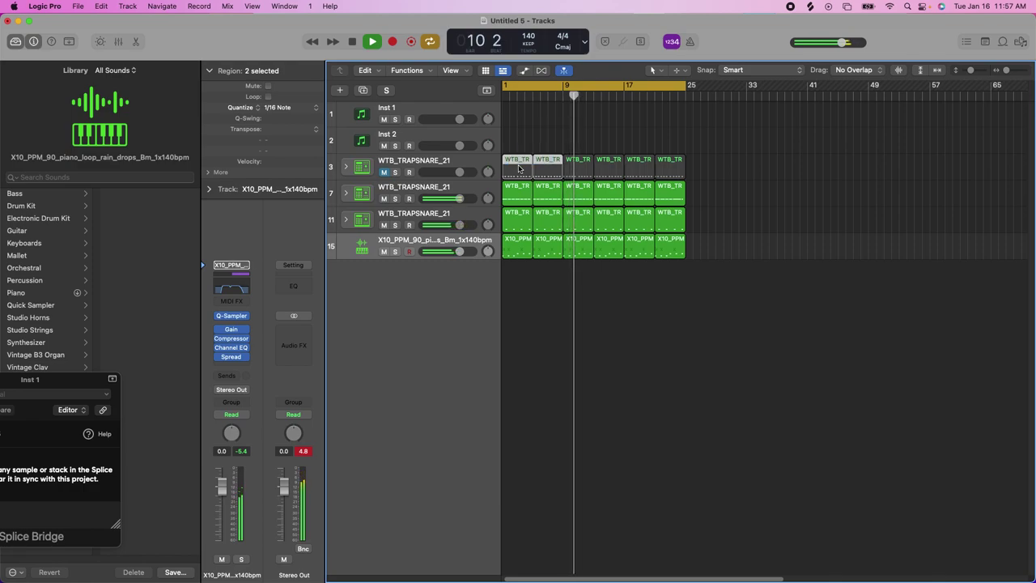
{"action": "key", "text": "Delete"}
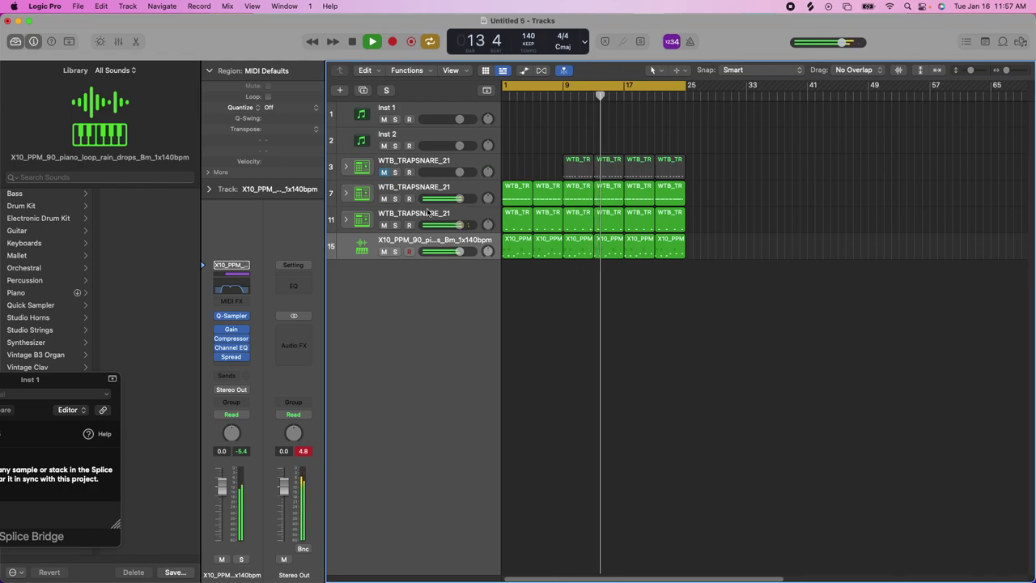
Step: Lower the piano track's volume to -0.4 dB and unmute track 3
{"action": "left_click", "coordinate": [421, 247]}
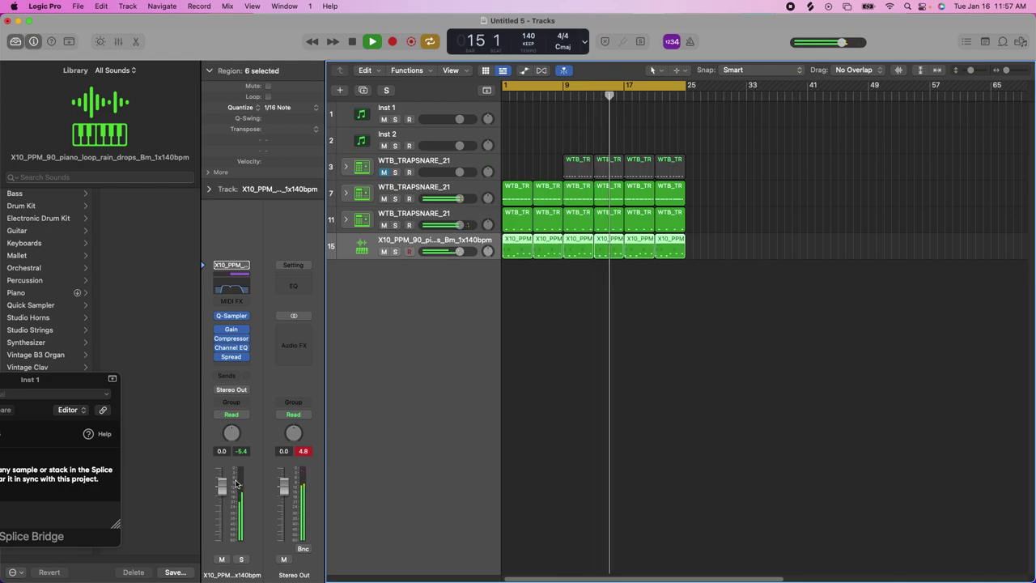
{"action": "left_click_drag", "start_coordinate": [223, 488], "coordinate": [221, 492]}
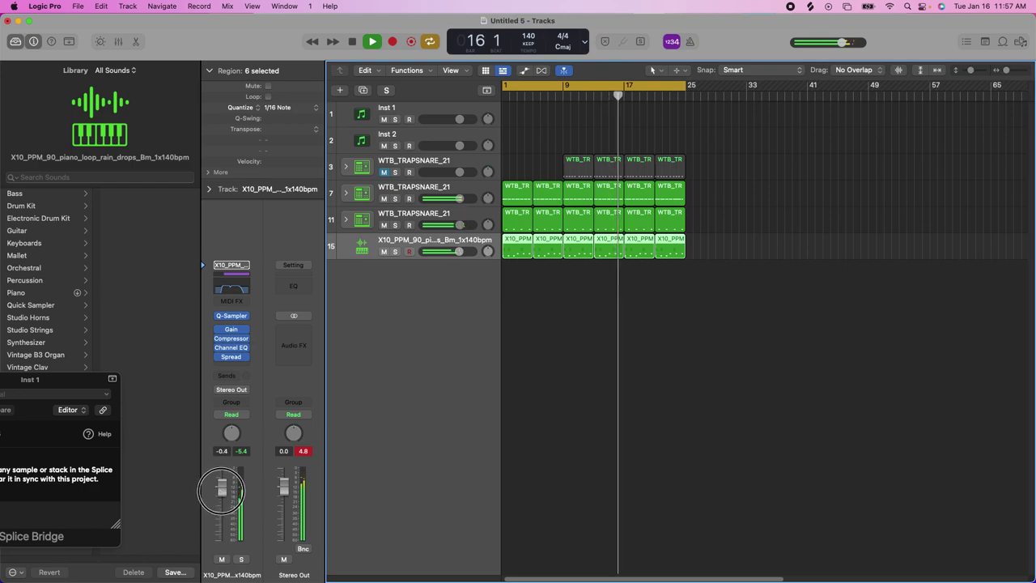
{"action": "left_click", "coordinate": [384, 172]}
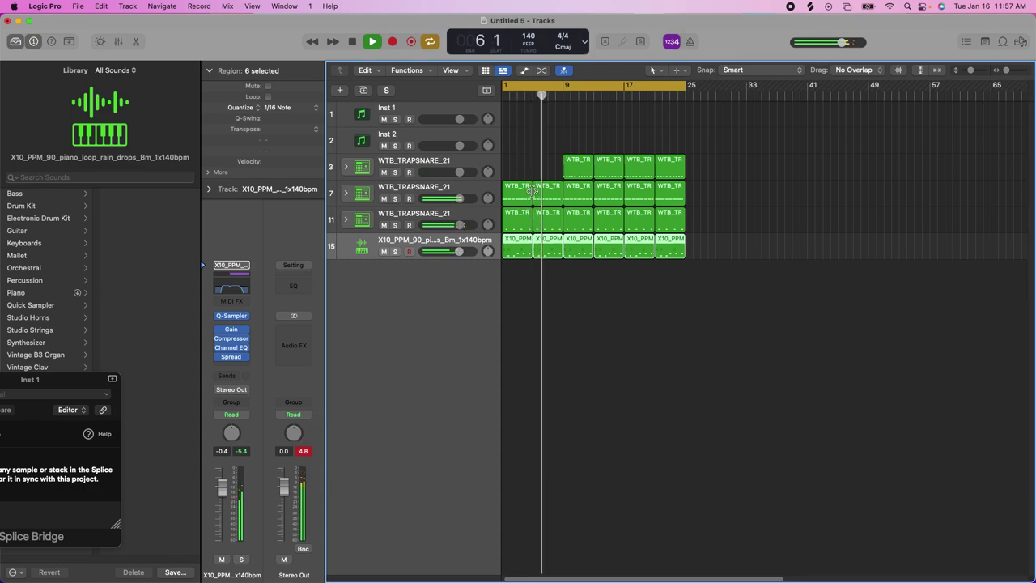
Step: Shorten the second regions on tracks 7 and 11 to end at bar 8 and the last regions on tracks 3, 7 and 11 at bar 24
{"action": "left_click_drag", "start_coordinate": [563, 198], "coordinate": [553, 227]}
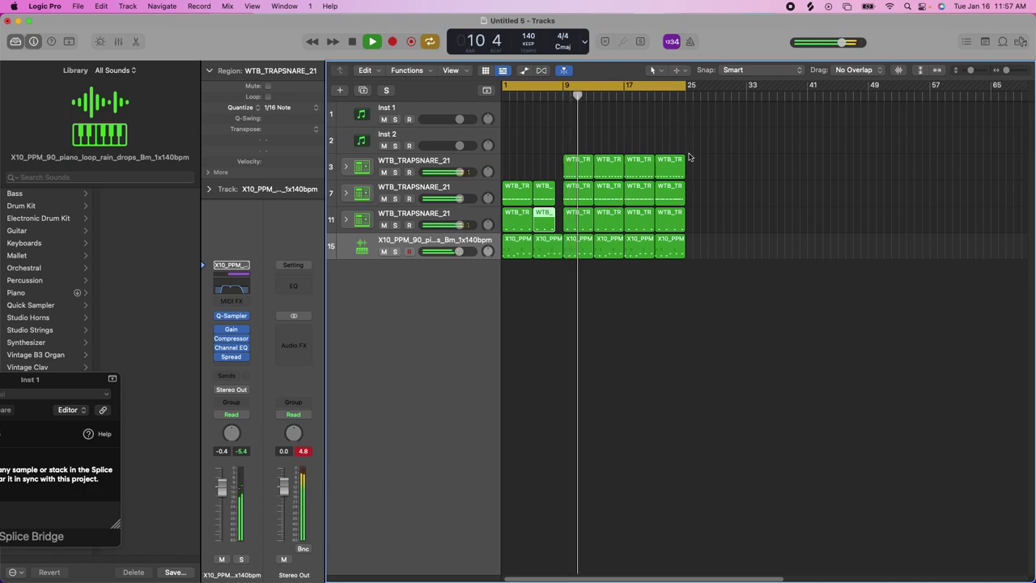
{"action": "left_click_drag", "start_coordinate": [696, 166], "coordinate": [676, 218]}
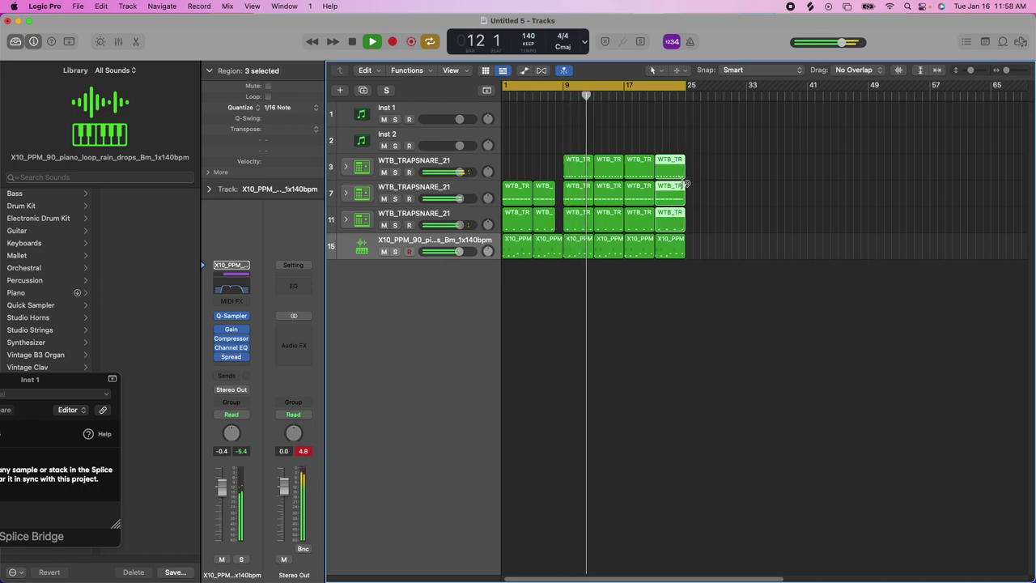
{"action": "left_click_drag", "start_coordinate": [678, 172], "coordinate": [673, 172]}
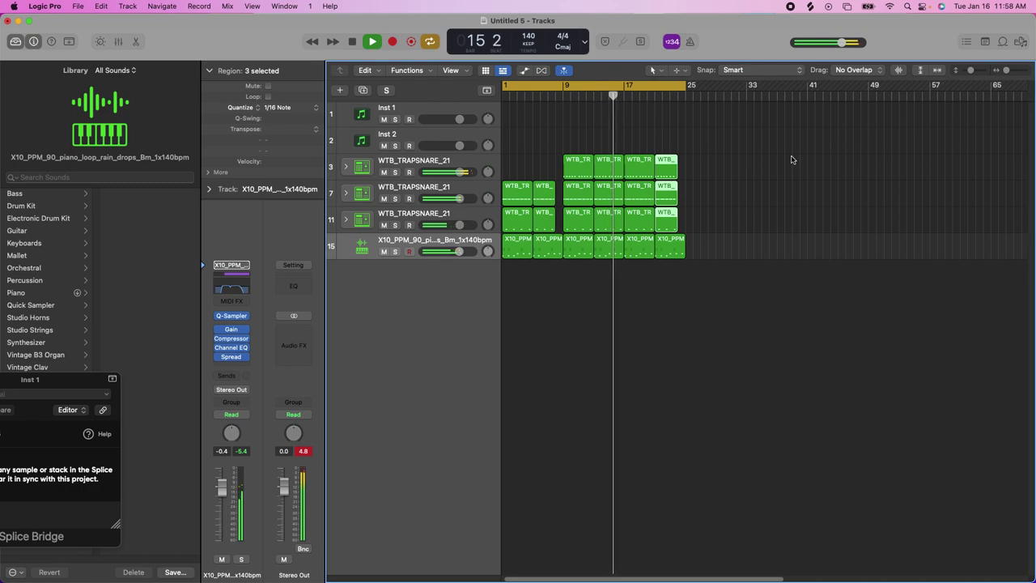
Step: Undo the shortening of the last drum regions and repeat all regions between bars 9 and 25 once on the four tracks
{"action": "key", "text": "super+z"}
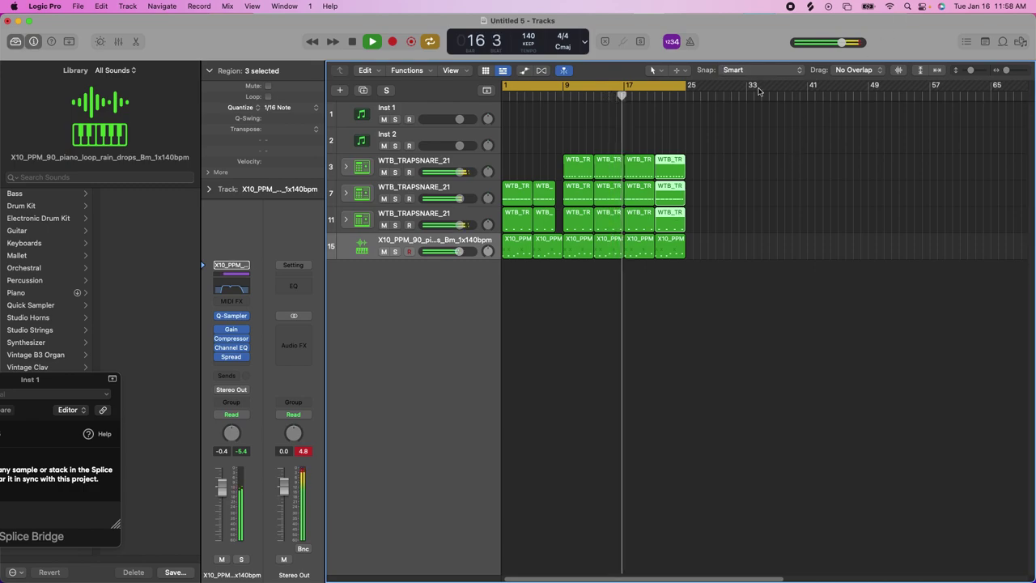
{"action": "left_click_drag", "start_coordinate": [719, 166], "coordinate": [572, 310]}
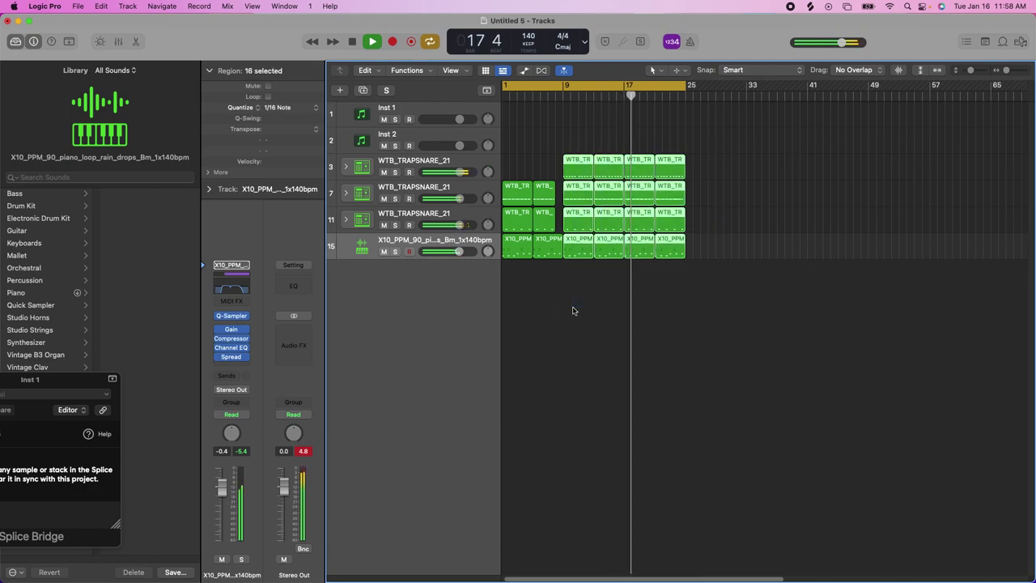
{"action": "key", "text": "super+r"}
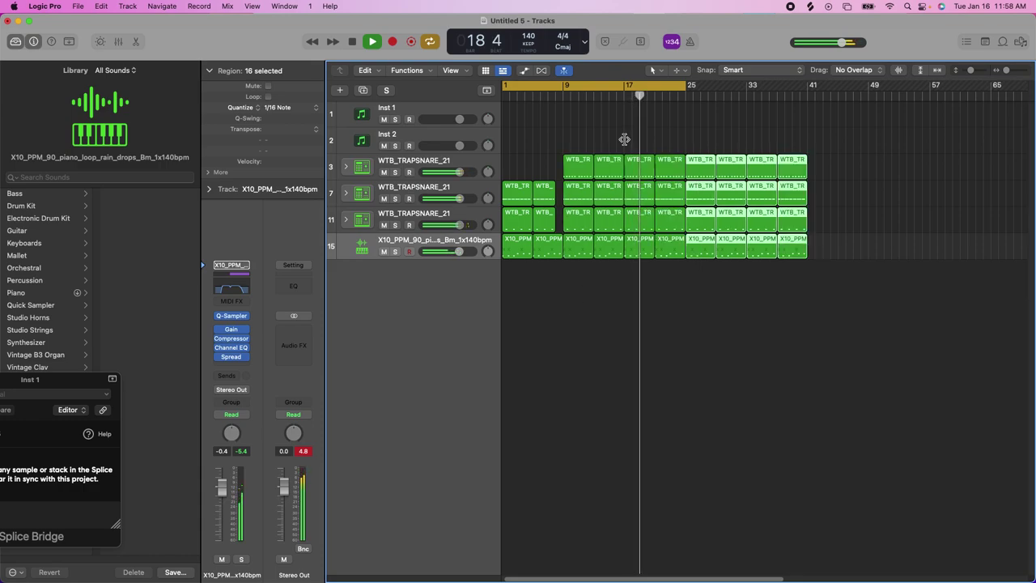
Step: Extend the cycle range to bar 41 and shorten the last regions on tracks 3, 7 and 11 to end at bar 40
{"action": "left_click_drag", "start_coordinate": [685, 85], "coordinate": [808, 114]}
{"action": "left_click_drag", "start_coordinate": [827, 152], "coordinate": [792, 220]}
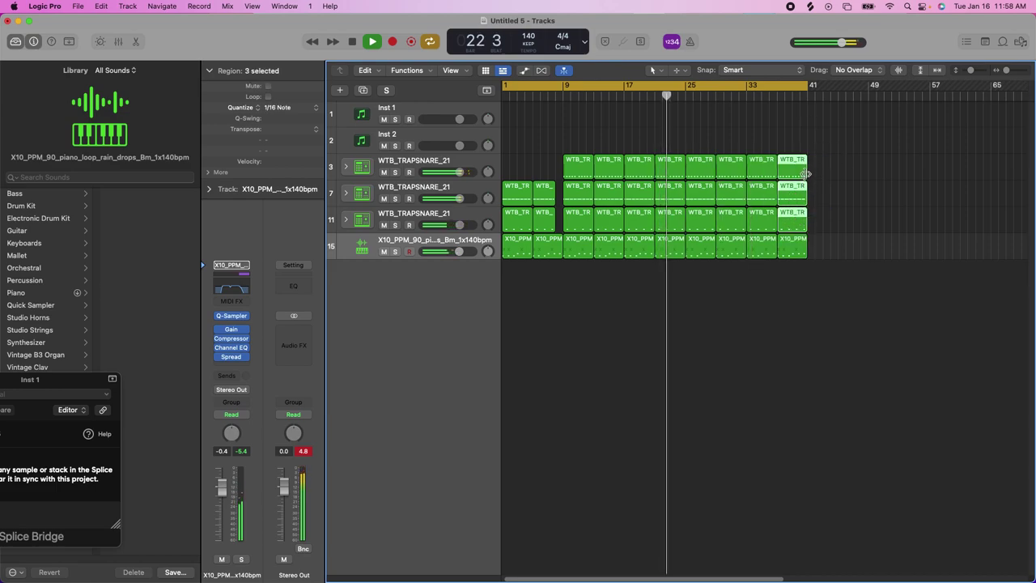
{"action": "left_click_drag", "start_coordinate": [806, 175], "coordinate": [807, 177]}
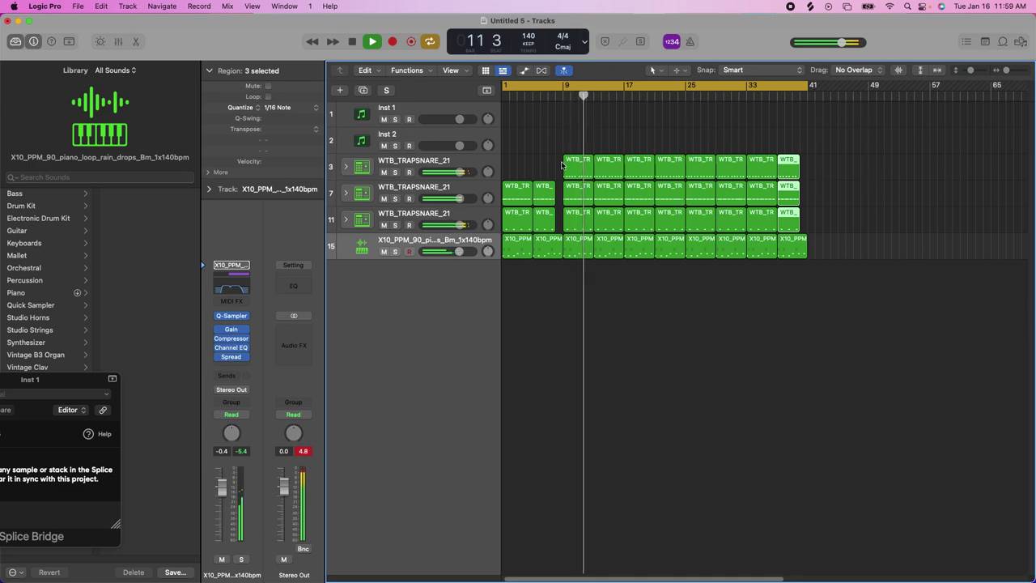
Step: Pan the piano loop track to -7
{"action": "left_click", "coordinate": [437, 246]}
{"action": "left_click_drag", "start_coordinate": [231, 433], "coordinate": [232, 441]}
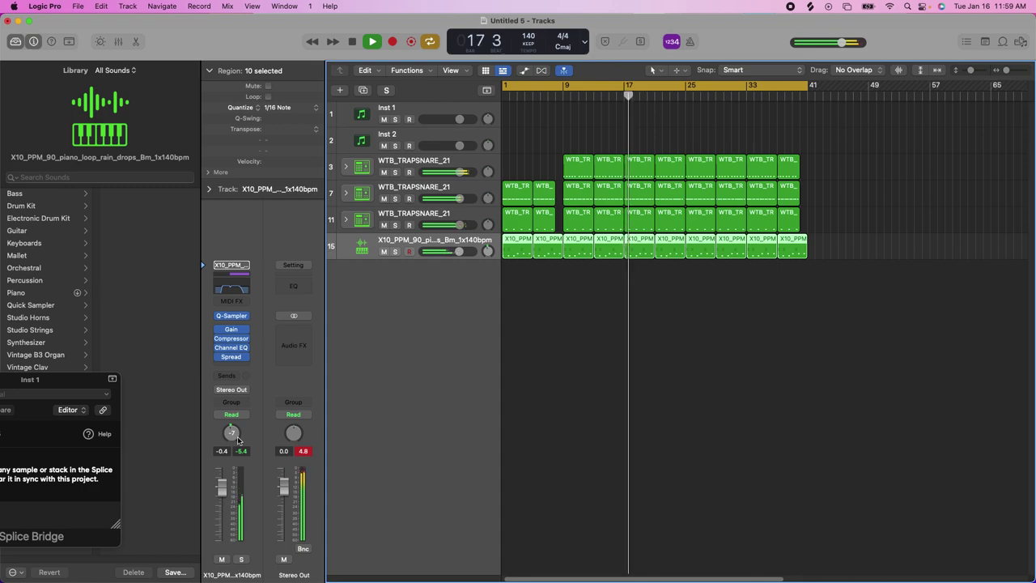
Step: Repeat the whole 40-bar arrangement twice on all tracks and extend the cycle range to the end of the last repeat at bar 121
{"action": "key", "text": "super+a"}
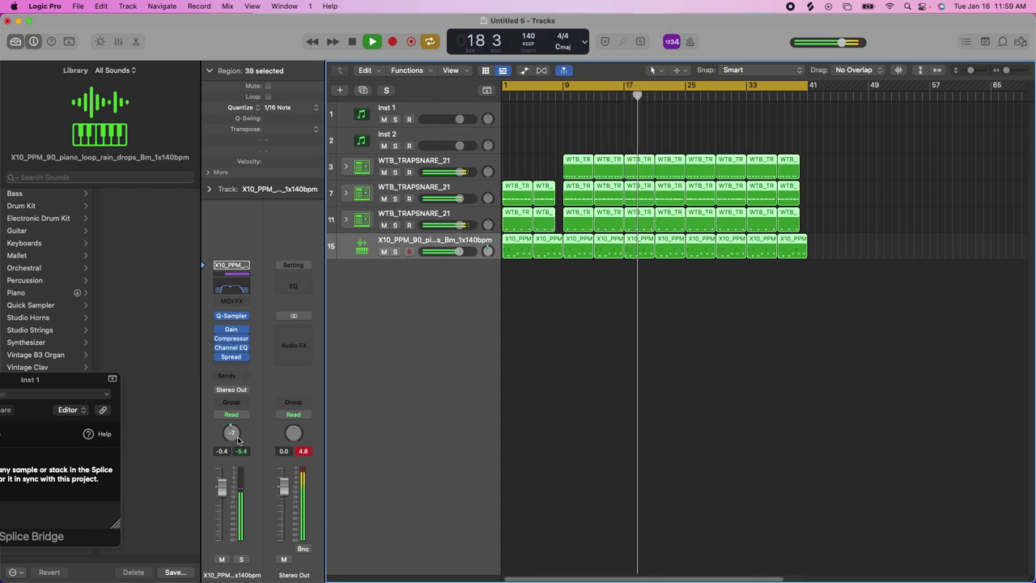
{"action": "key", "text": "super+r"}
{"action": "key", "text": "super+r"}
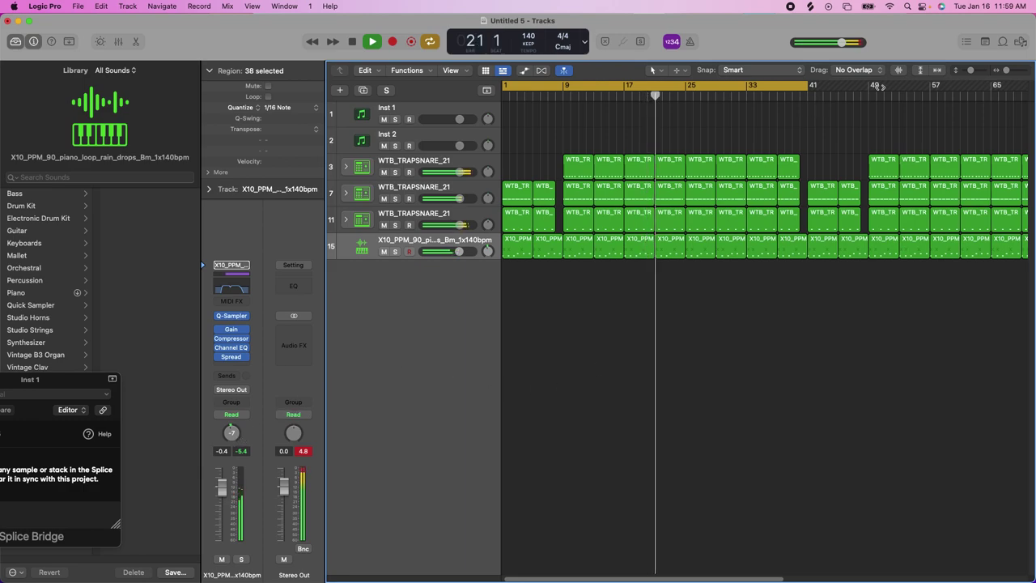
{"action": "left_click", "coordinate": [1002, 69]}
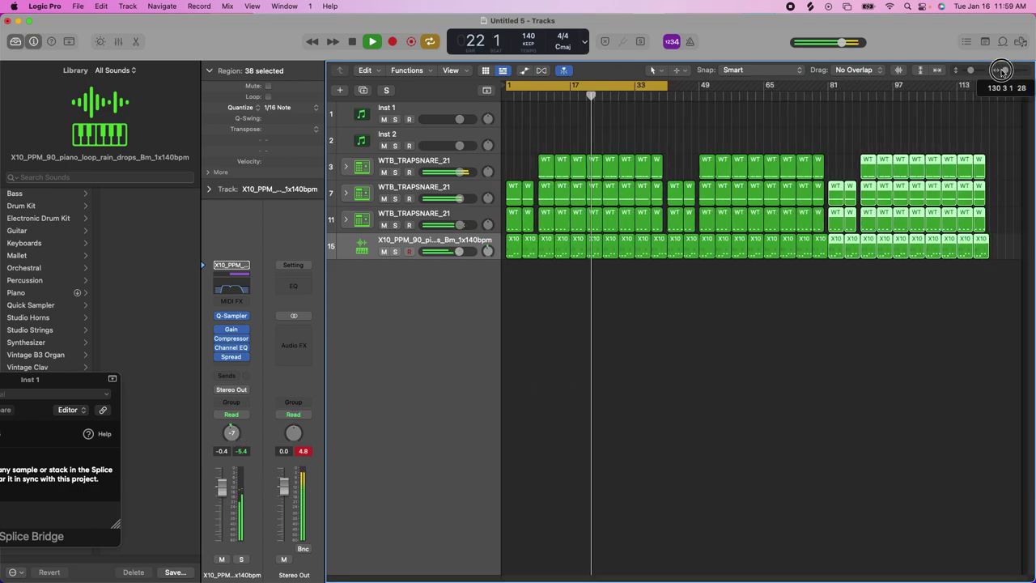
{"action": "left_click_drag", "start_coordinate": [669, 86], "coordinate": [989, 130]}
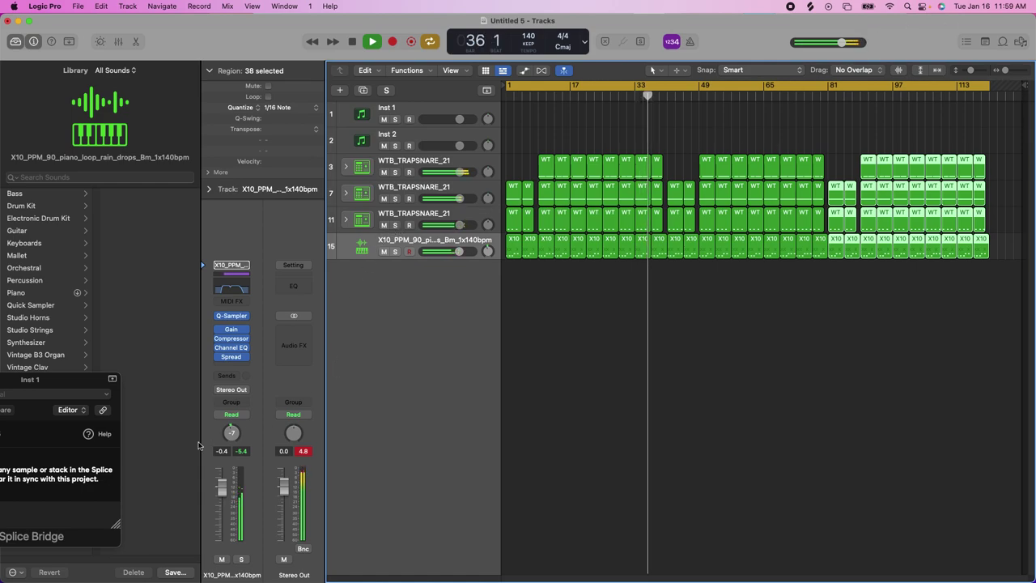
Step: Reset the piano track's pan to centre and raise its Compressor threshold to just above -30 dB
{"action": "left_click", "coordinate": [232, 433], "text": "alt"}
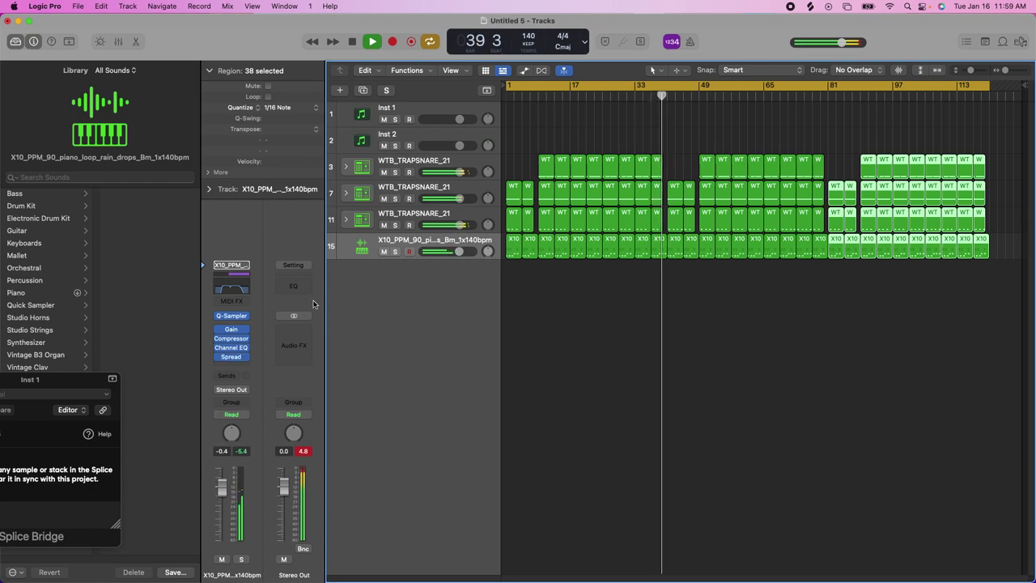
{"action": "left_click", "coordinate": [231, 339]}
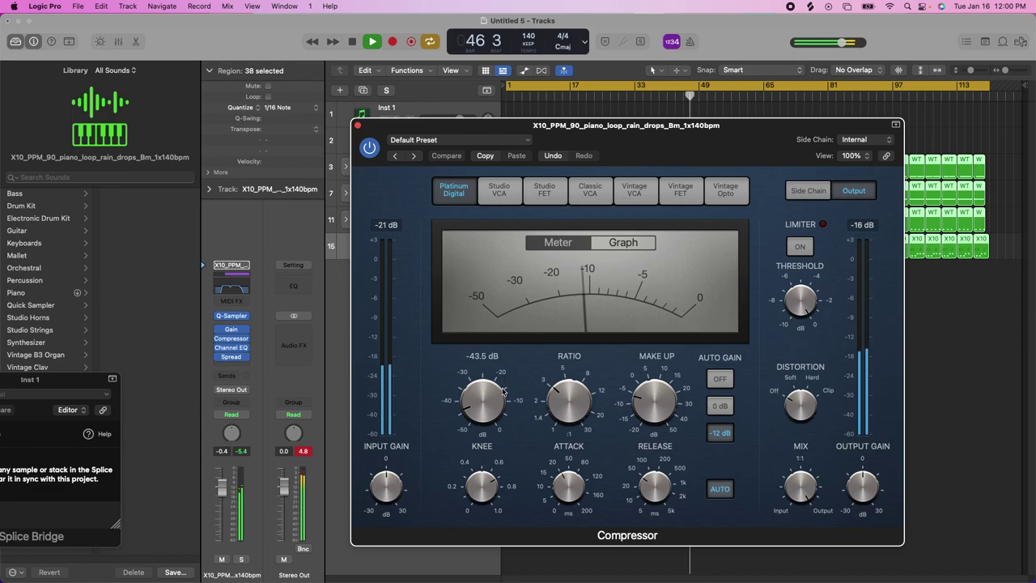
{"action": "left_click_drag", "start_coordinate": [486, 420], "coordinate": [482, 377]}
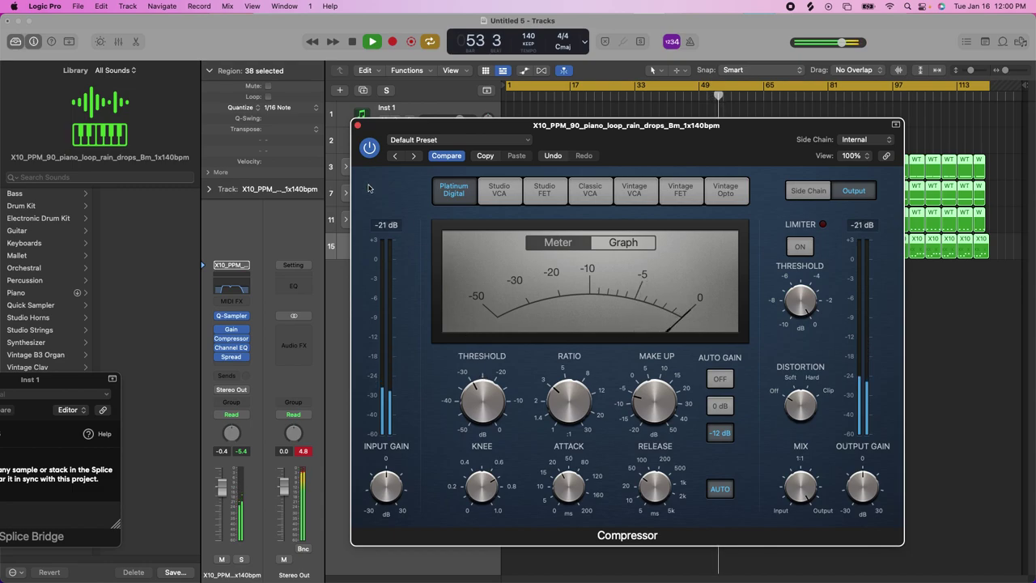
{"action": "left_click", "coordinate": [358, 126]}
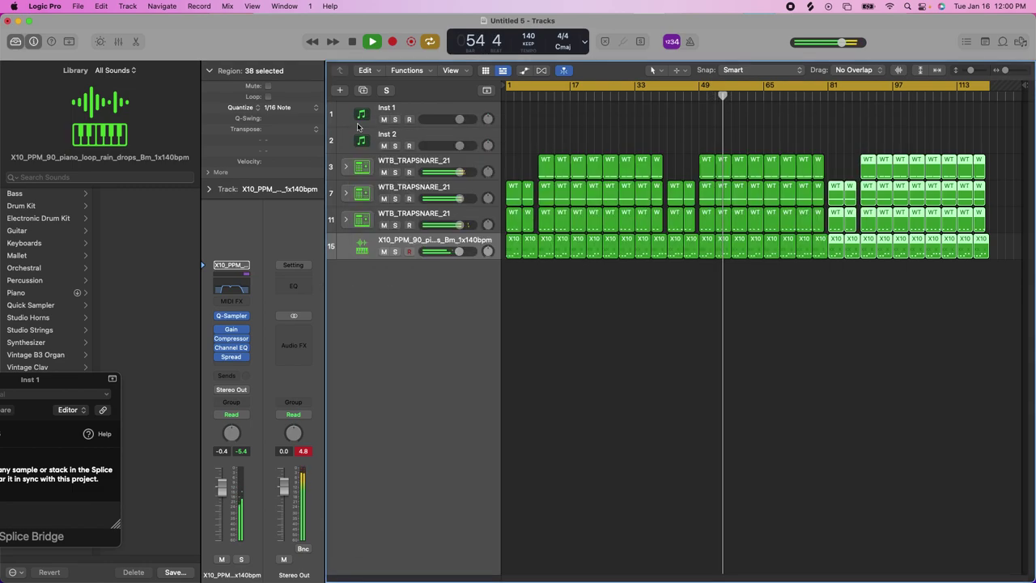
Step: Set the make-up gain of track 11's Compressor to -4.0 dB
{"action": "left_click", "coordinate": [408, 218]}
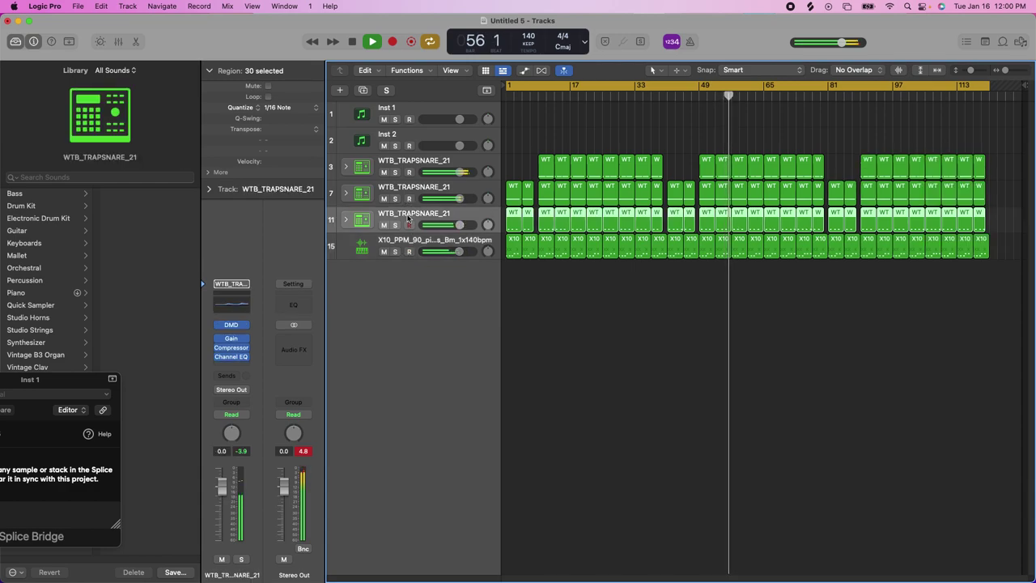
{"action": "left_click", "coordinate": [231, 348]}
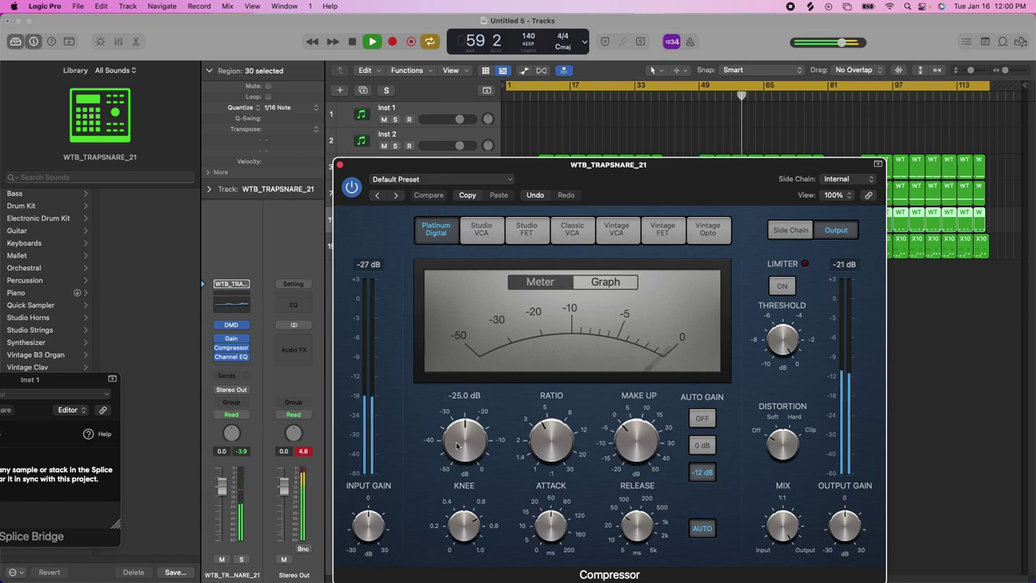
{"action": "left_click_drag", "start_coordinate": [623, 447], "coordinate": [626, 450]}
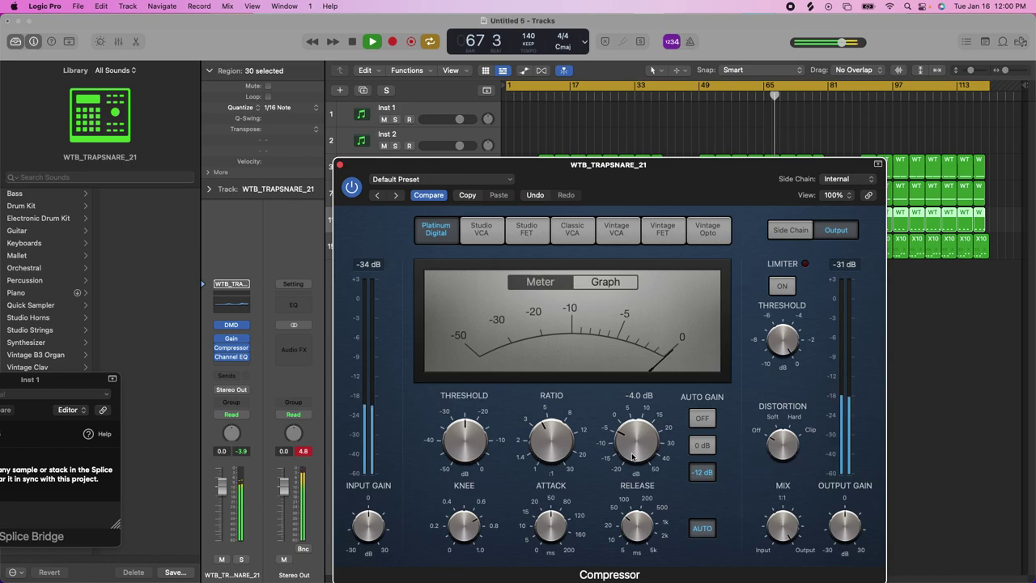
{"action": "left_click", "coordinate": [341, 164]}
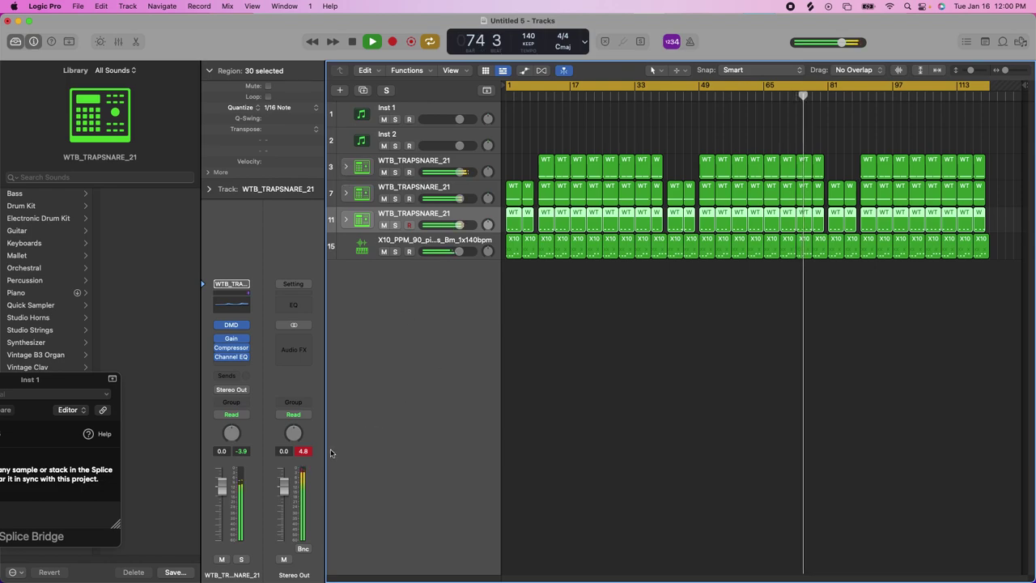
Step: Apply the Hip Hop channel strip preset to the Stereo Out channel
{"action": "left_click", "coordinate": [294, 341]}
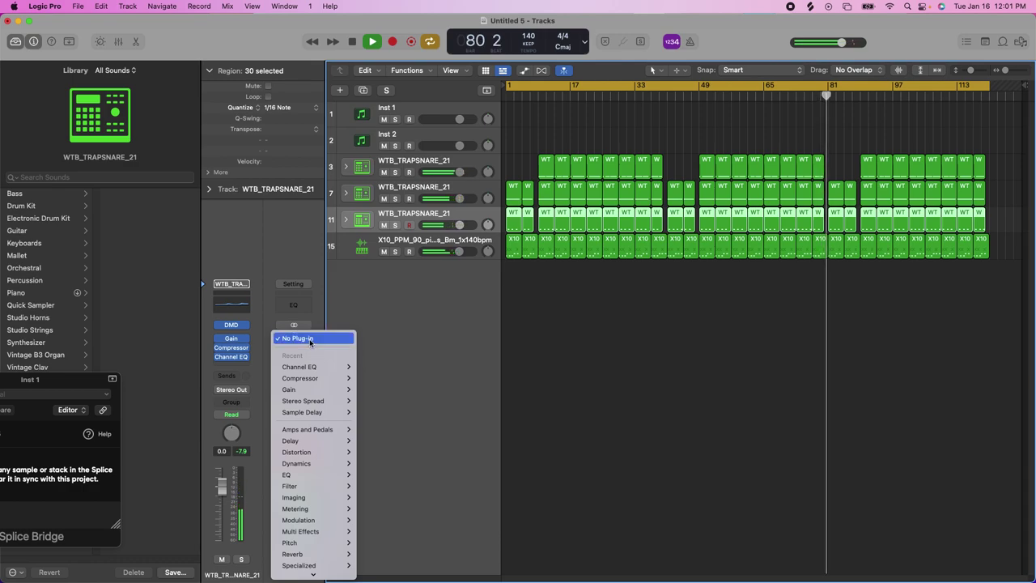
{"action": "left_click", "coordinate": [287, 289]}
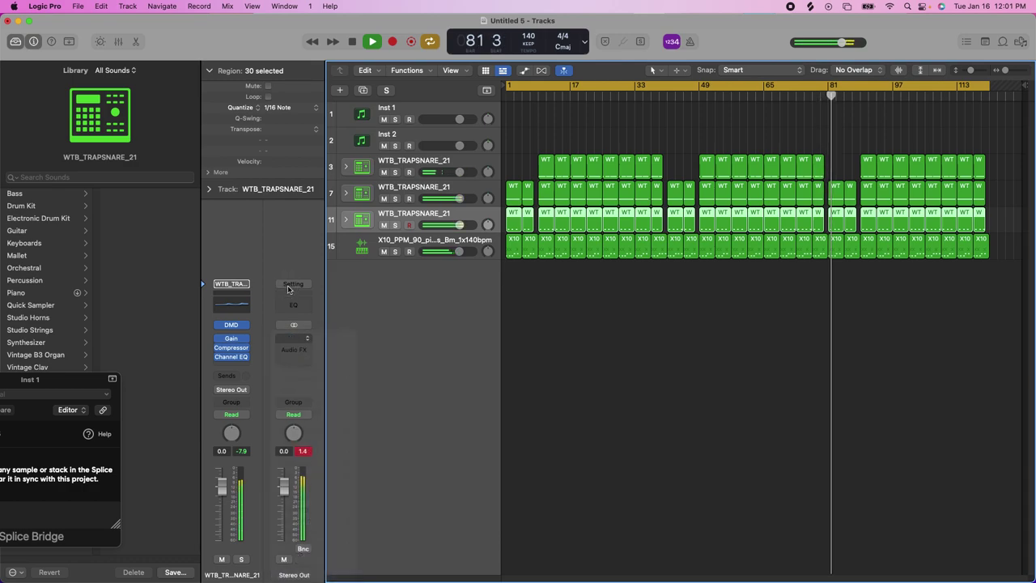
{"action": "left_click", "coordinate": [288, 285]}
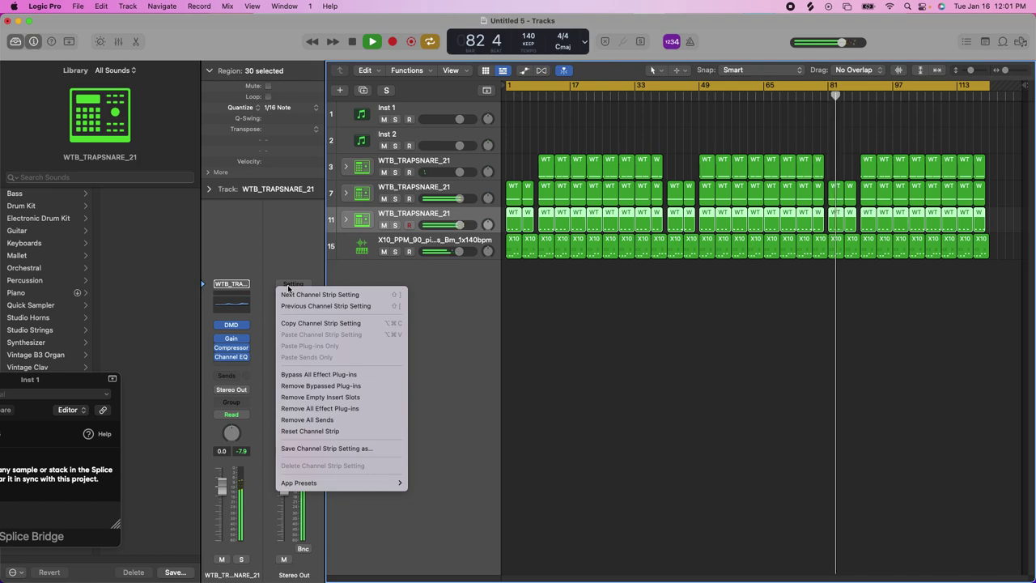
{"action": "mouse_move", "coordinate": [366, 483]}
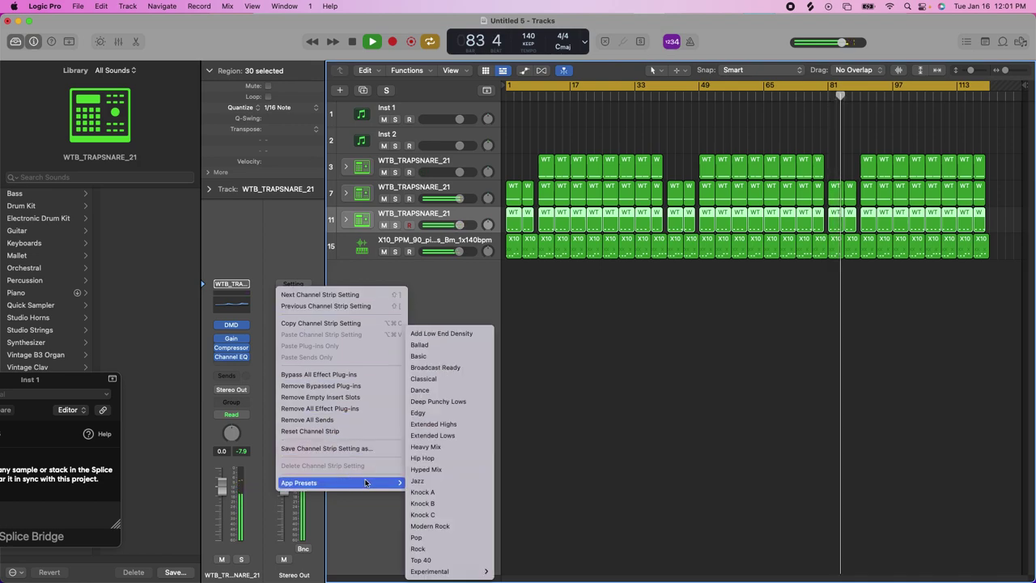
{"action": "left_click", "coordinate": [444, 458]}
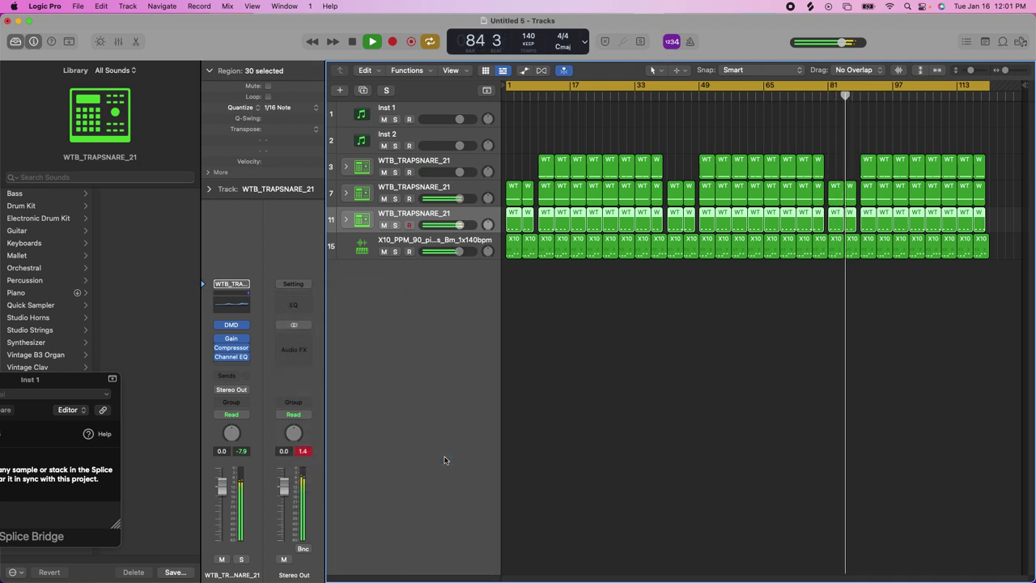